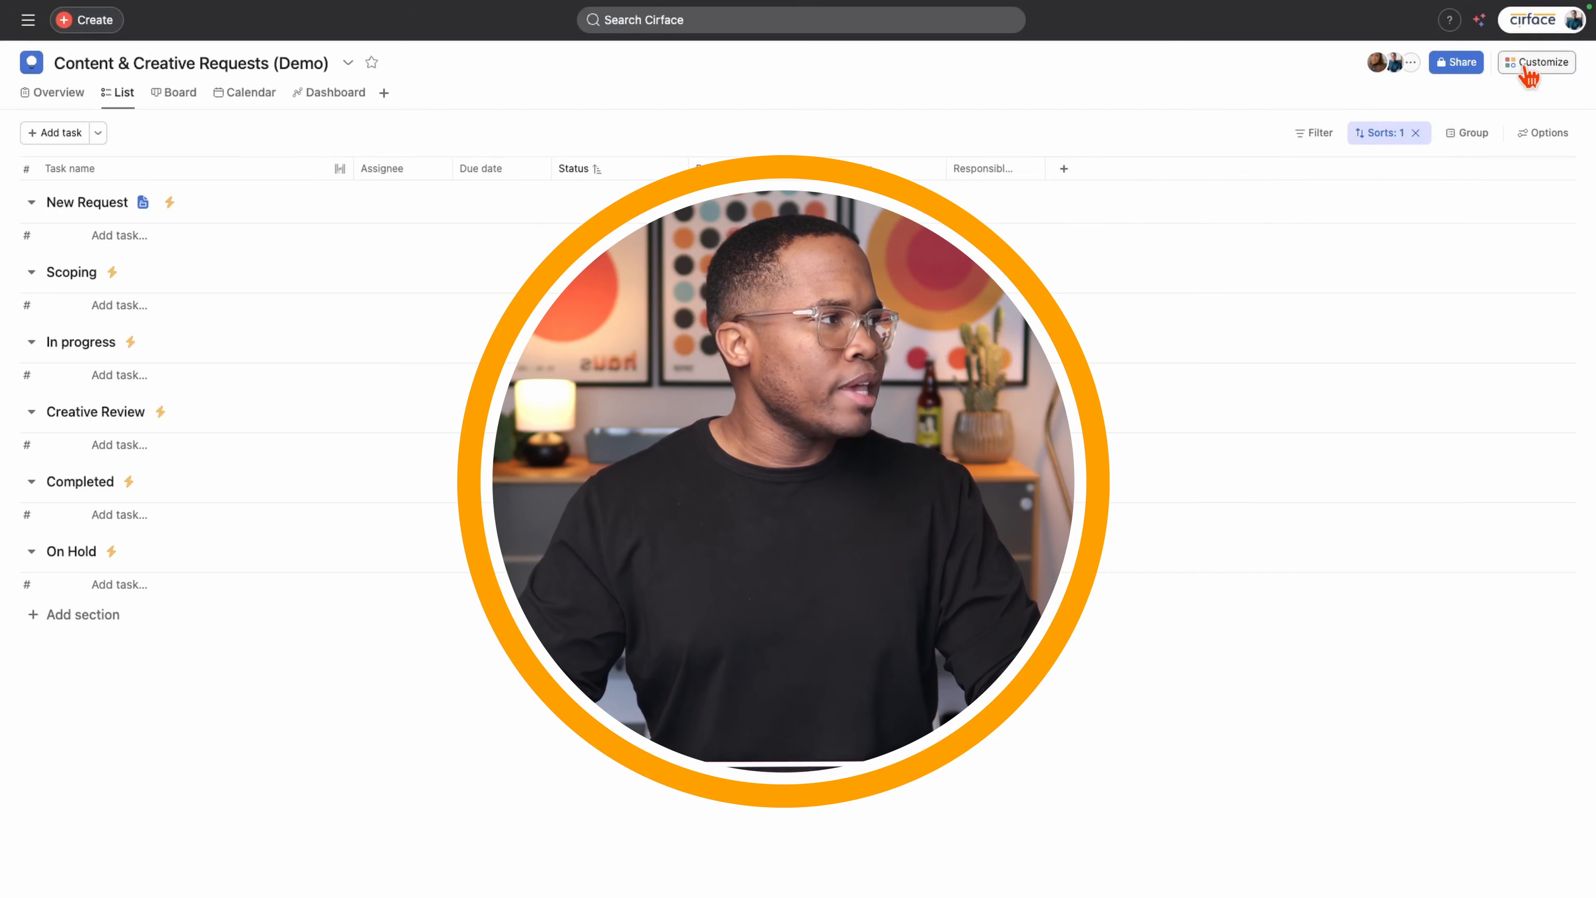
- Look over the project's rules list, then close the customization panel
click(1527, 68)
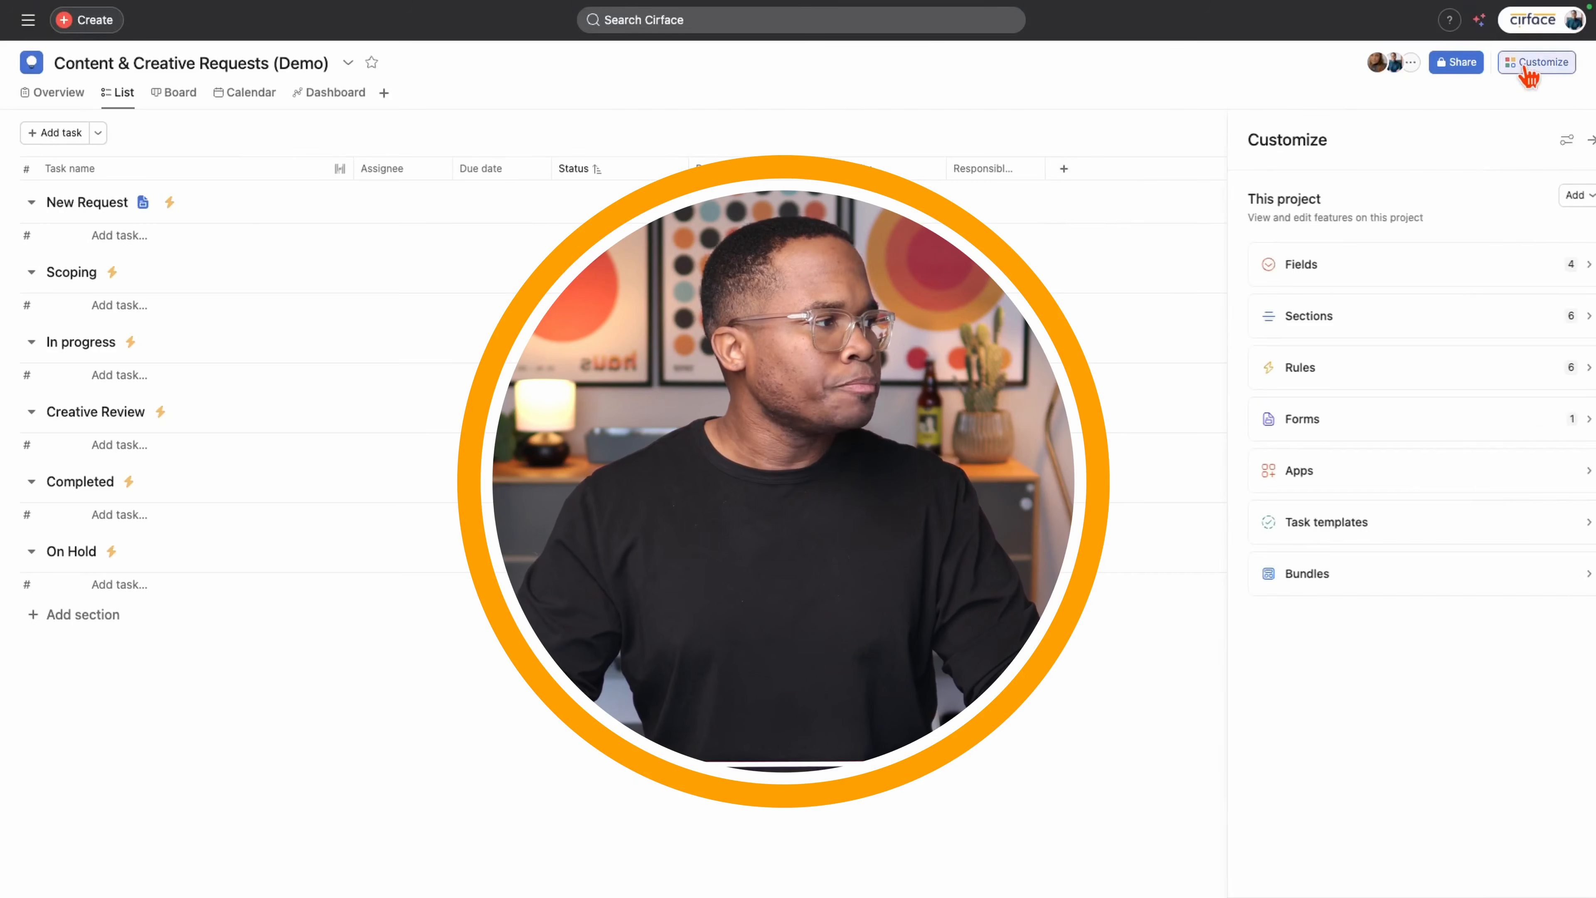
click(1314, 385)
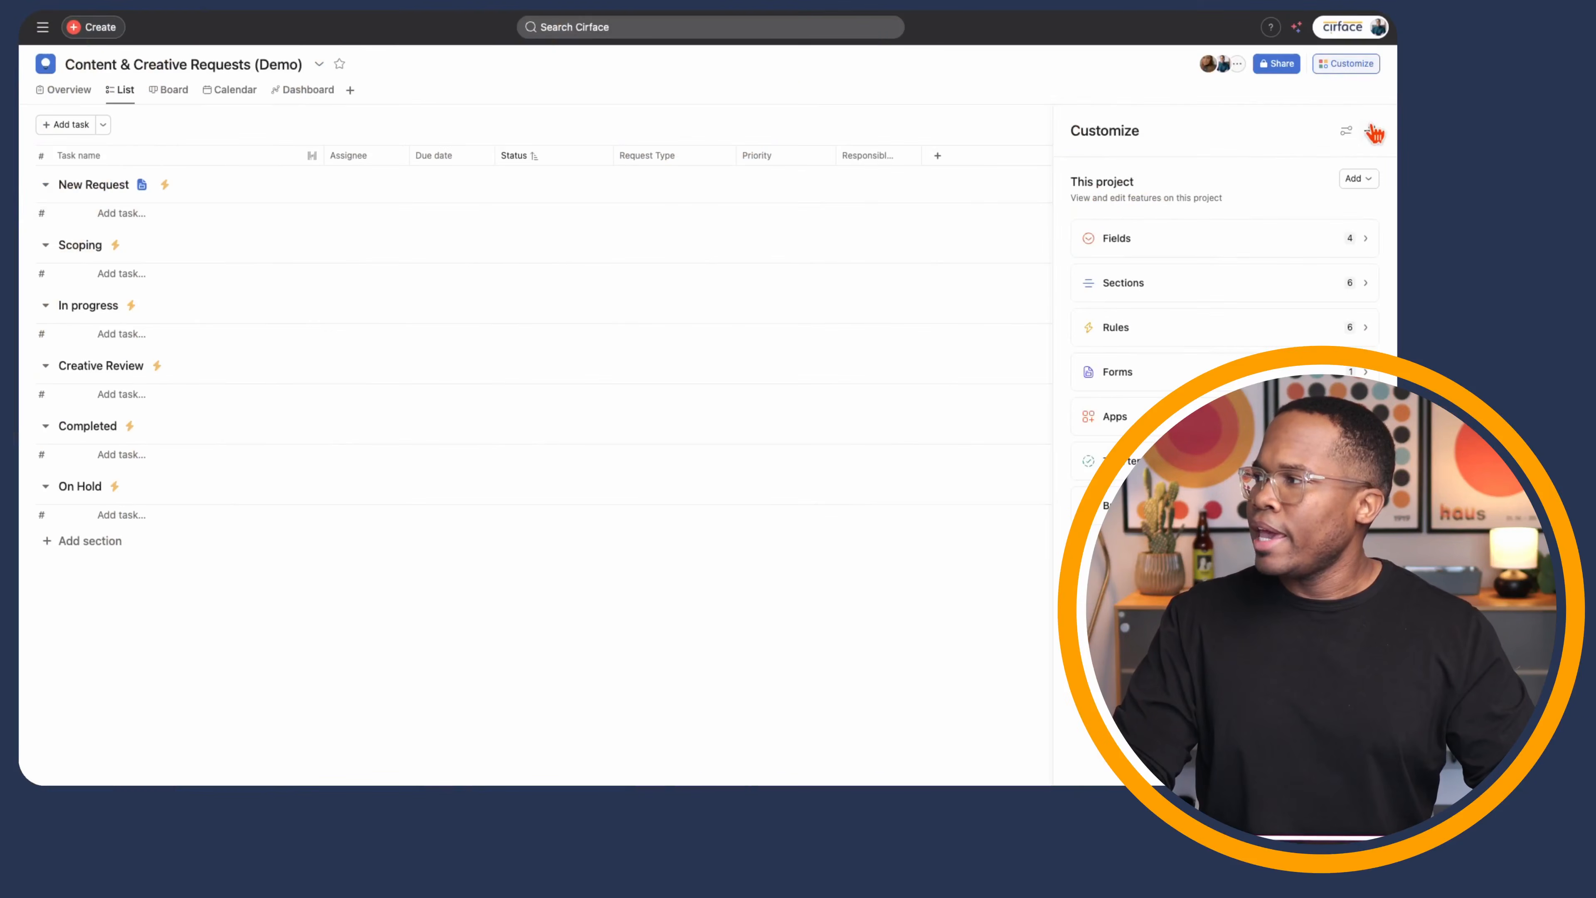
click(1374, 132)
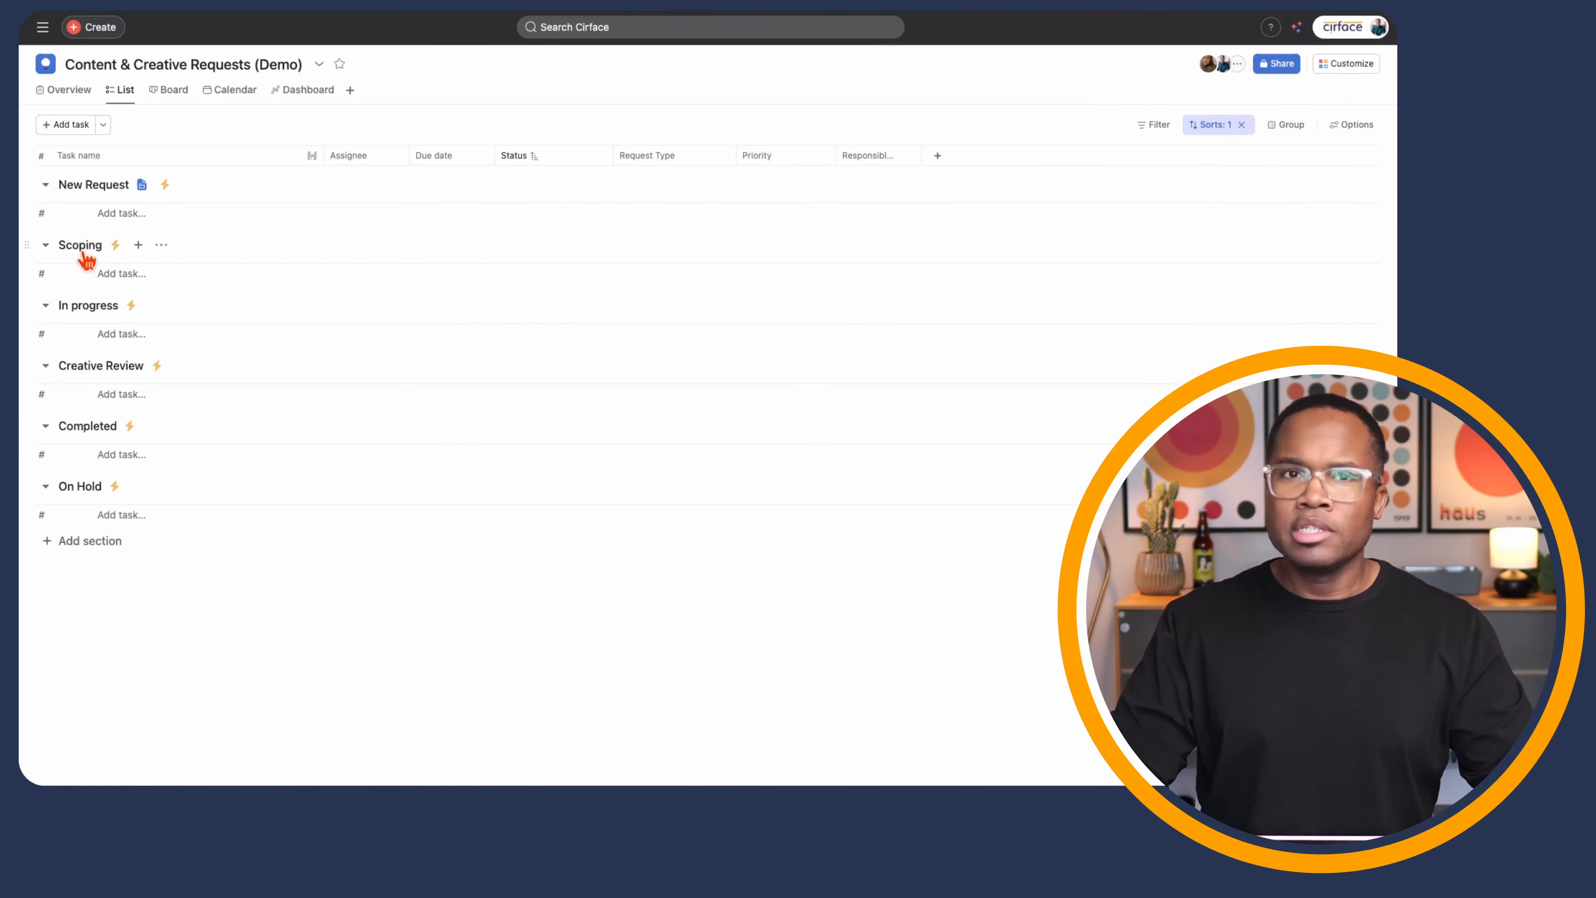
- Start a new rule from the Scoping section's options, then close it unpublished
click(160, 245)
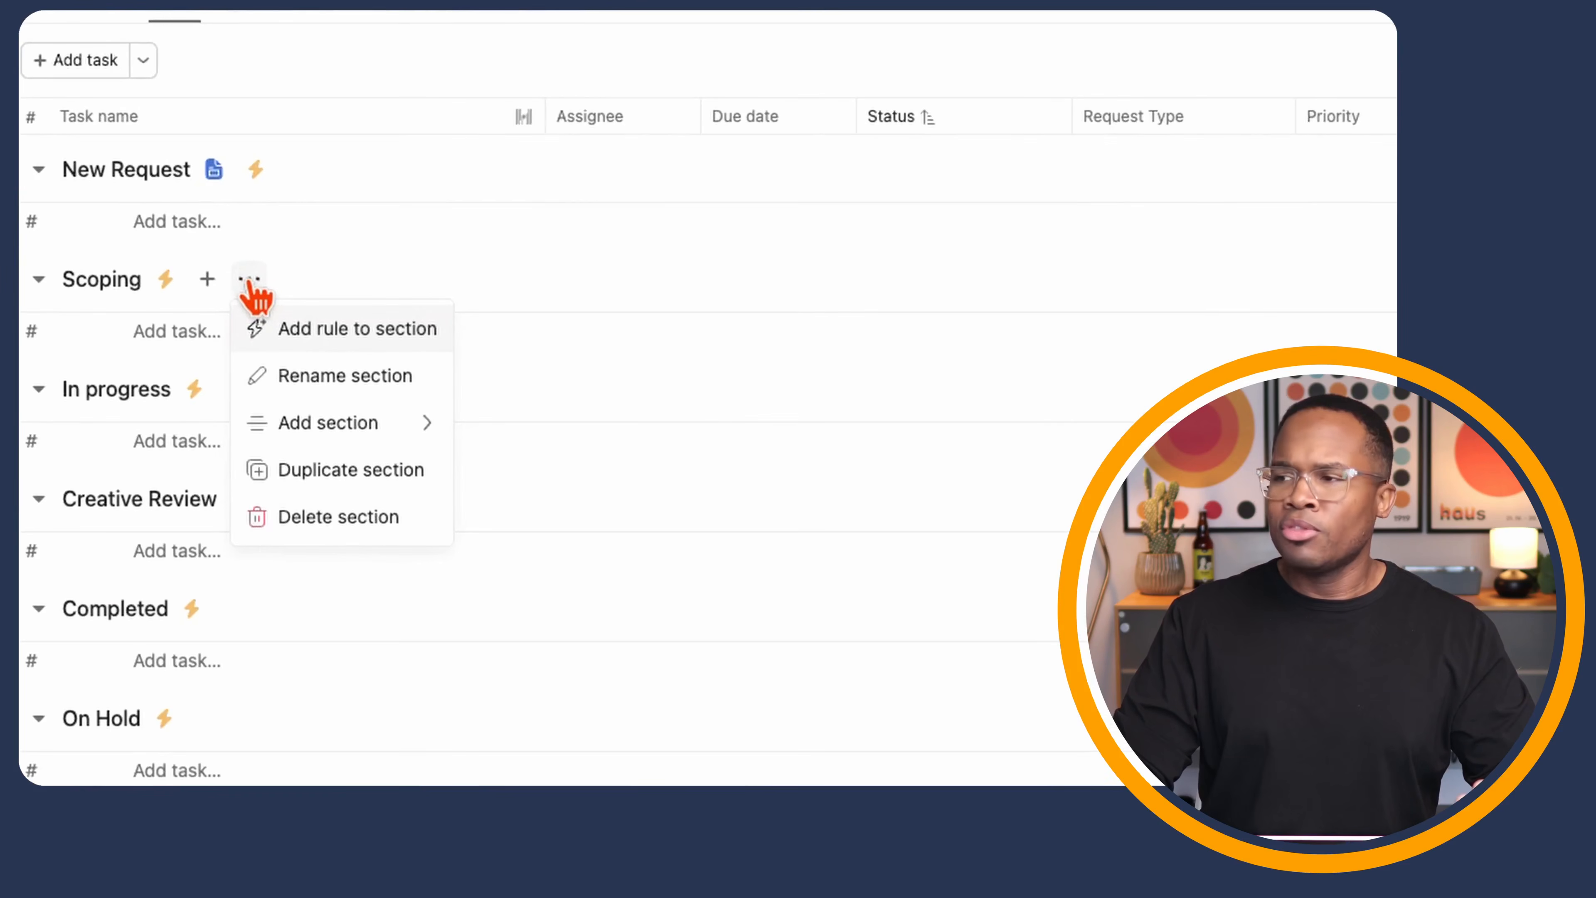
click(366, 333)
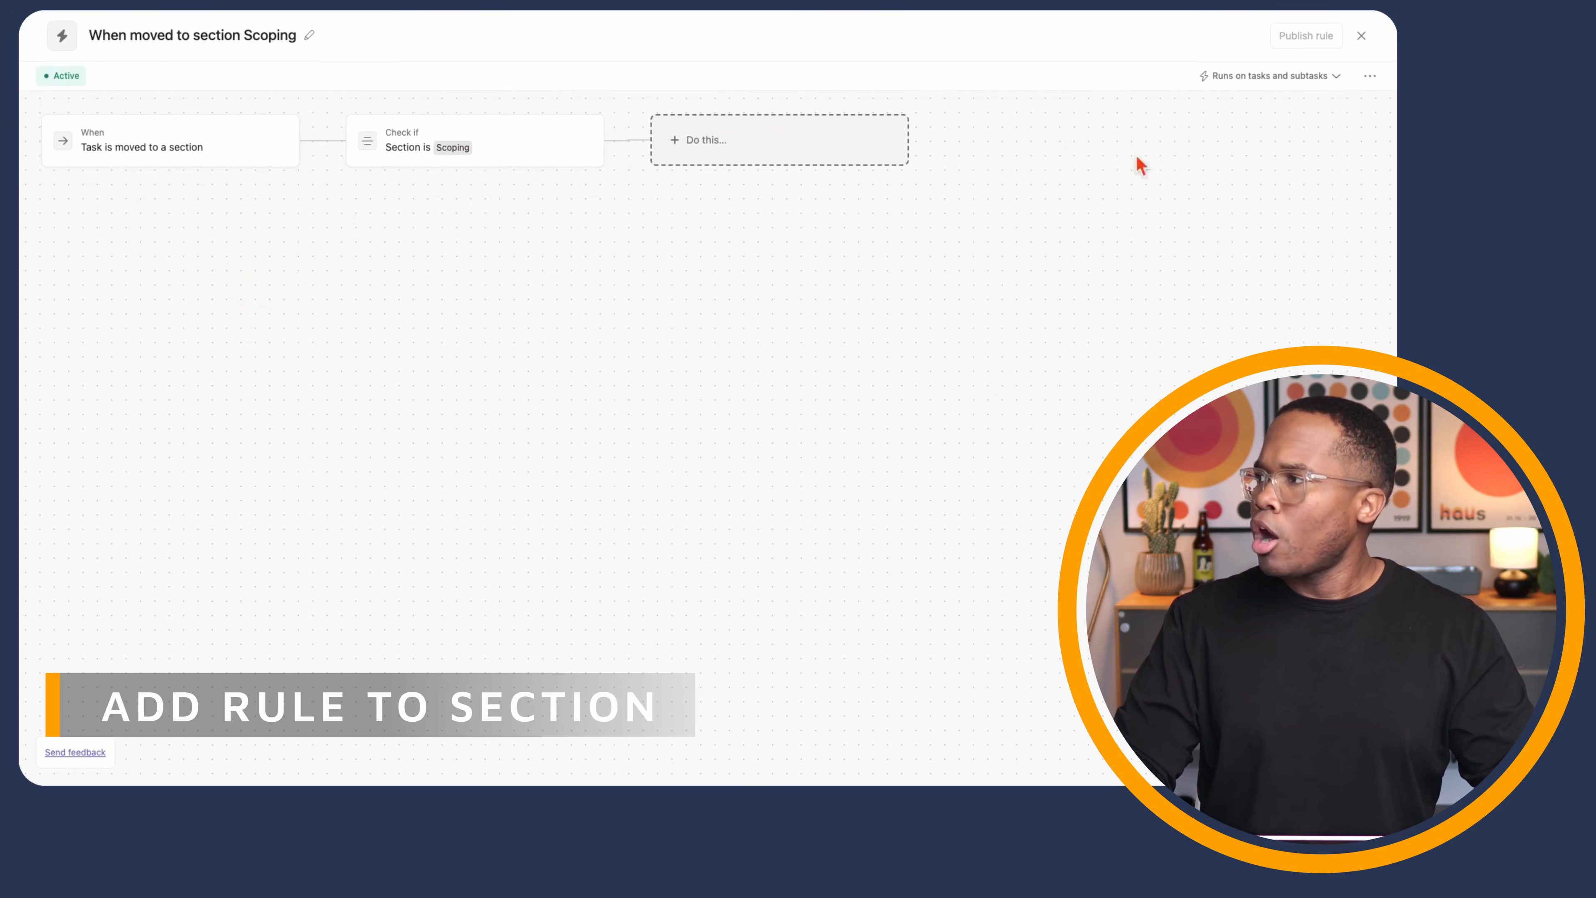
click(1371, 76)
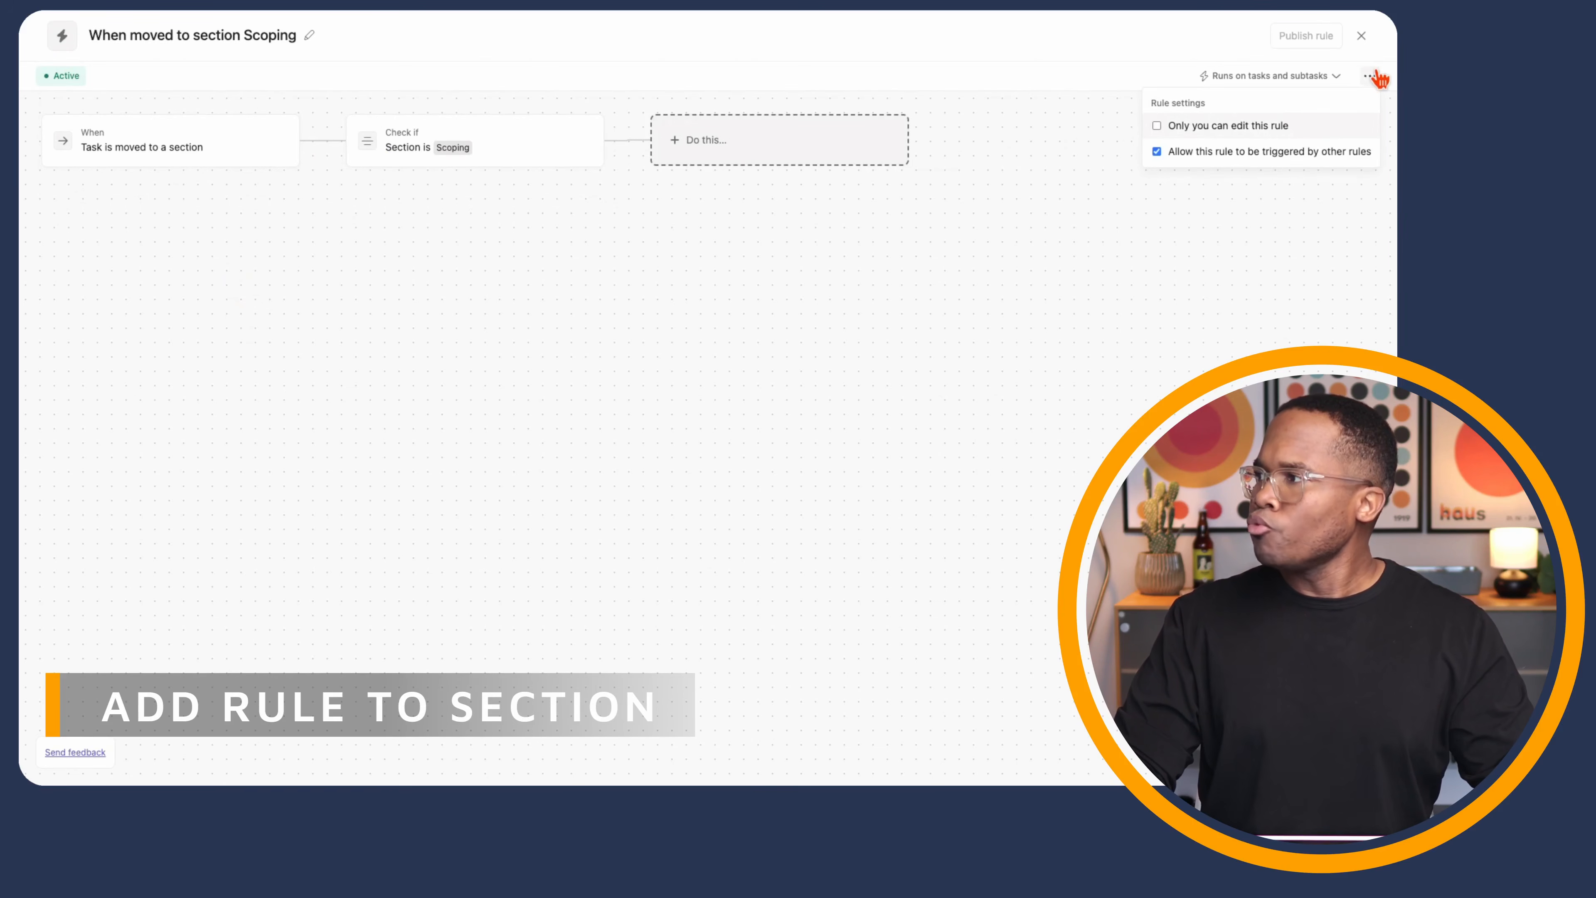
click(1361, 36)
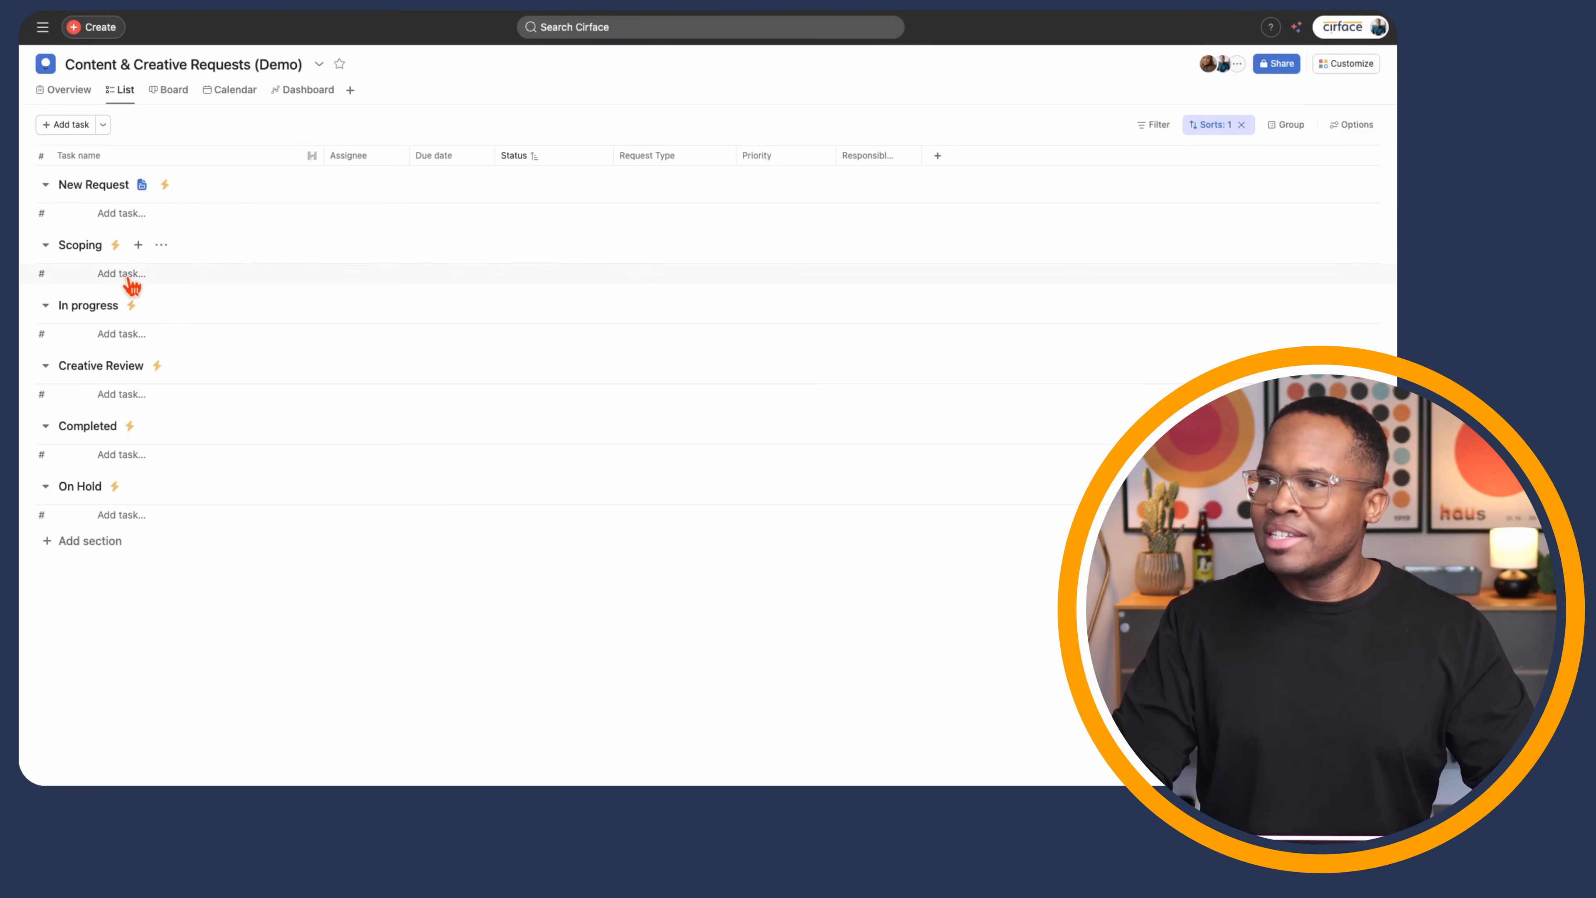
- Reopen the project's six rules and start adding a new rule
click(1351, 64)
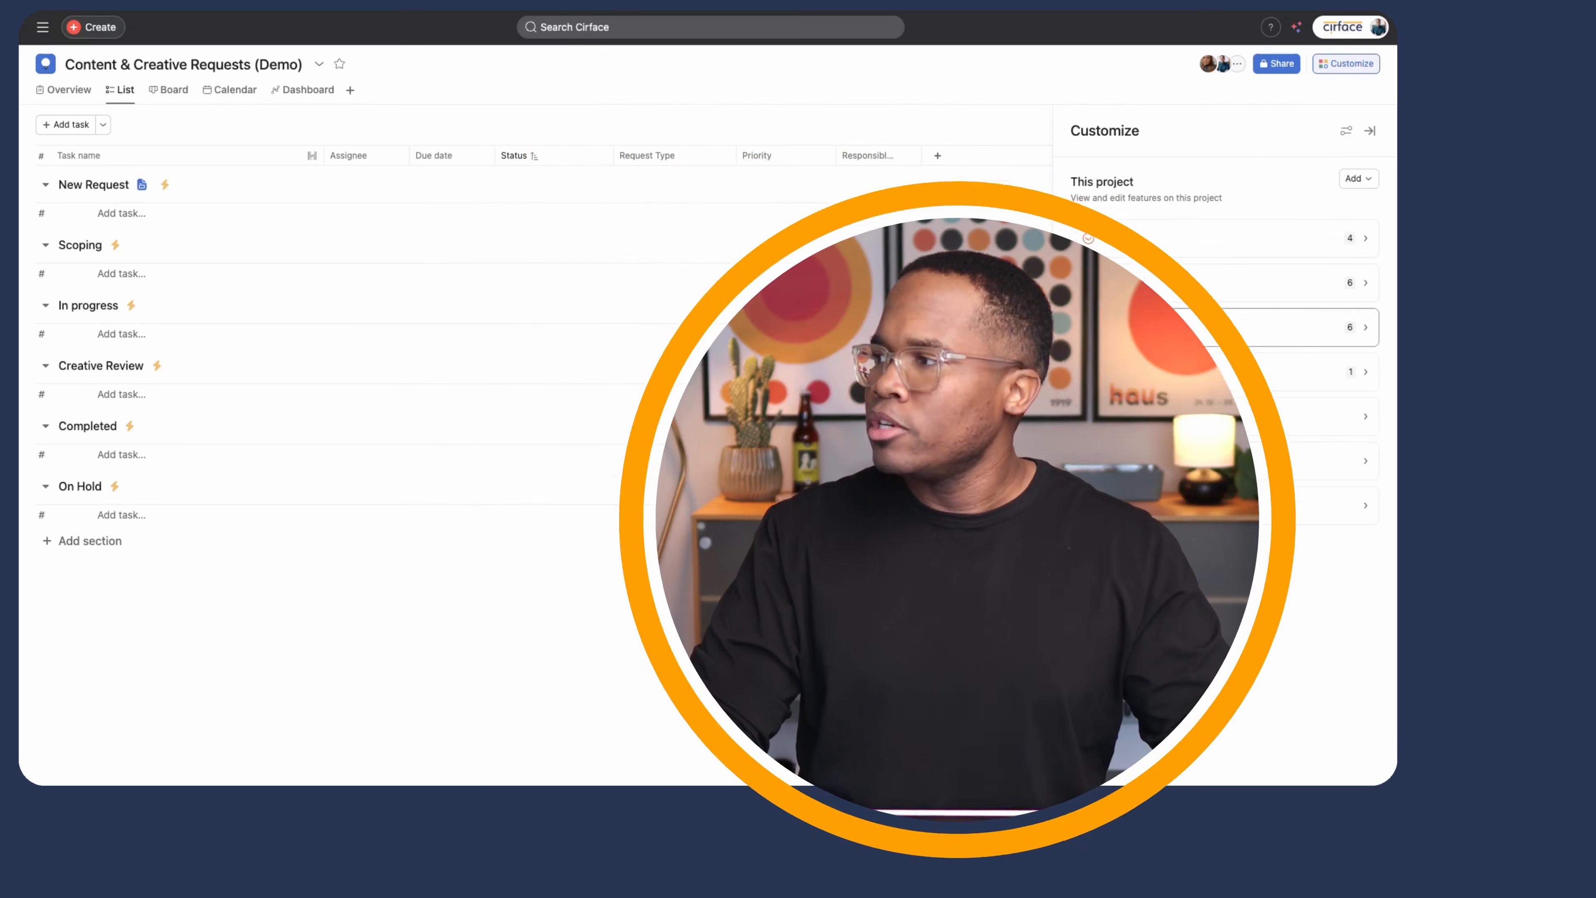
click(1227, 325)
click(1359, 186)
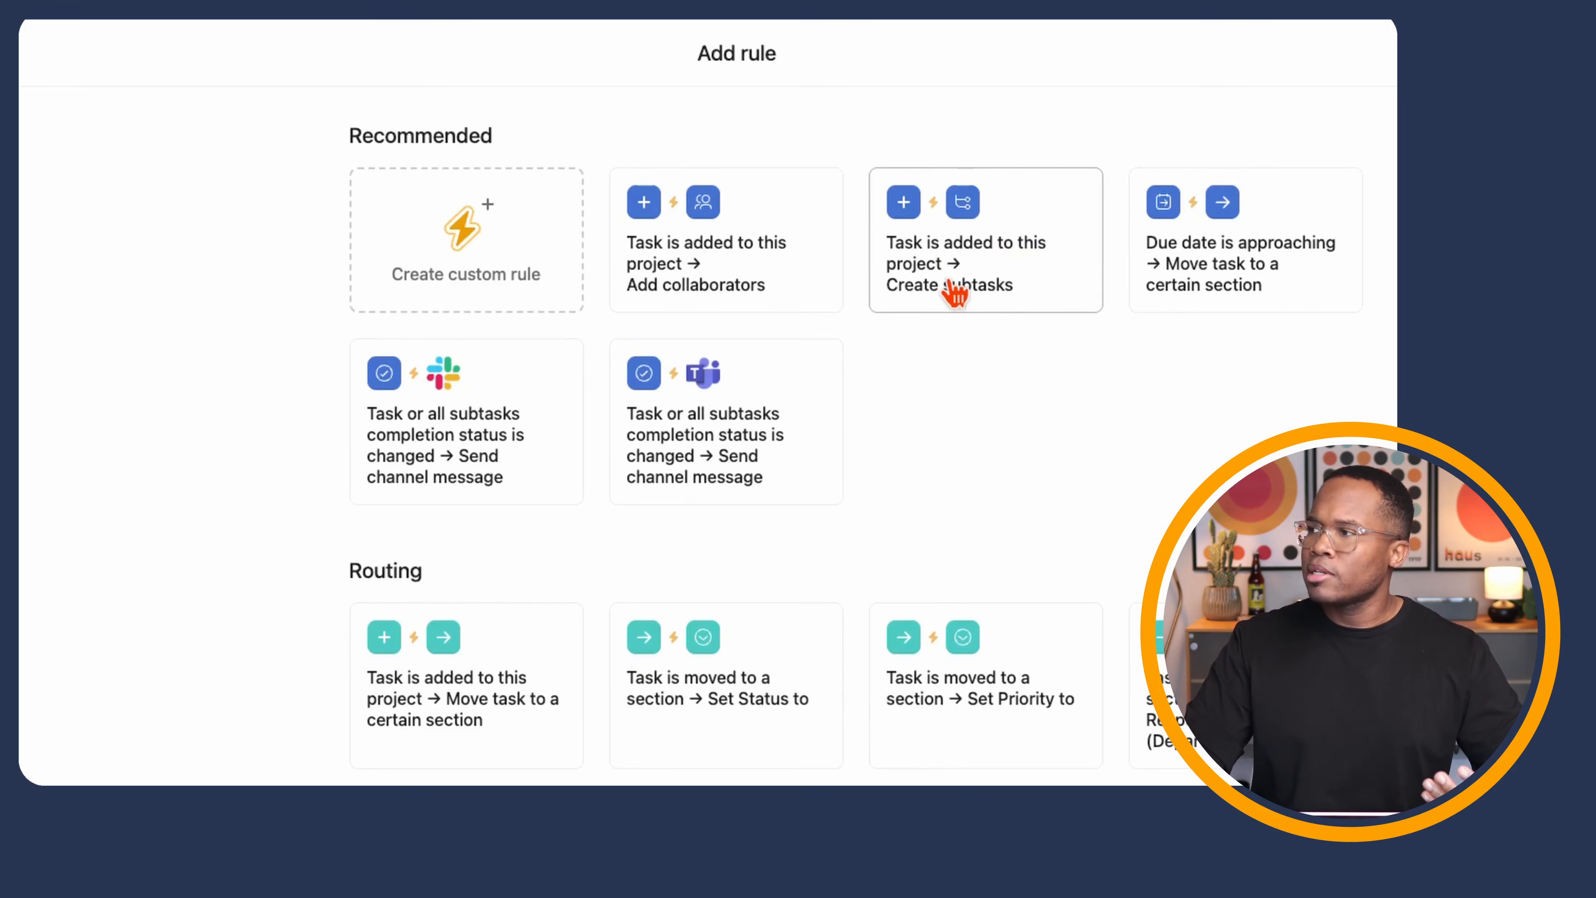
- Choose the 'Task is added to this project → Create subtasks' recommended template
click(954, 293)
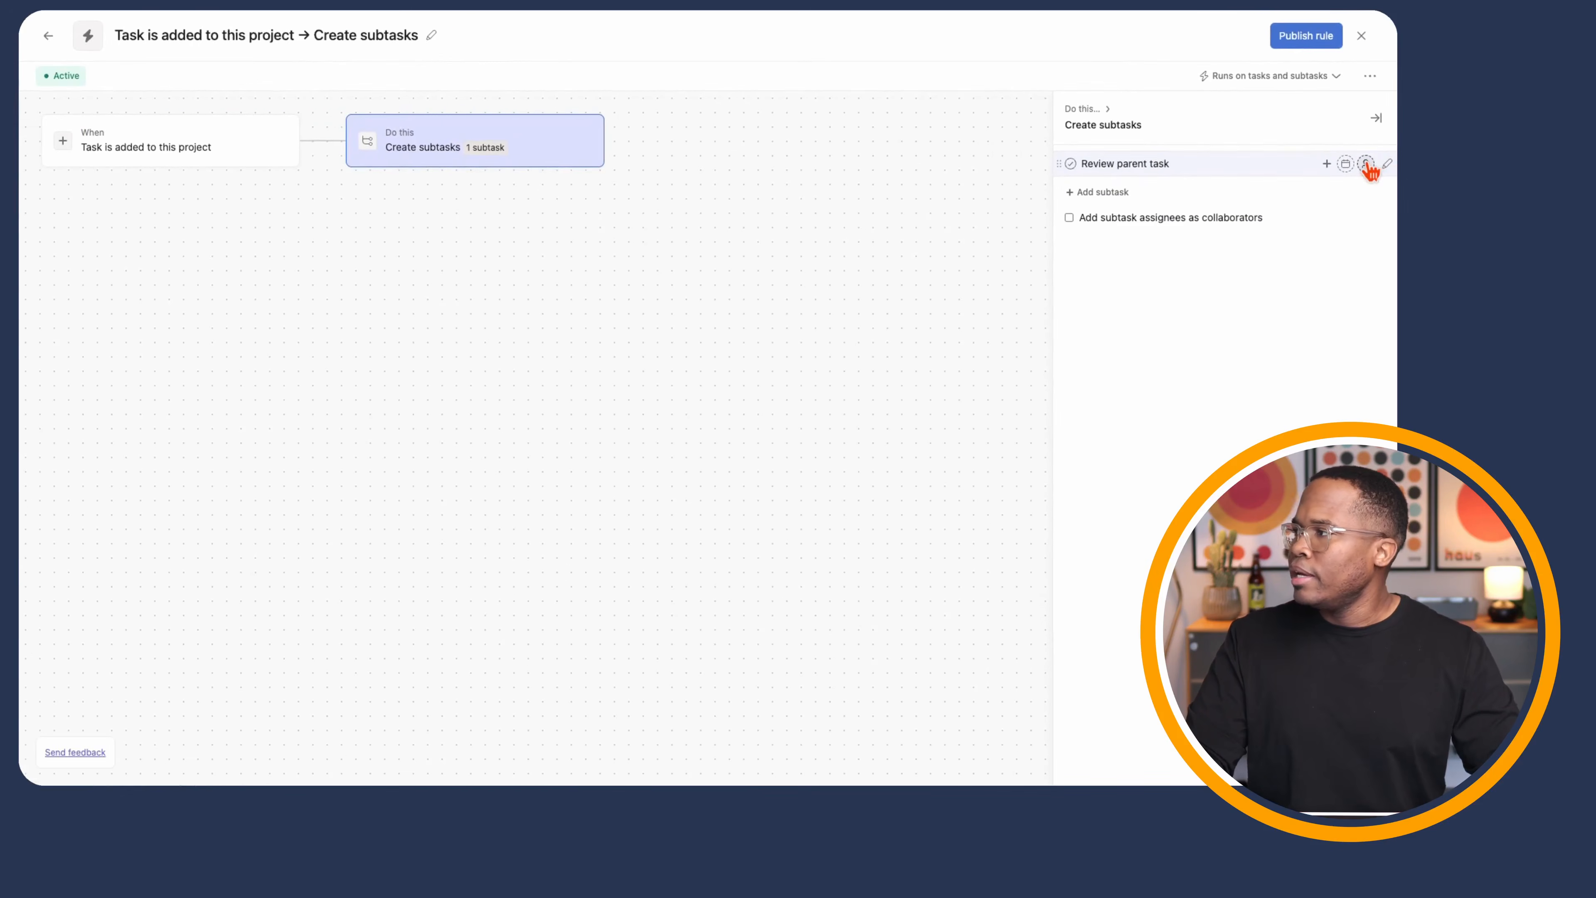
- Assign the 'Review parent task' subtask and base its due date on the trigger task's due date
click(1367, 164)
click(848, 357)
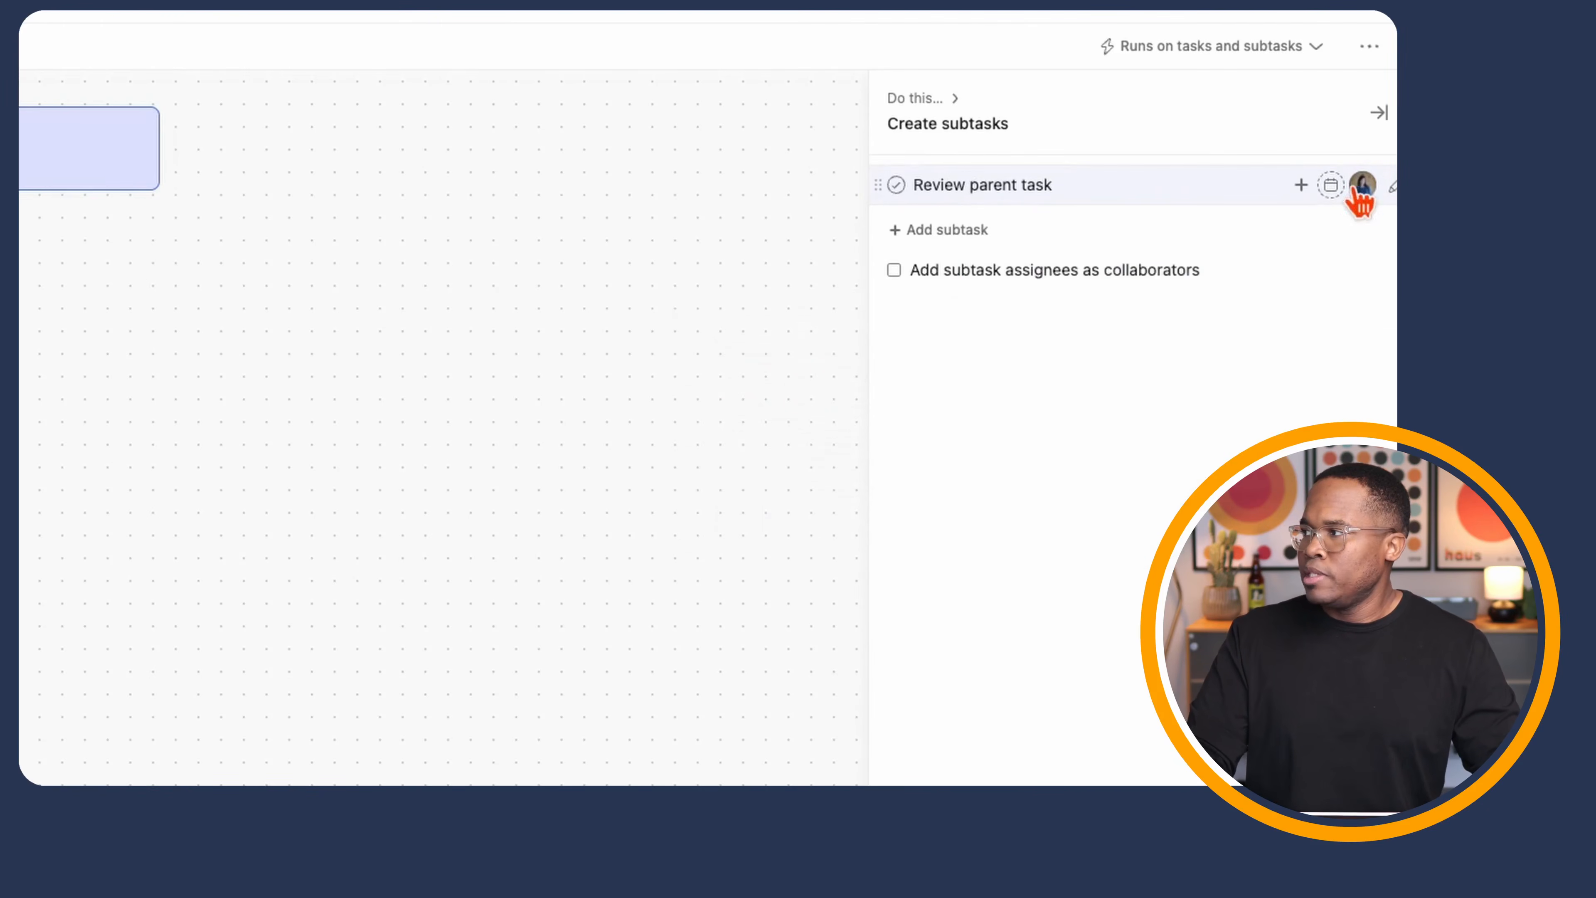
click(1331, 186)
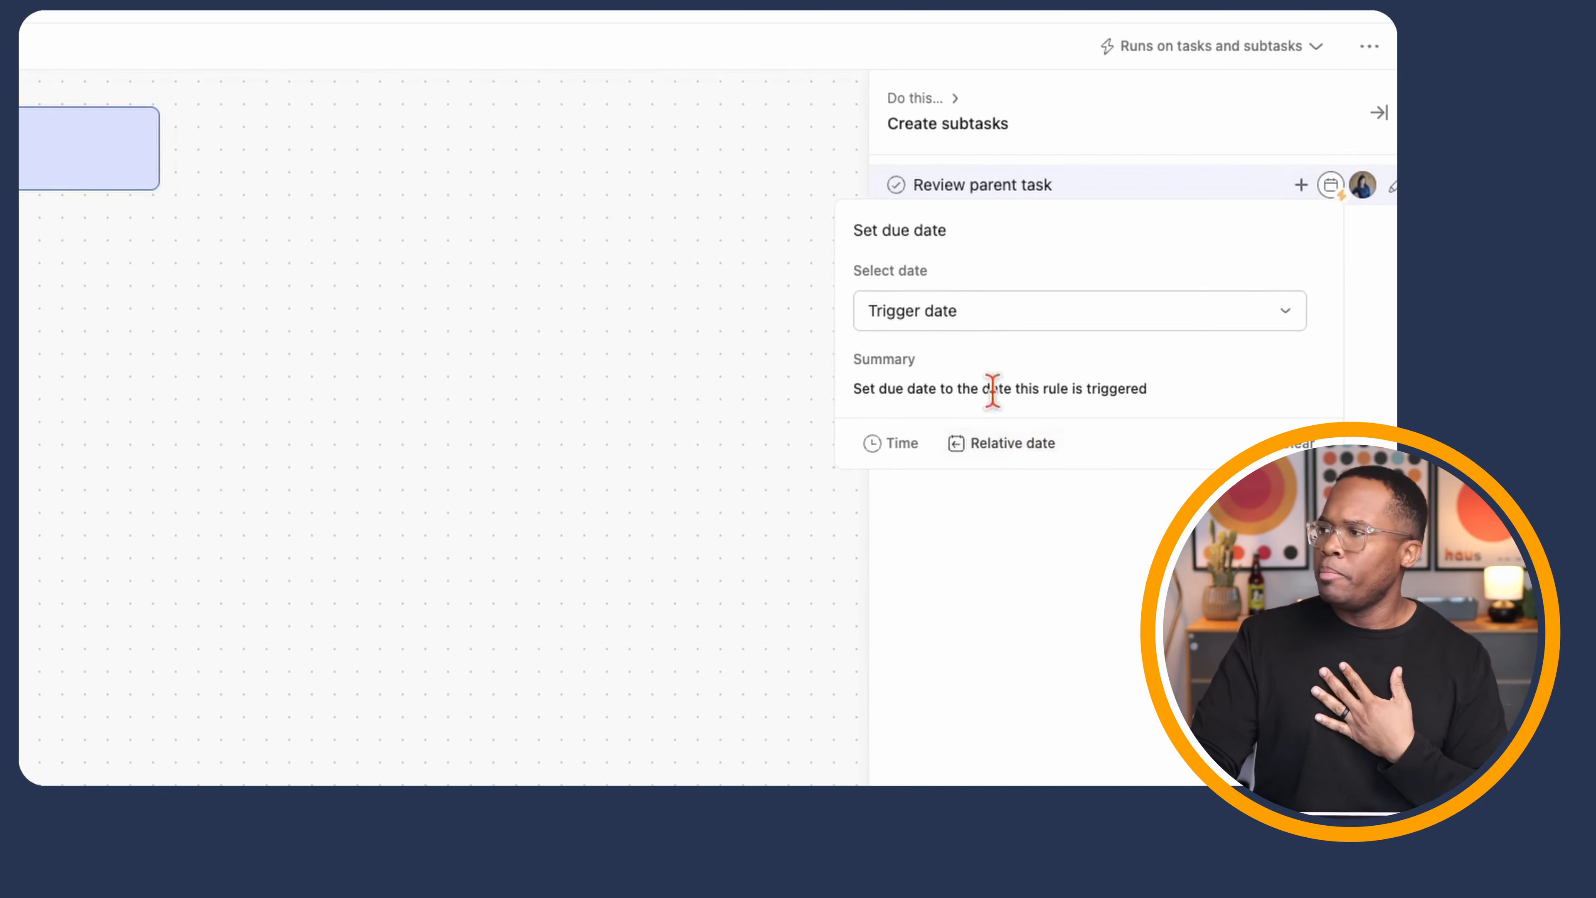
click(978, 320)
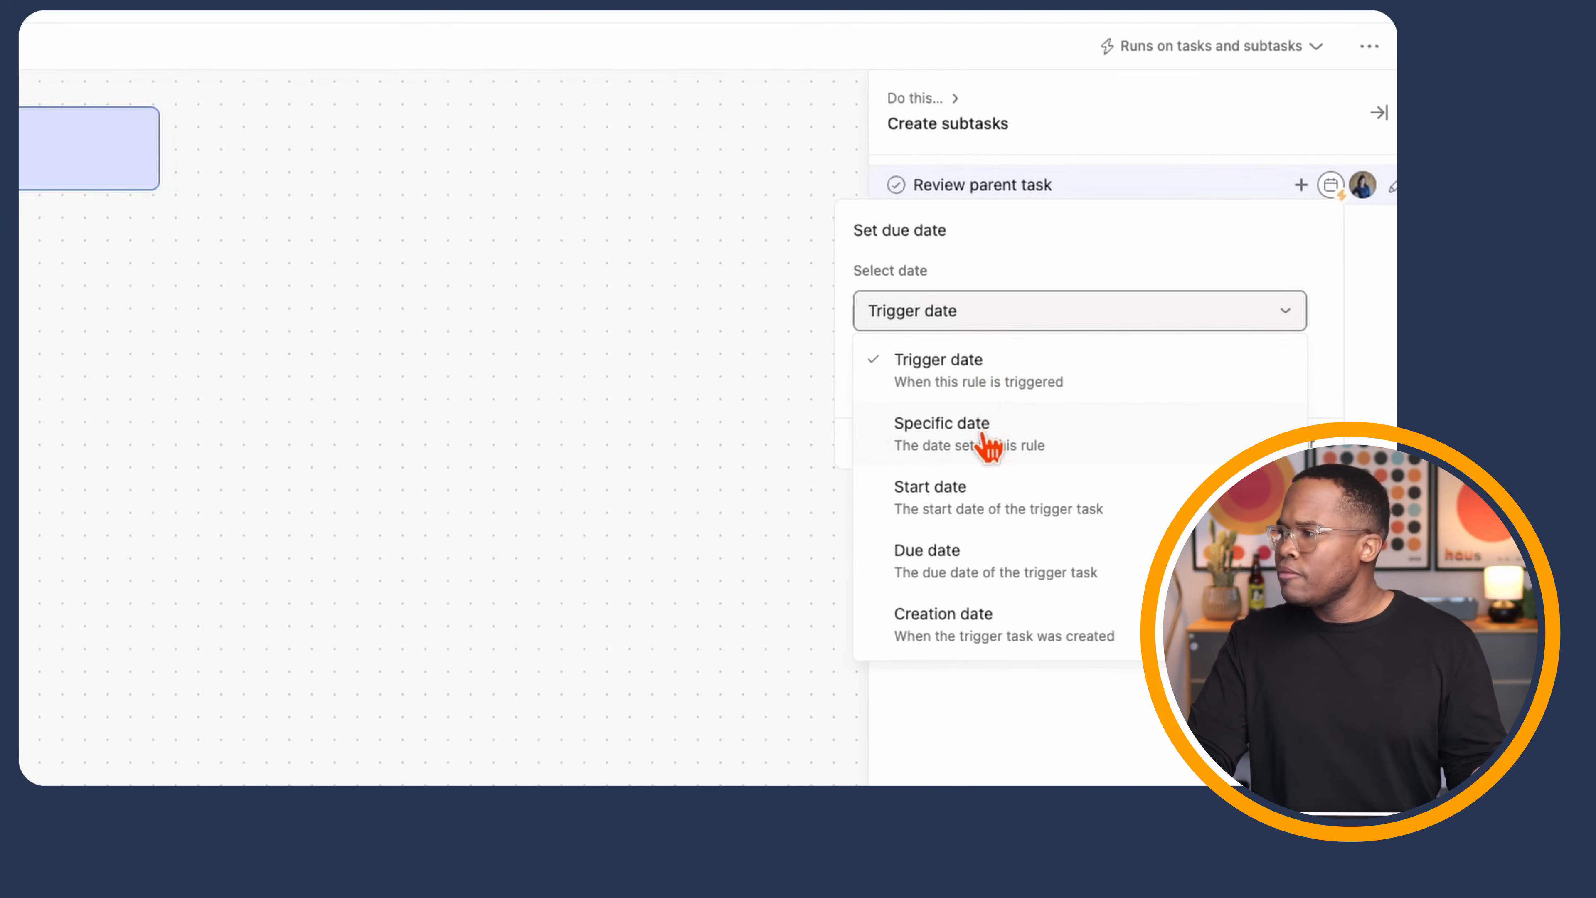
click(982, 556)
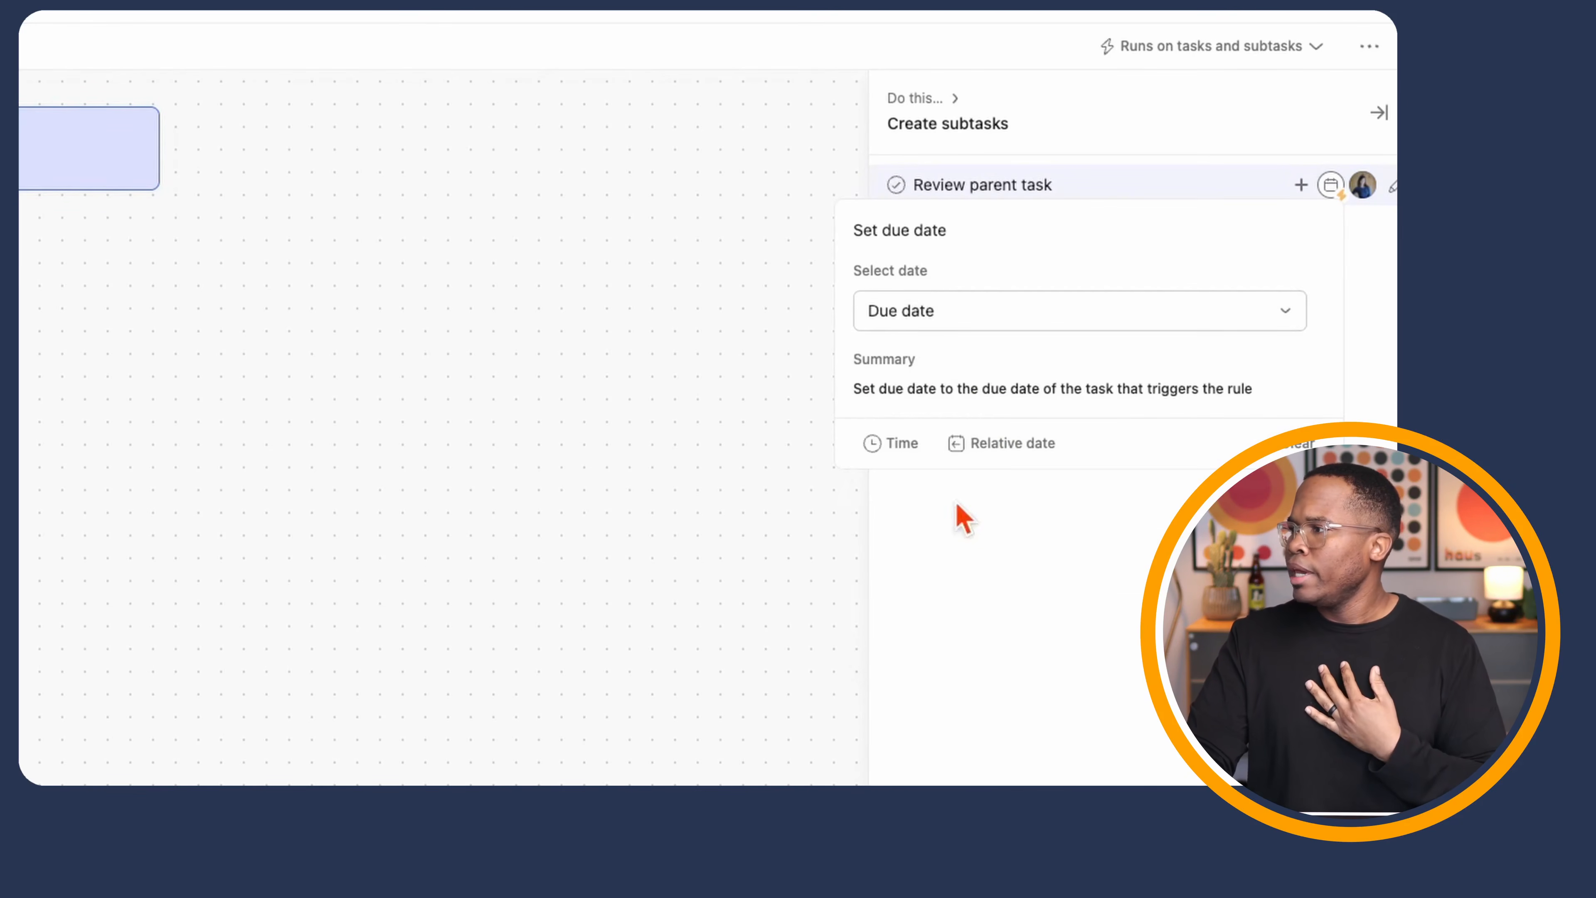
click(989, 578)
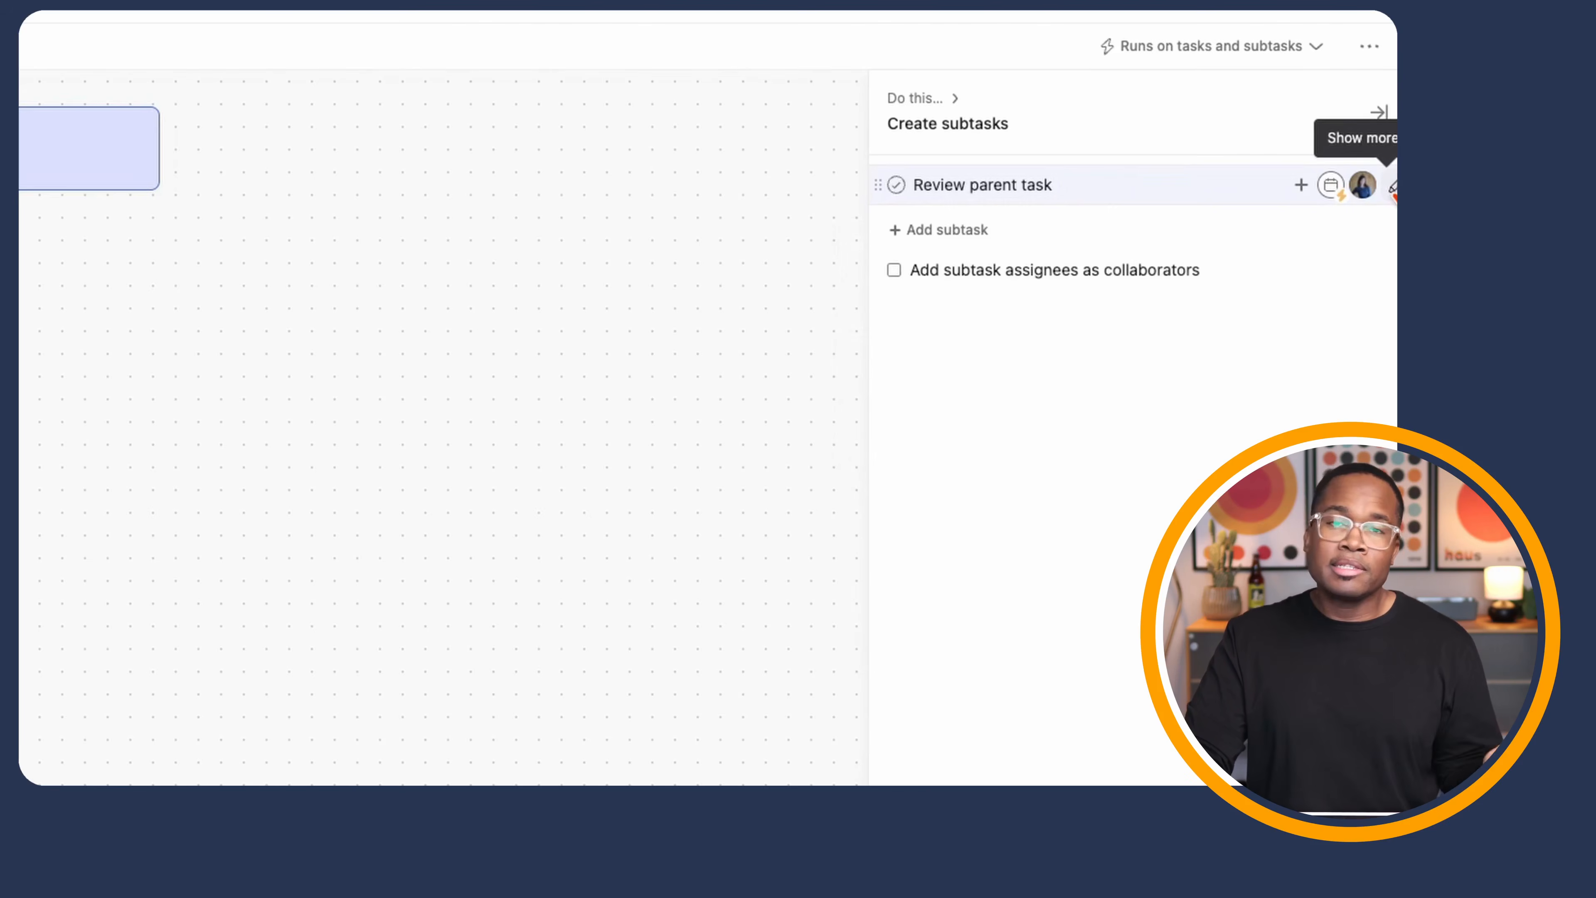
click(1392, 186)
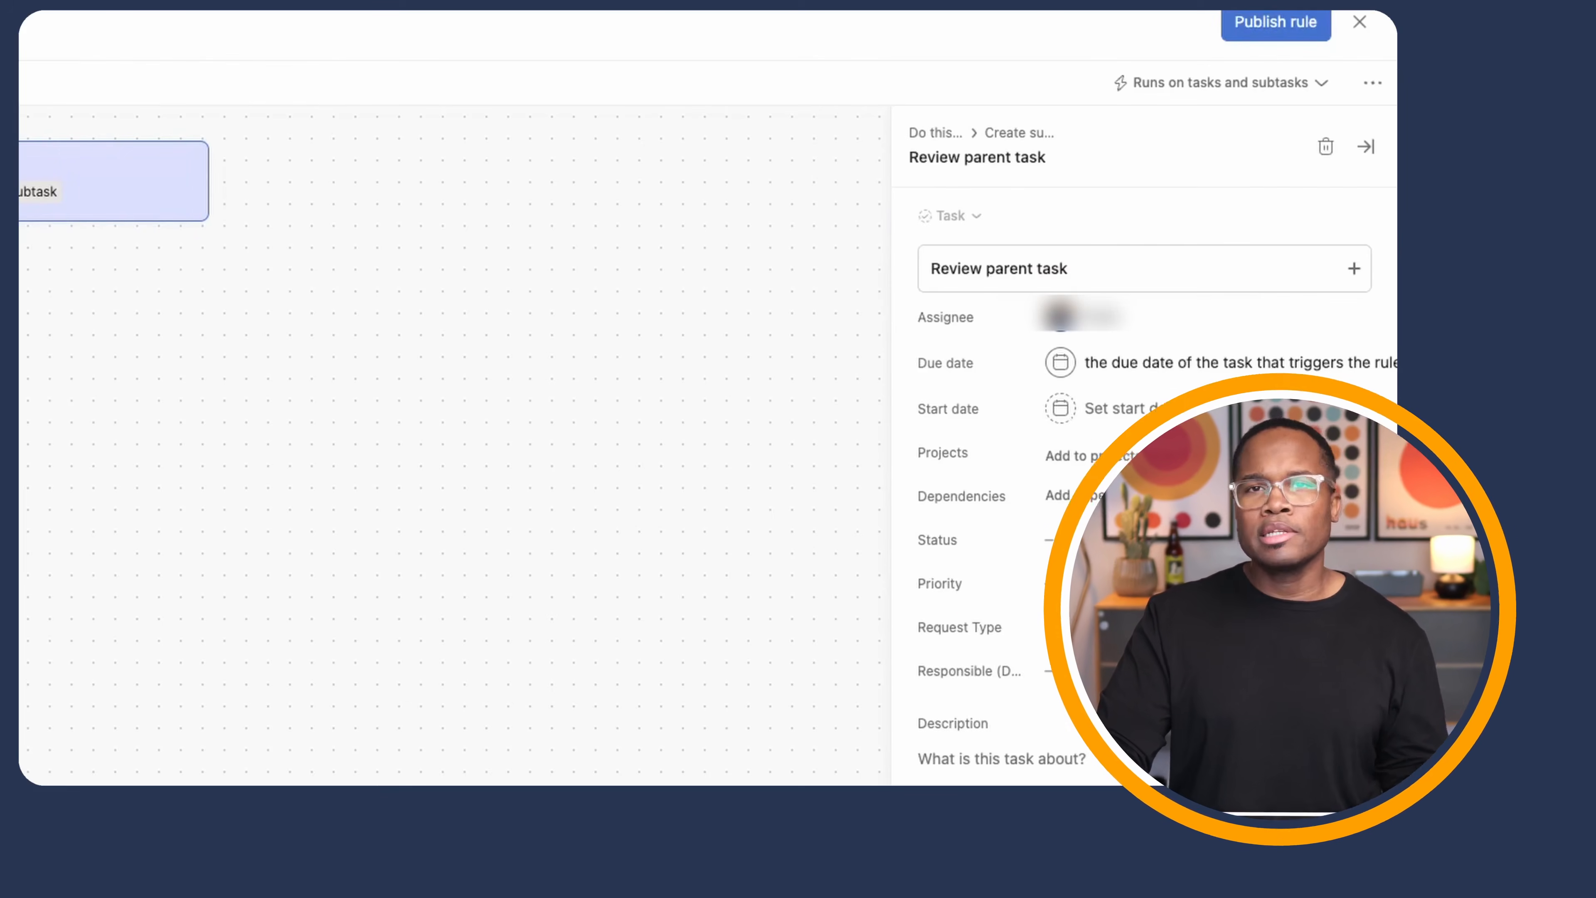
- Give the subtask a Trigger date start date, High priority and New Request status
scroll(1180, 267, down, 1)
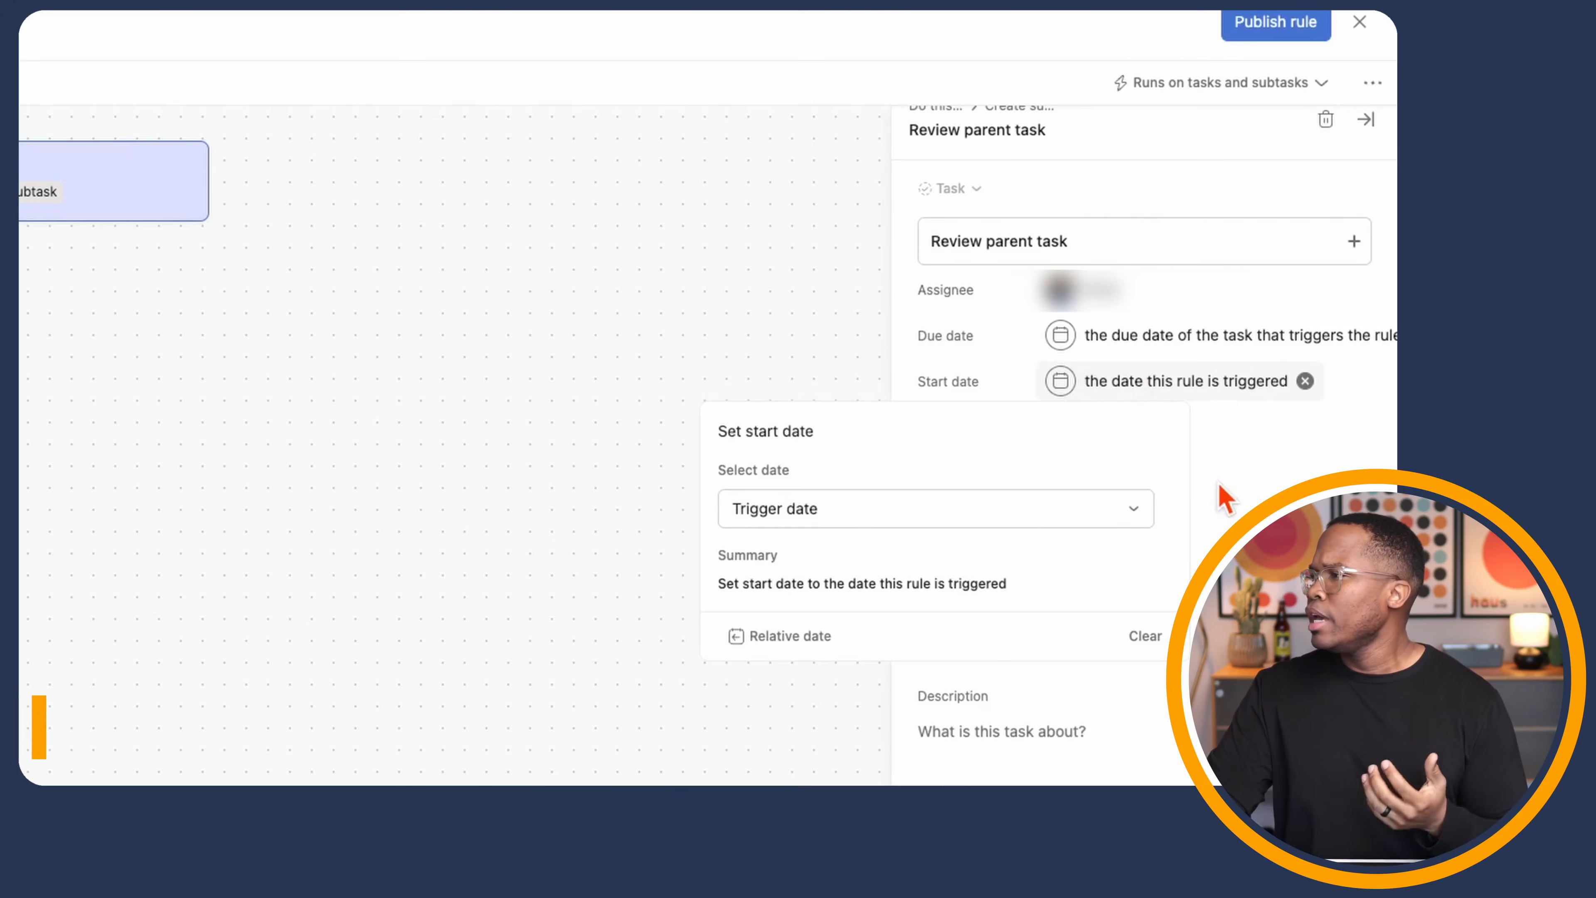
click(1225, 498)
click(1096, 560)
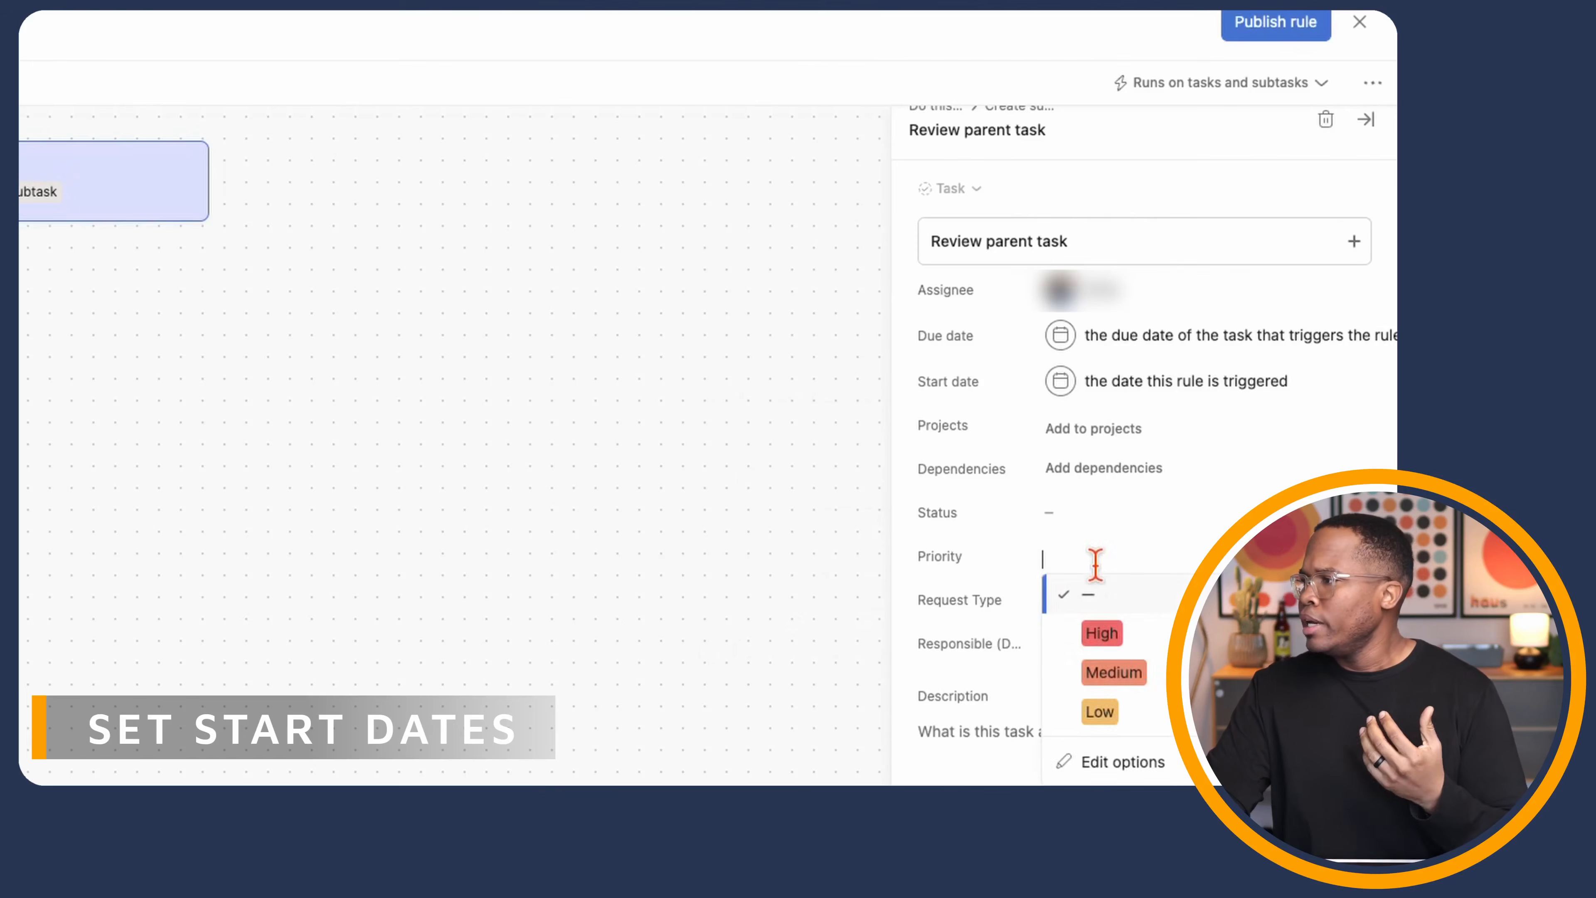
click(1101, 633)
click(1095, 506)
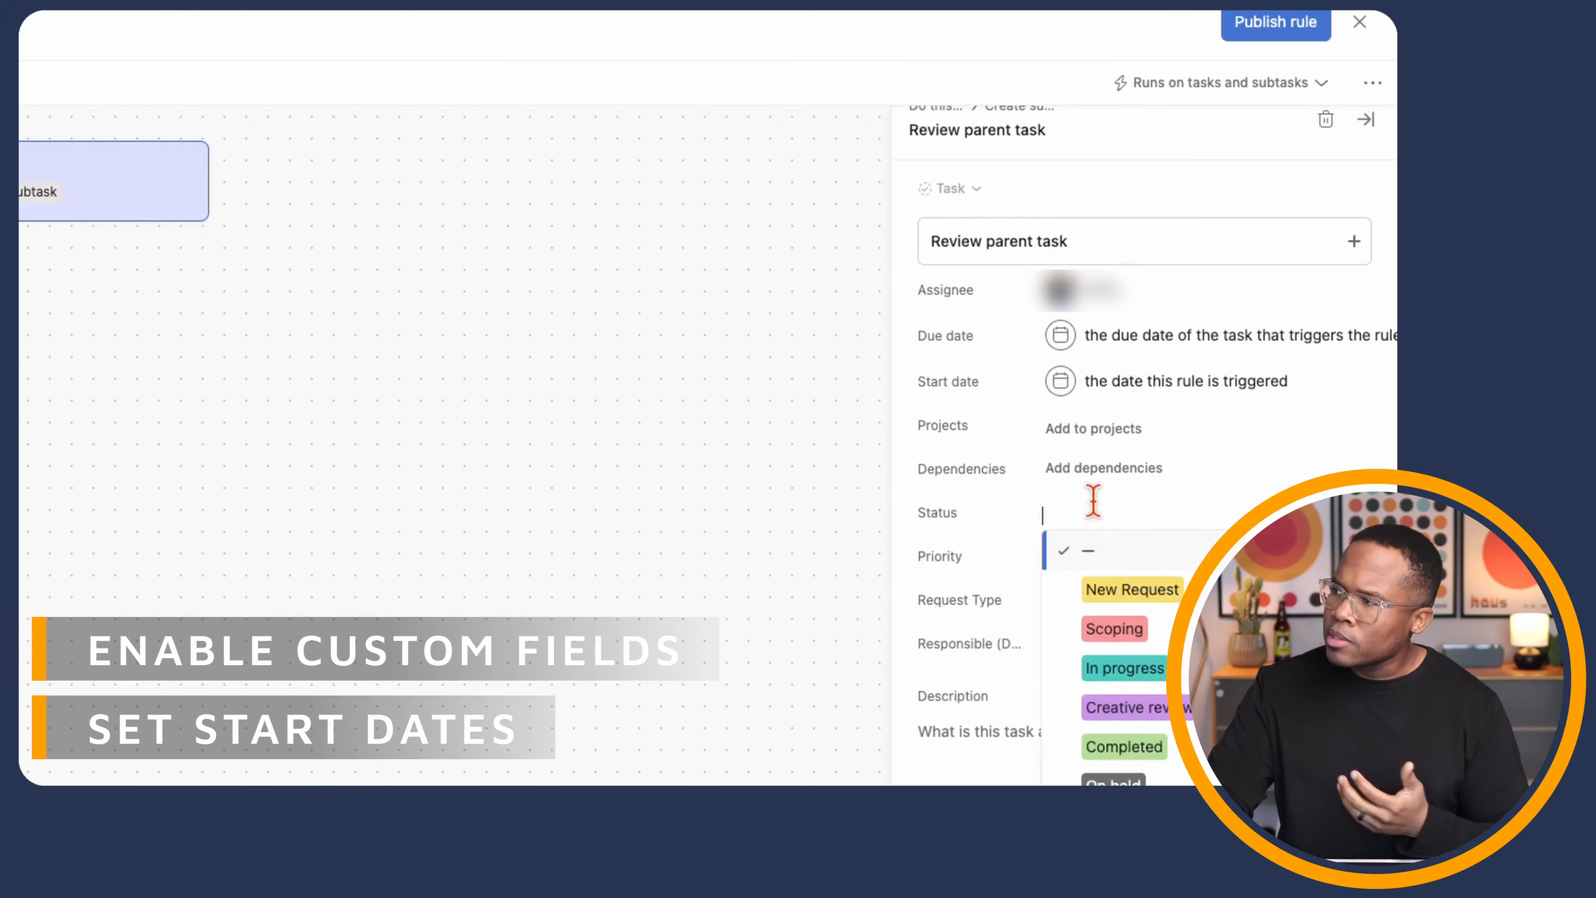
click(1114, 588)
click(1065, 739)
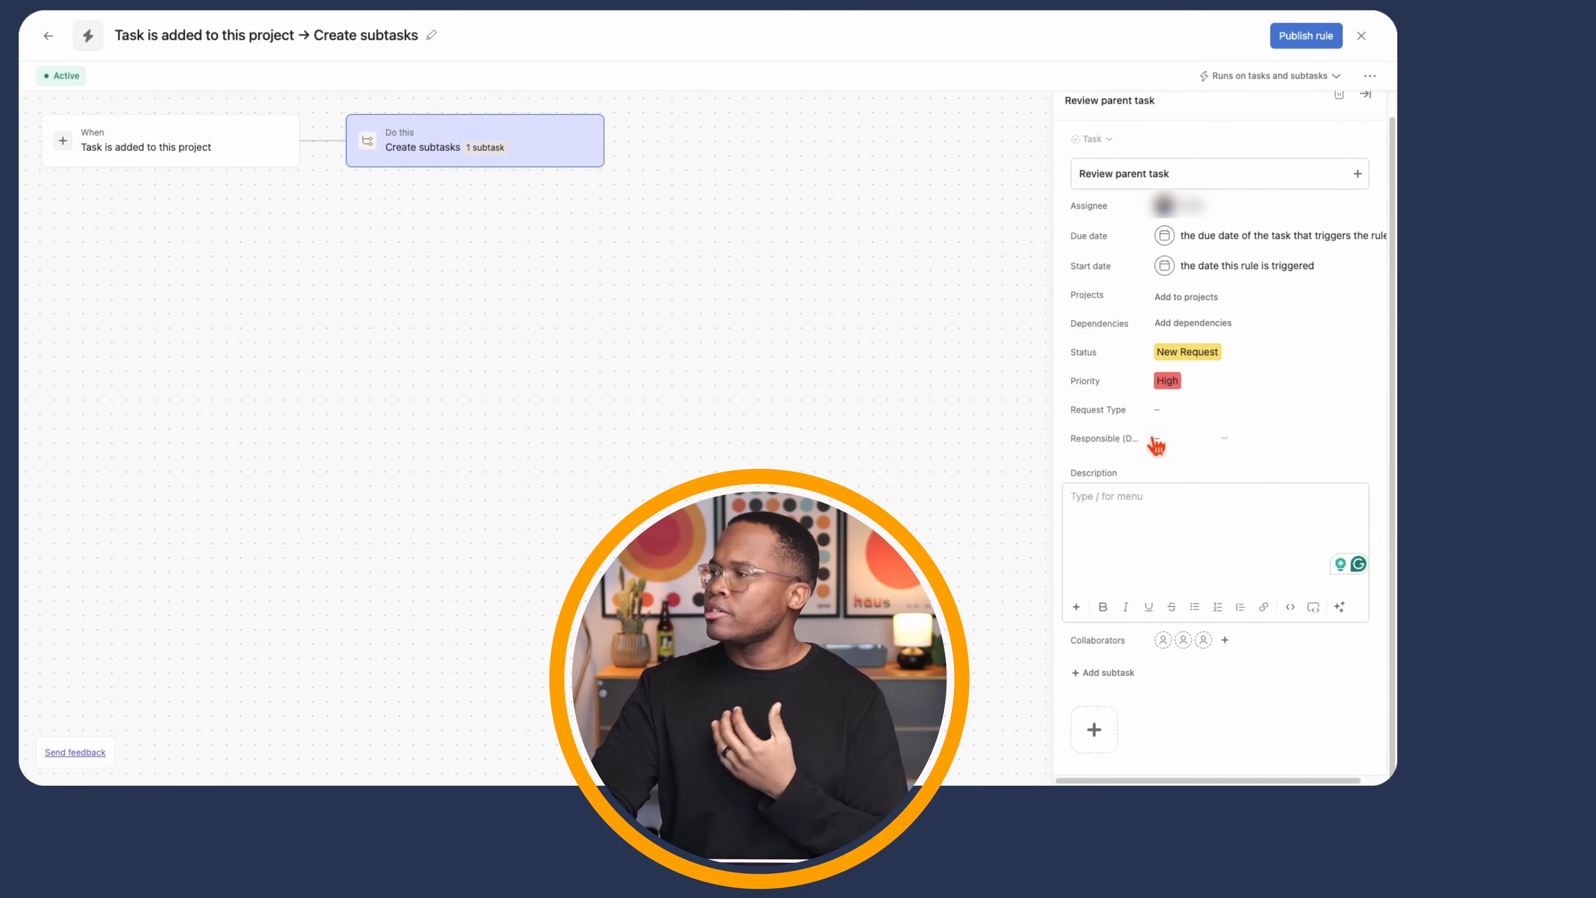
scroll(1182, 352, up, 1)
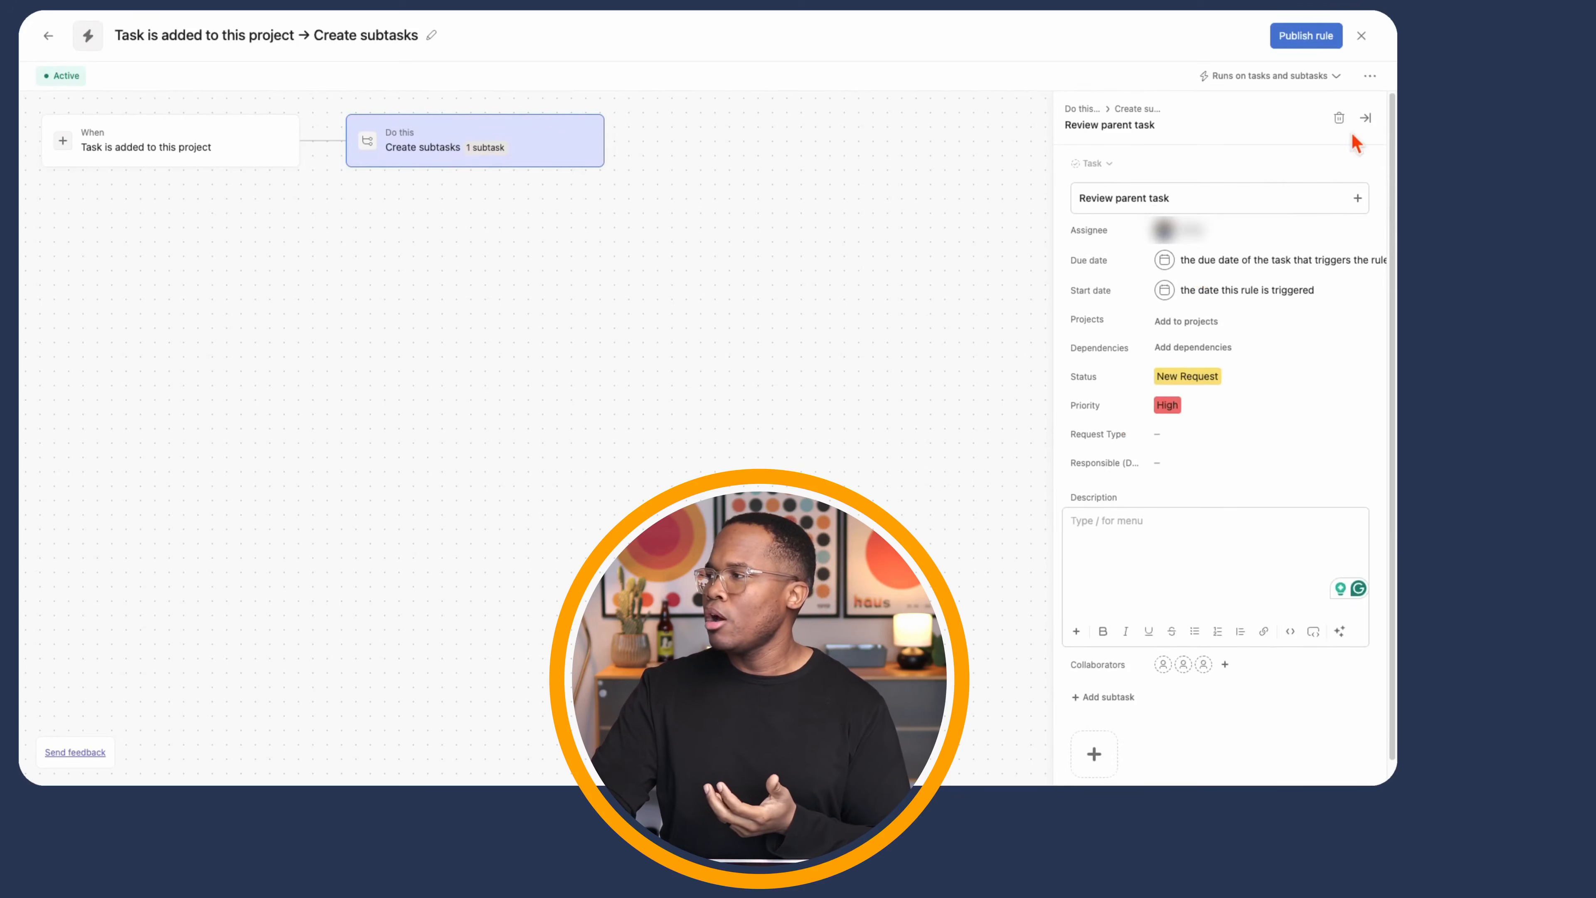
click(1366, 118)
click(1336, 76)
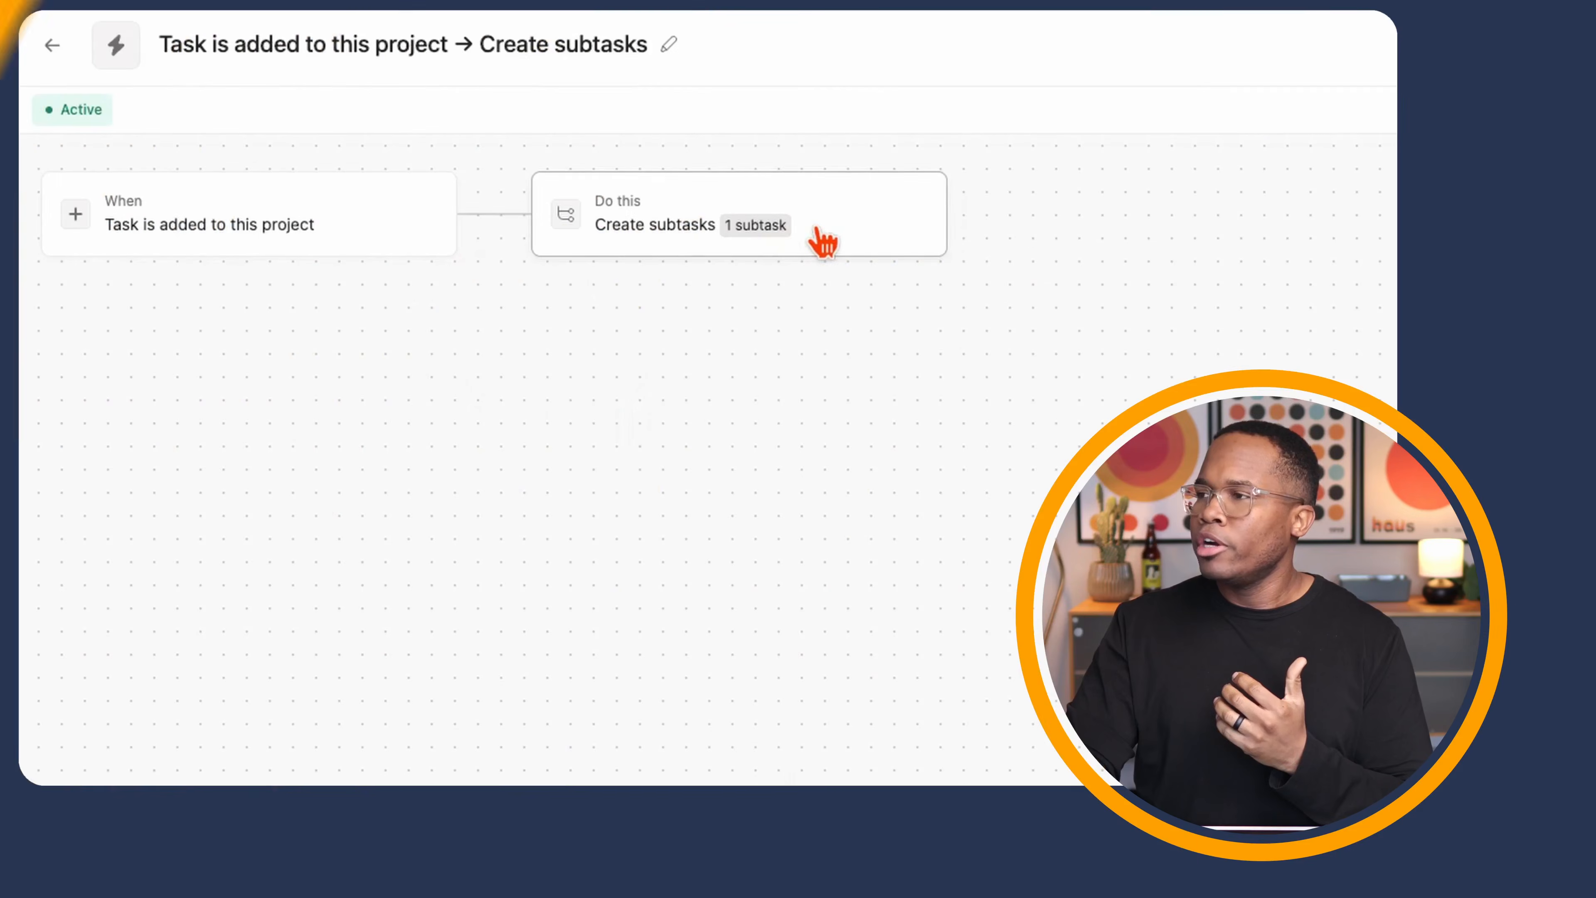
click(823, 240)
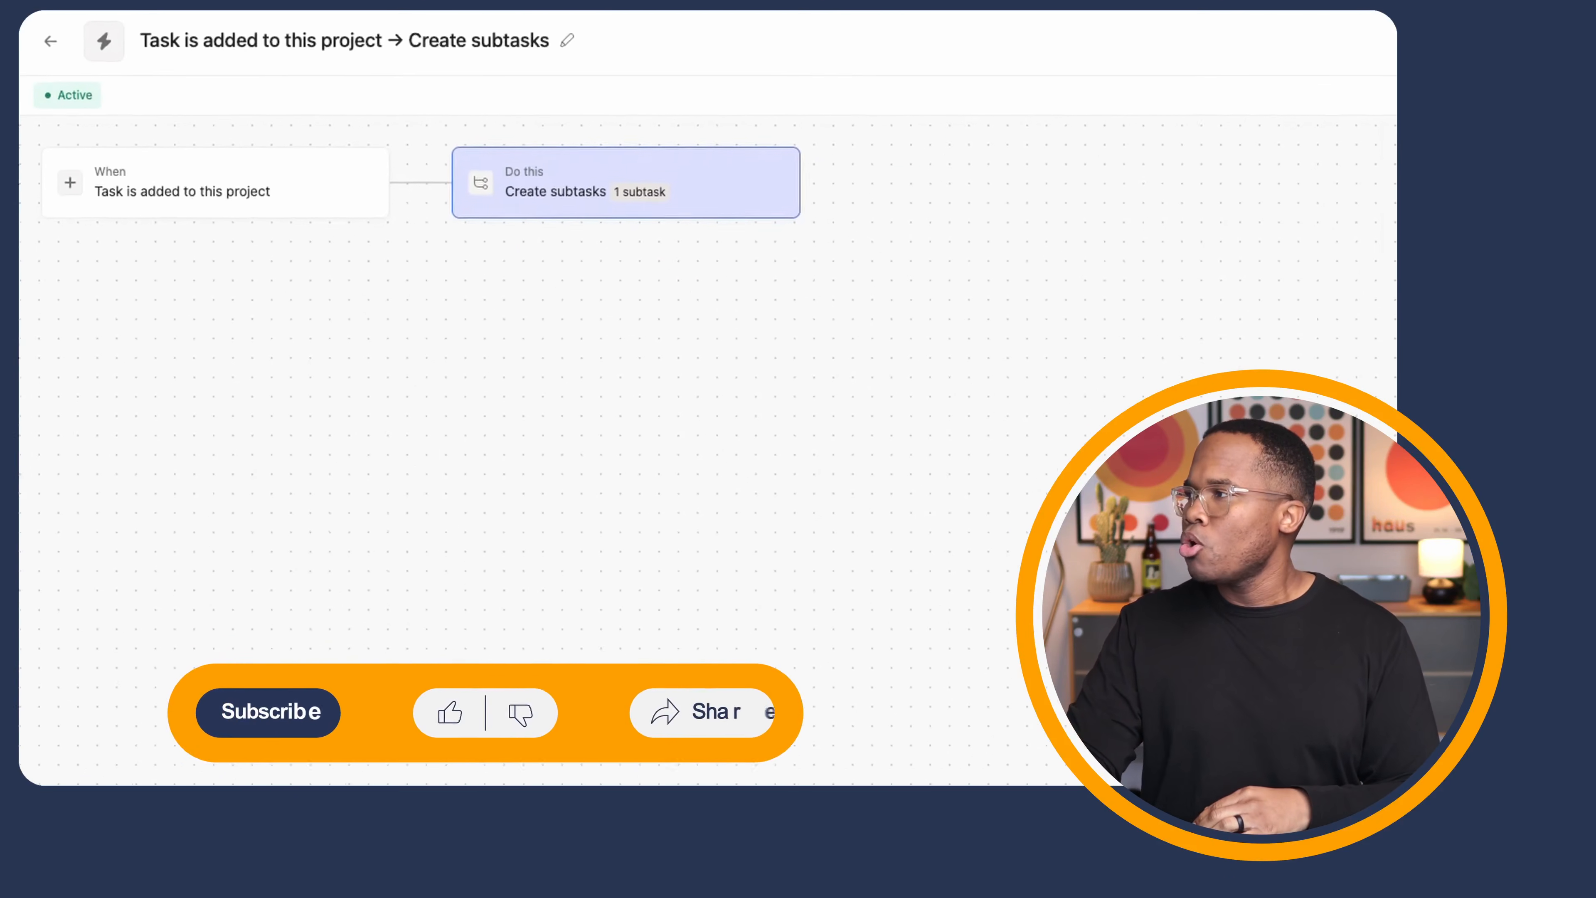
- Set the rule to run on tasks only and review its rule settings menu
click(1154, 152)
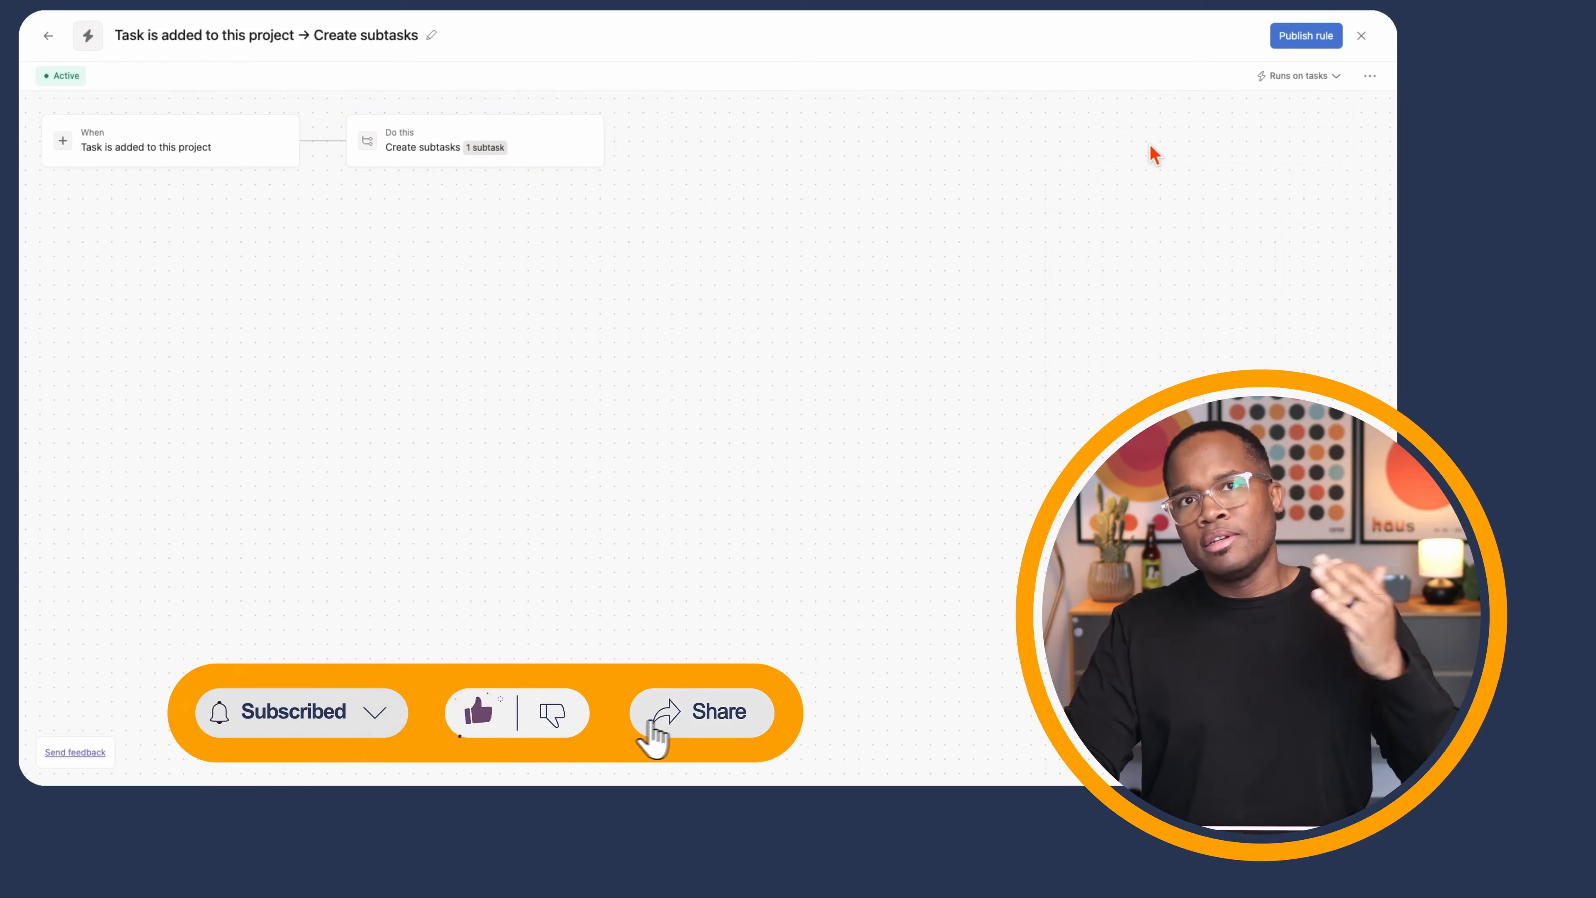
click(1370, 77)
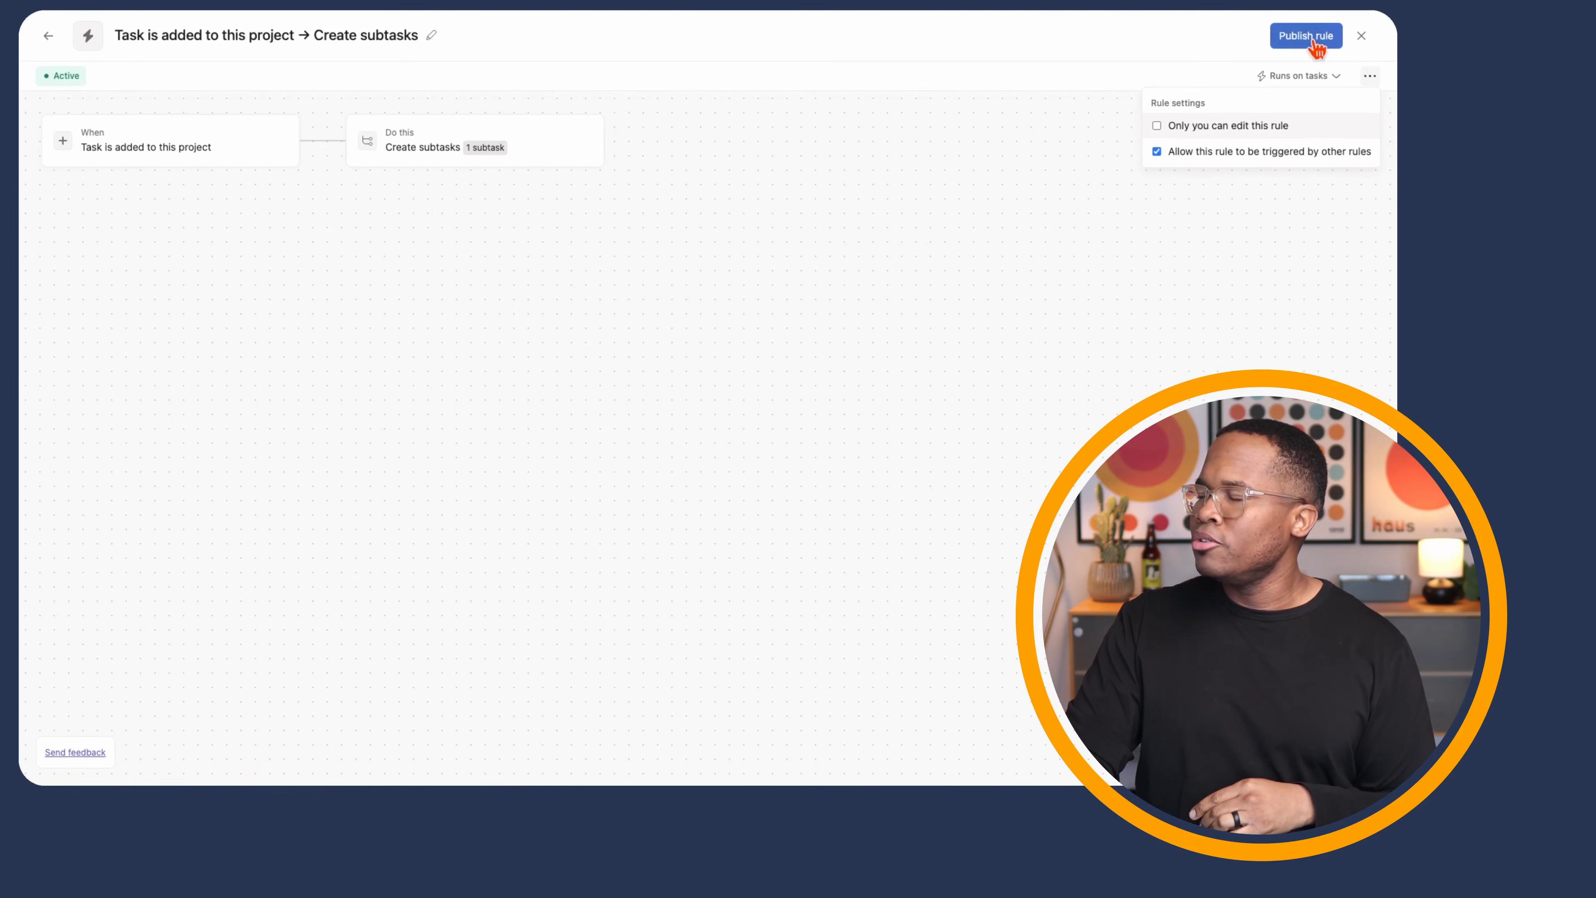
click(433, 37)
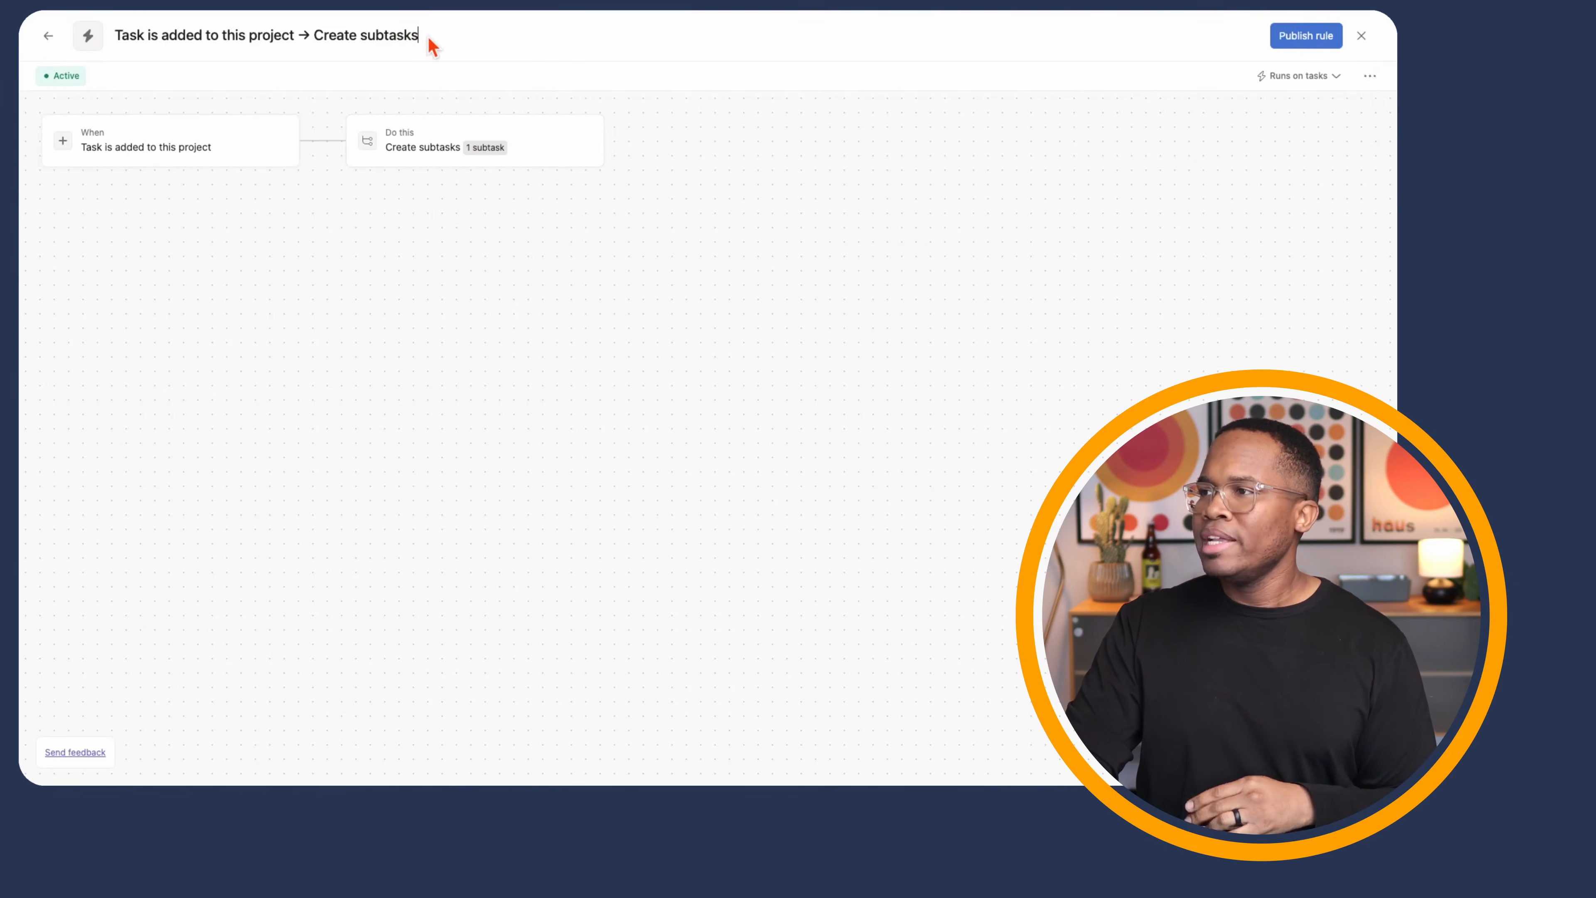
- Replace the rule's title with 'Ffg'
triple_click(400, 36)
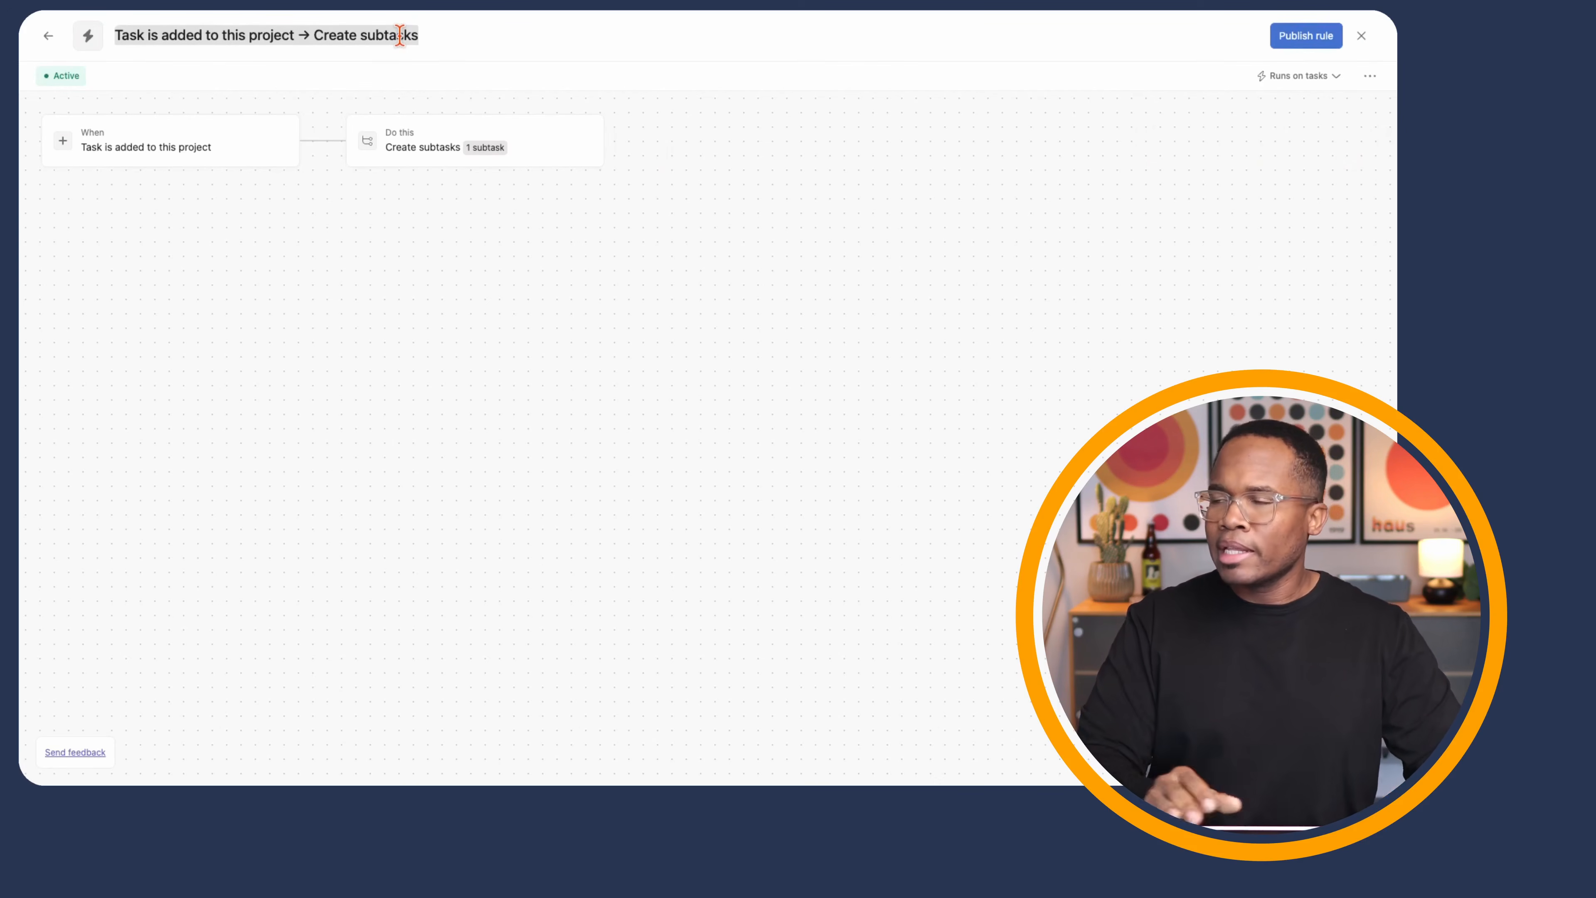
key(BackSpace)
text(Ffg)
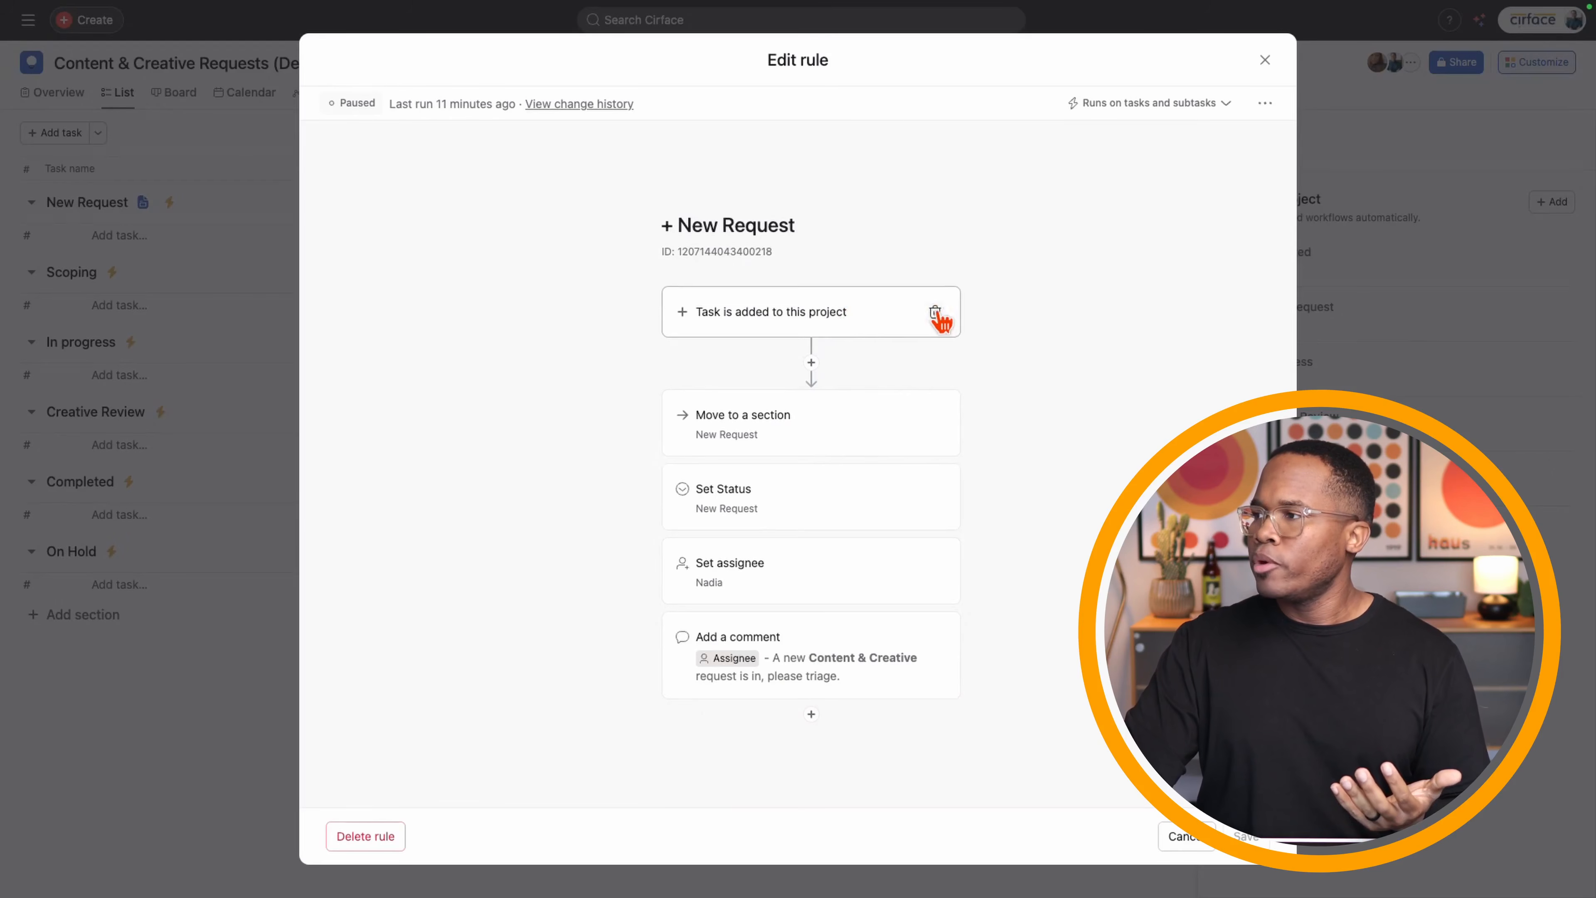
- Reset the trigger to 'Task is added to this project' and delete the Move to a section action
click(935, 312)
click(812, 321)
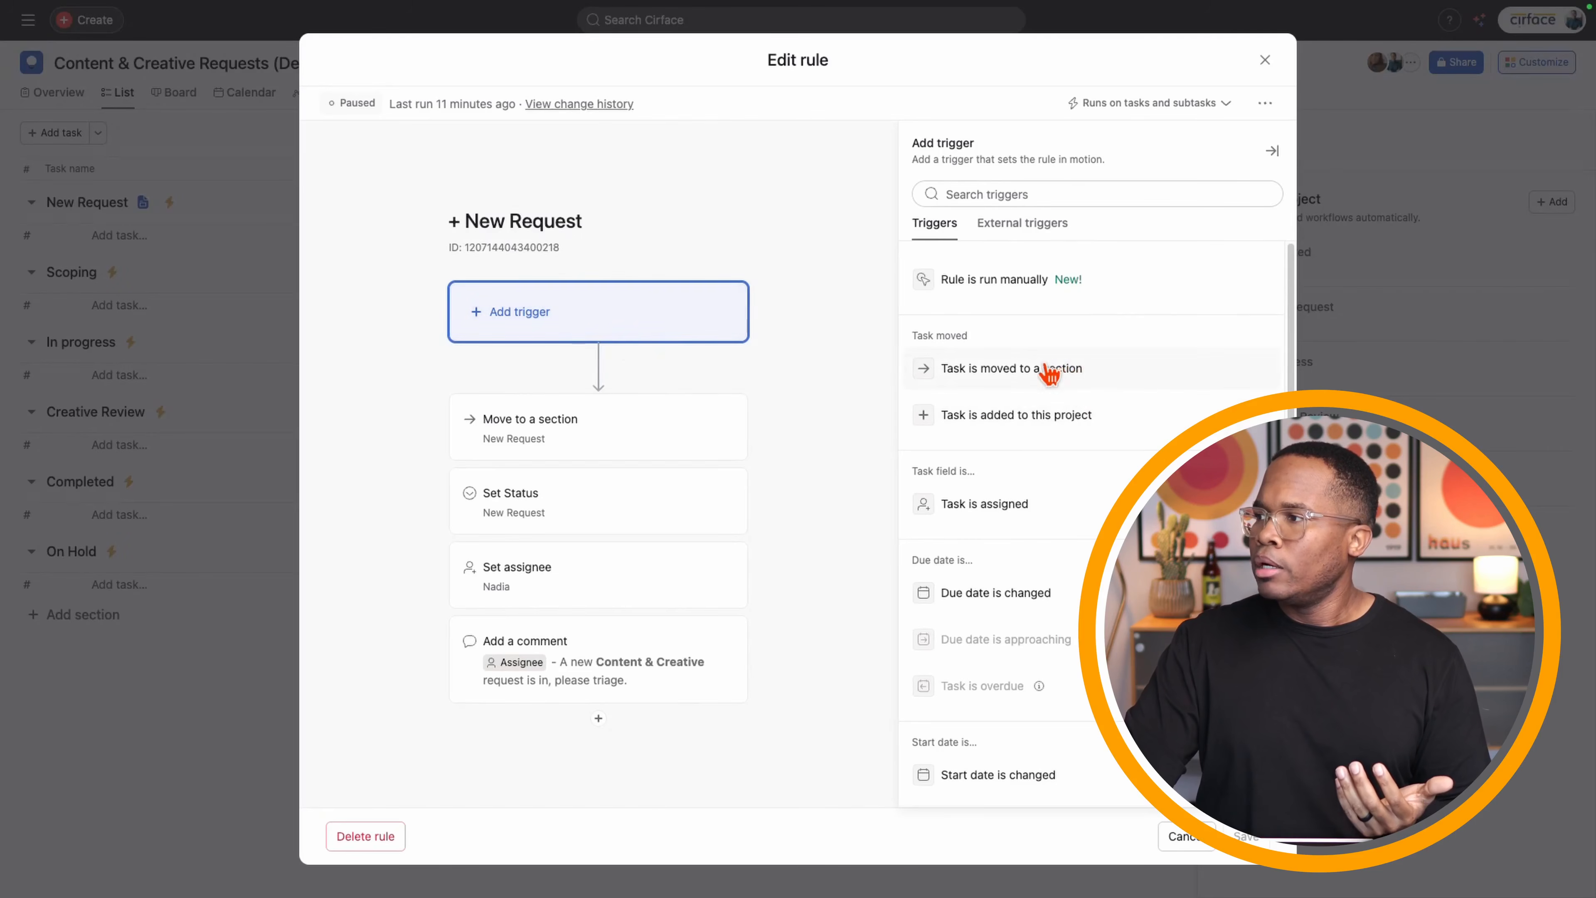
click(1008, 416)
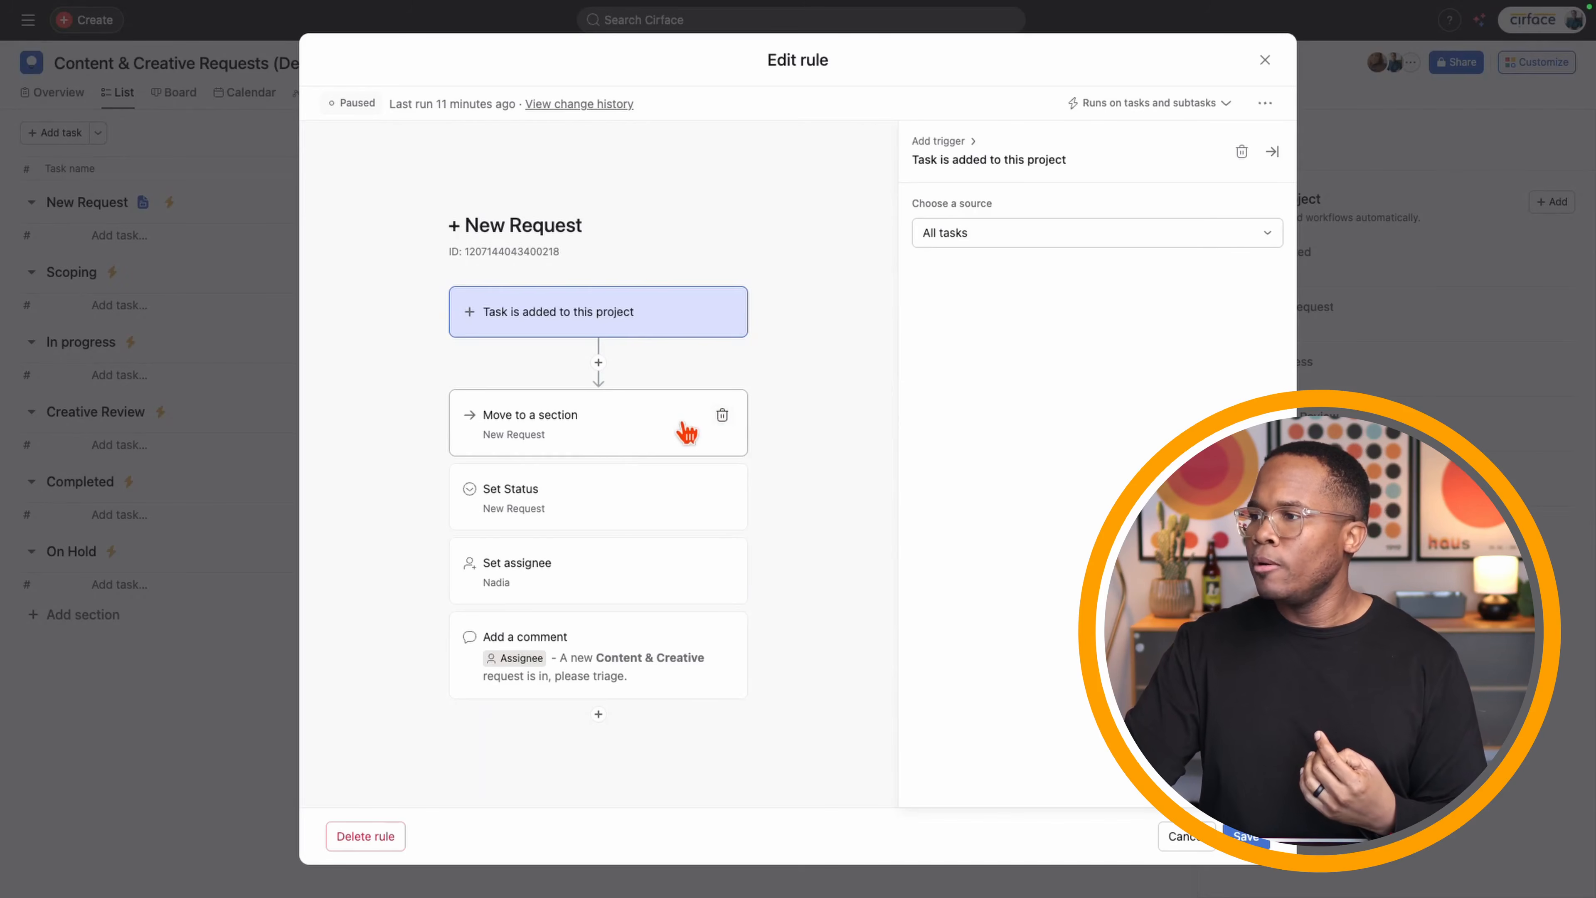
click(628, 433)
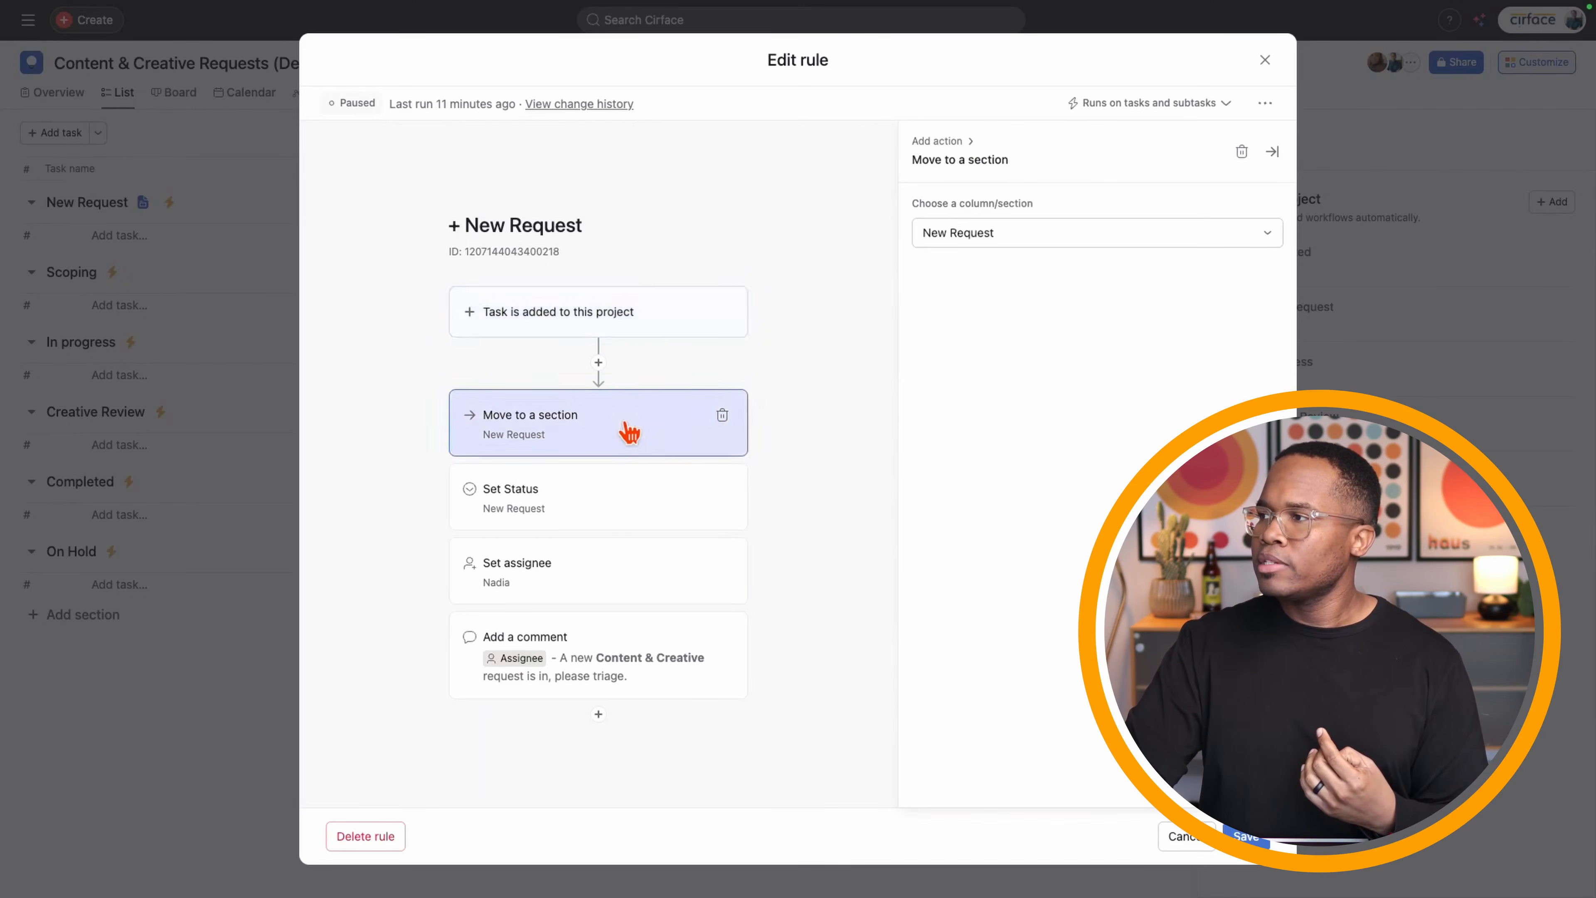
click(722, 415)
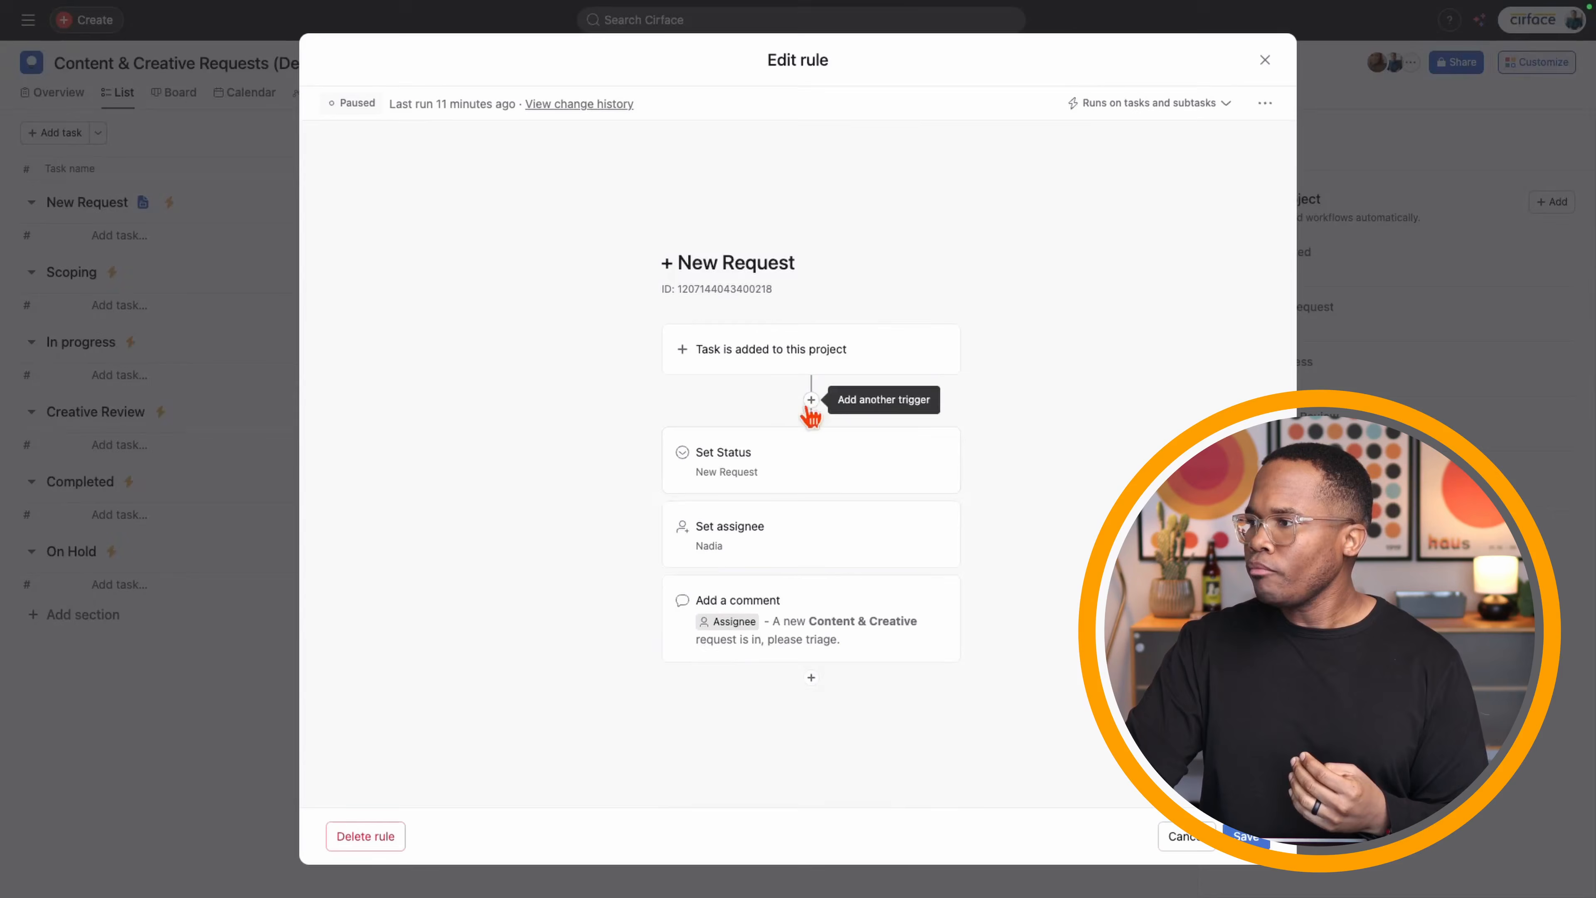
- Add a Move to section Scoping action and reassign requests to a different person
click(811, 677)
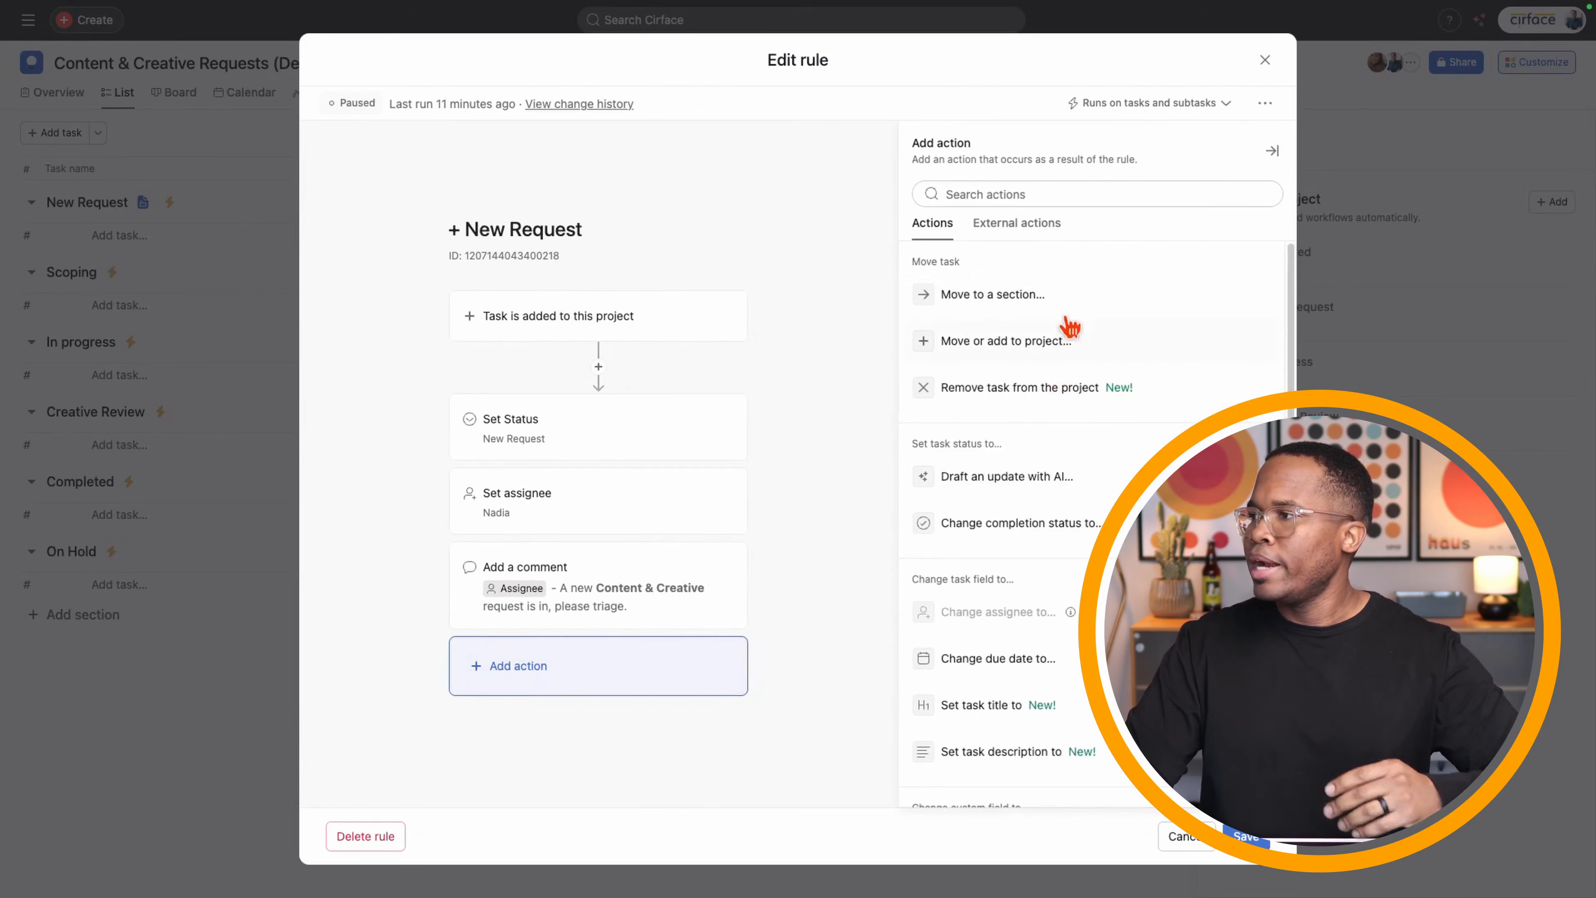
click(1029, 306)
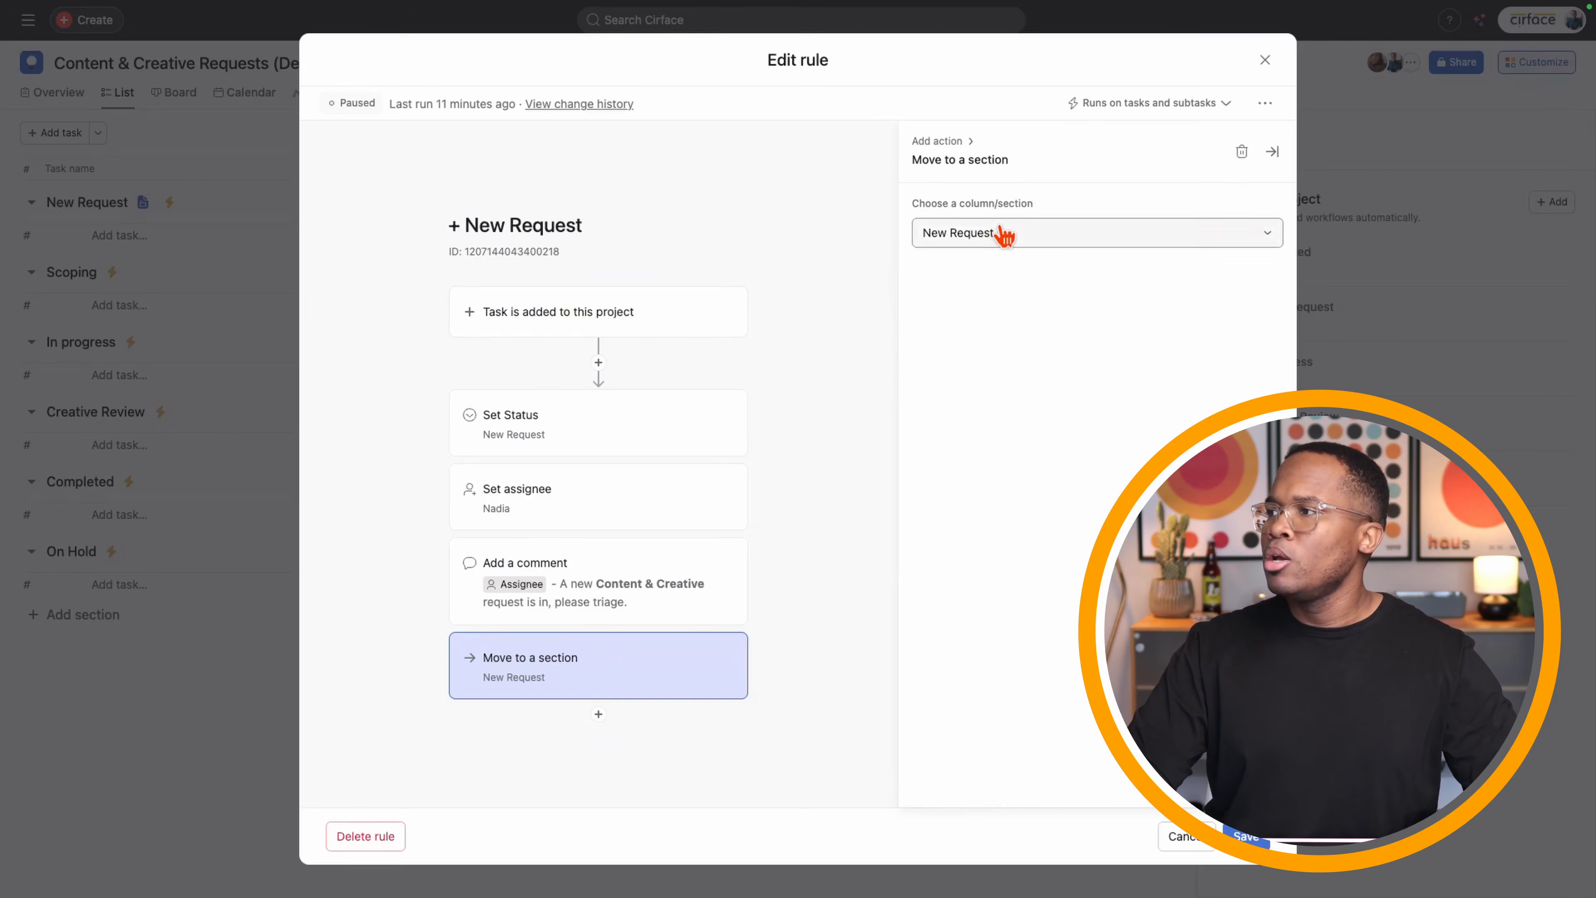
click(996, 239)
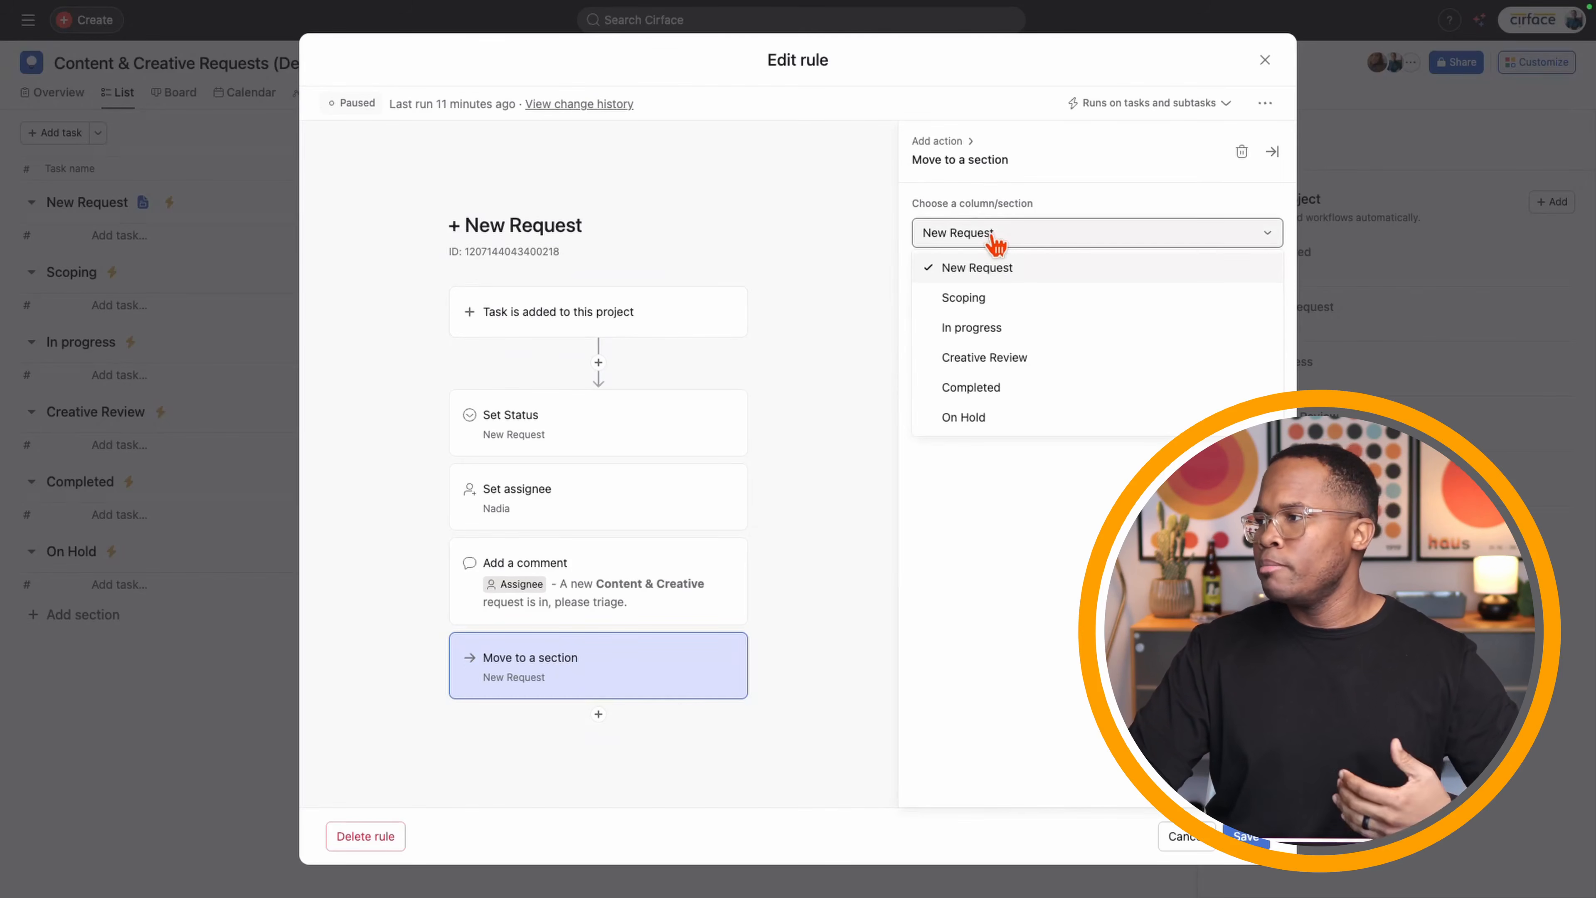
click(994, 298)
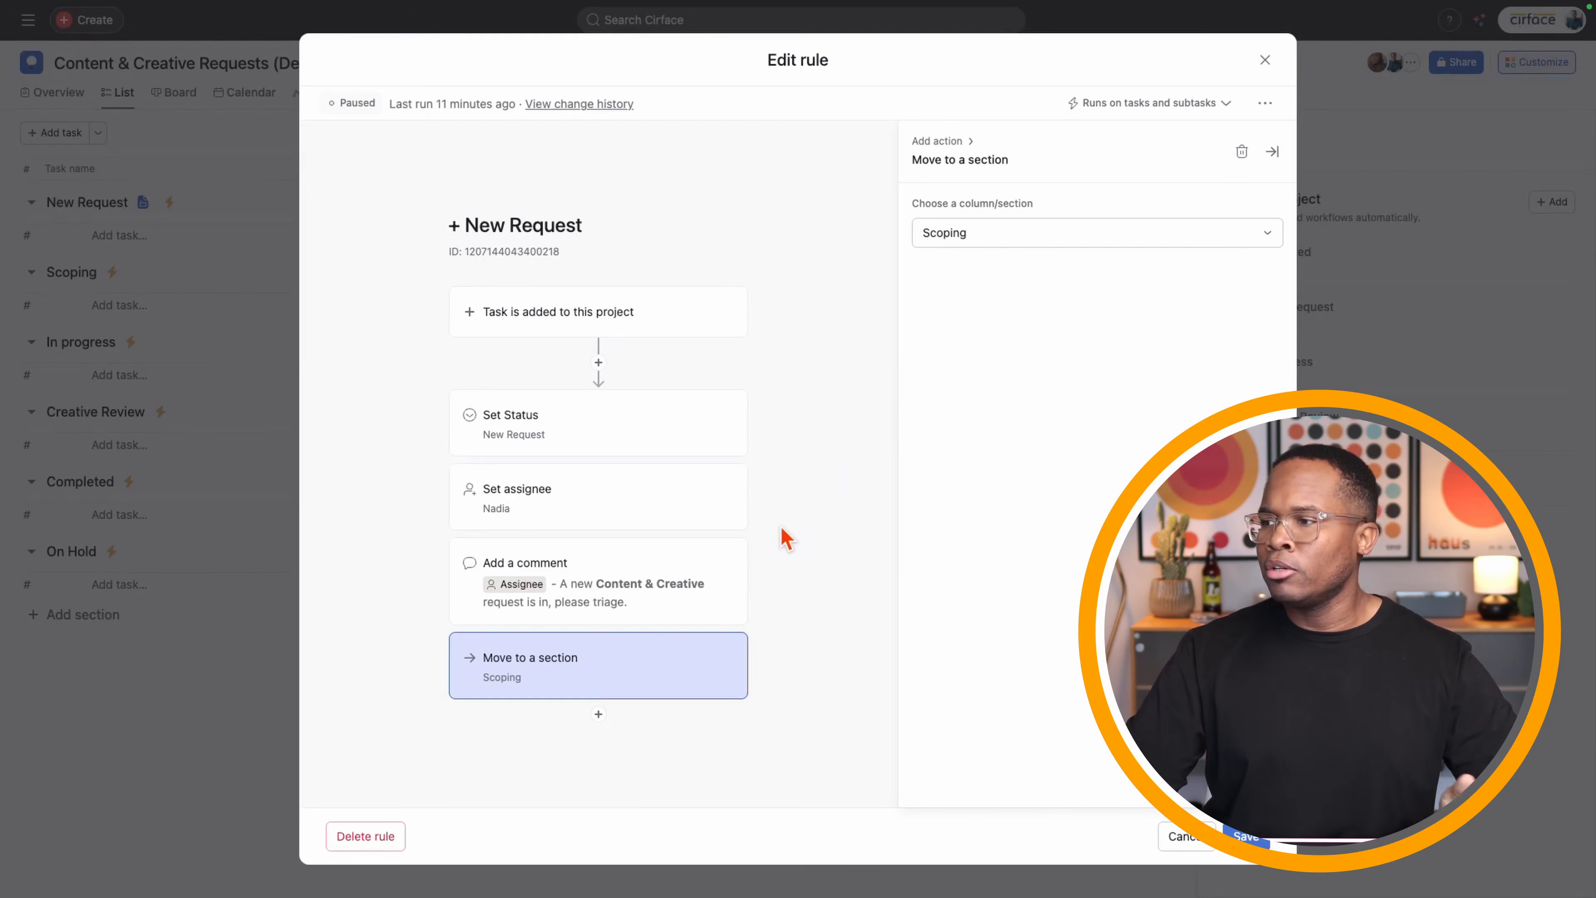
click(657, 519)
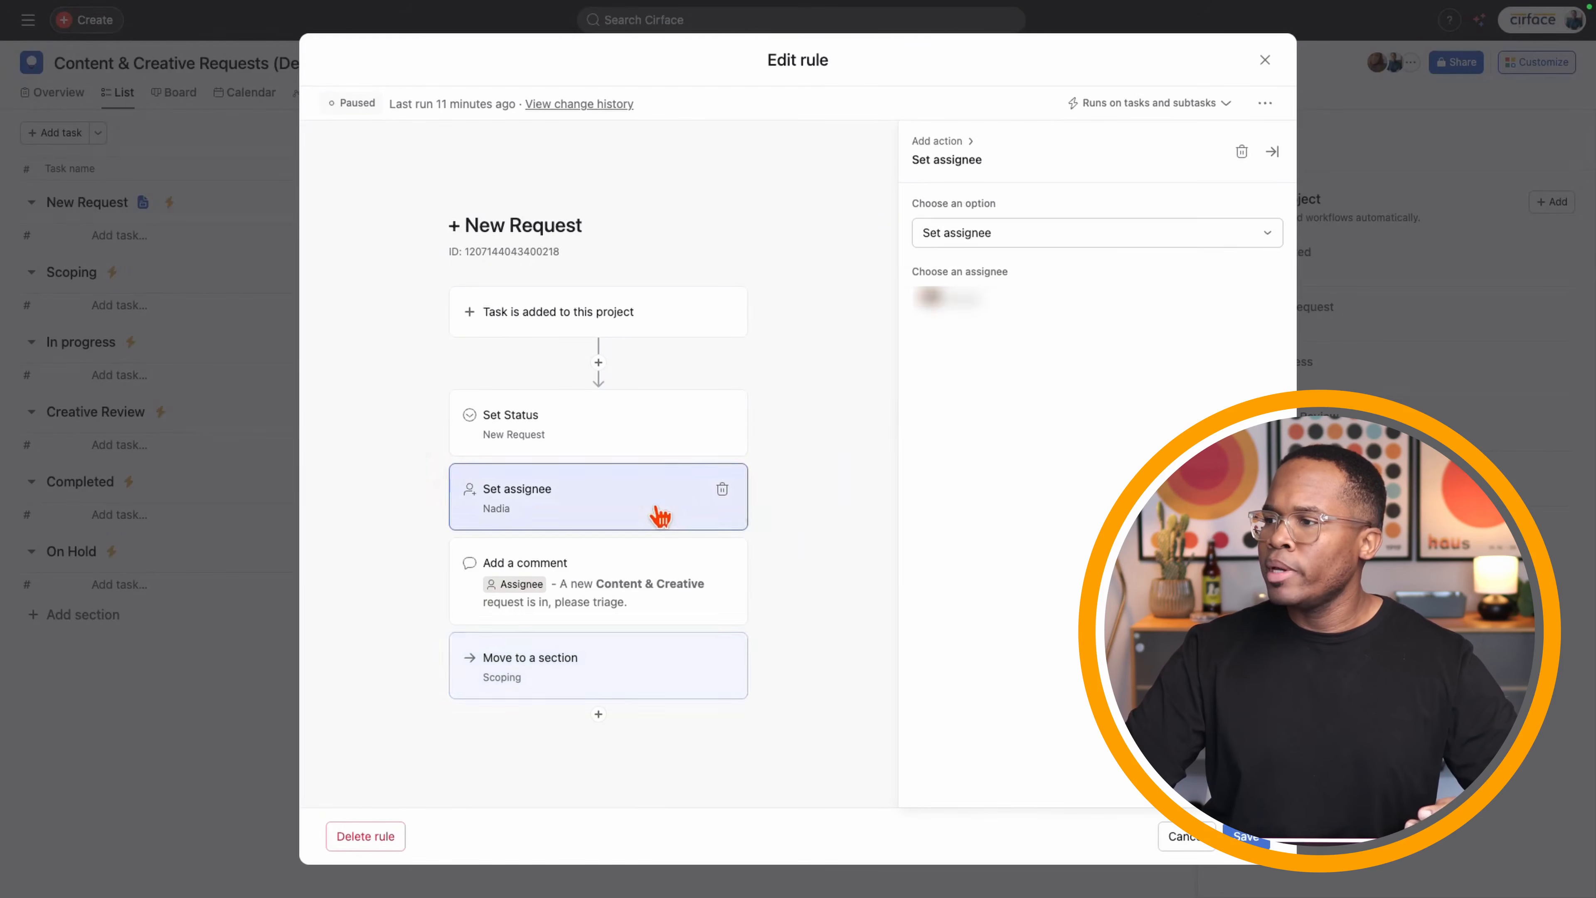
click(976, 312)
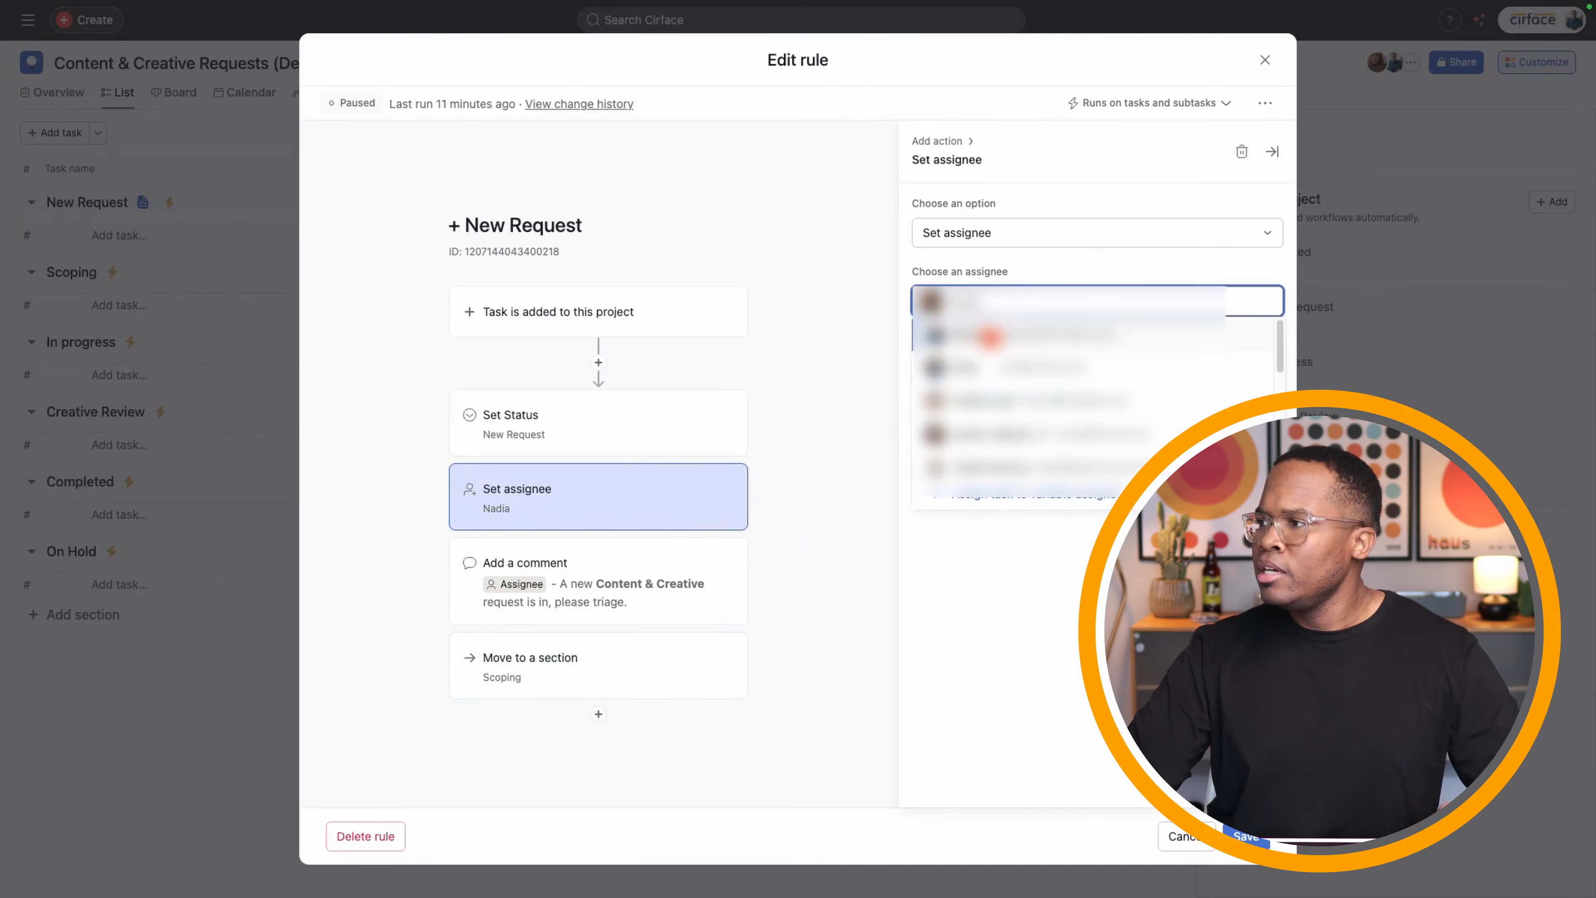
click(993, 346)
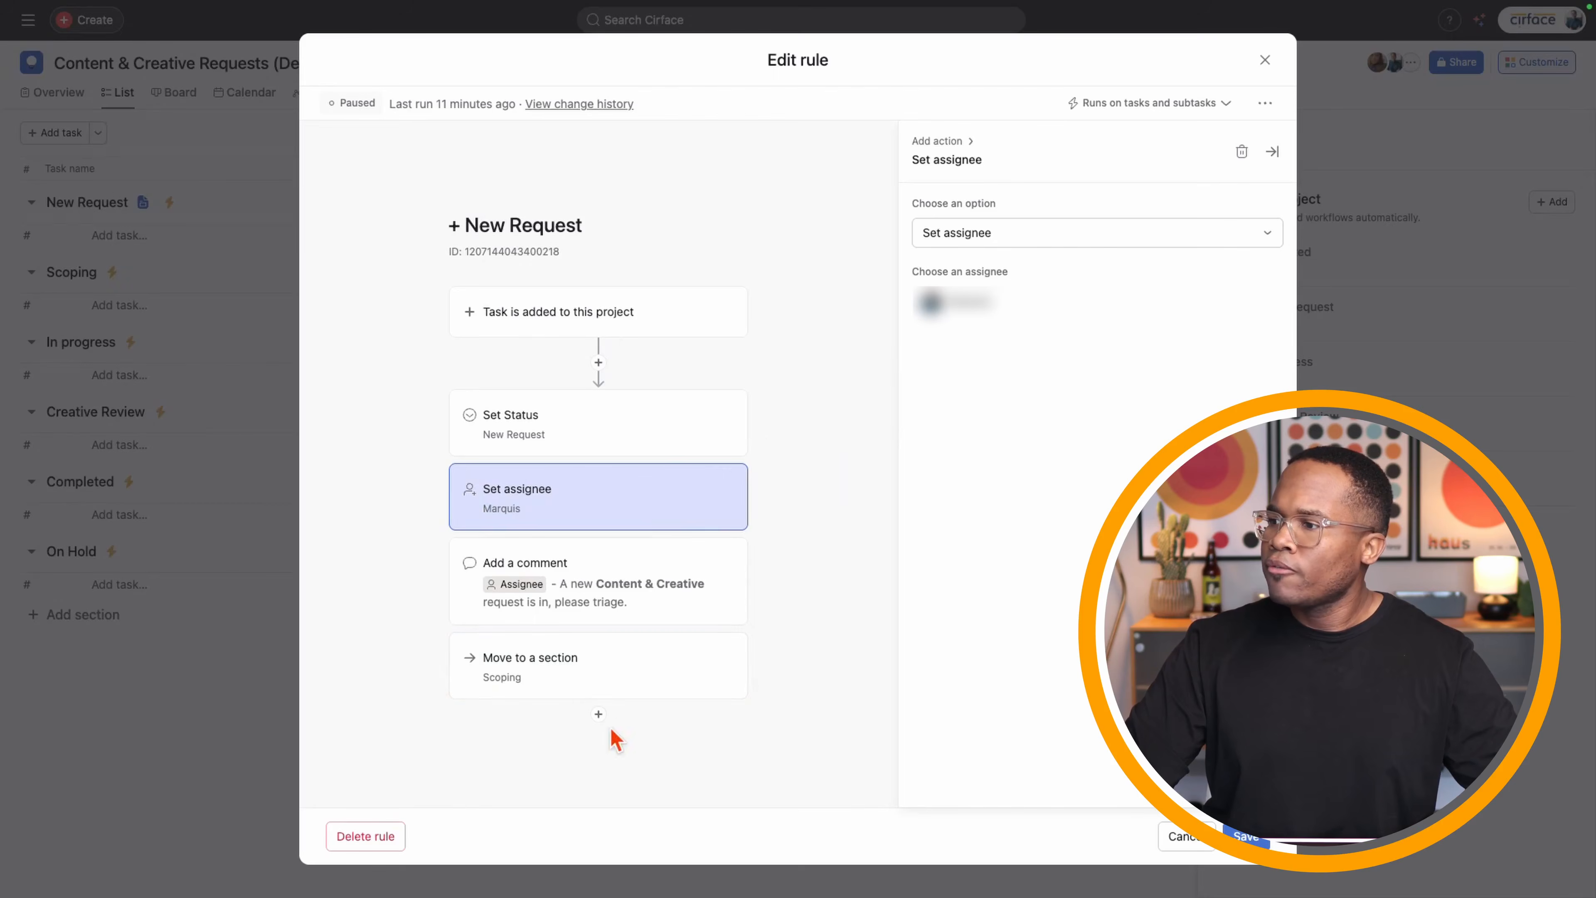
- Add a Set due date action using the trigger date and close the rule editor
click(598, 714)
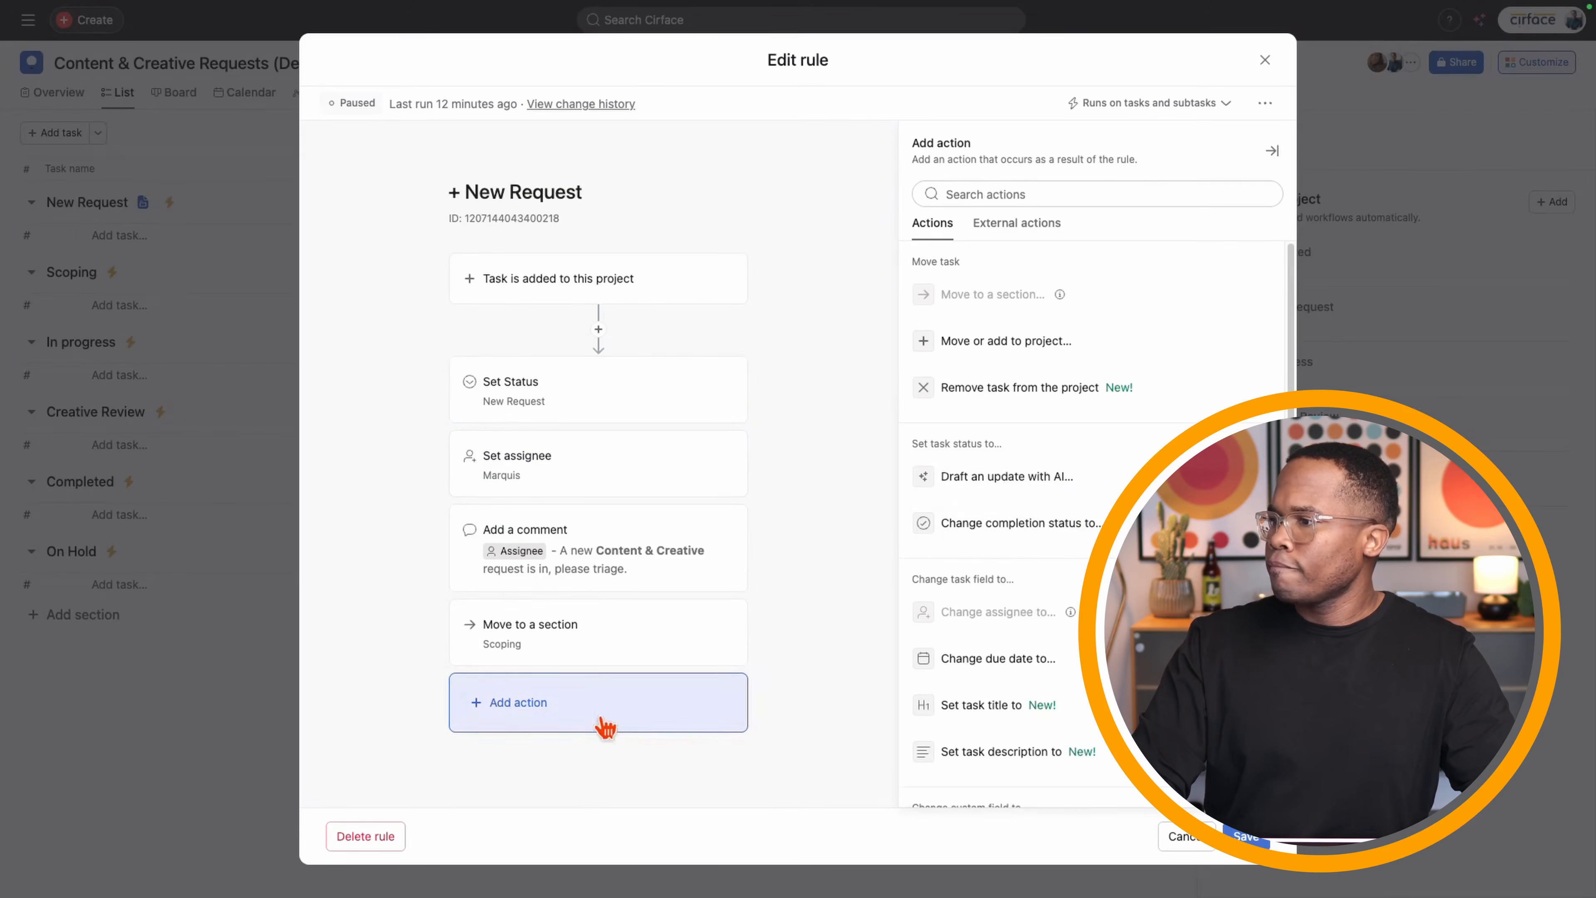
click(998, 669)
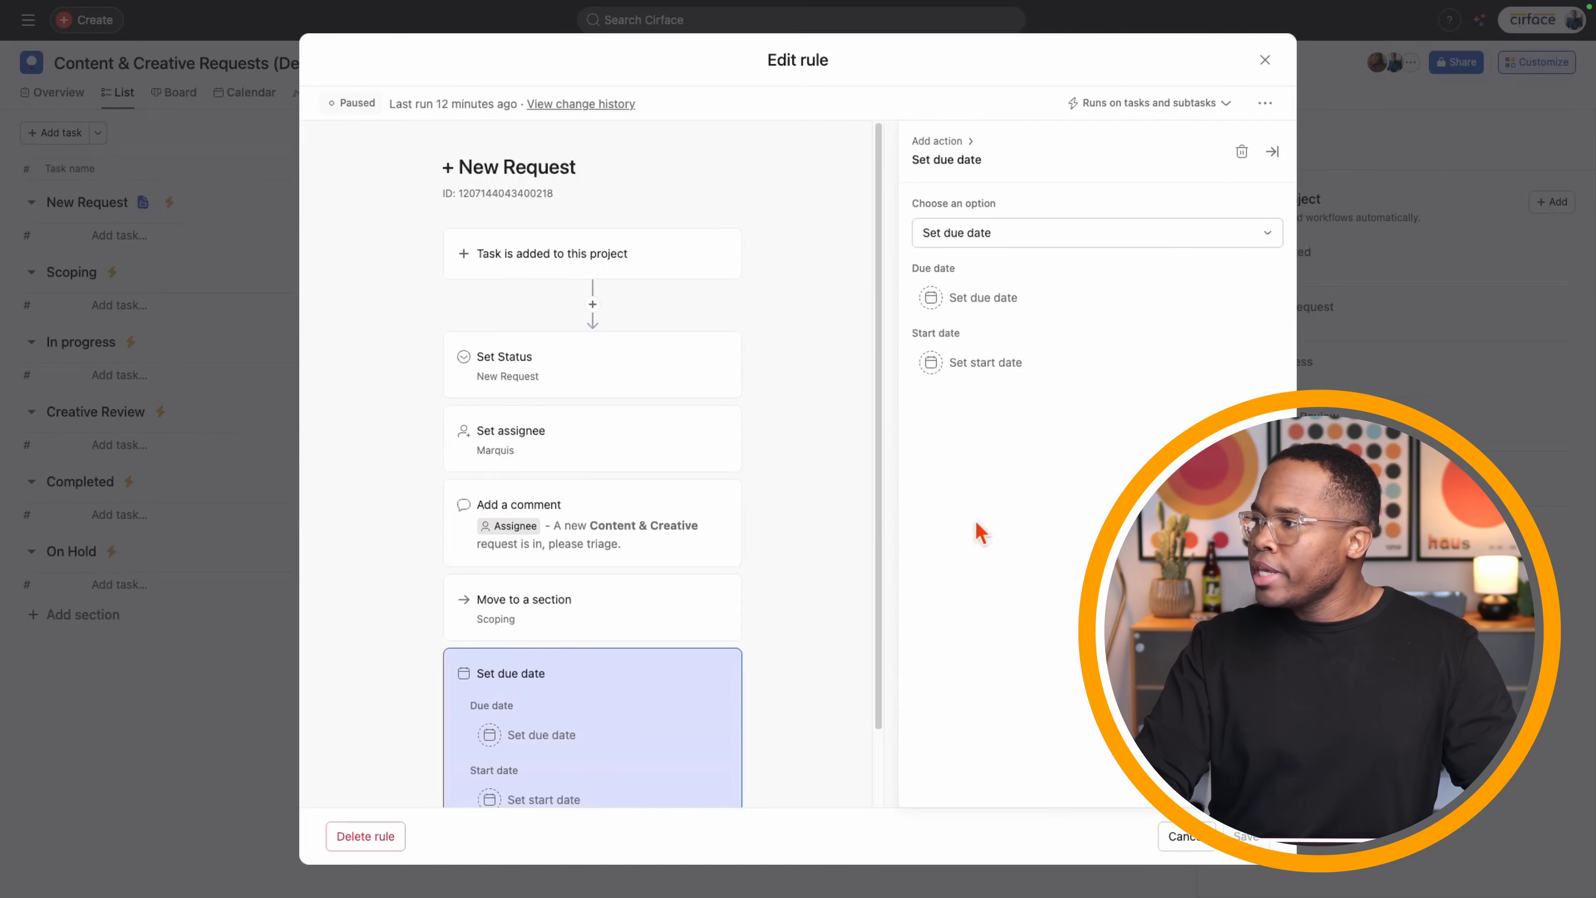
click(983, 299)
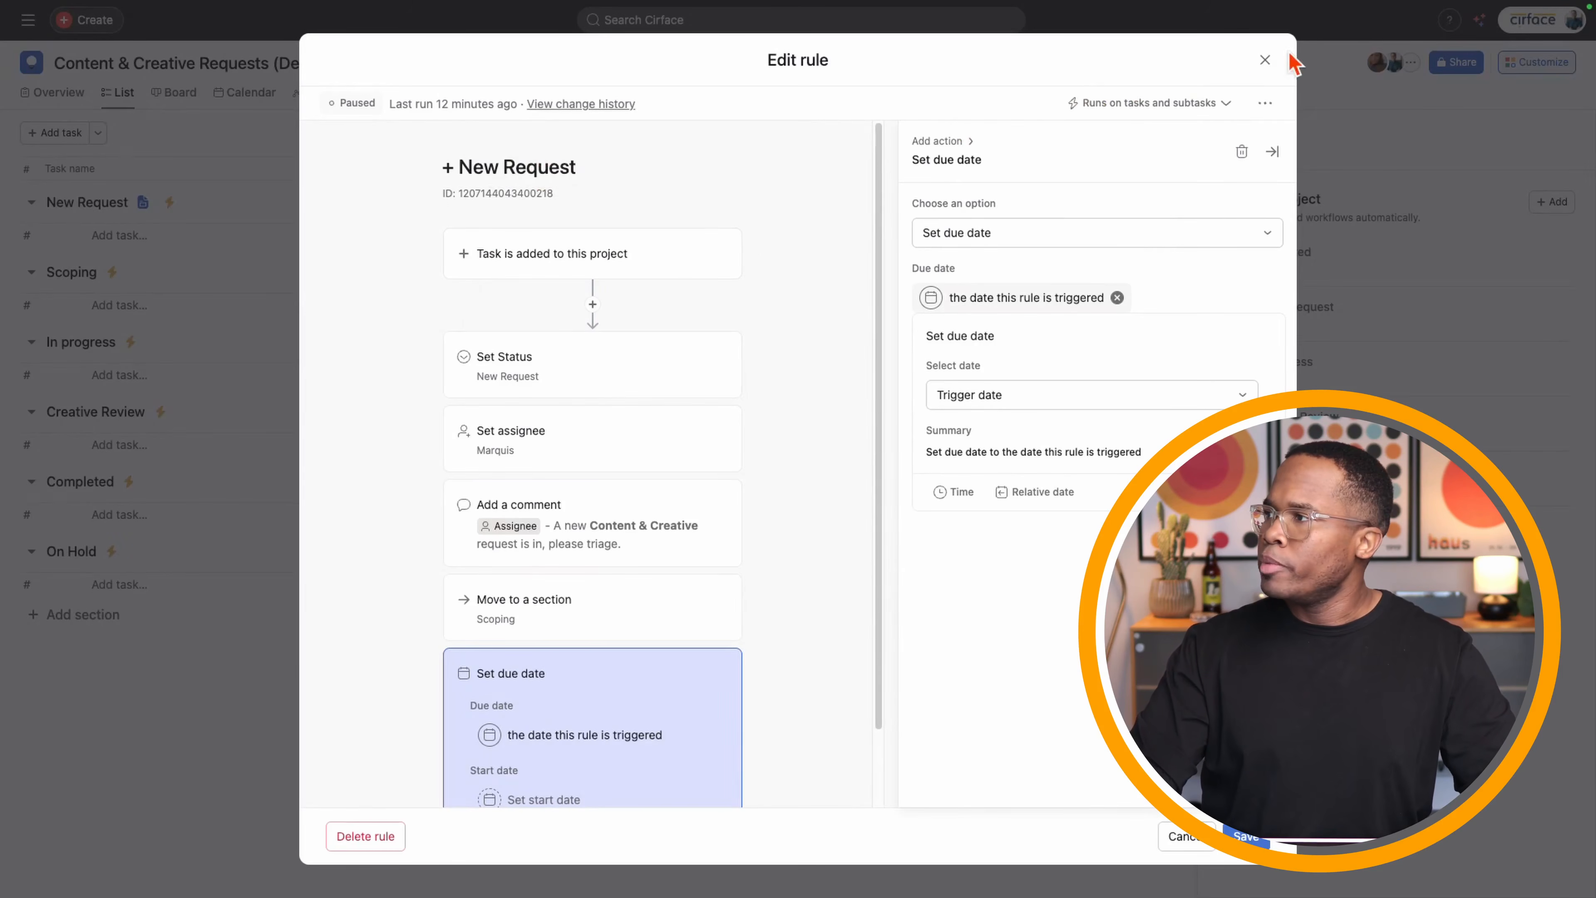
click(1265, 59)
click(1265, 60)
click(1389, 386)
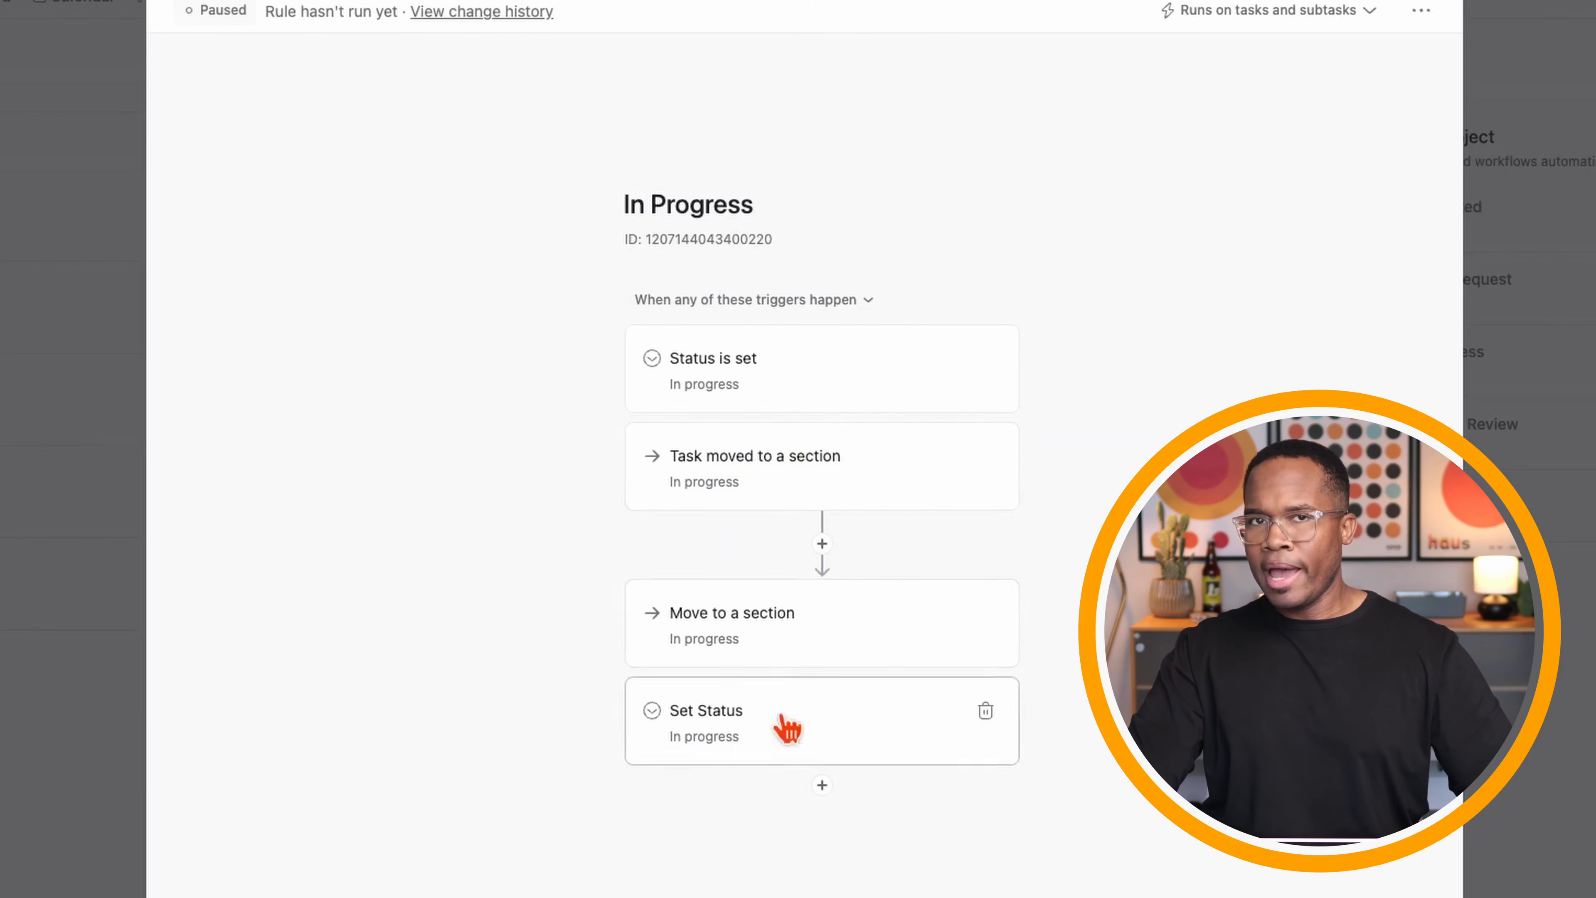
click(751, 299)
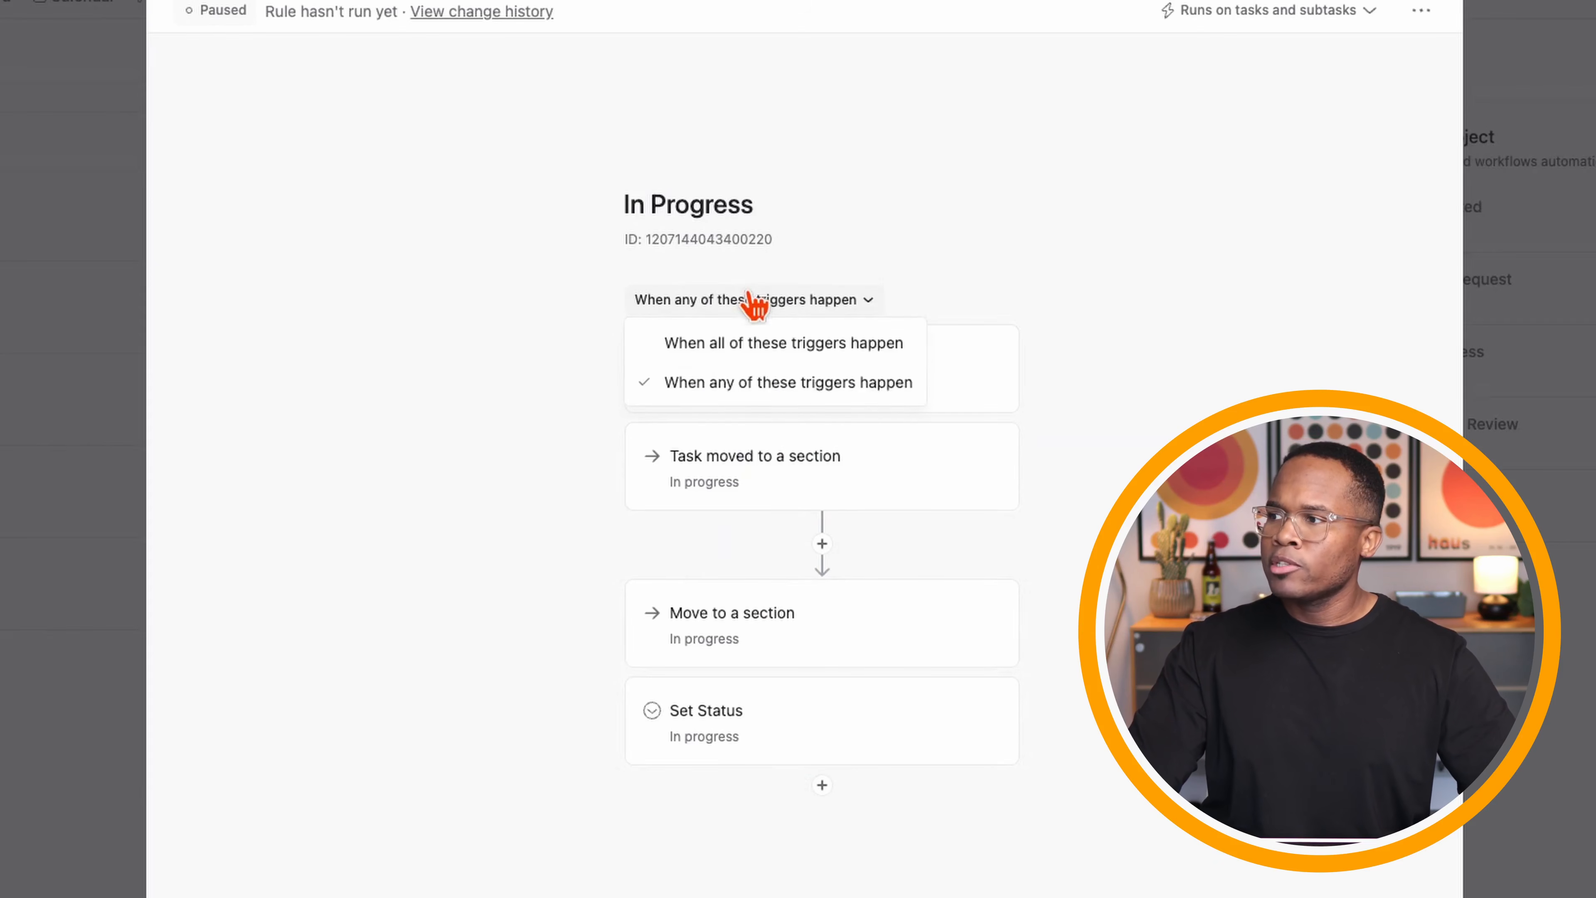
click(760, 345)
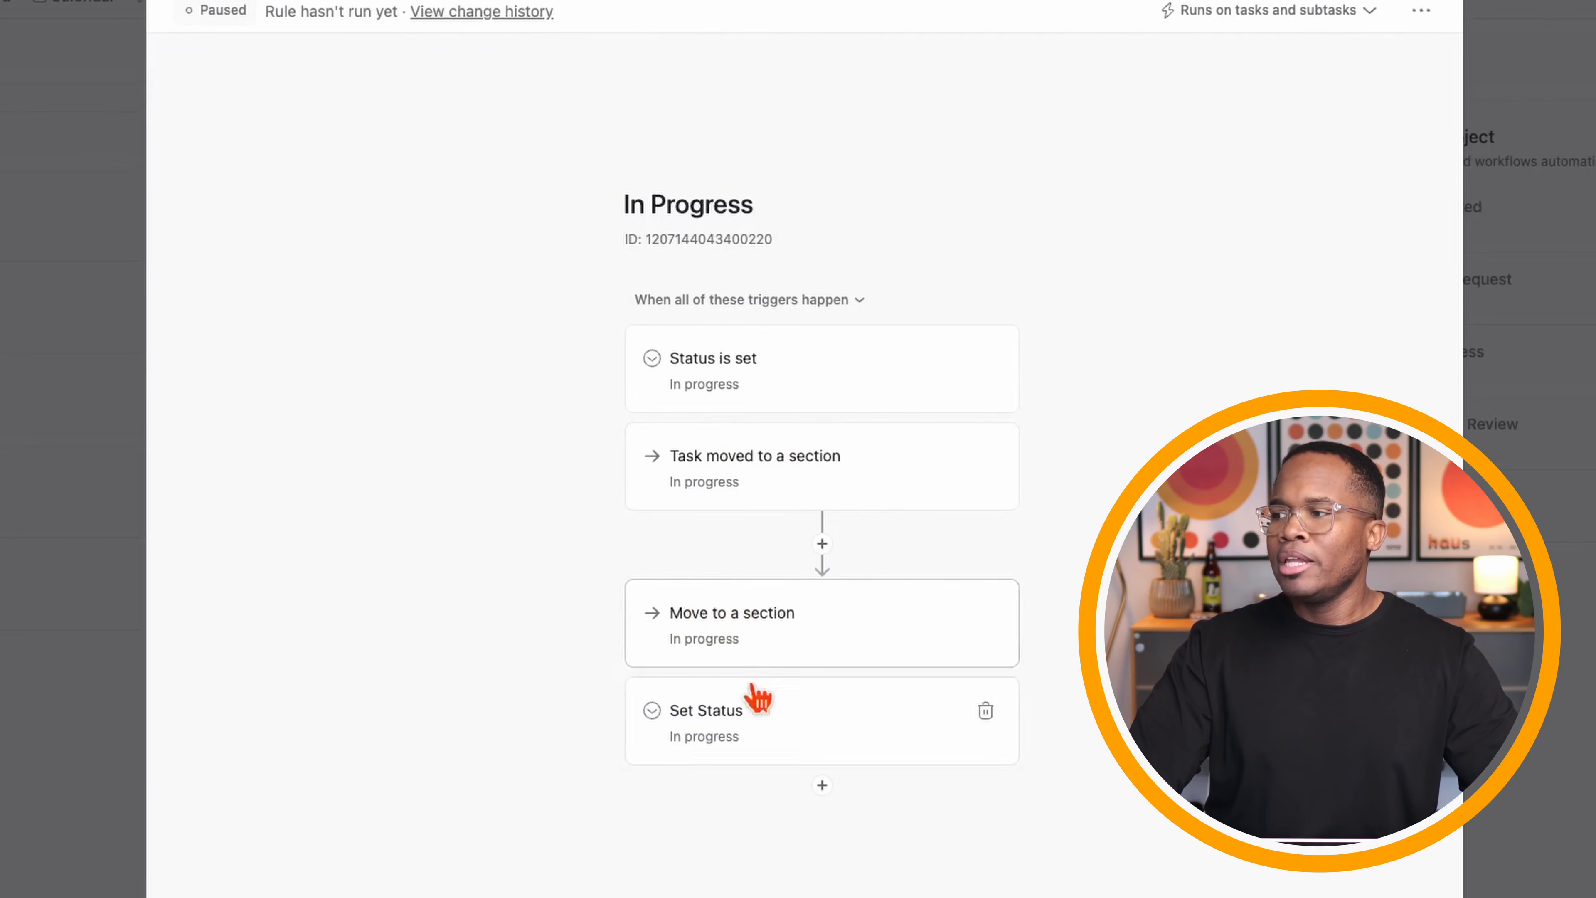
click(688, 305)
click(712, 383)
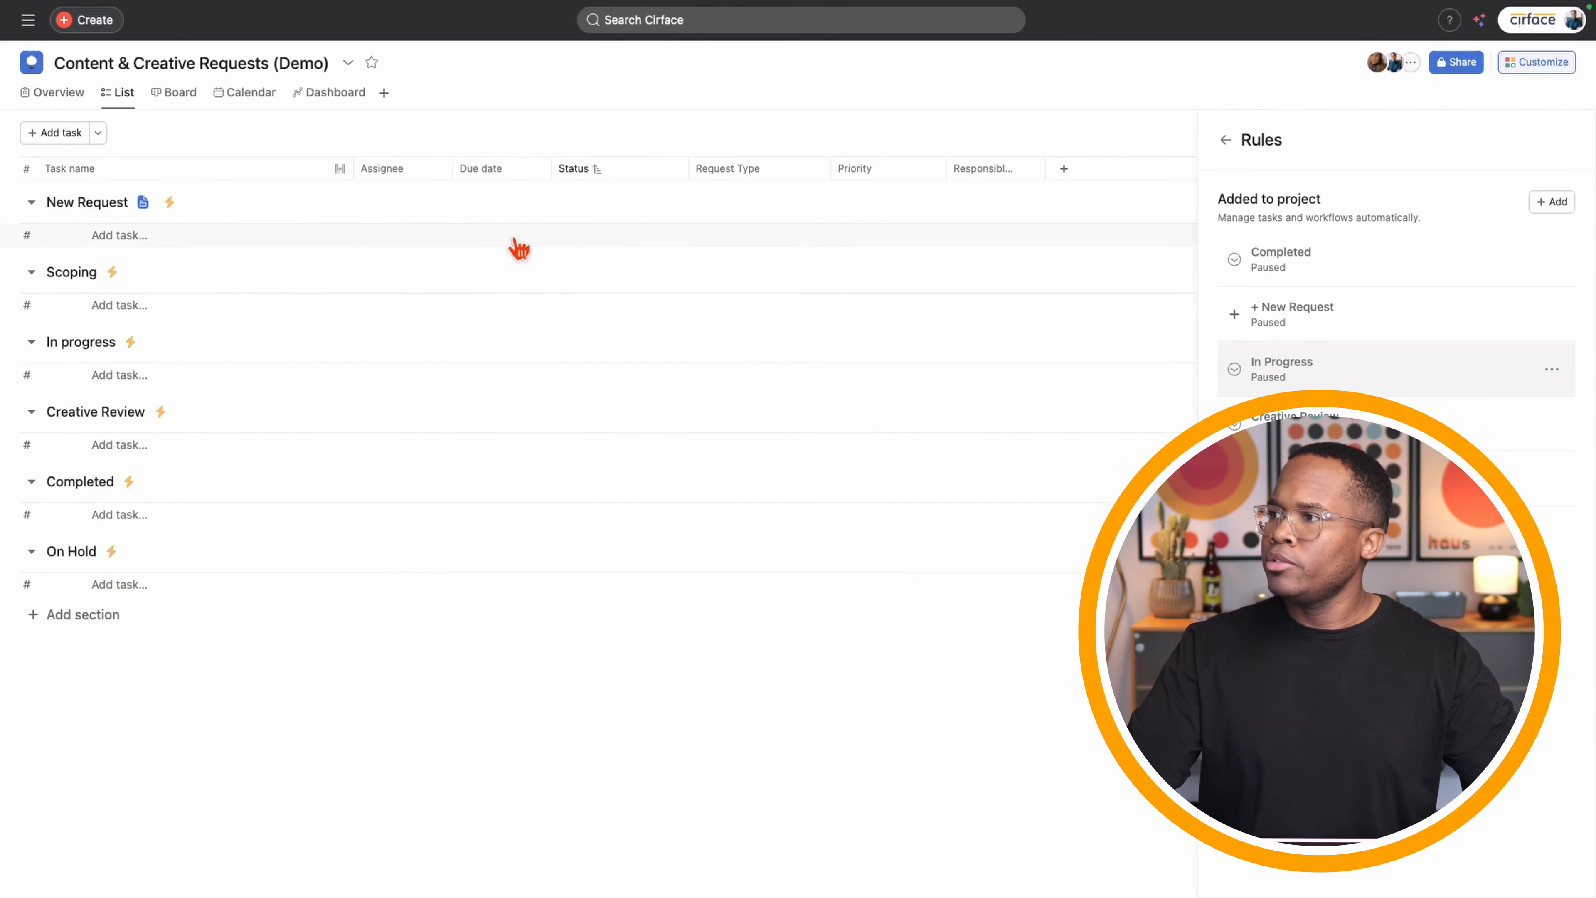
- Reverse the Status sort and discard a blank test task without choosing a status
click(593, 169)
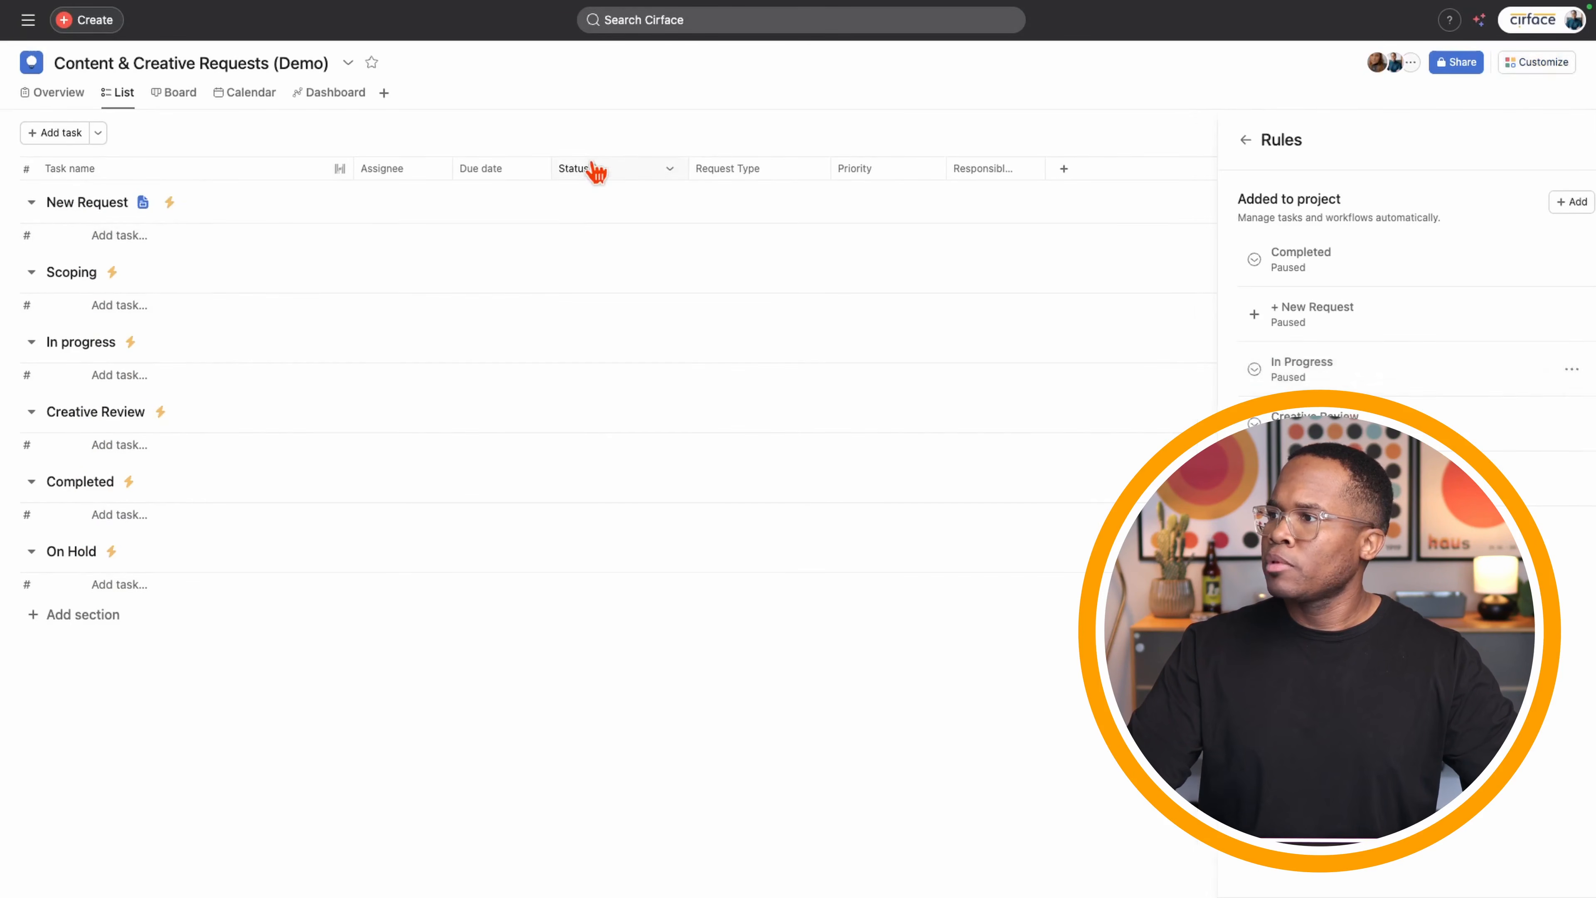
click(614, 244)
click(613, 238)
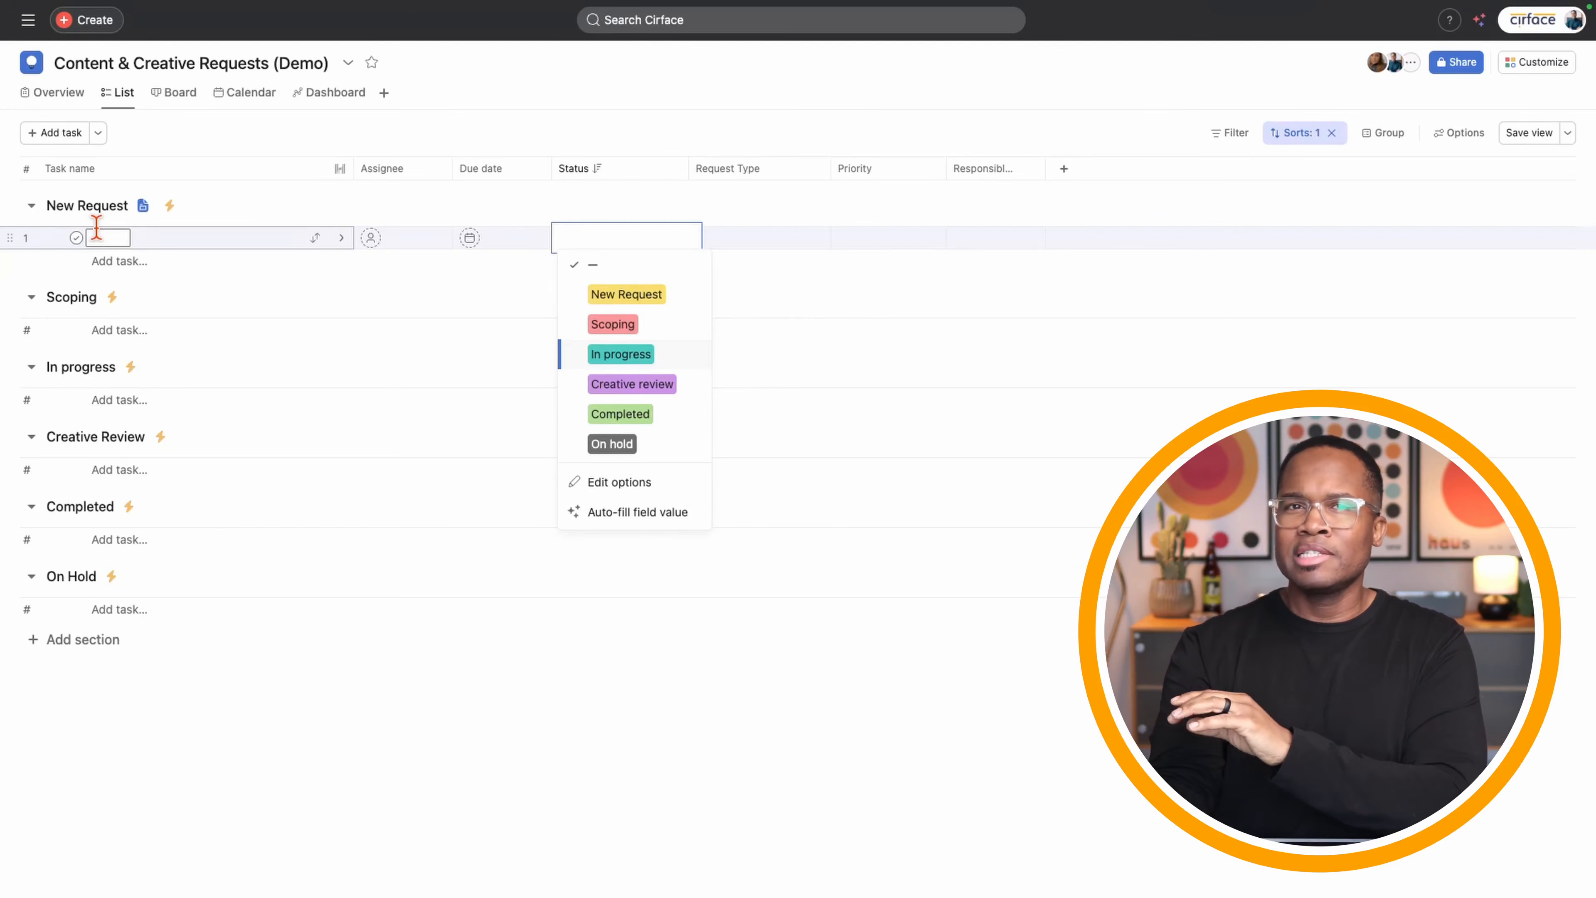
click(263, 752)
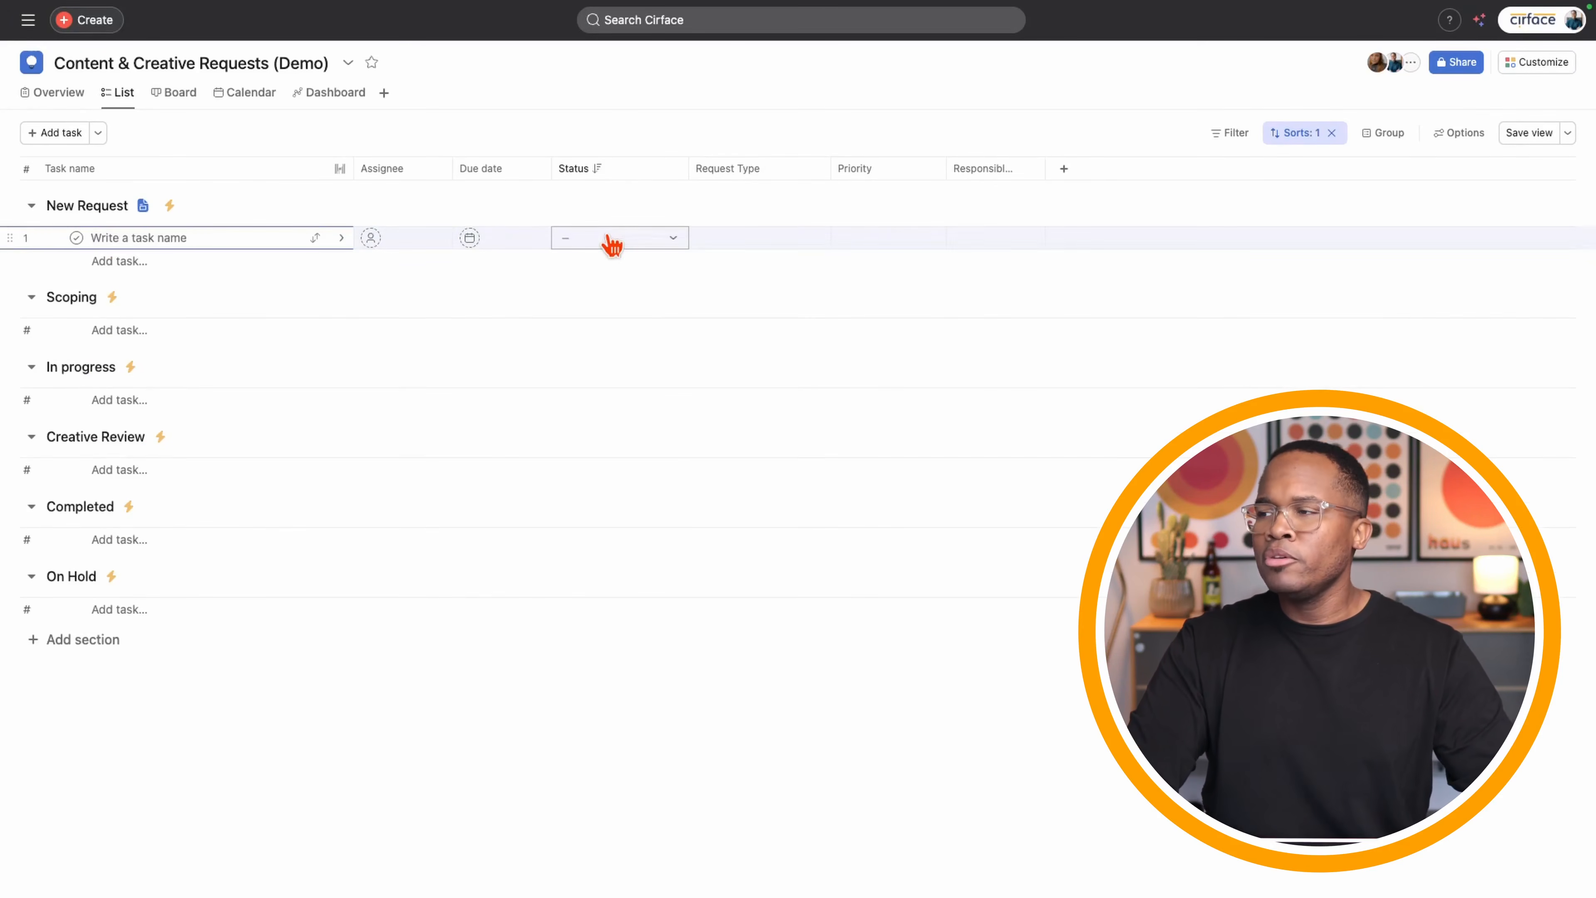
click(607, 242)
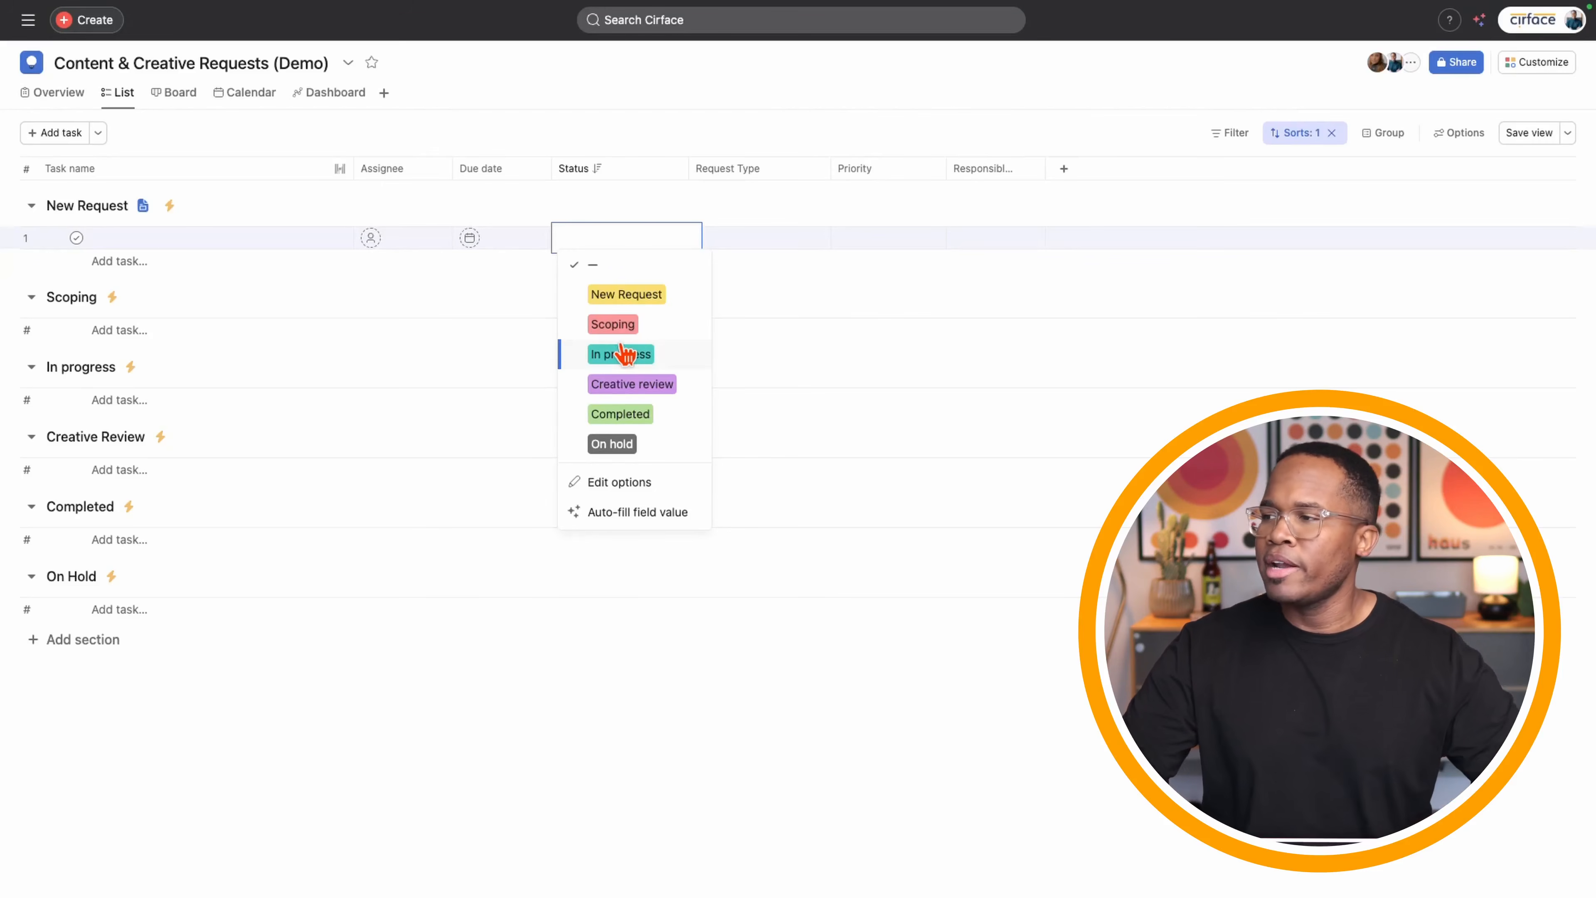
click(552, 739)
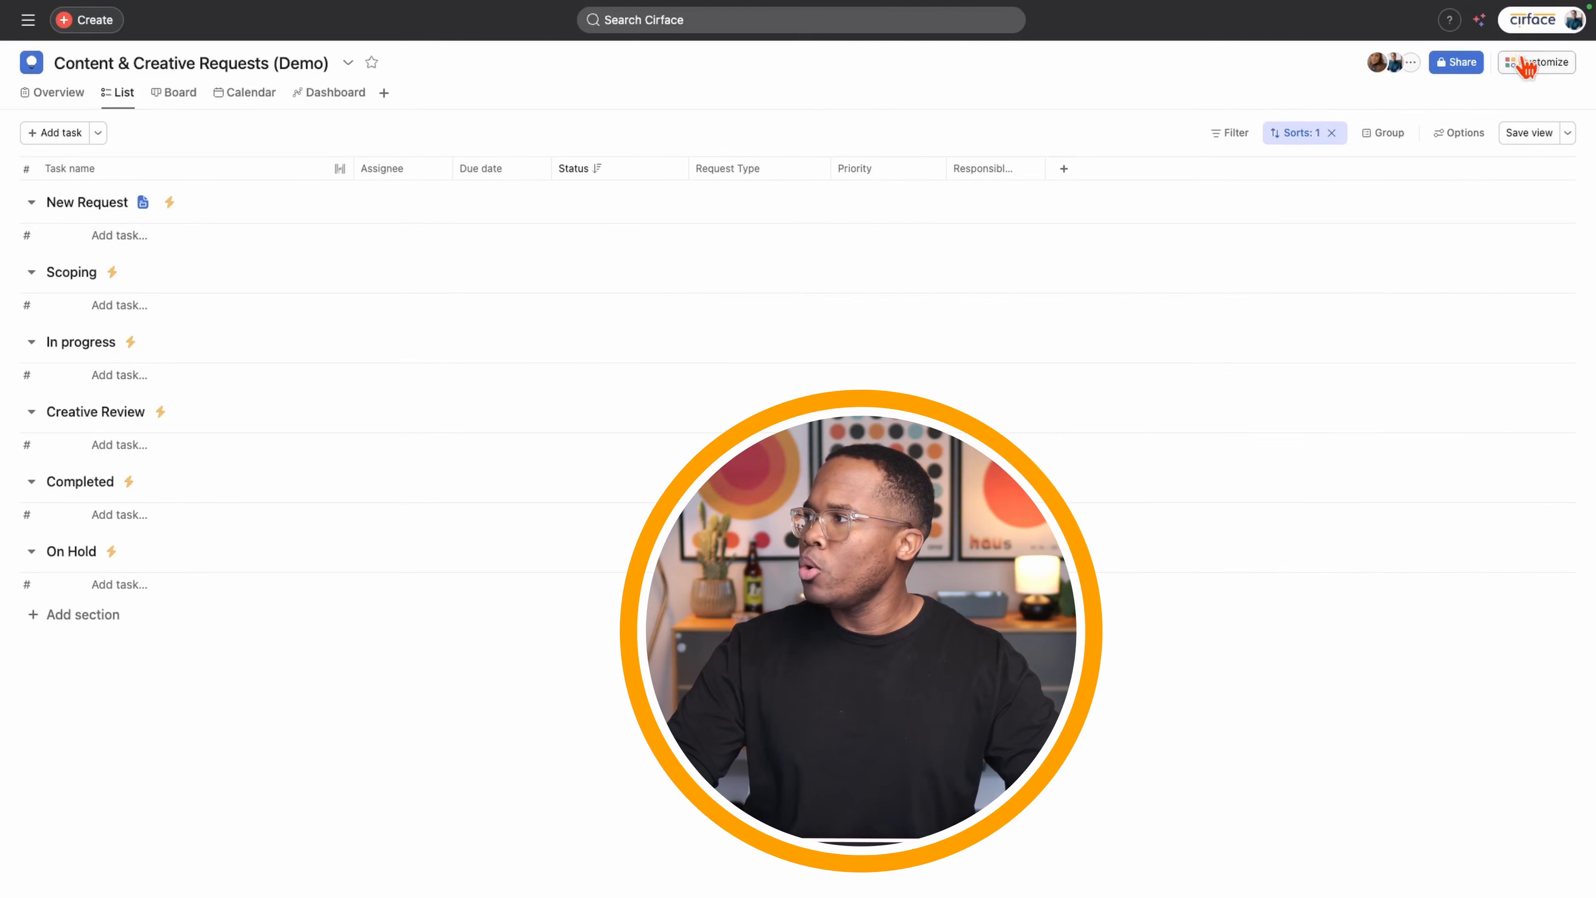
click(1534, 61)
- Create a custom rule titled 'Section Changes' and list its trigger choices
click(1311, 366)
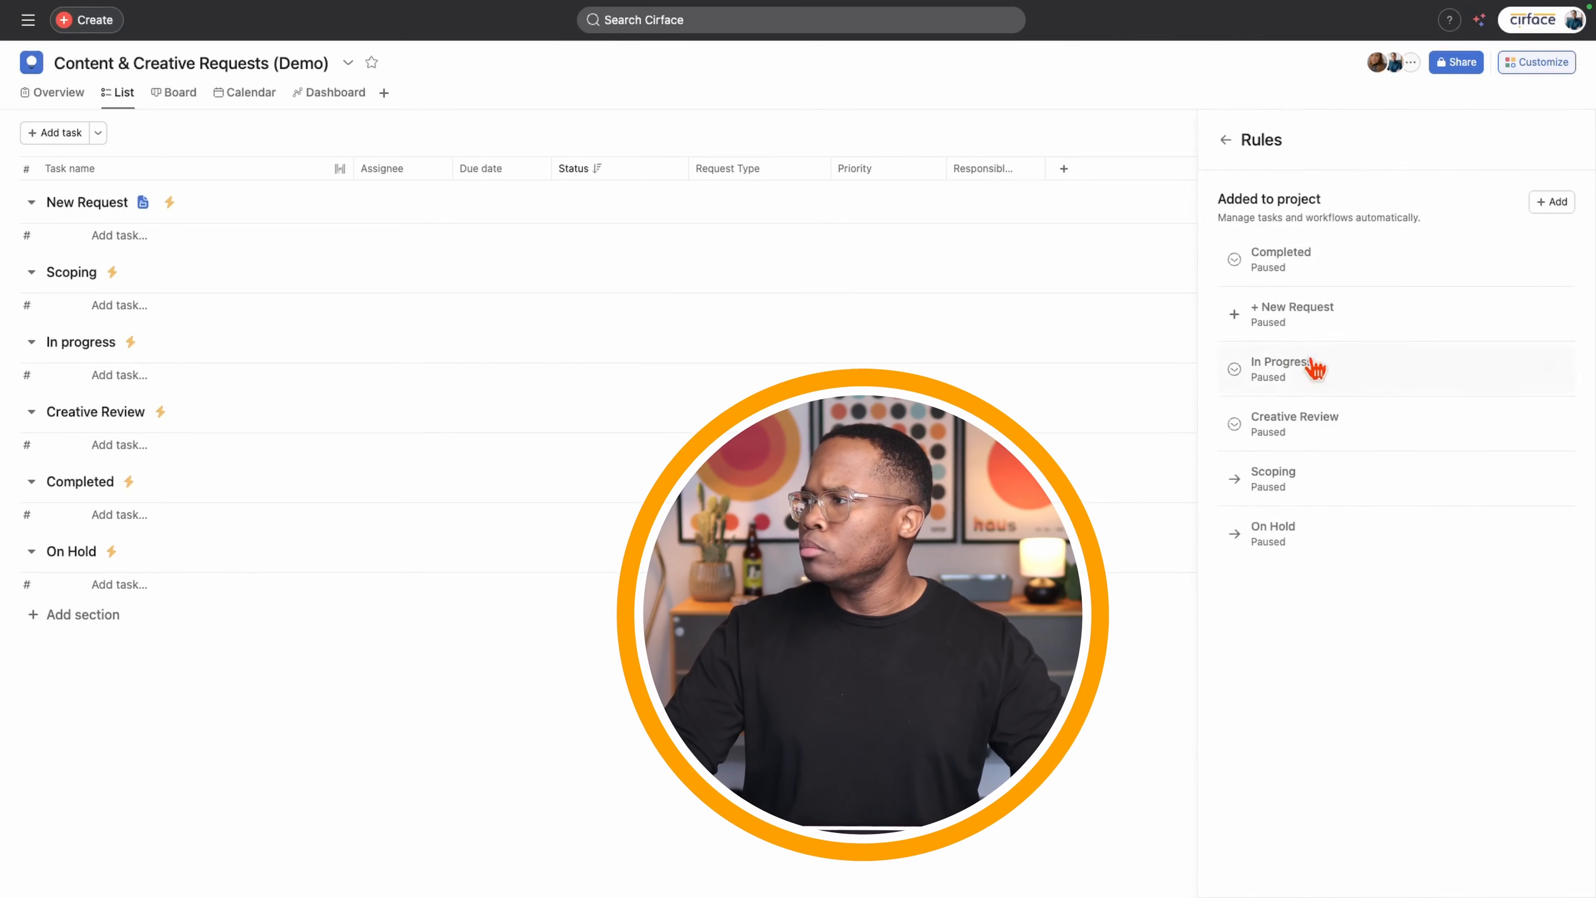
click(1551, 203)
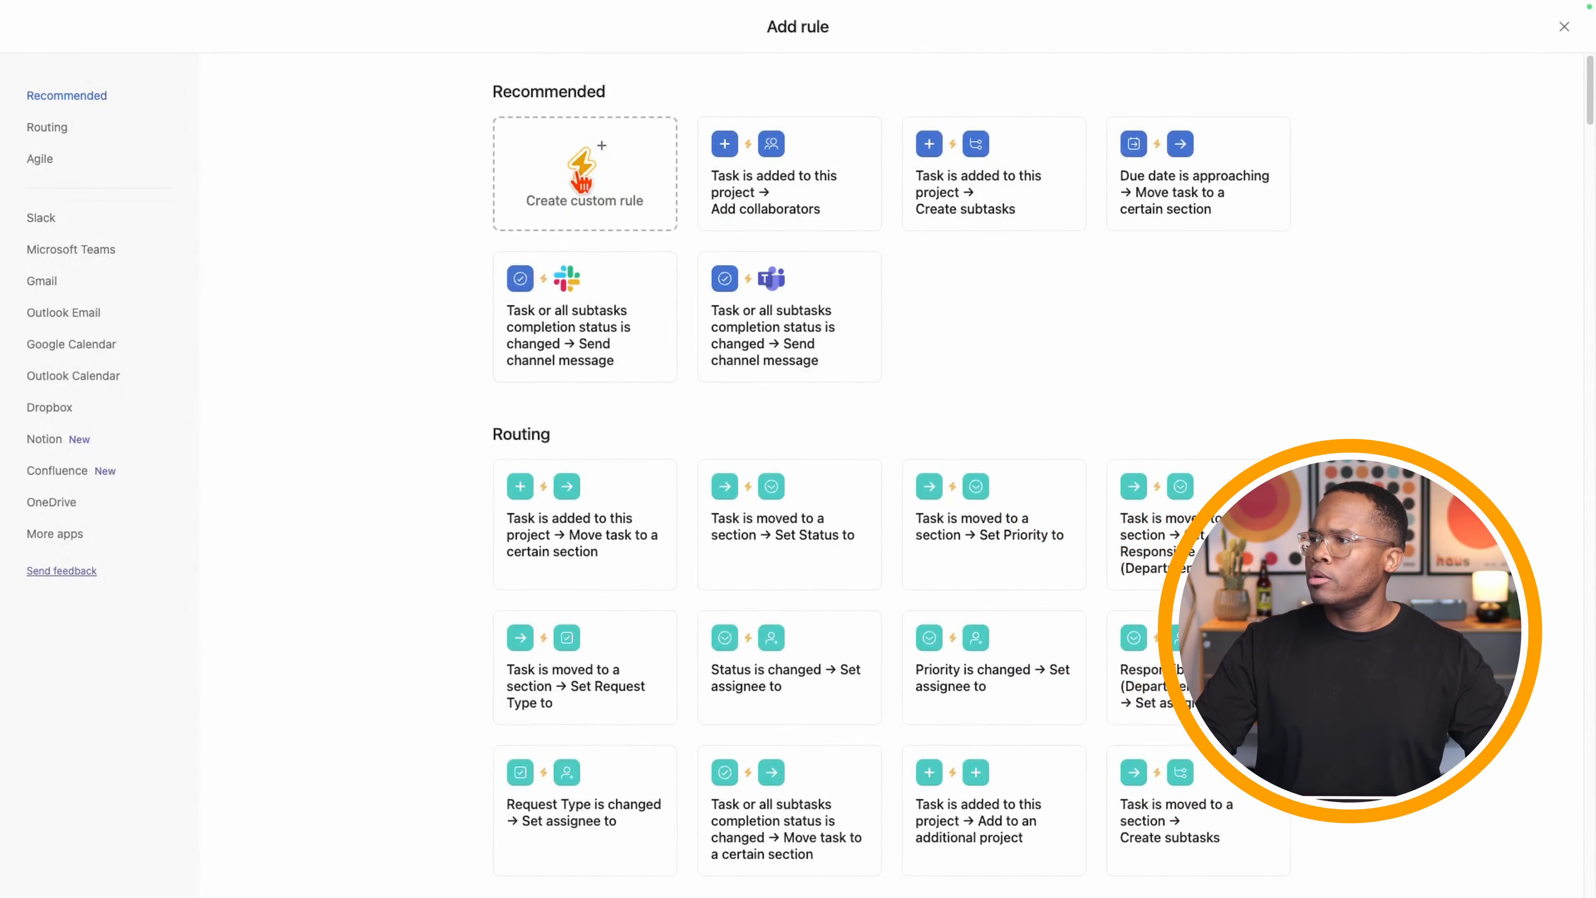
click(581, 182)
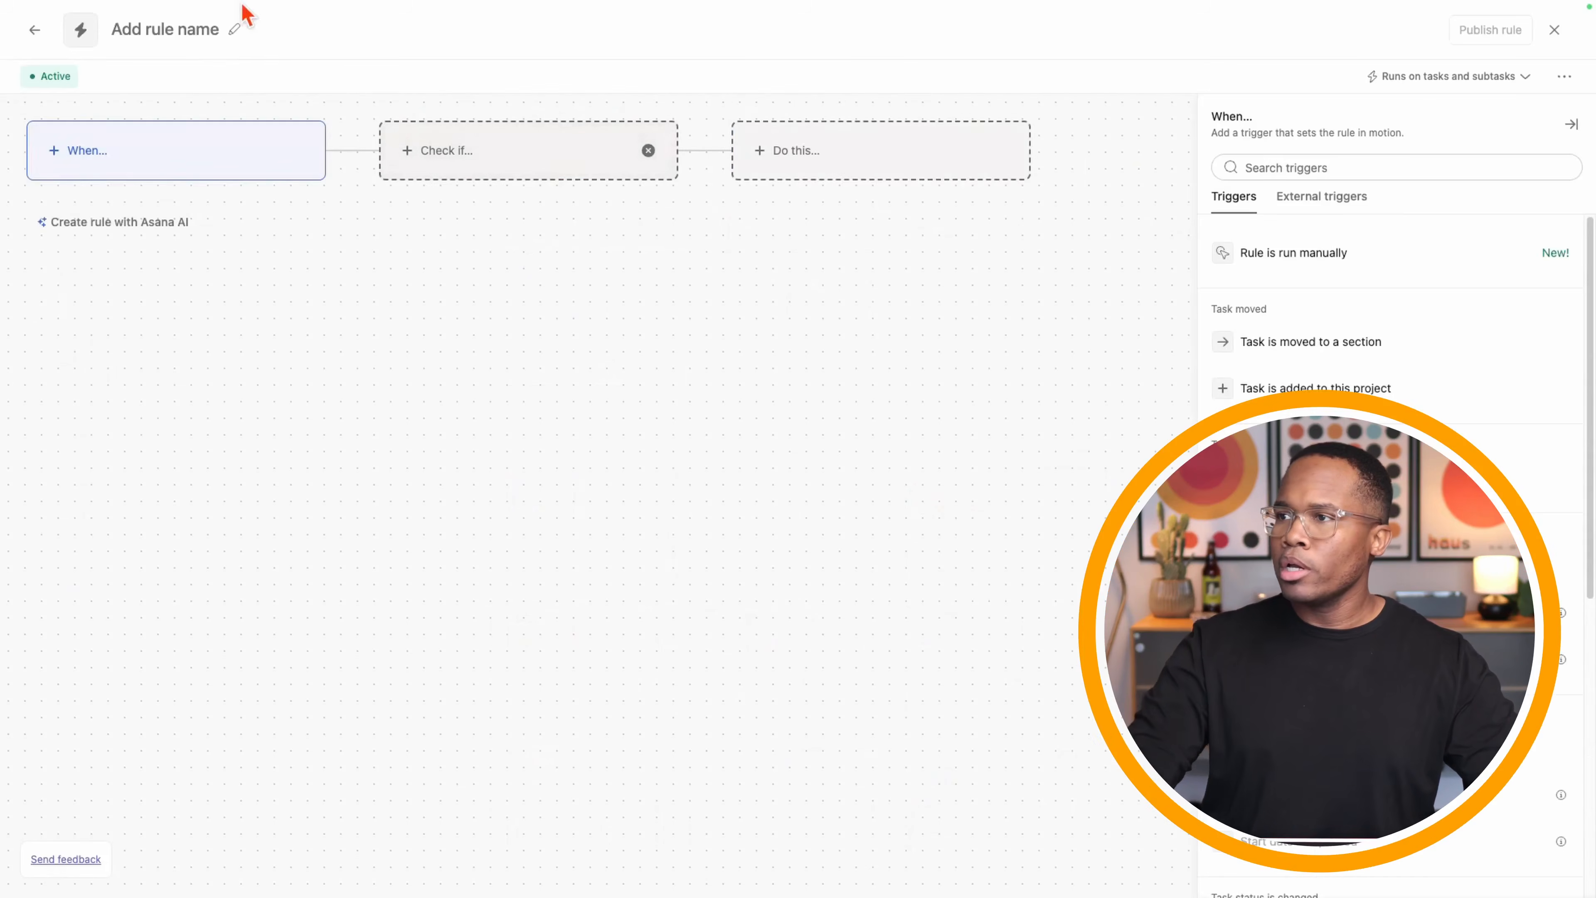
click(199, 25)
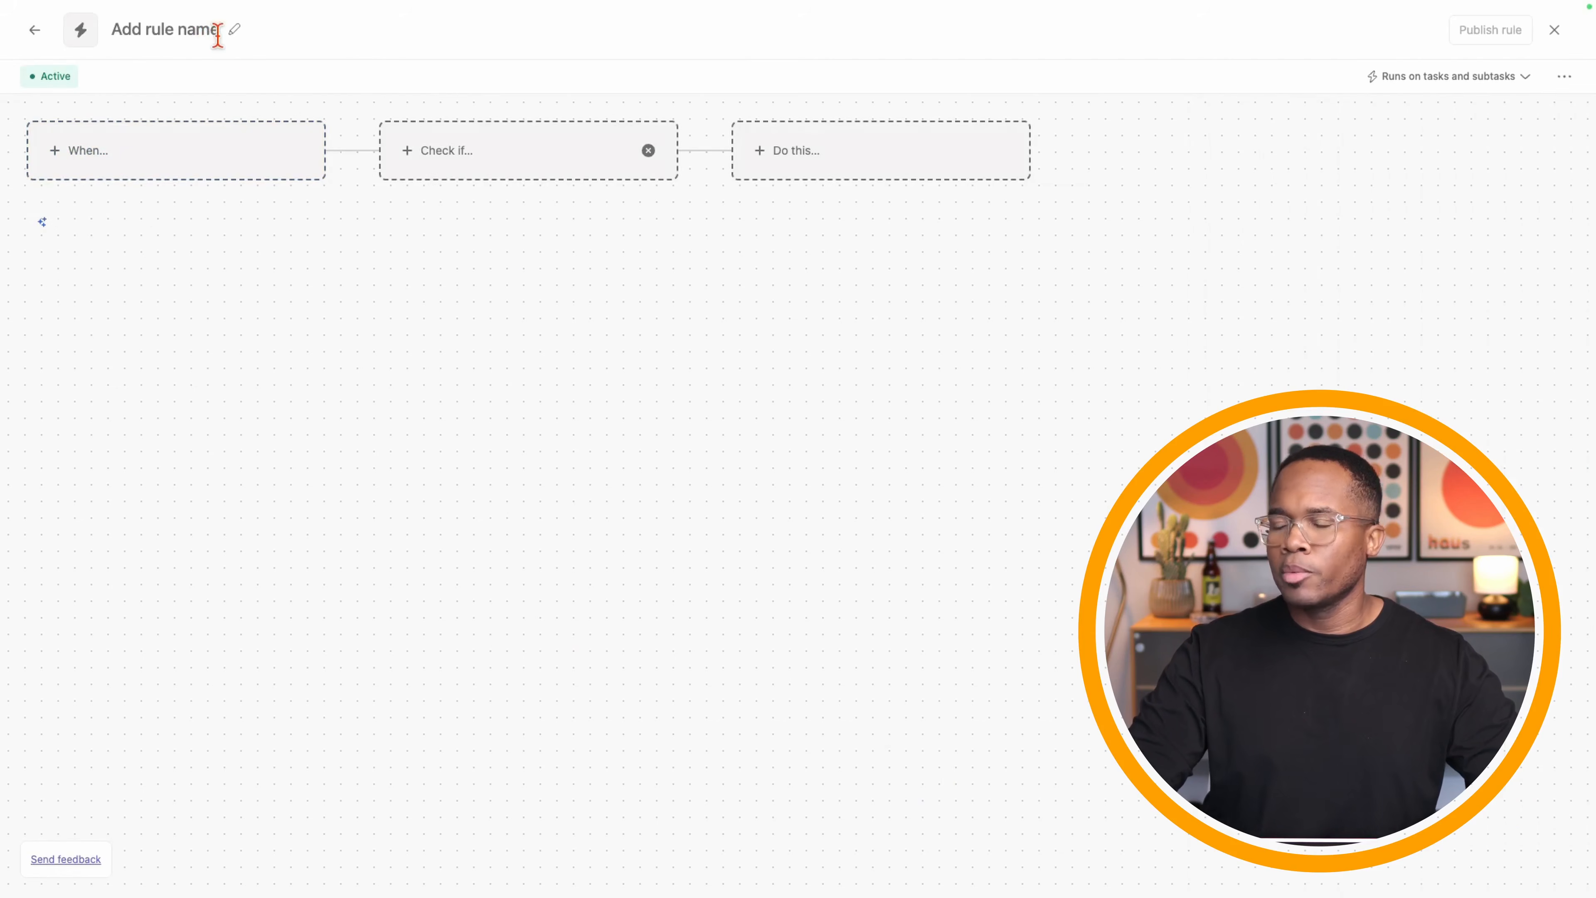
text(Se)
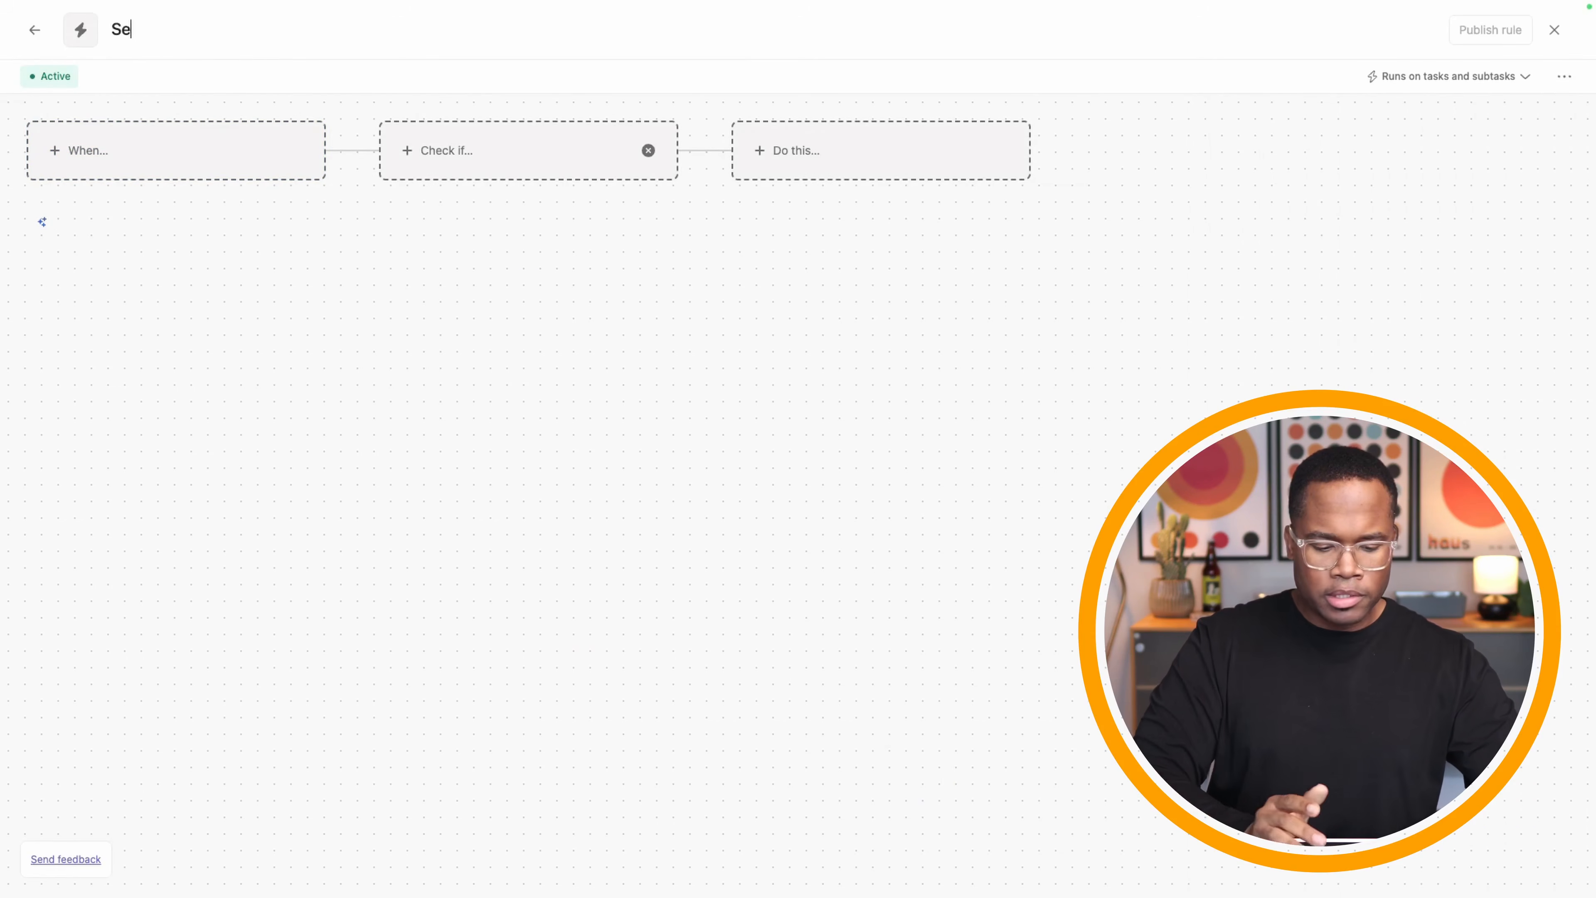
text(ction Changes)
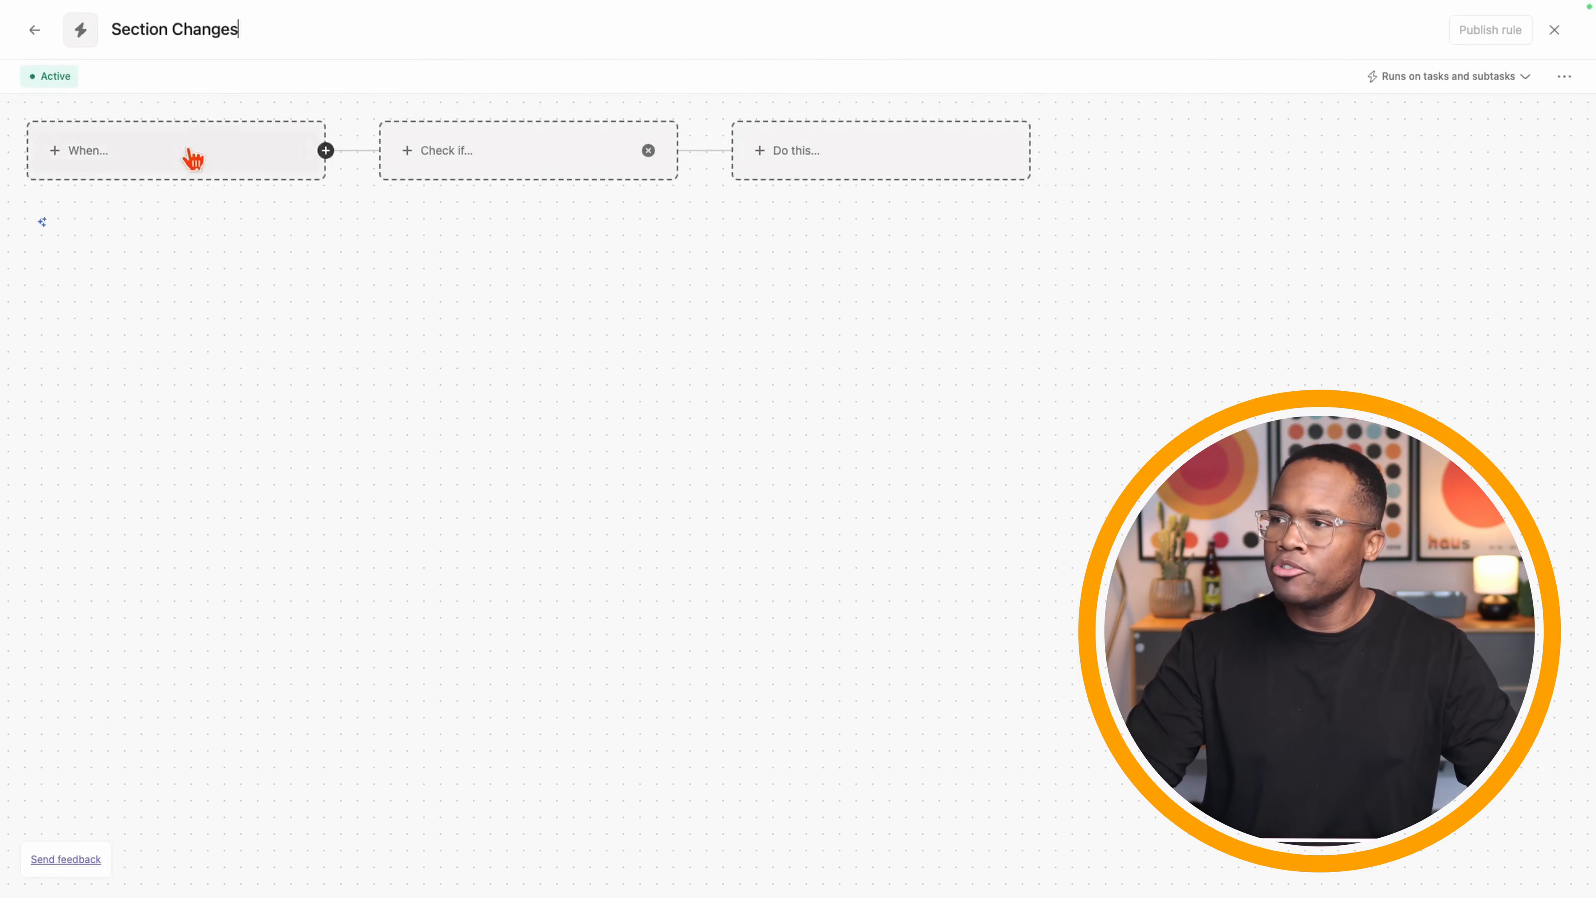
click(163, 167)
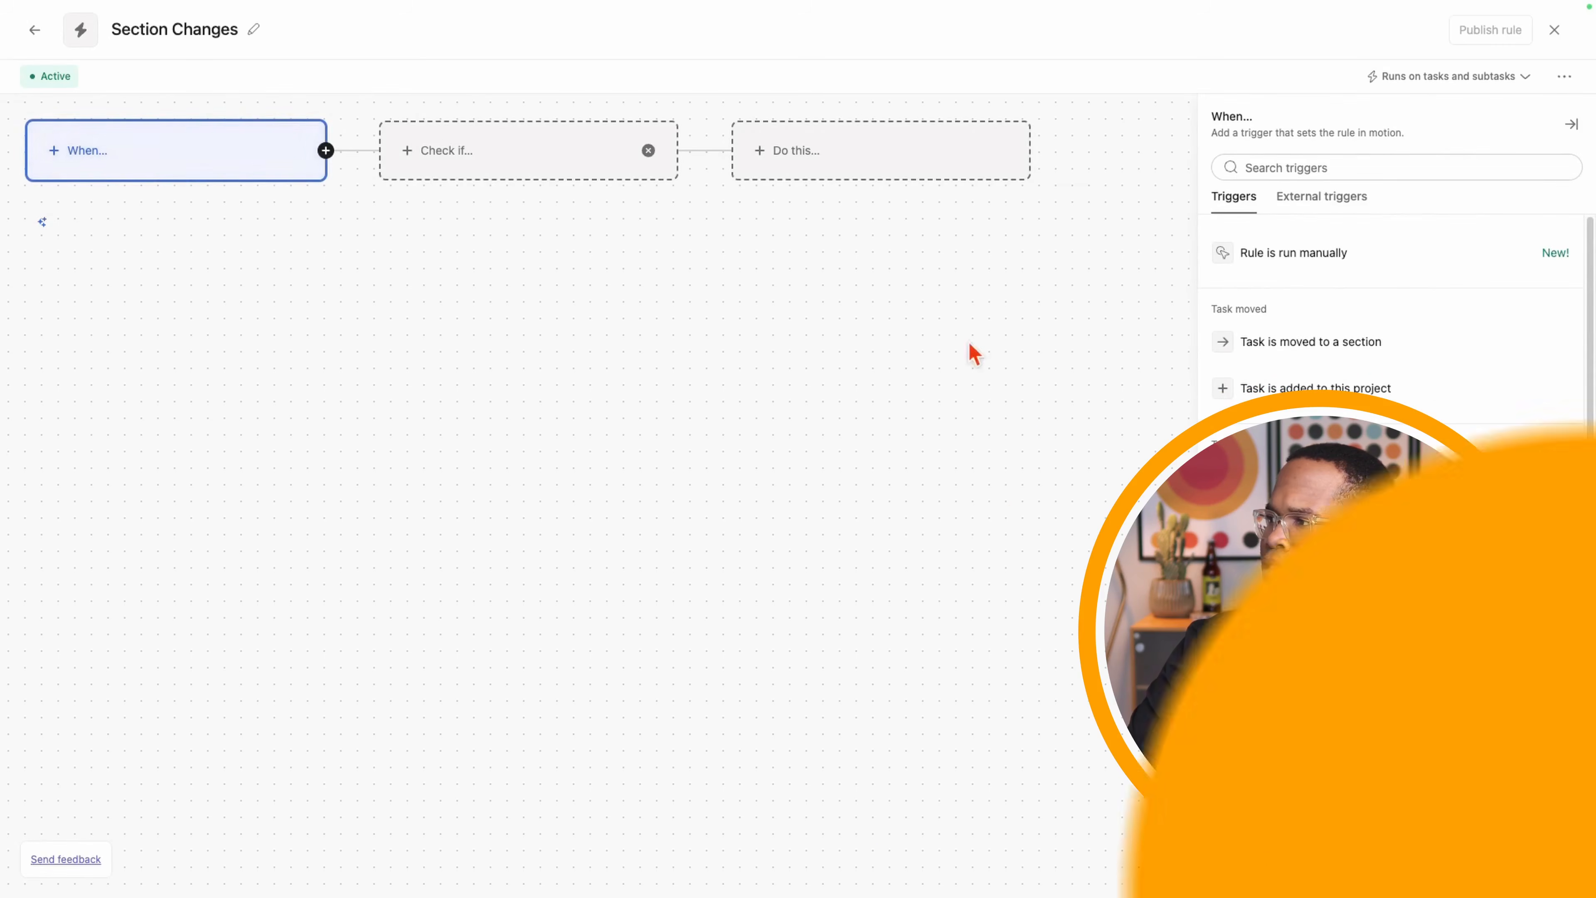
- Trigger the rule when a task changes section or when its Status changes
click(1327, 346)
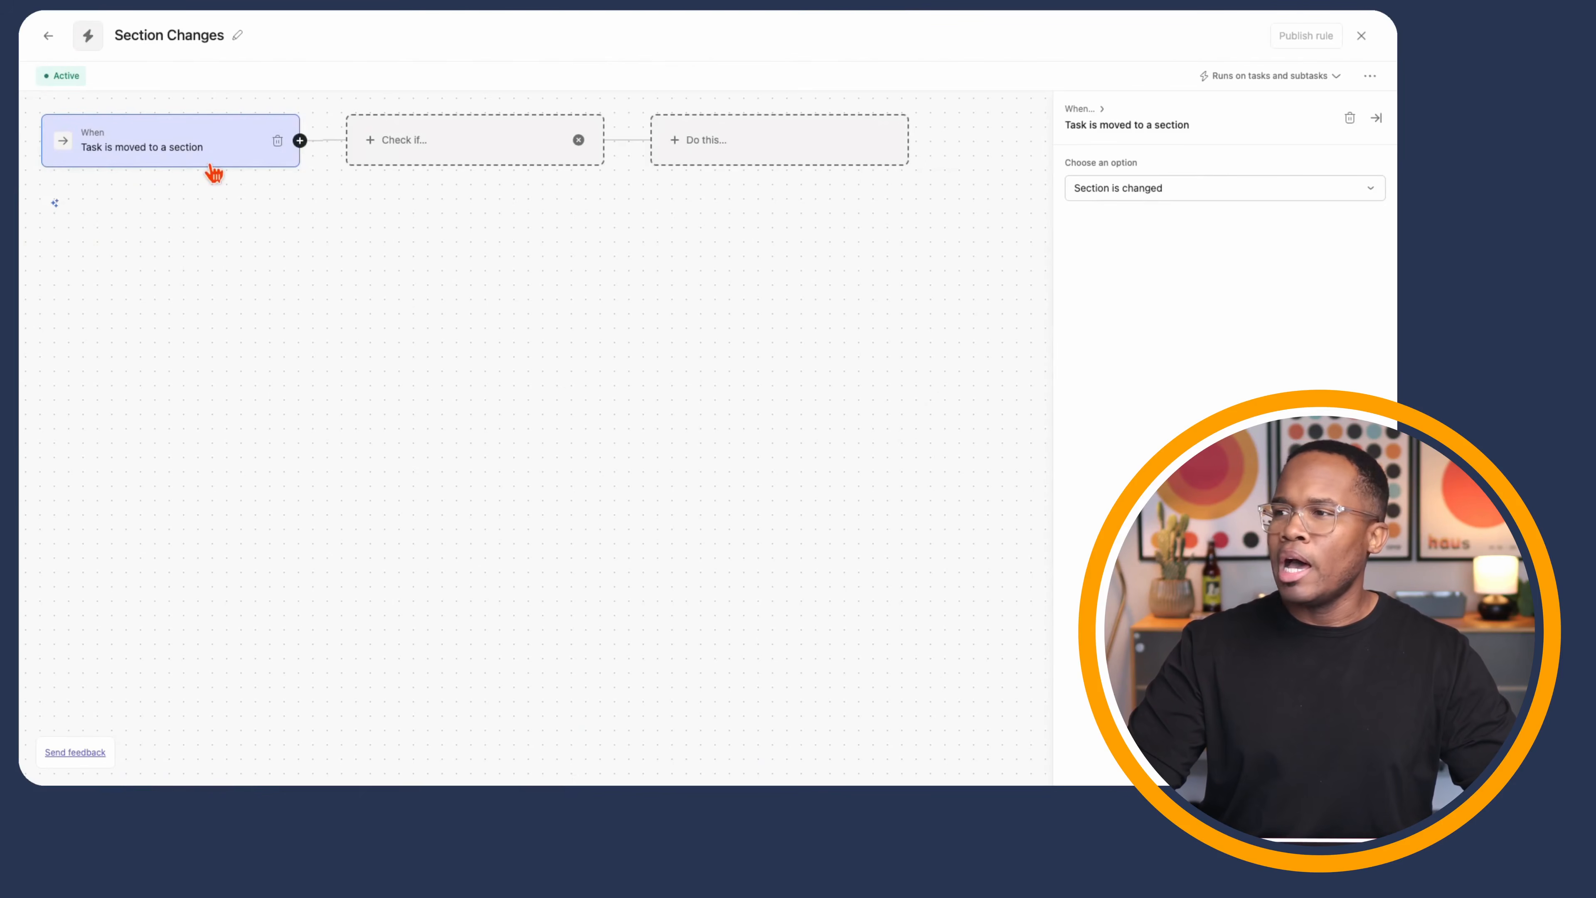
click(299, 141)
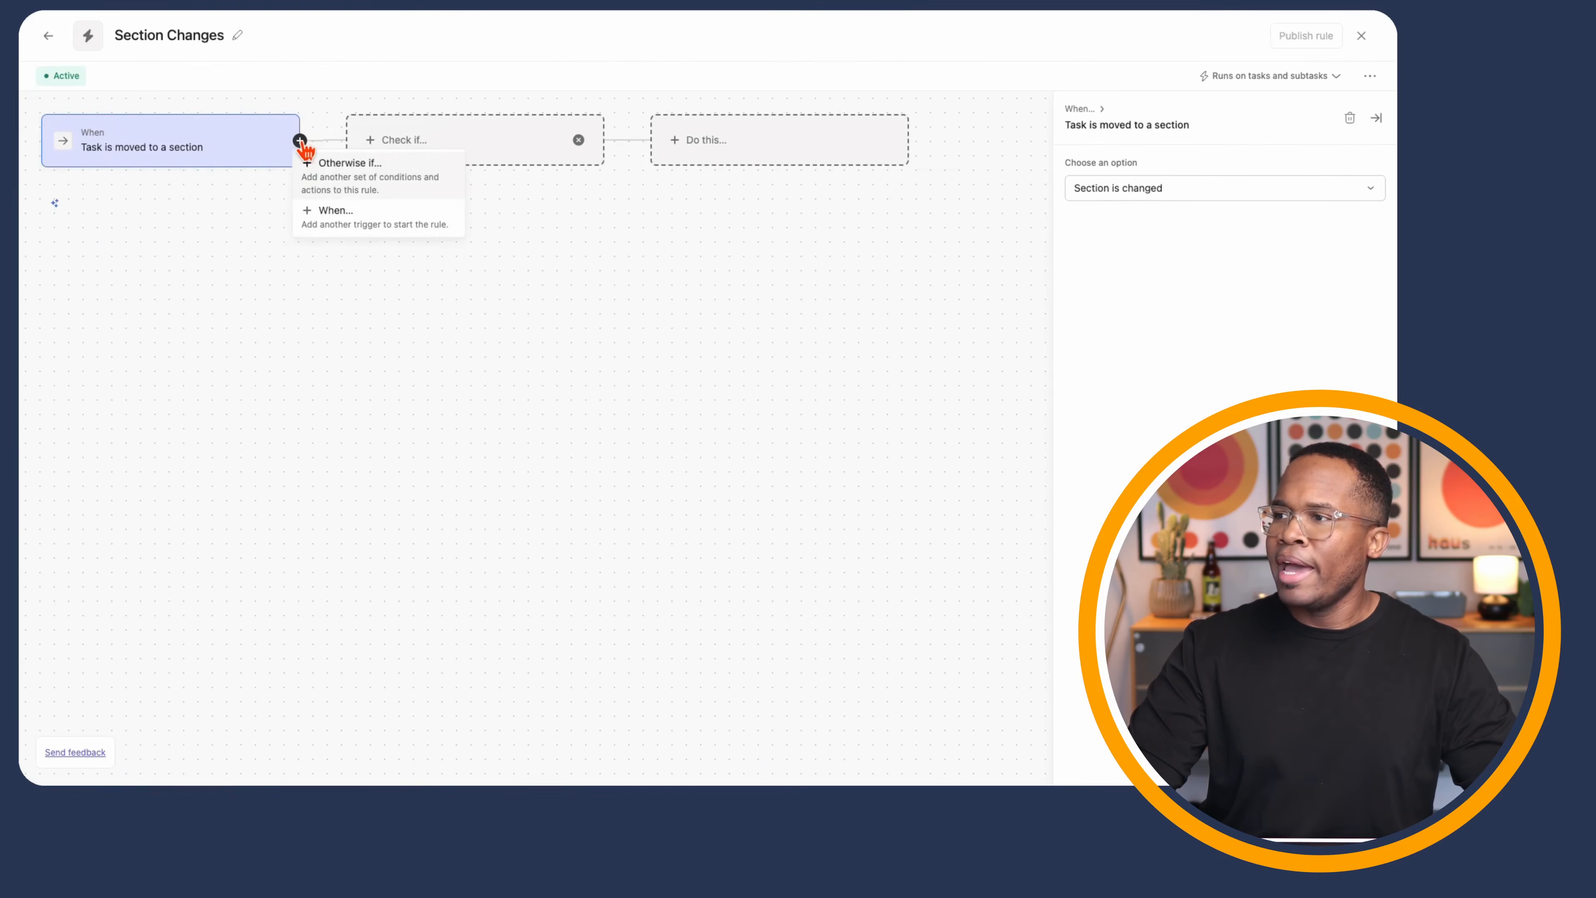
click(342, 220)
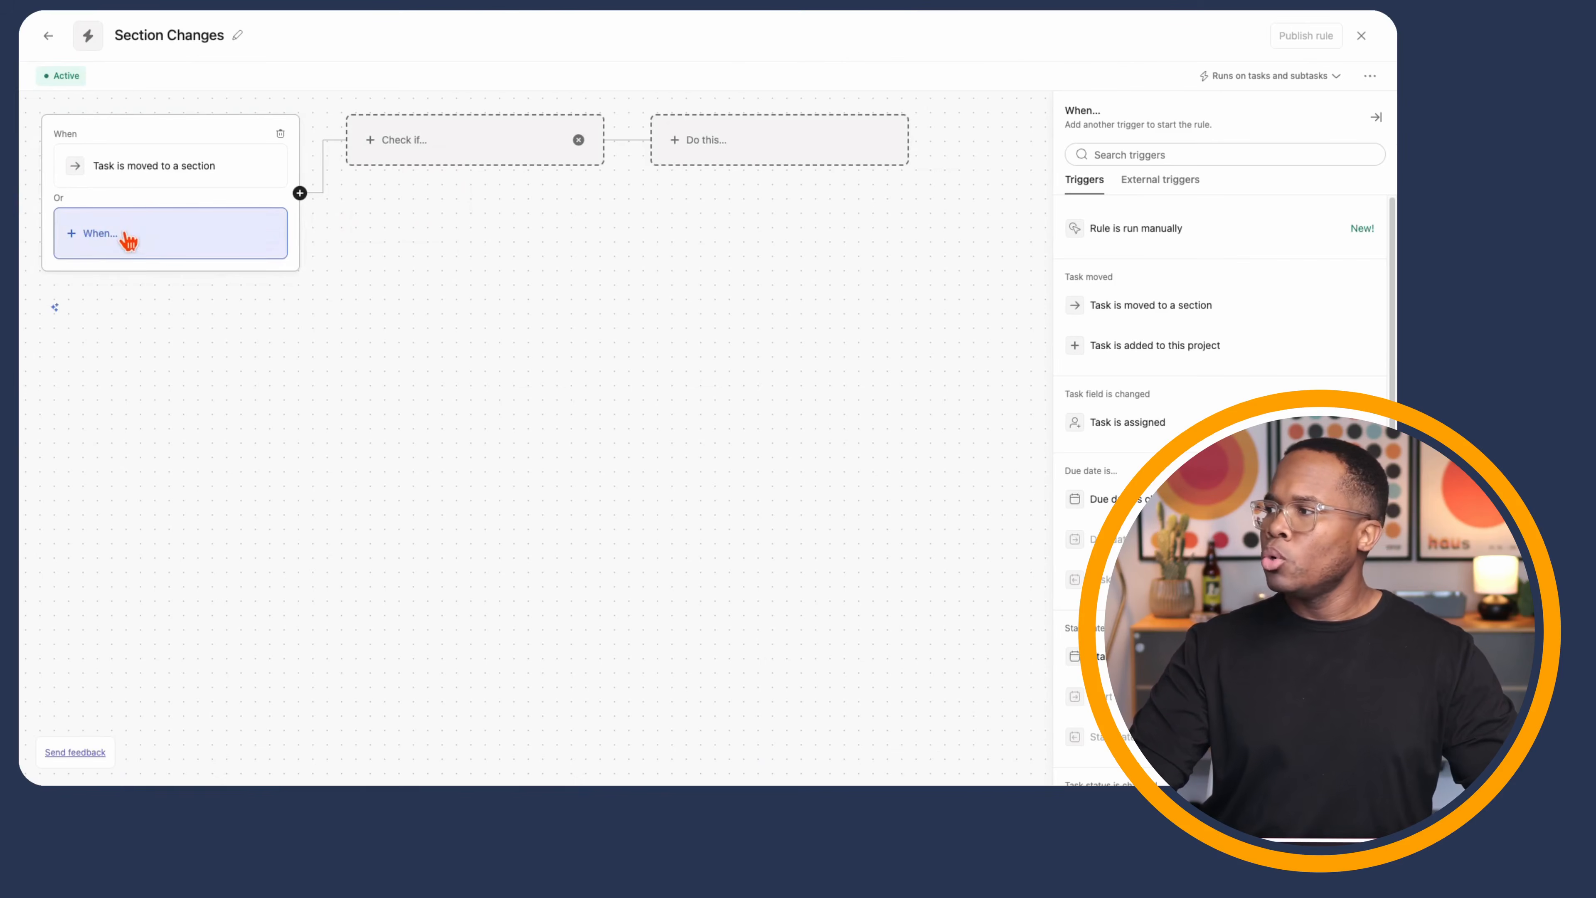
scroll(1167, 475, down, 5)
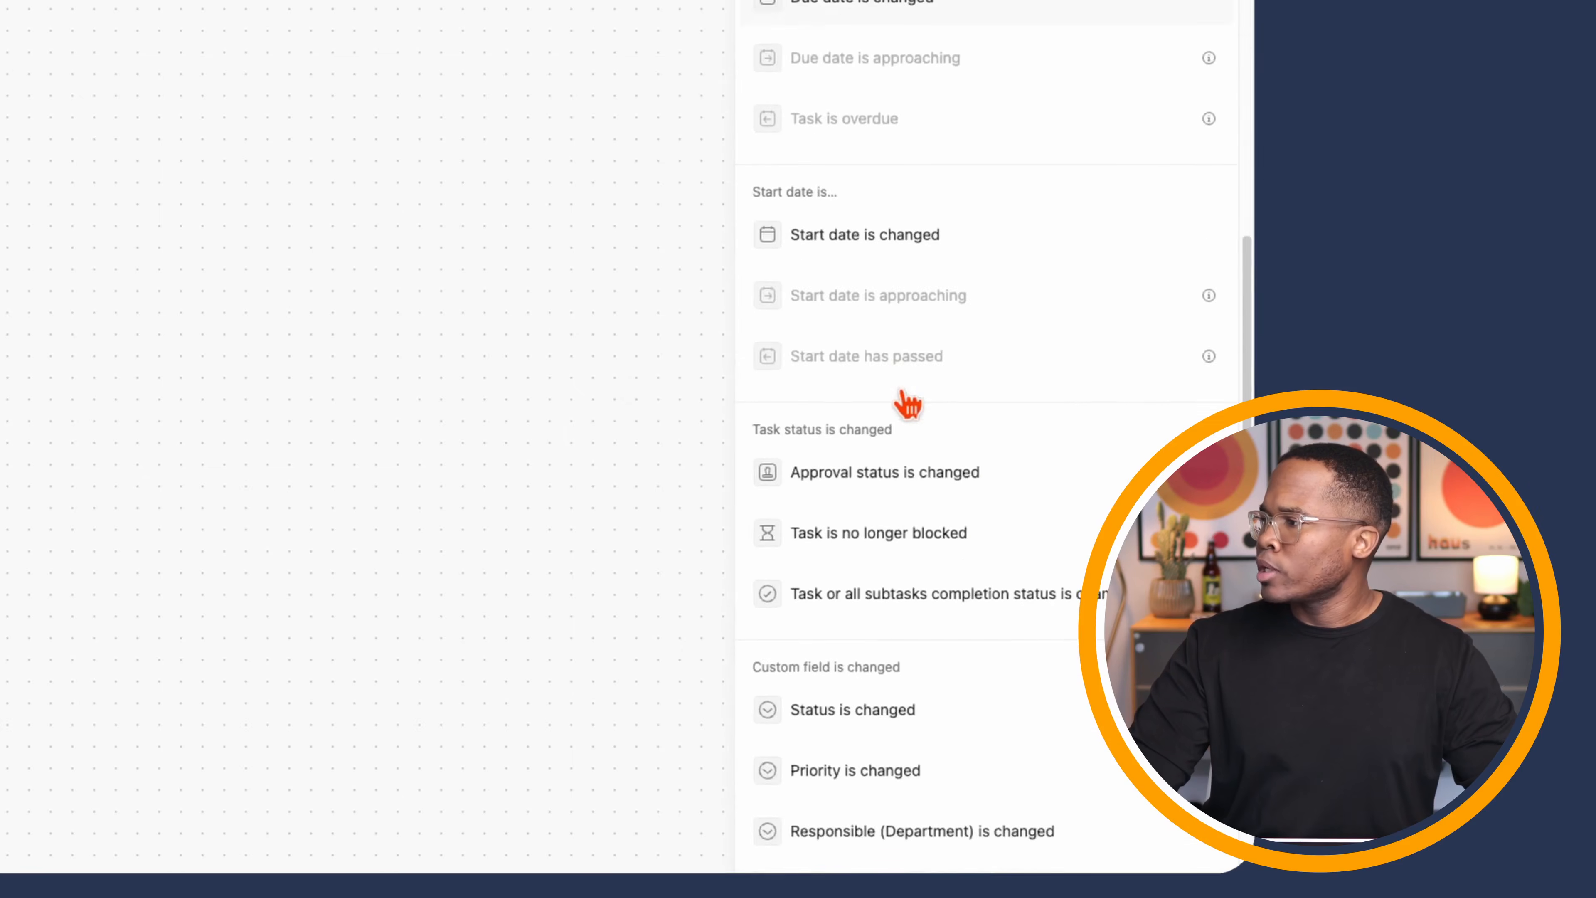
scroll(910, 404, down, 4)
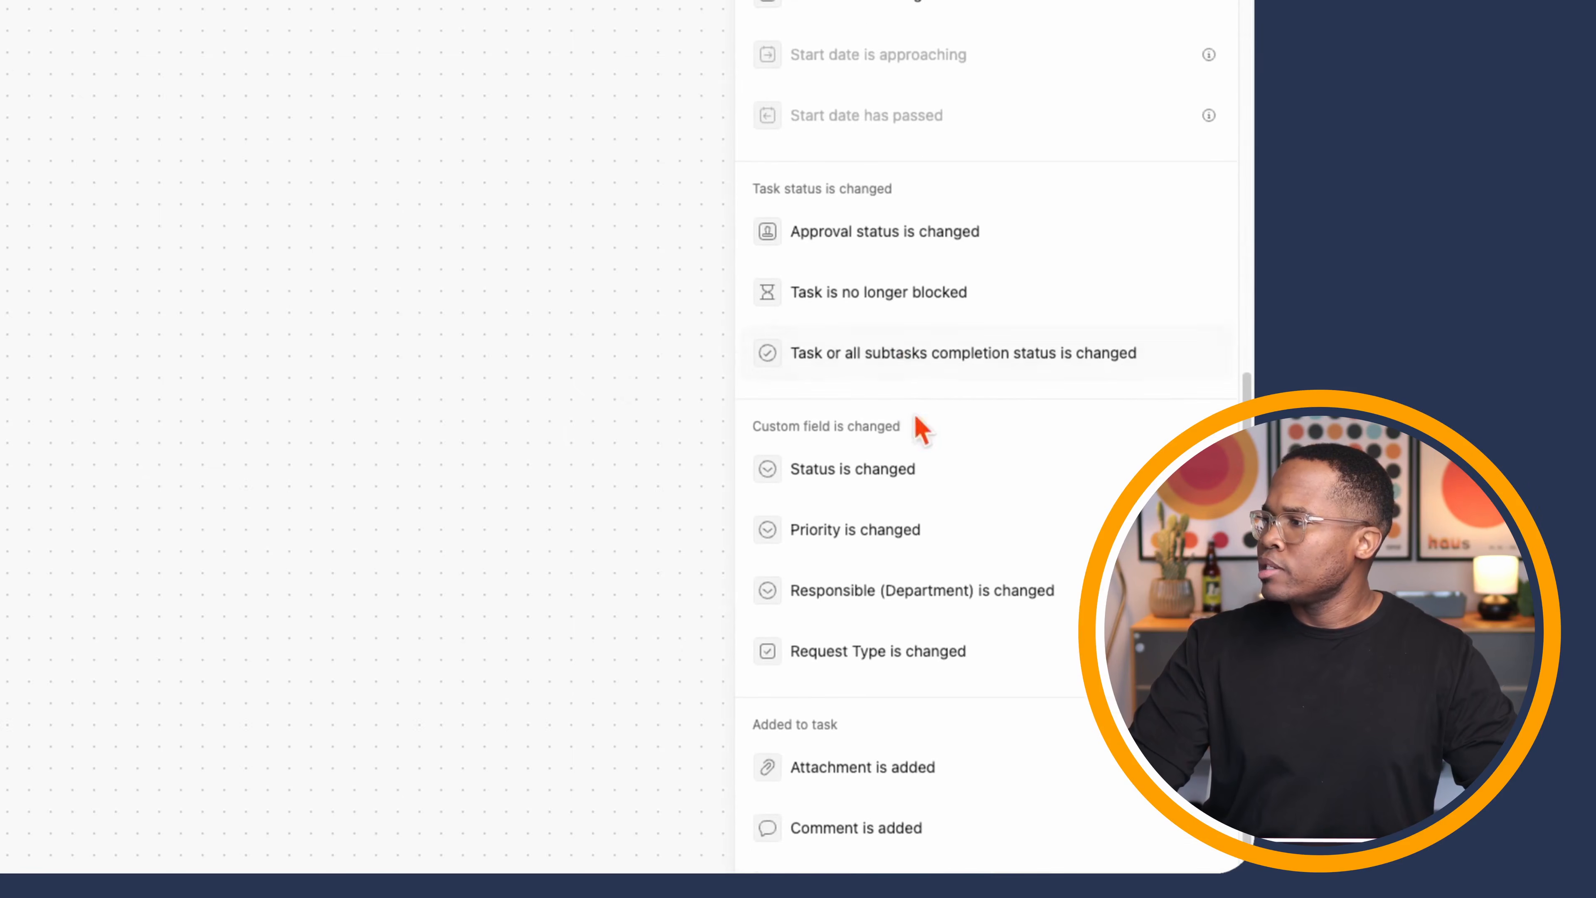
click(910, 475)
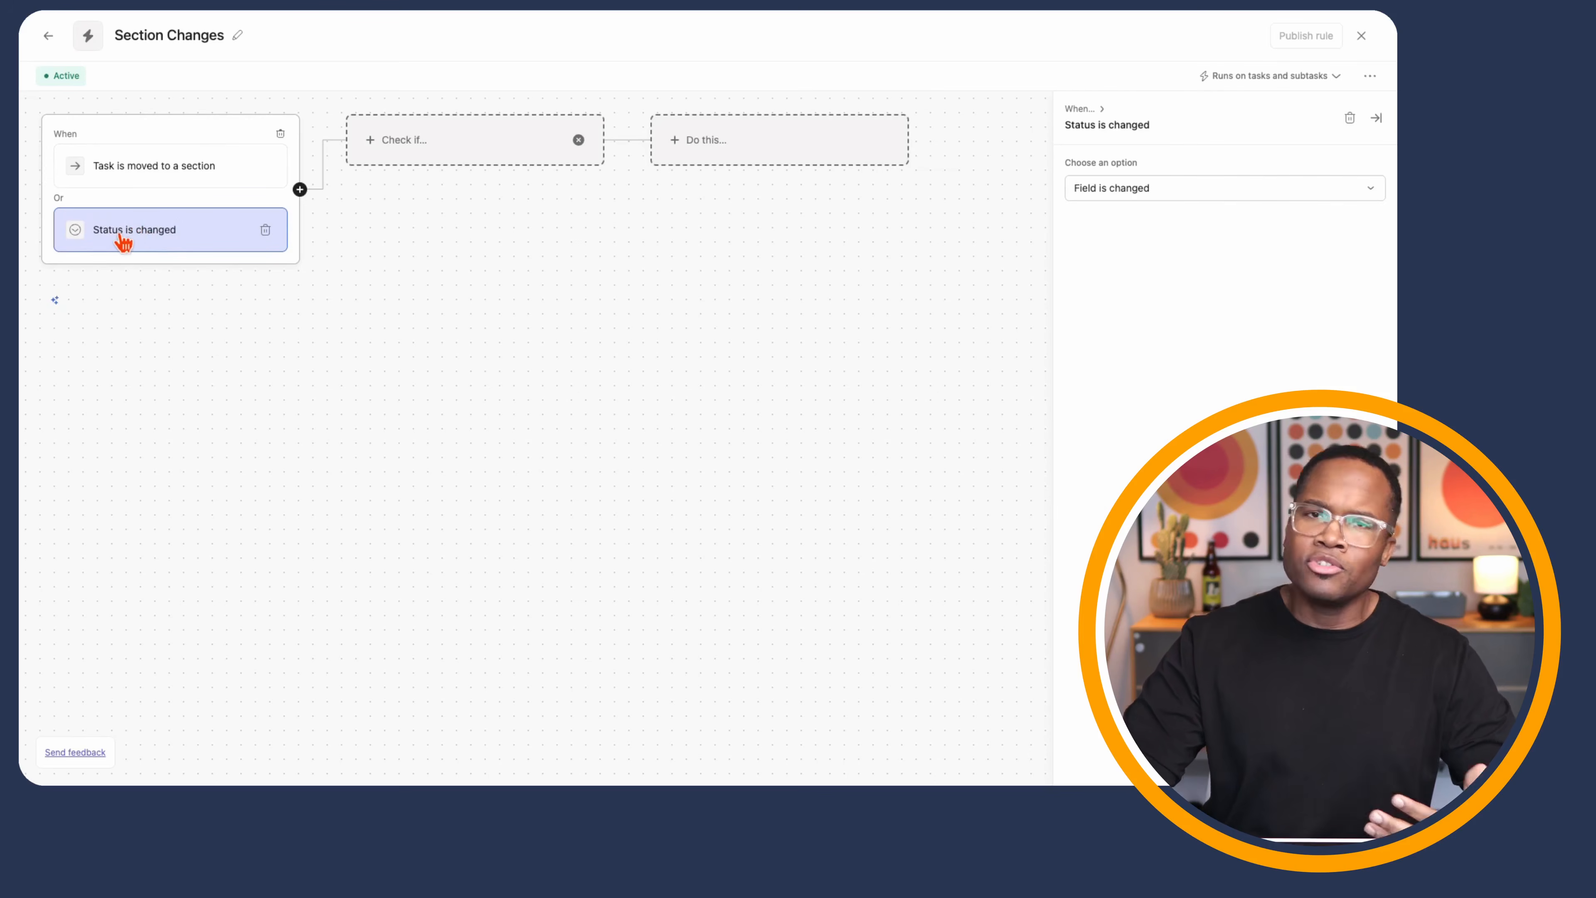
- Add a condition checking that the task's Status is New Request
click(501, 146)
scroll(1141, 553, down, 2)
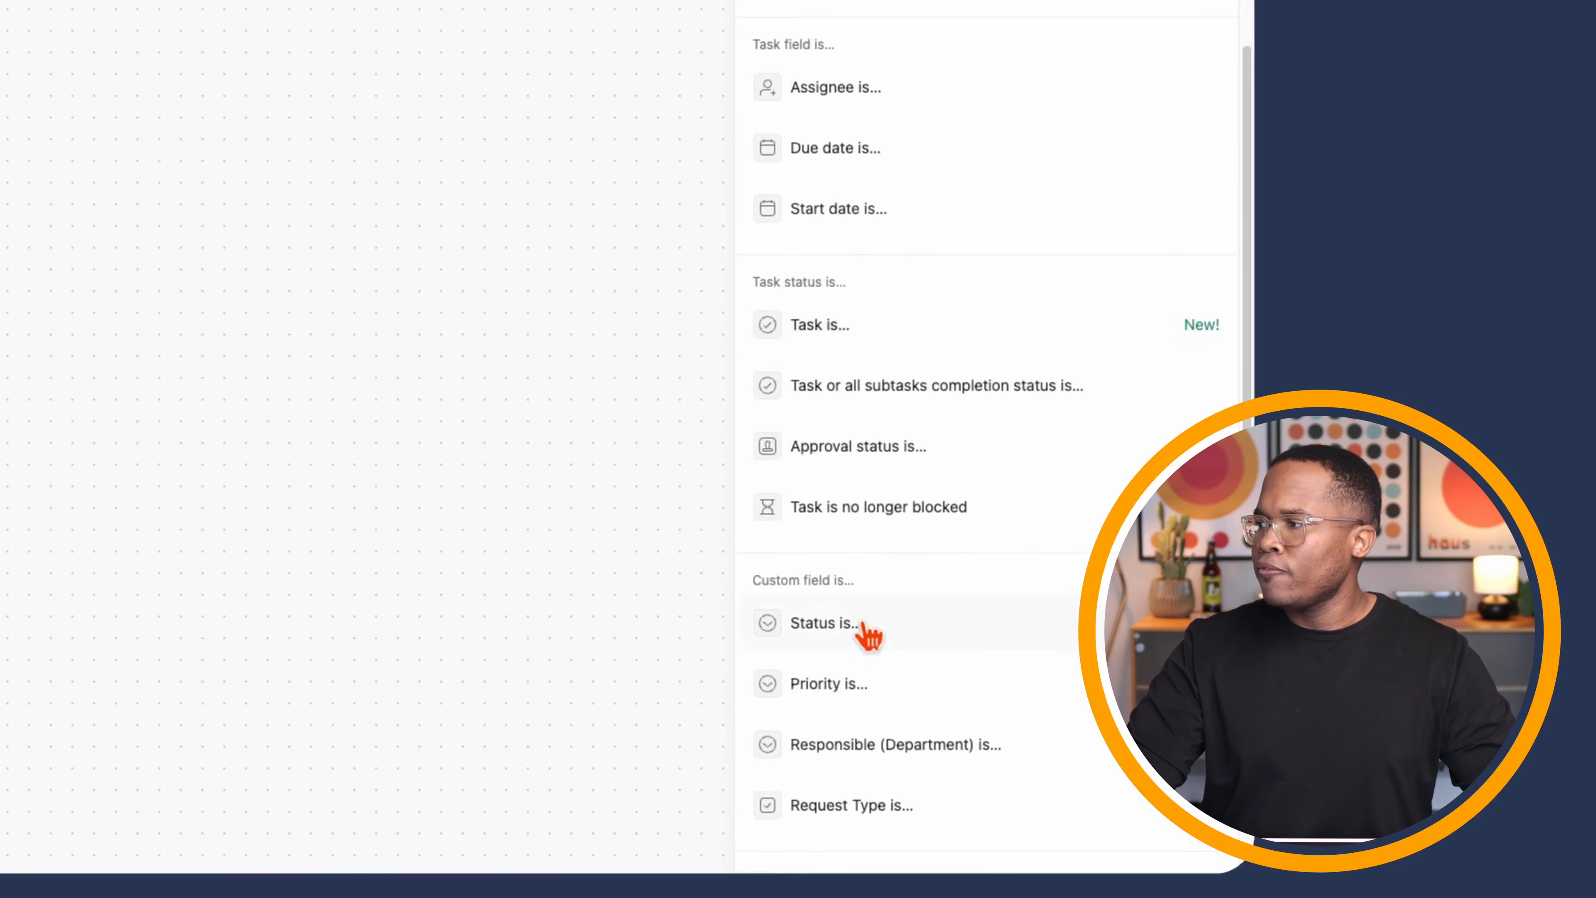
click(868, 630)
click(880, 343)
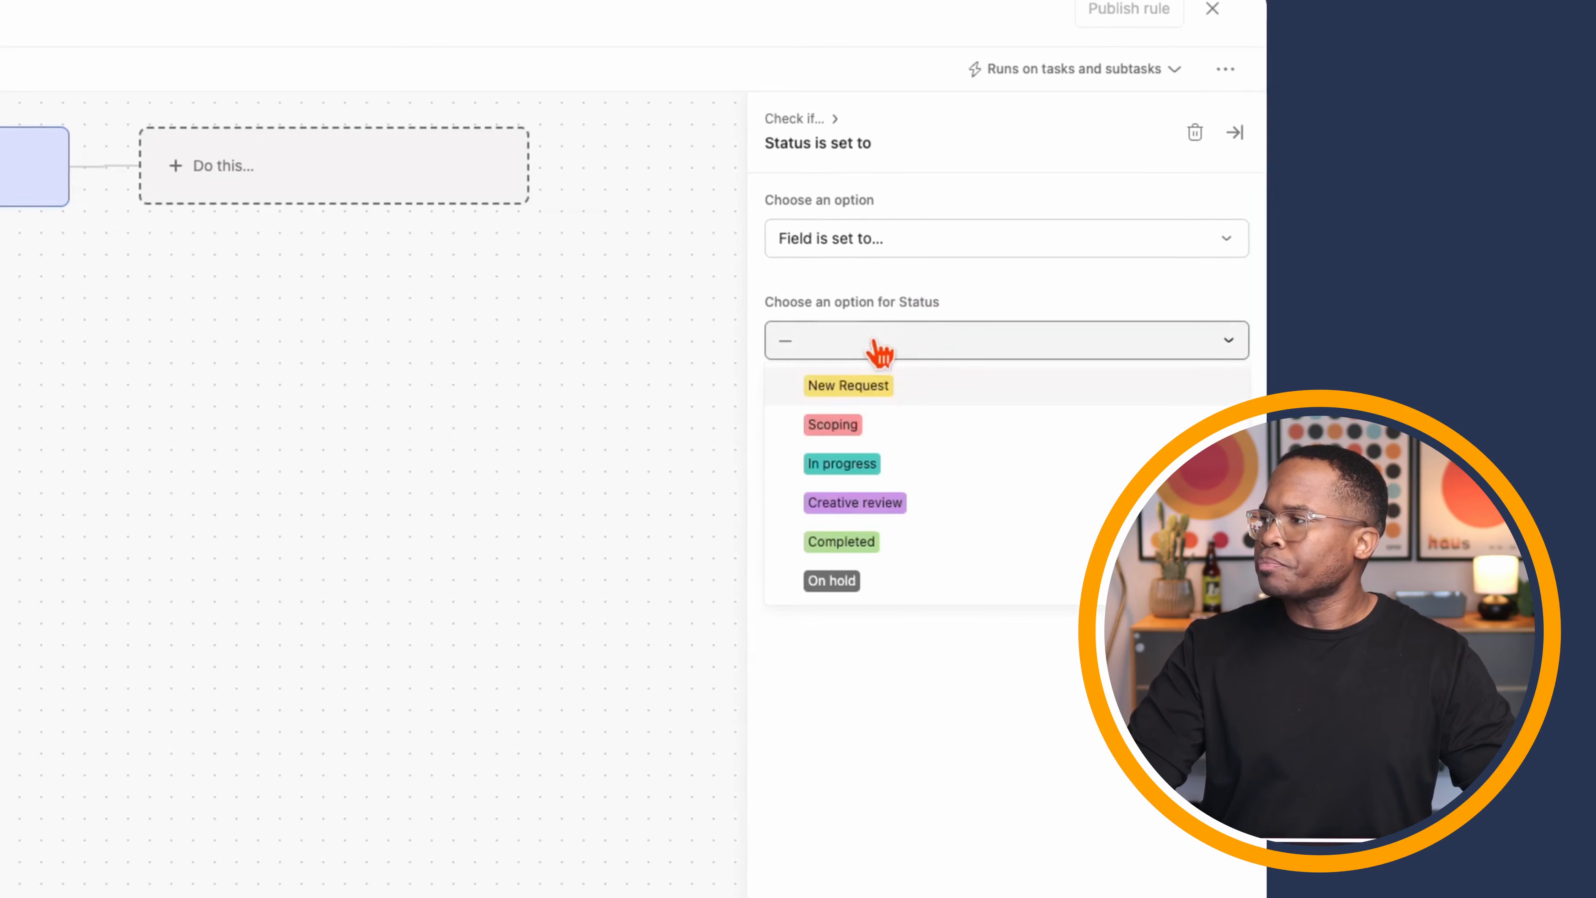
click(879, 389)
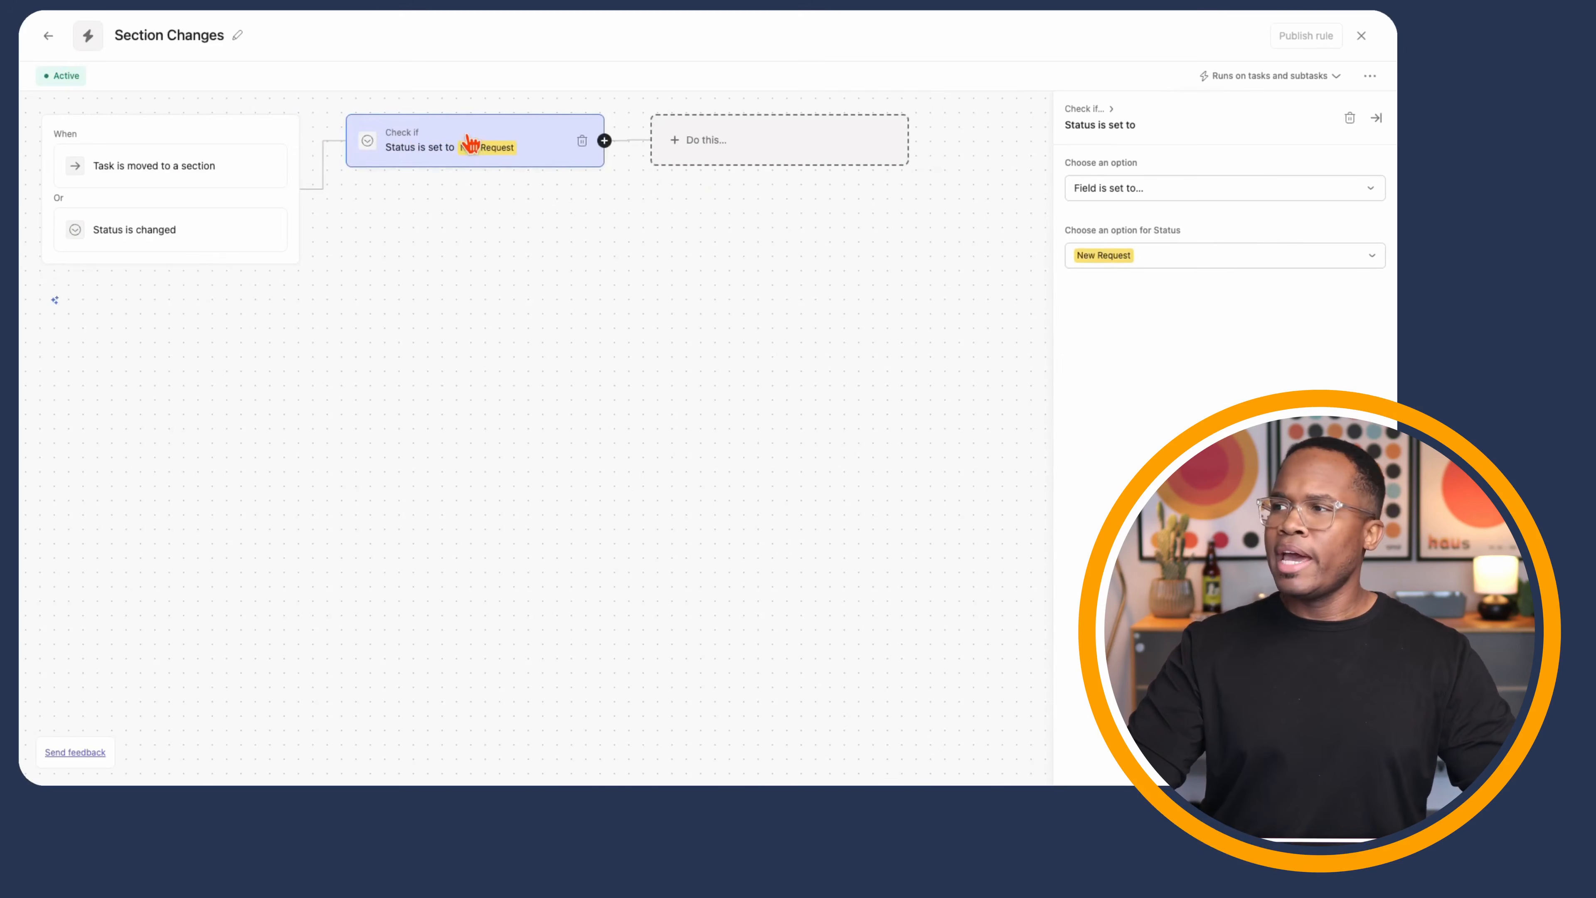
click(604, 140)
- Add an alternative condition: task is in the New Request section
click(633, 176)
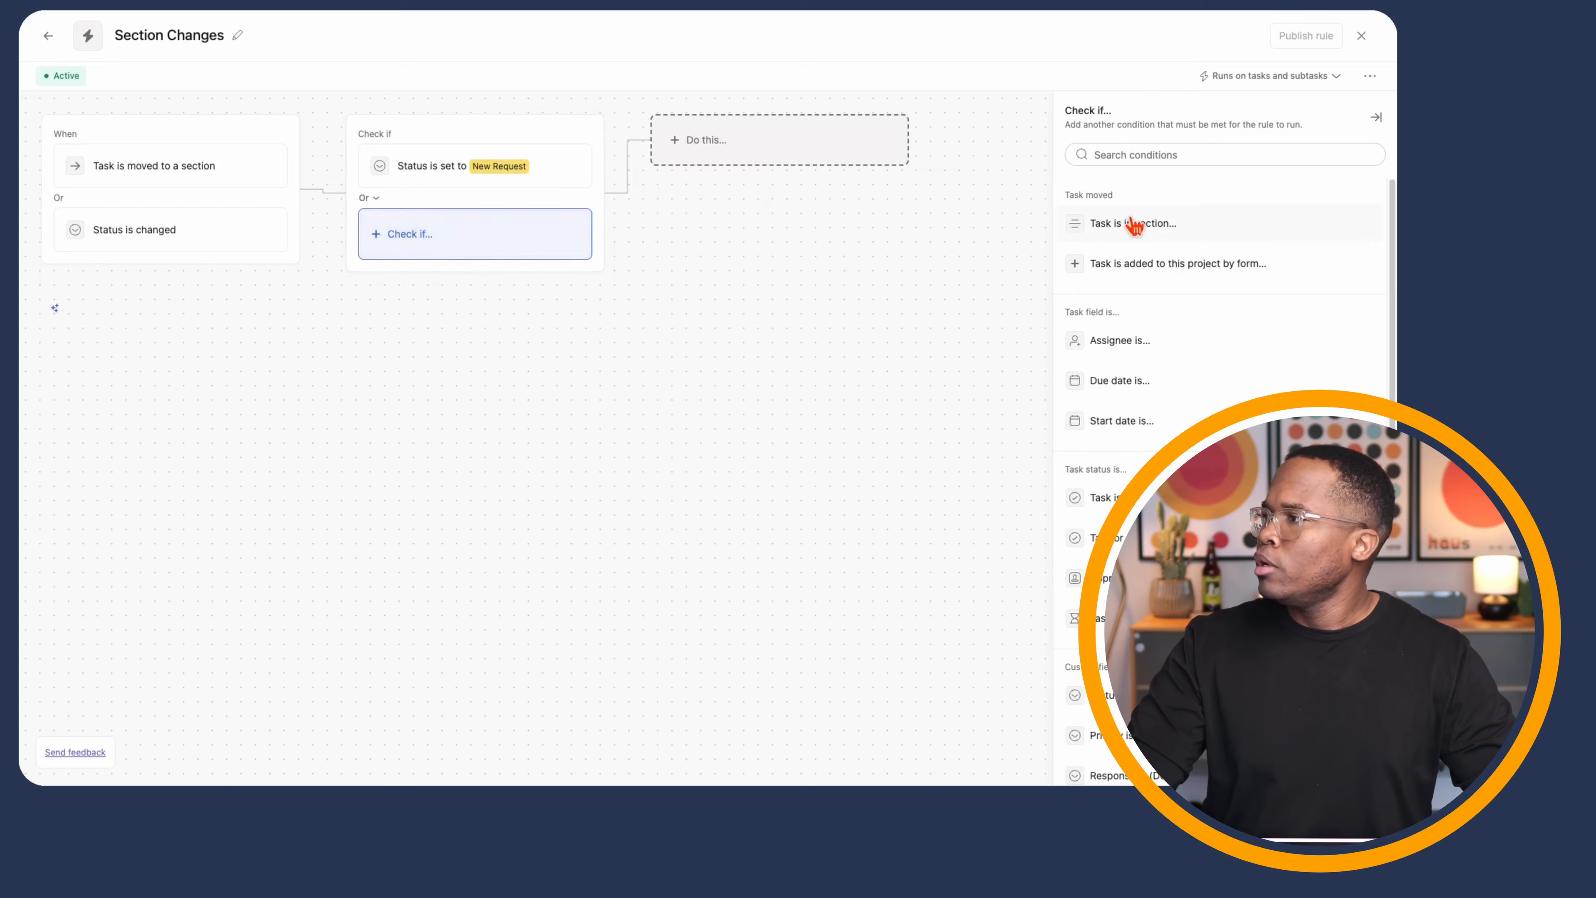
click(1133, 224)
click(1127, 254)
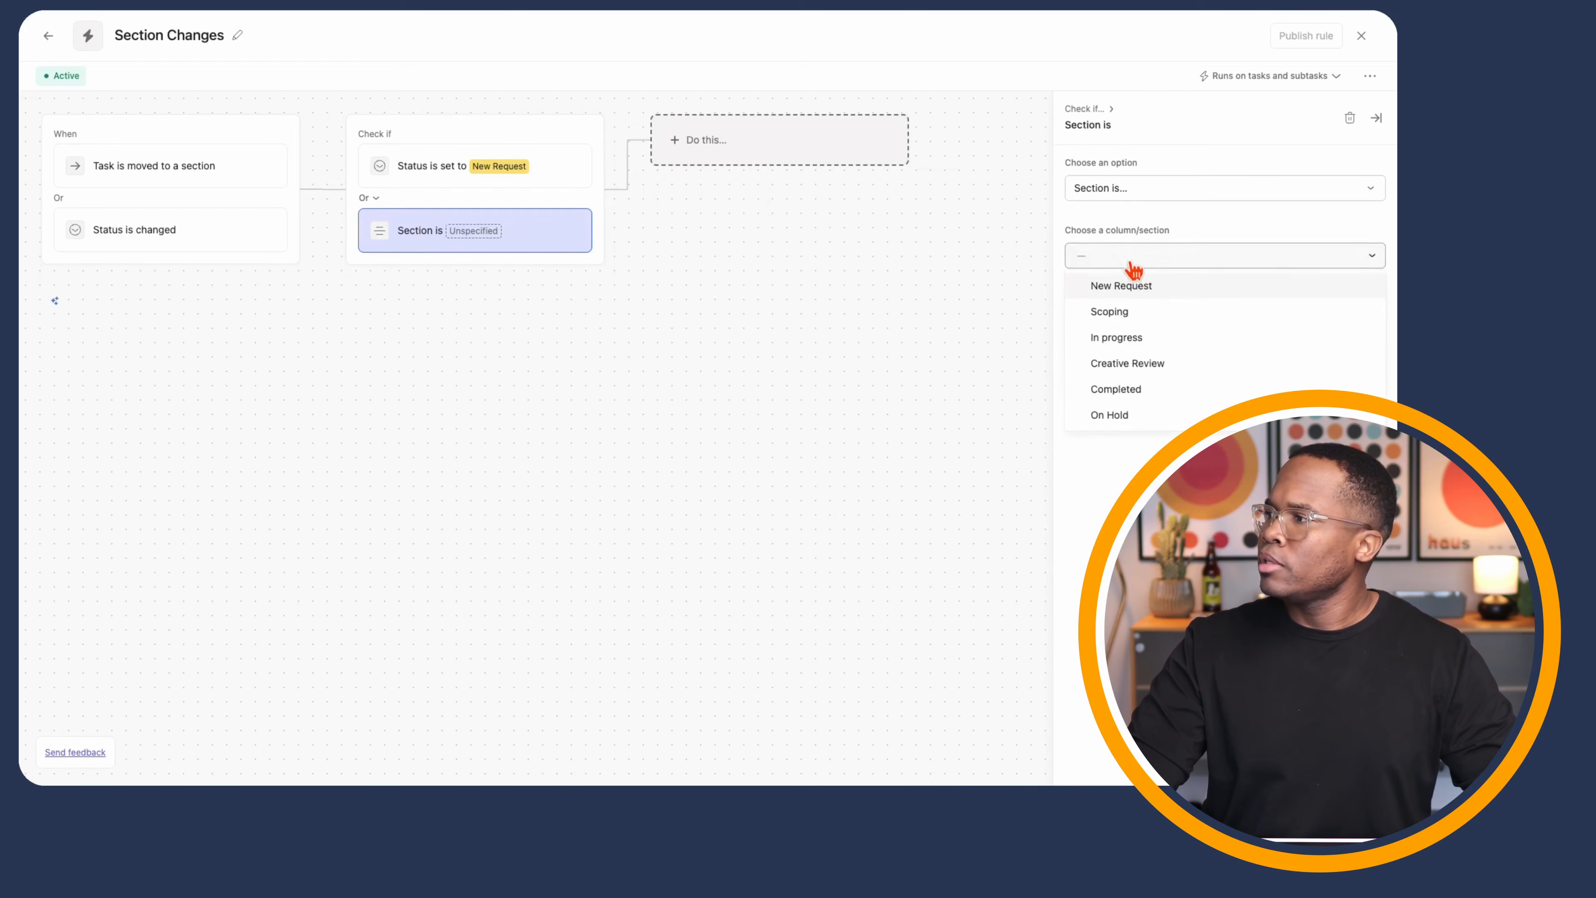
click(1149, 285)
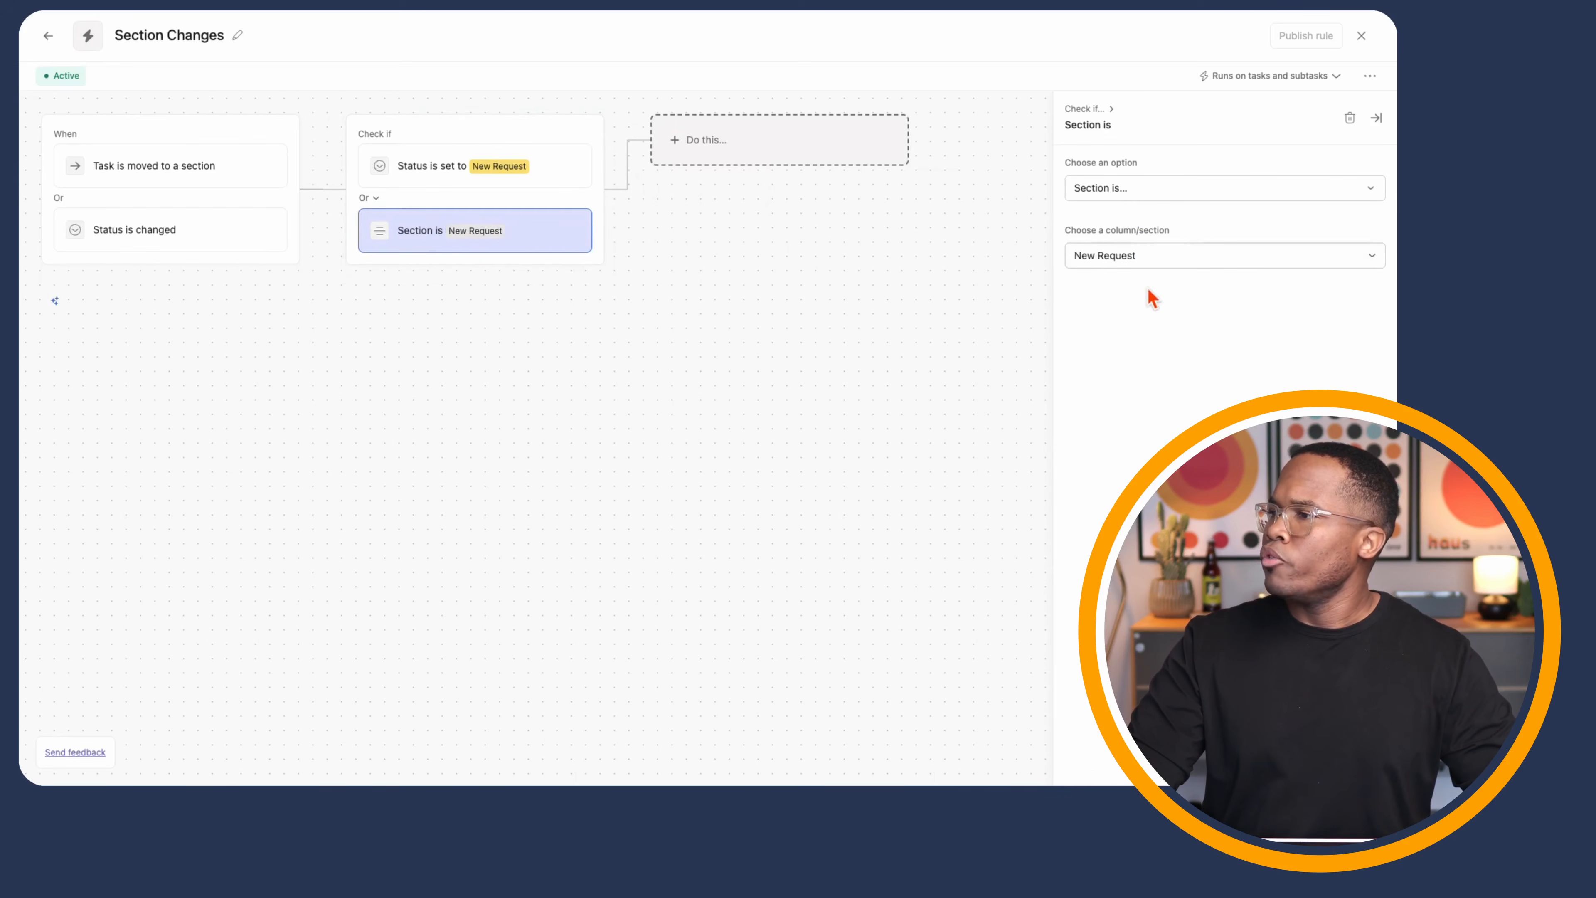
- Add actions moving the task to New Request and setting its Status to New Request
click(750, 156)
click(1148, 252)
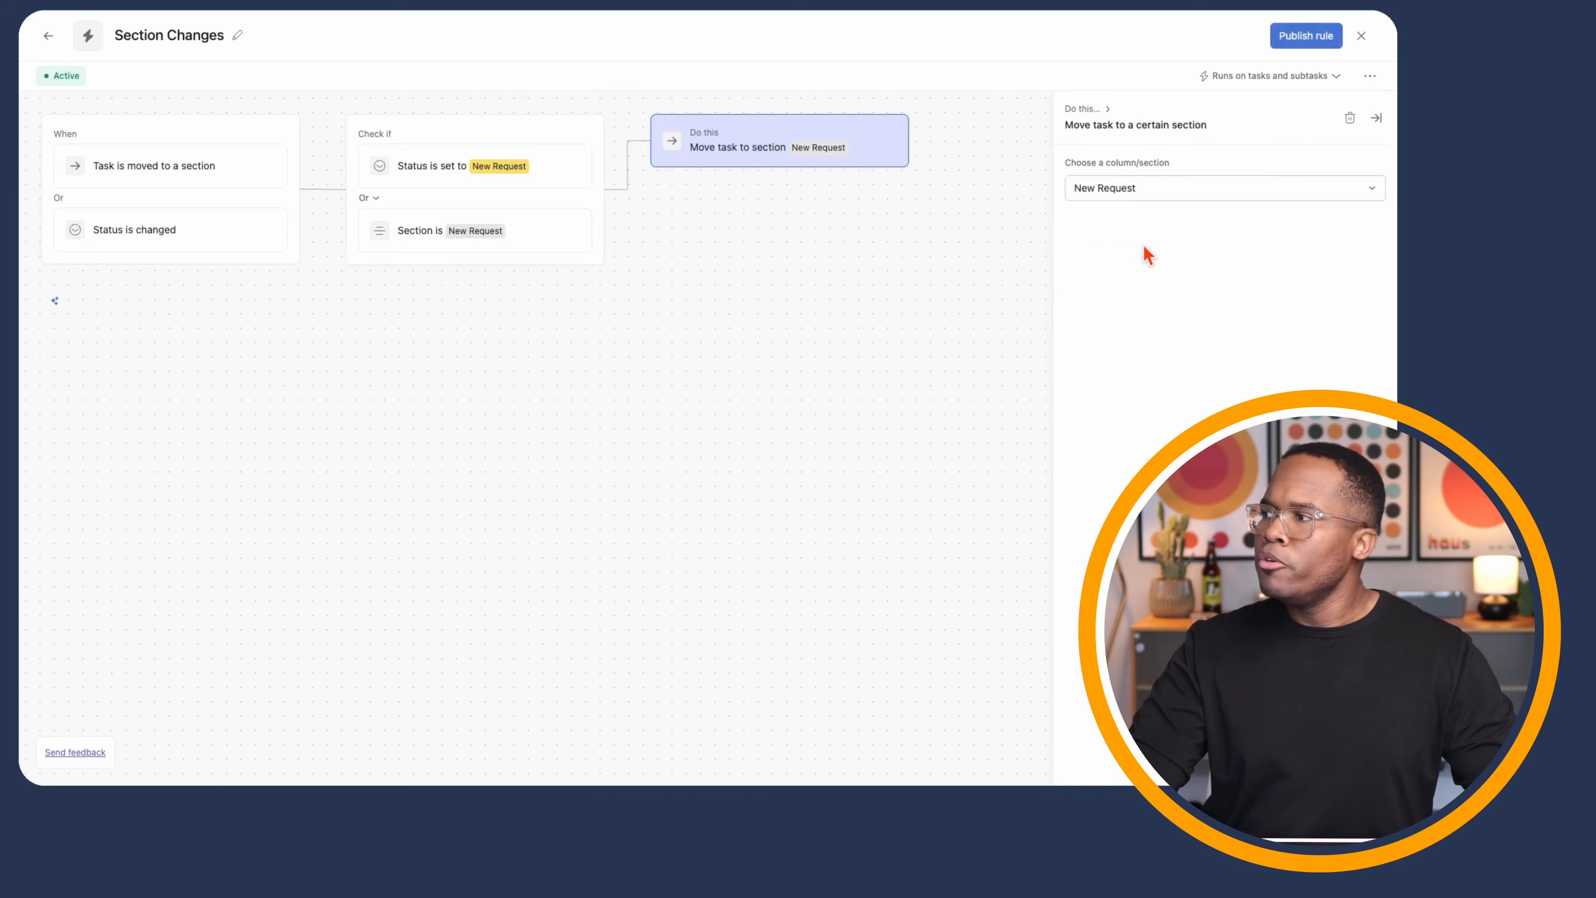
click(1121, 191)
click(1131, 223)
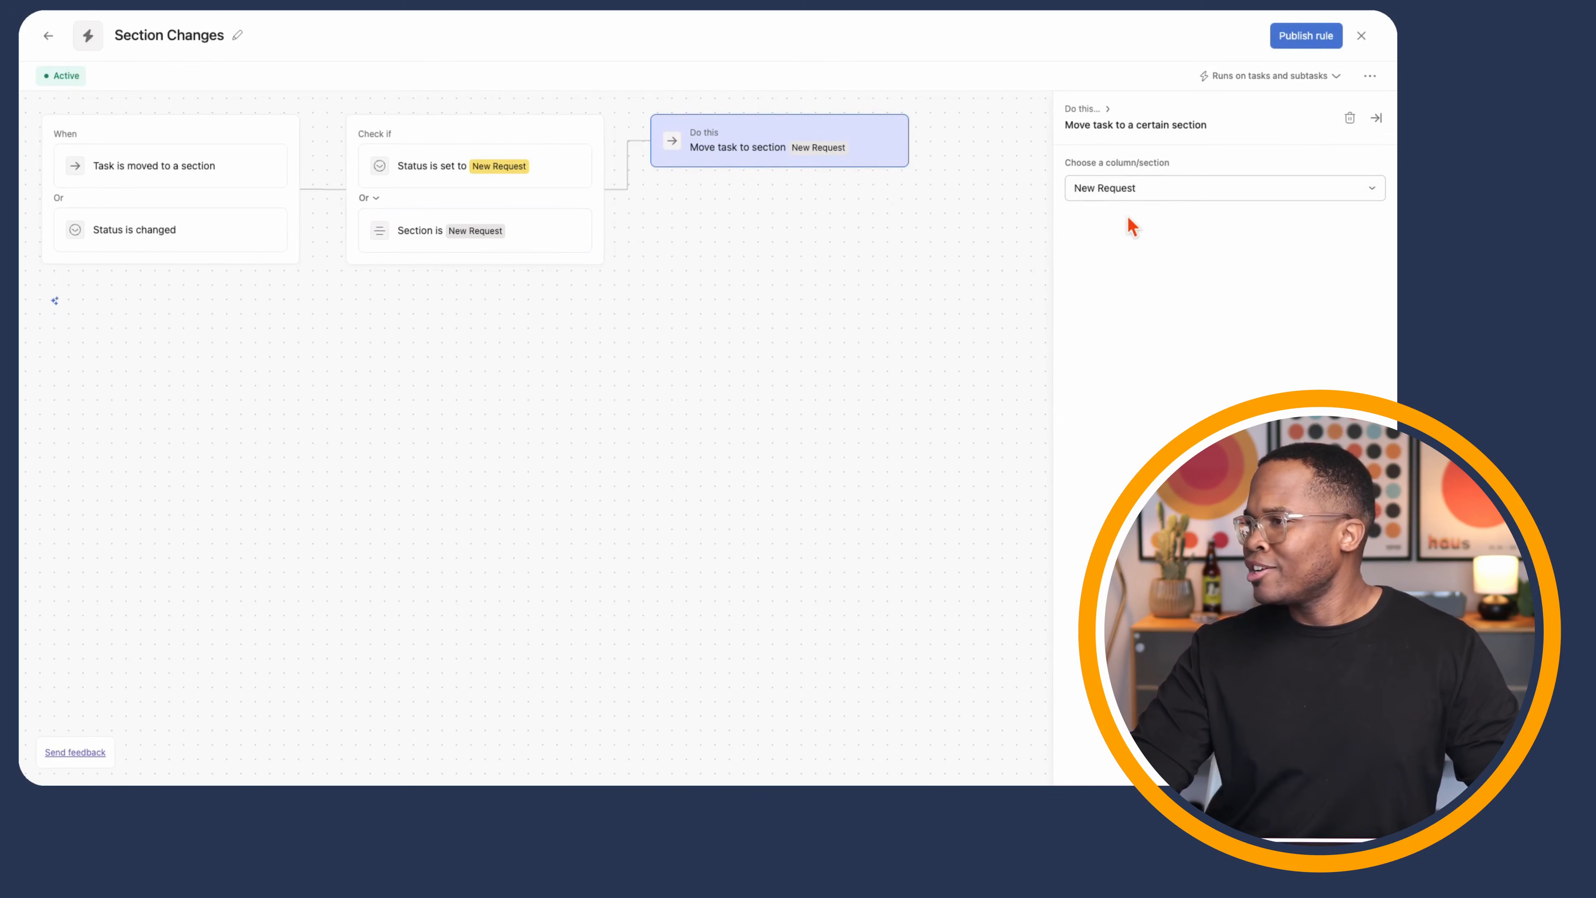
mouse_move(815, 143)
click(908, 140)
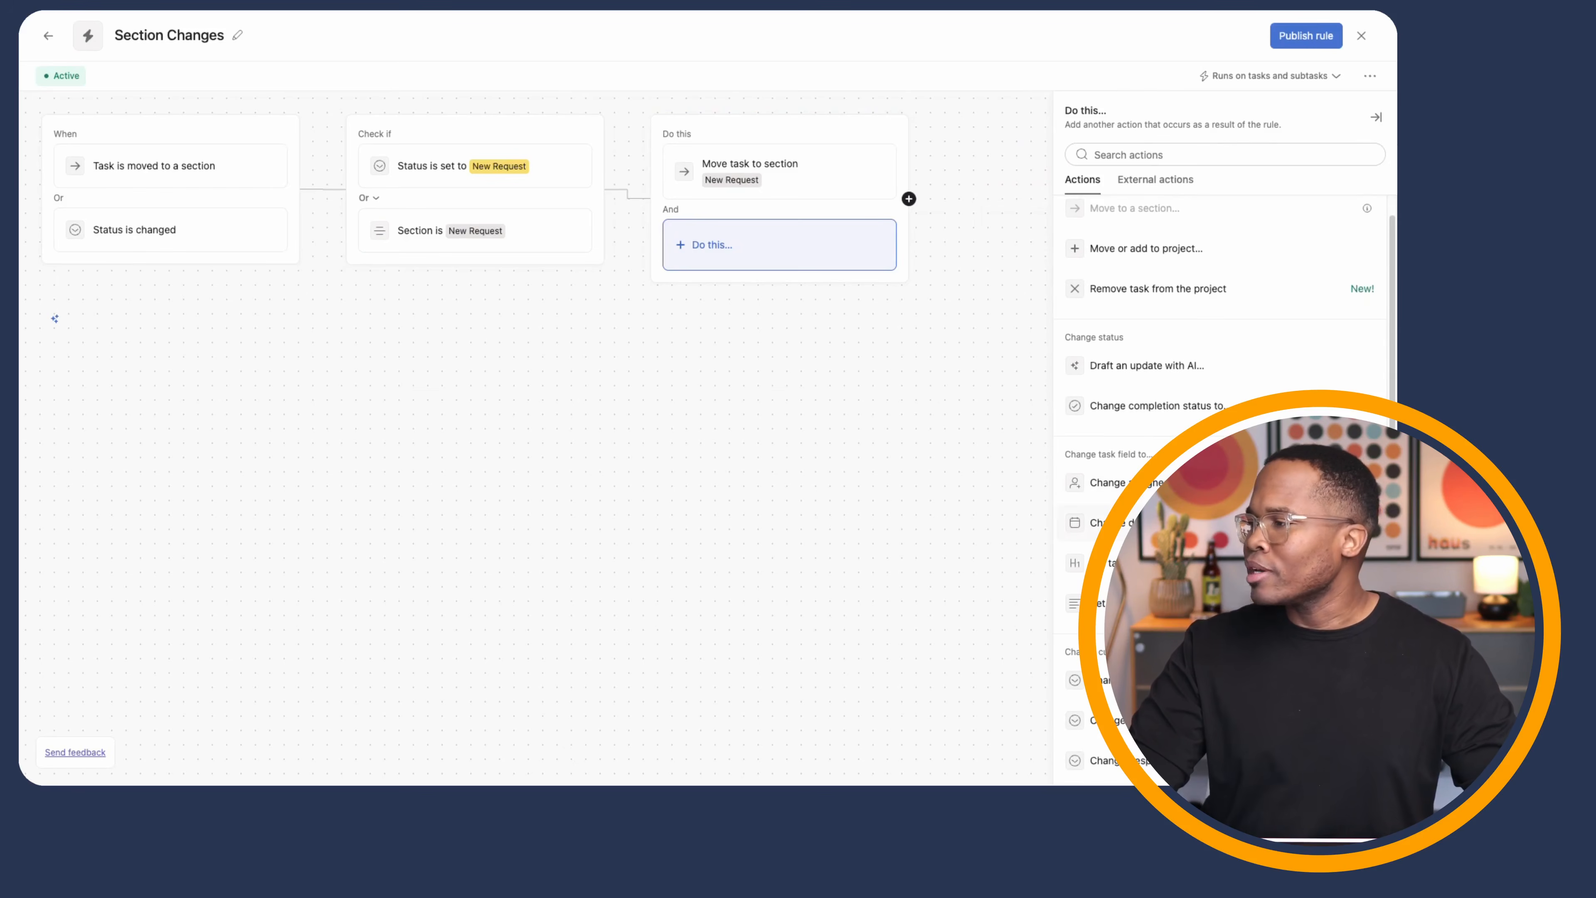
scroll(1131, 352, down, 3)
click(1135, 332)
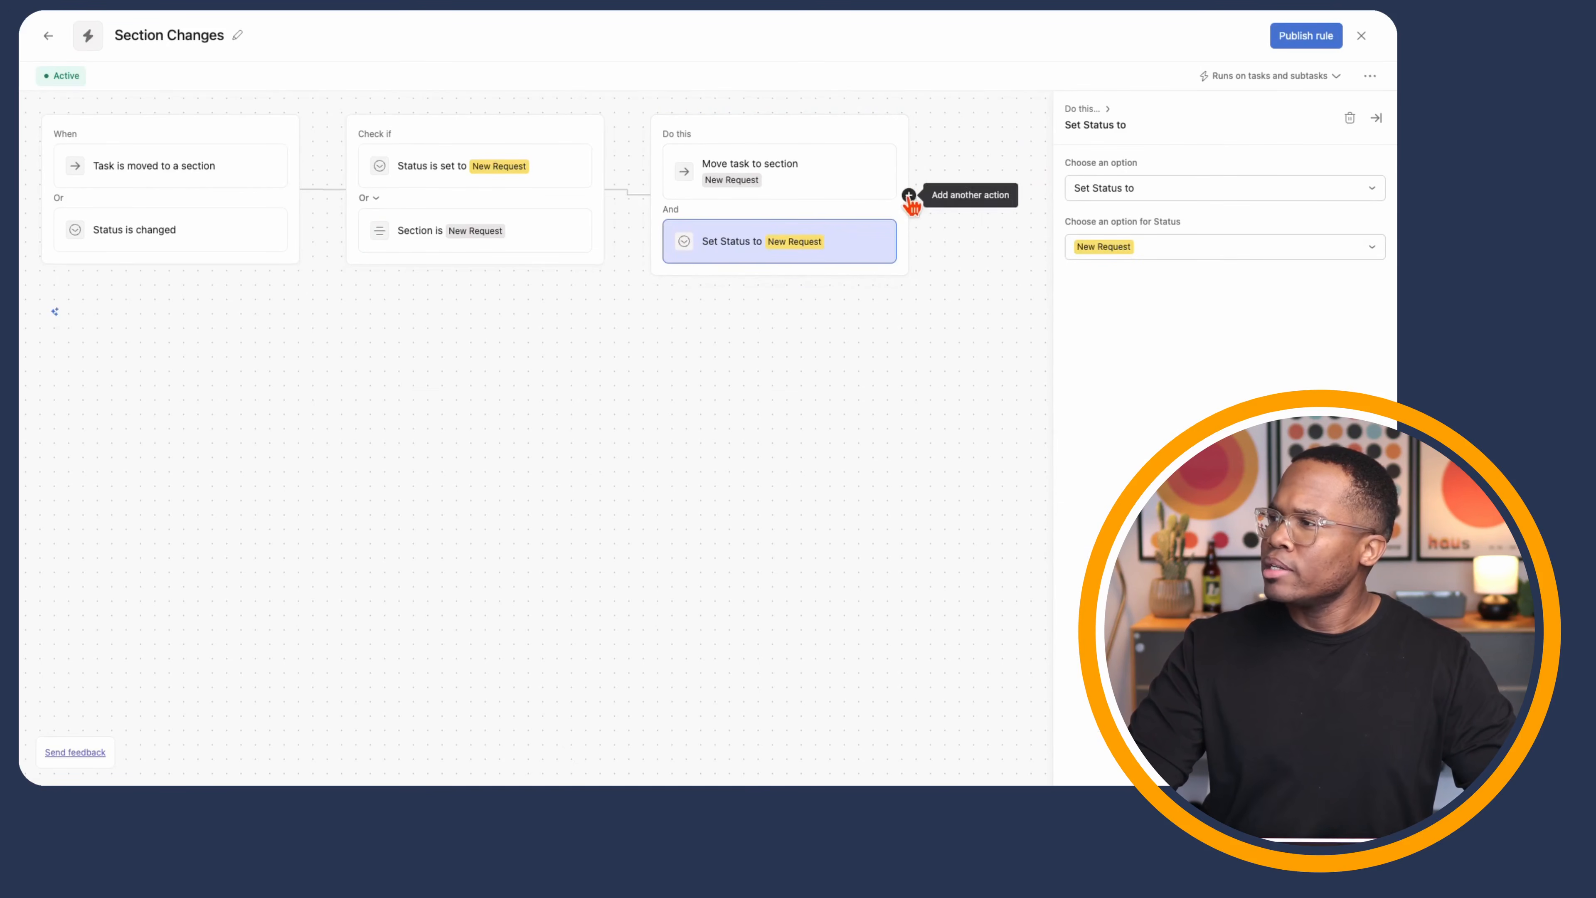
- Add actions assigning the task to a team member and setting Priority to High
click(910, 197)
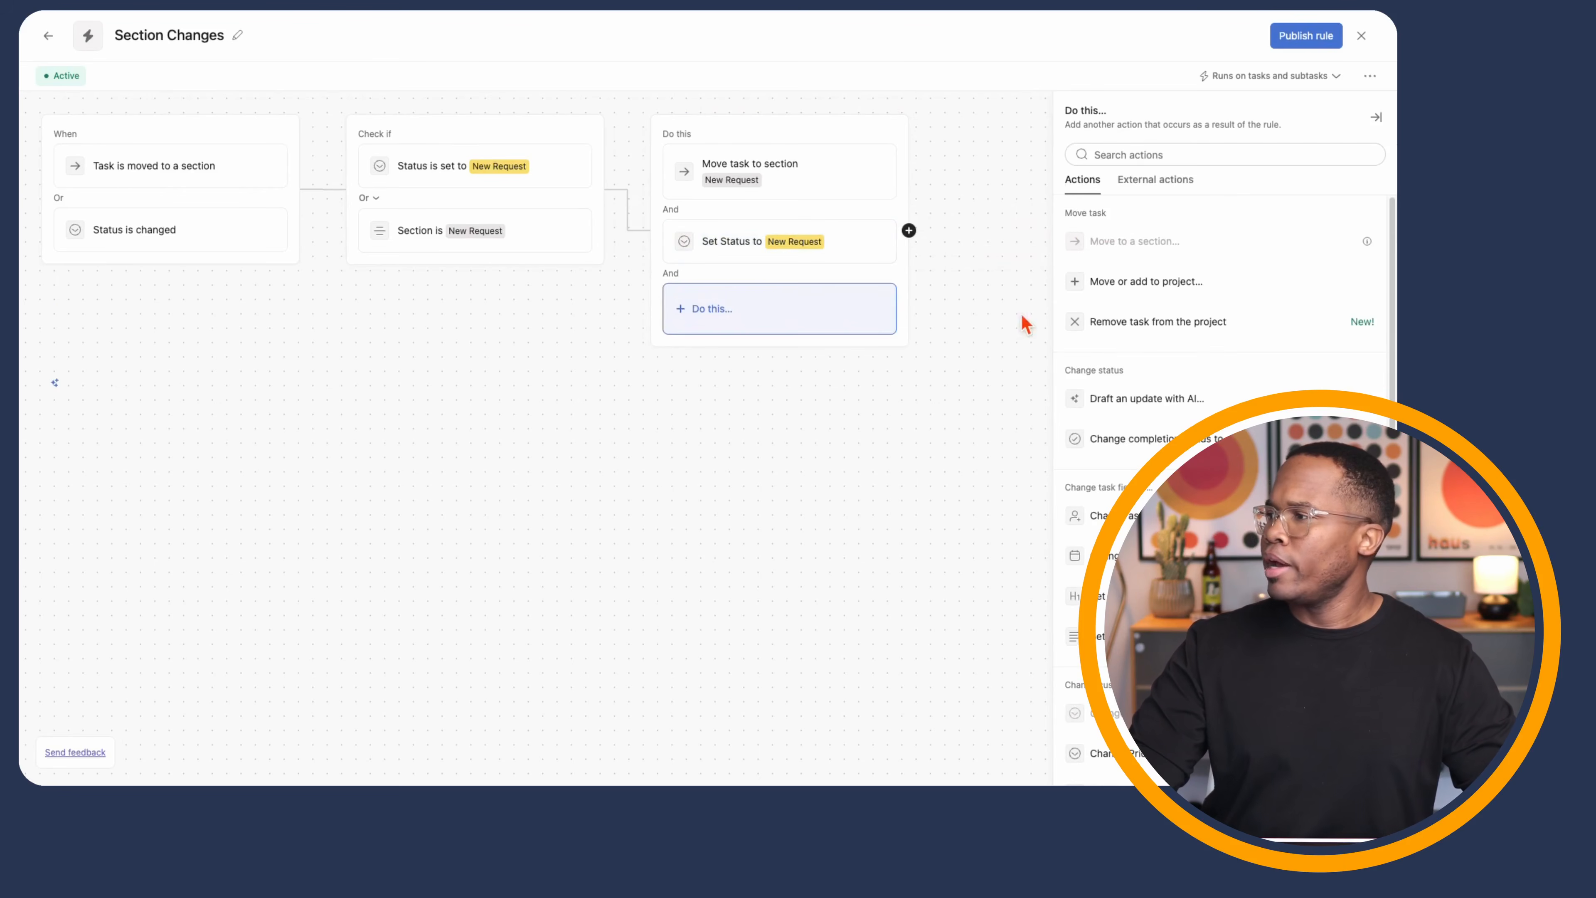
click(1145, 516)
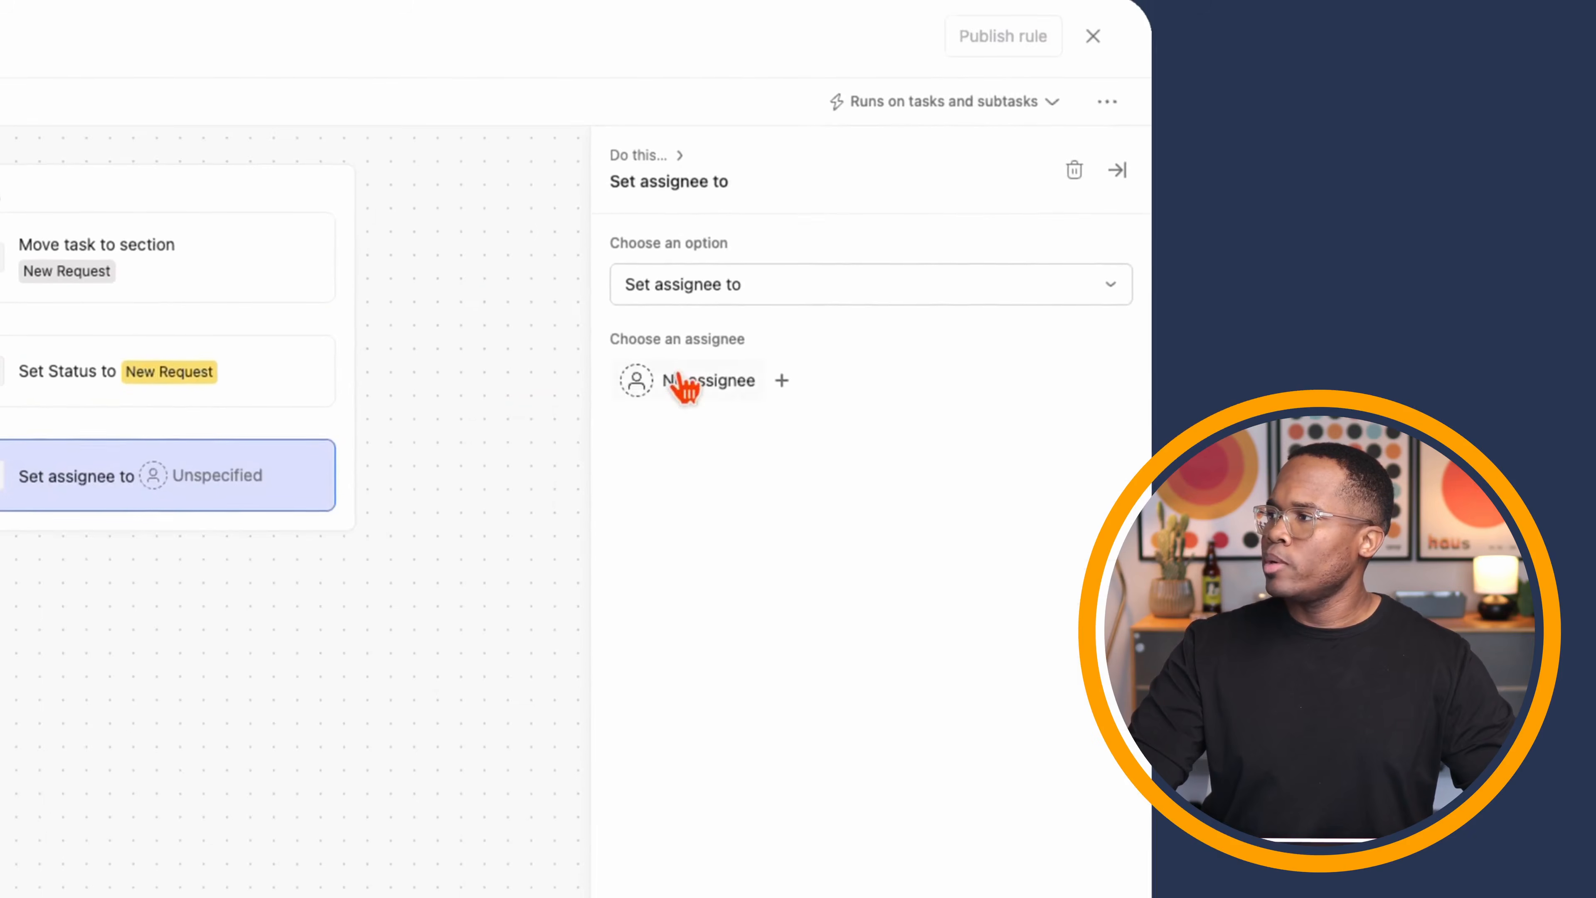
click(682, 380)
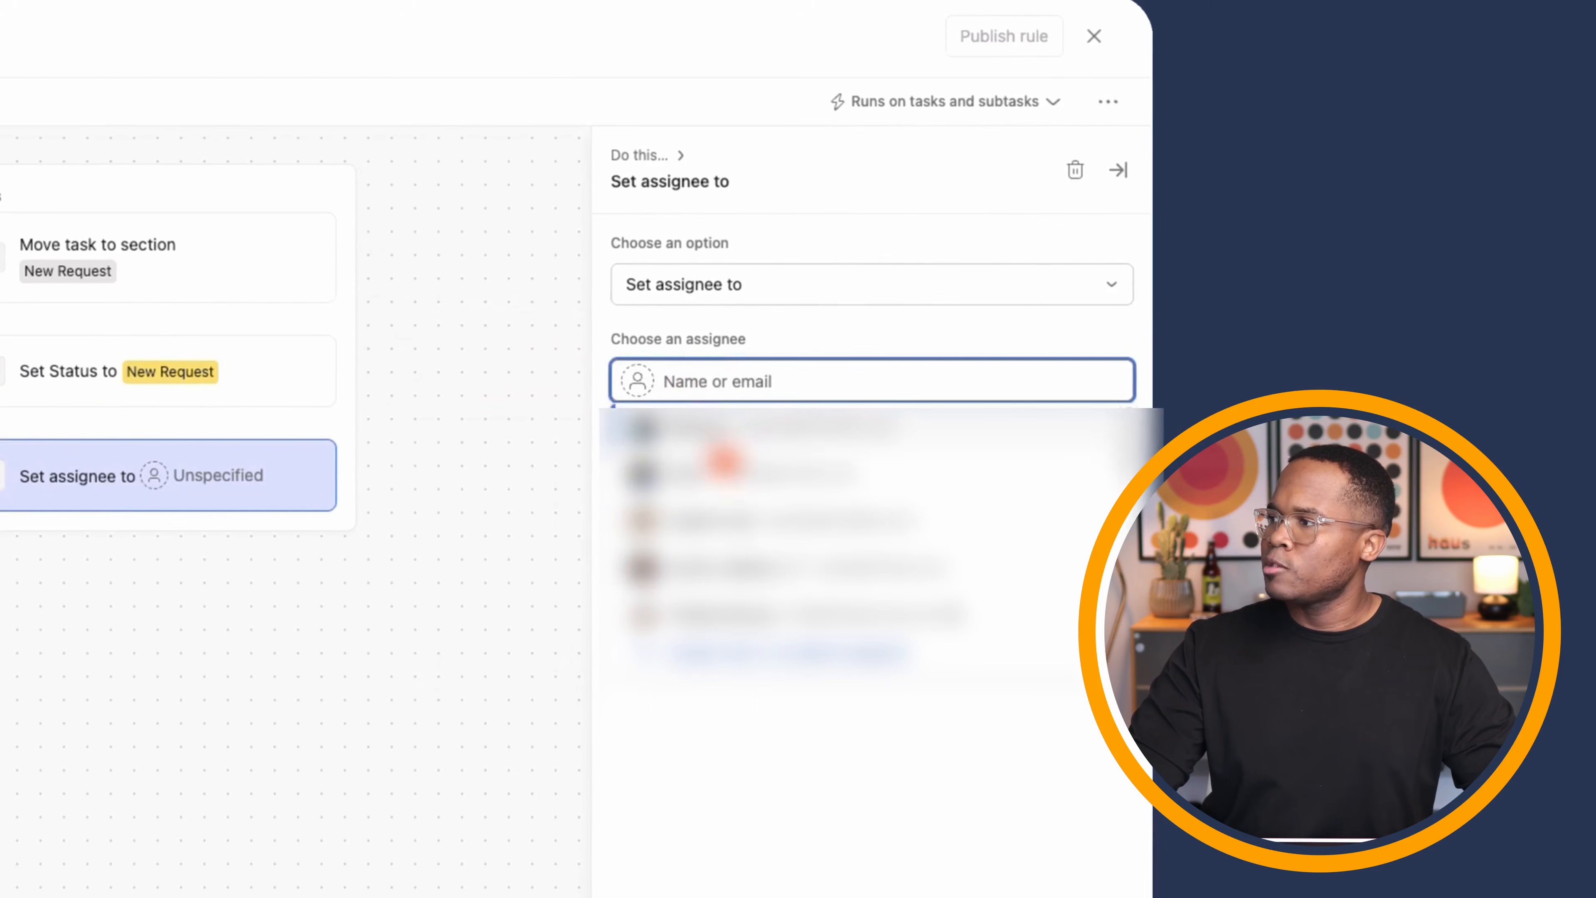
click(754, 496)
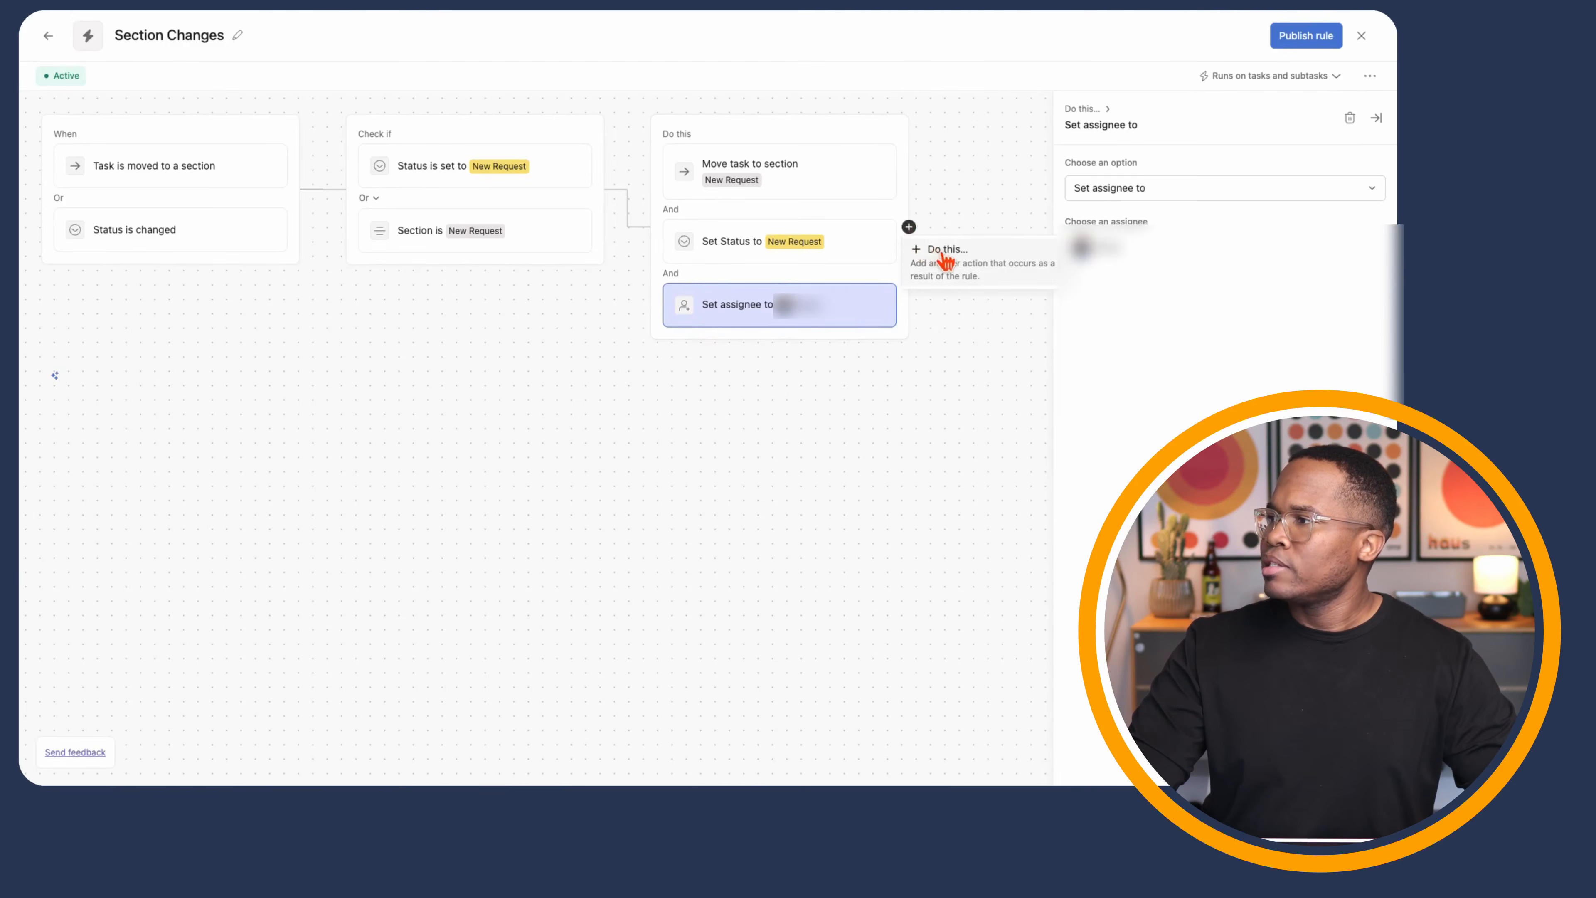
click(943, 255)
scroll(1208, 538, down, 3)
click(1182, 554)
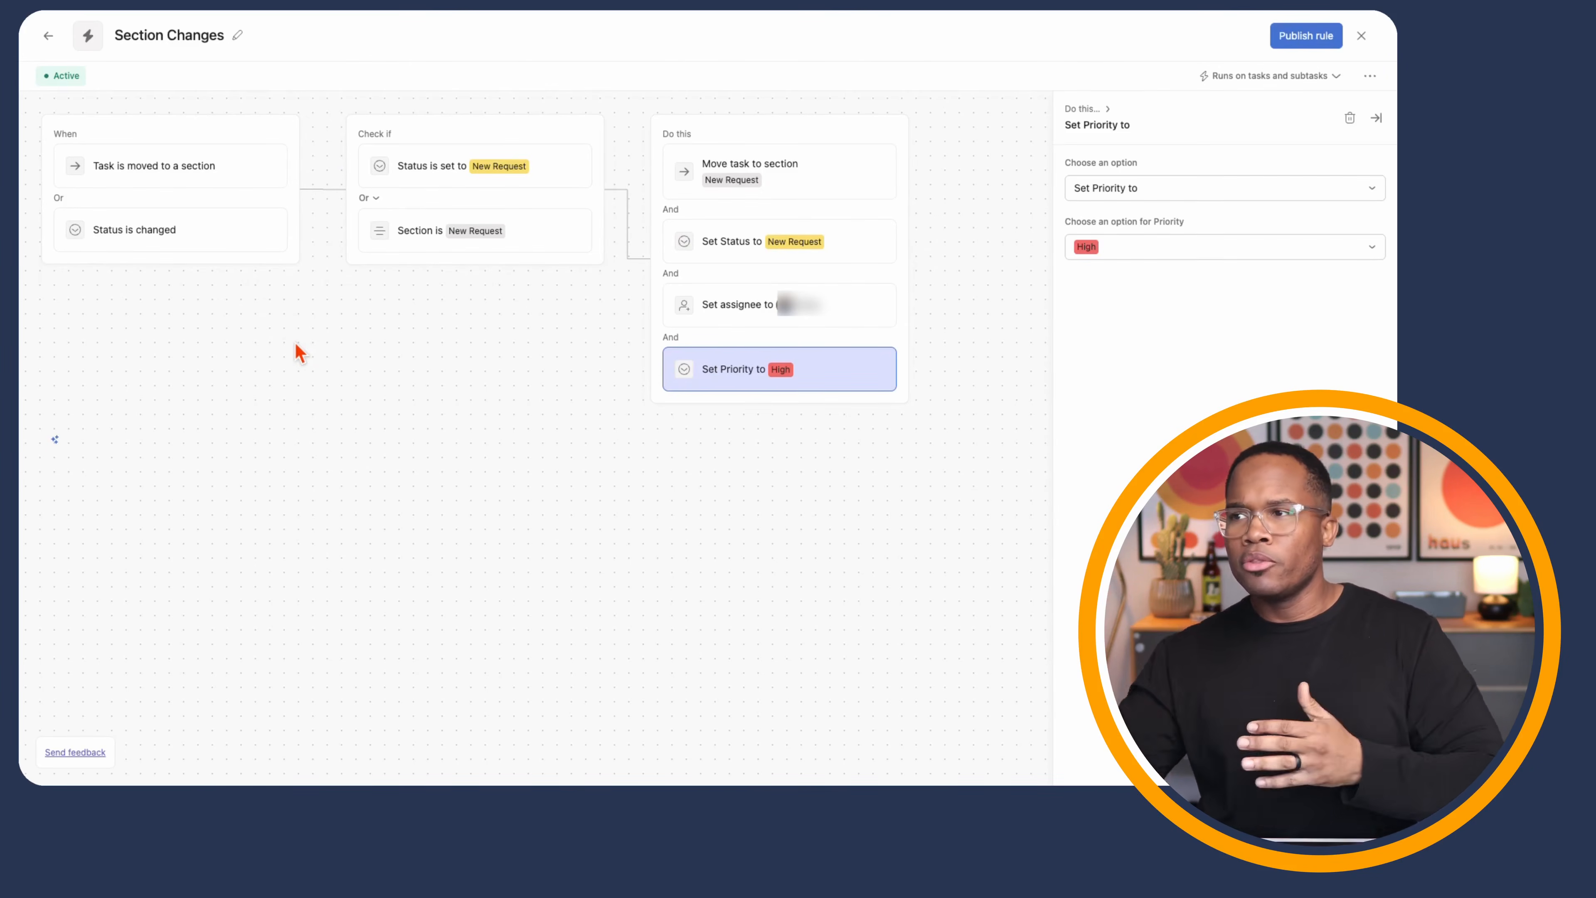
click(300, 189)
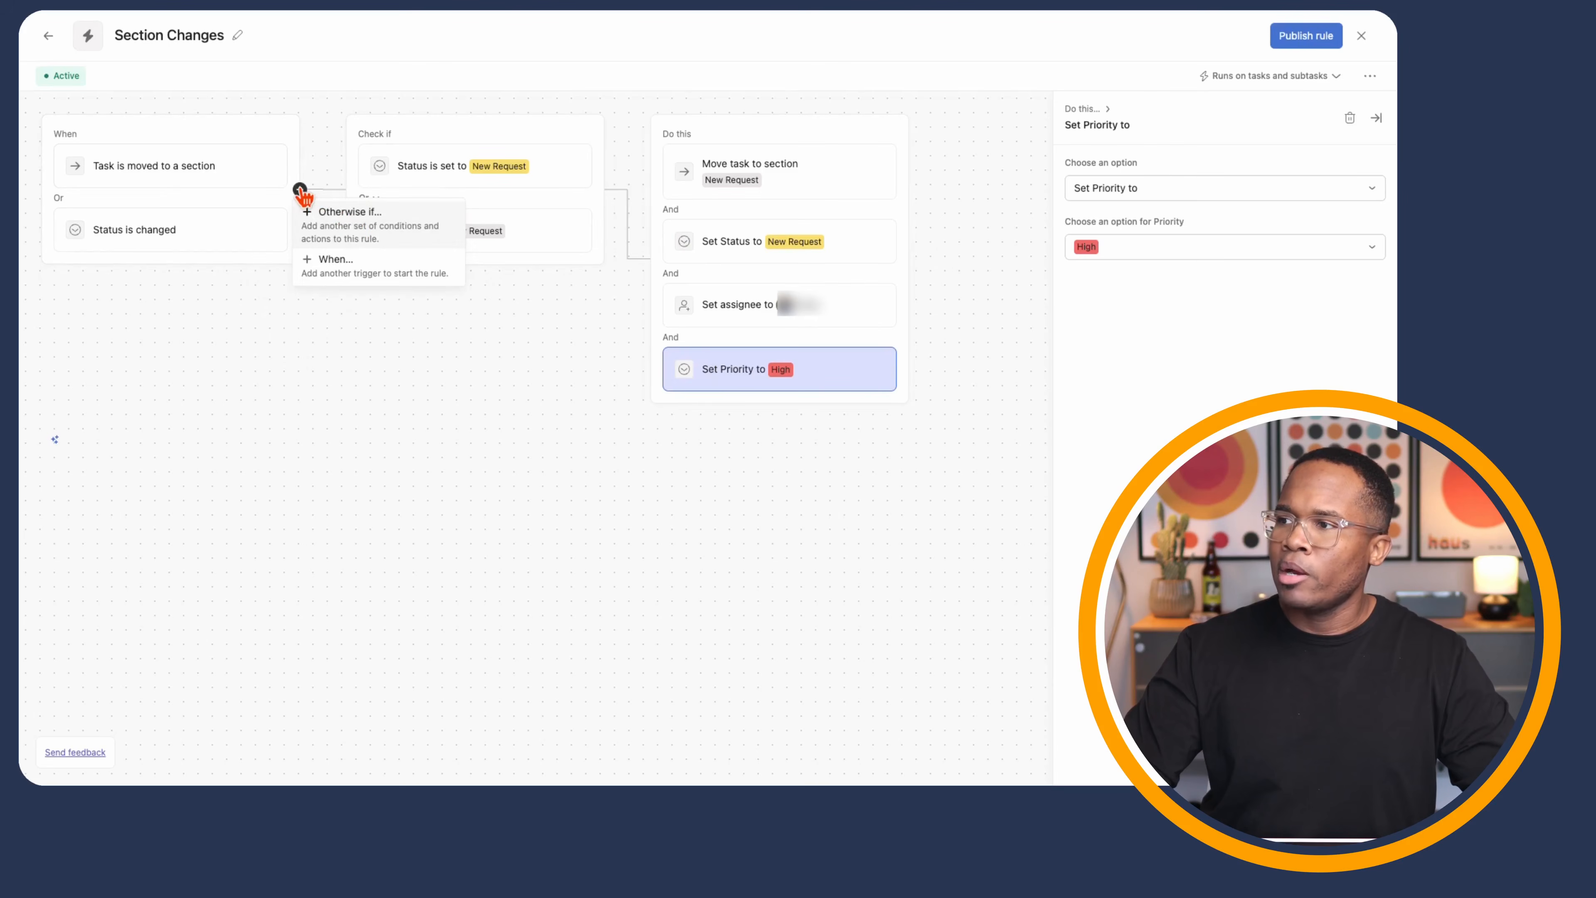
- Add an Otherwise-if branch: Status is Scoping, then move the task to the Scoping section
click(354, 226)
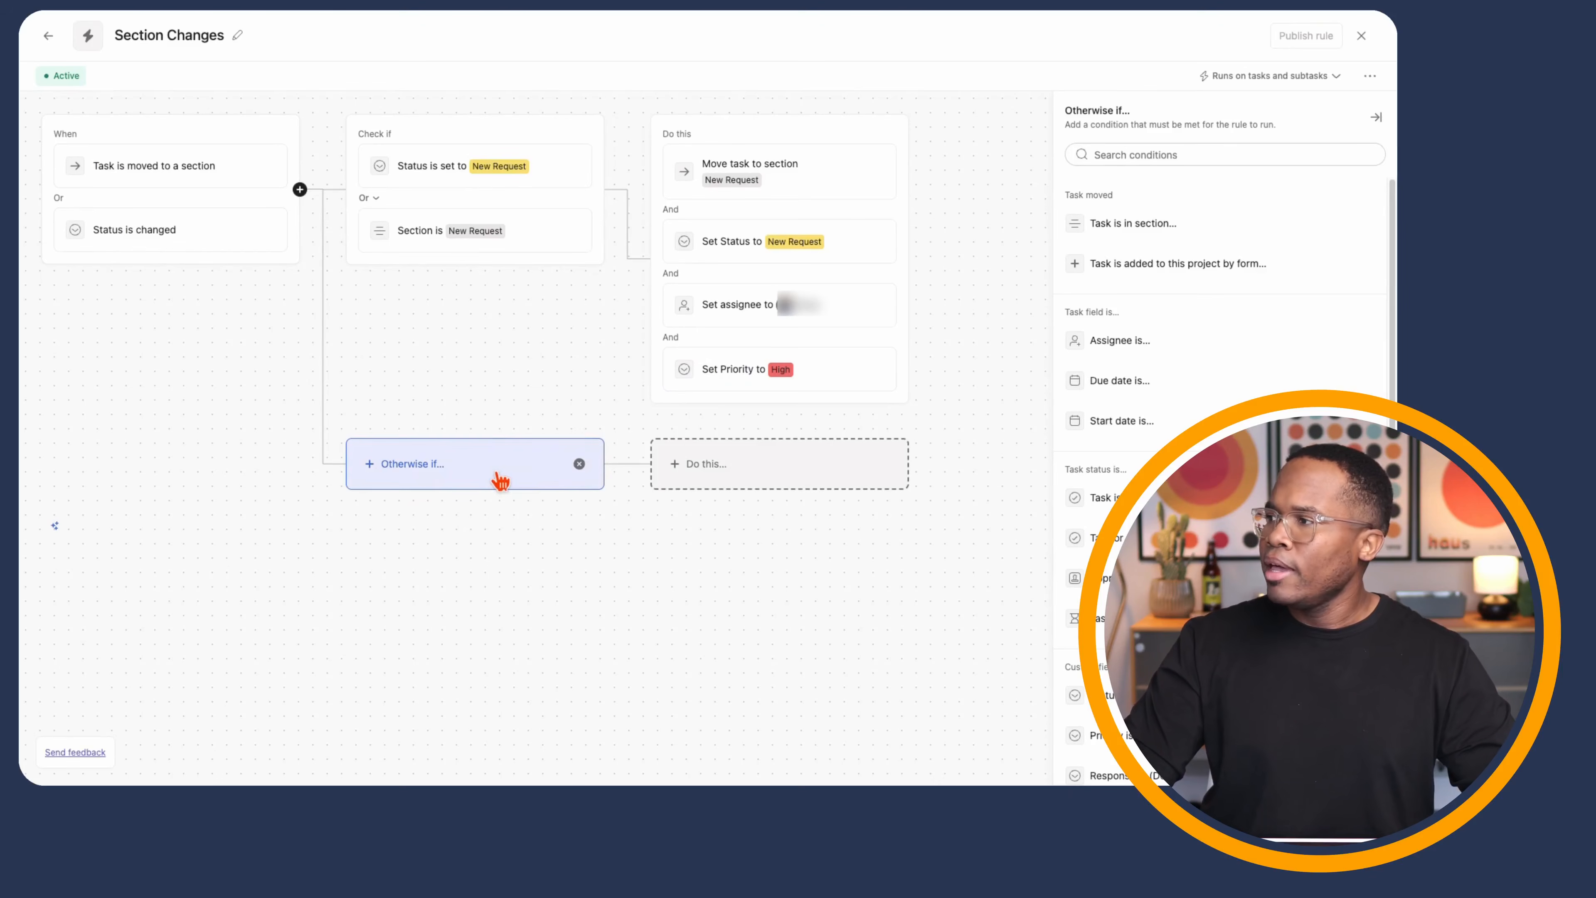
scroll(1163, 440, down, 3)
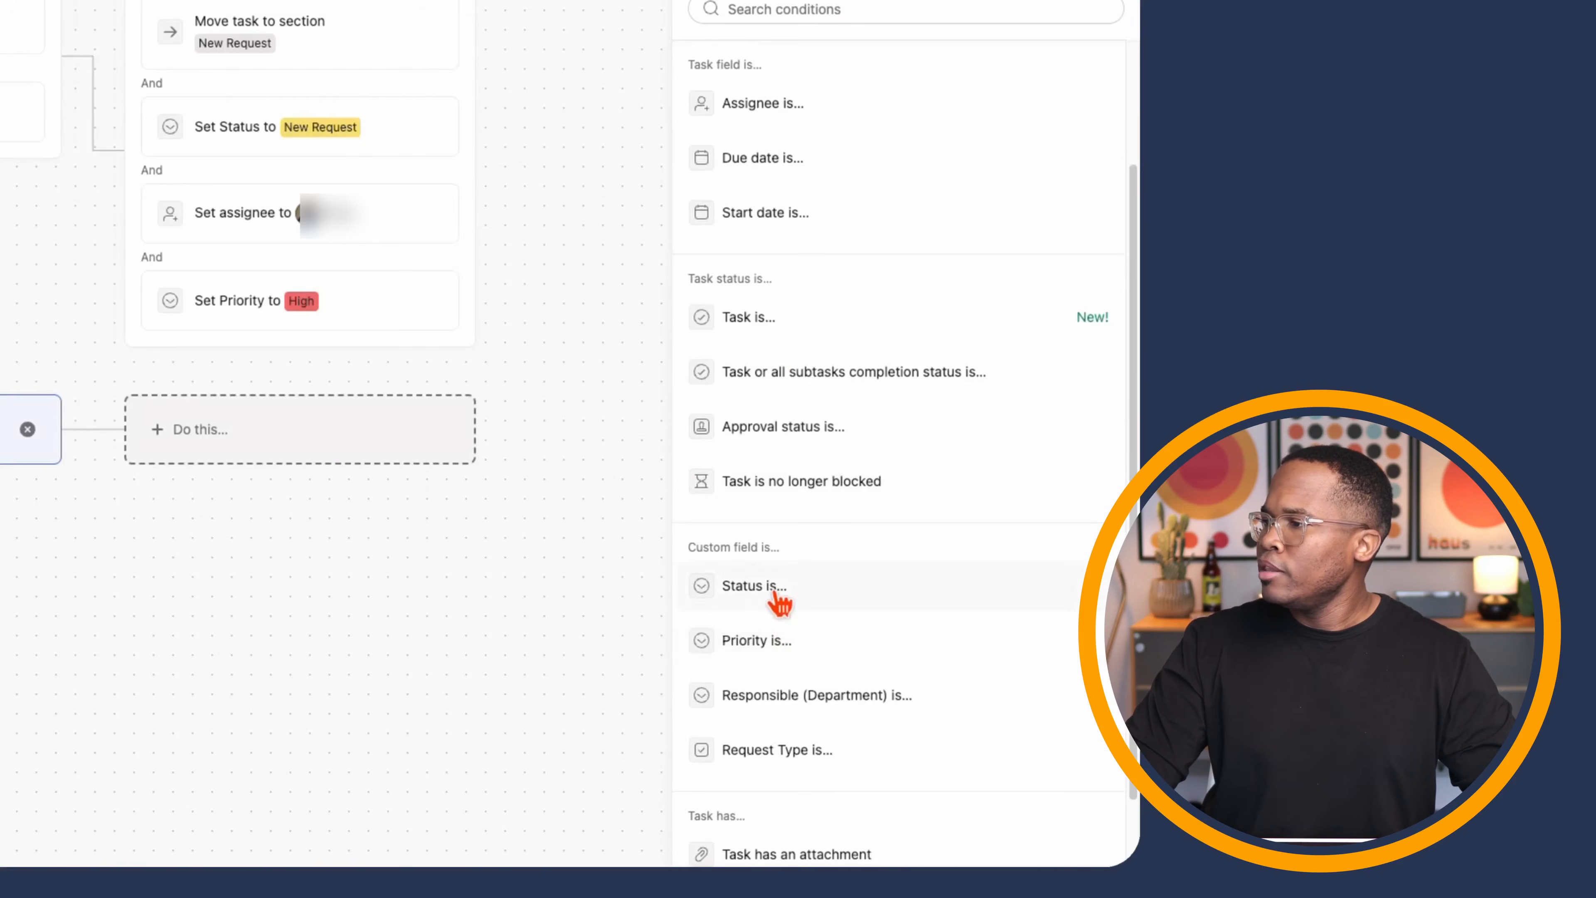
click(1124, 589)
click(788, 385)
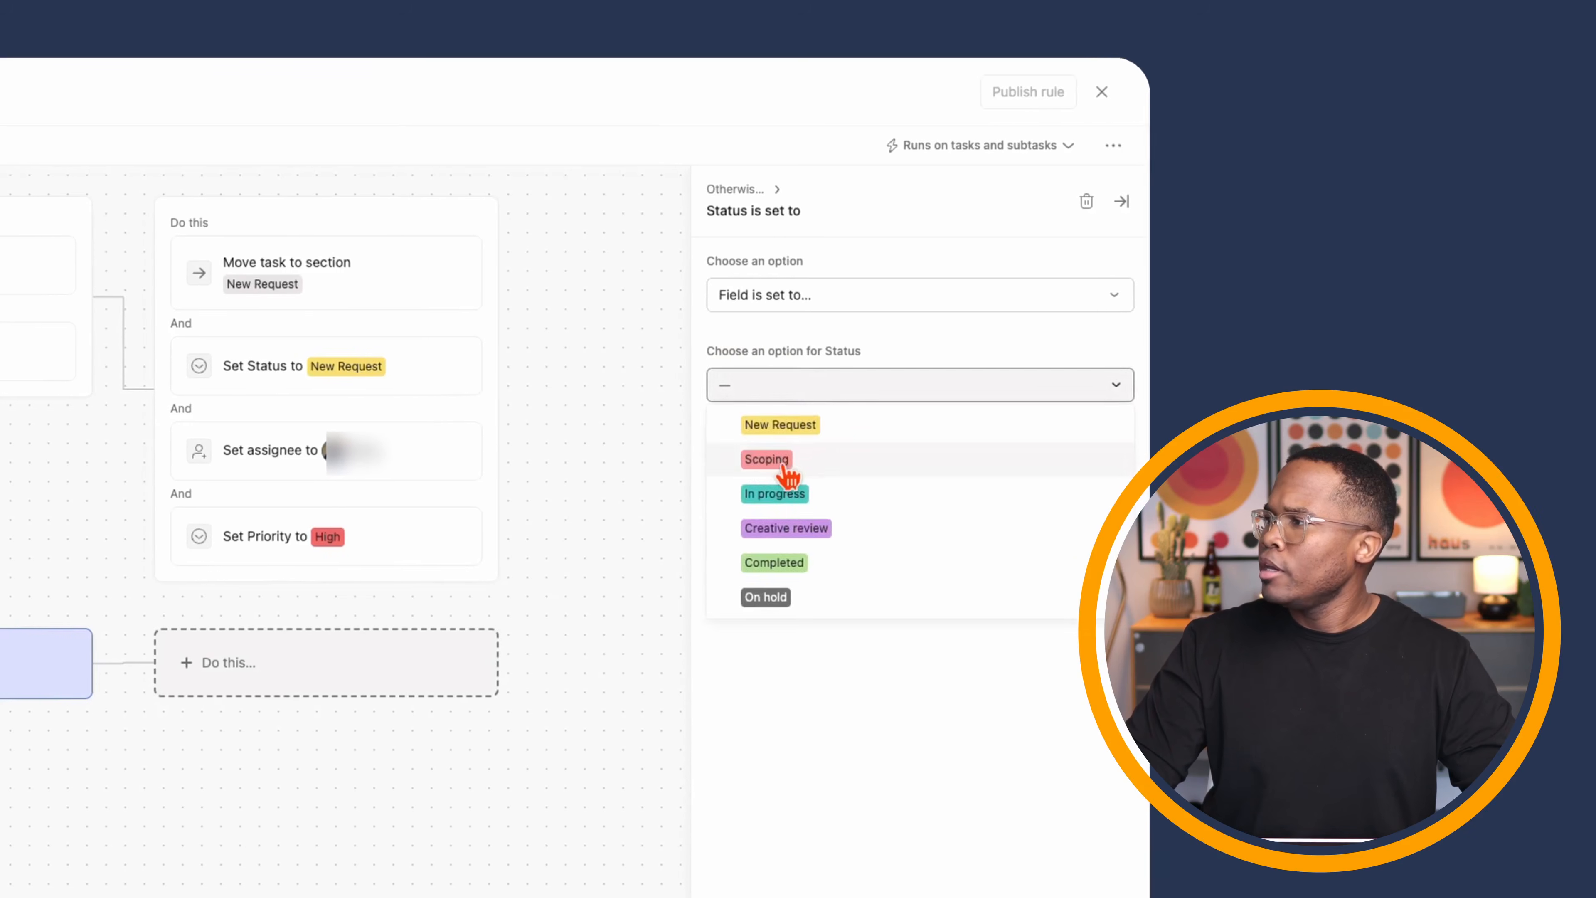
click(741, 460)
click(291, 665)
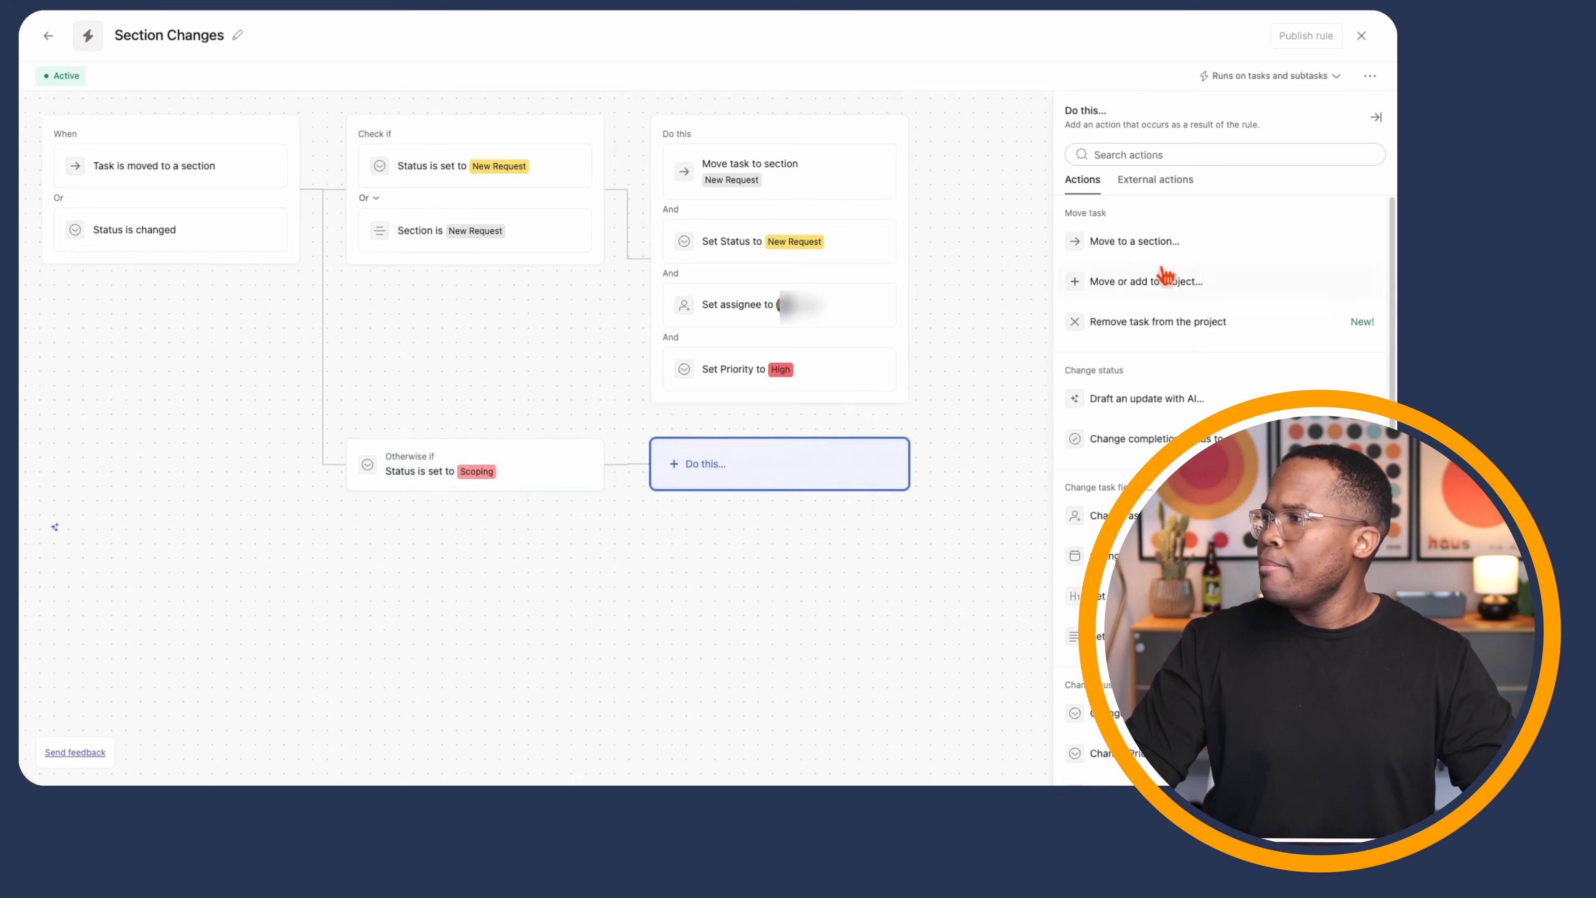
click(830, 378)
click(1148, 194)
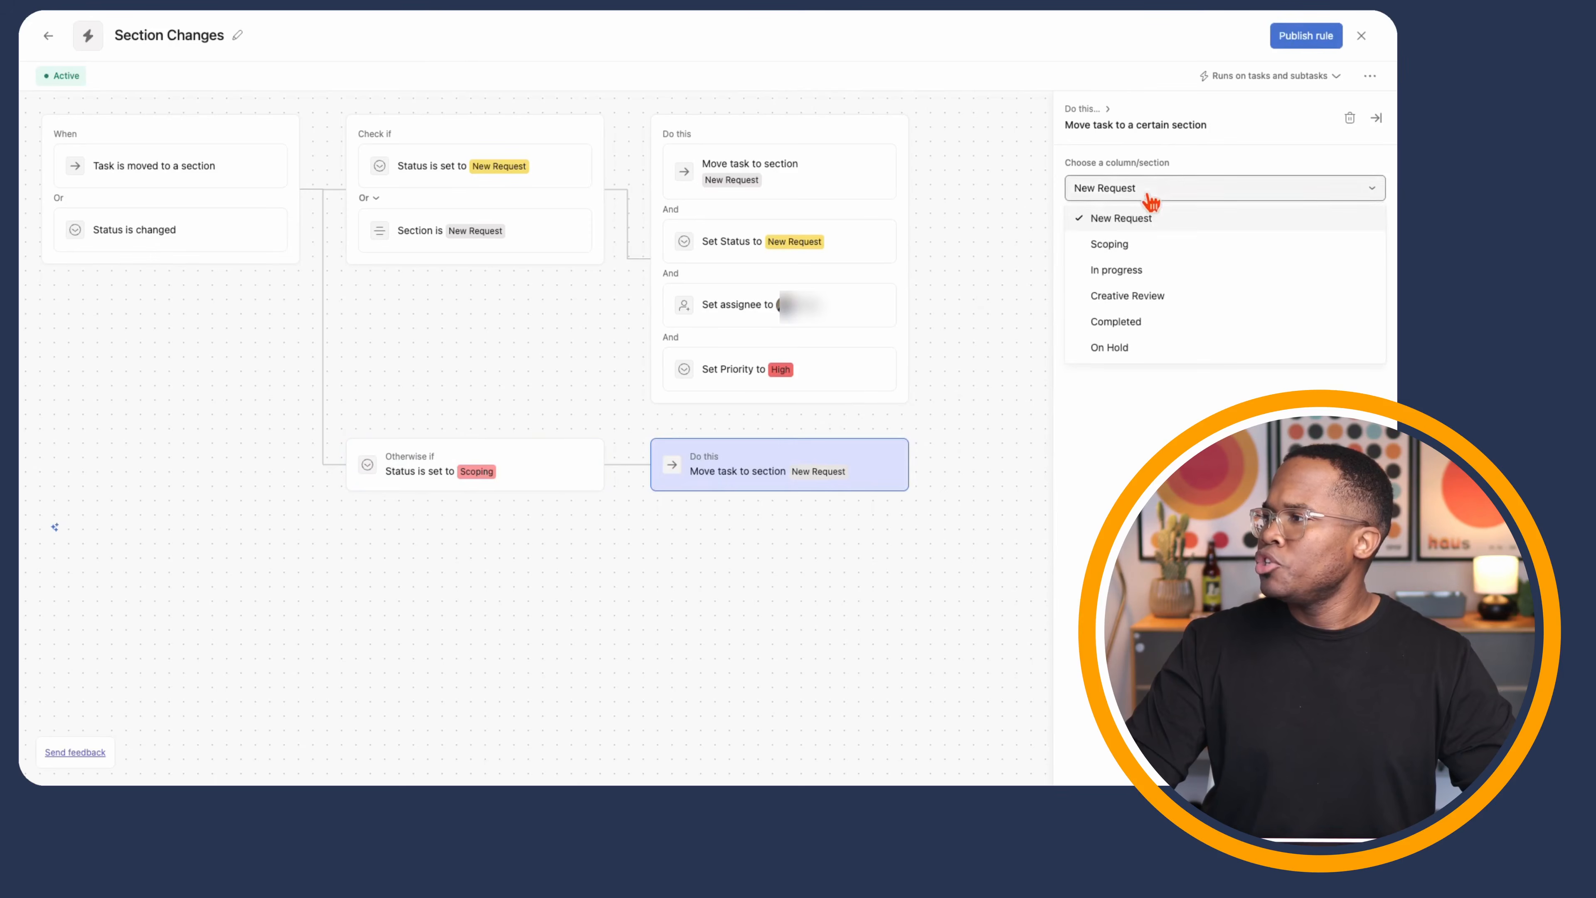
click(1140, 247)
- Add an Otherwise-if branch moving Status In progress tasks to In progress, then publish the rule
click(299, 190)
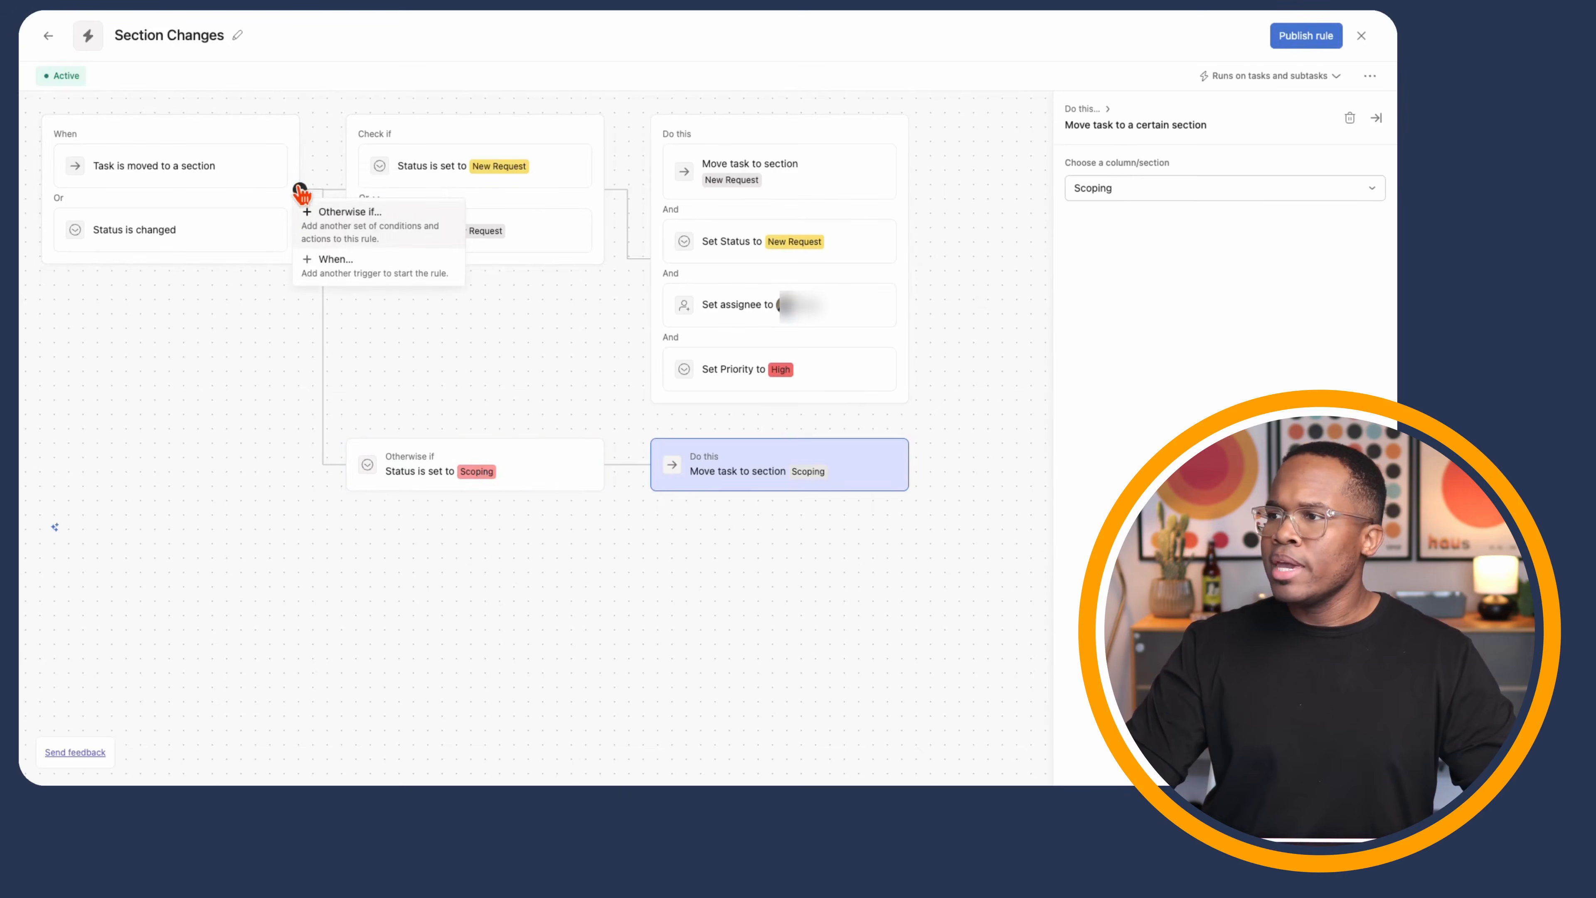
click(352, 213)
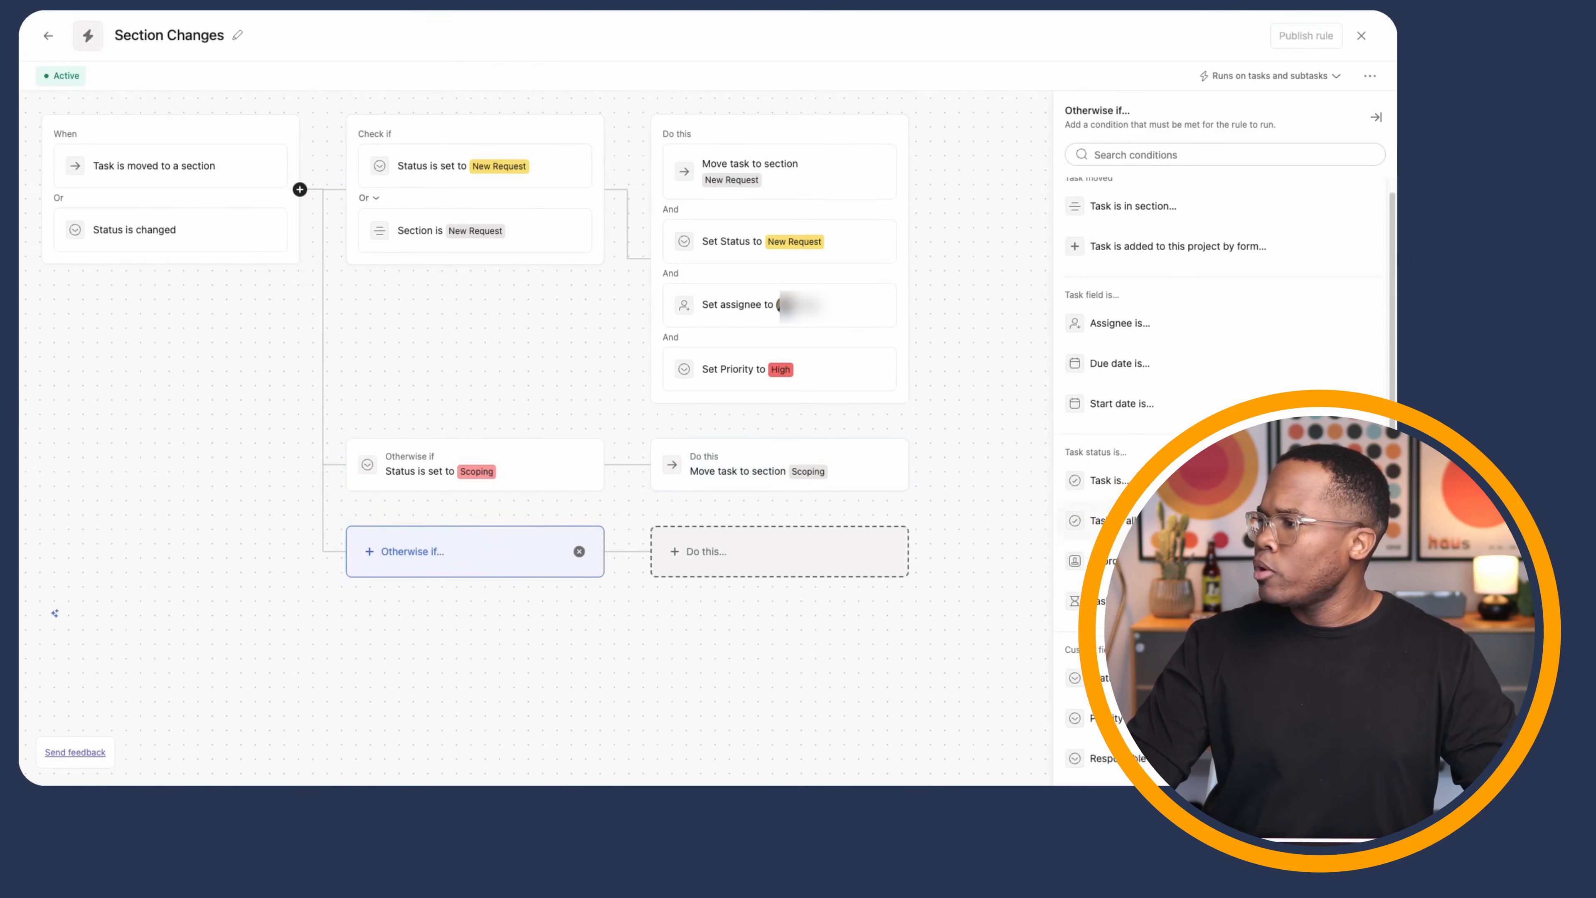
click(1106, 674)
click(1166, 259)
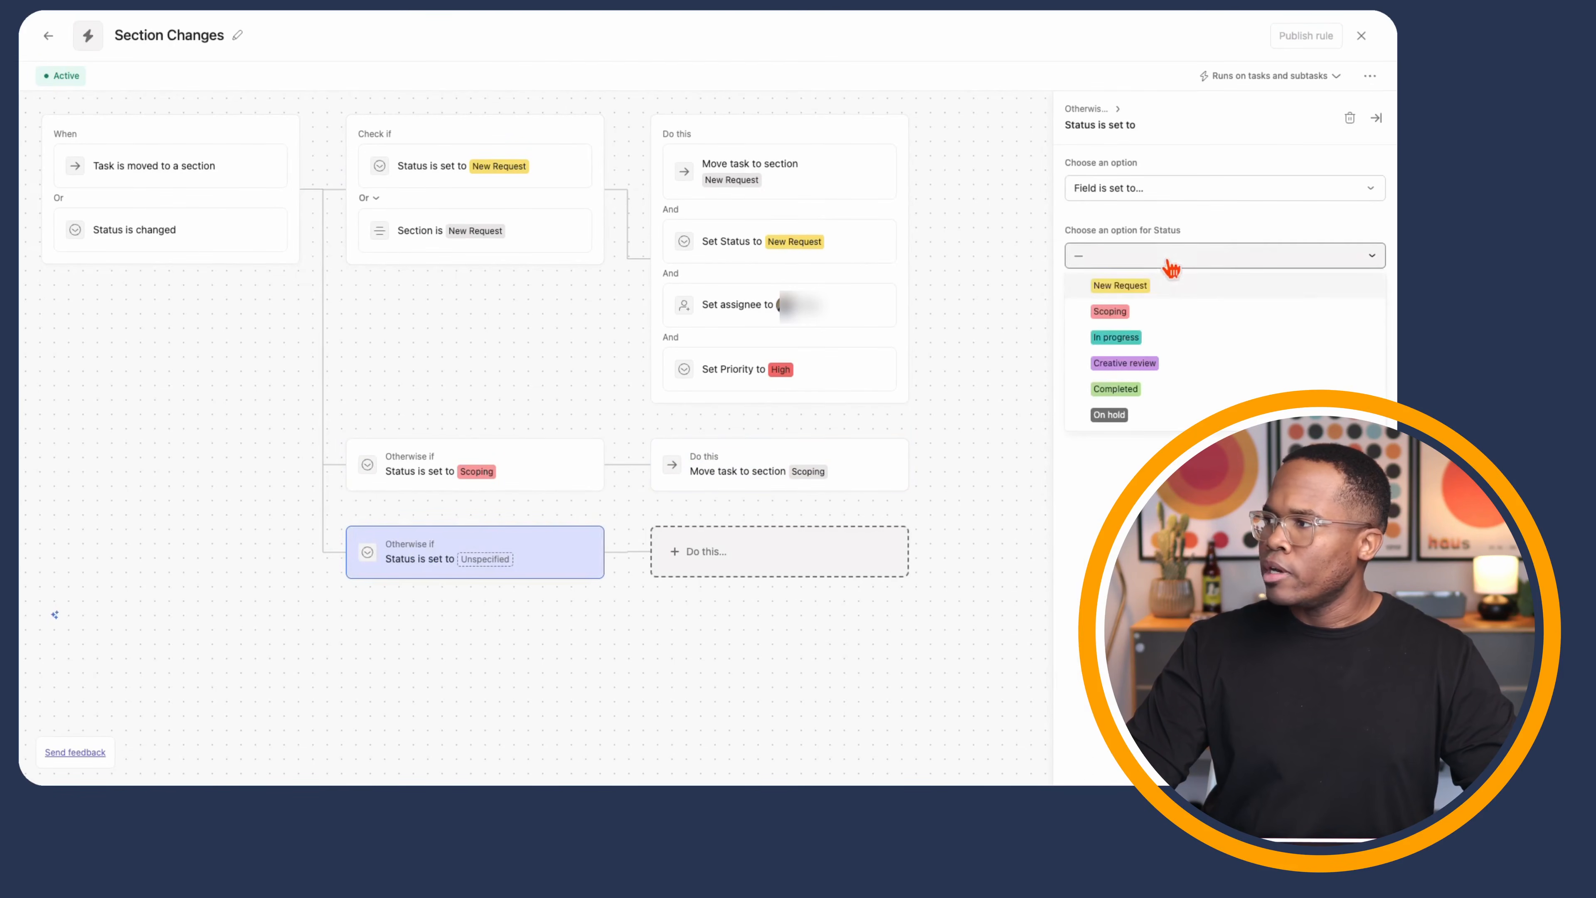
click(1128, 337)
click(741, 569)
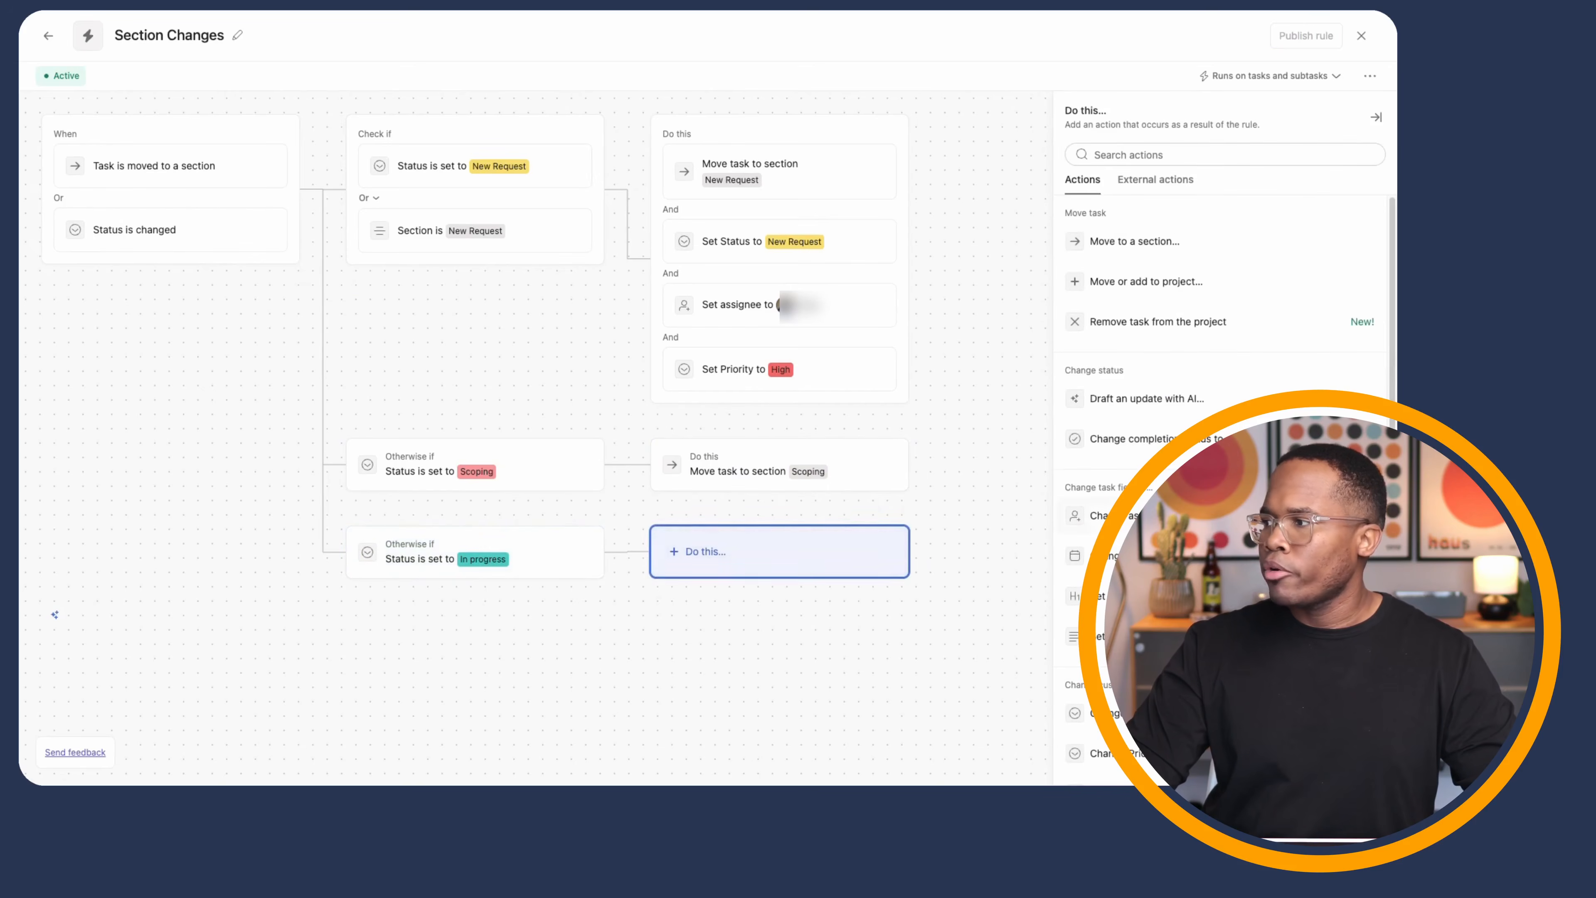
click(1149, 247)
click(1135, 196)
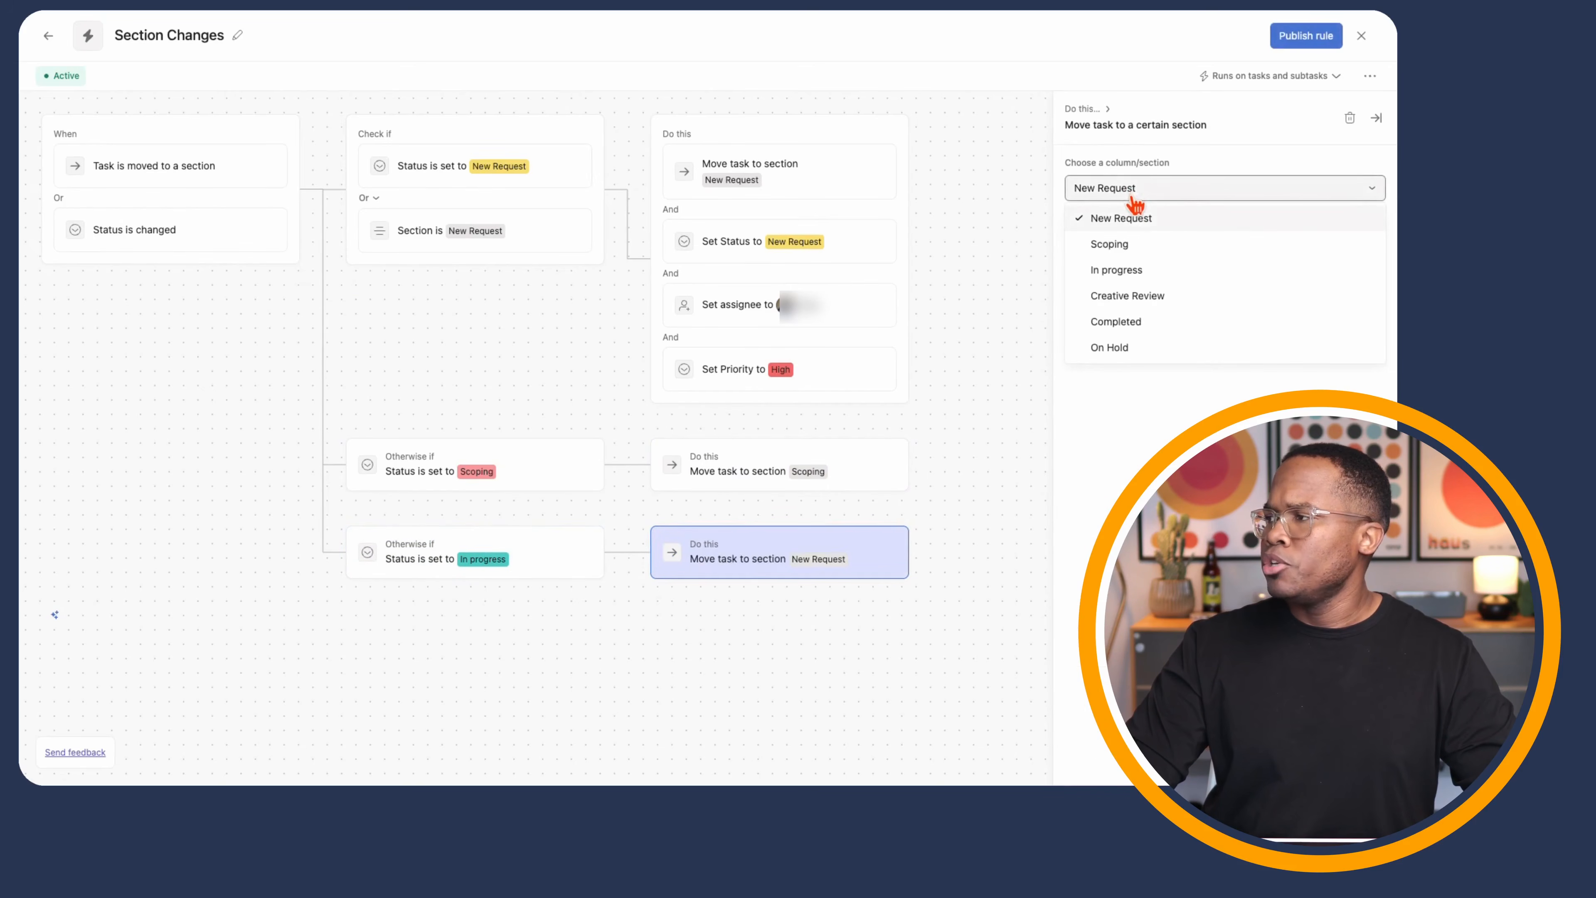
click(1125, 271)
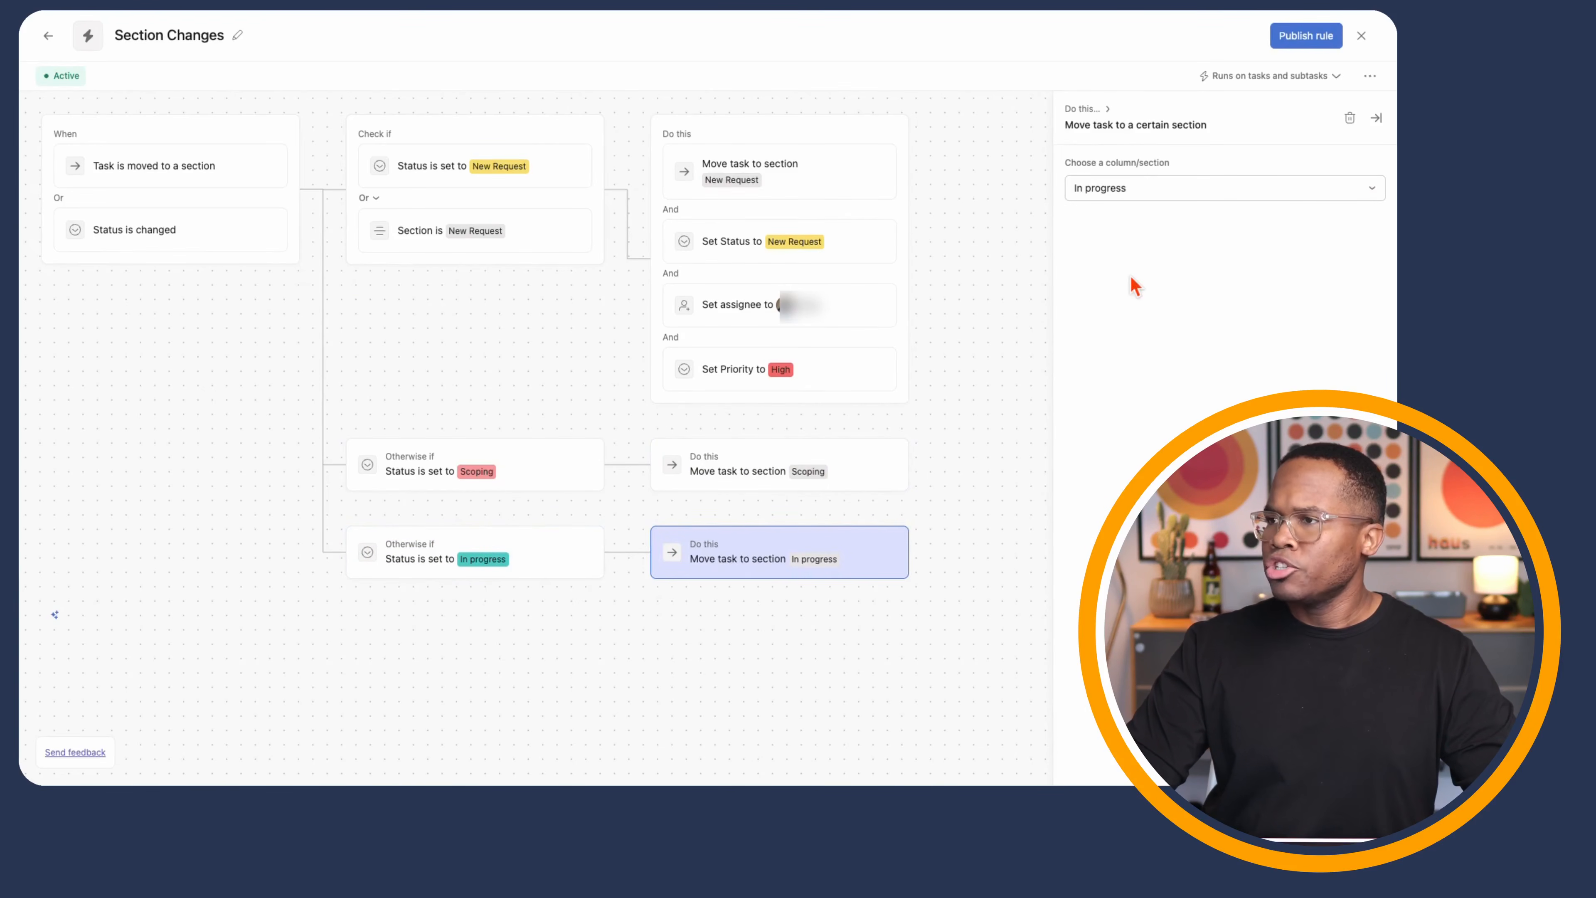
click(1295, 38)
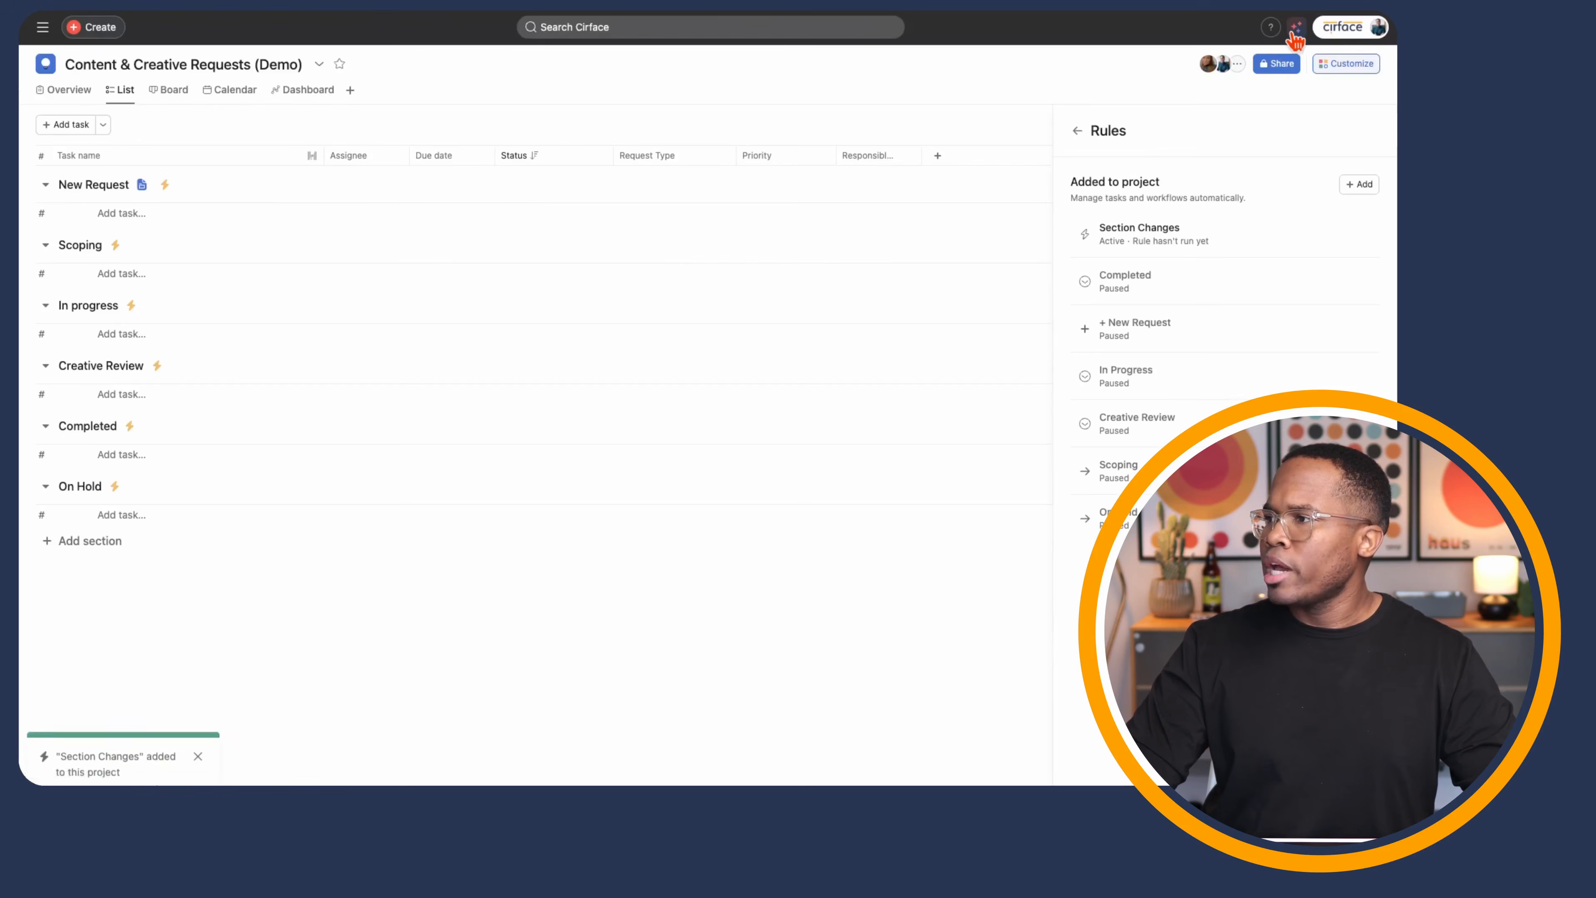
- Add a task named 'Task' under Completed and set its Status to New Request
click(119, 460)
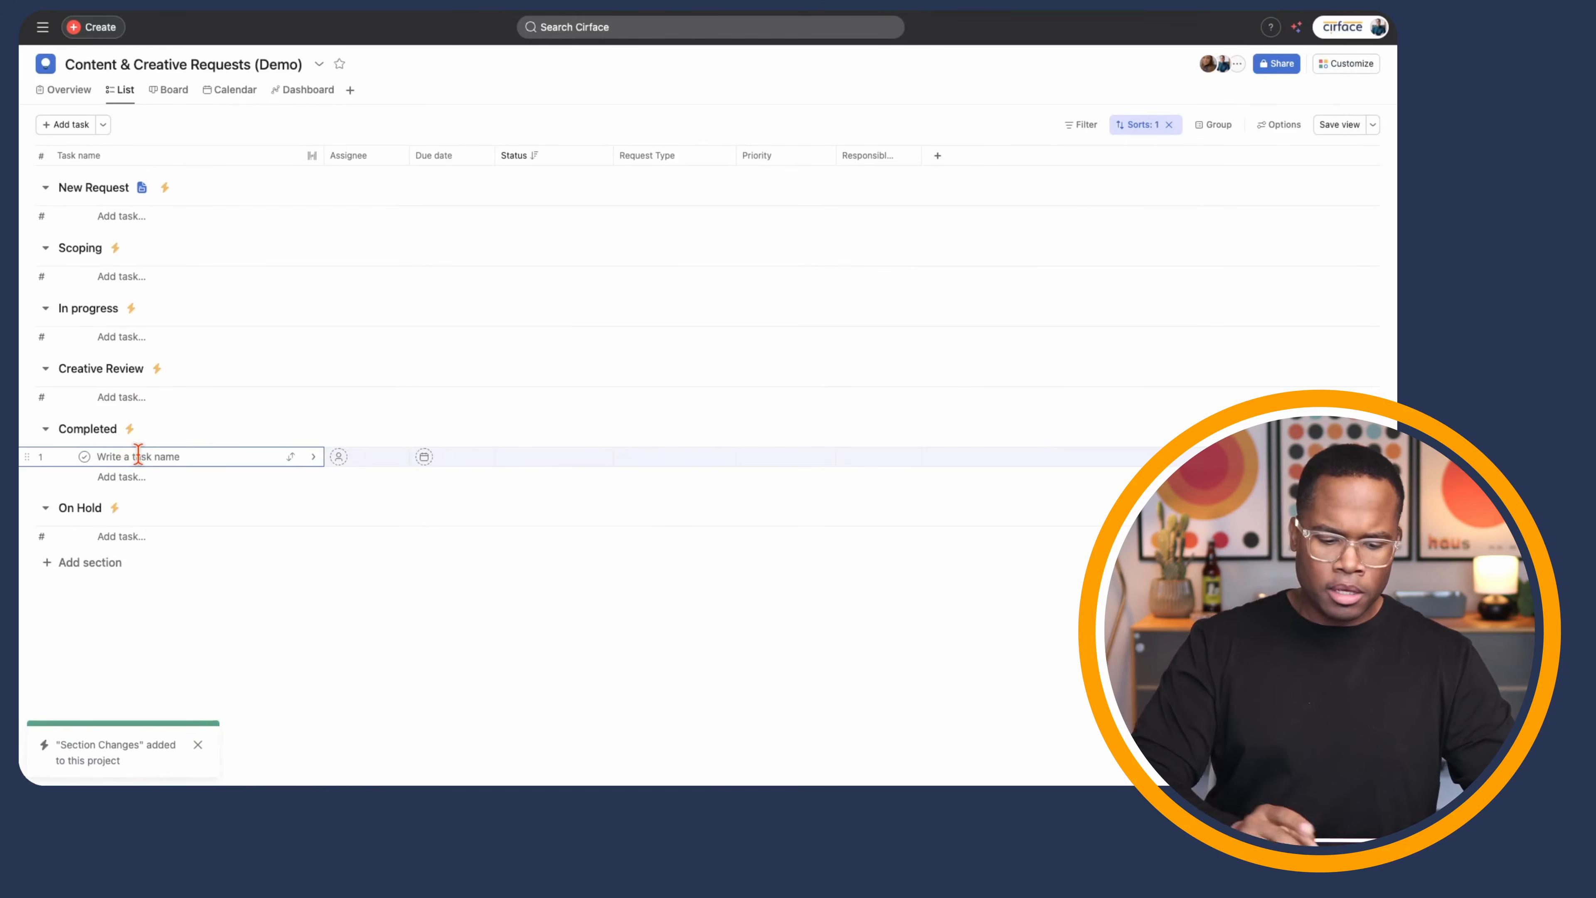
text(Task)
click(152, 641)
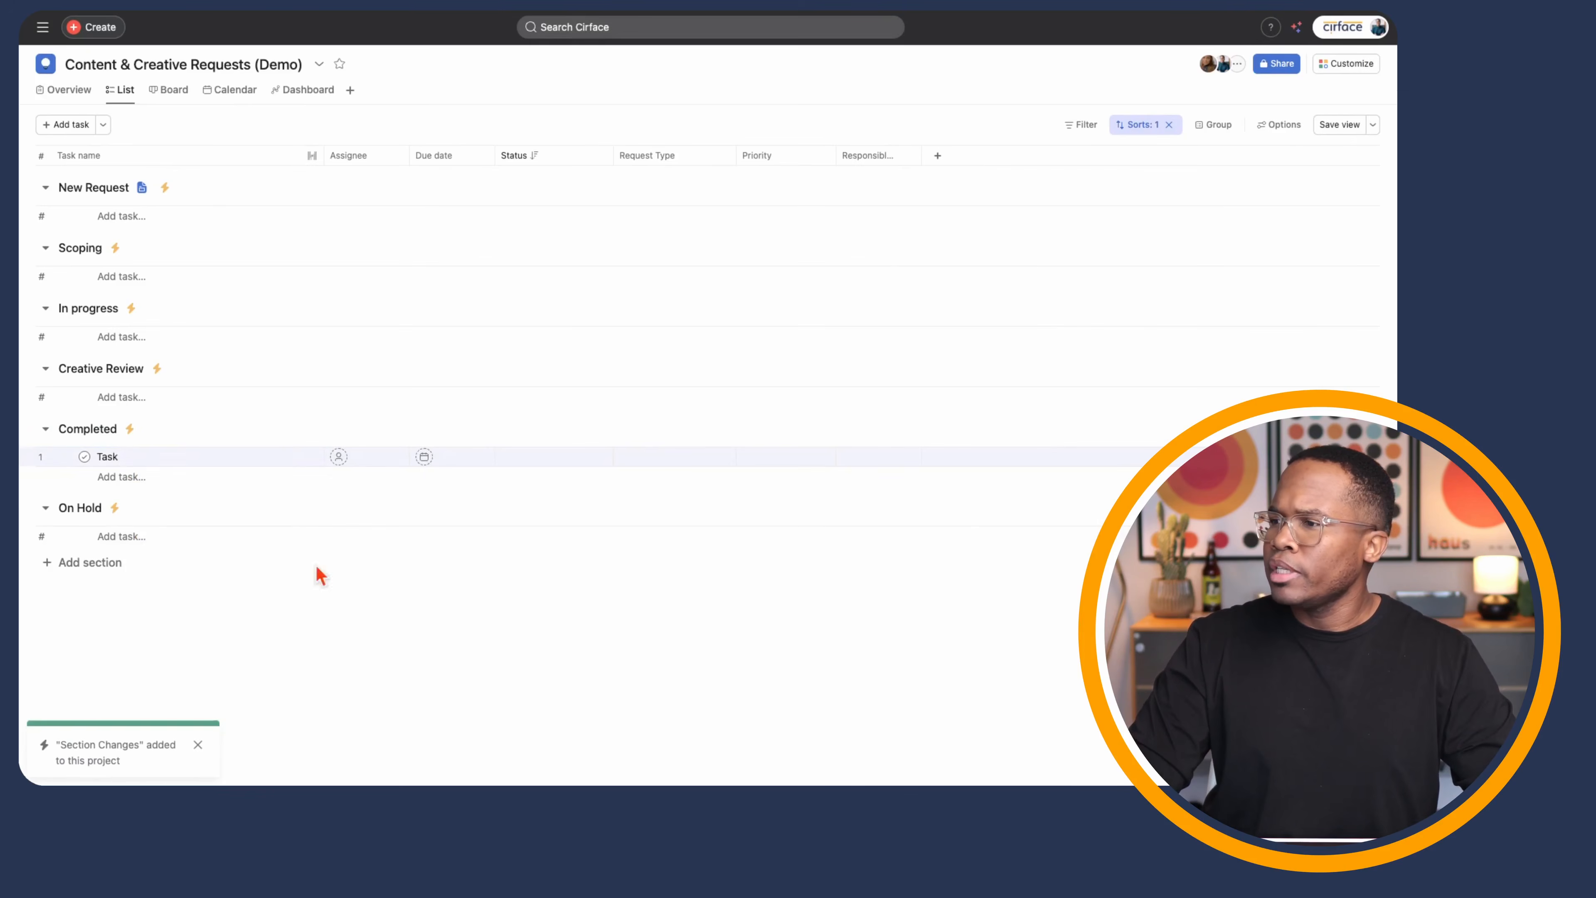
click(601, 463)
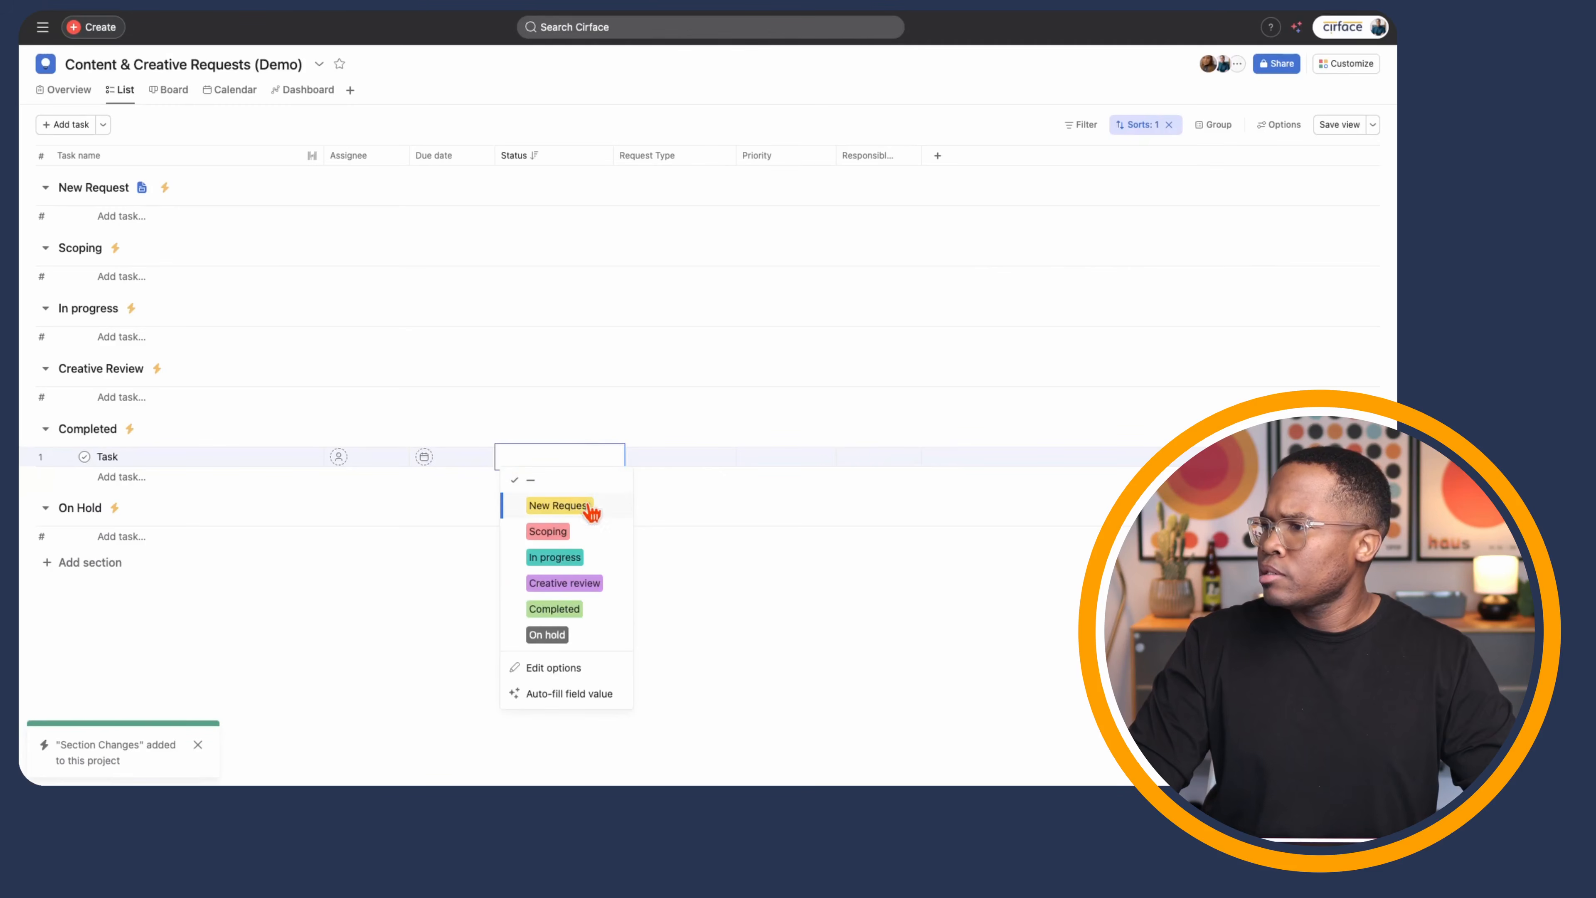
click(591, 511)
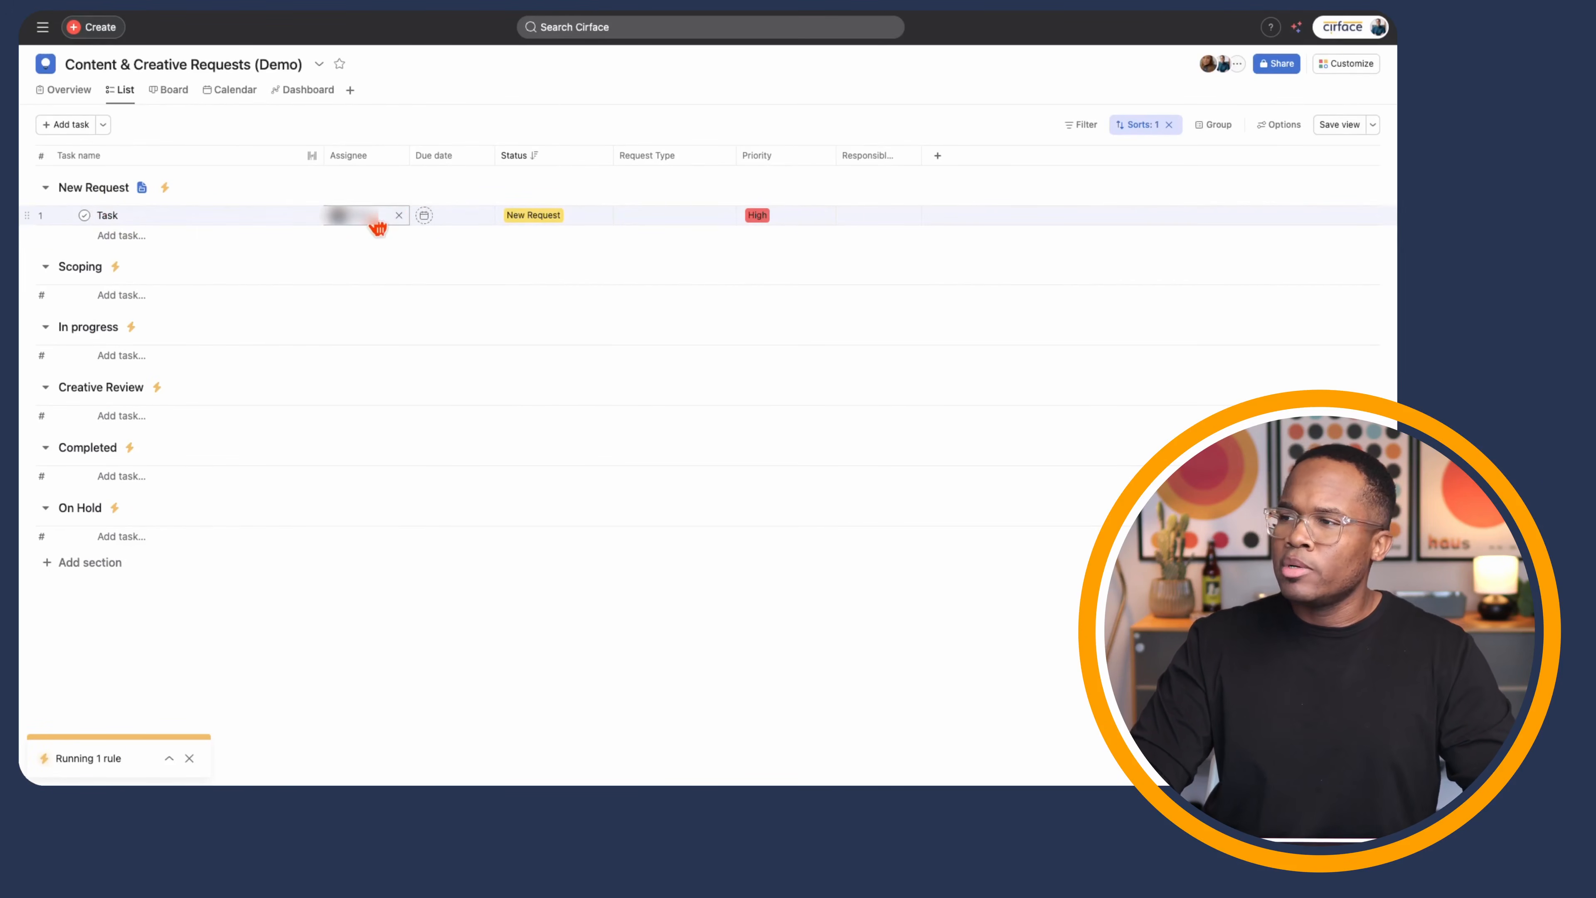
mouse_move(378, 226)
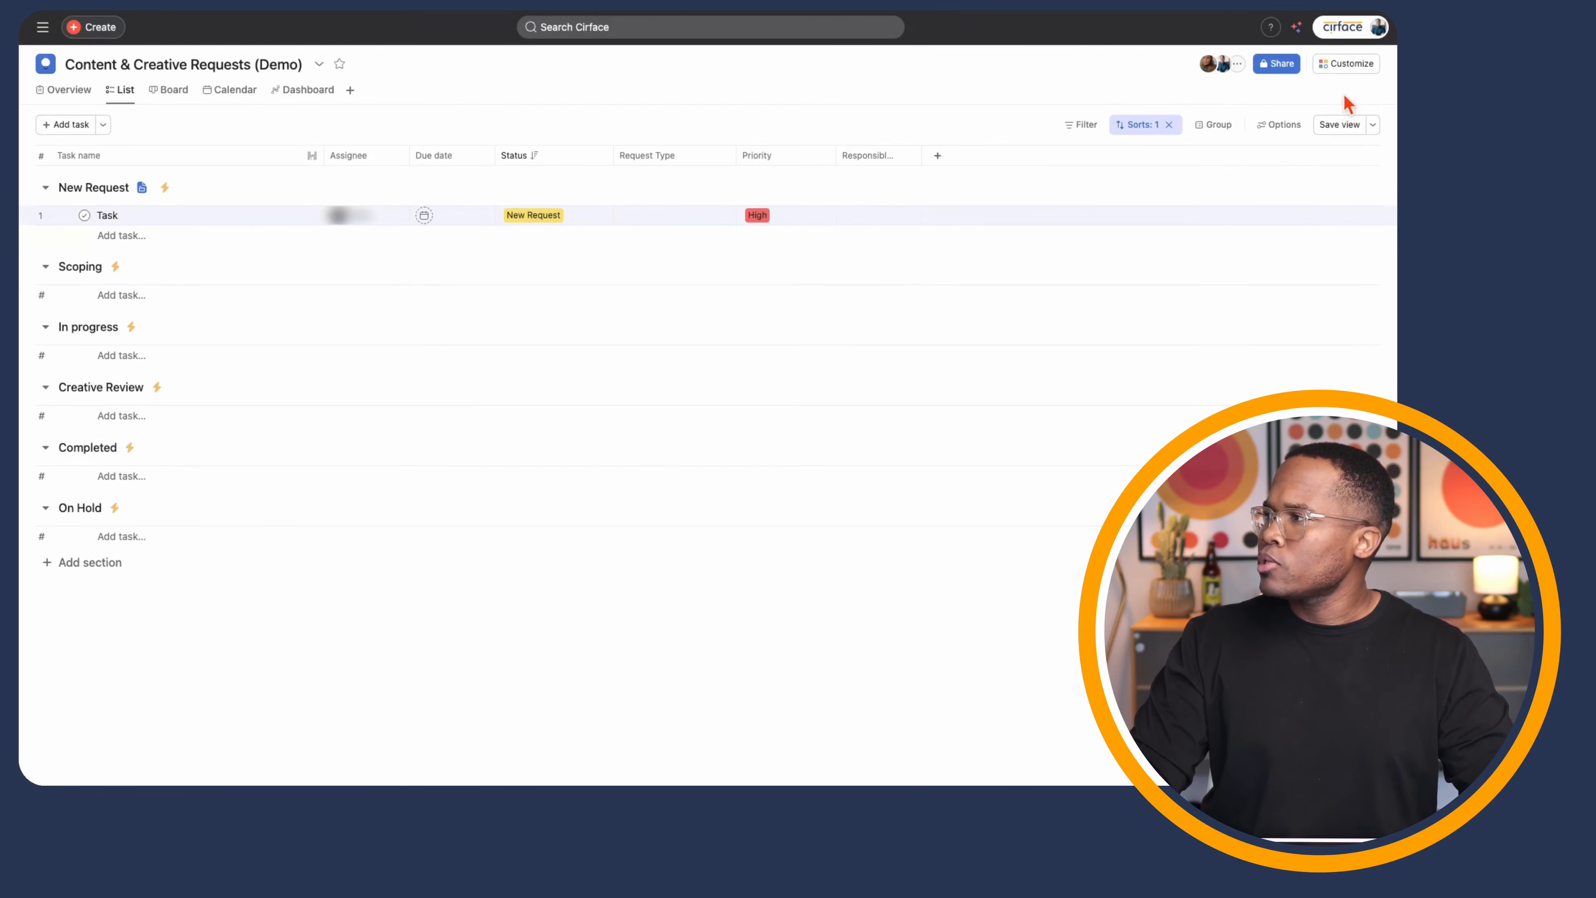
- Reopen the Section Changes rule and add an Otherwise-if branch for Status Completed
click(1368, 65)
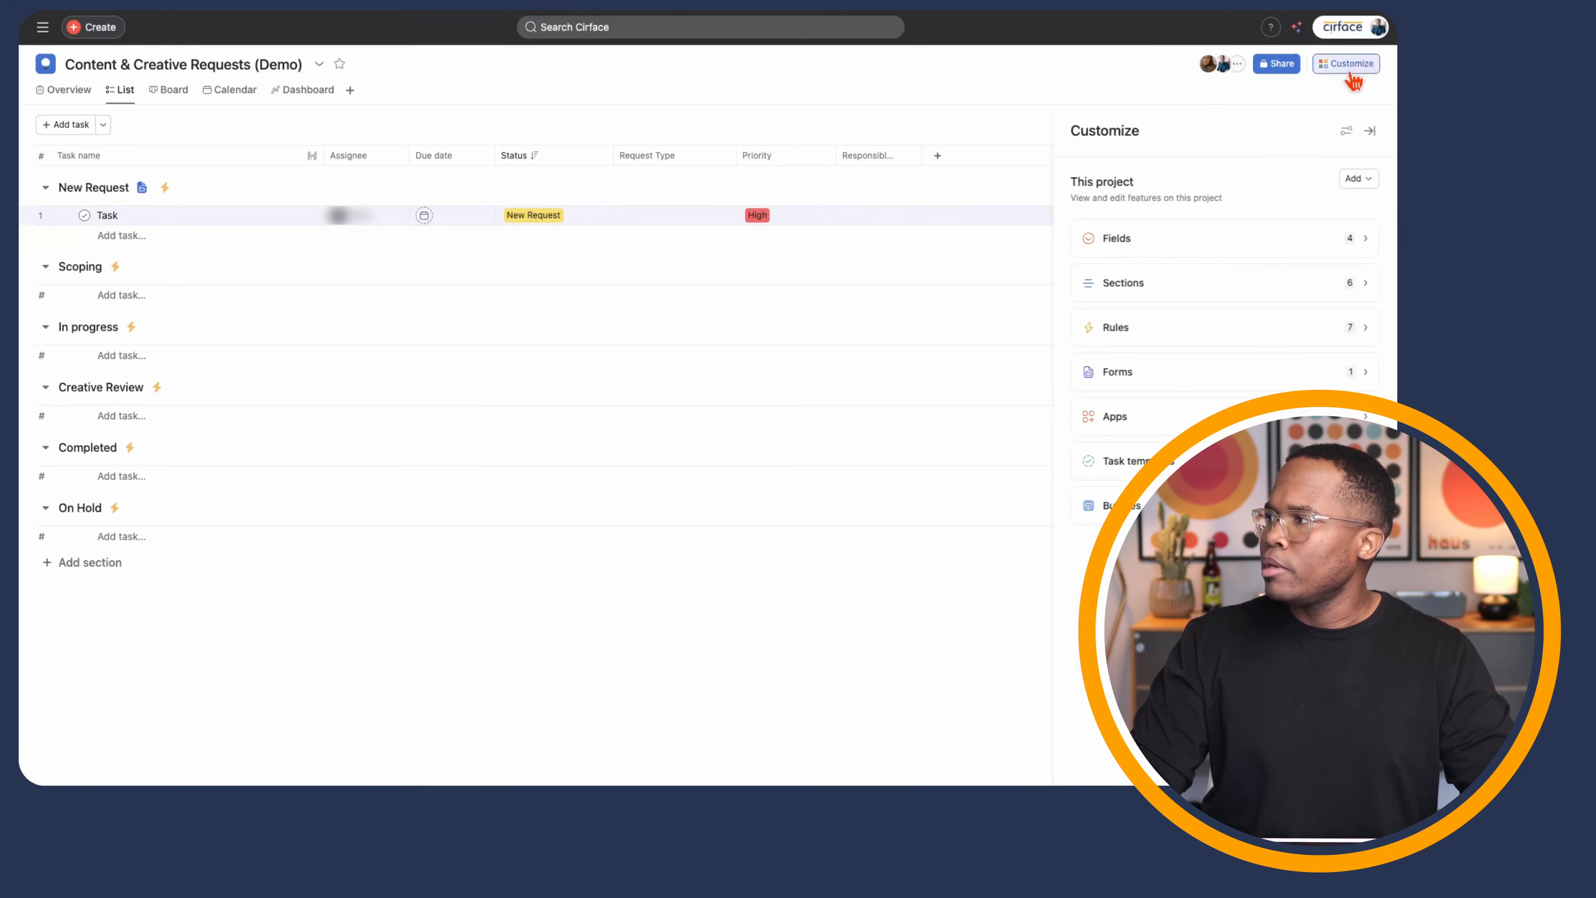
click(1248, 326)
click(1260, 238)
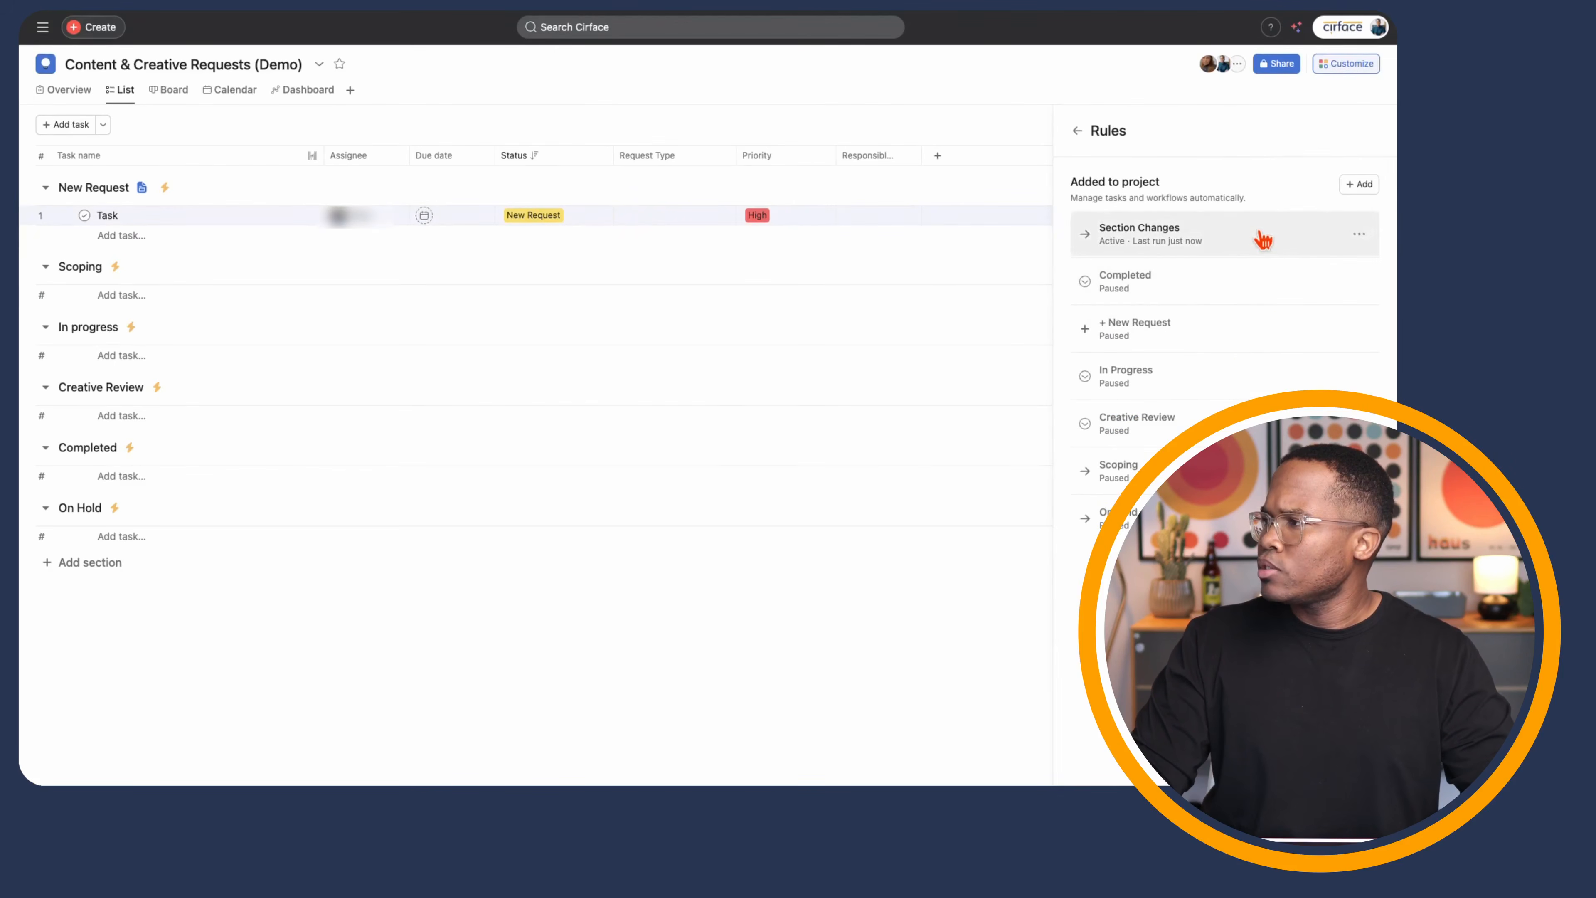
click(300, 190)
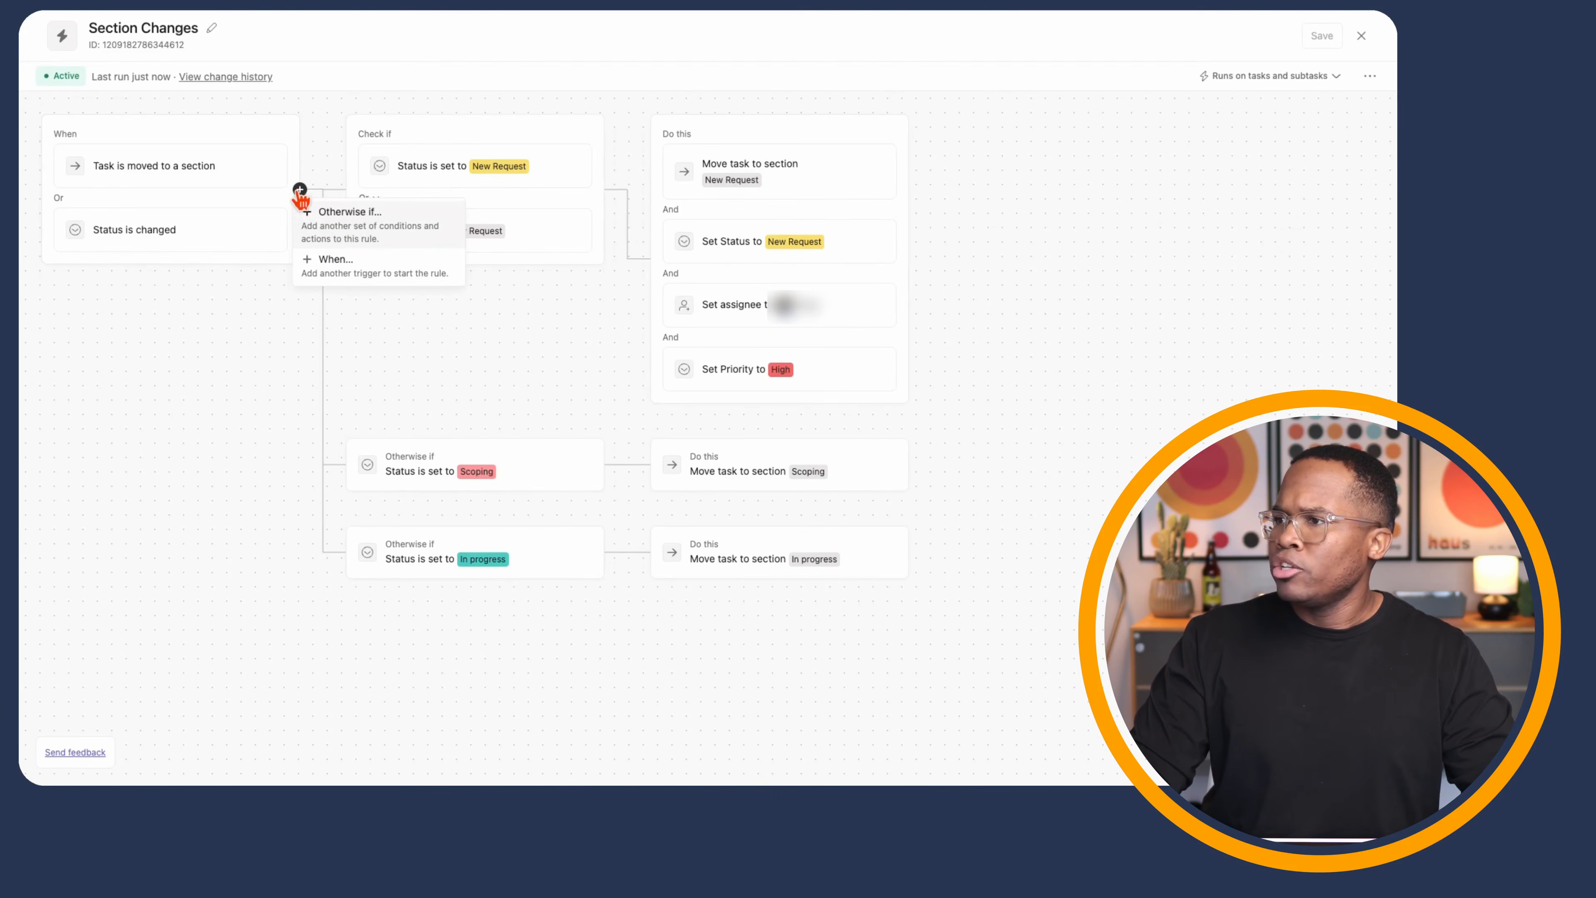
click(339, 235)
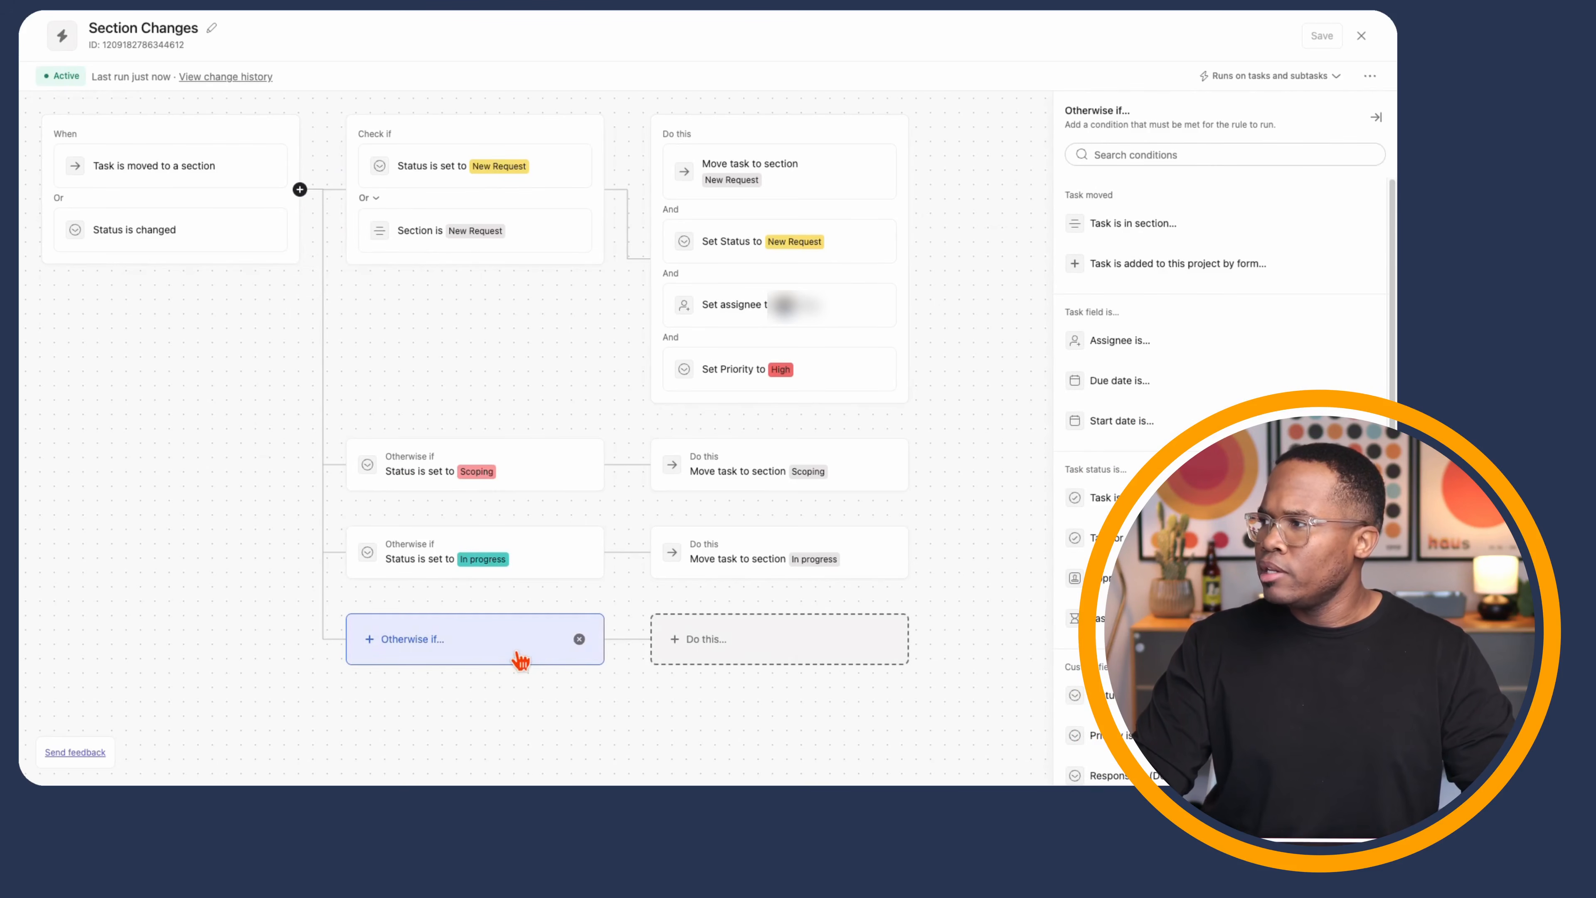
scroll(1196, 572, down, 3)
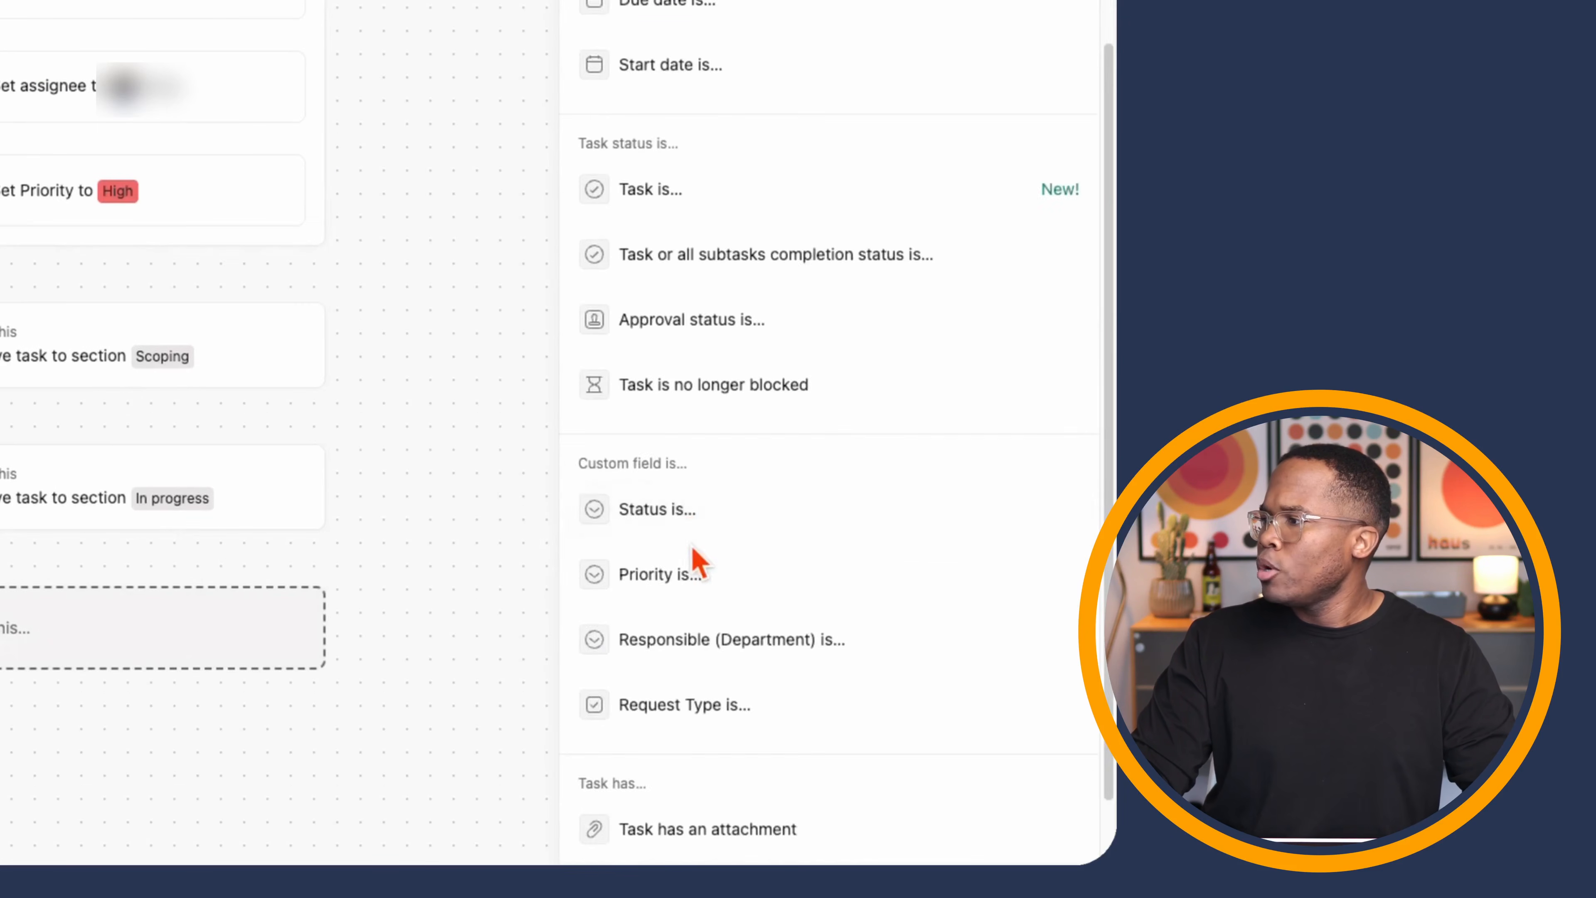
click(1140, 592)
click(678, 9)
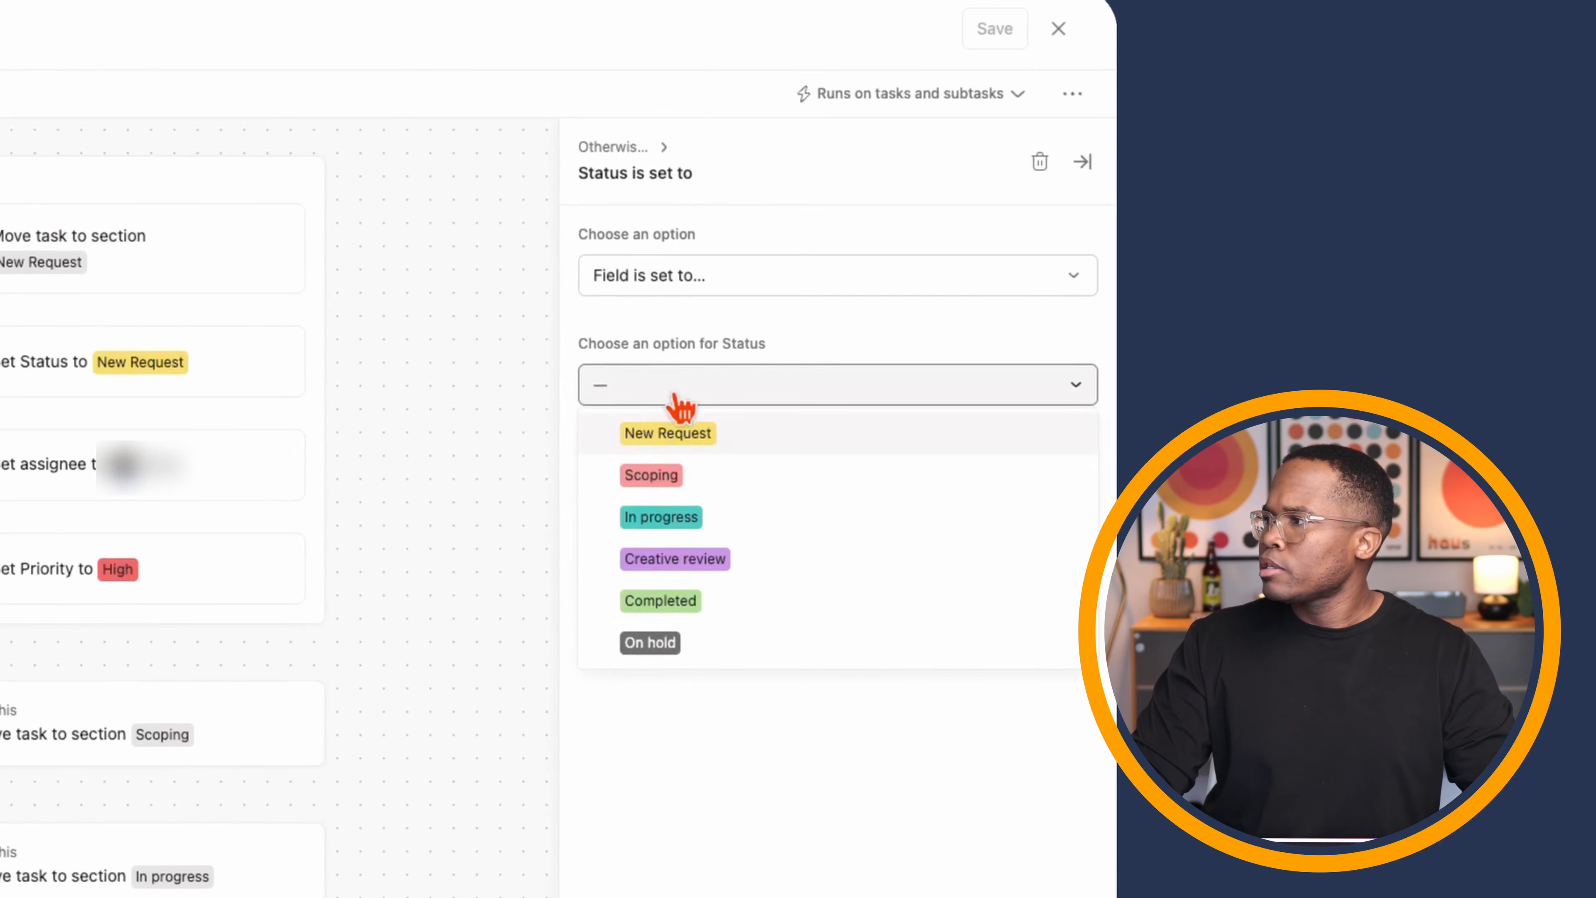
click(666, 617)
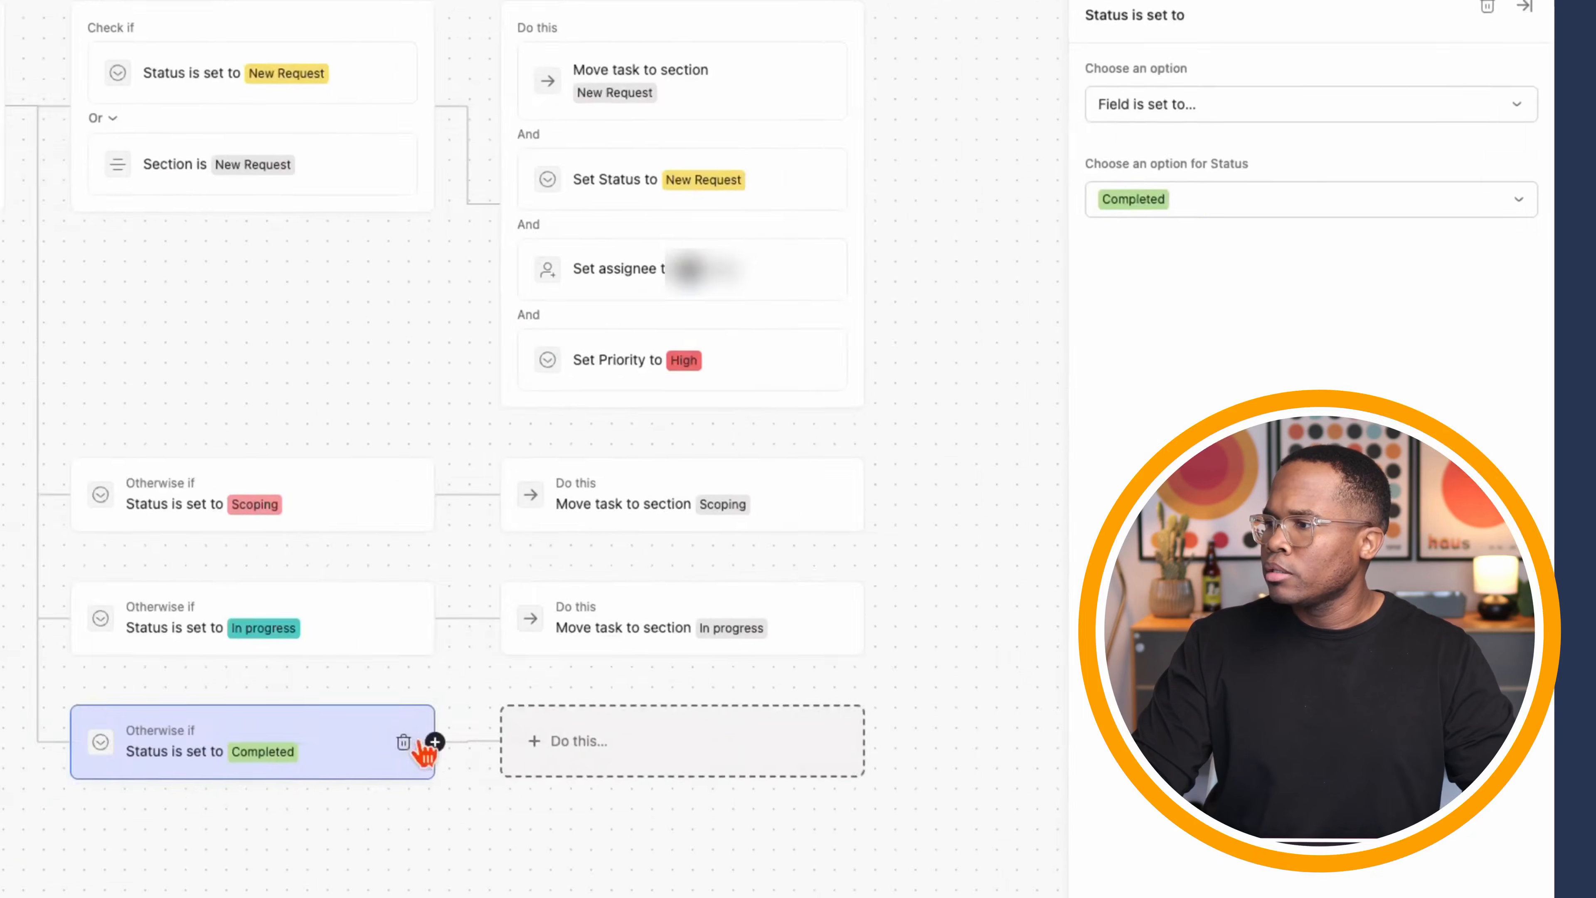
- Add an Or condition so the branch also matches tasks marked complete
click(588, 752)
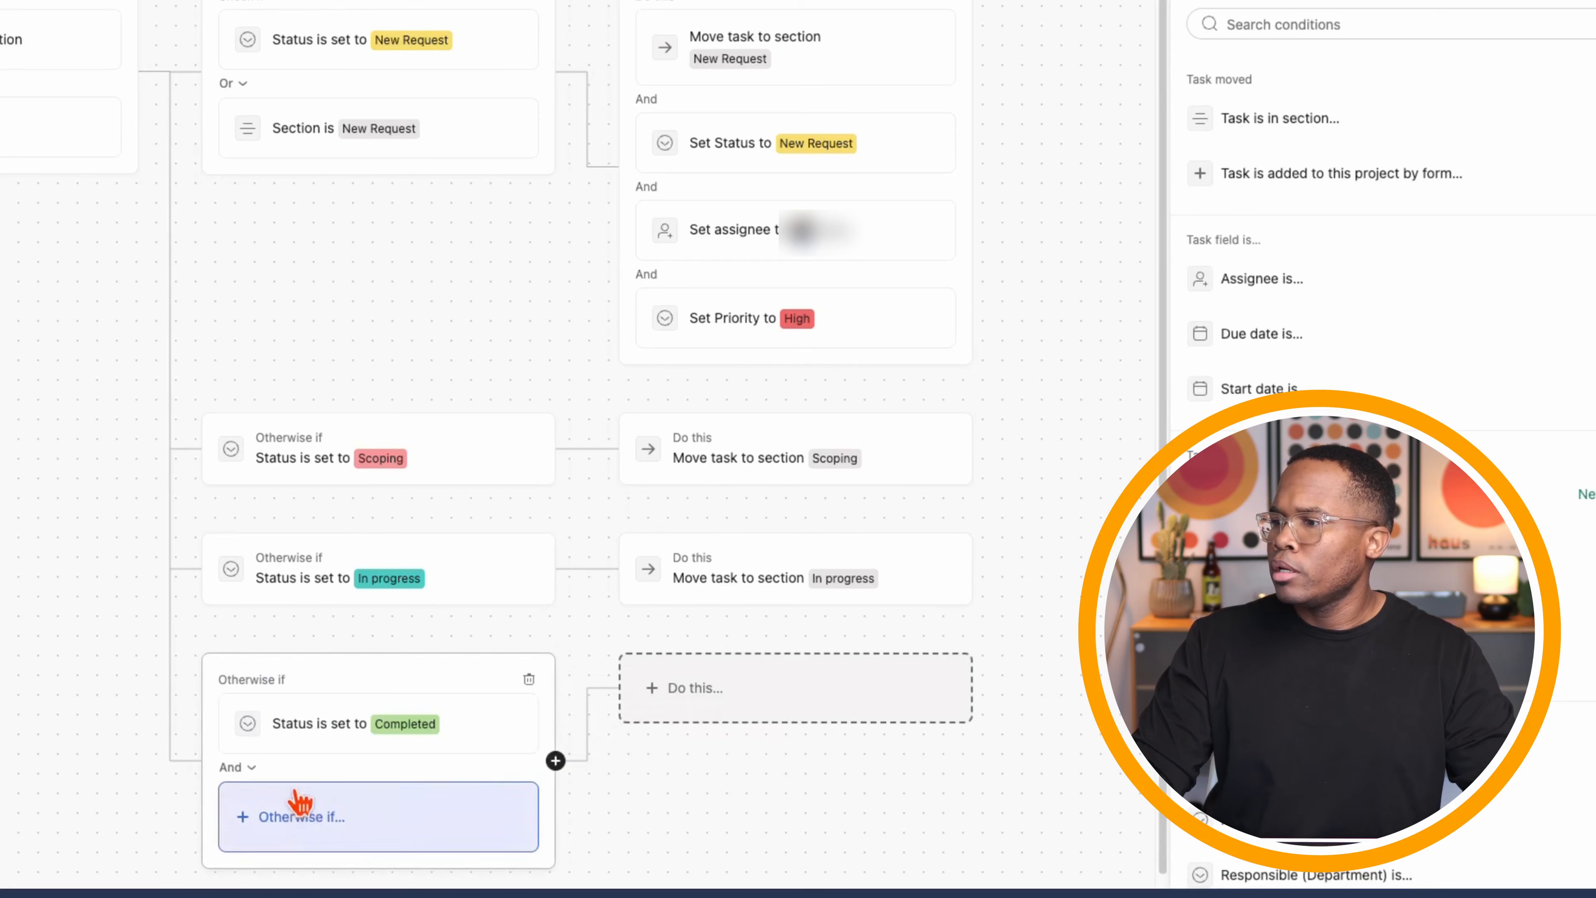
click(234, 768)
click(258, 837)
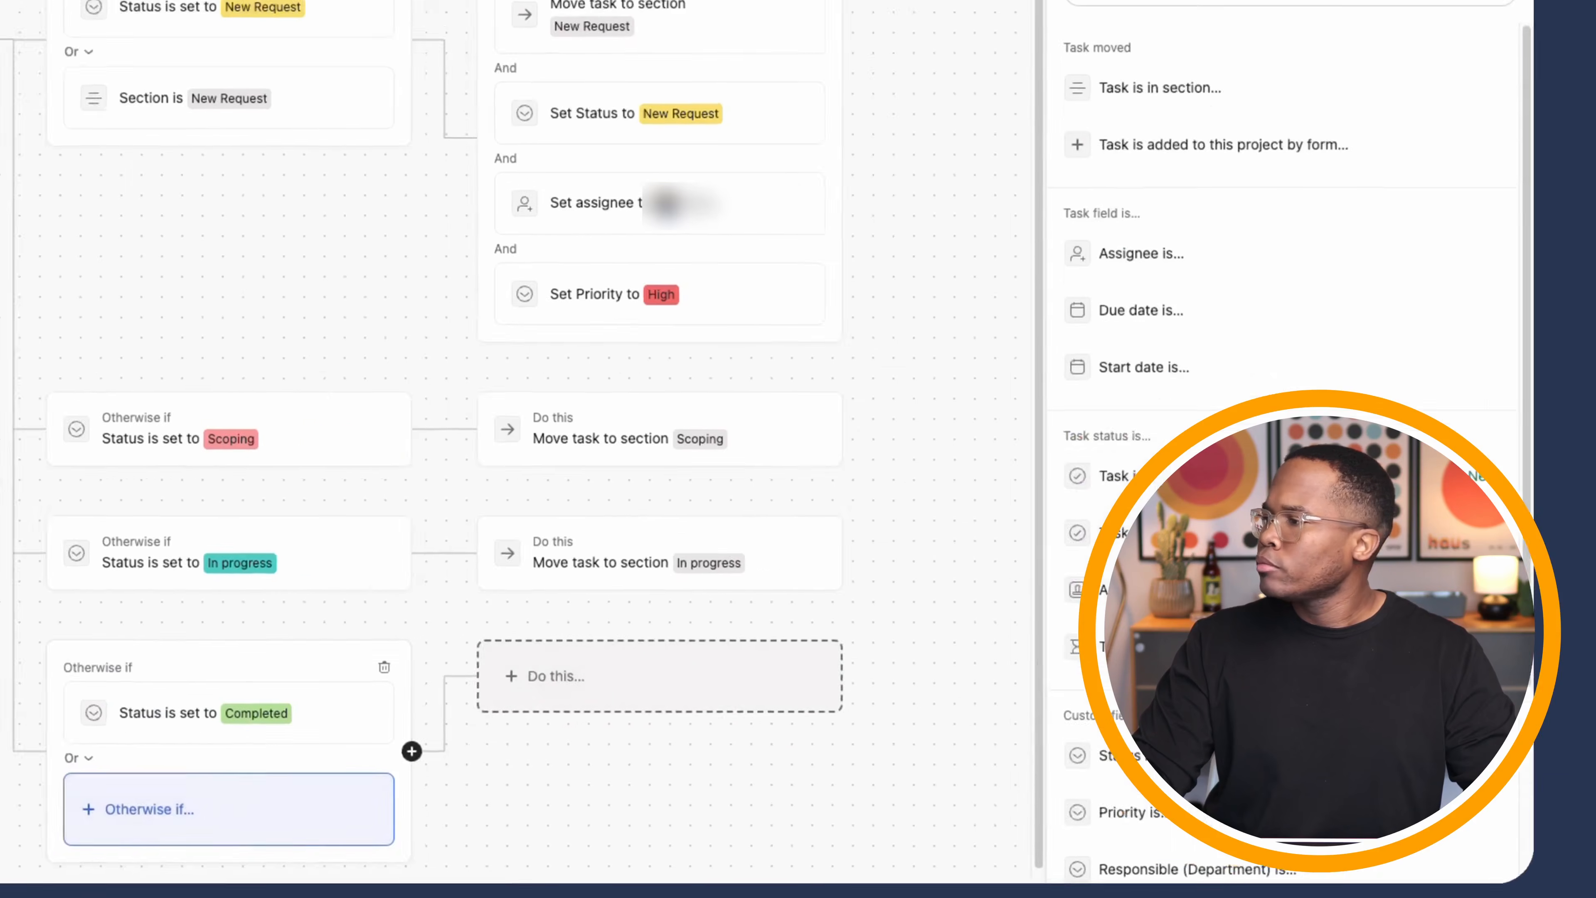
scroll(829, 427, down, 2)
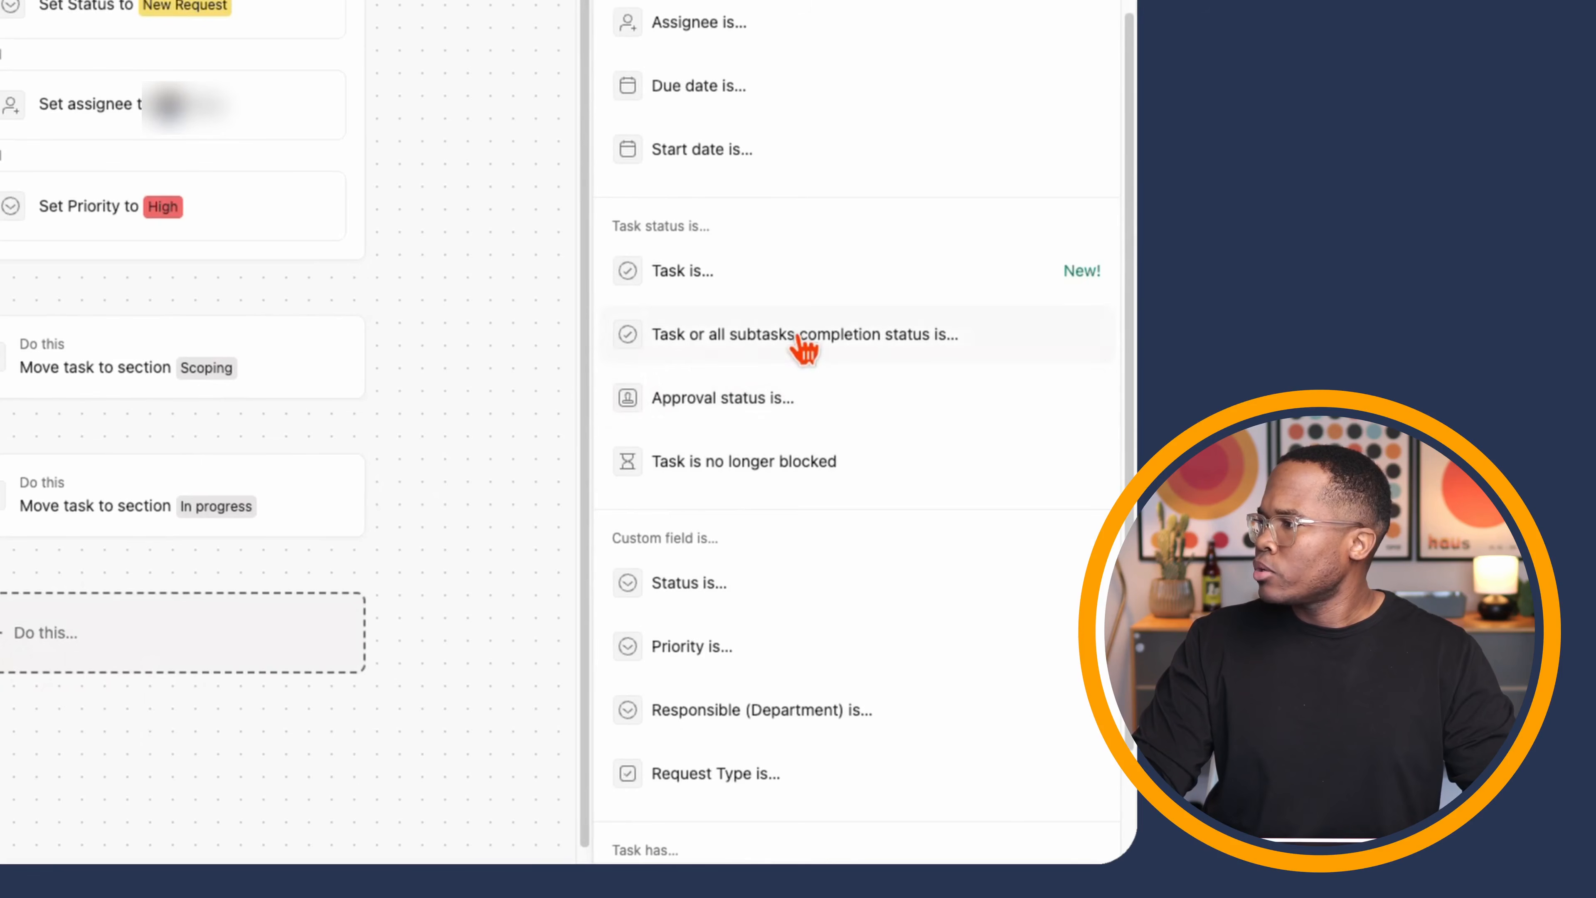
click(801, 337)
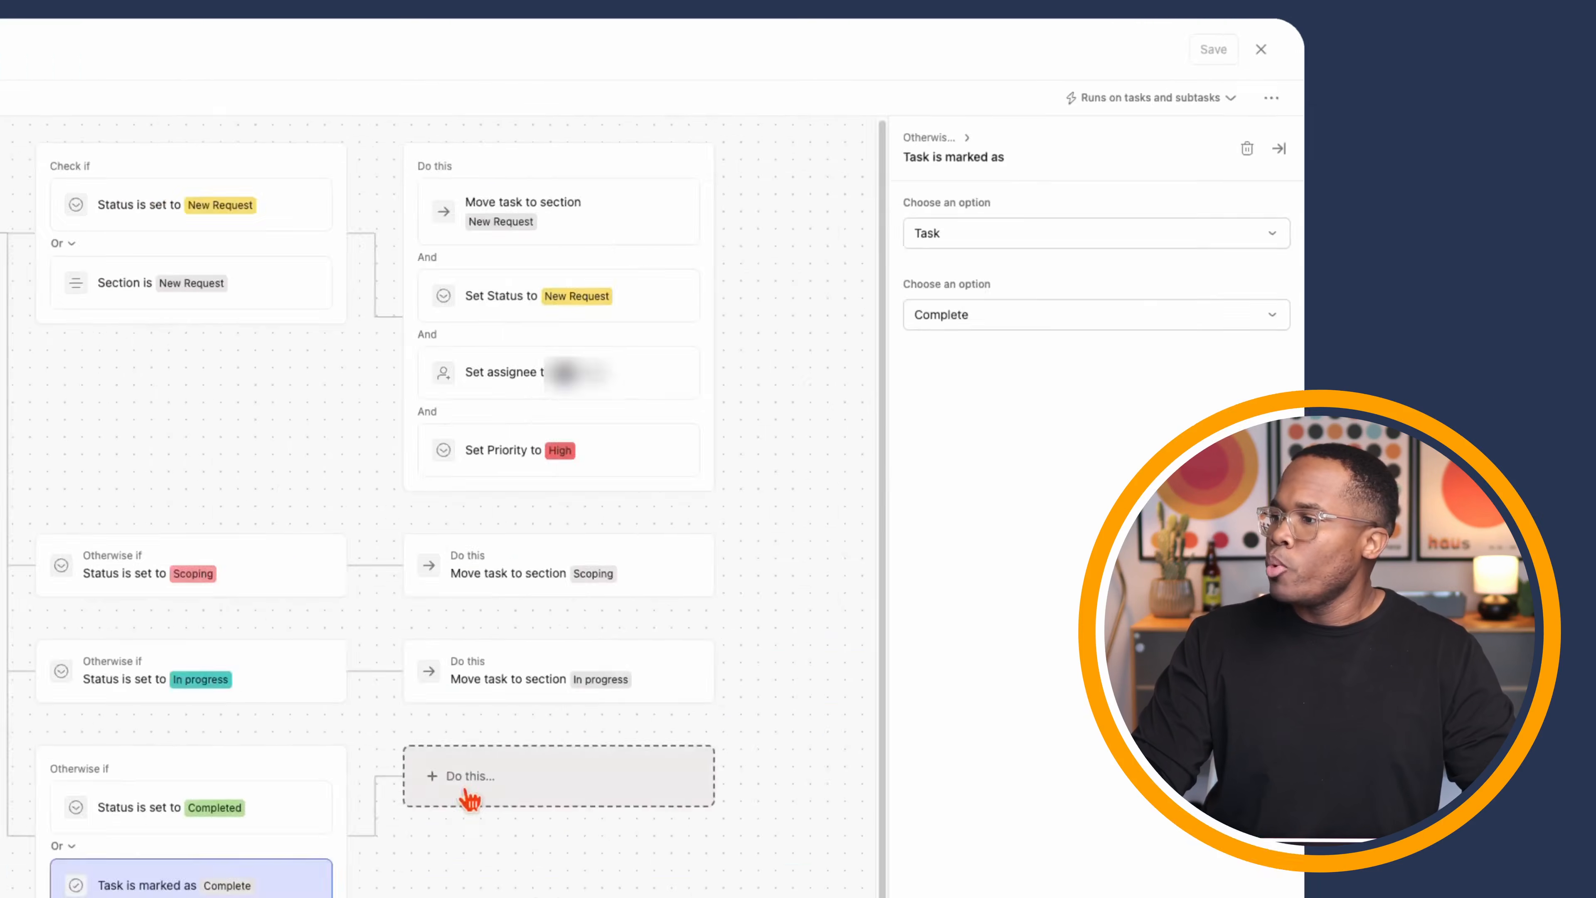
- Add actions moving the task to Completed and setting Status to Completed, then save the rule
click(468, 796)
click(1018, 316)
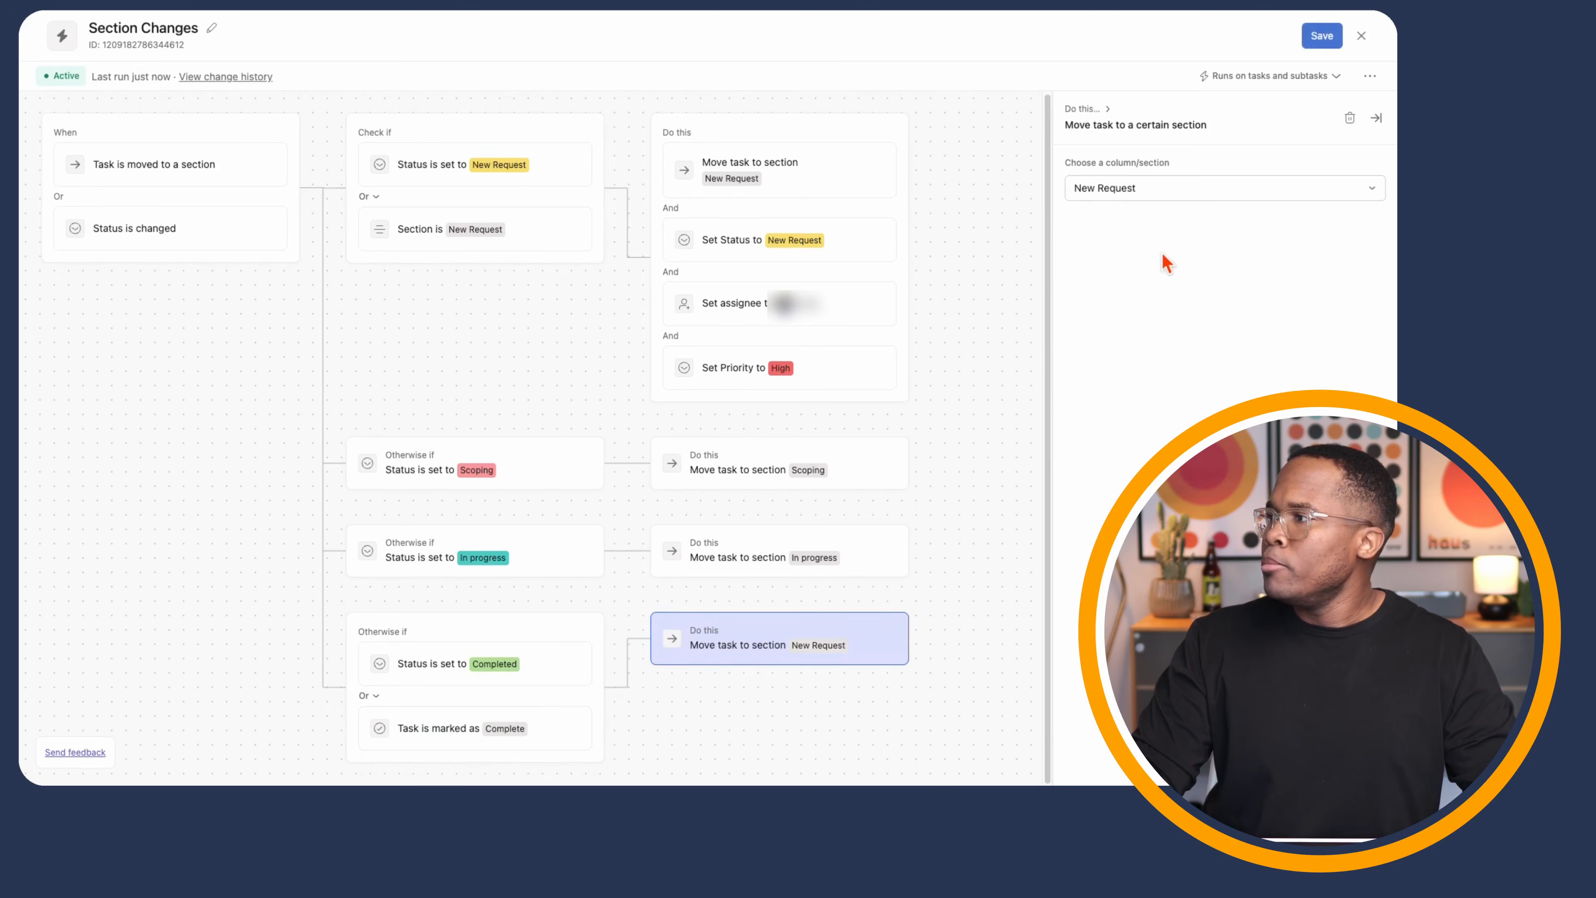
click(1152, 198)
click(1131, 317)
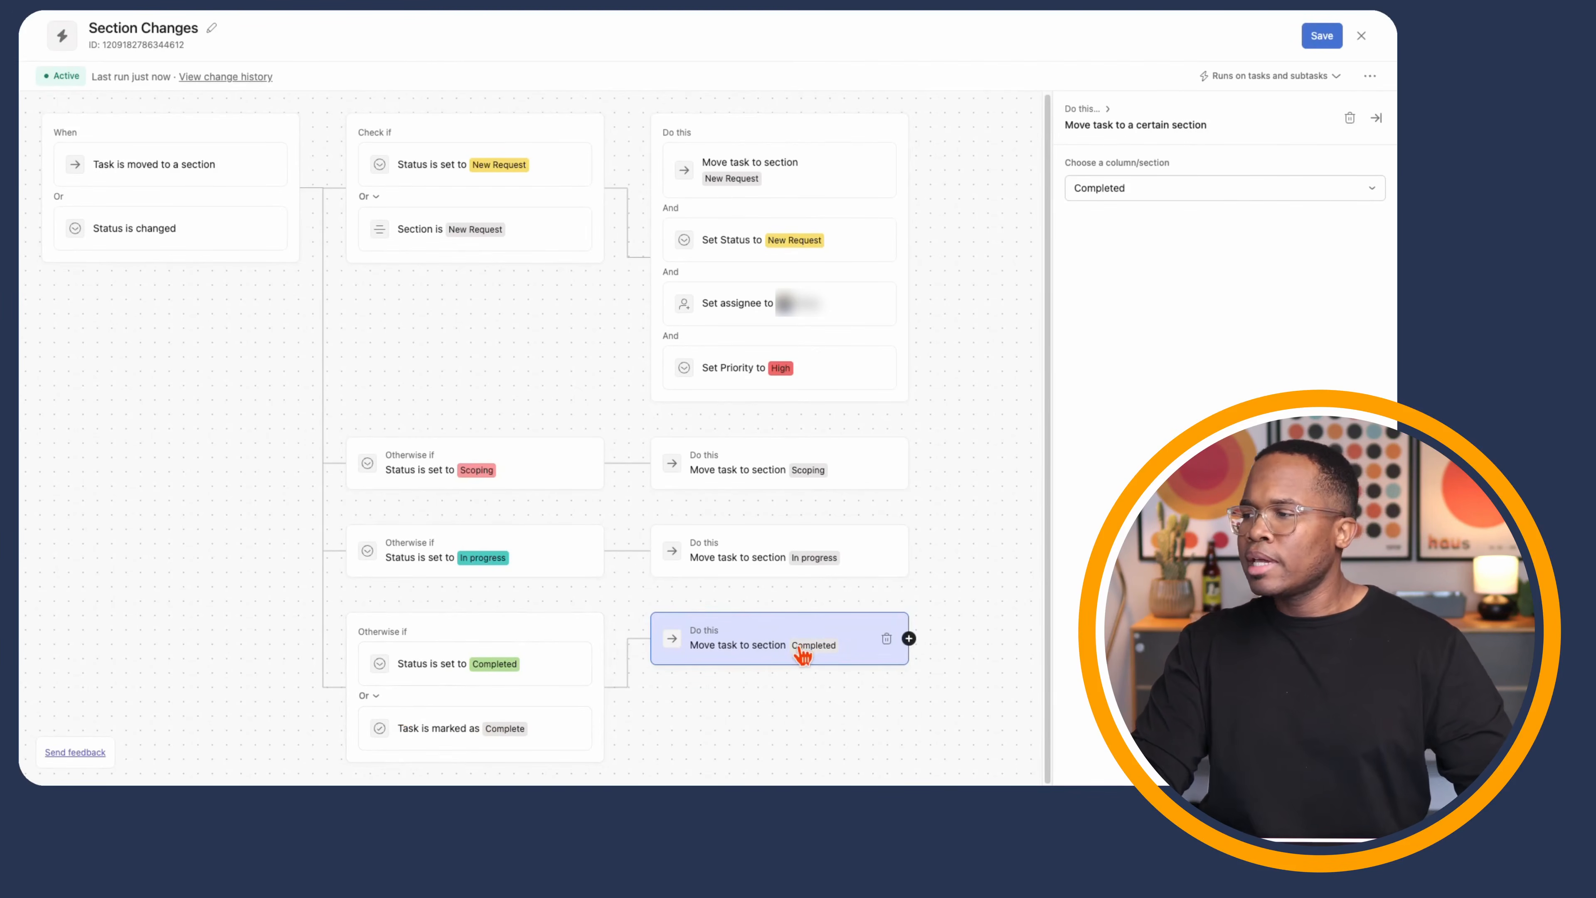
click(909, 638)
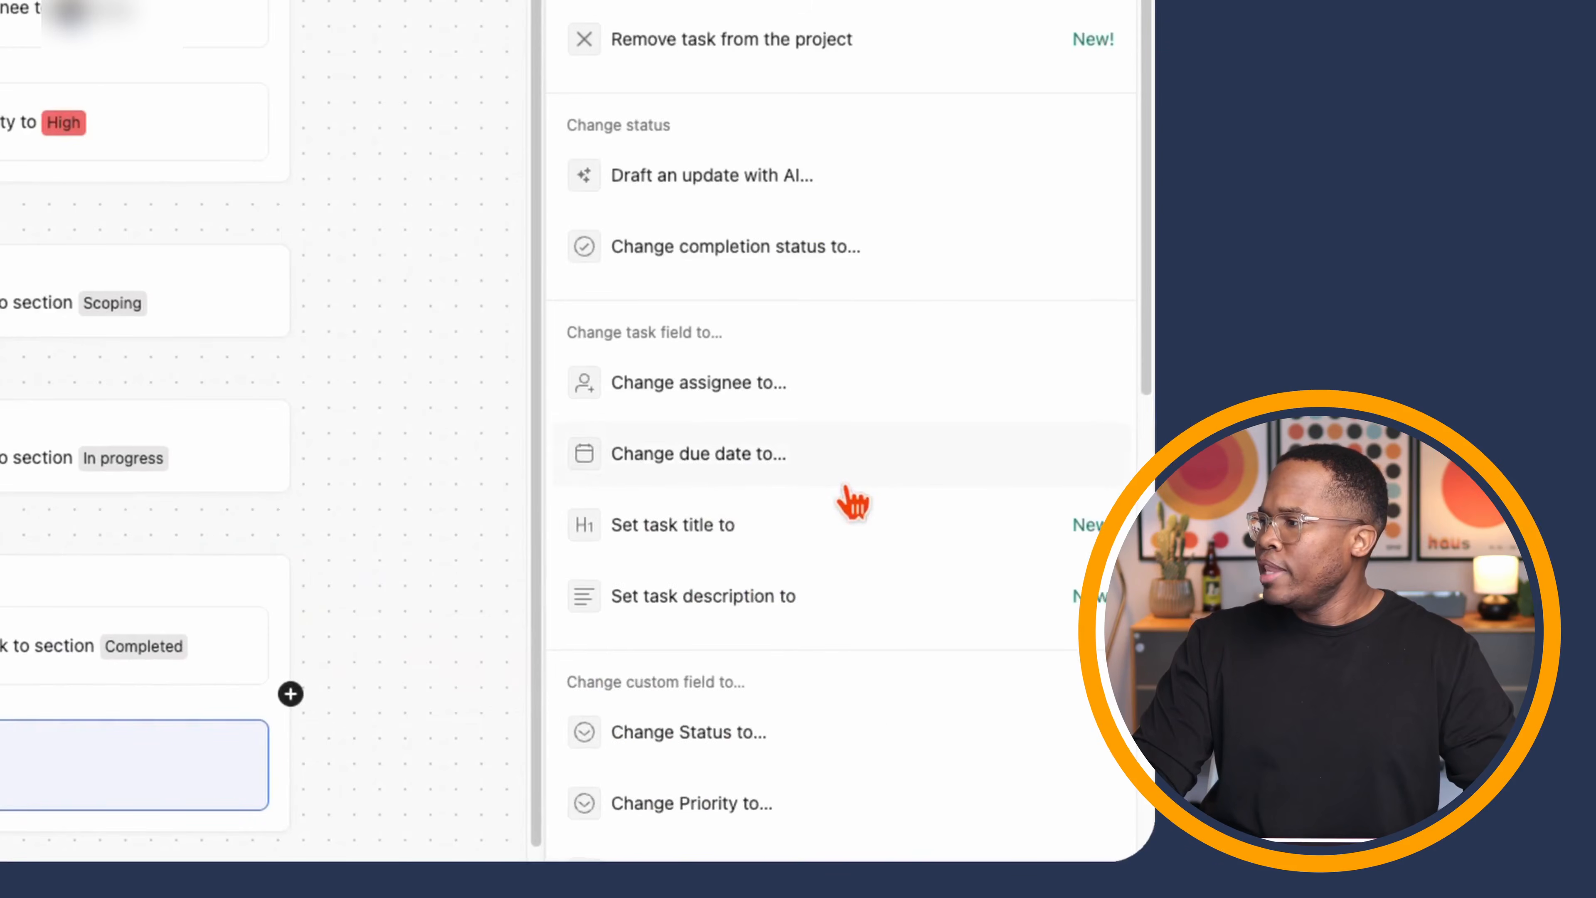
scroll(930, 601, down, 6)
click(902, 467)
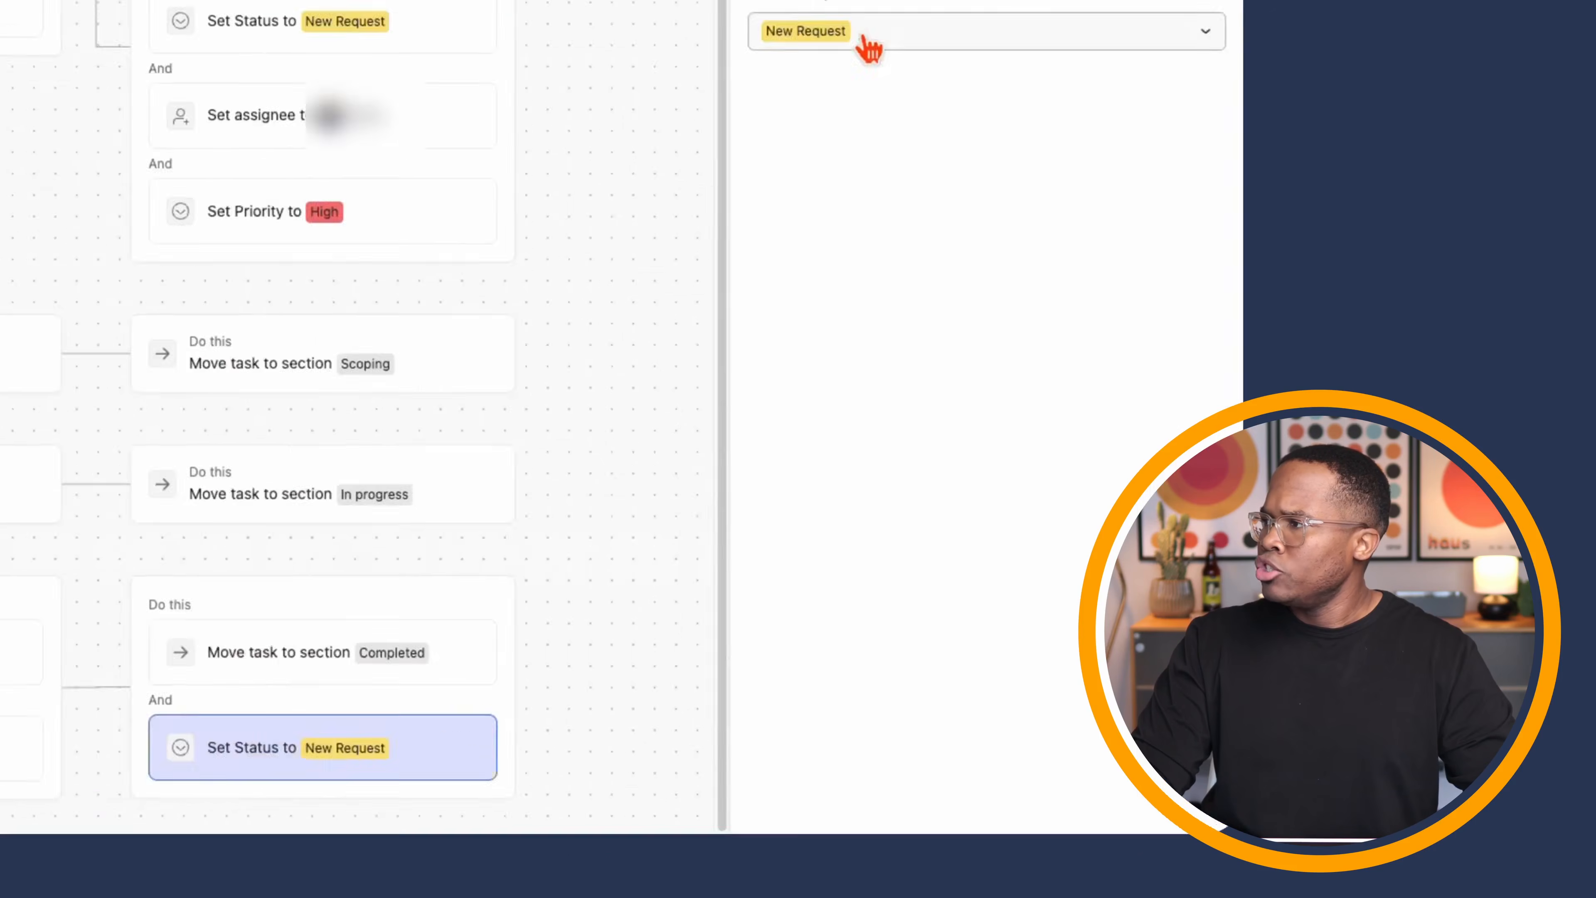
click(859, 43)
click(1116, 380)
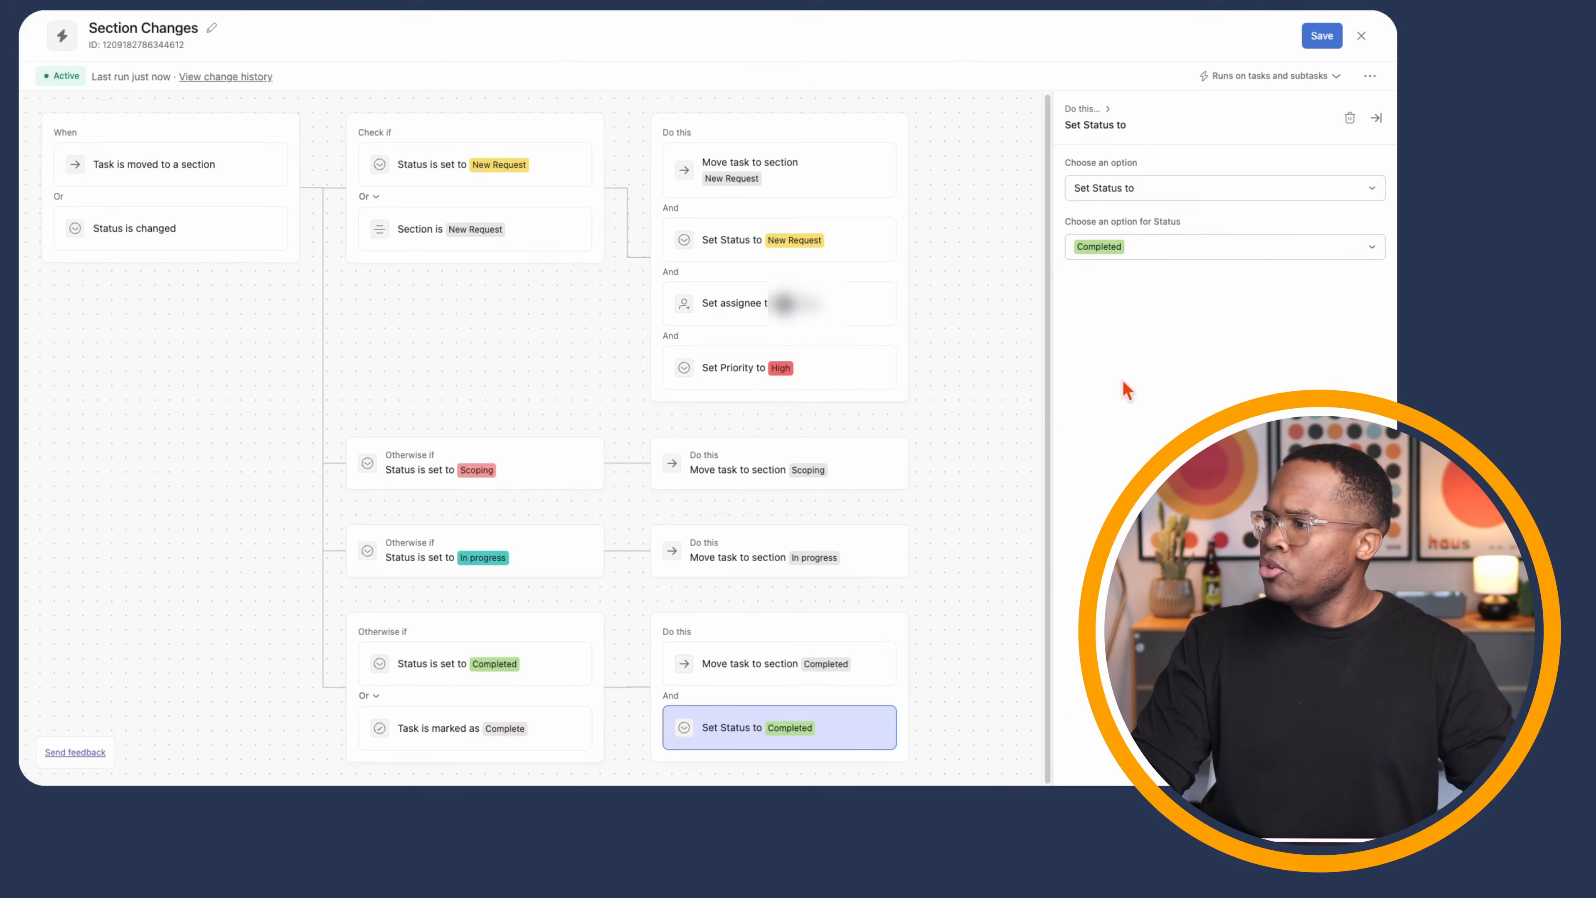
click(1322, 38)
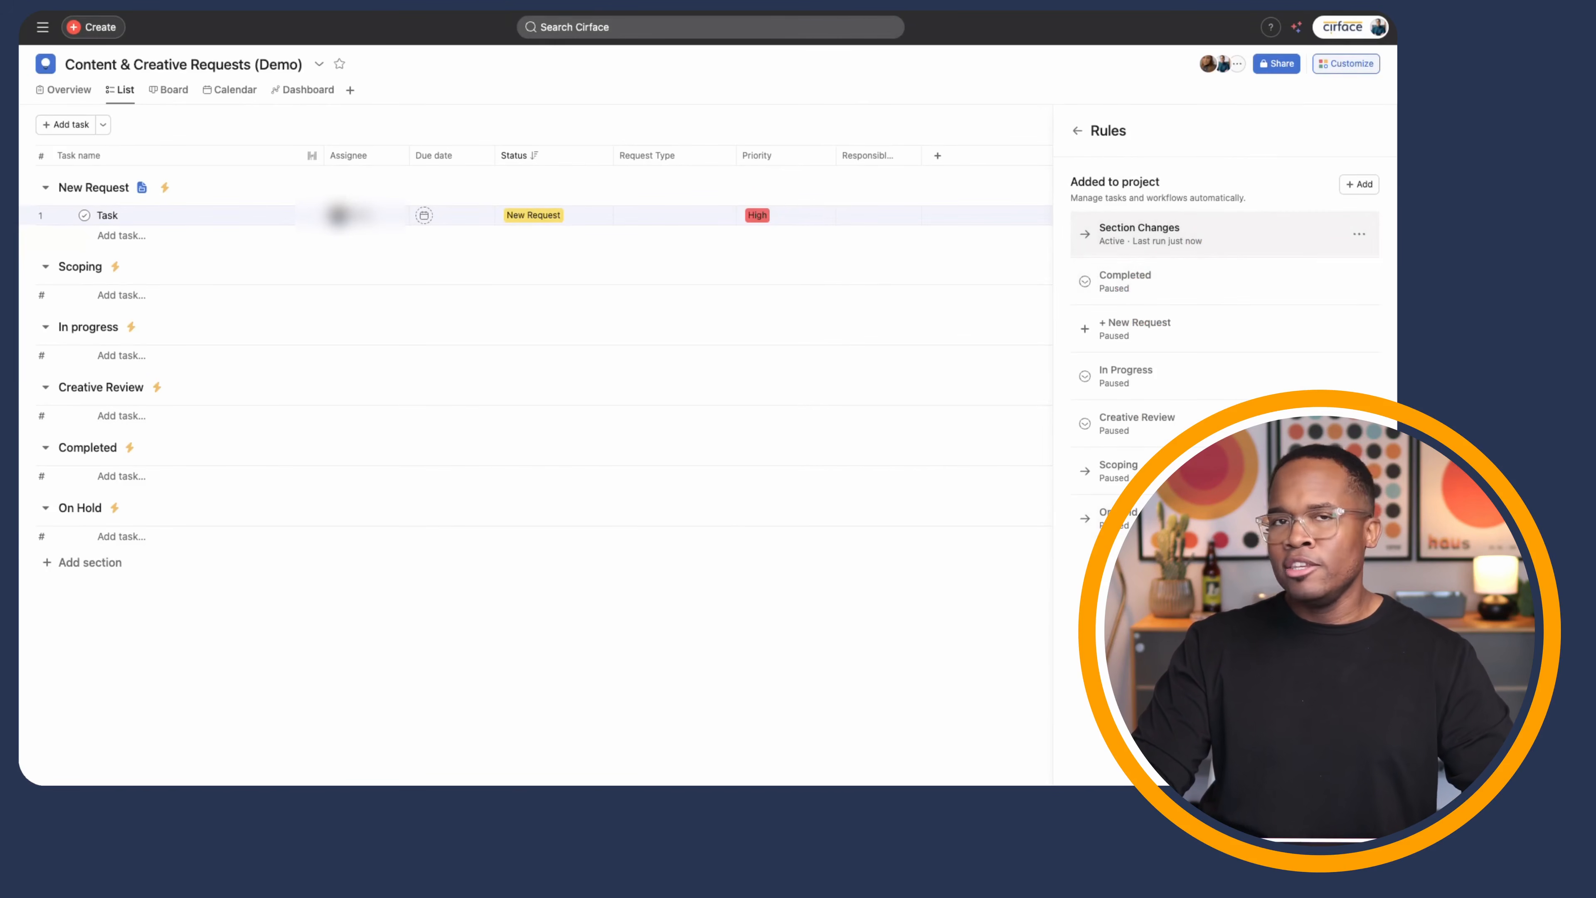
- Reopen the Section Changes rule to review it, then close the rule editor
click(1359, 235)
click(1288, 262)
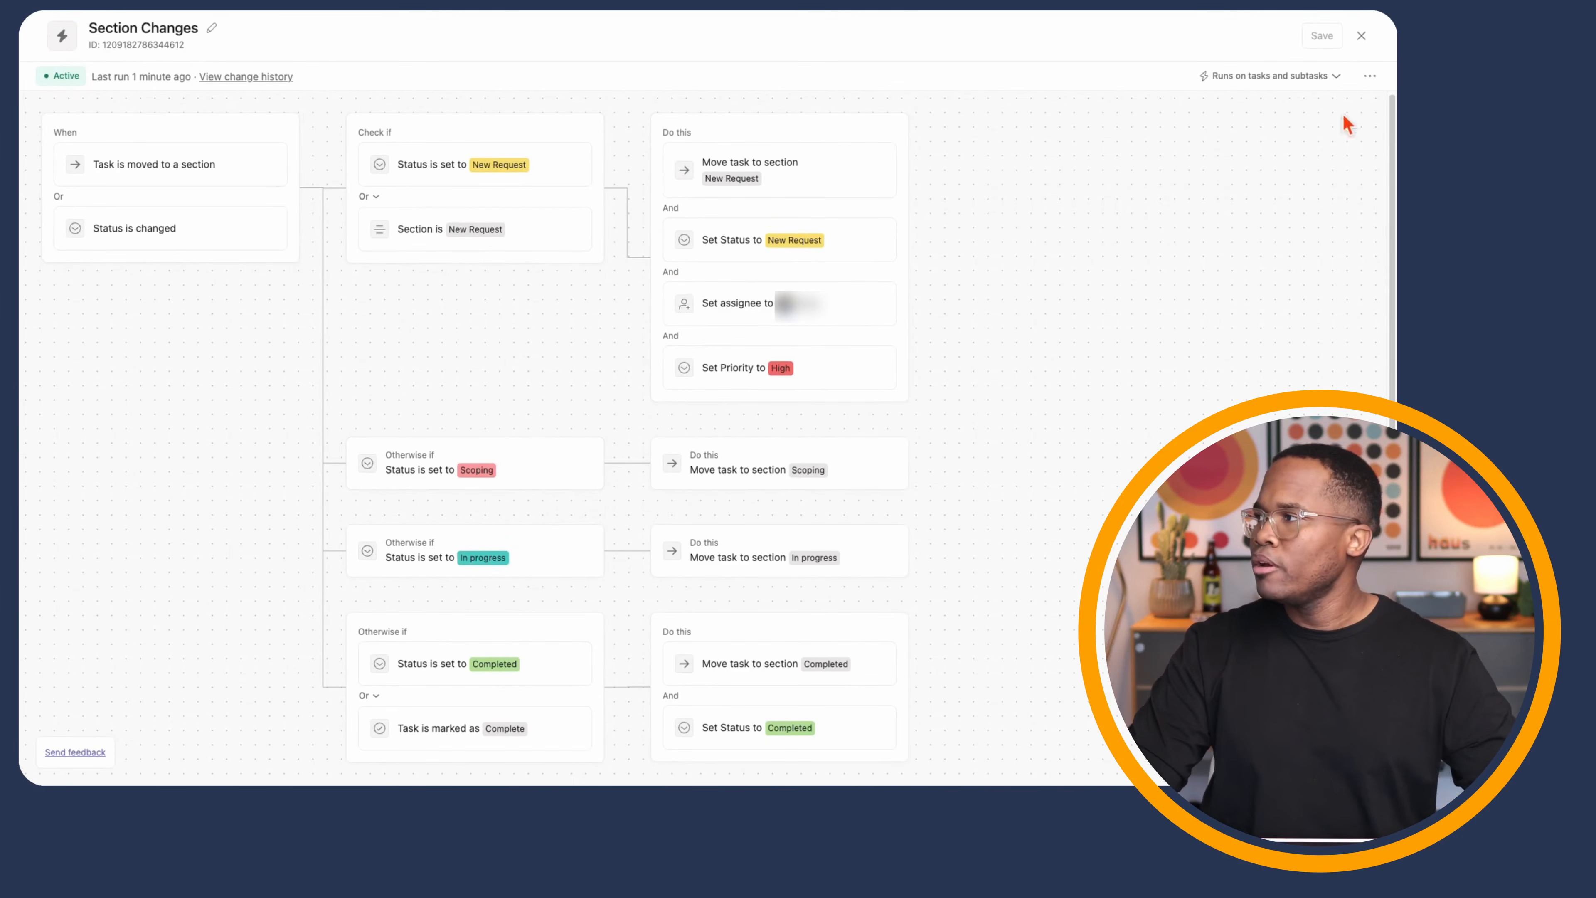
click(1363, 39)
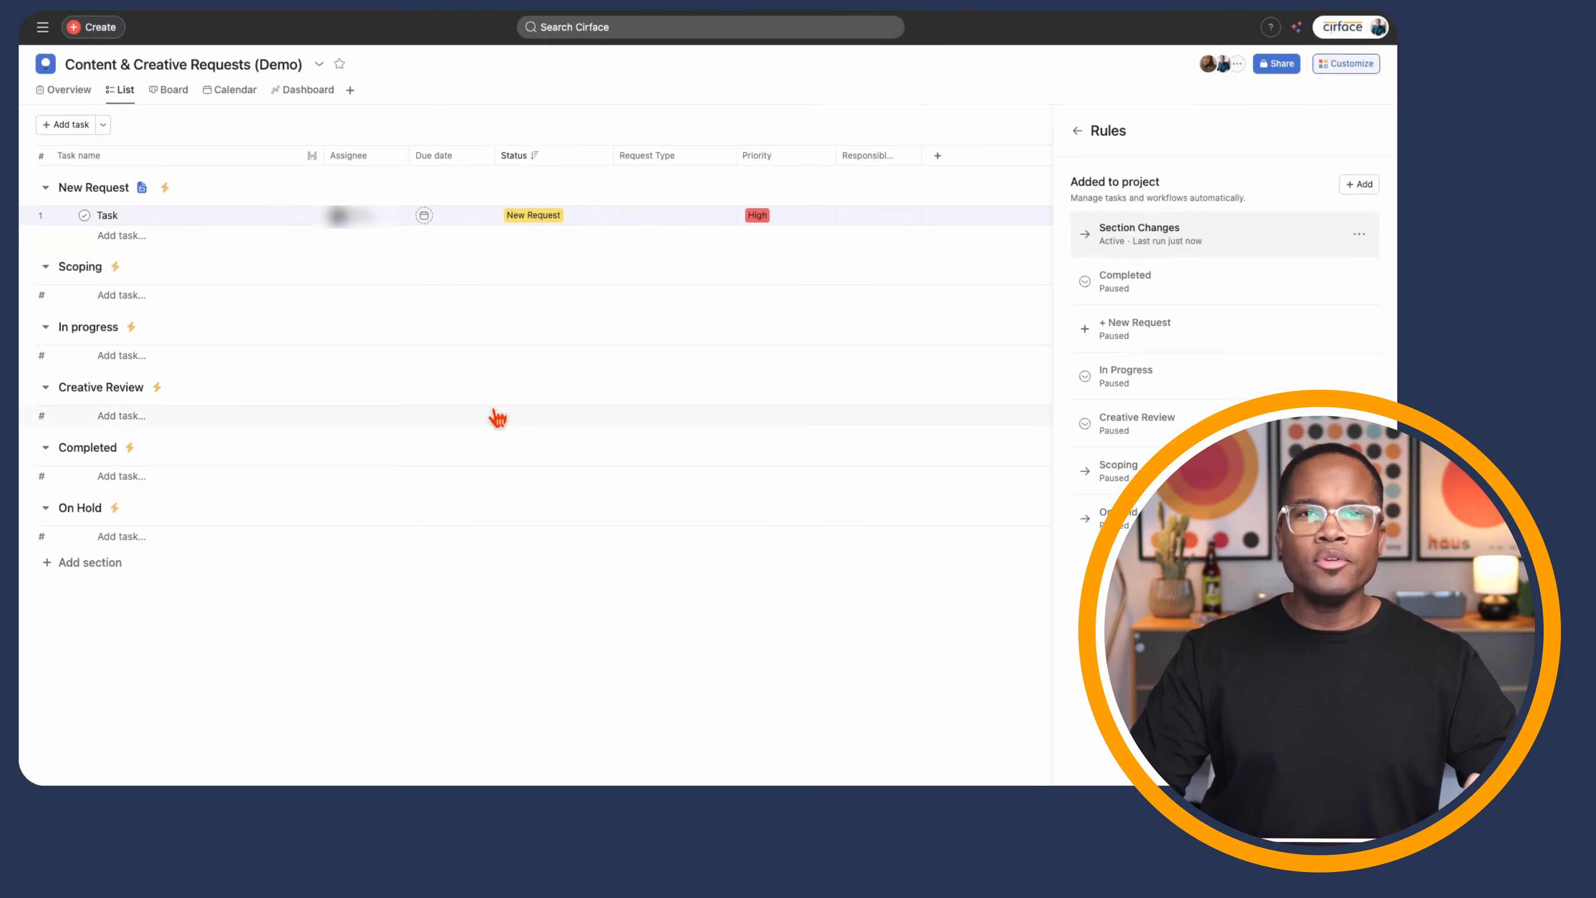
- Close the Rules and Customize panels to return to the project's task list
click(1079, 132)
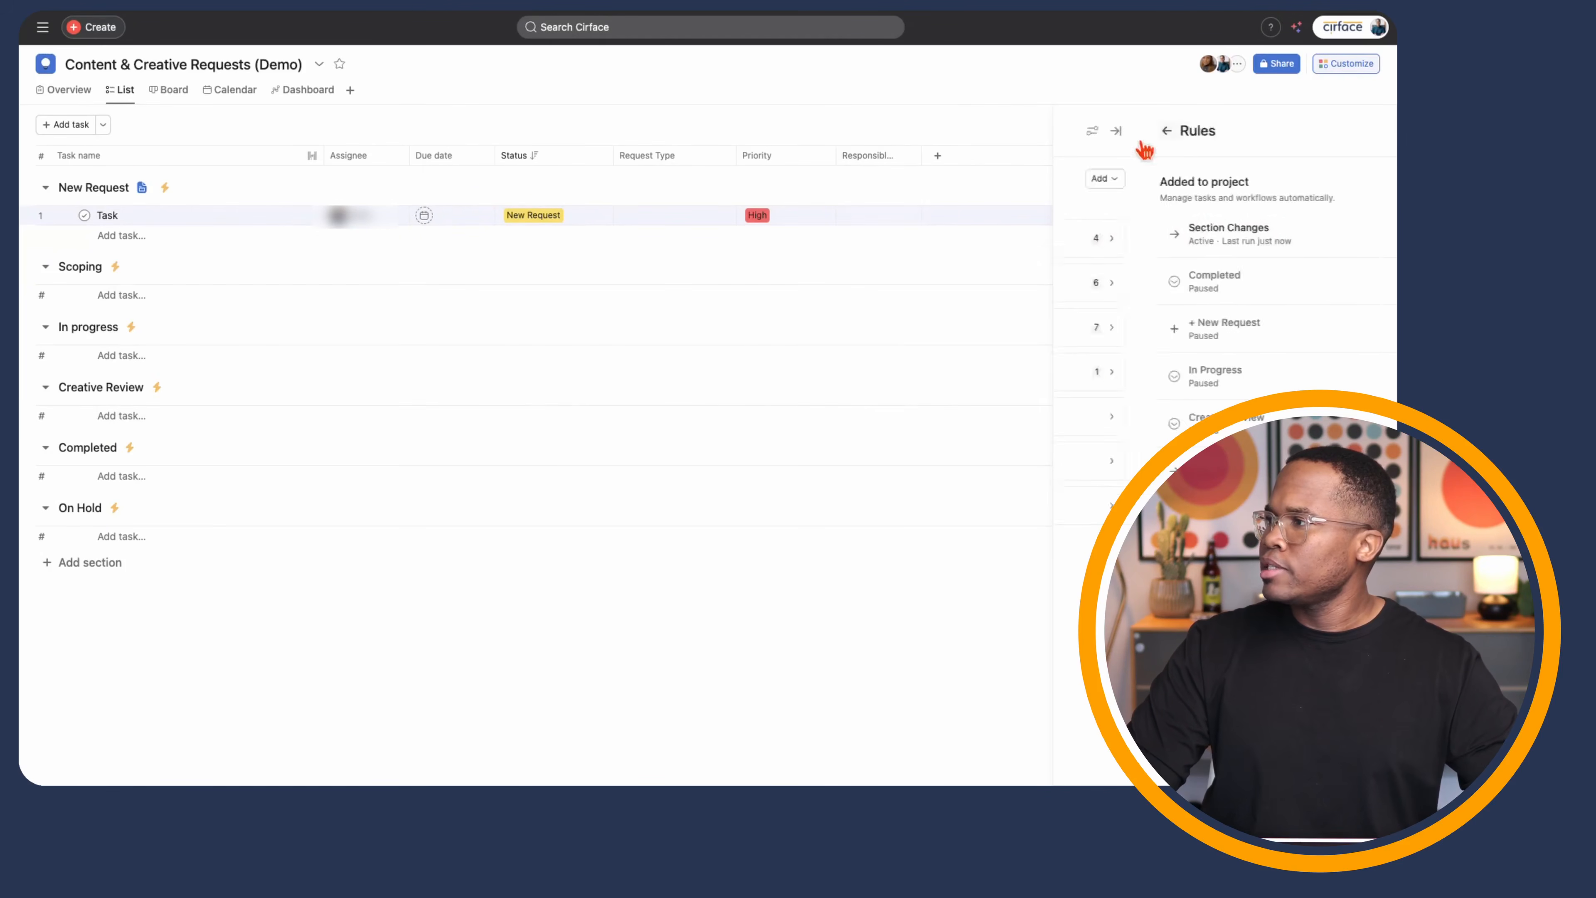
click(1368, 129)
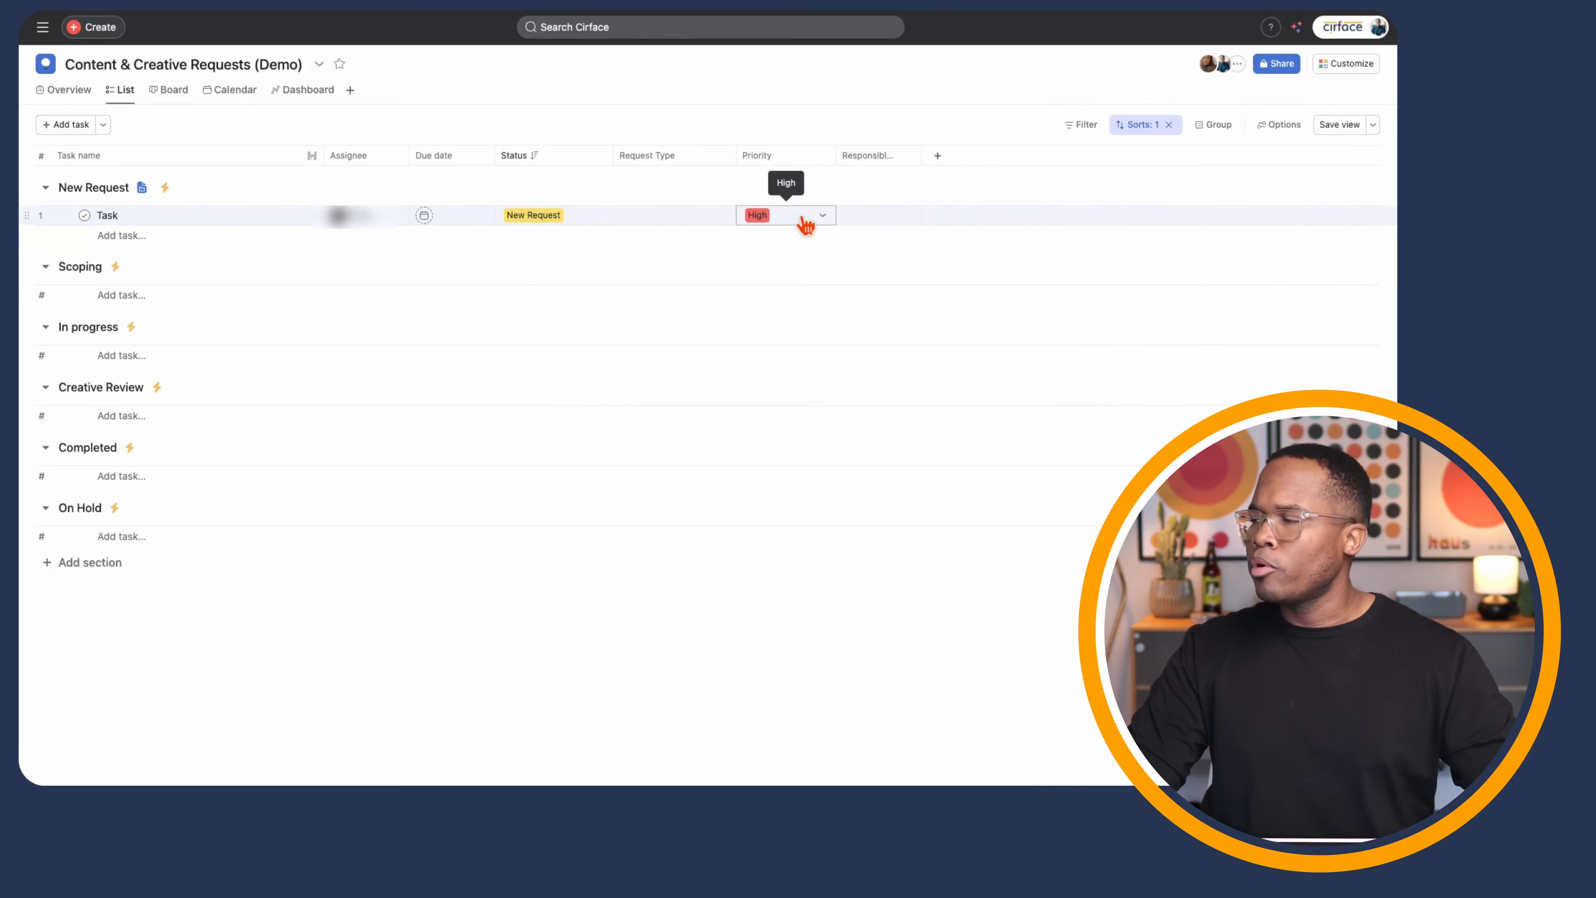
click(880, 214)
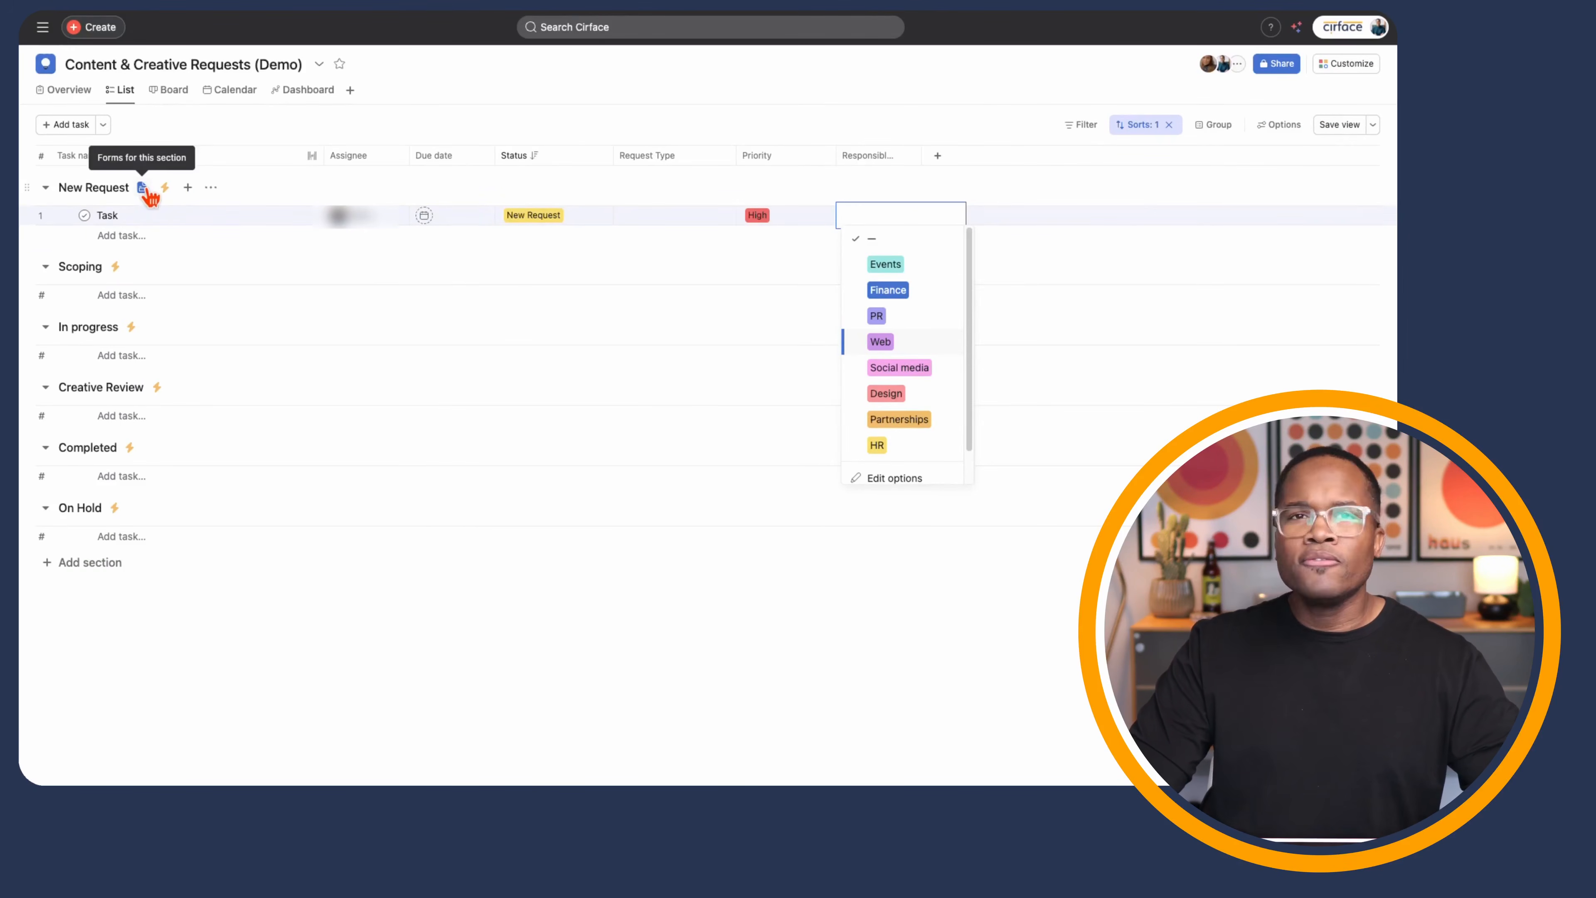
- Open the Creative Requests form for editing and inspect its Requesting Team question
click(1331, 69)
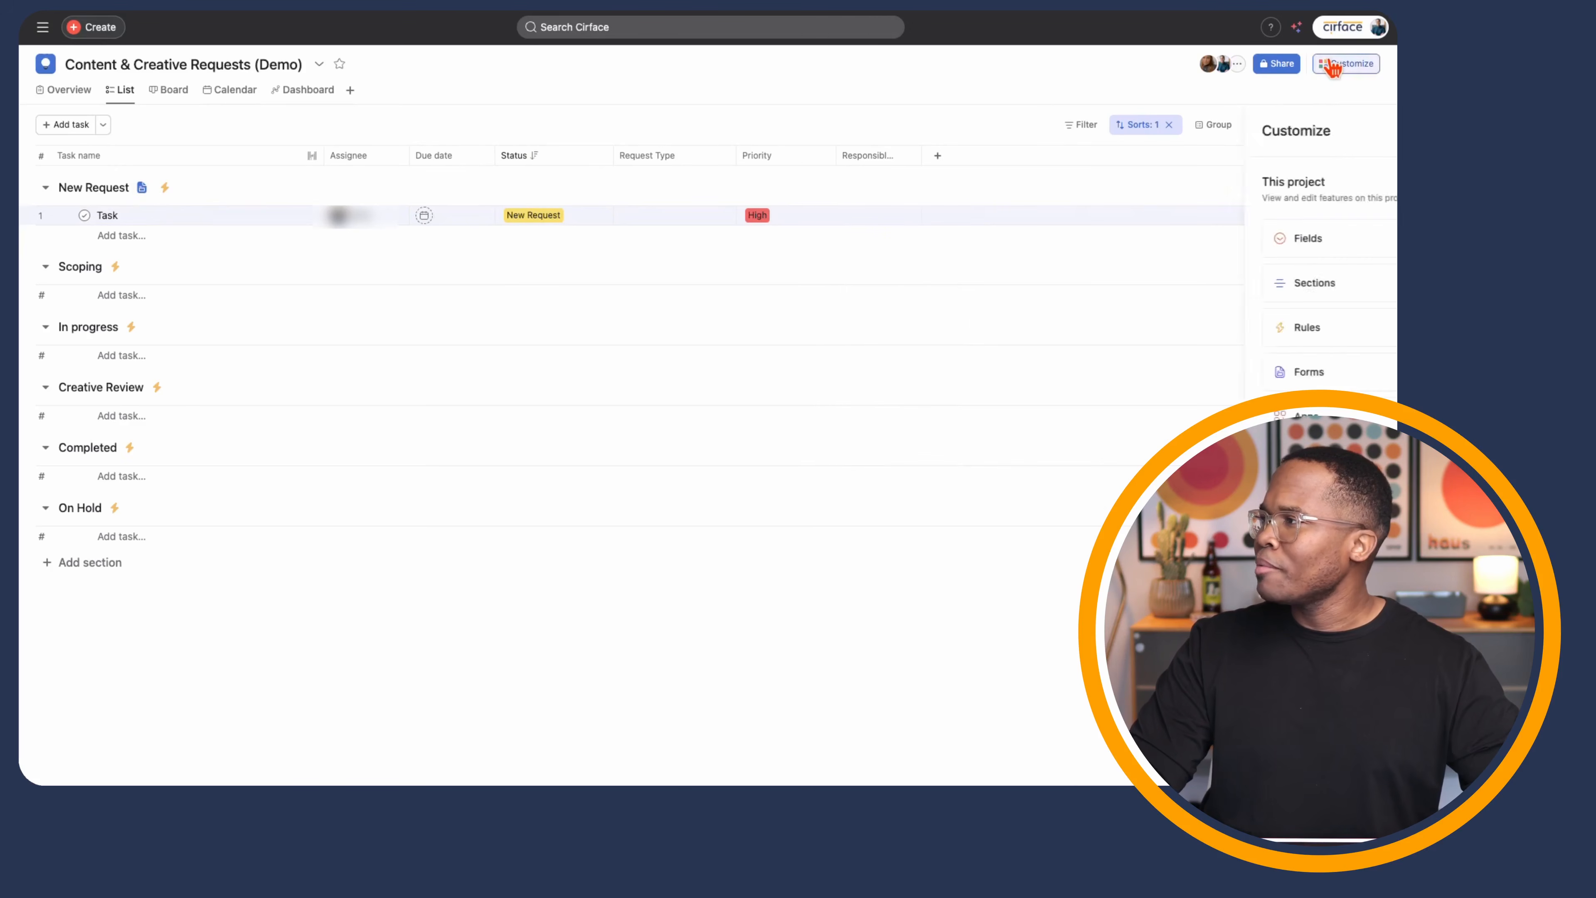
click(1201, 376)
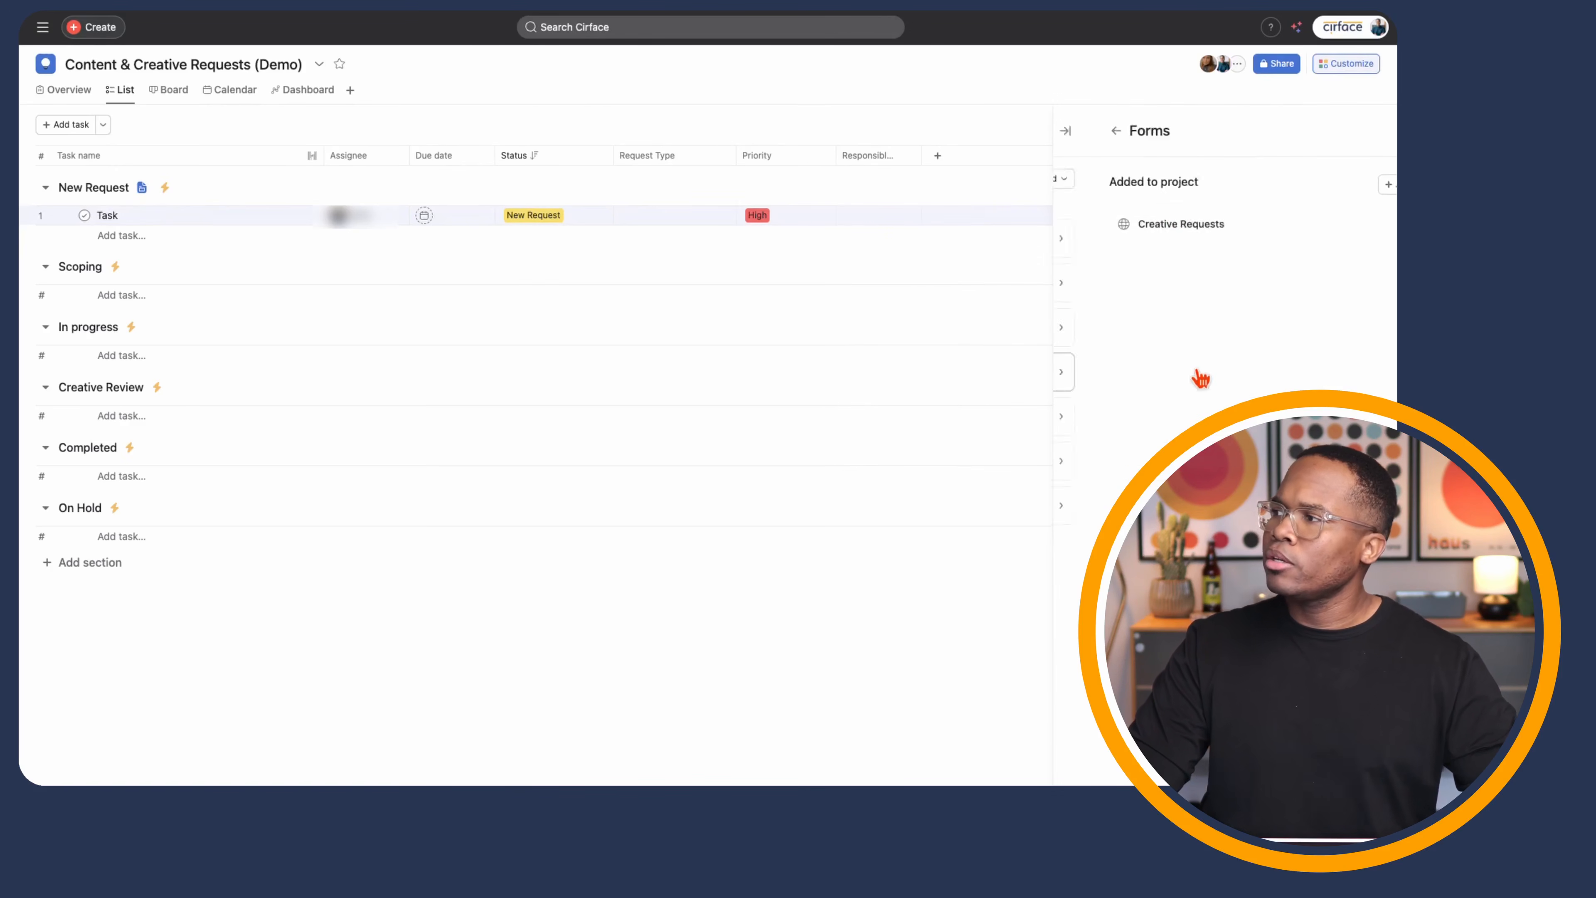
click(1359, 226)
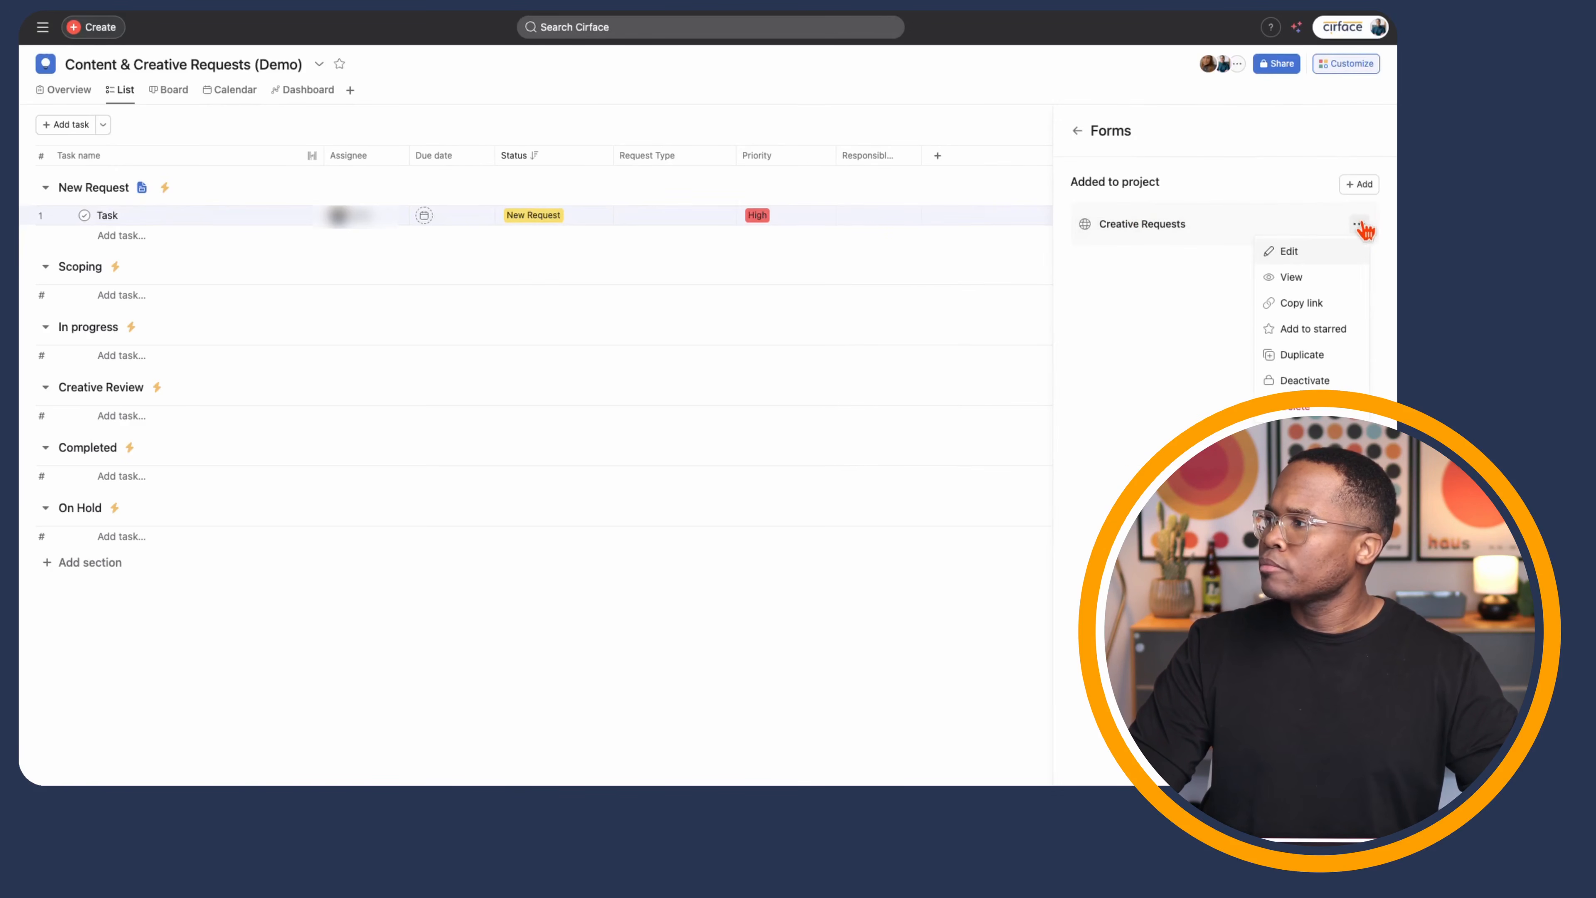
click(1125, 227)
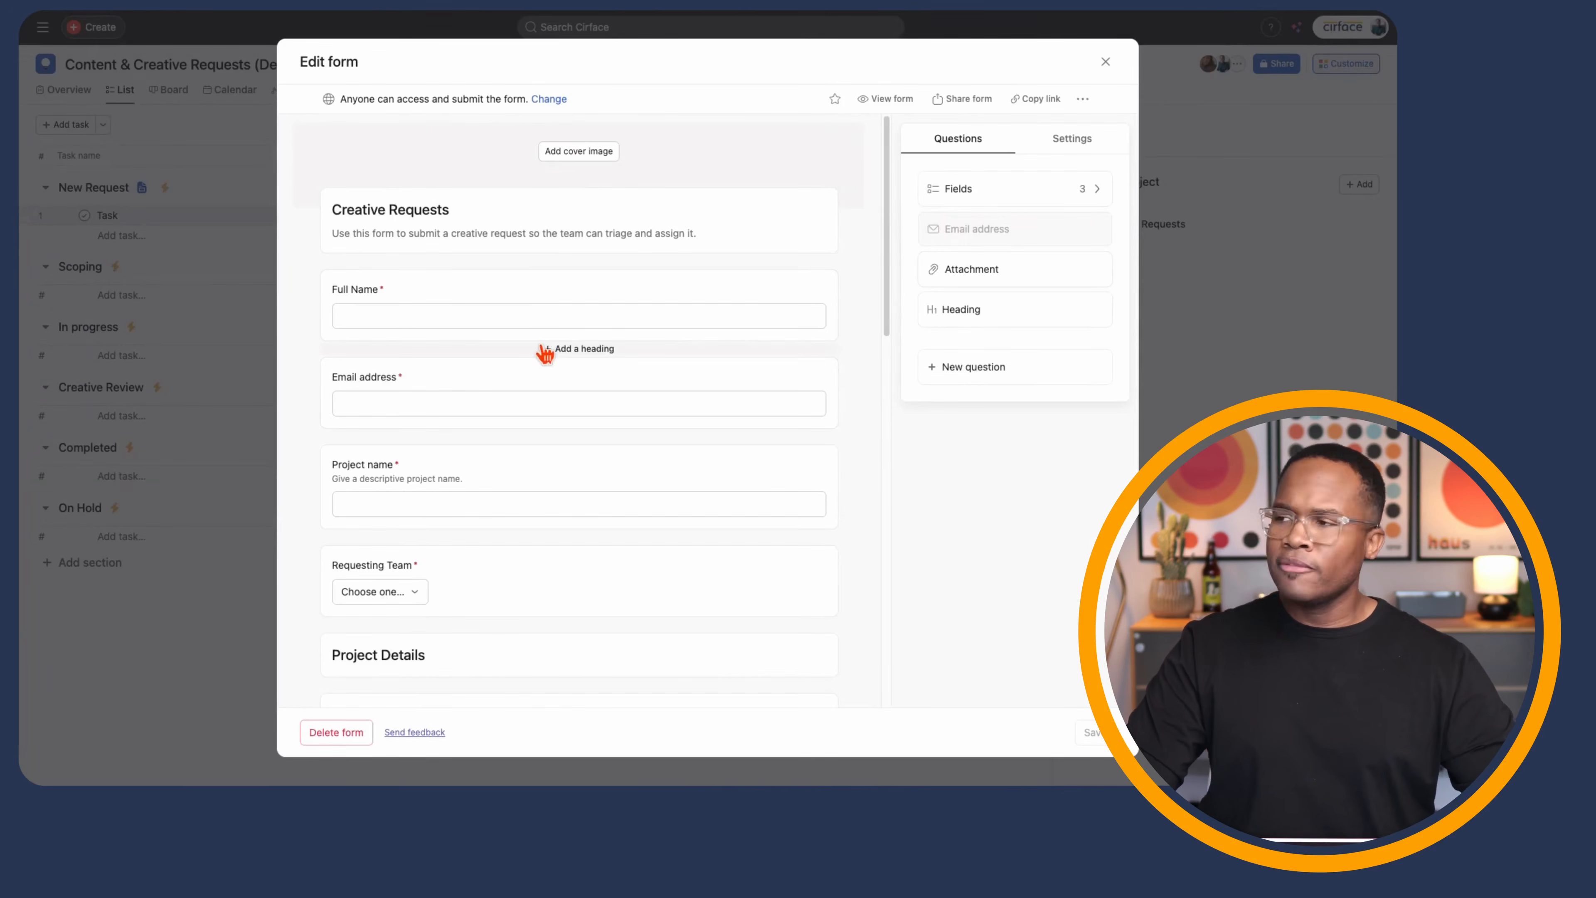
scroll(411, 397, down, 2)
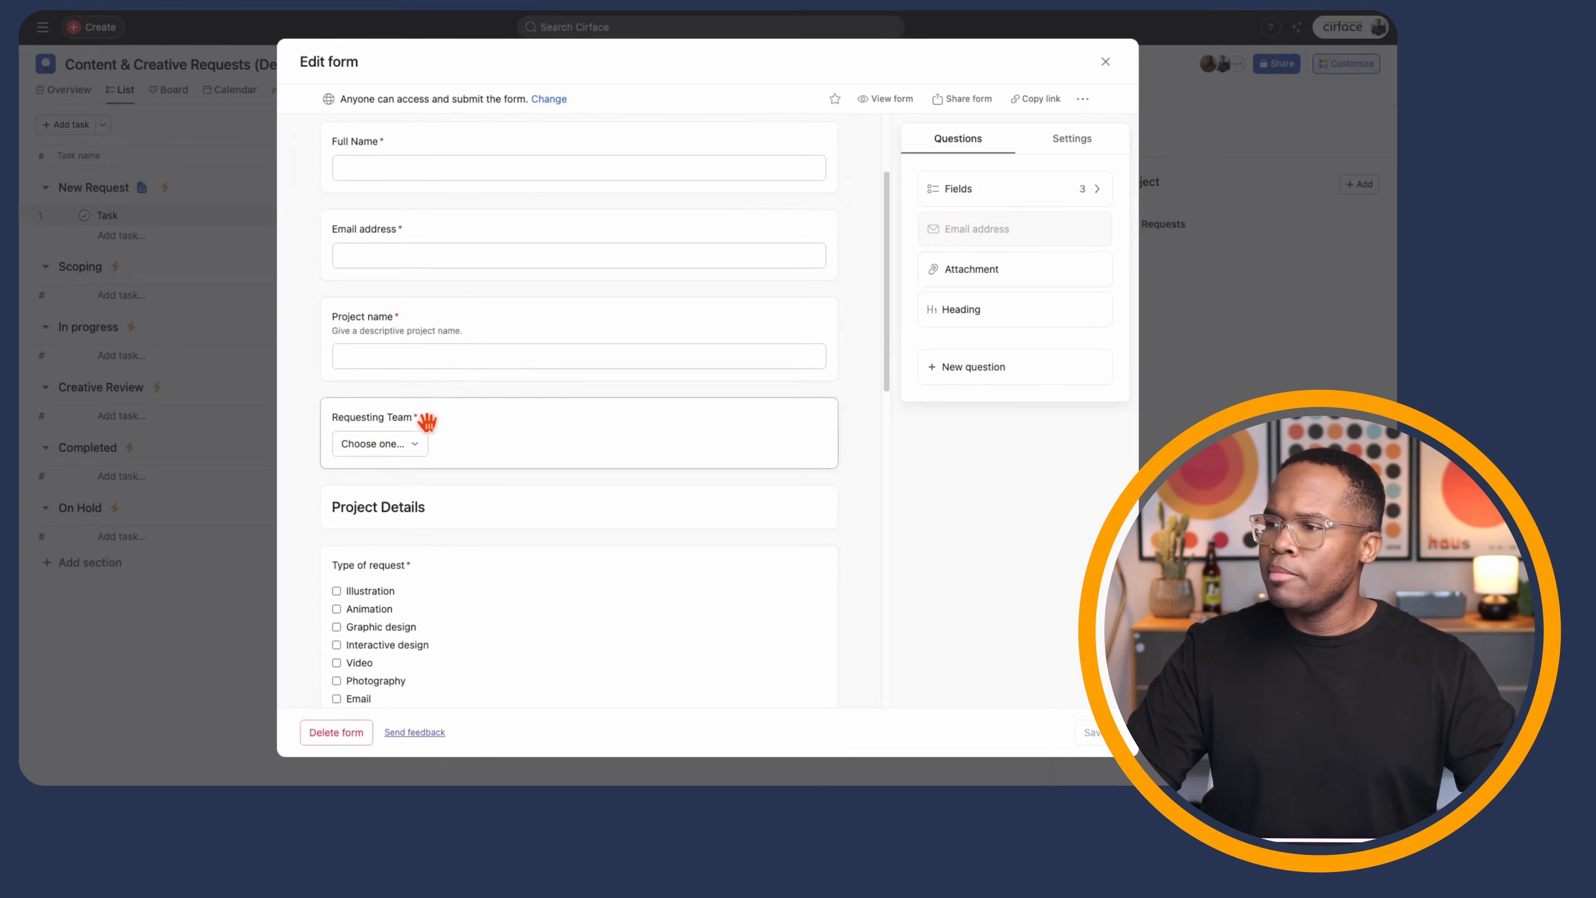
click(398, 447)
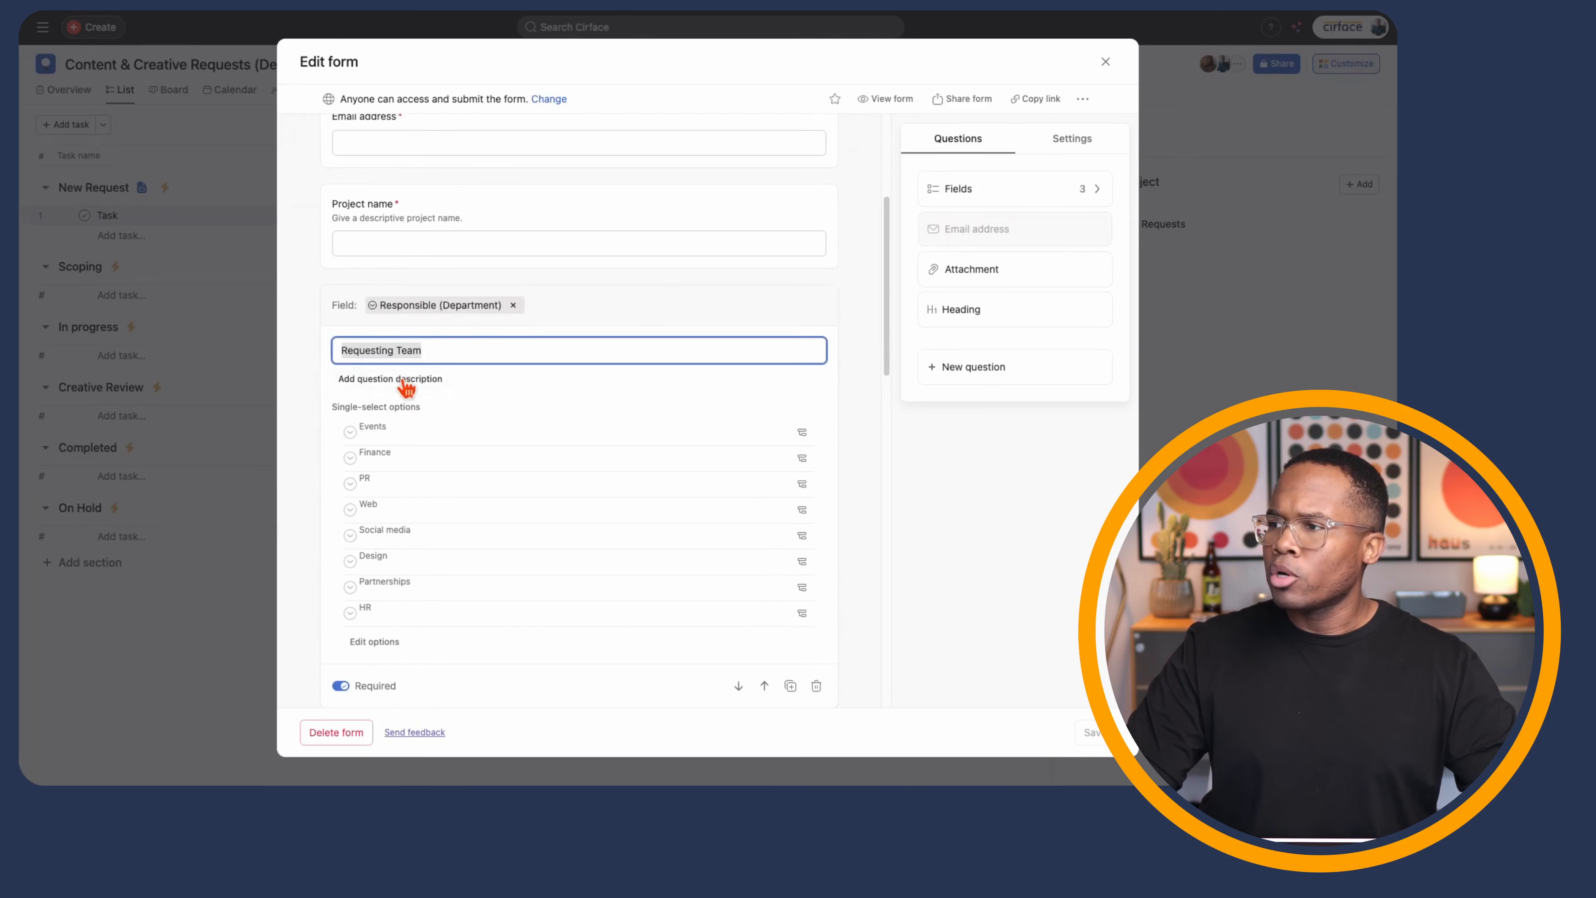
- Review the Priority question's High, Medium and Low options and its Required setting
scroll(375, 415, down, 1)
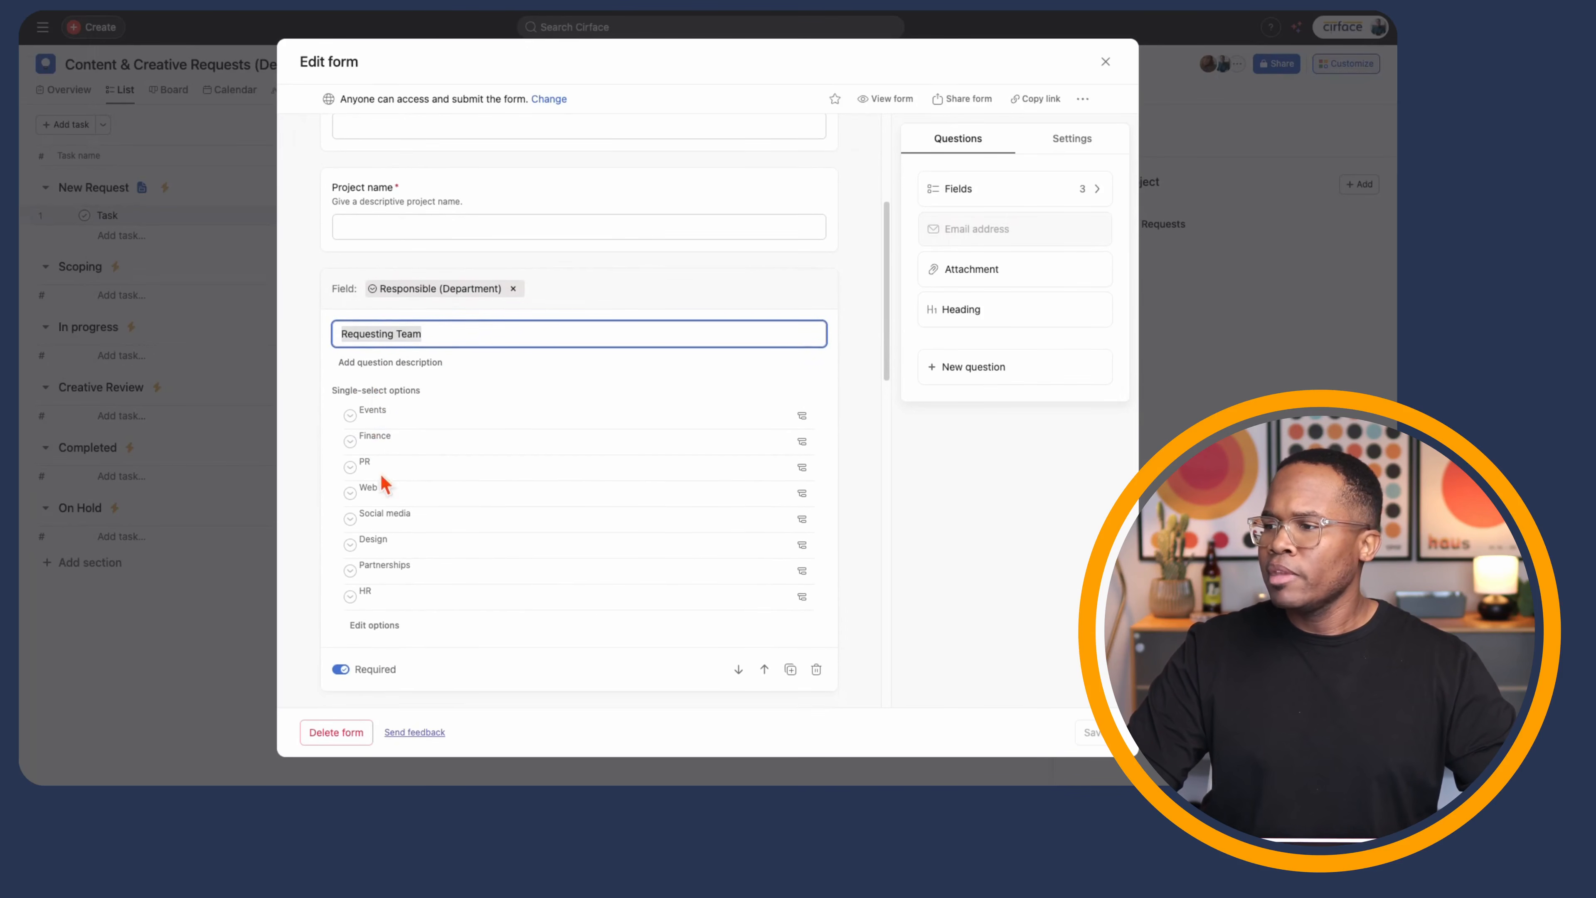
scroll(383, 441, down, 5)
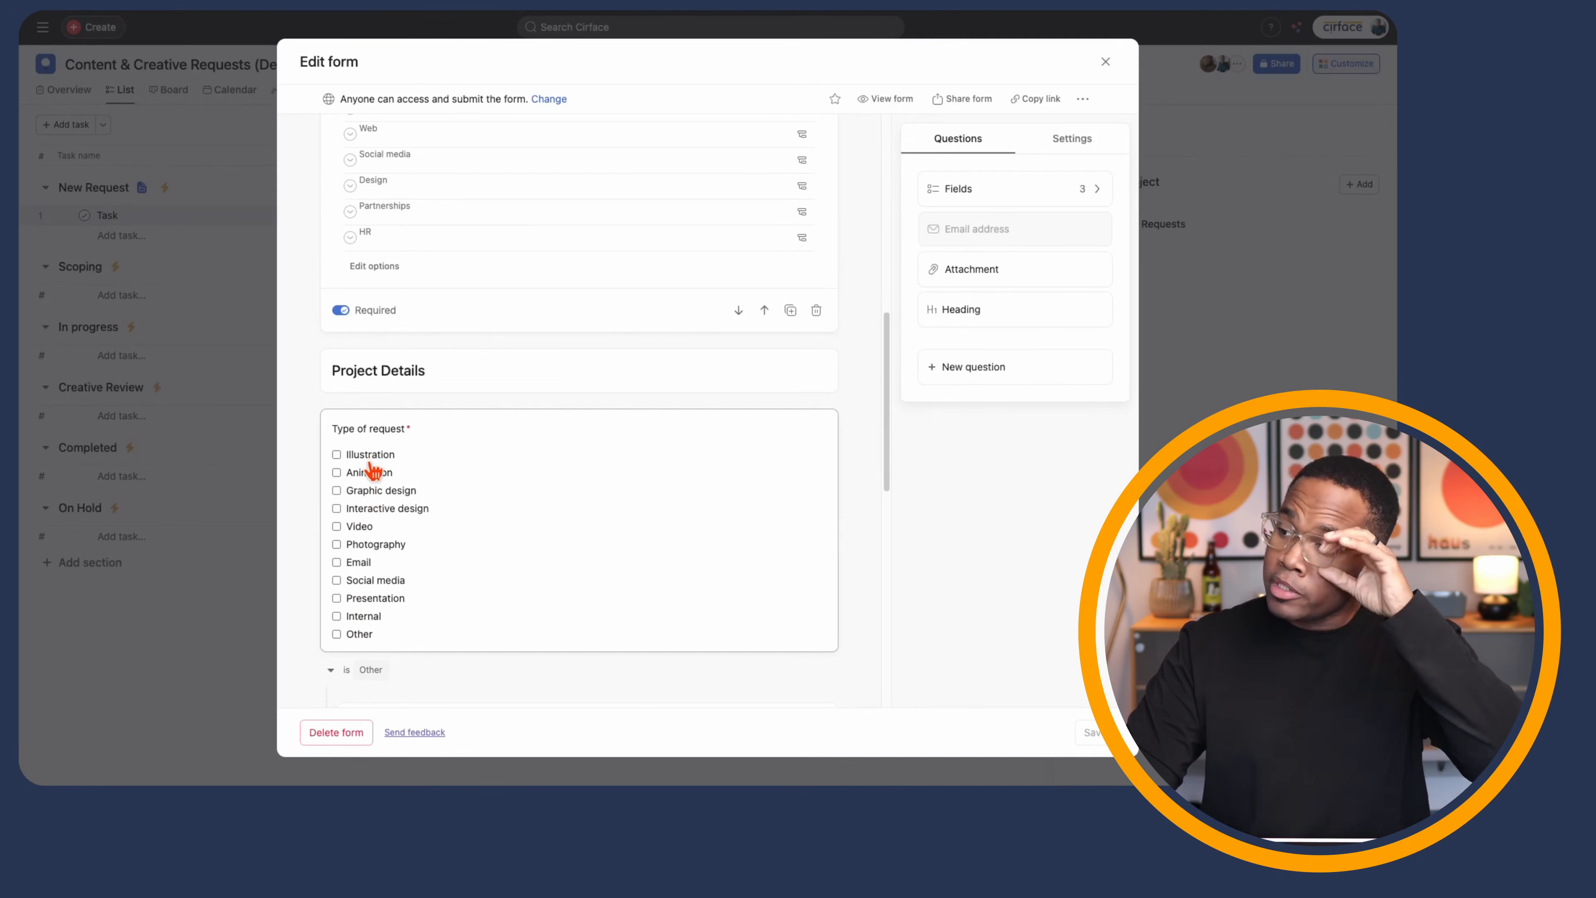
scroll(376, 459, down, 6)
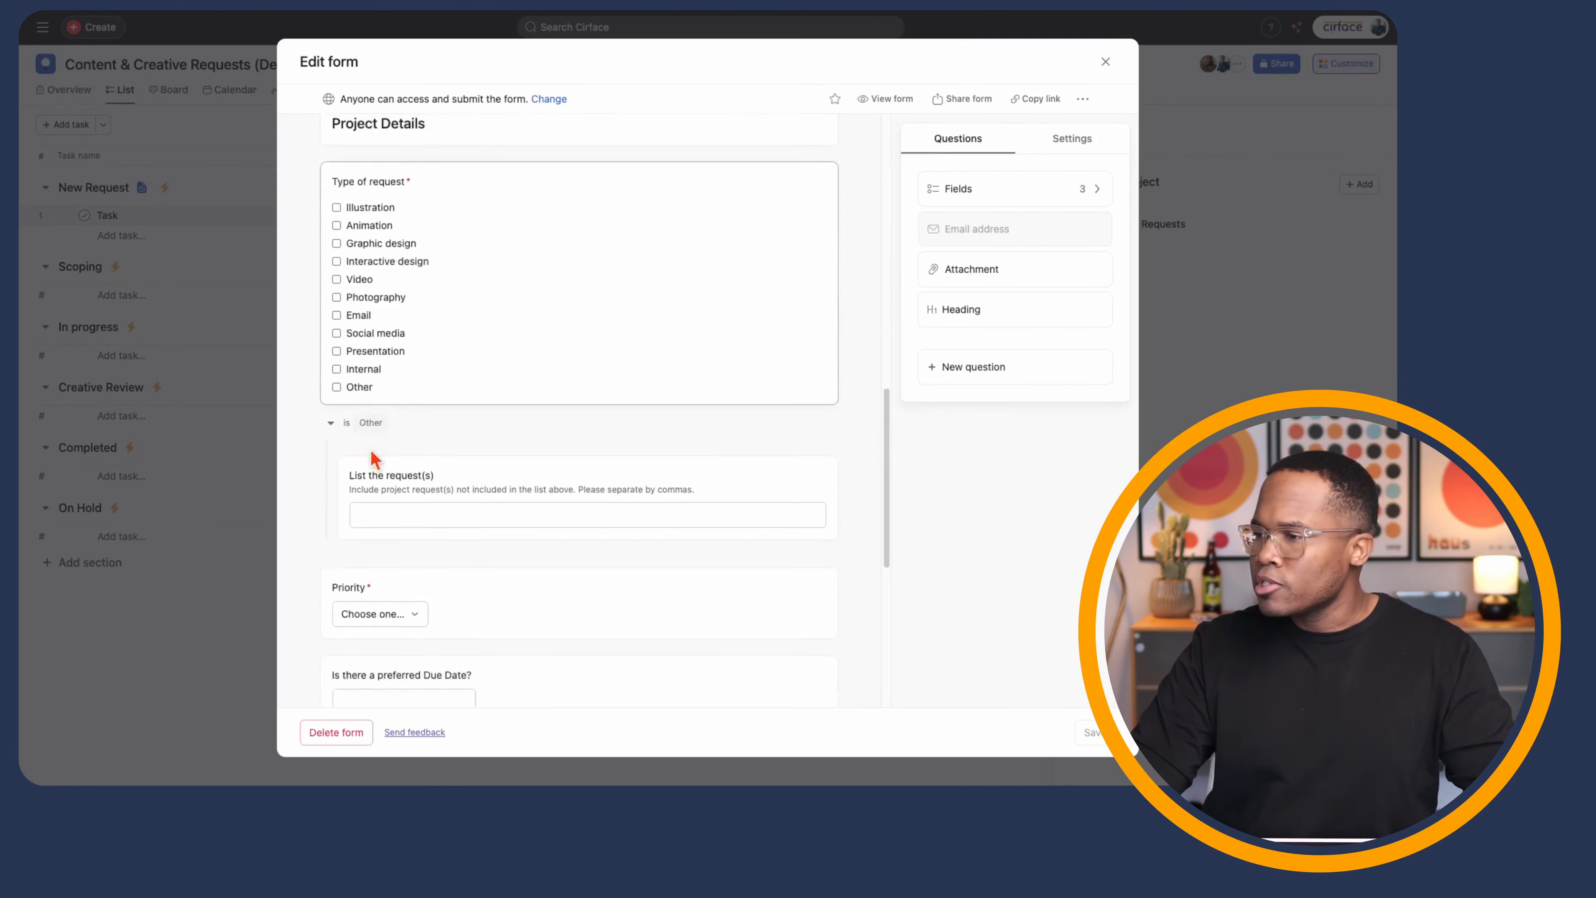
click(373, 434)
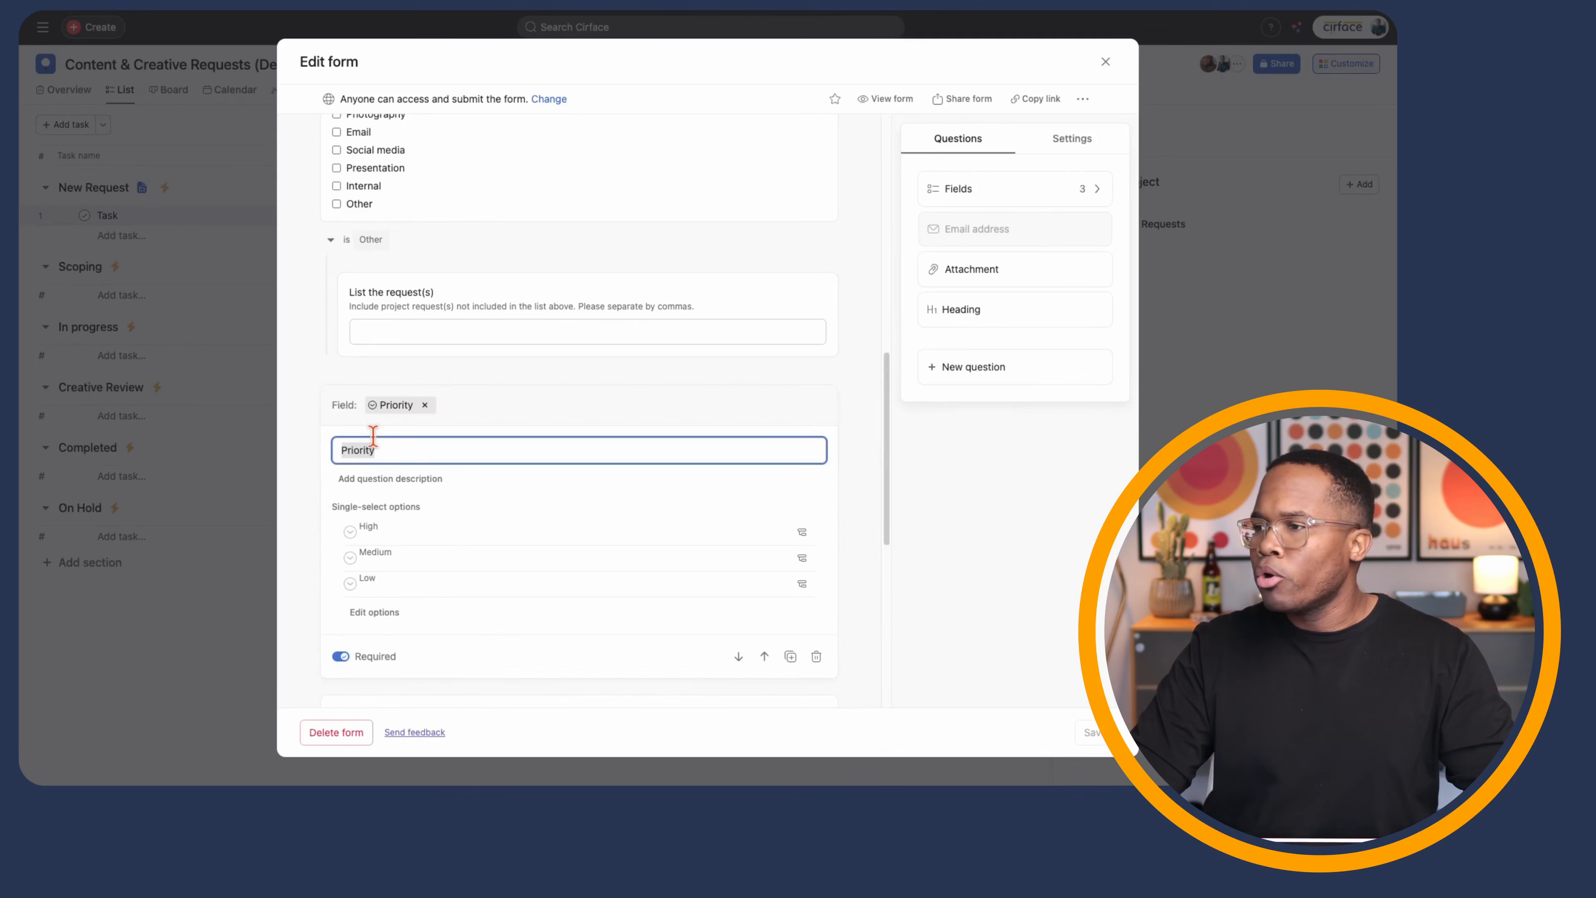
scroll(393, 515, down, 7)
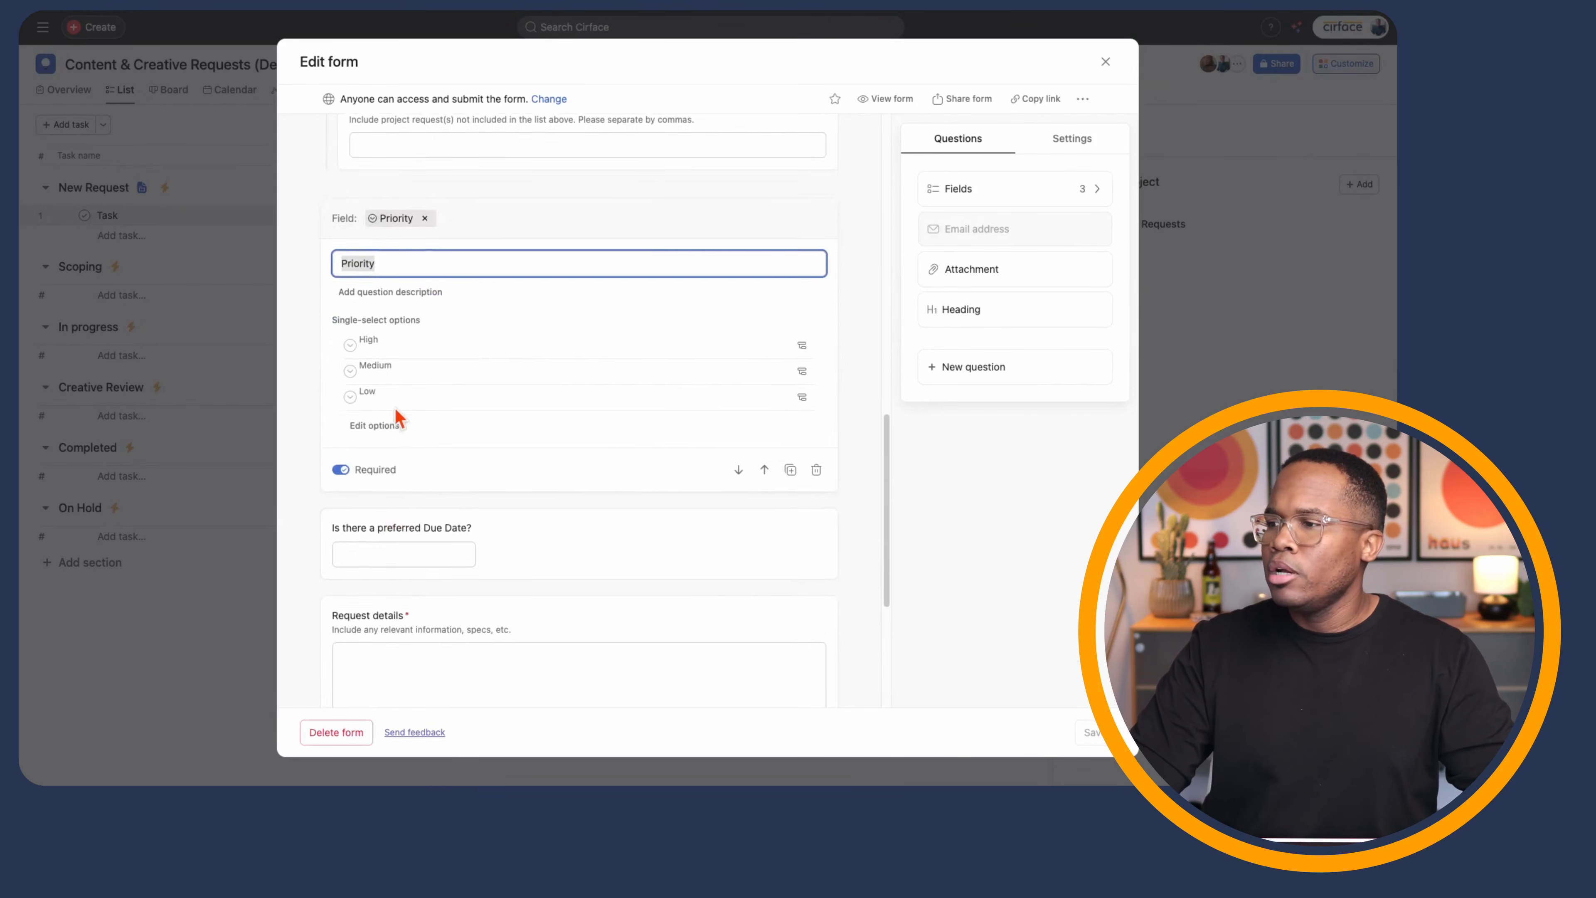
scroll(395, 411, up, 14)
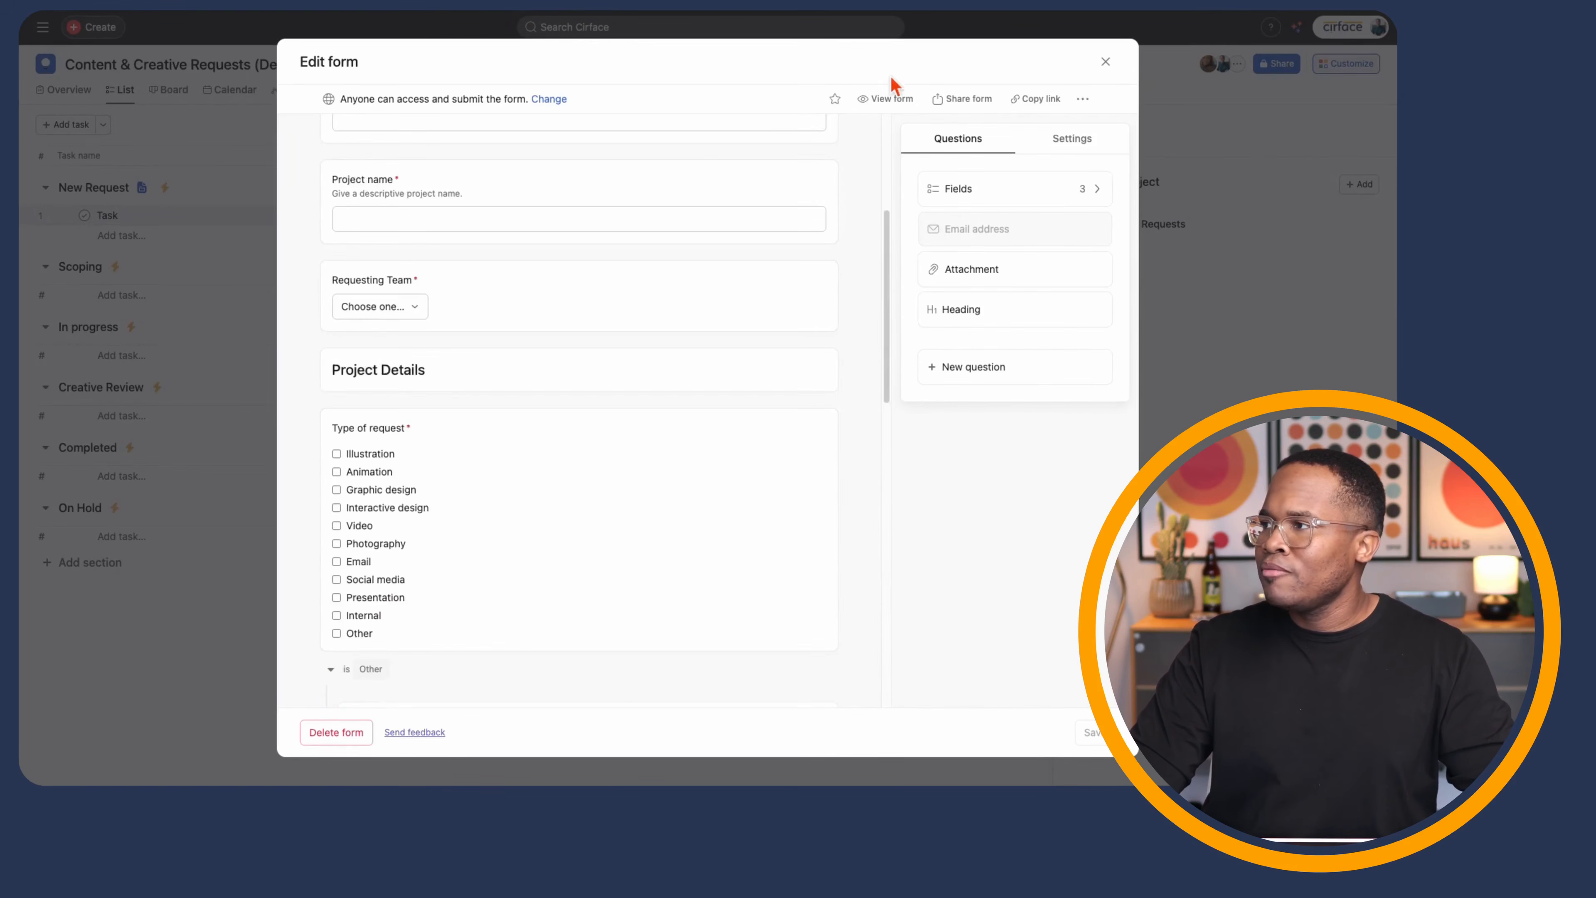
- Open the public form and enter the requester's name, e-mail and project name 'Test Rule'
click(901, 100)
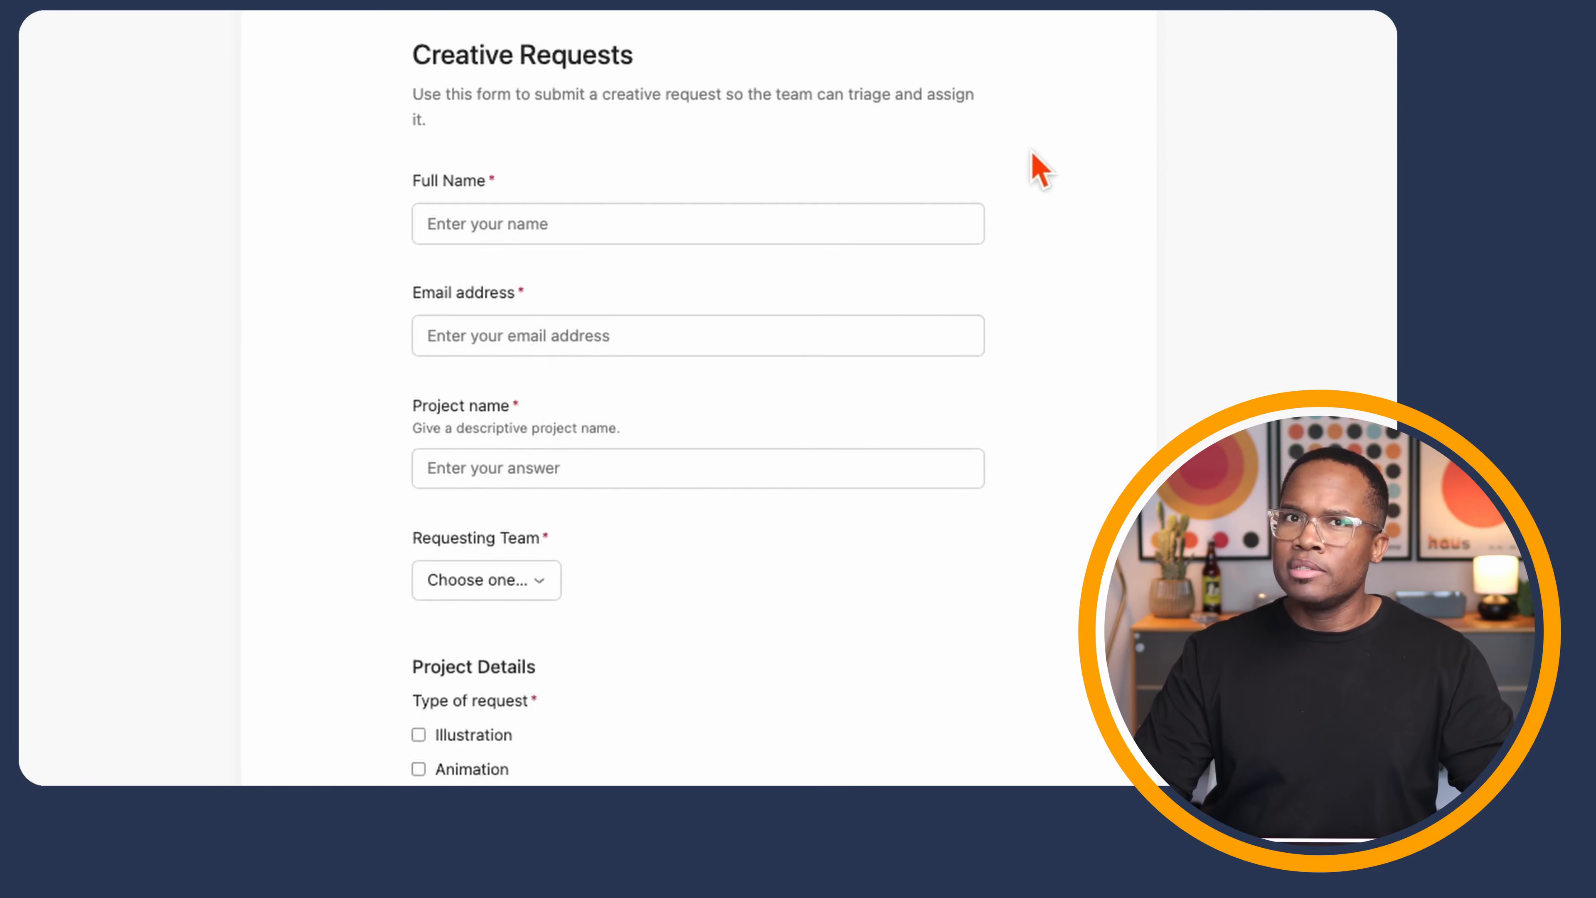
click(574, 223)
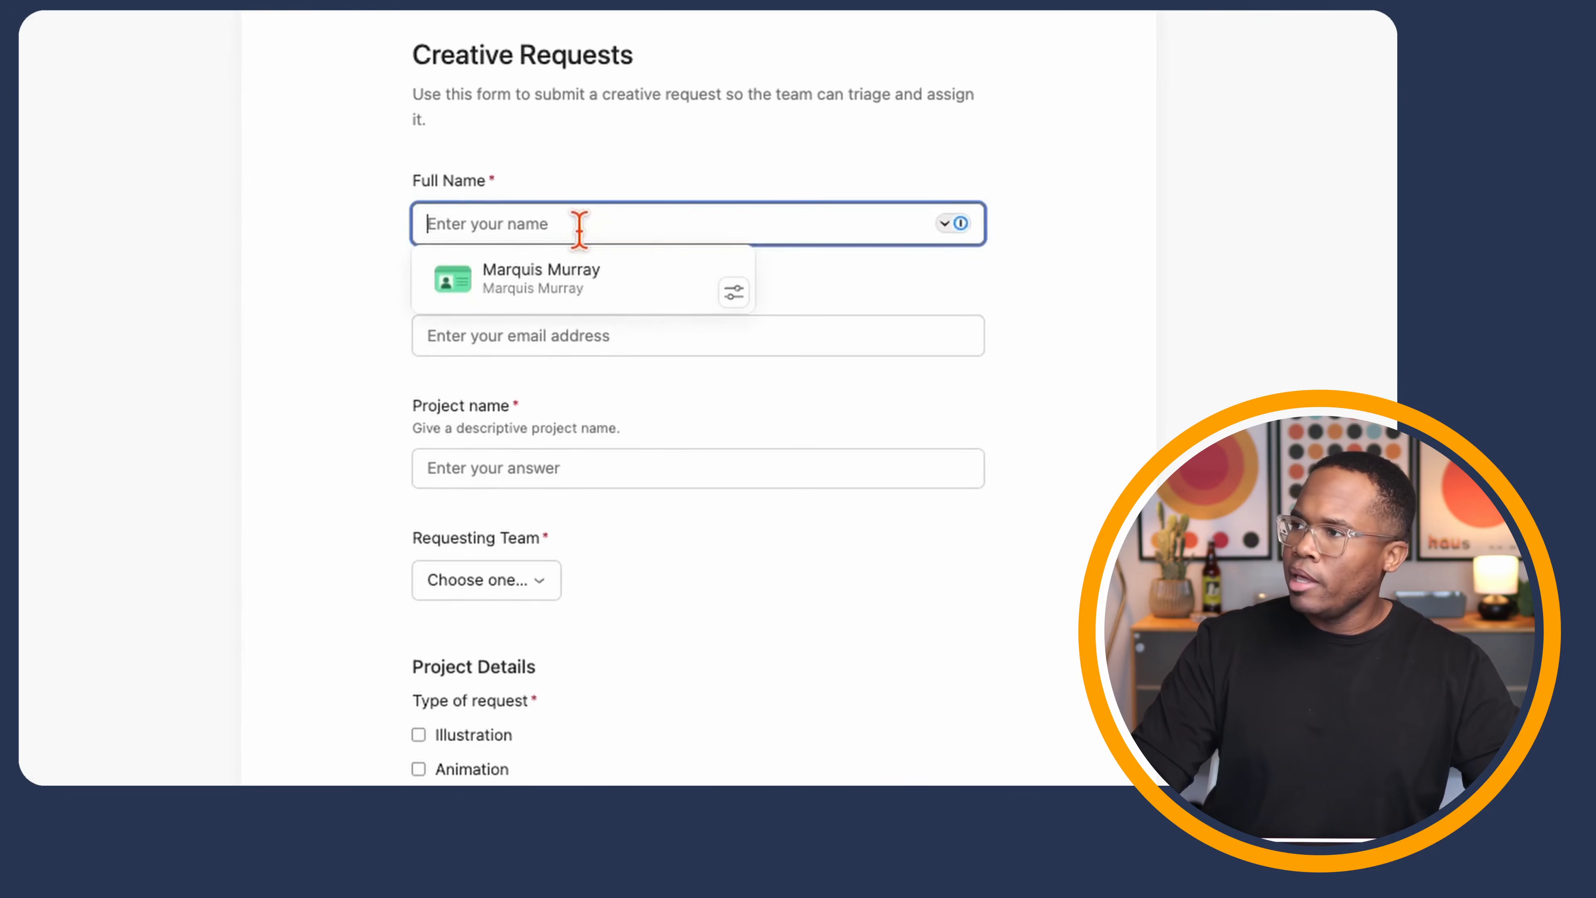
click(601, 283)
click(607, 317)
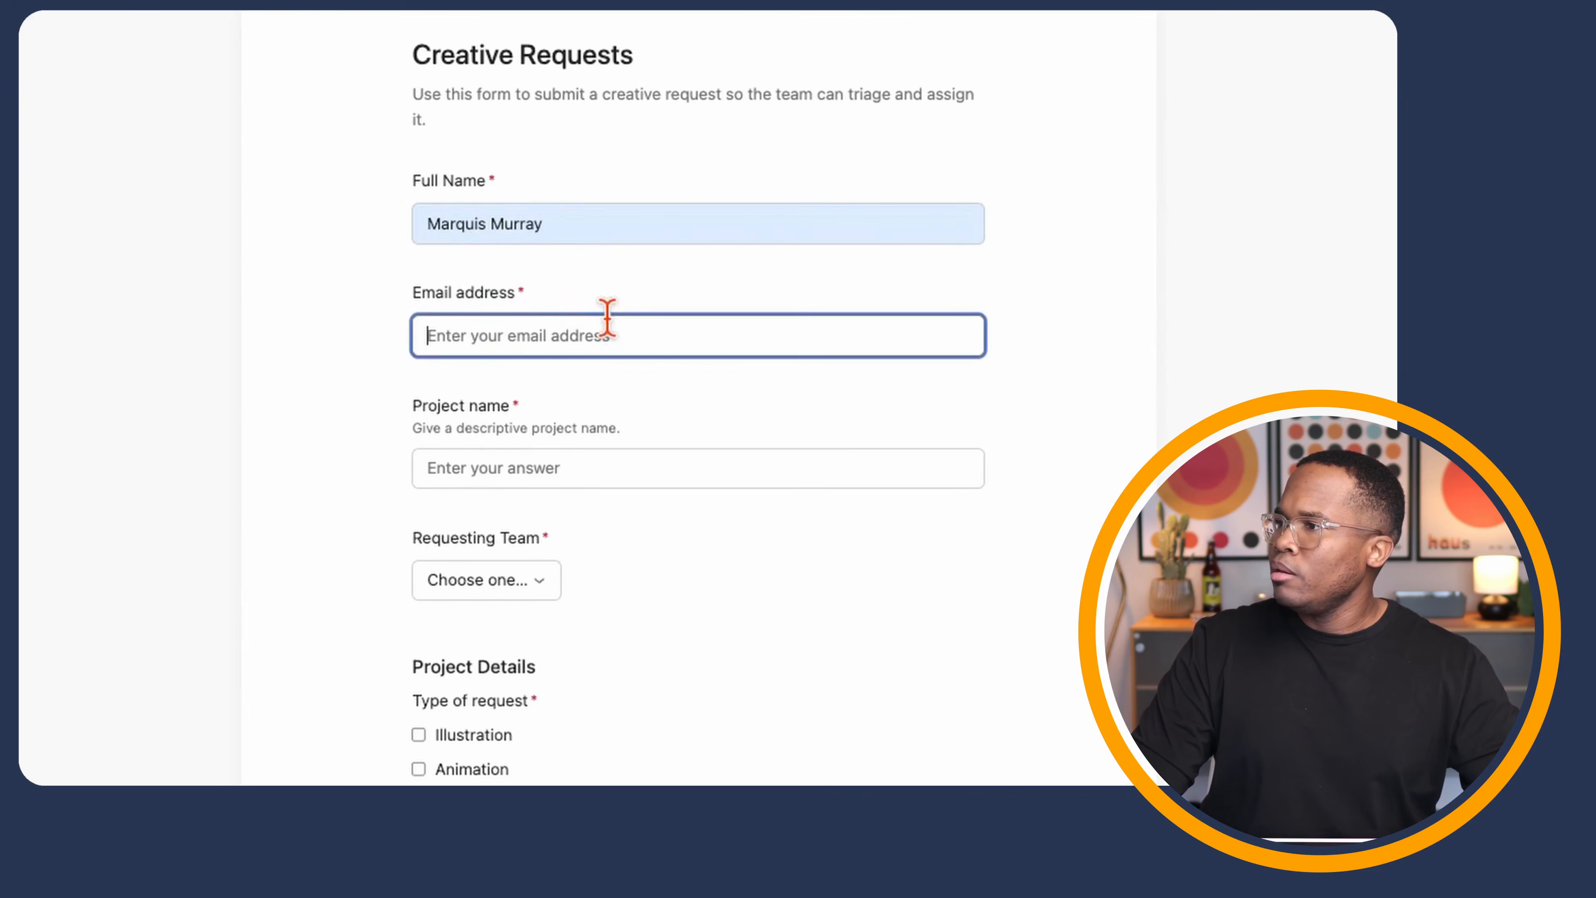
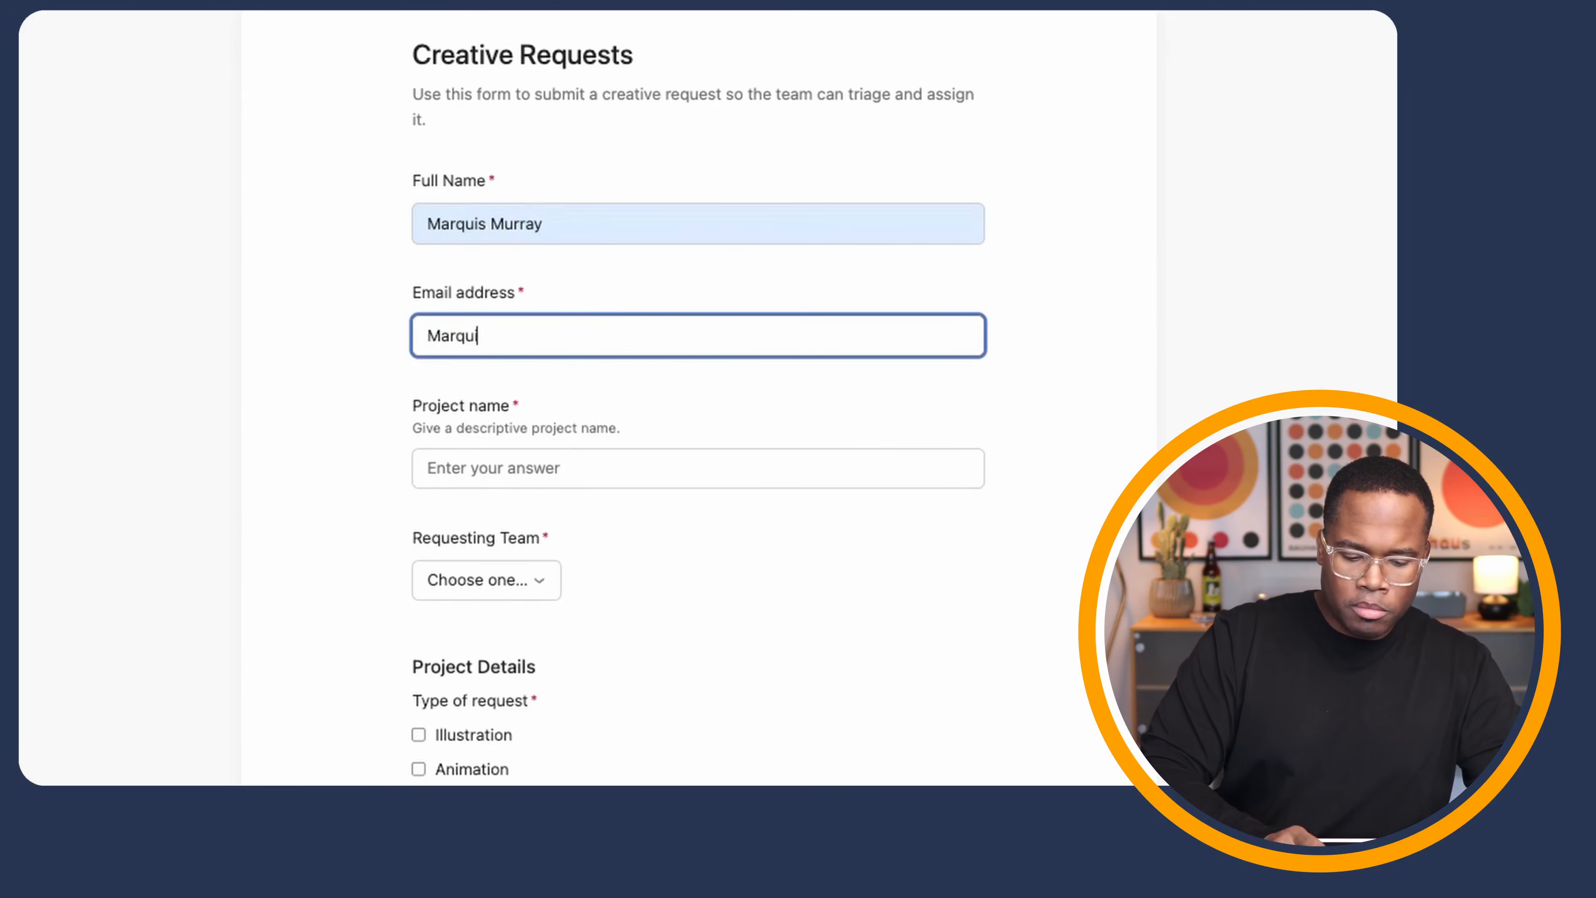
click(598, 468)
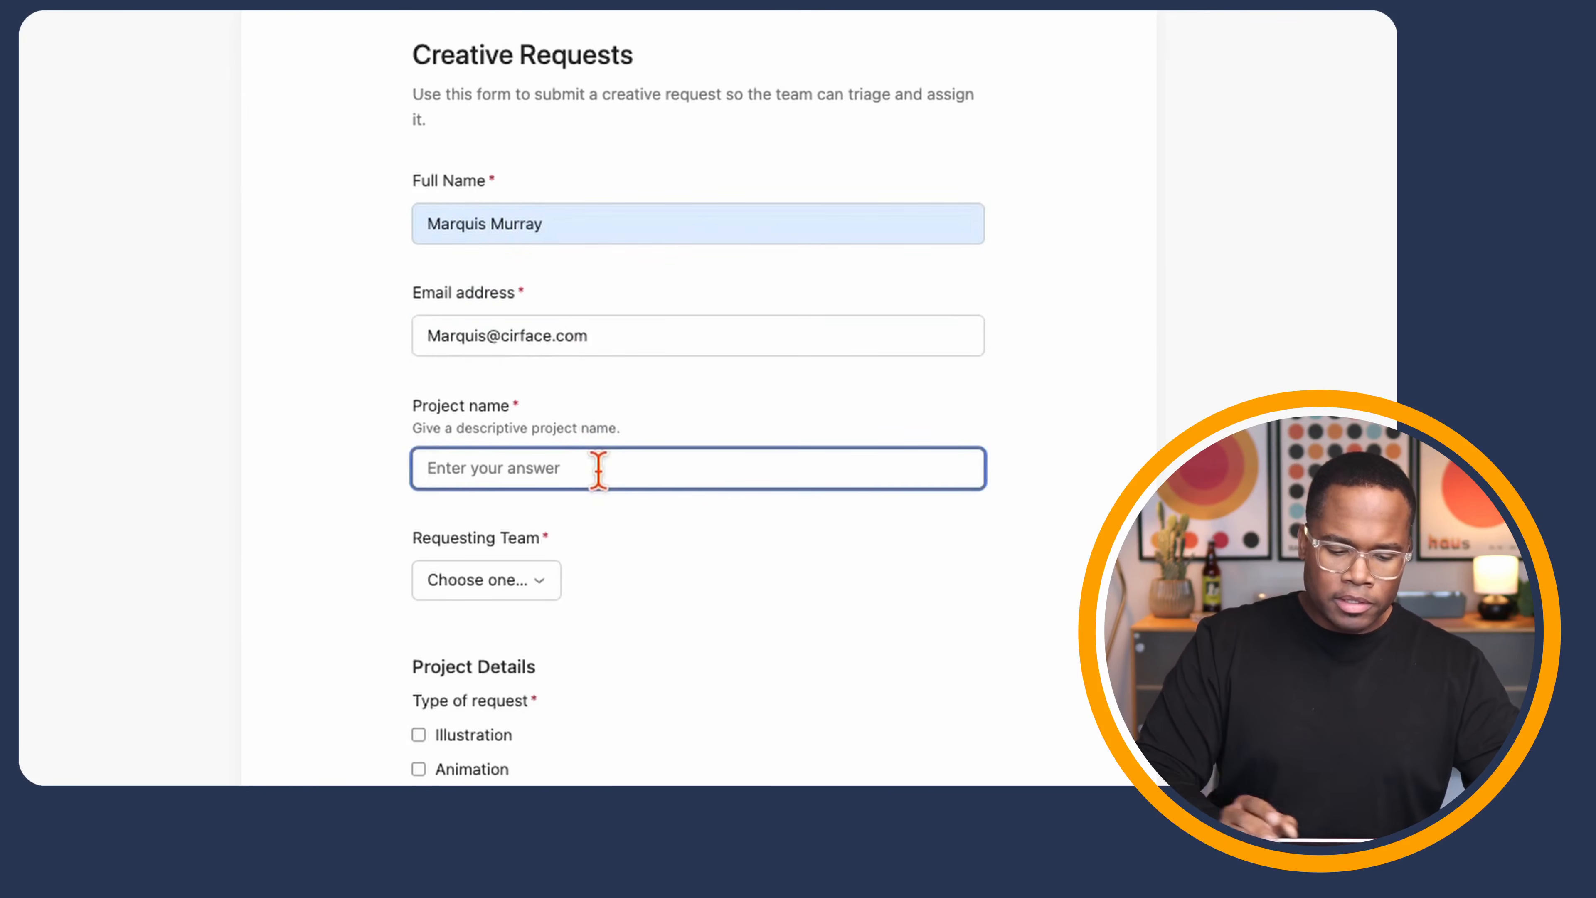
text(Test Rule)
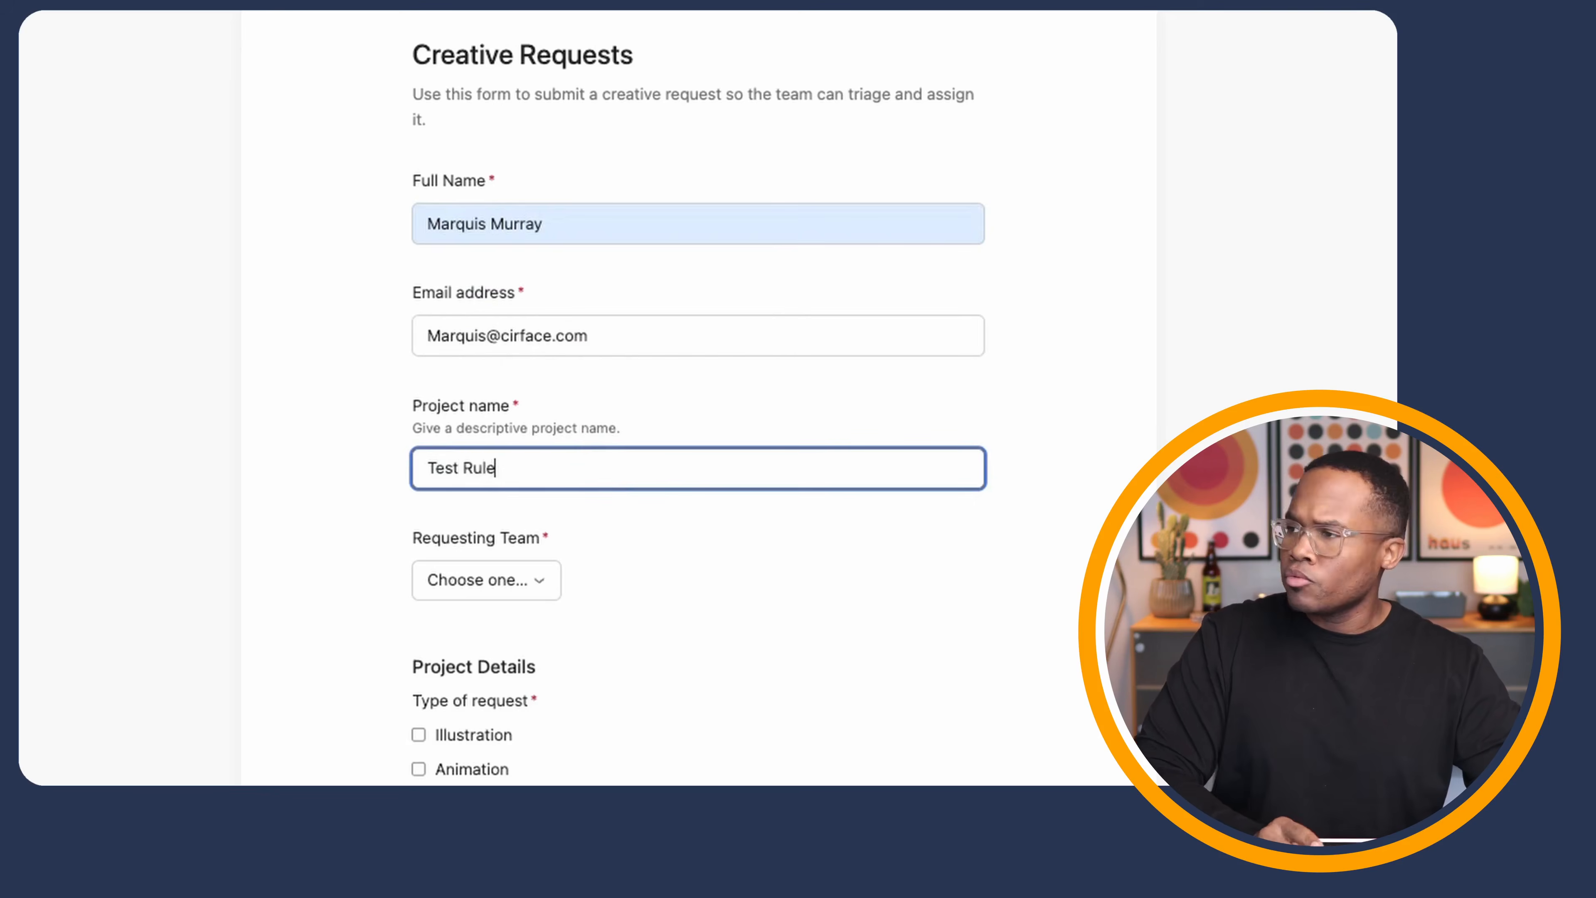
- Choose Events as requesting team, tick Illustration and Video, and set priority High
scroll(552, 570, down, 5)
click(535, 324)
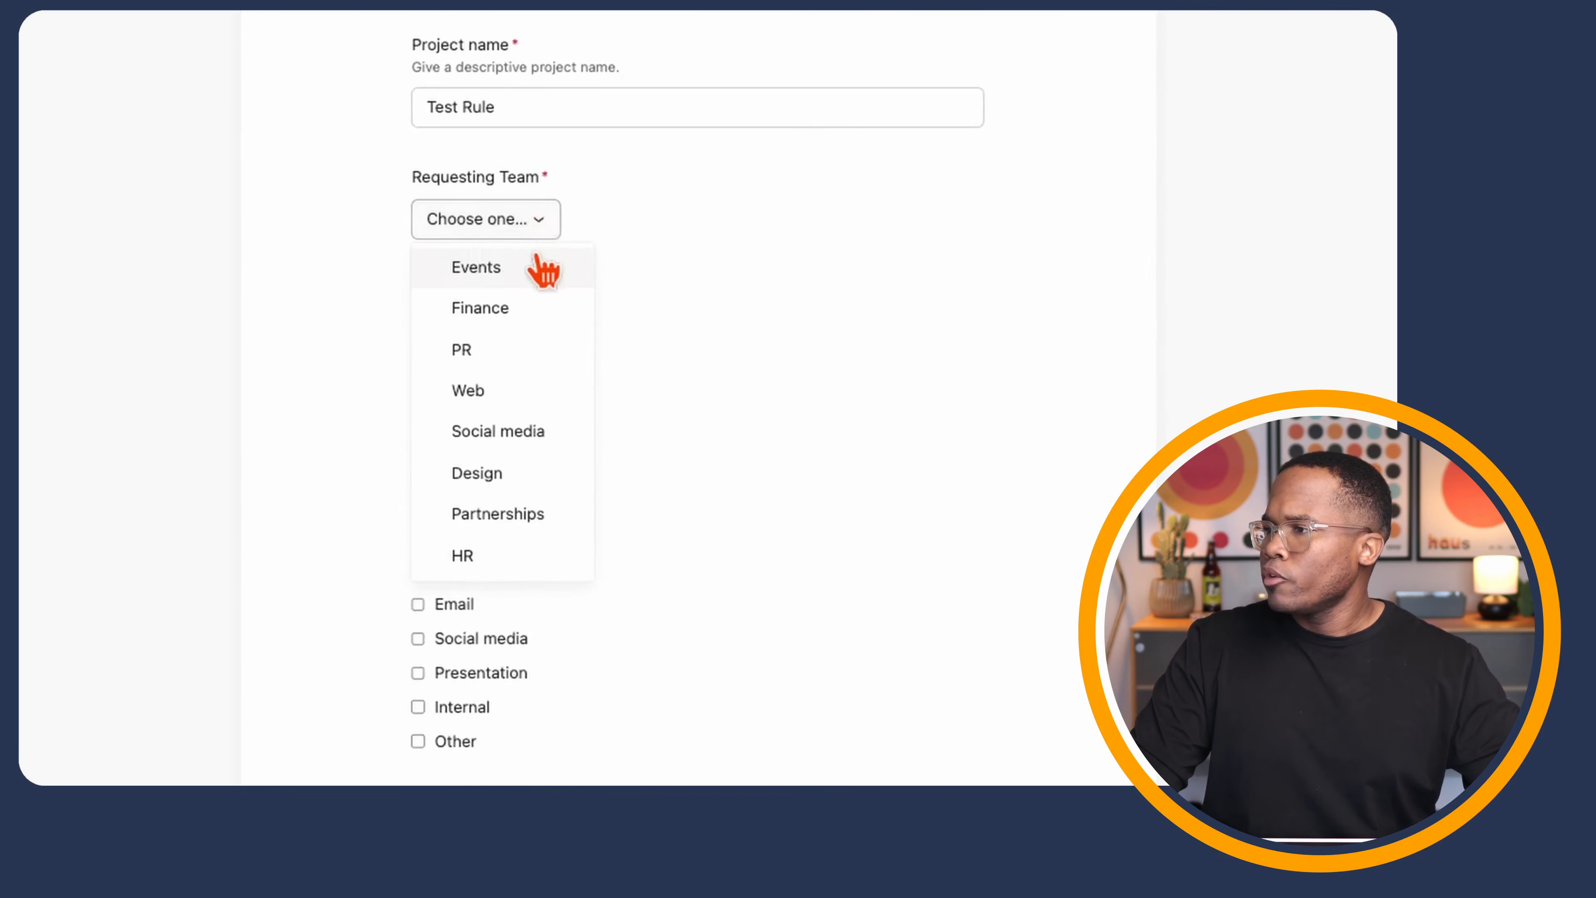
click(541, 272)
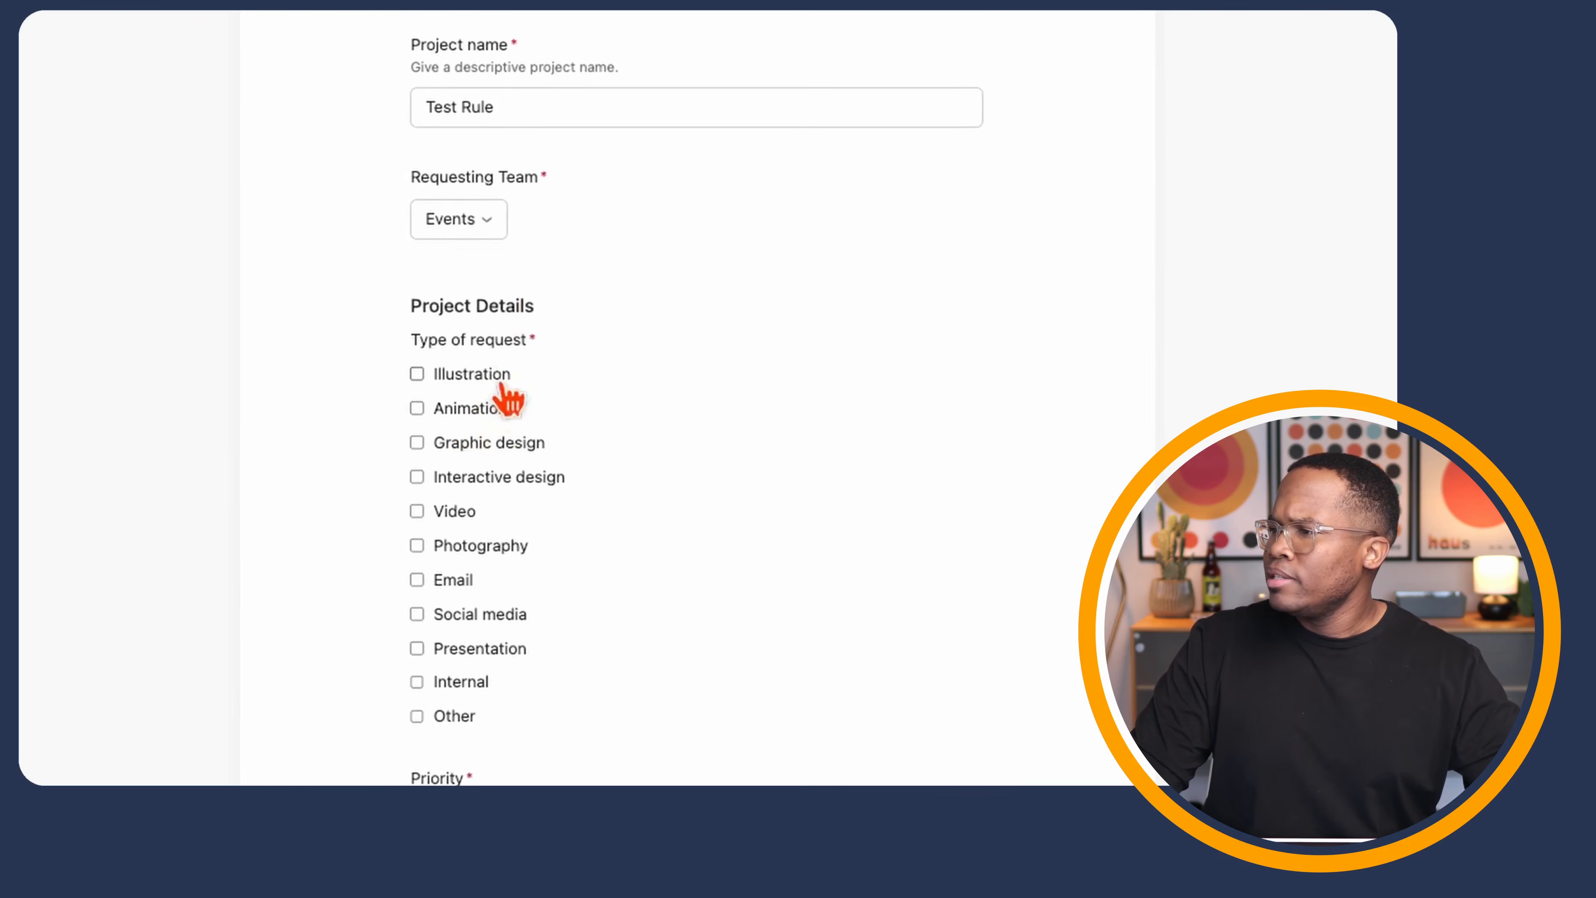
click(491, 372)
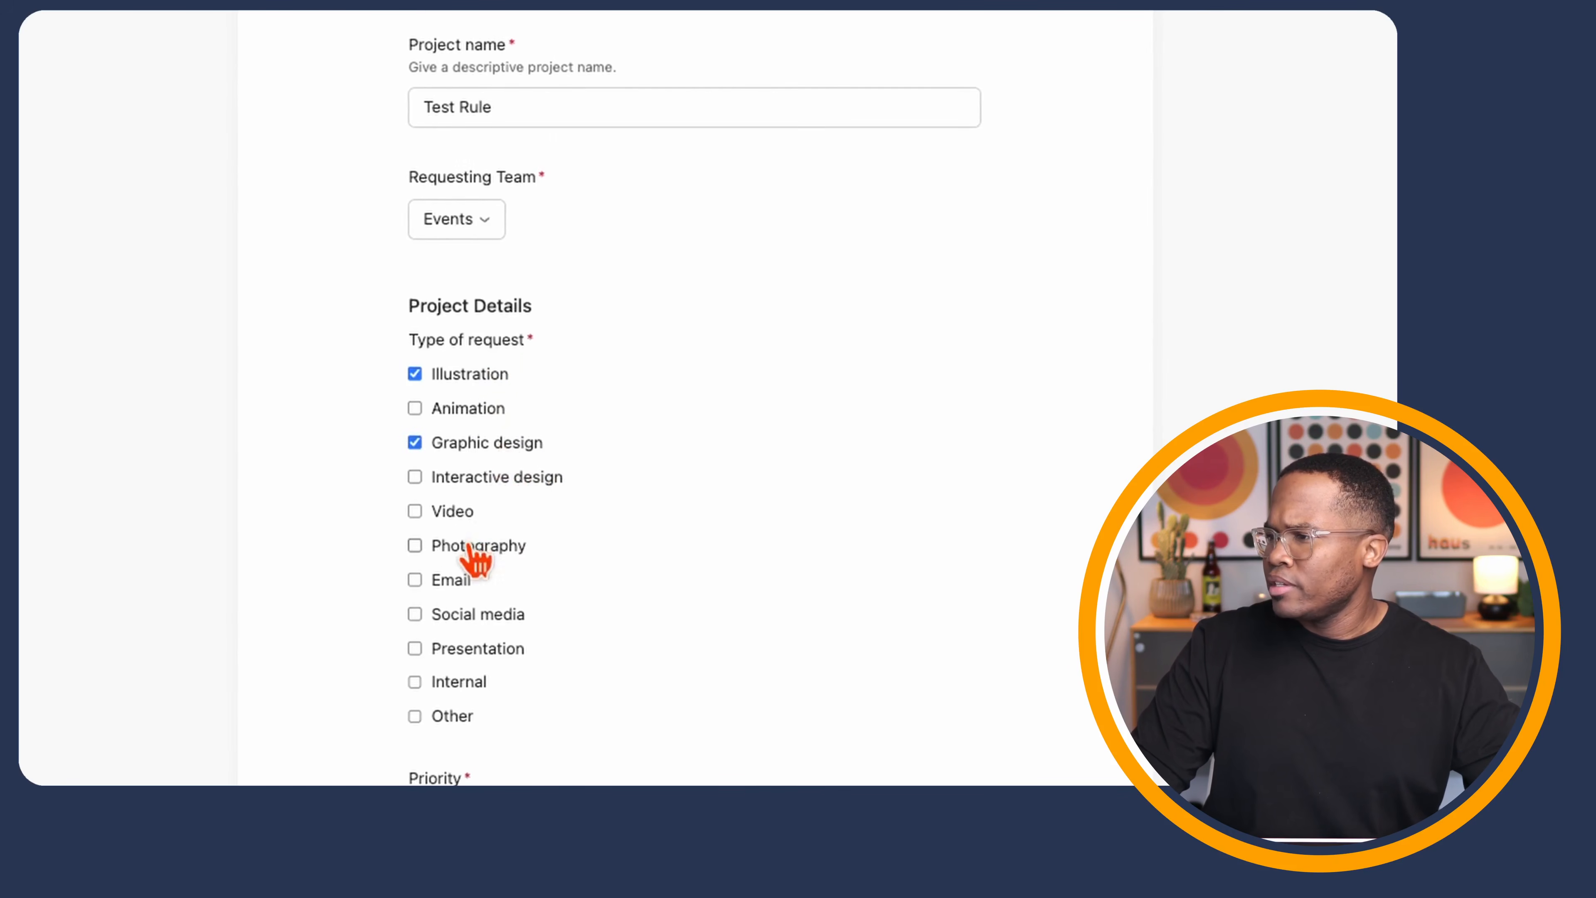
scroll(468, 503, down, 3)
click(467, 434)
click(499, 629)
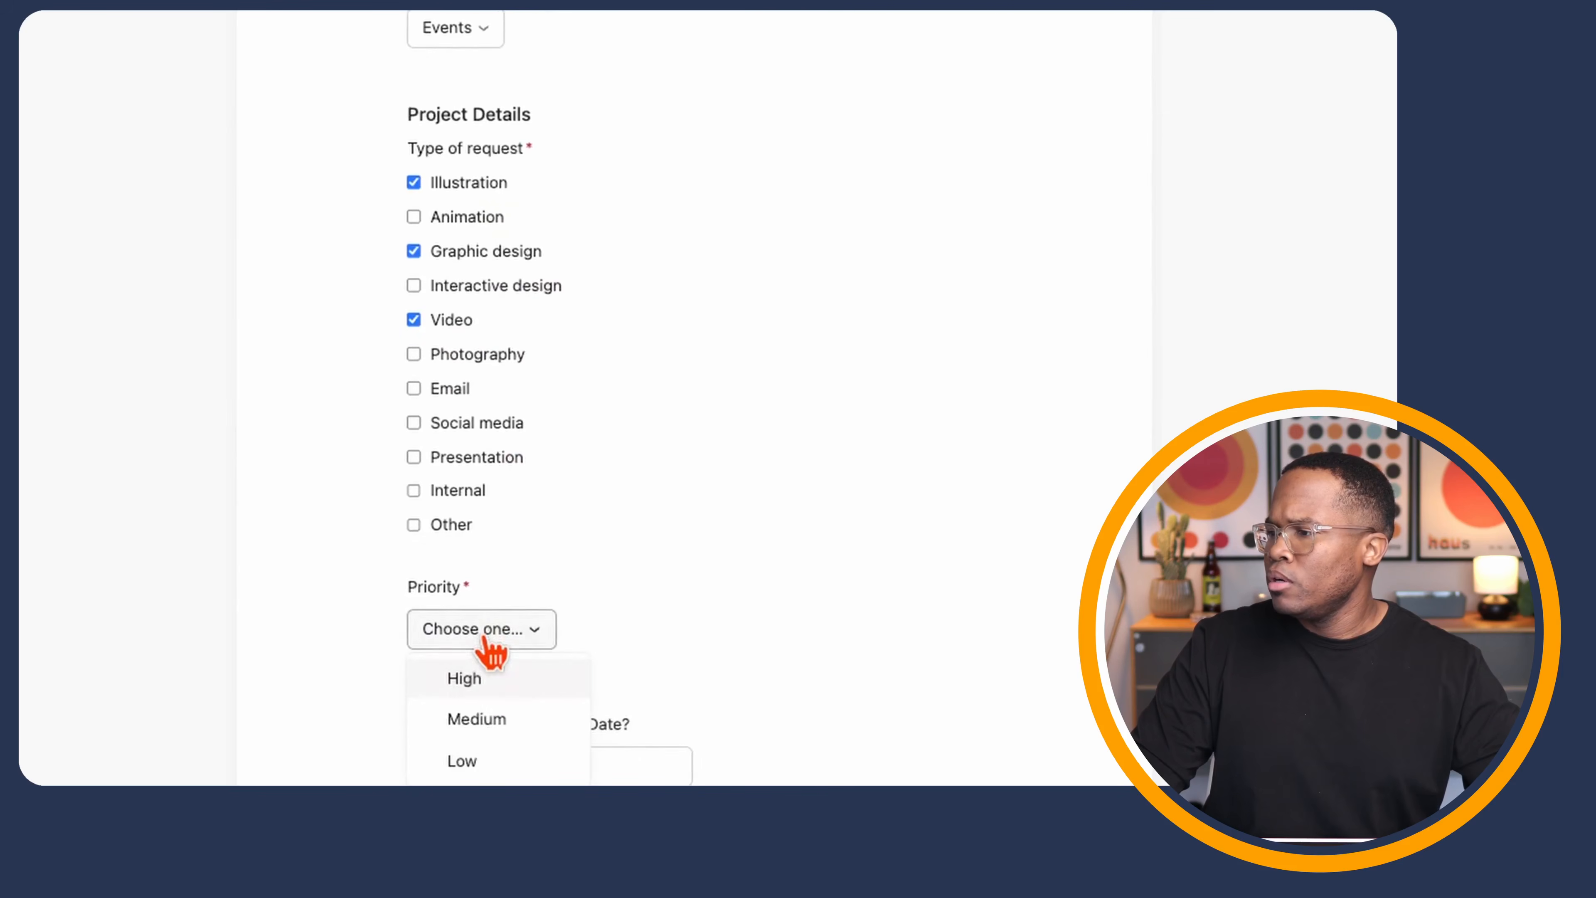
click(496, 693)
- Set the due date to Jan 24, add details 'I need these things', and submit
scroll(676, 465, down, 5)
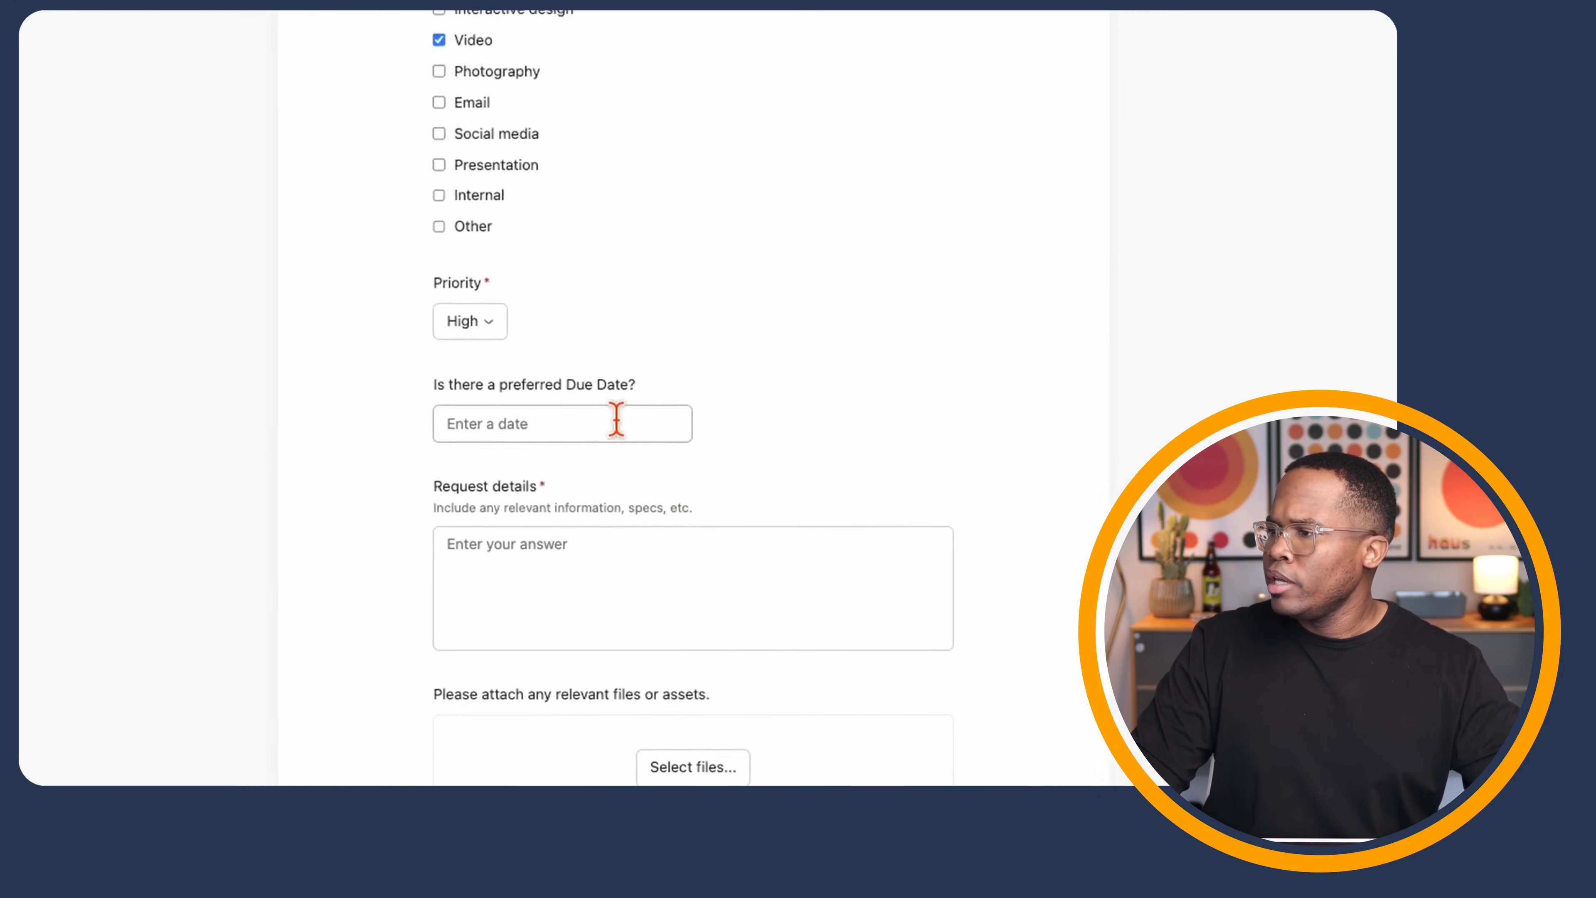
click(608, 396)
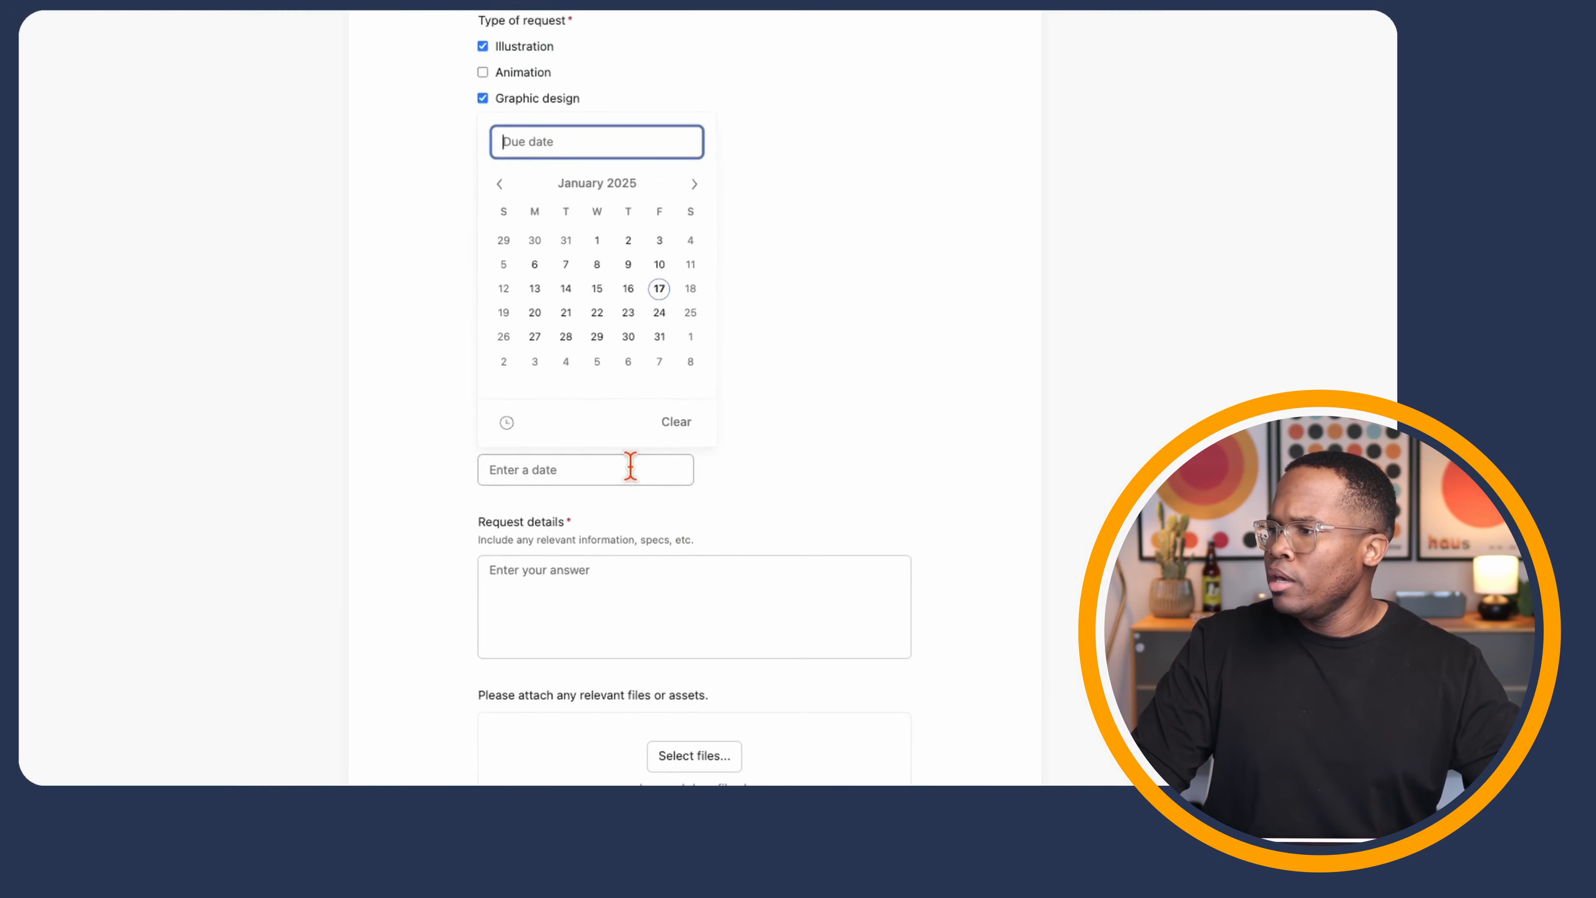
click(658, 320)
click(830, 413)
click(601, 586)
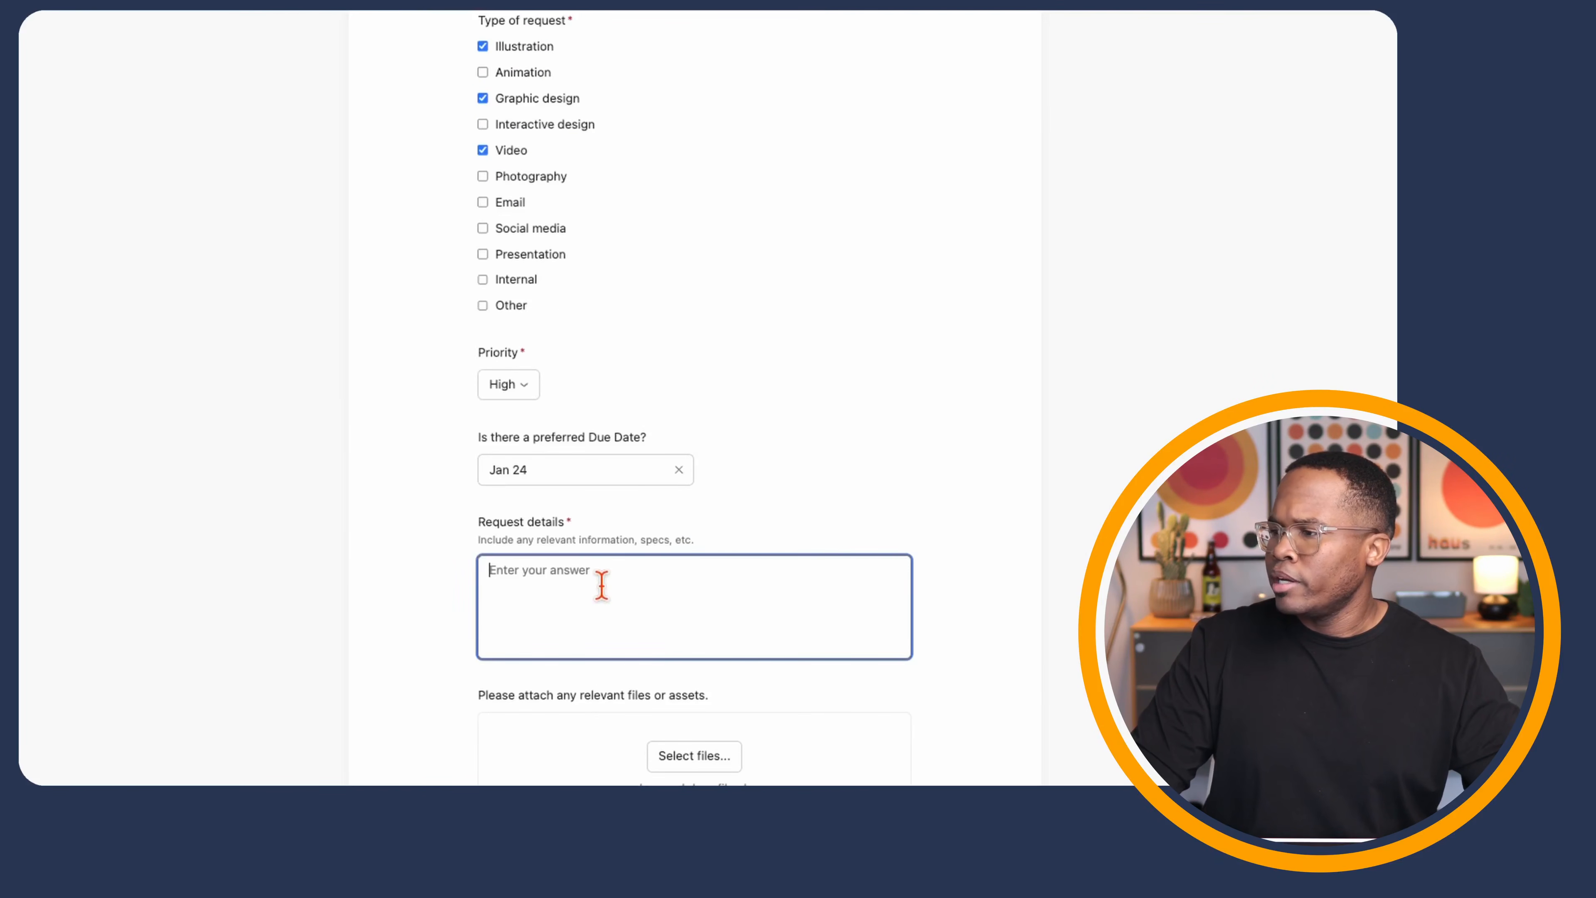
text(I need these)
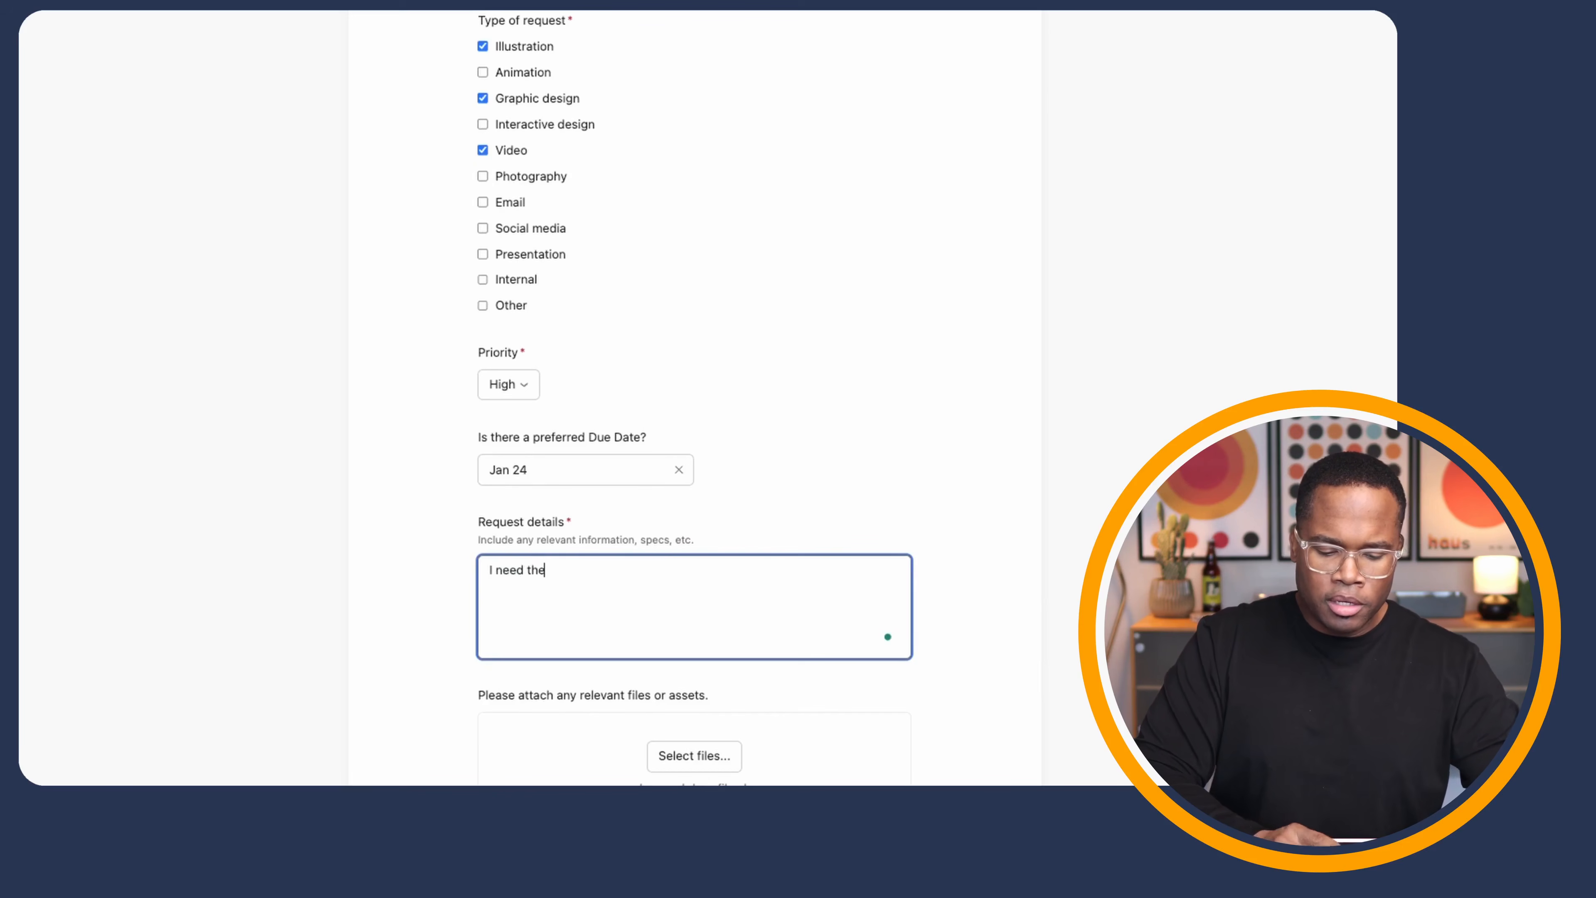
text( things)
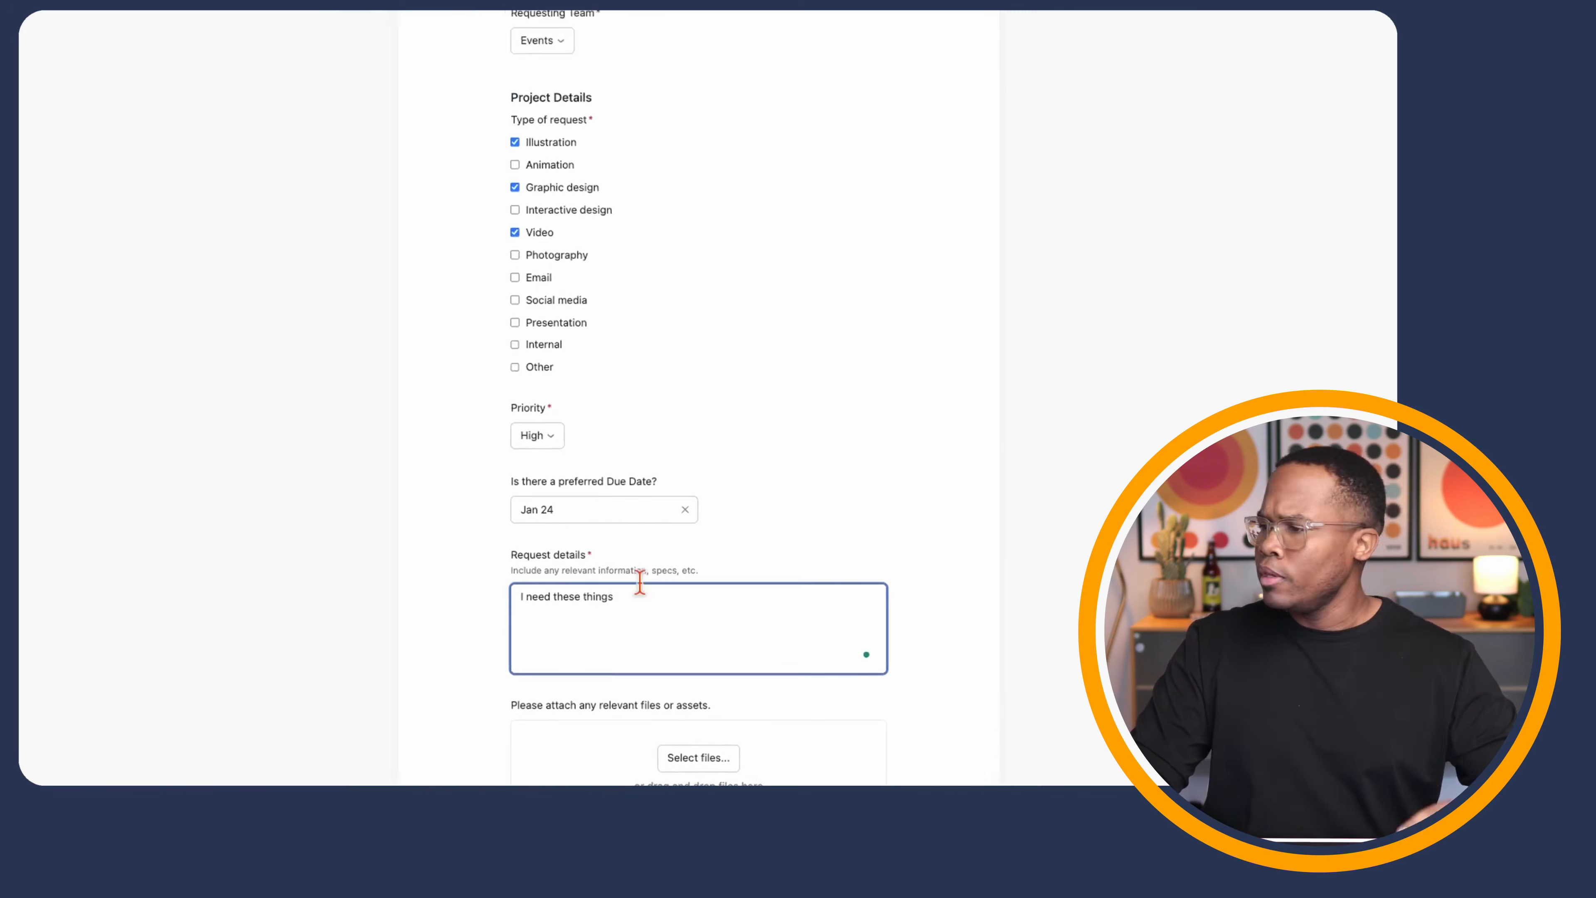
scroll(729, 562, down, 2)
click(565, 660)
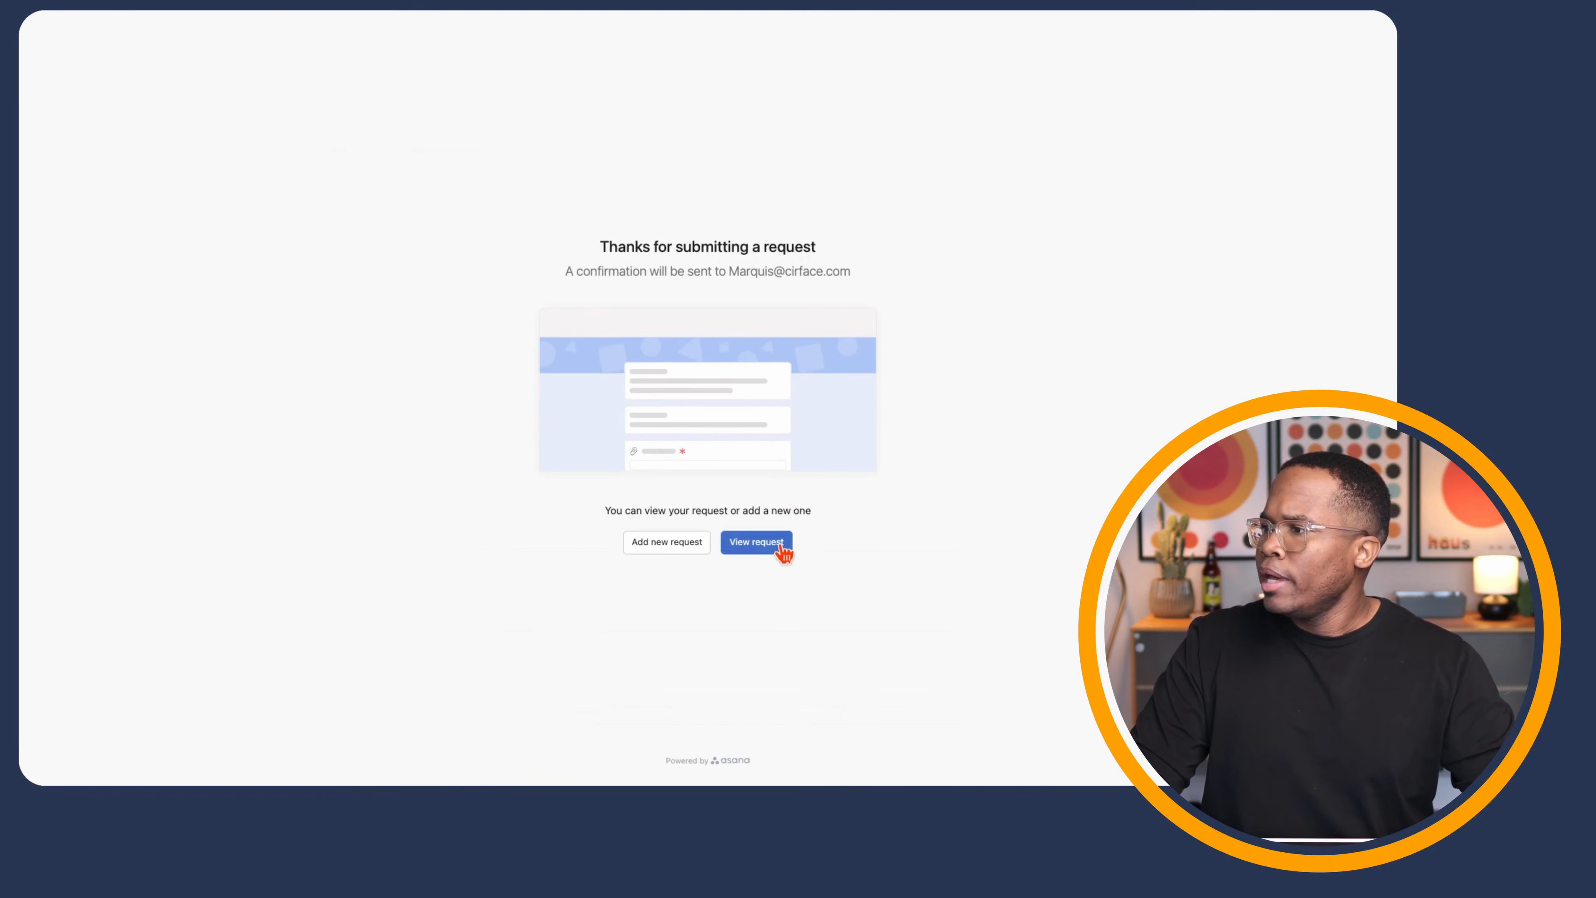
- Open the submitted request as the 'Test Rule' task, check its fields, then close it
click(782, 551)
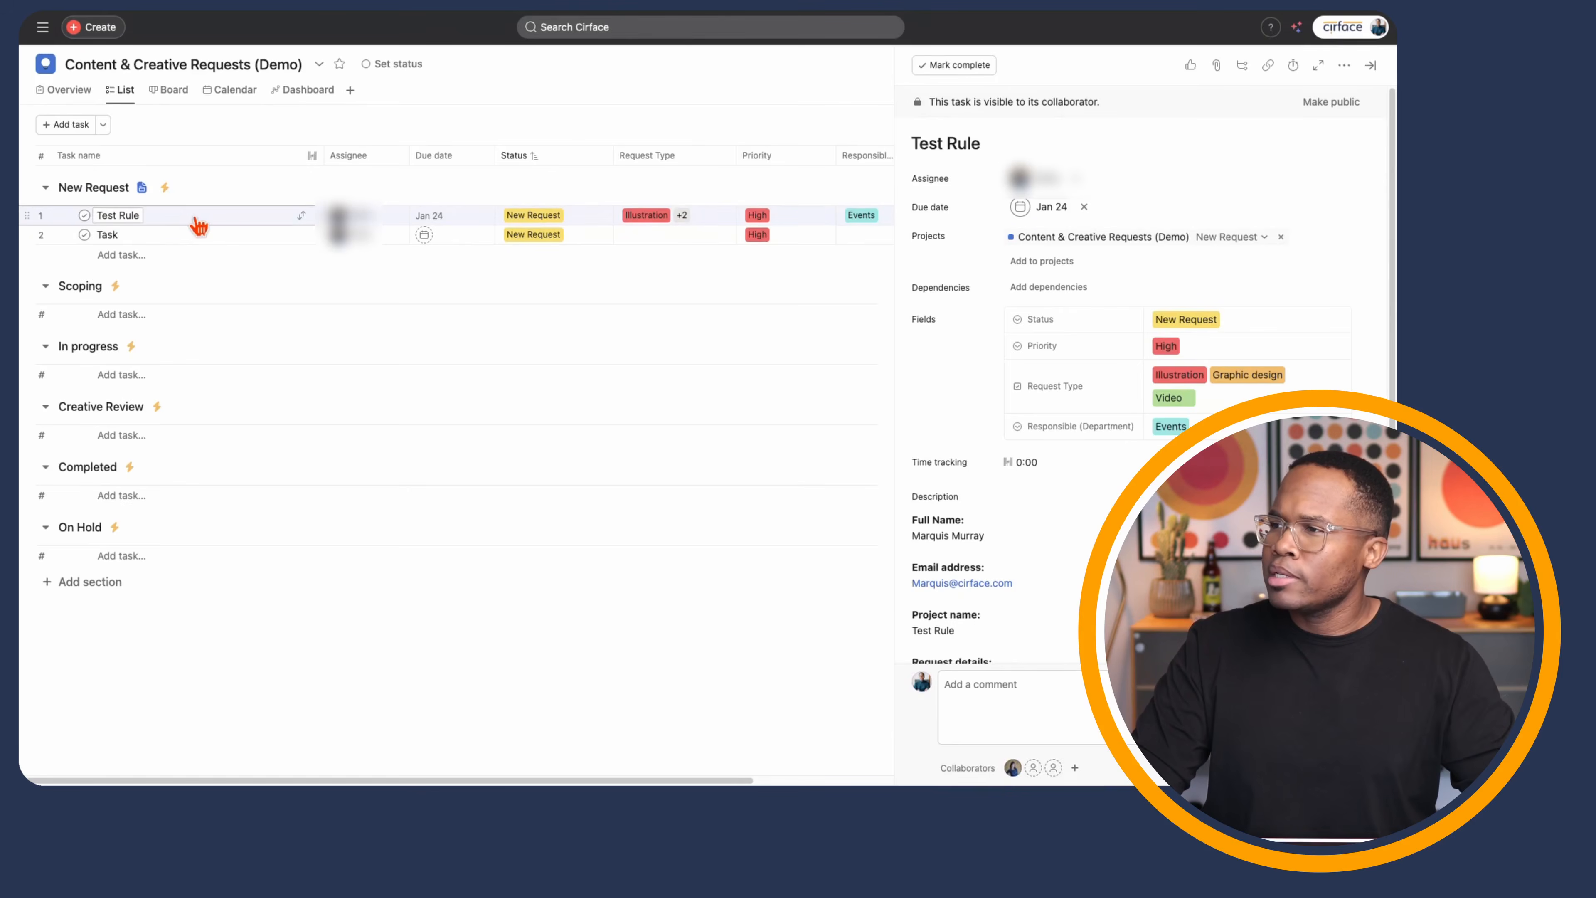
mouse_move(366, 221)
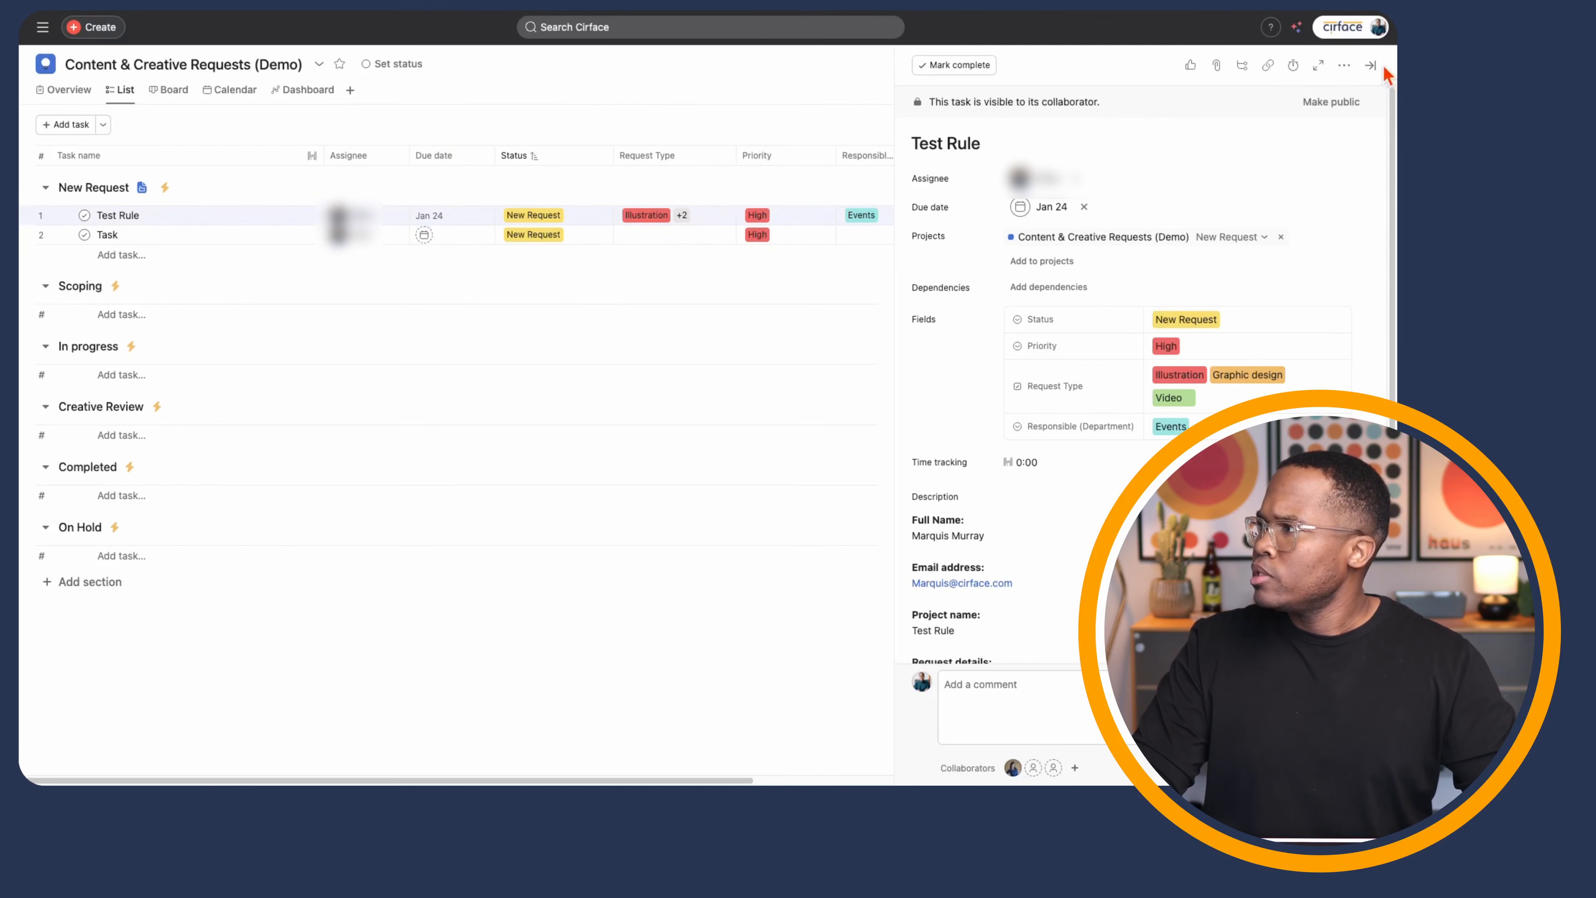
key(Escape)
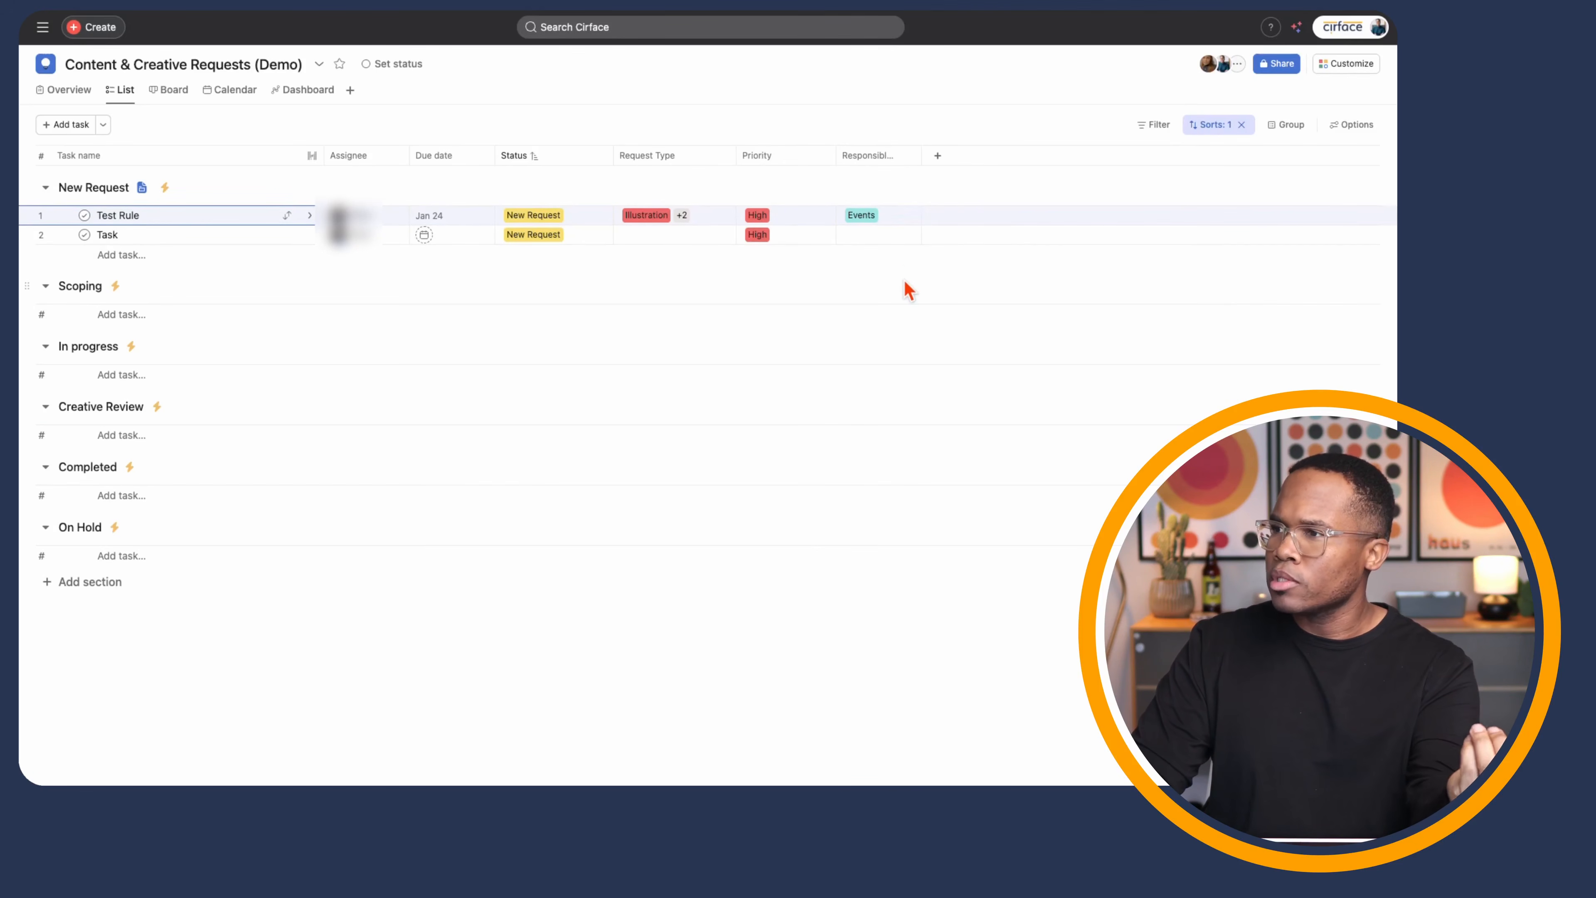
- Start a new custom rule in the project's Rules and name it 'Request Type'
click(1331, 68)
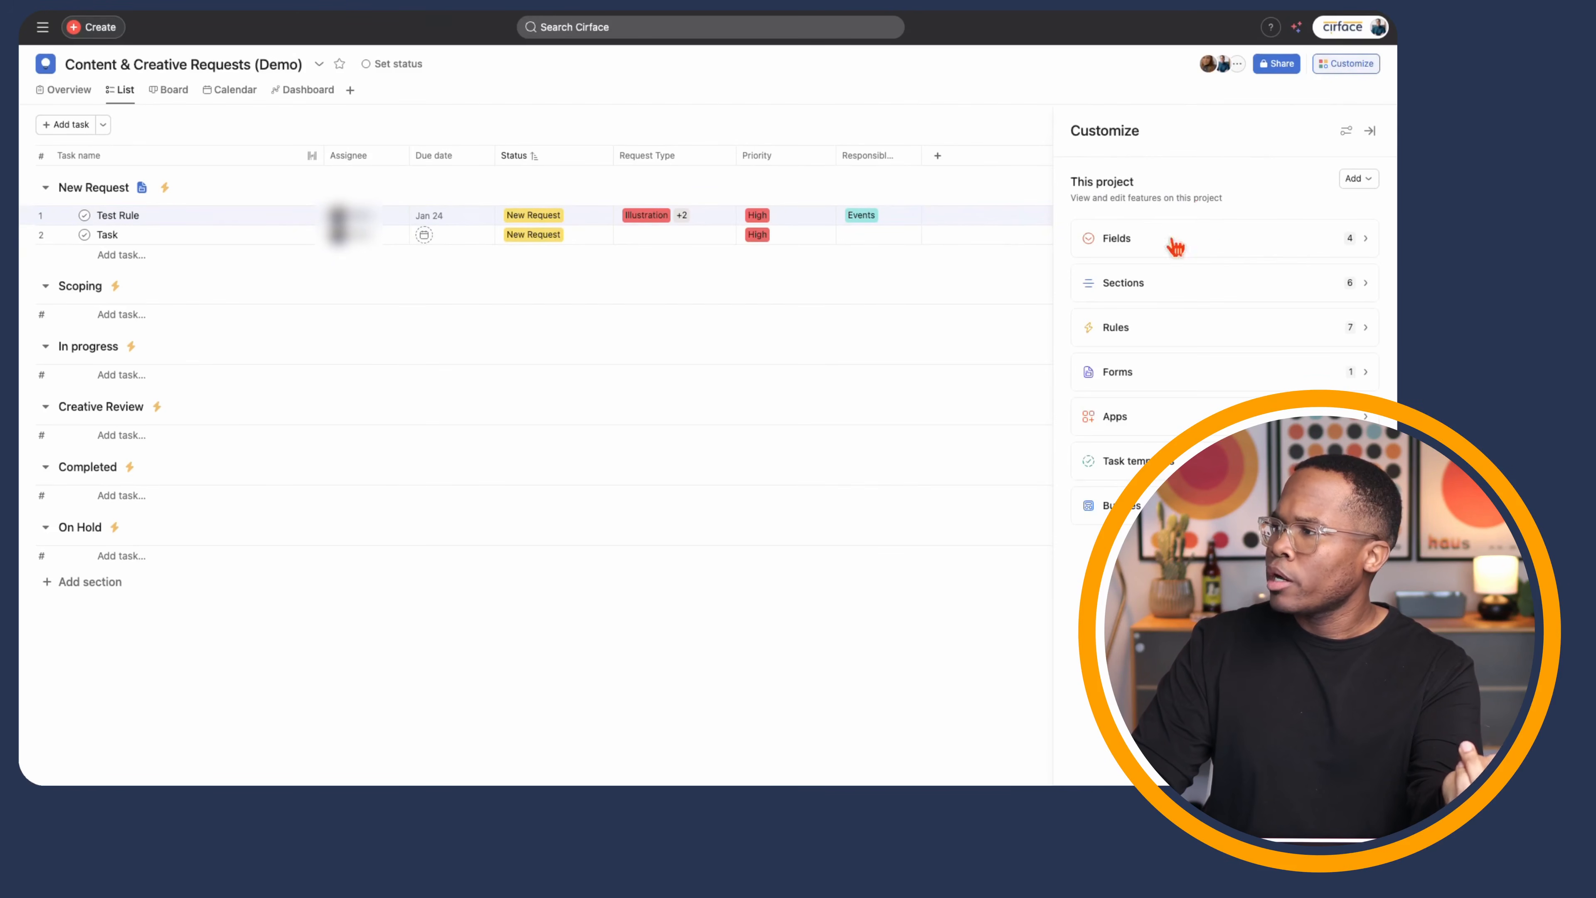
click(1143, 339)
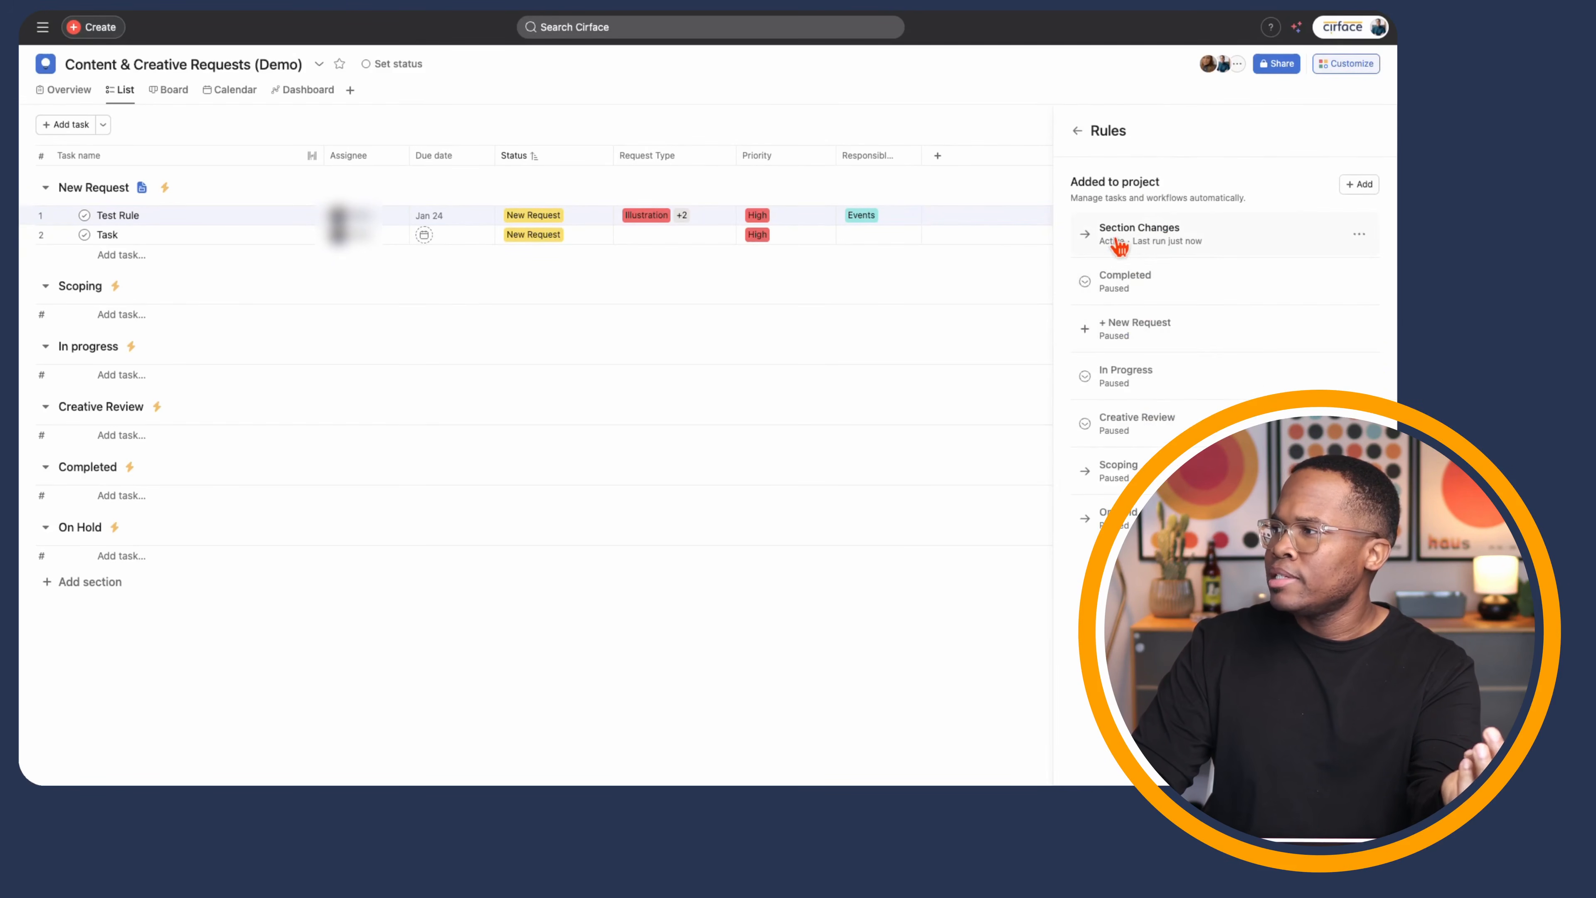
click(1364, 185)
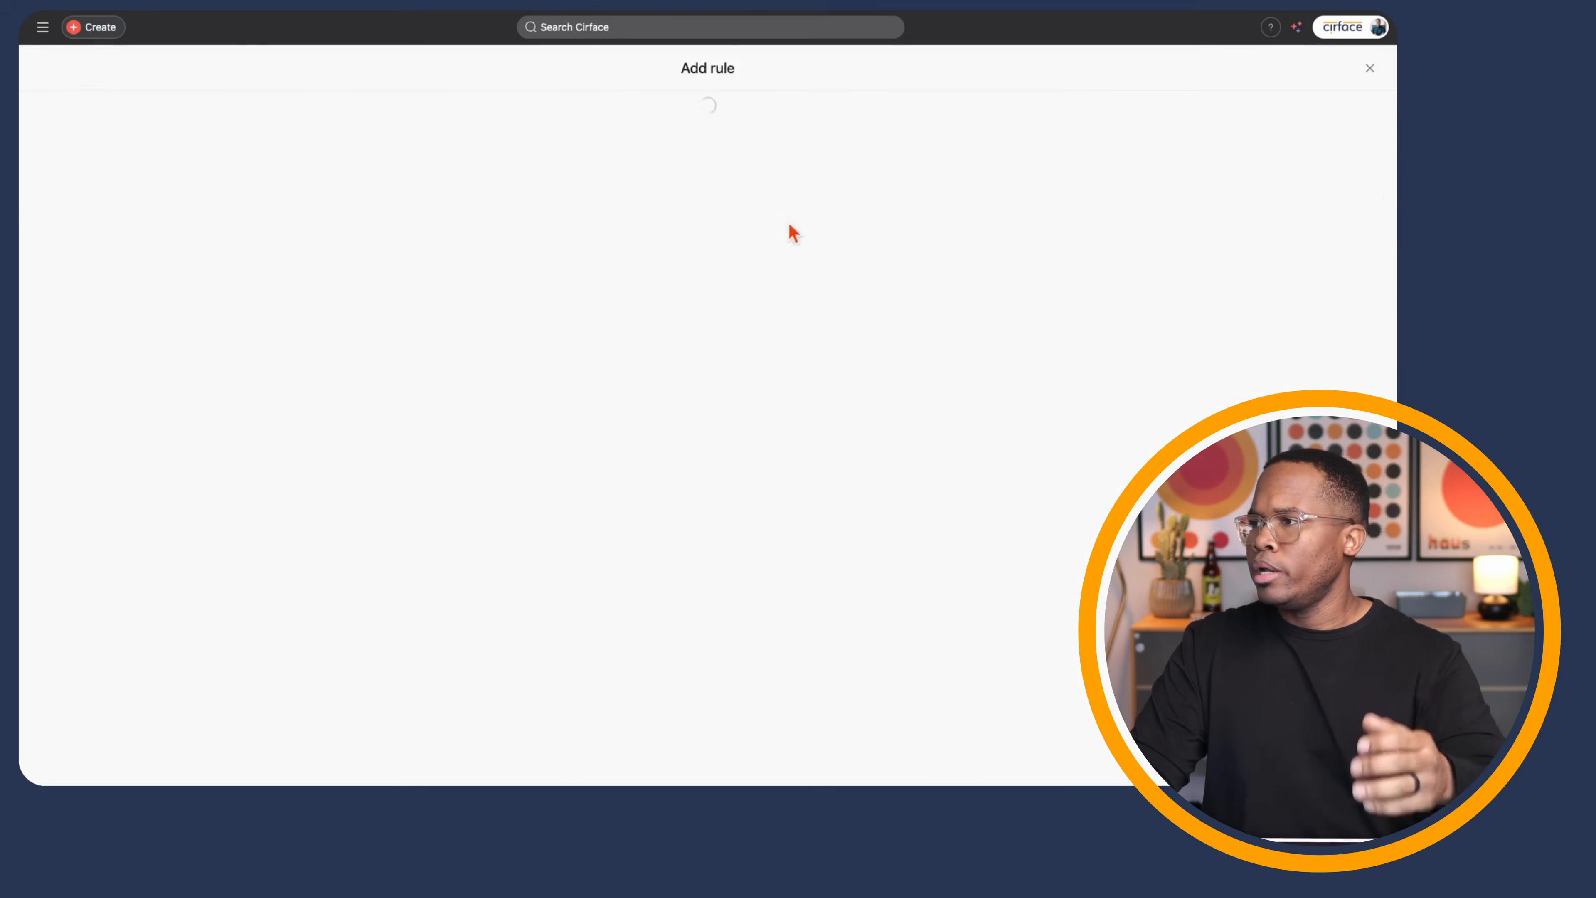
click(506, 163)
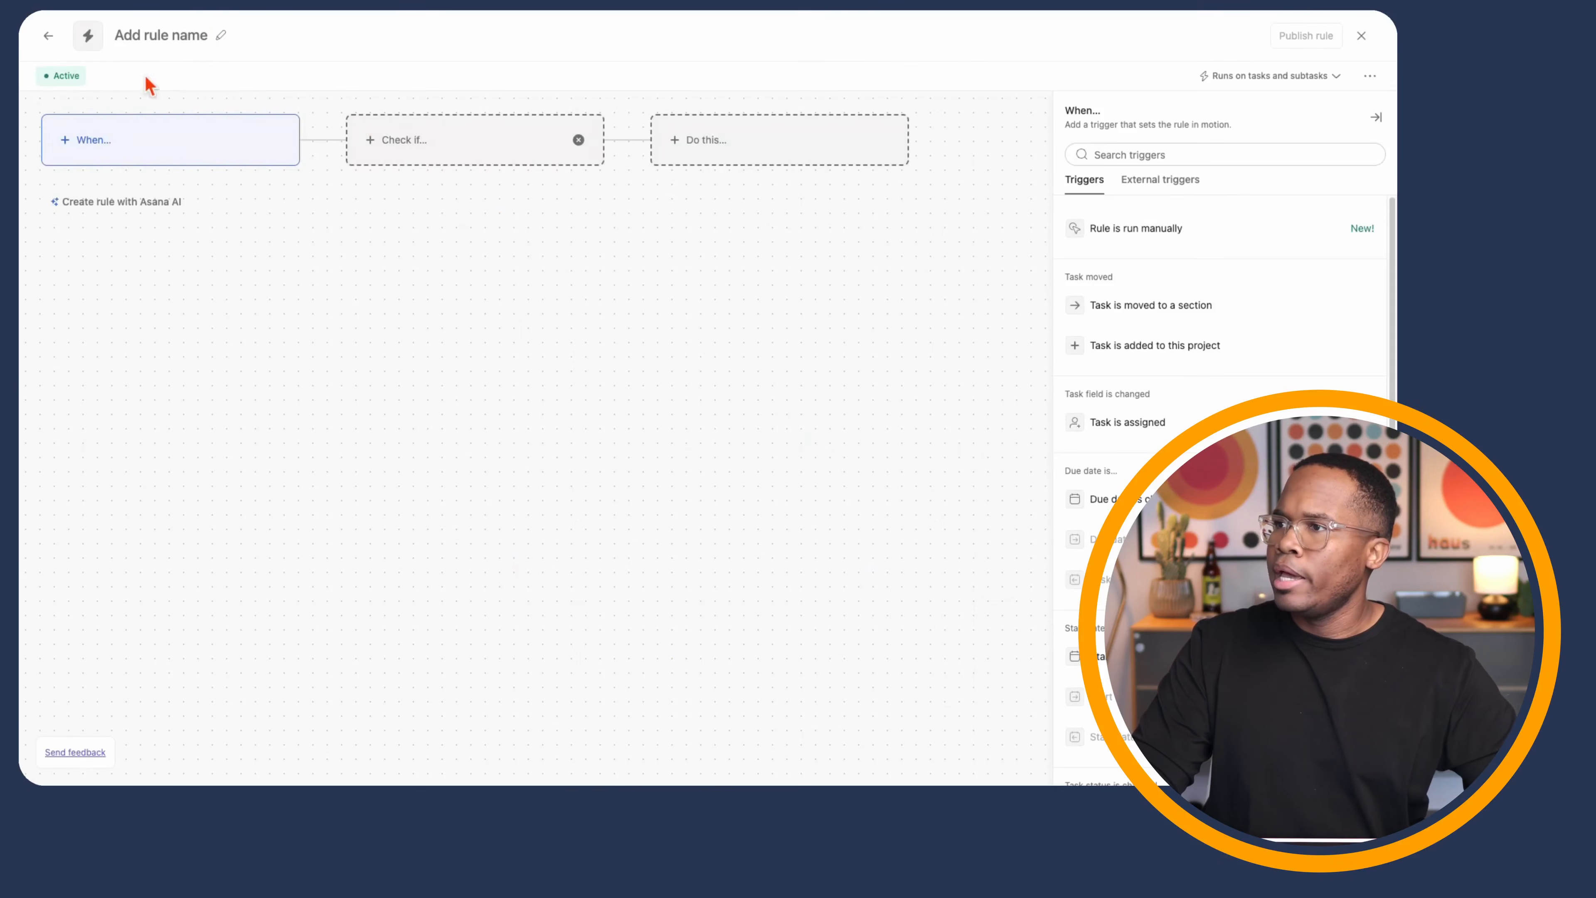
click(221, 41)
text(Requ)
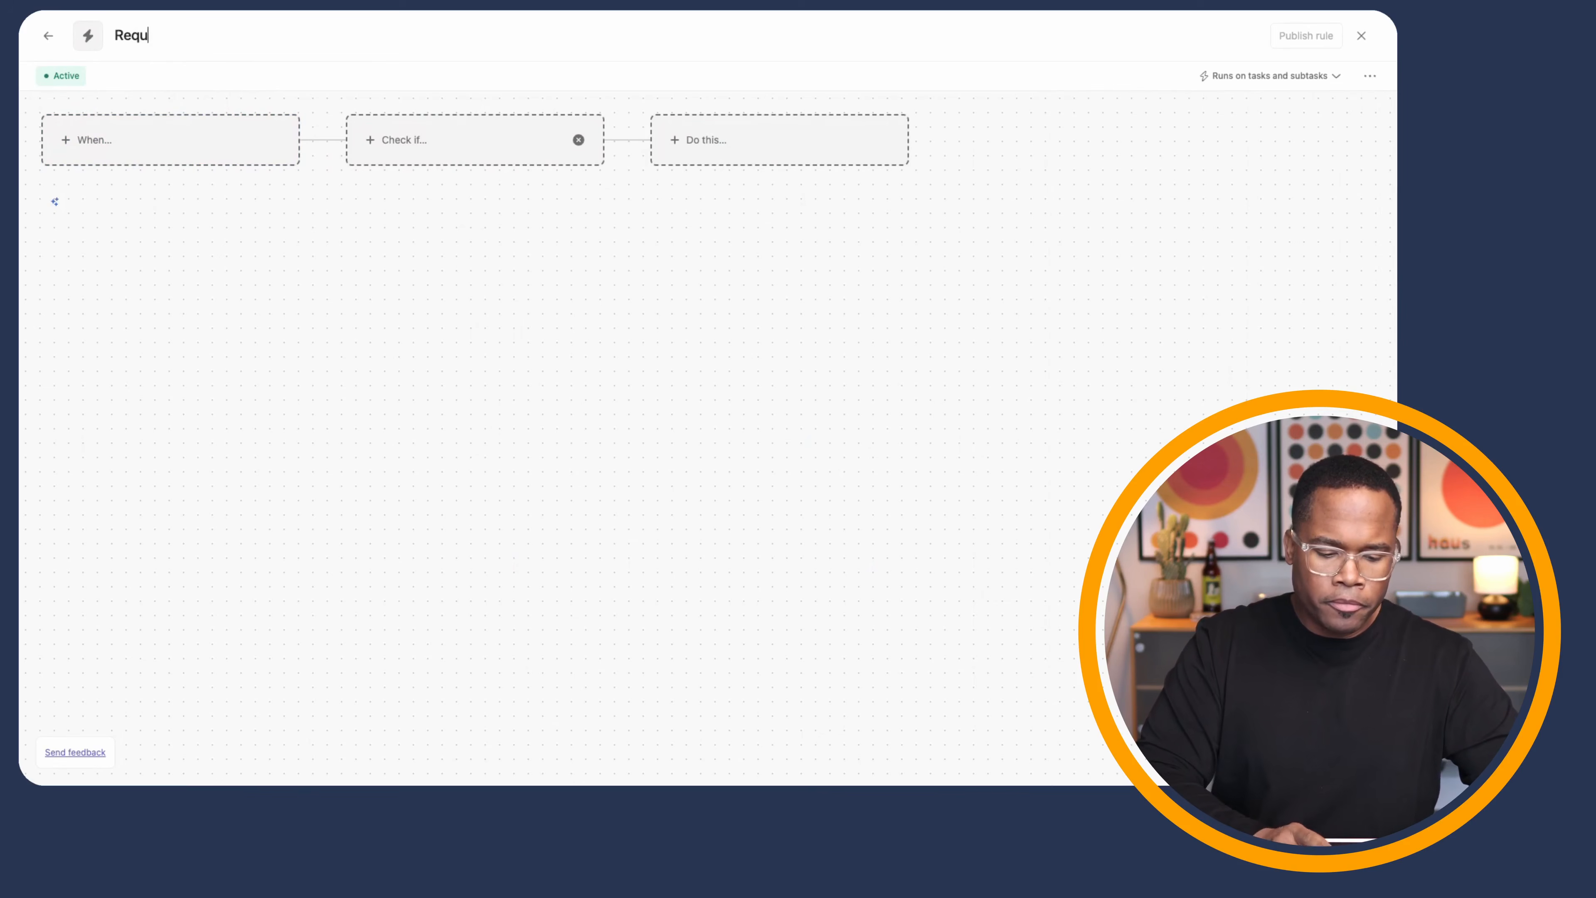
text(est Type)
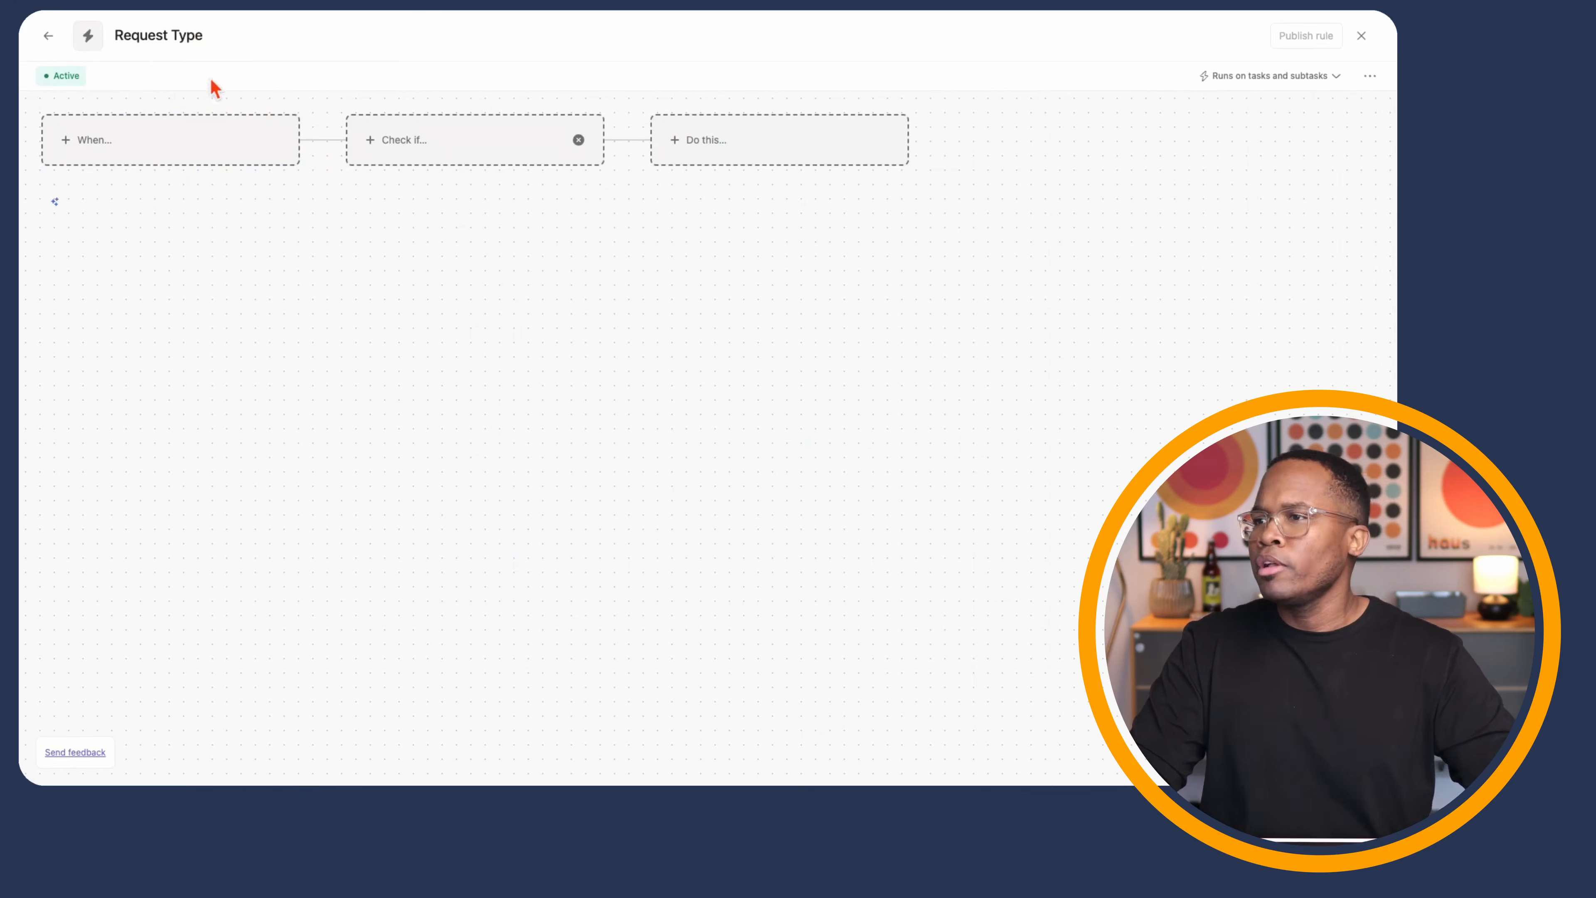
- Trigger the rule when a task is added via Creative Requests form submissions
click(171, 149)
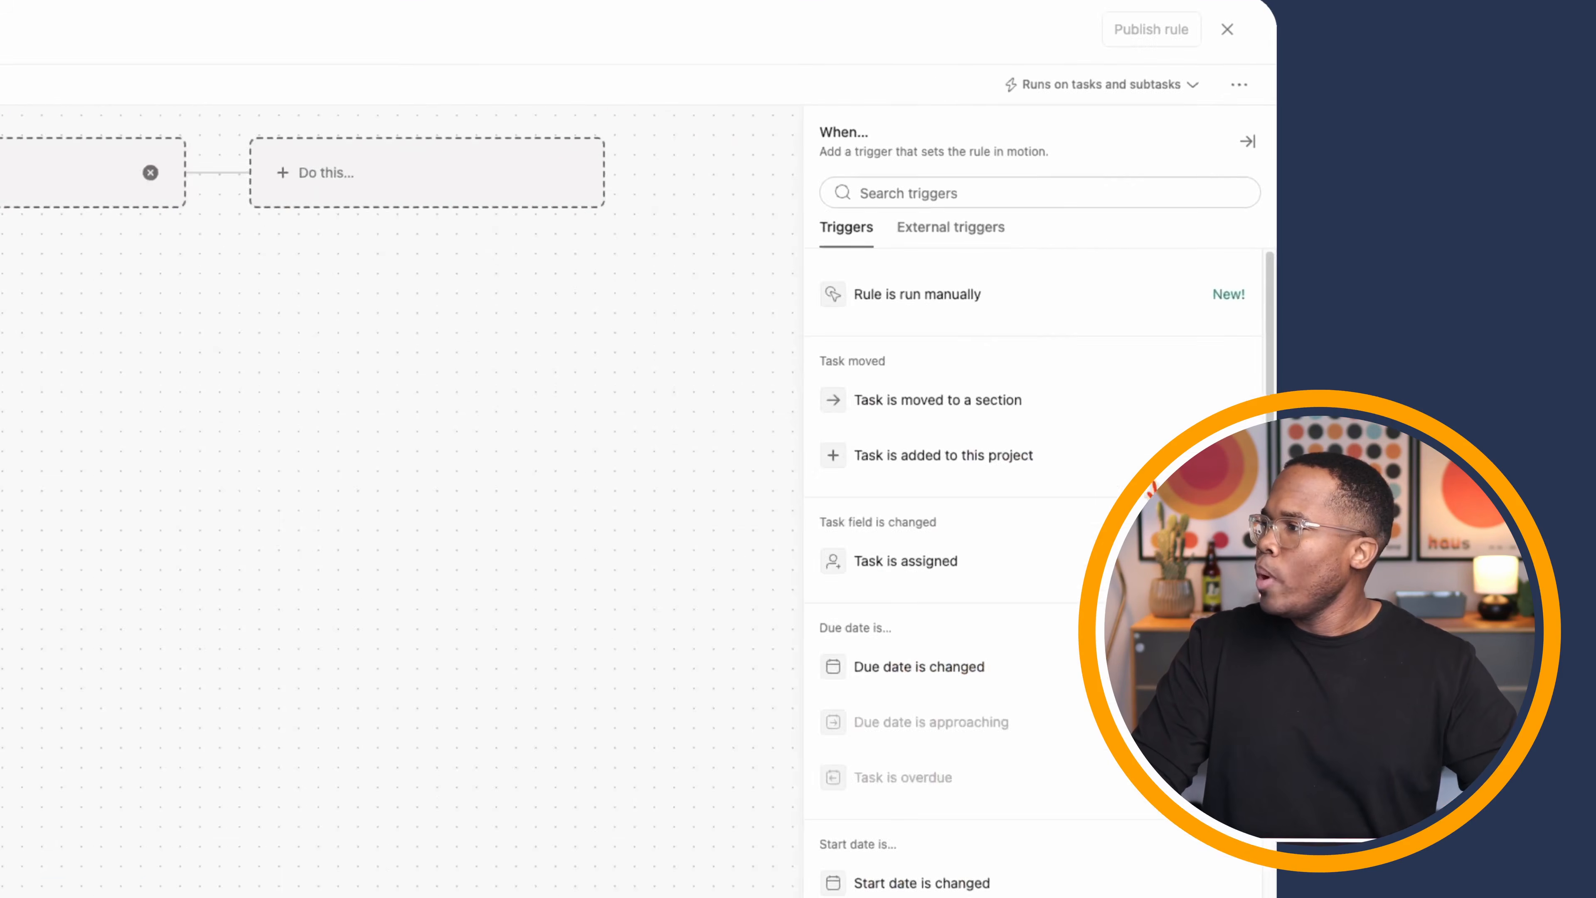
click(1194, 345)
click(701, 288)
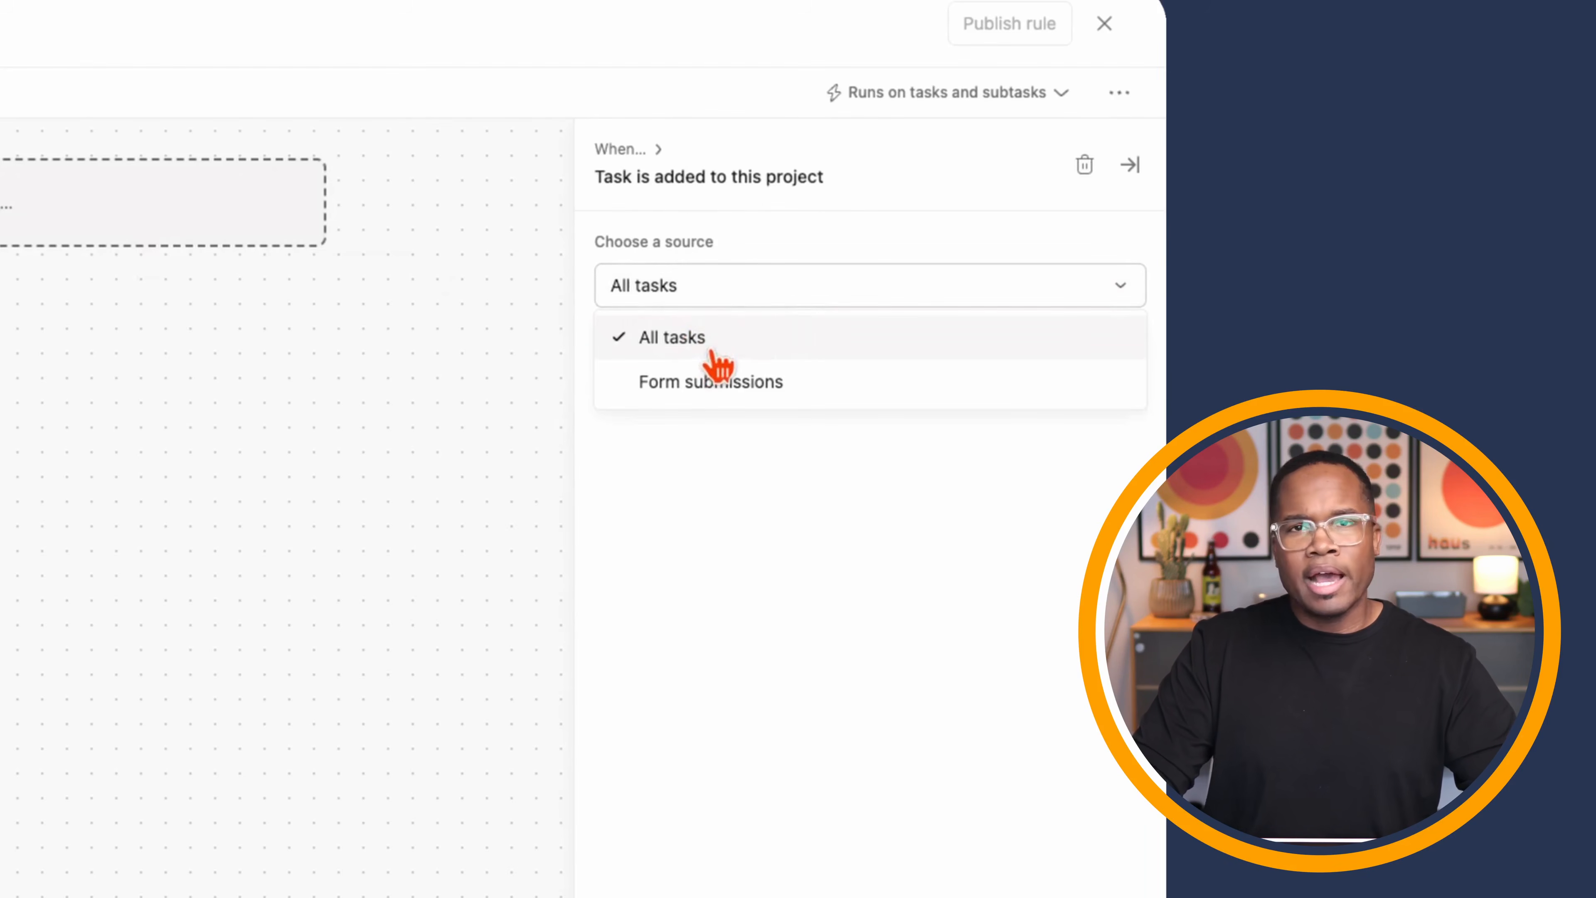
click(731, 386)
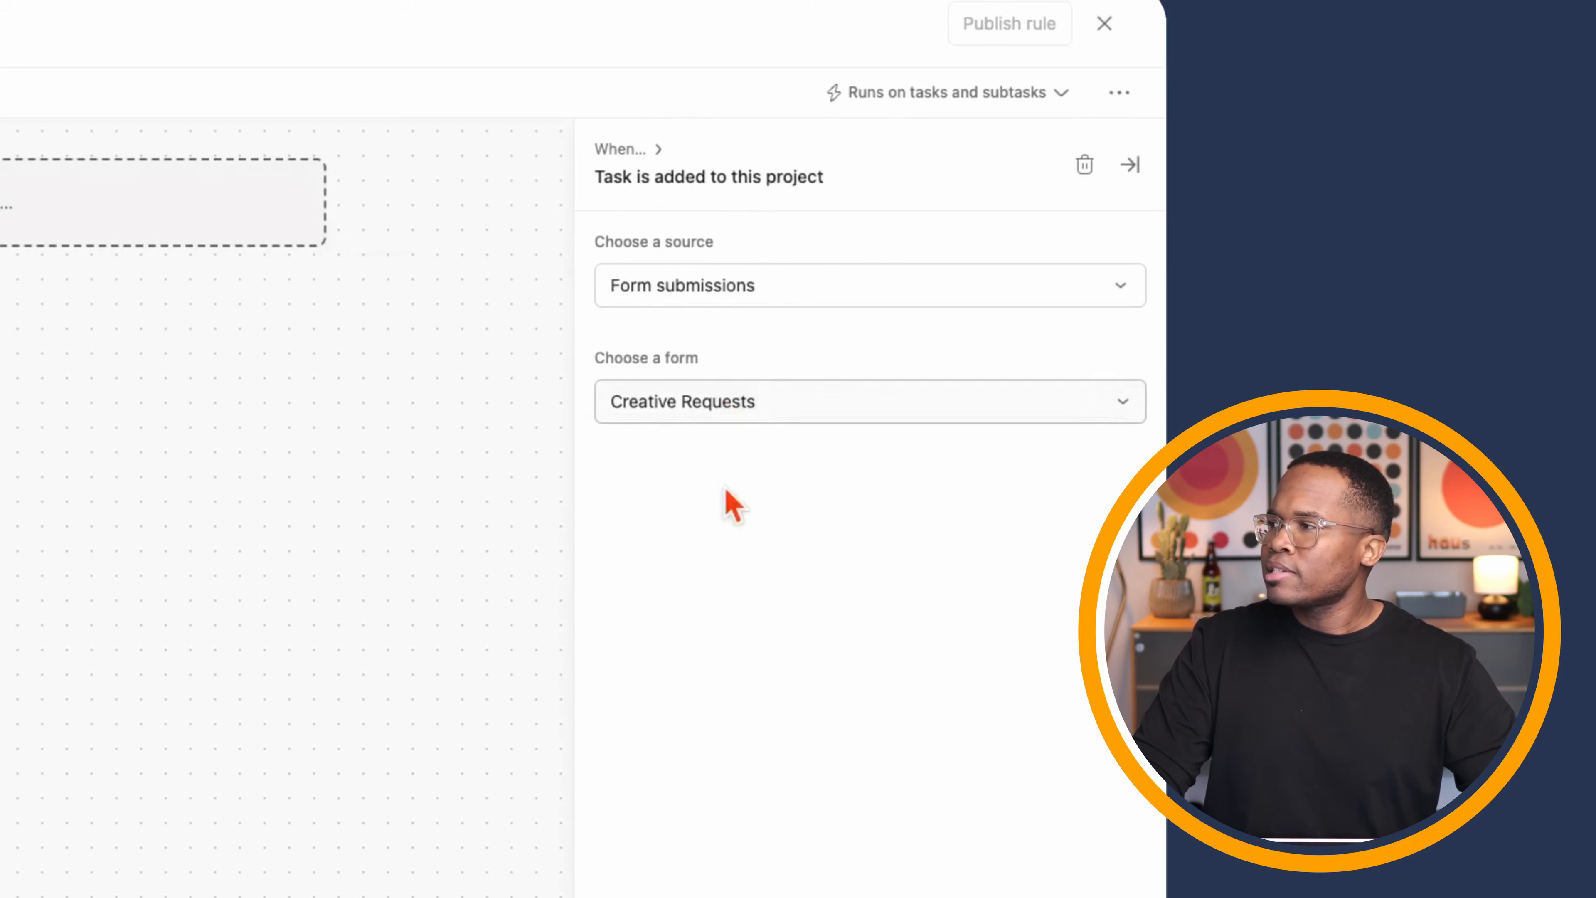
click(696, 412)
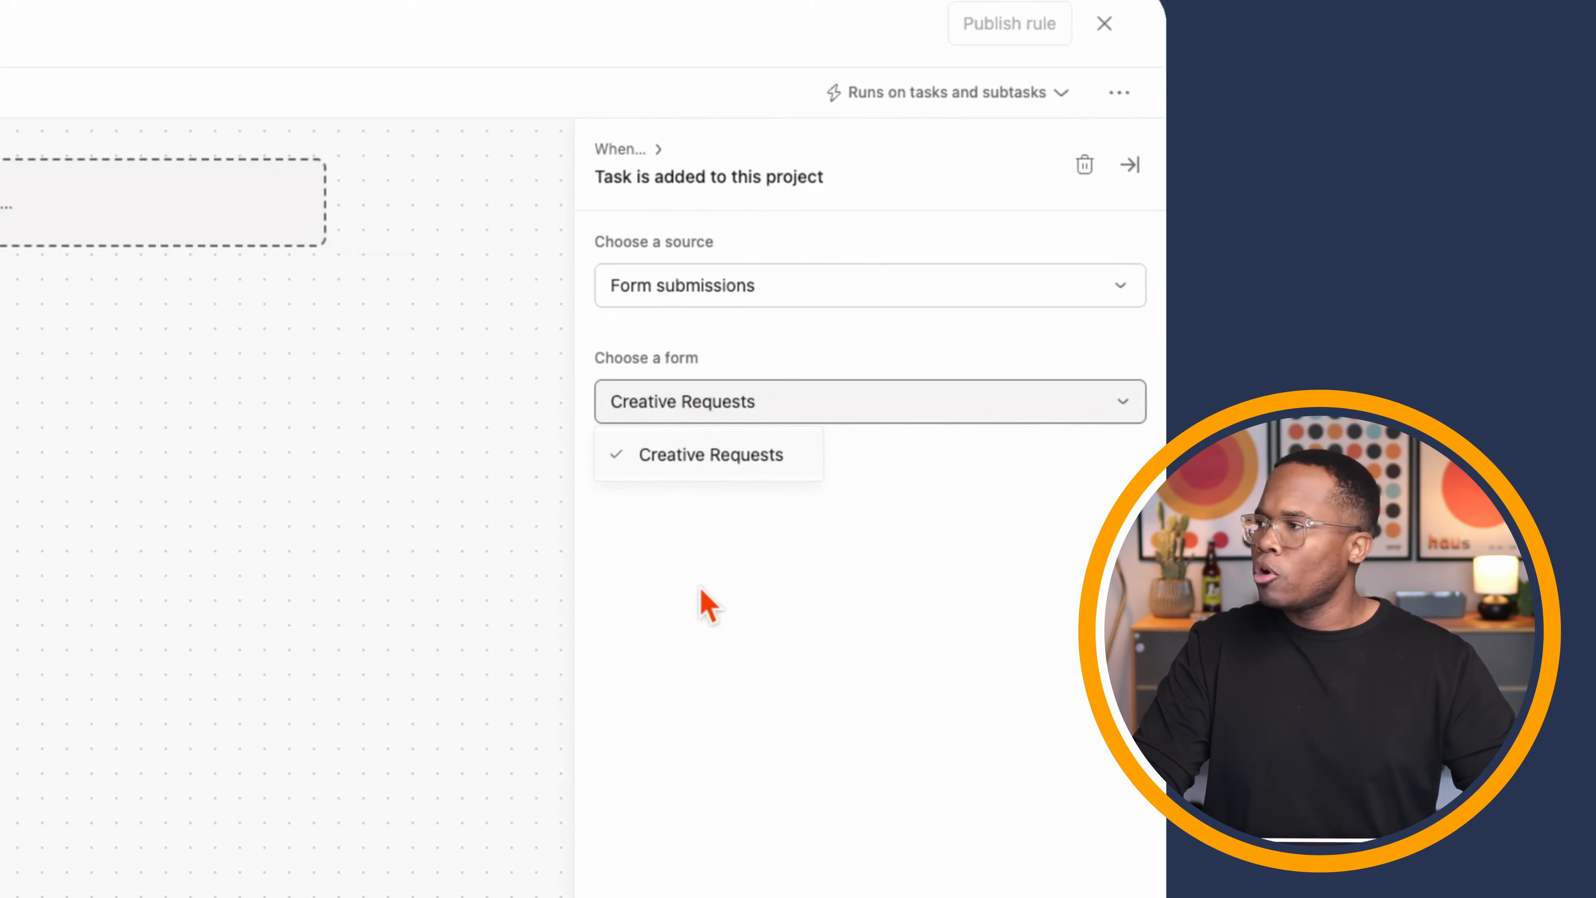
click(702, 602)
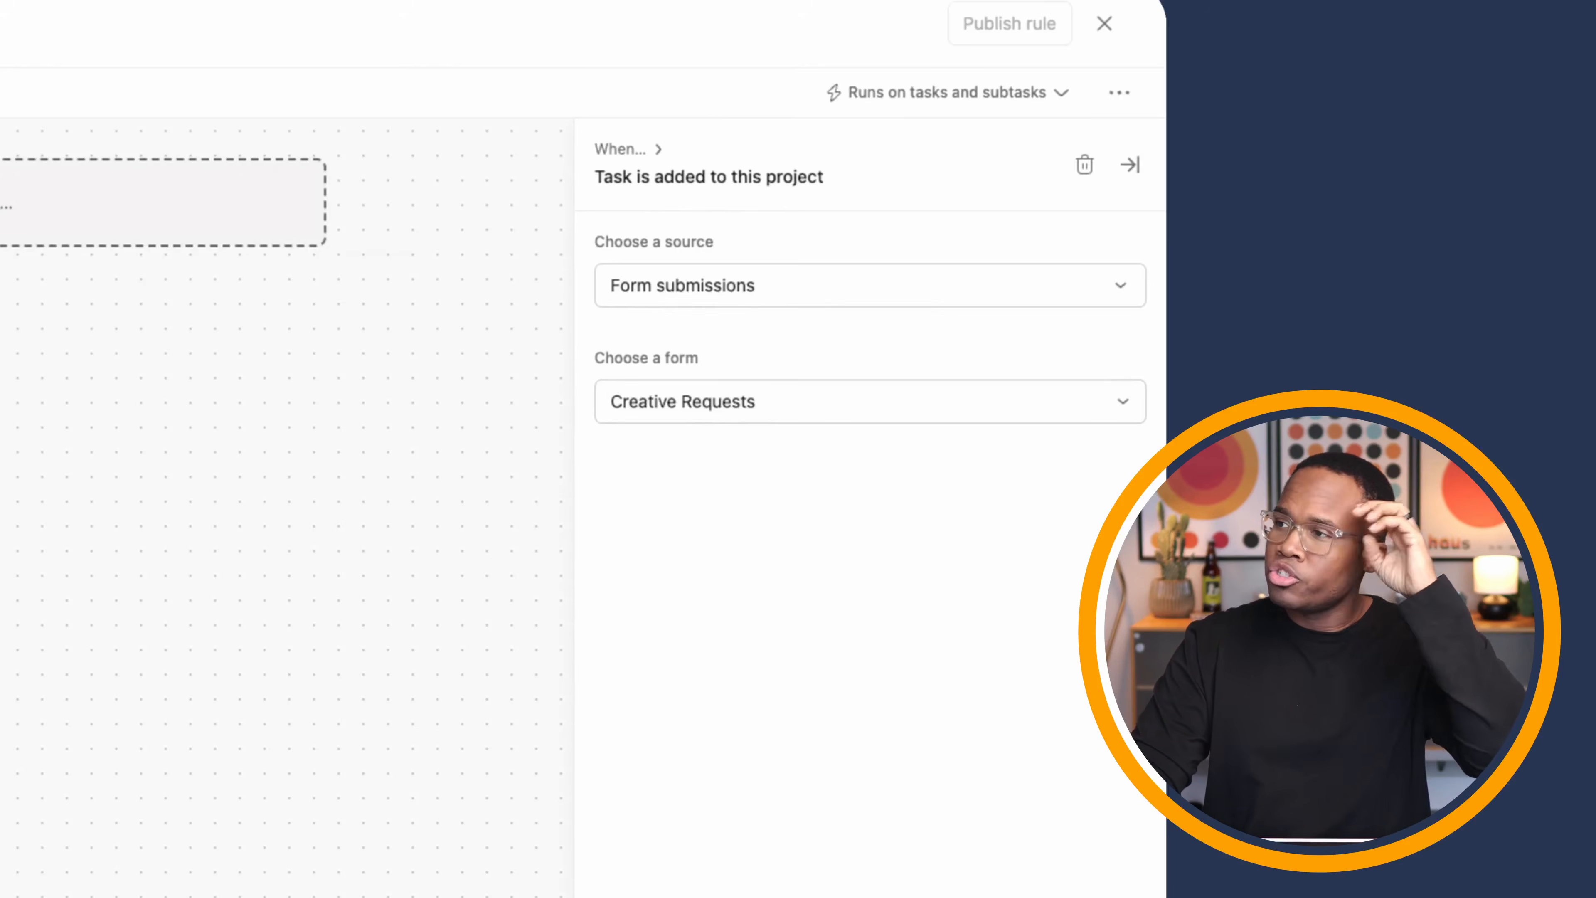
- Add a condition checking whether Request Type is Illustration
click(69, 175)
scroll(1080, 534, down, 3)
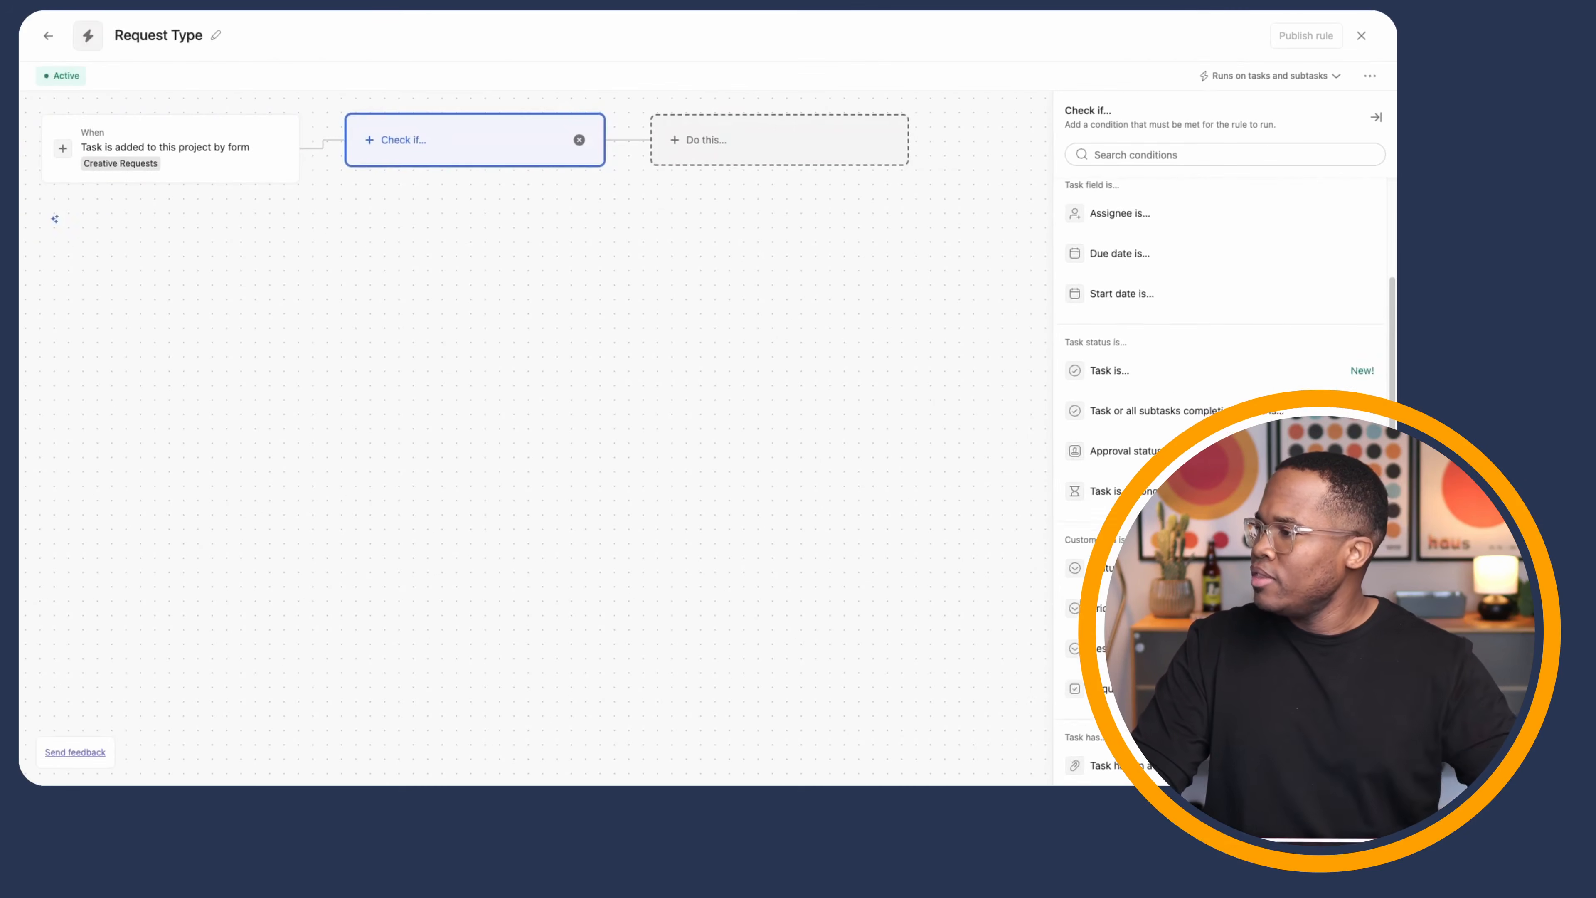
click(1125, 638)
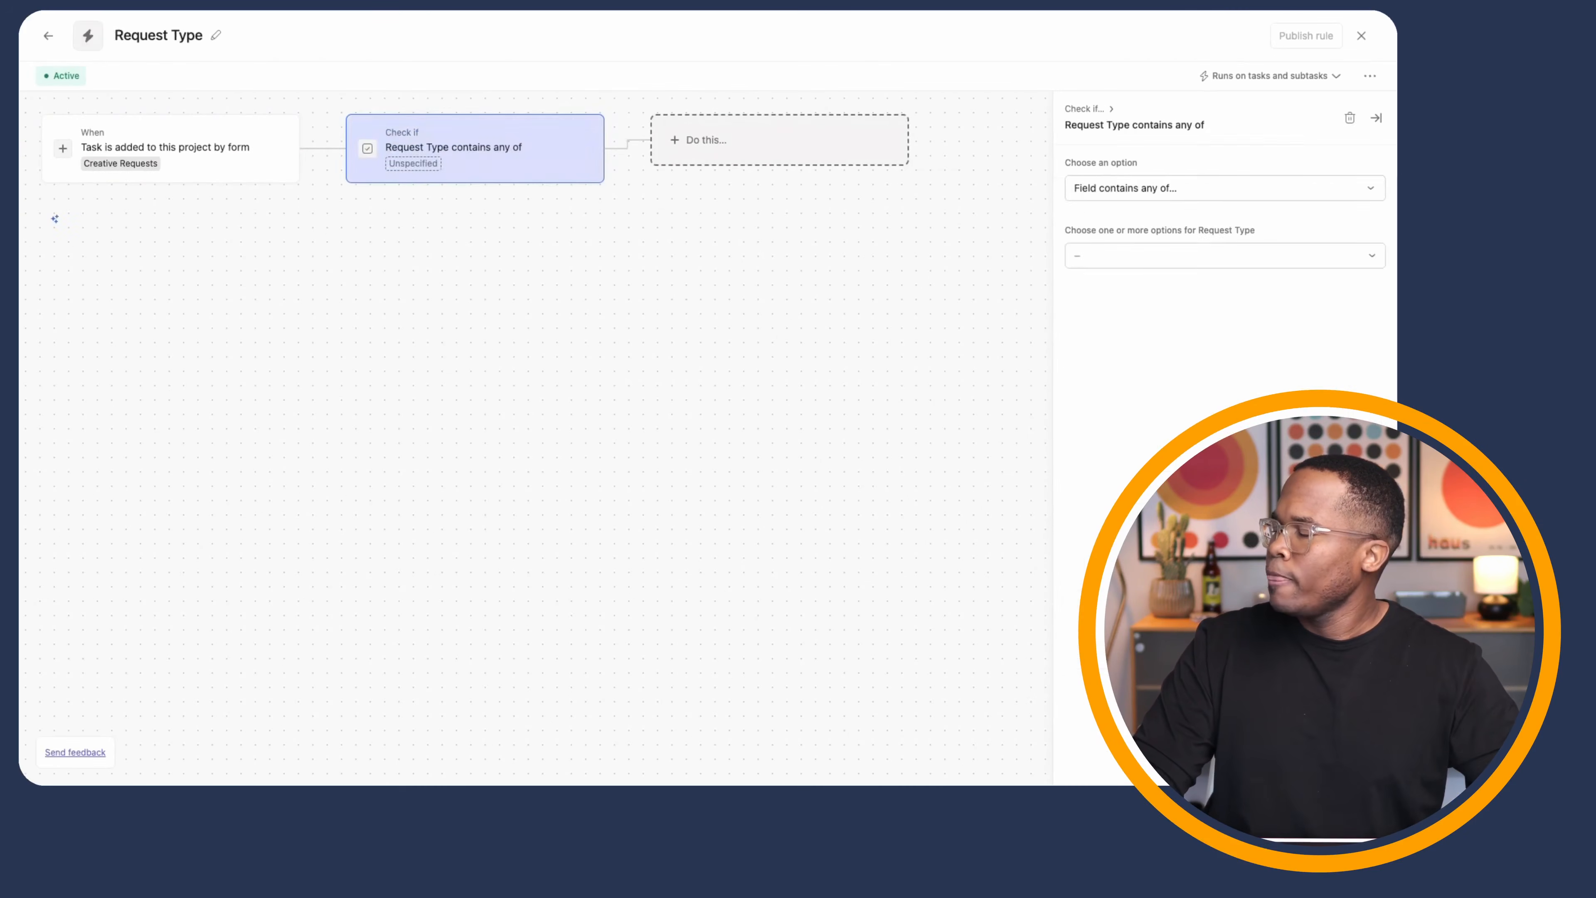
click(1098, 258)
click(1121, 288)
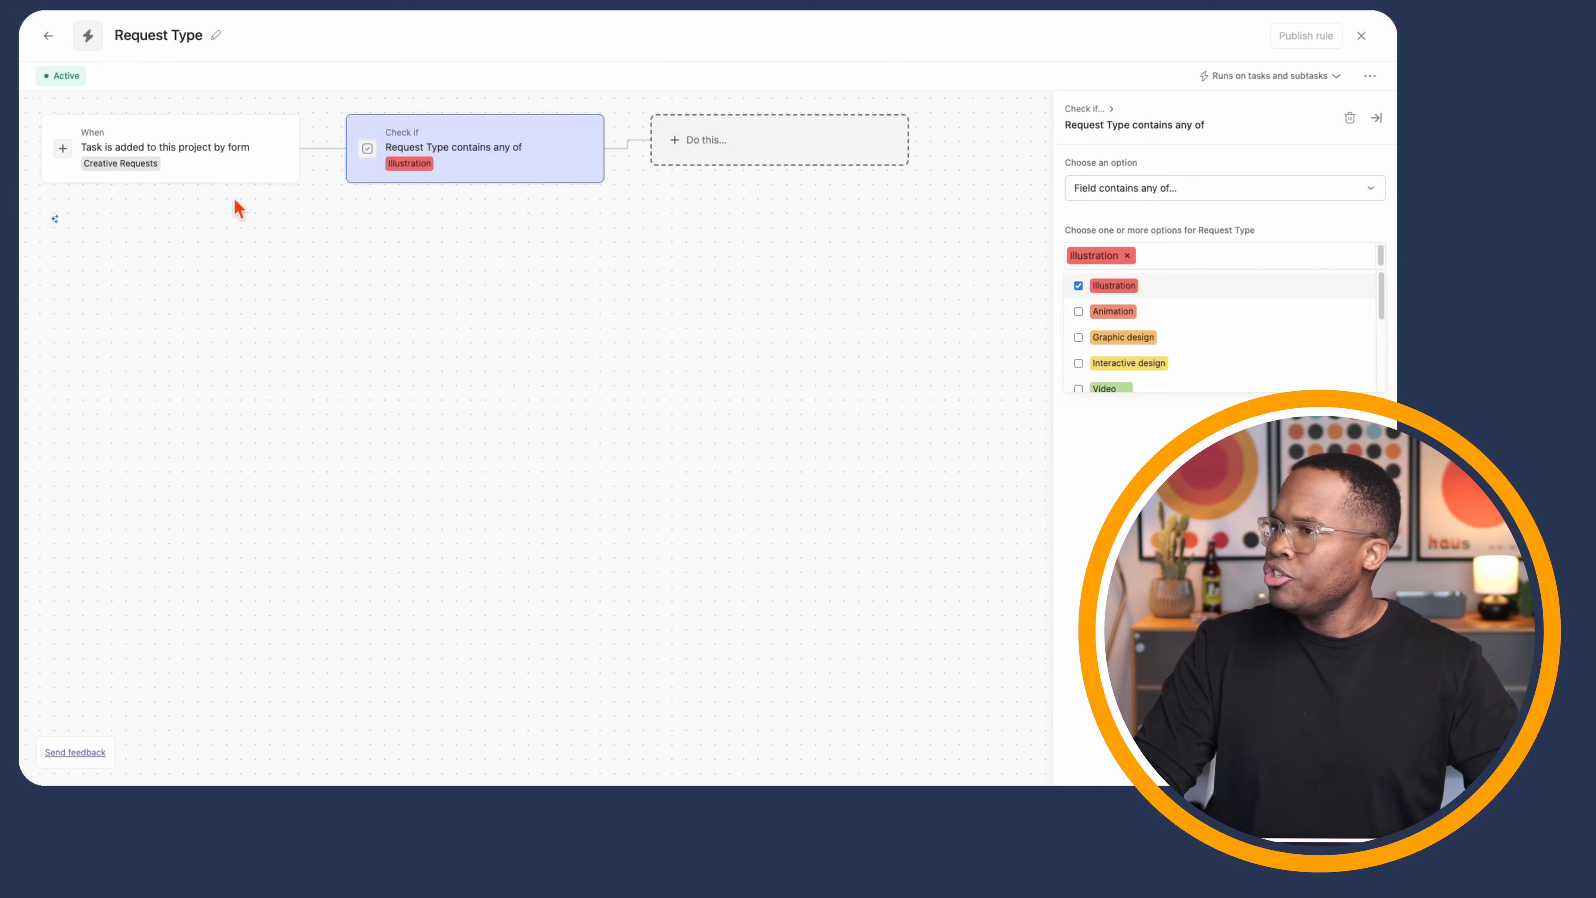
- Add an Otherwise-if branch checking whether Request Type is Animation
click(300, 149)
click(300, 148)
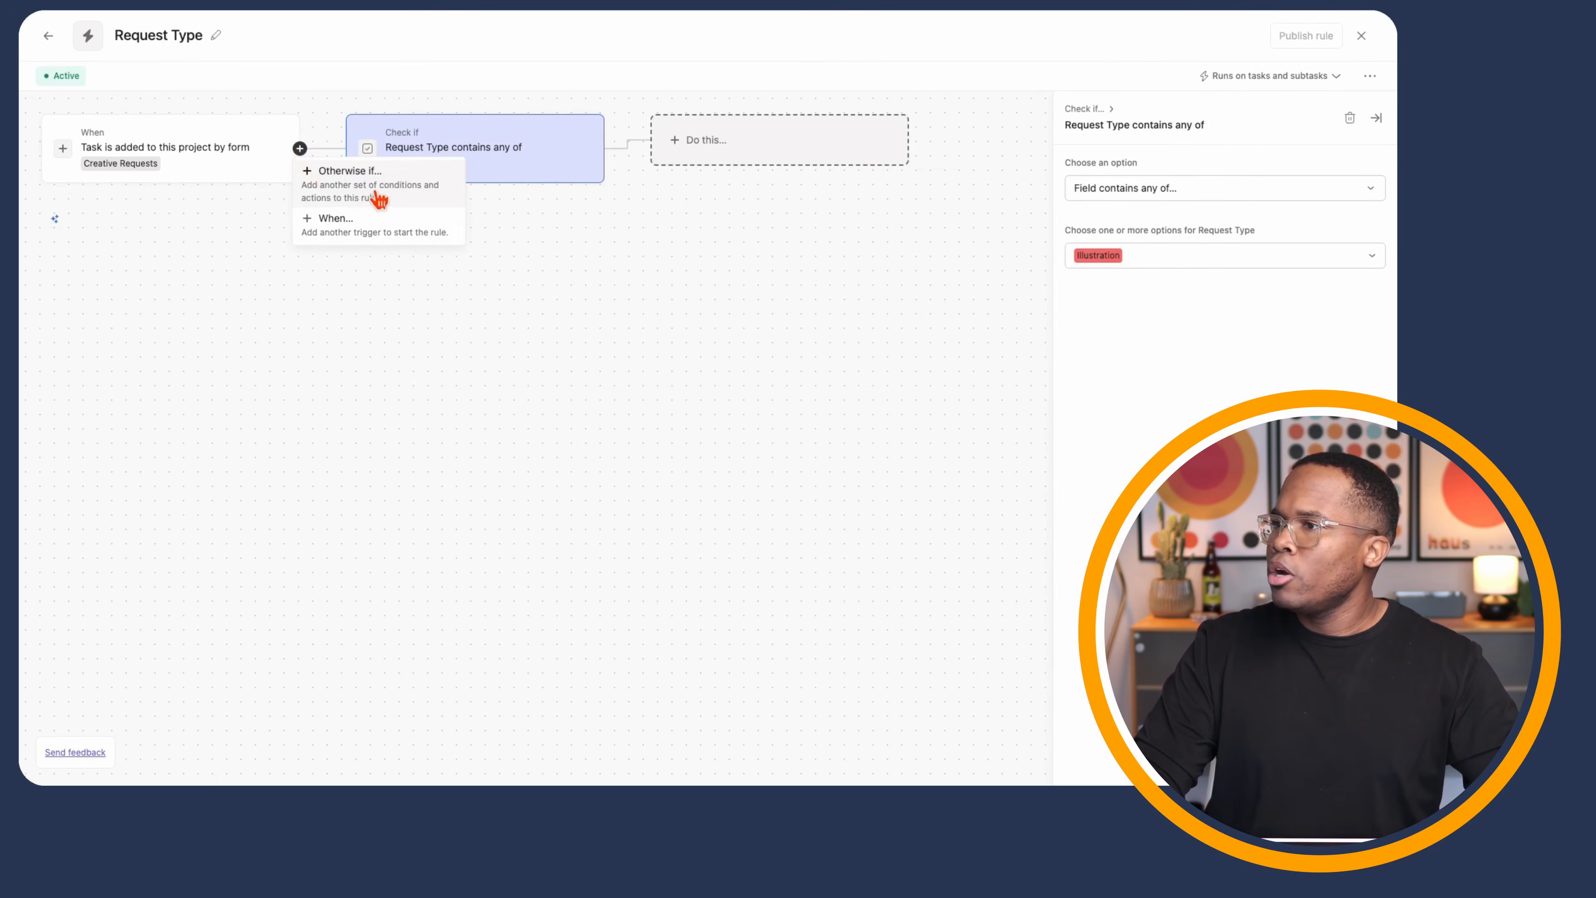
click(380, 200)
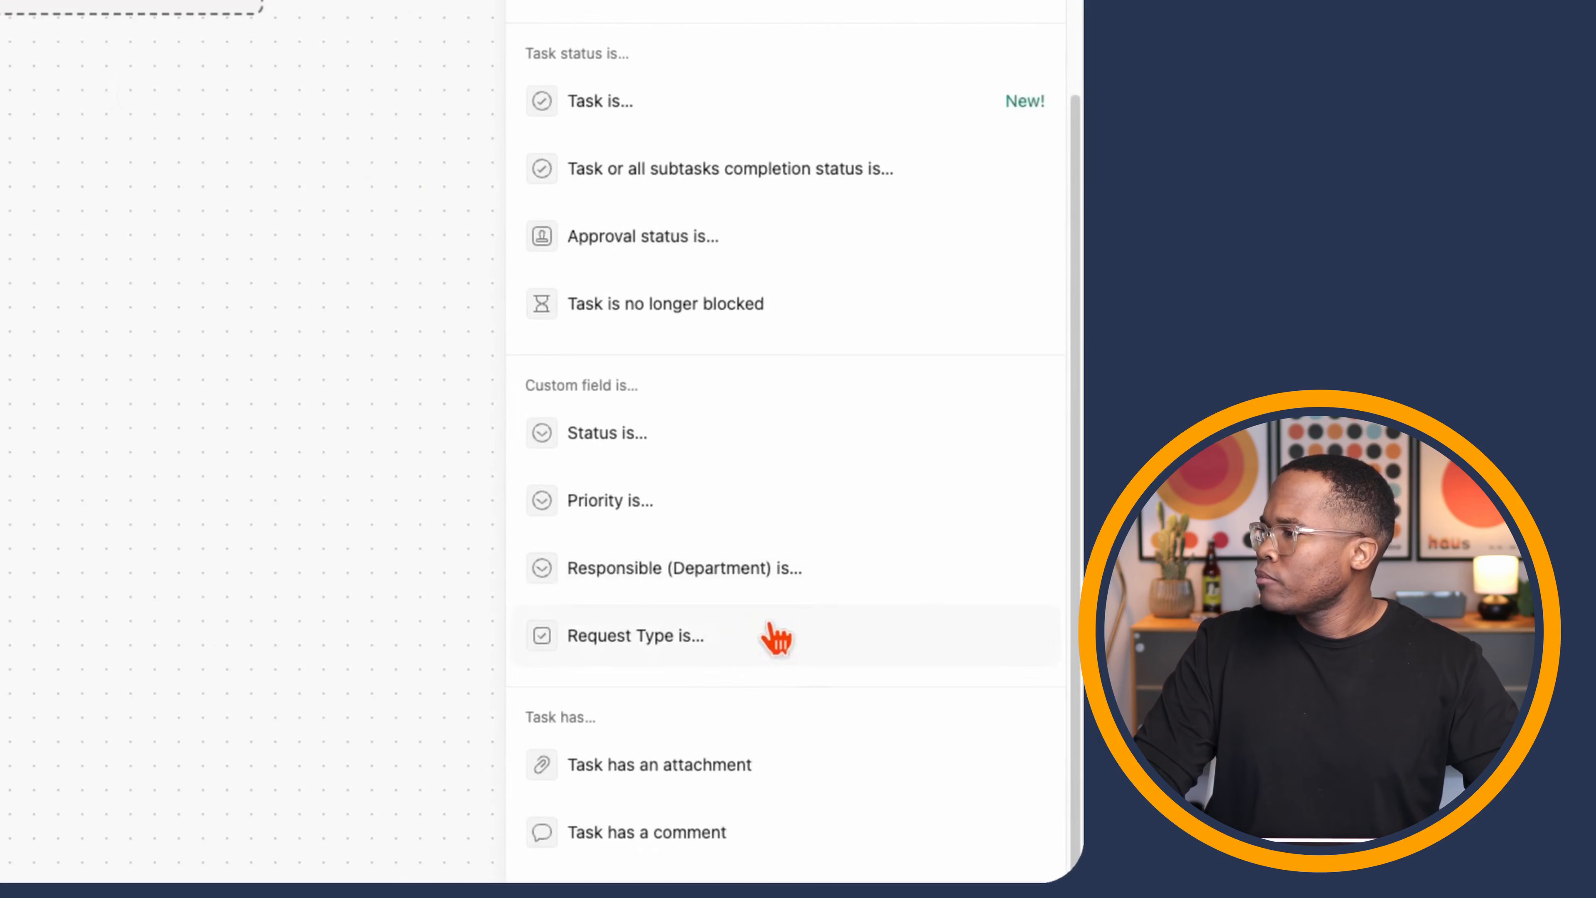
click(778, 639)
click(609, 296)
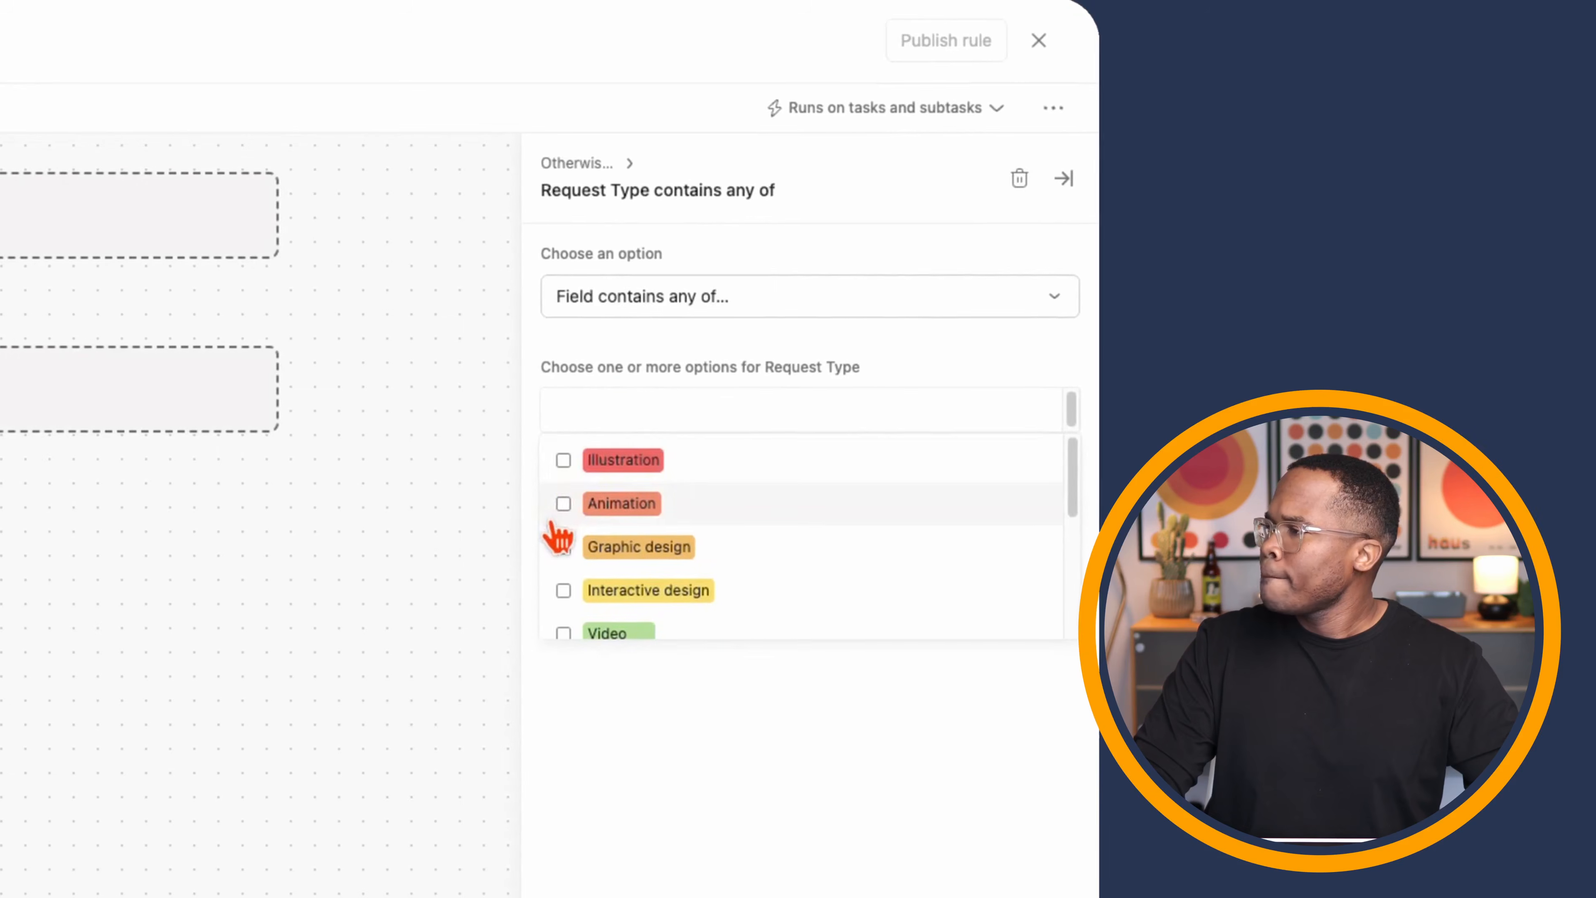
click(572, 503)
click(17, 731)
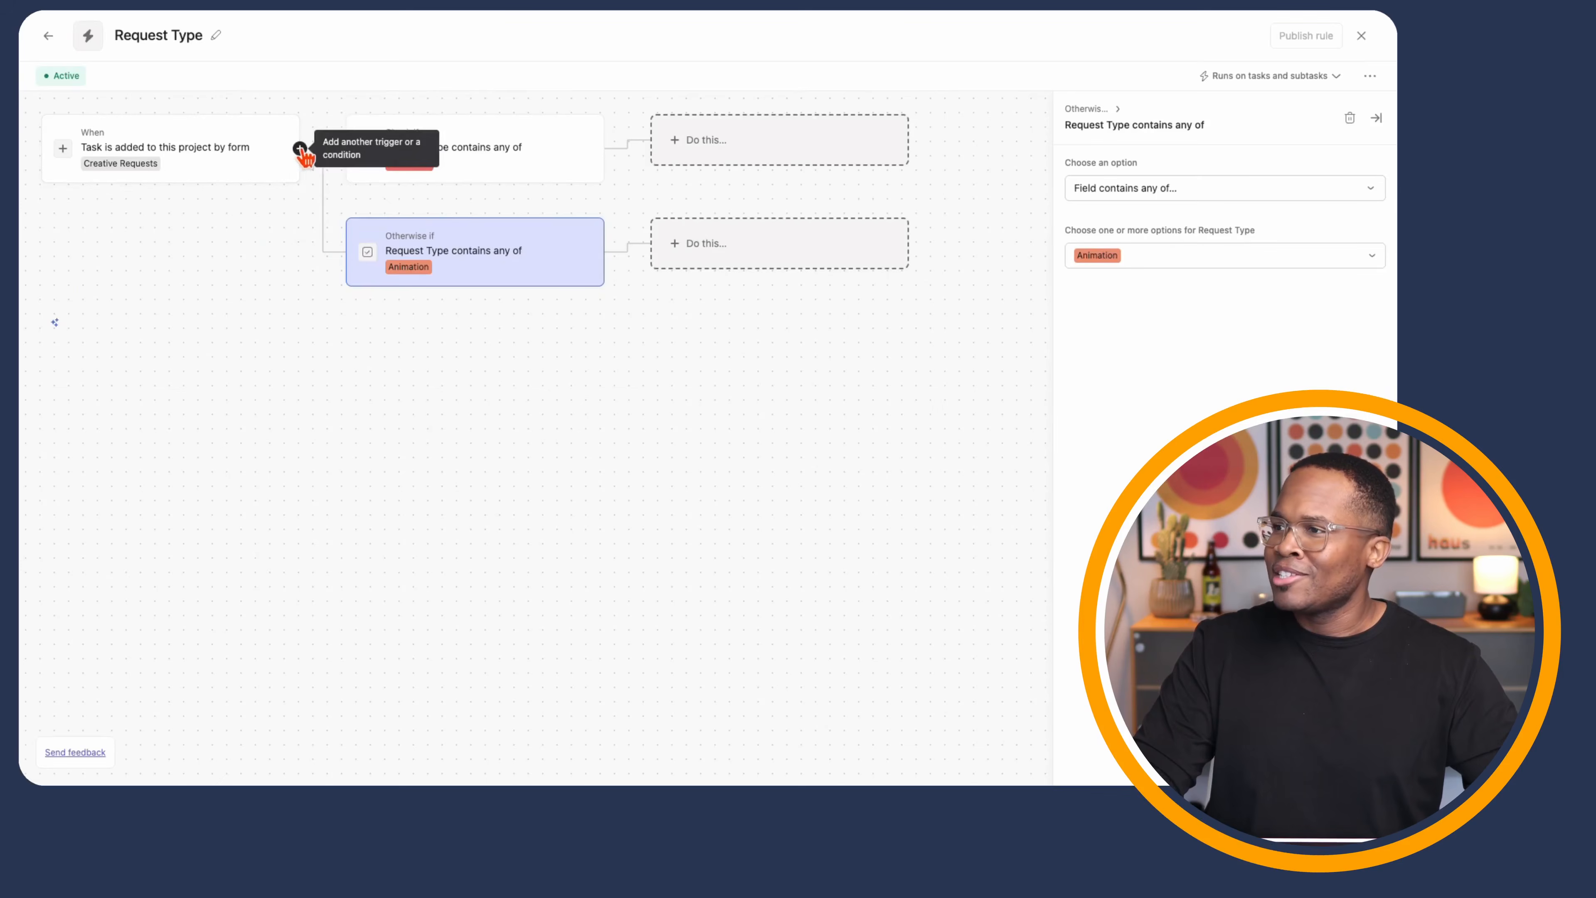
- Add a third Otherwise-if branch checking whether Request Type is Graphic design
click(299, 149)
click(344, 182)
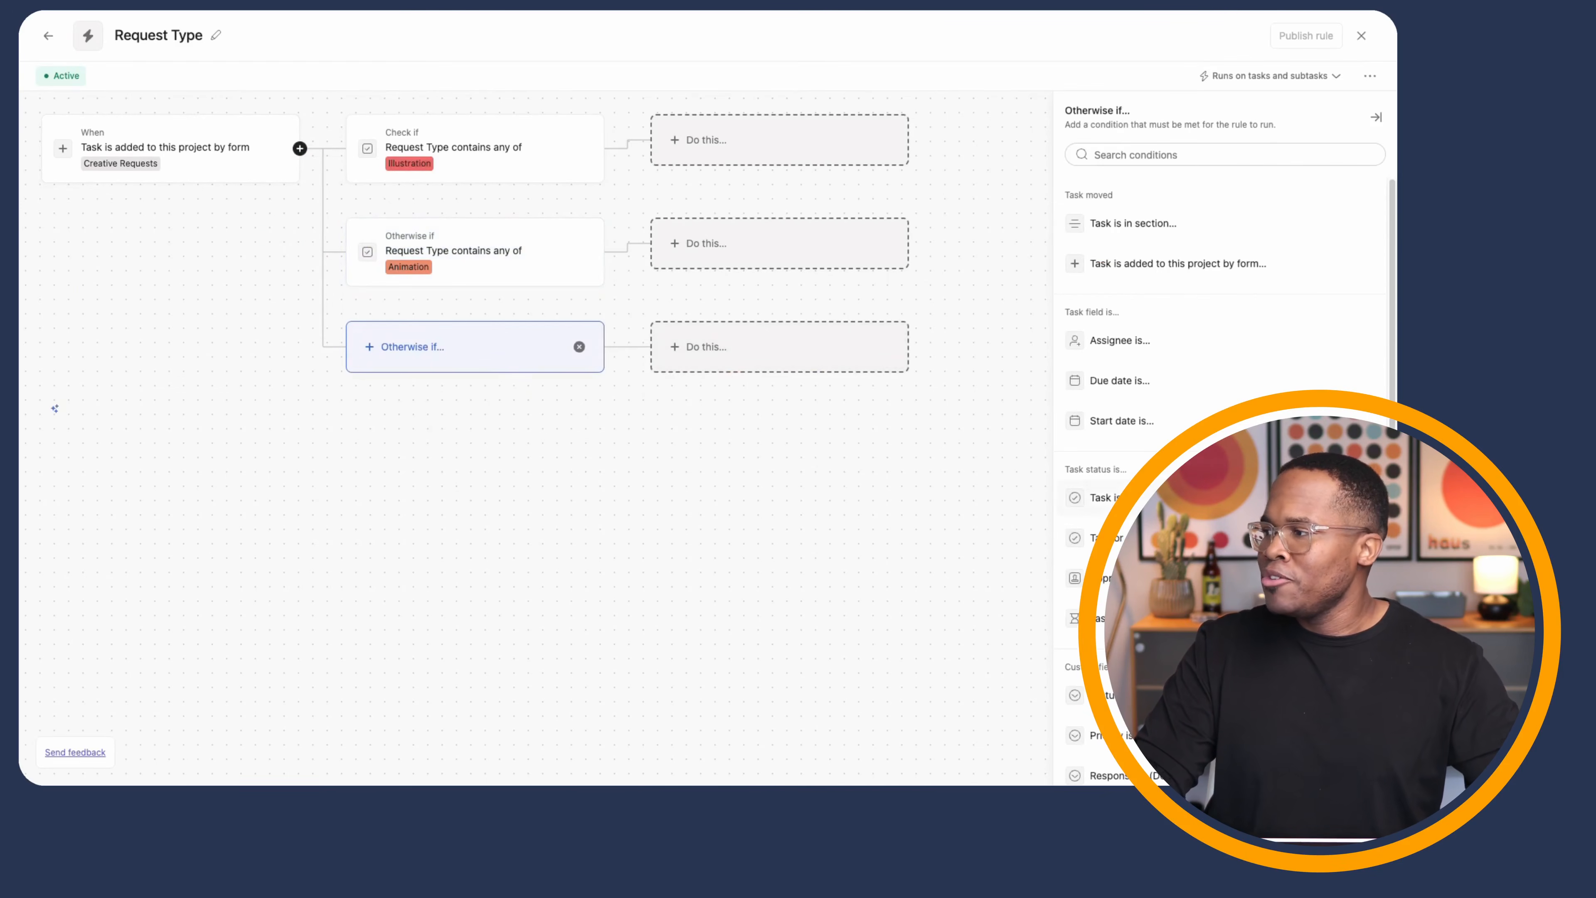
scroll(1194, 377, down, 2)
scroll(1194, 601, down, 1)
click(1163, 652)
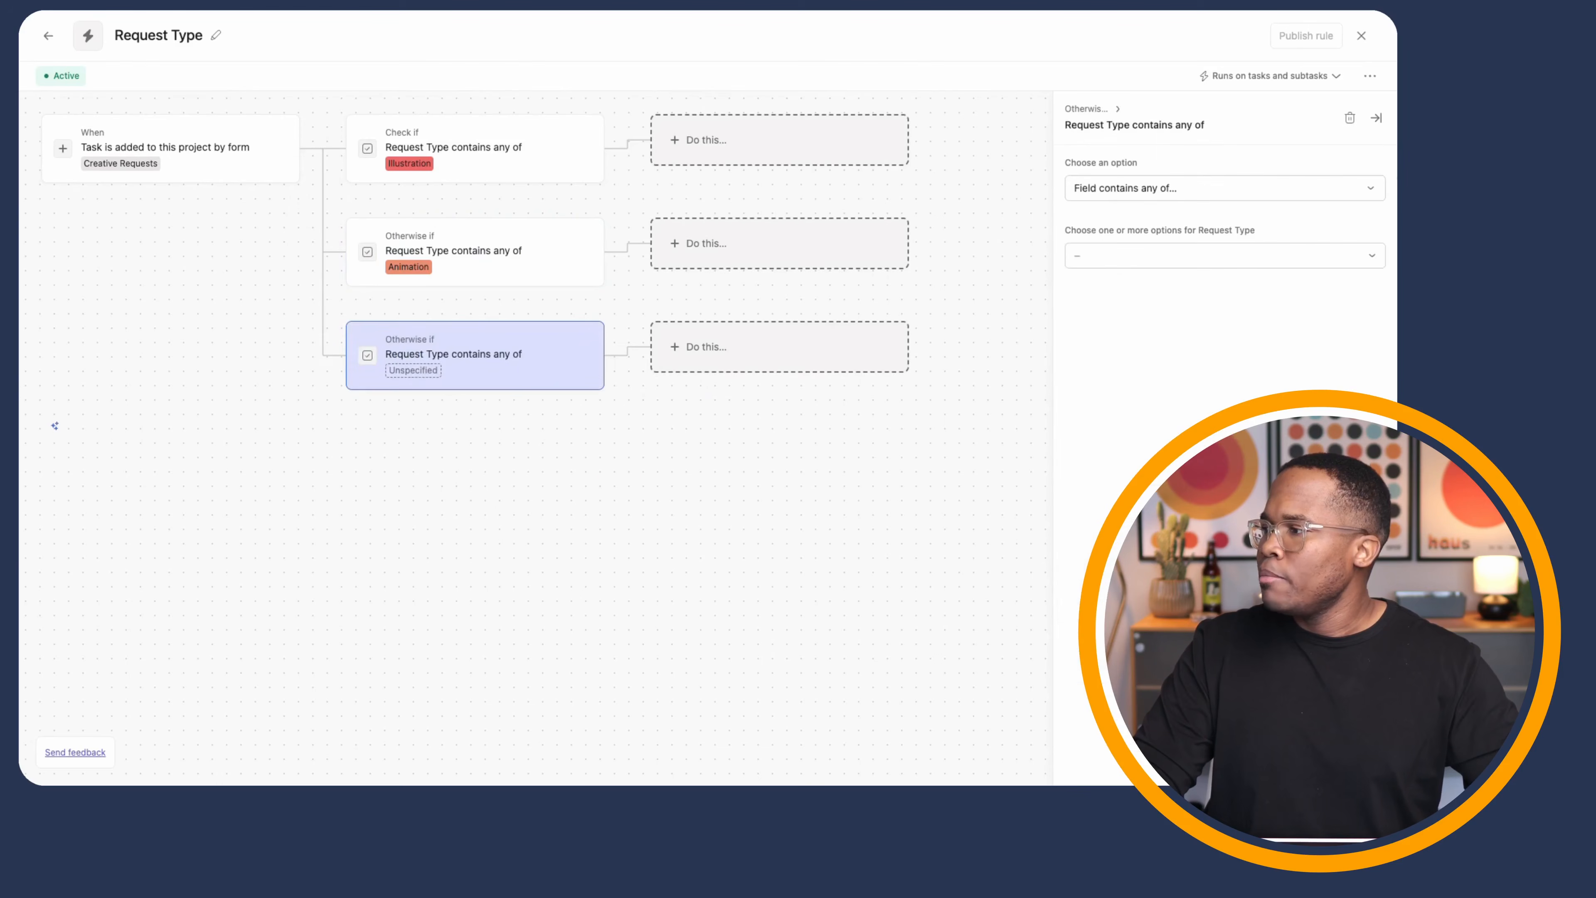
click(1111, 257)
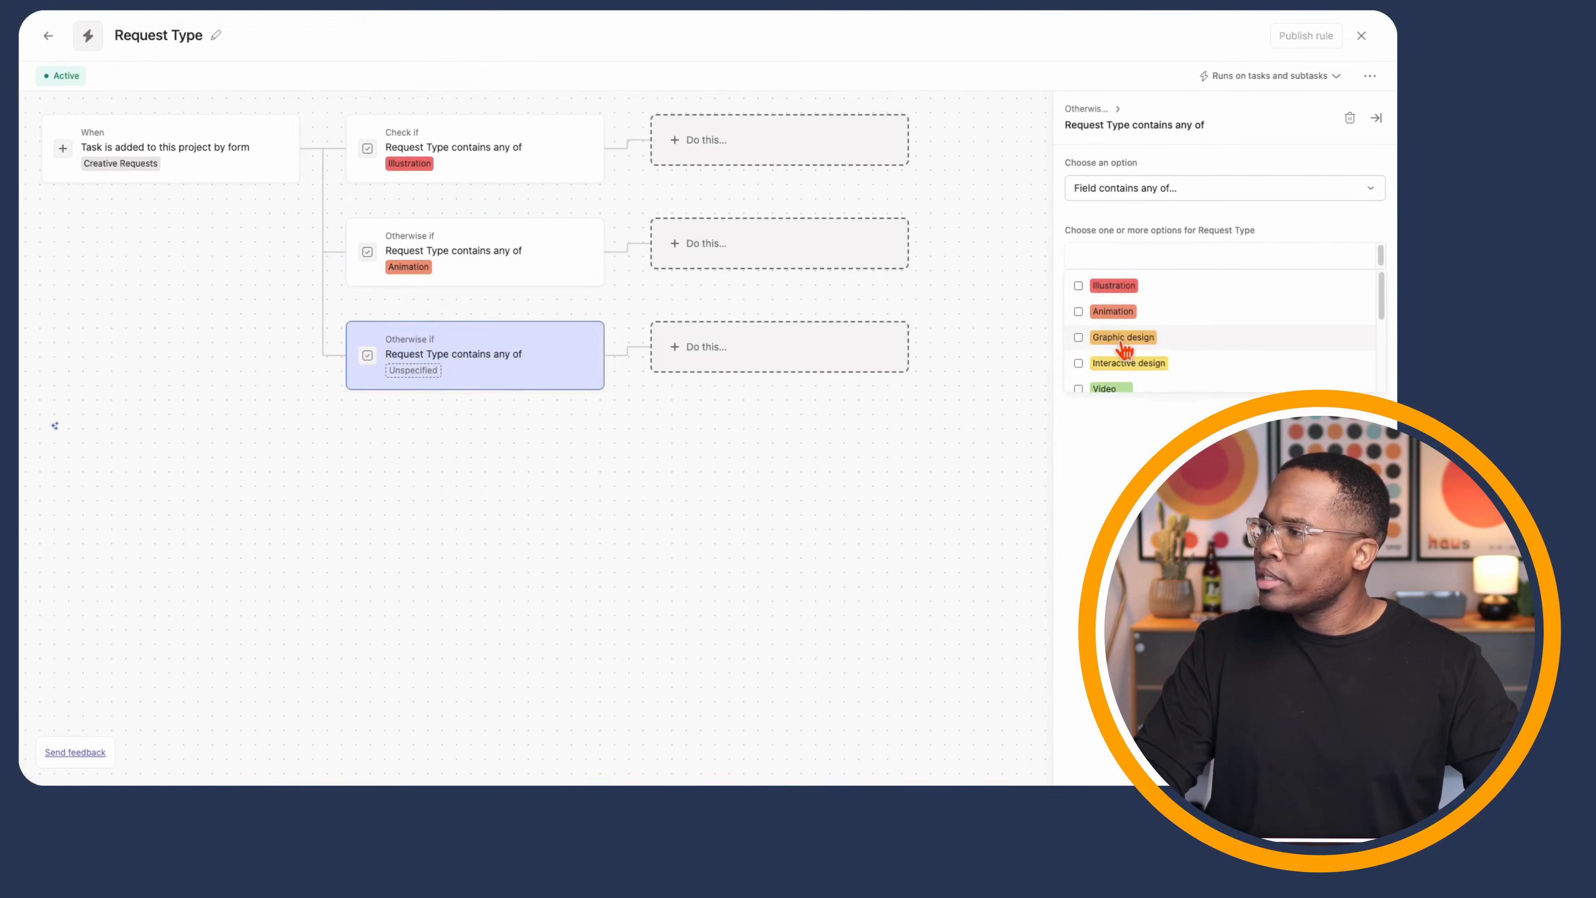
click(1123, 338)
- Add a fourth branch checking whether Request Type is Interactive design or Video
click(299, 148)
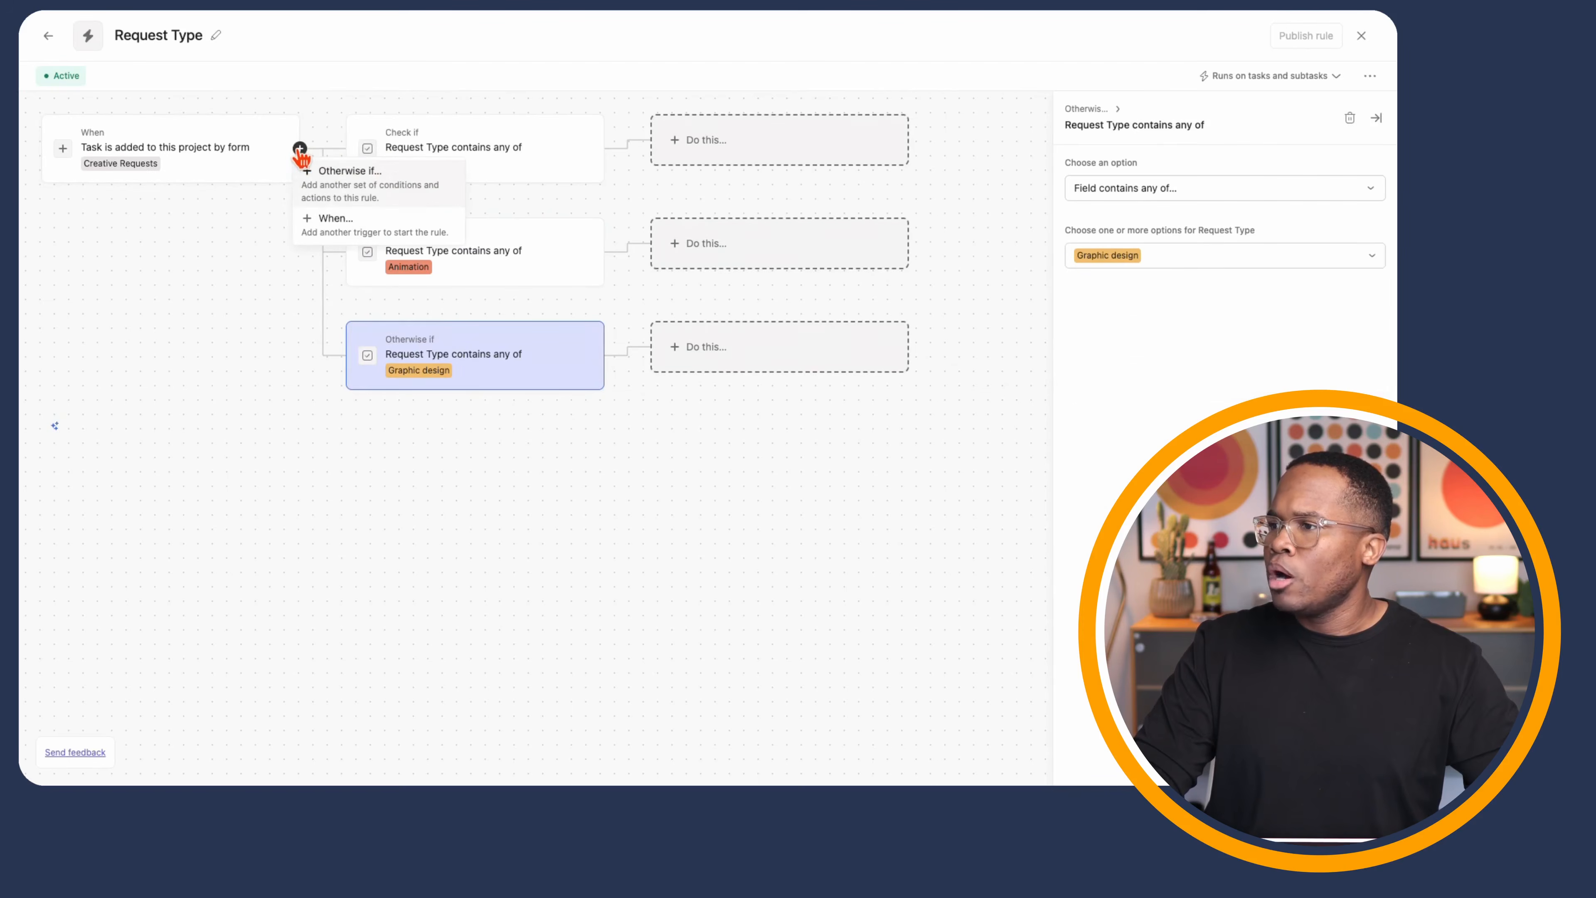
click(356, 188)
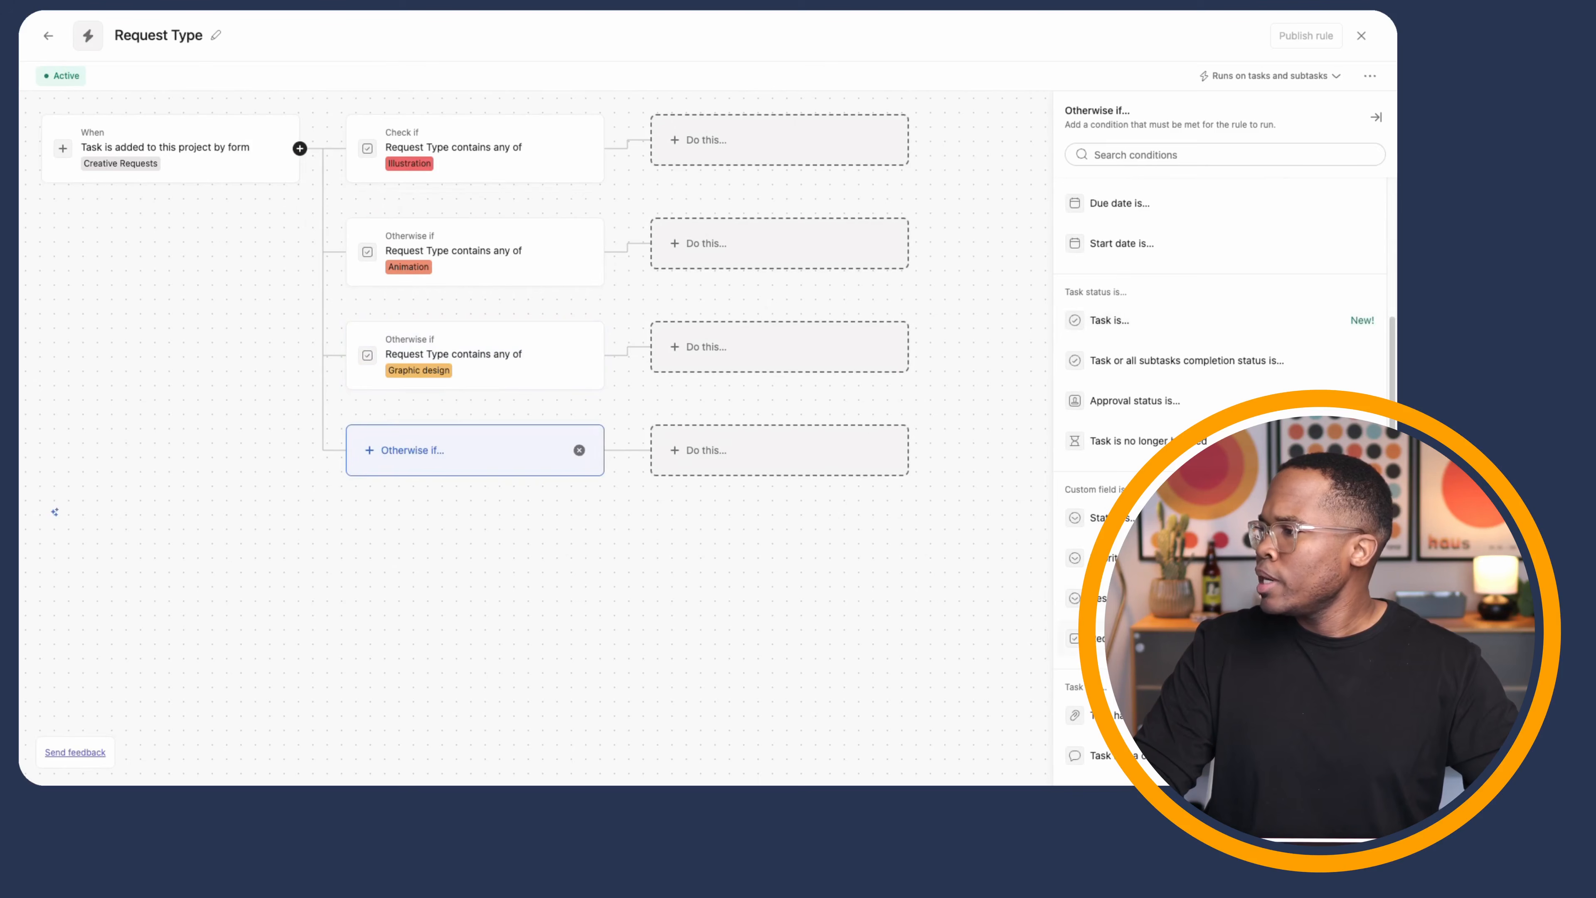
click(1115, 638)
click(1134, 264)
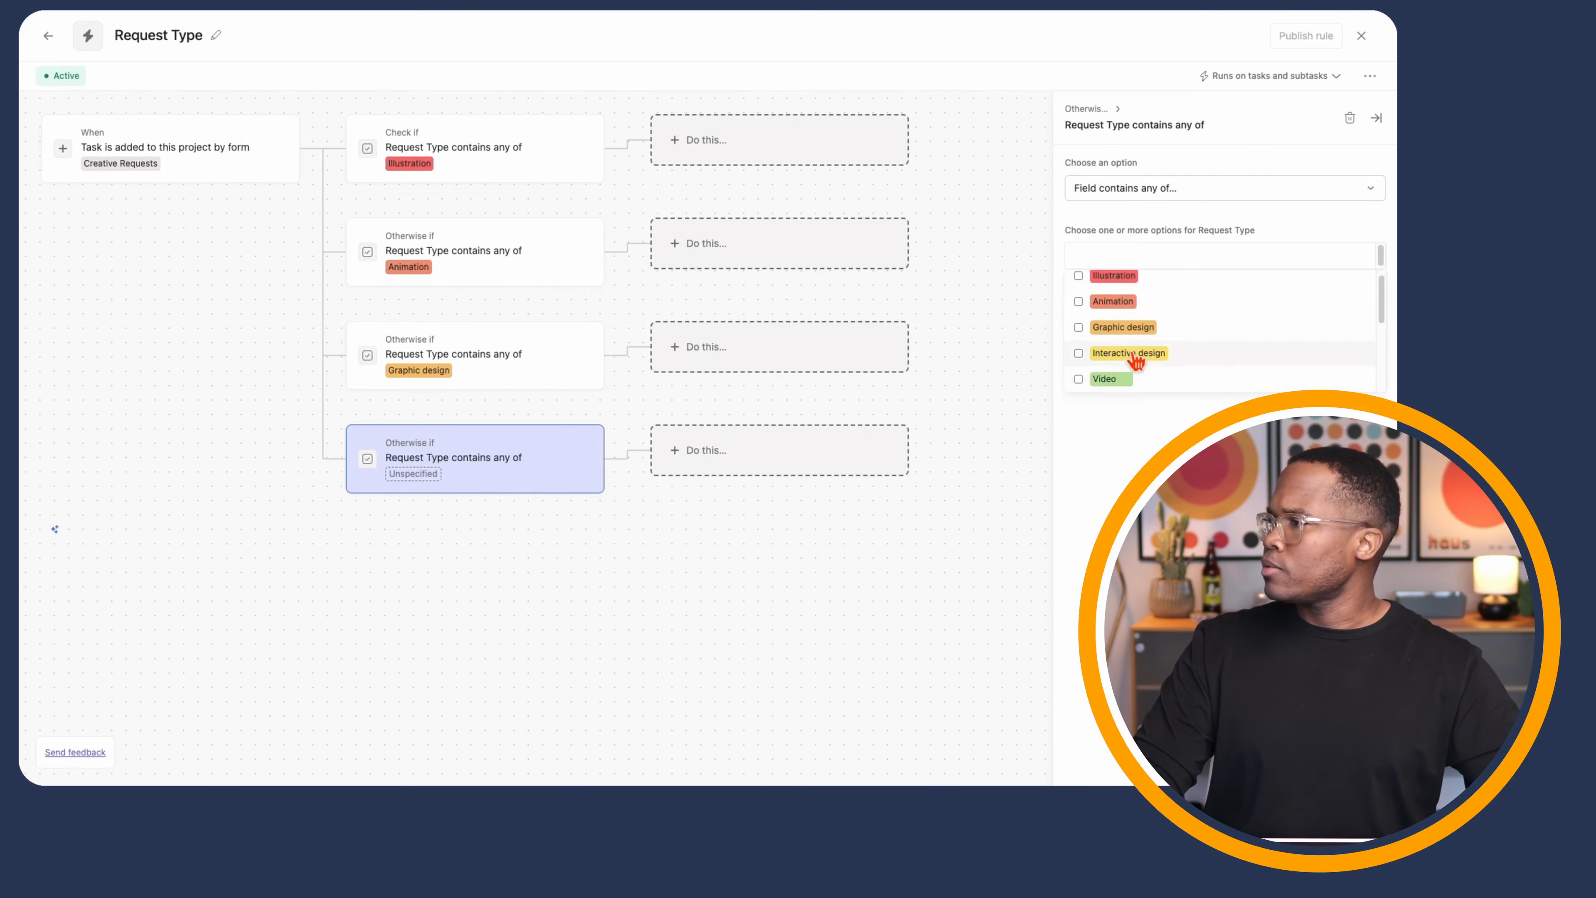
click(1131, 353)
scroll(1080, 384, down, 3)
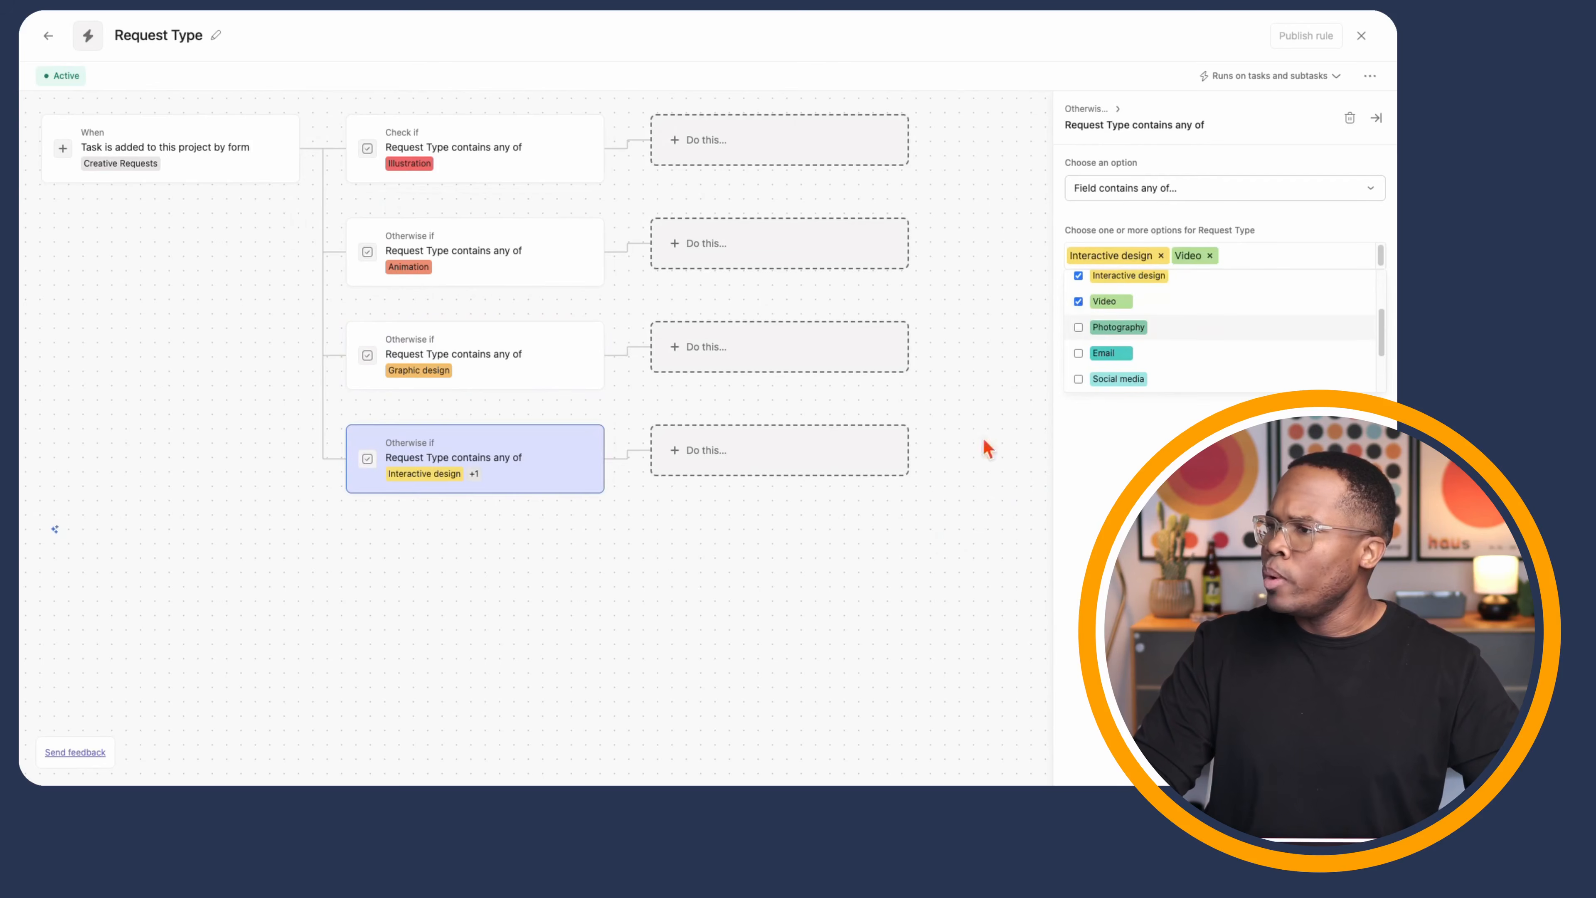
click(540, 638)
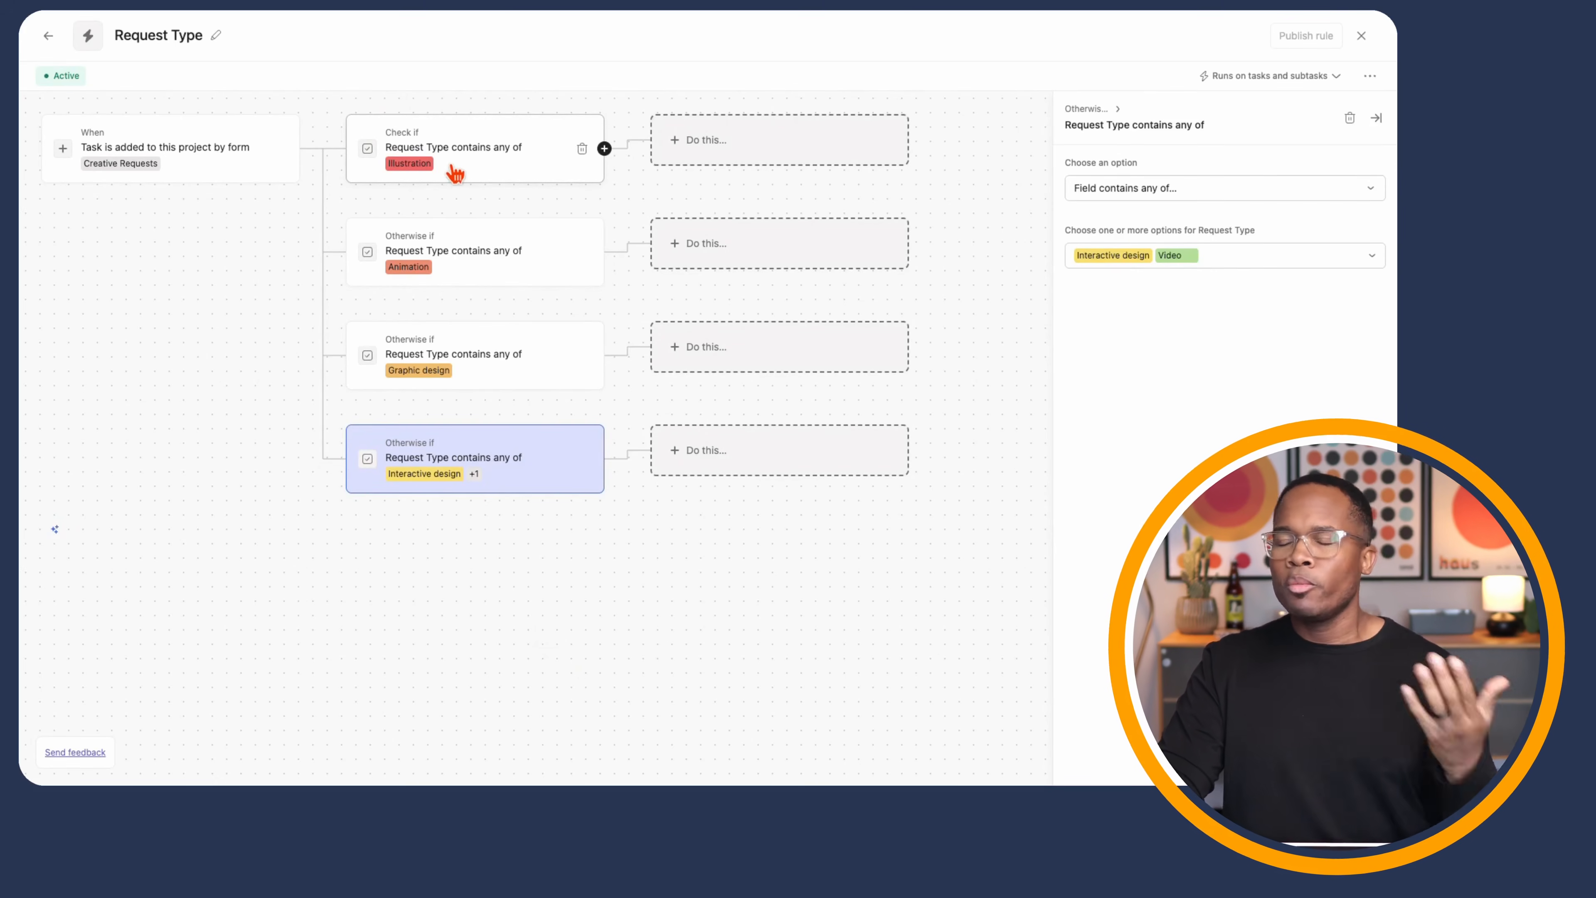
- Make the Illustration branch assign the task to a teammate
click(686, 145)
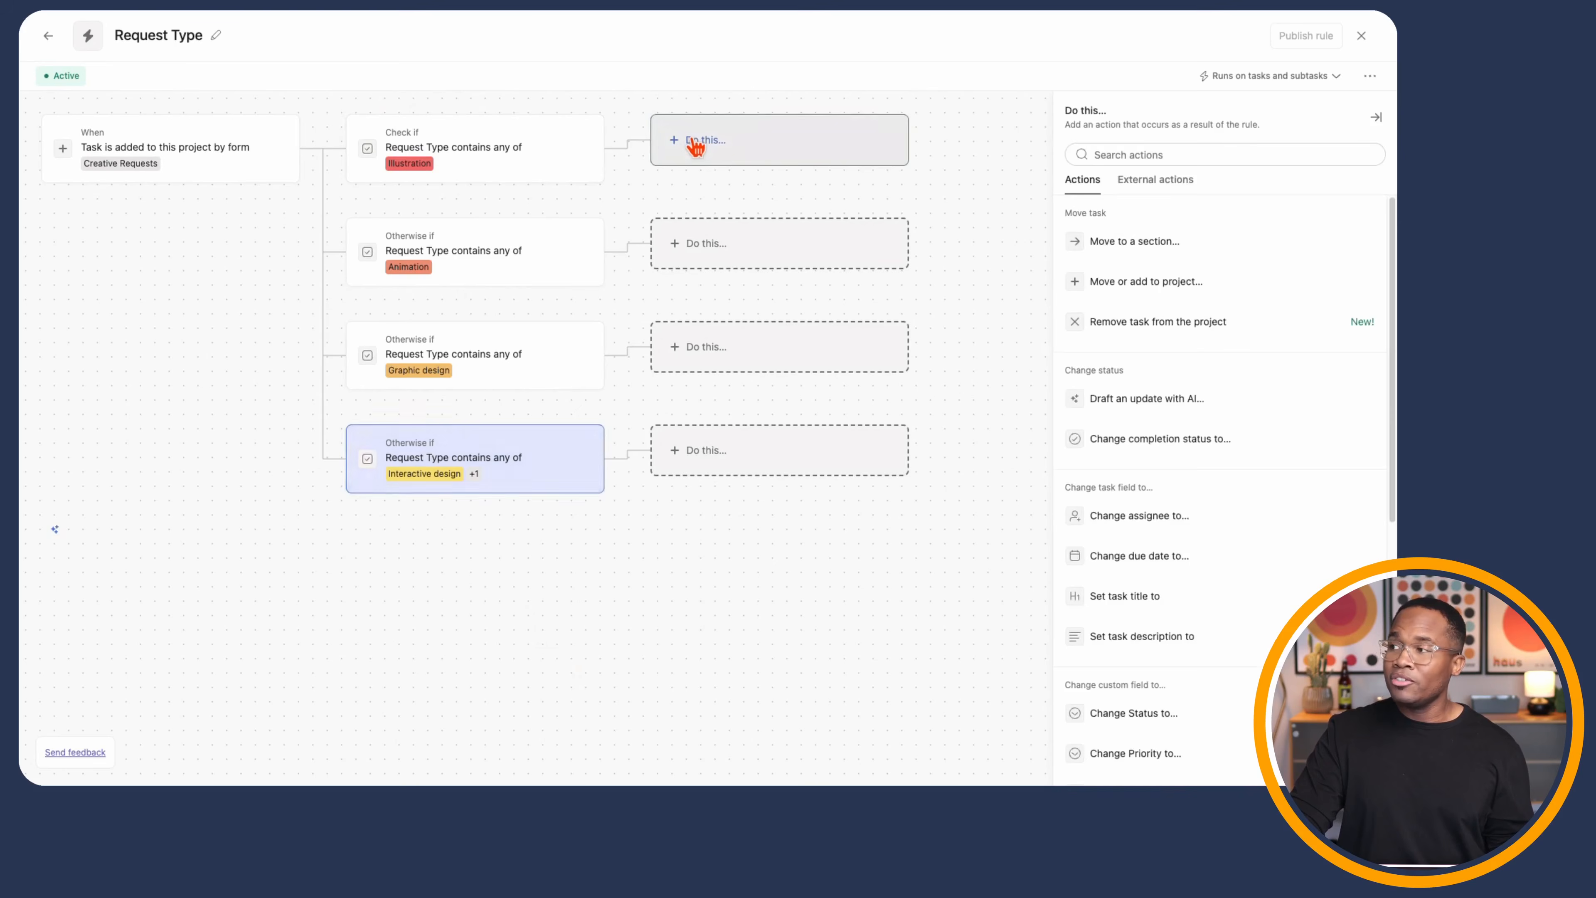
click(1155, 515)
click(1128, 247)
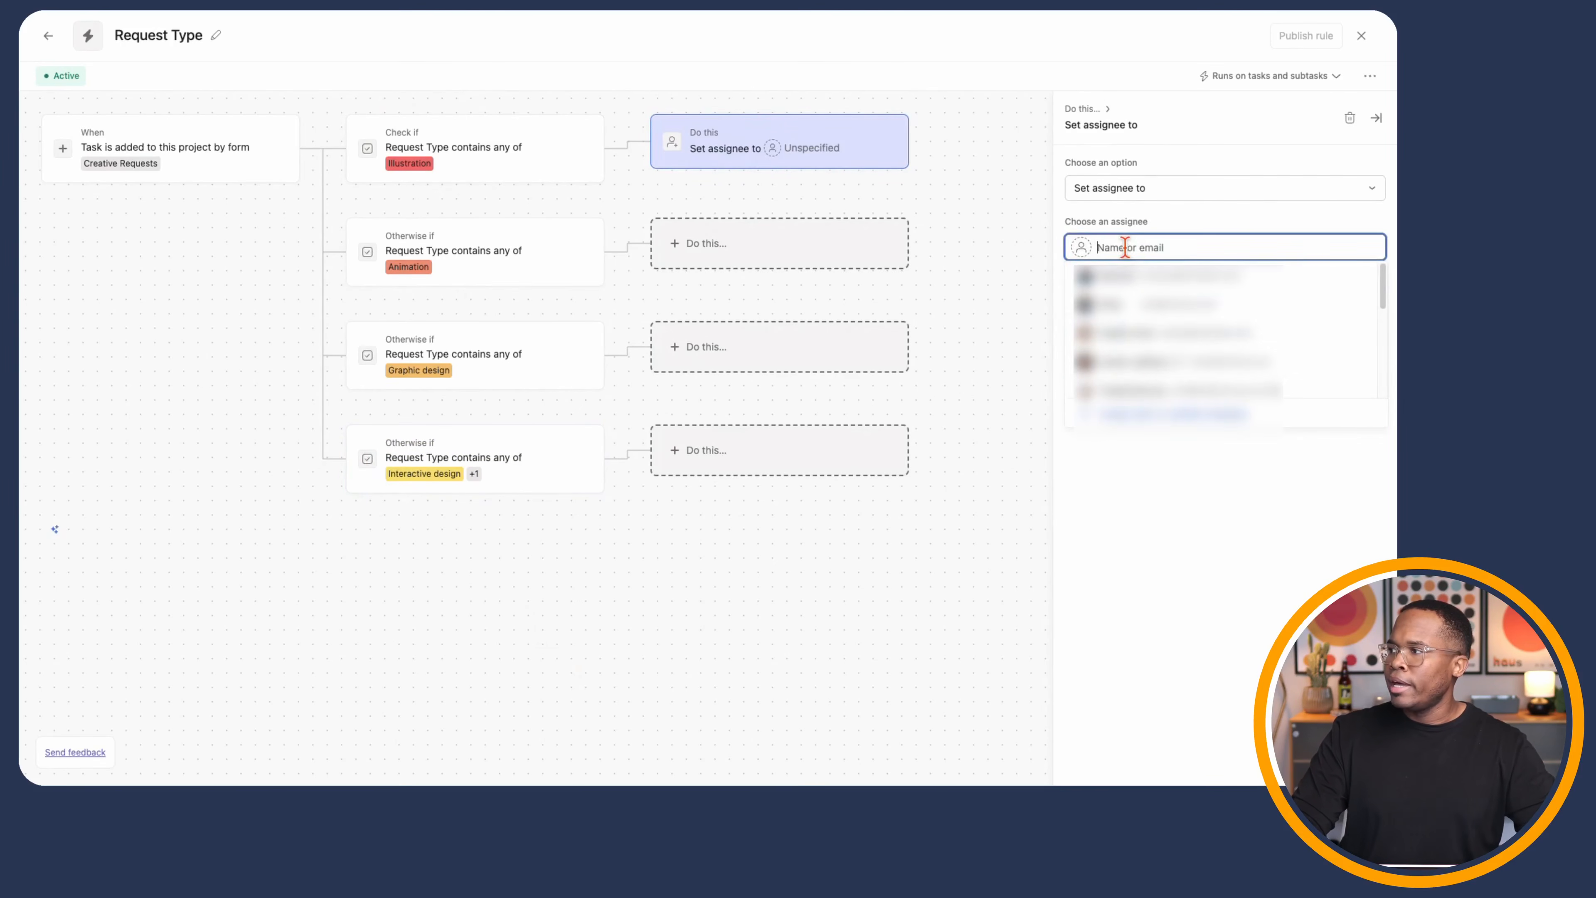
click(1125, 376)
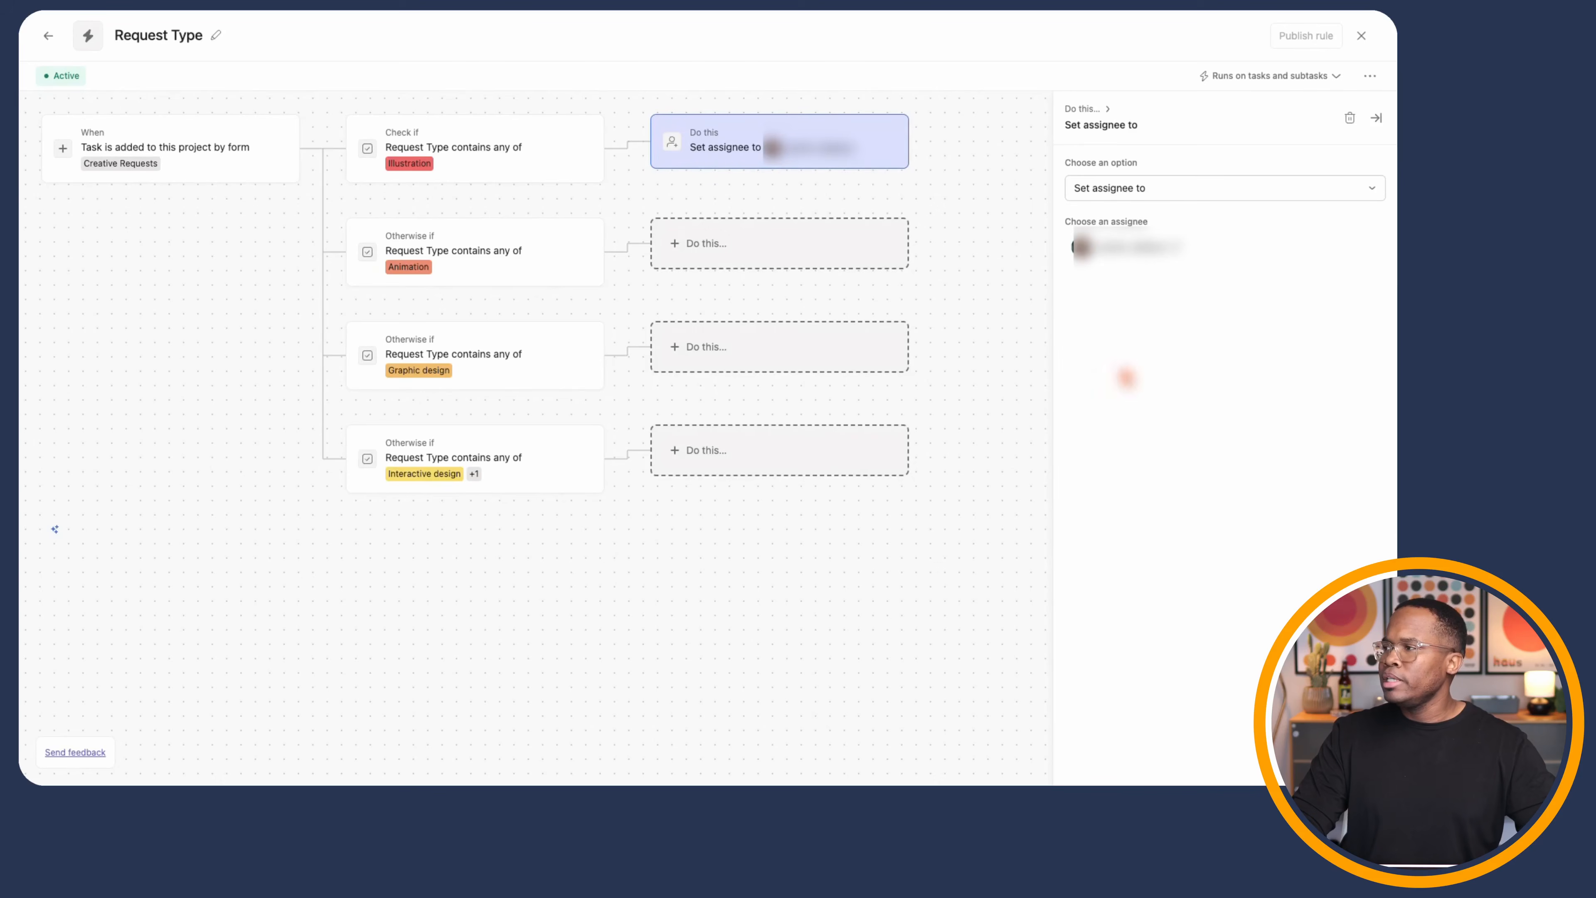
- Add an Illustration action setting the task's Priority to High
click(949, 180)
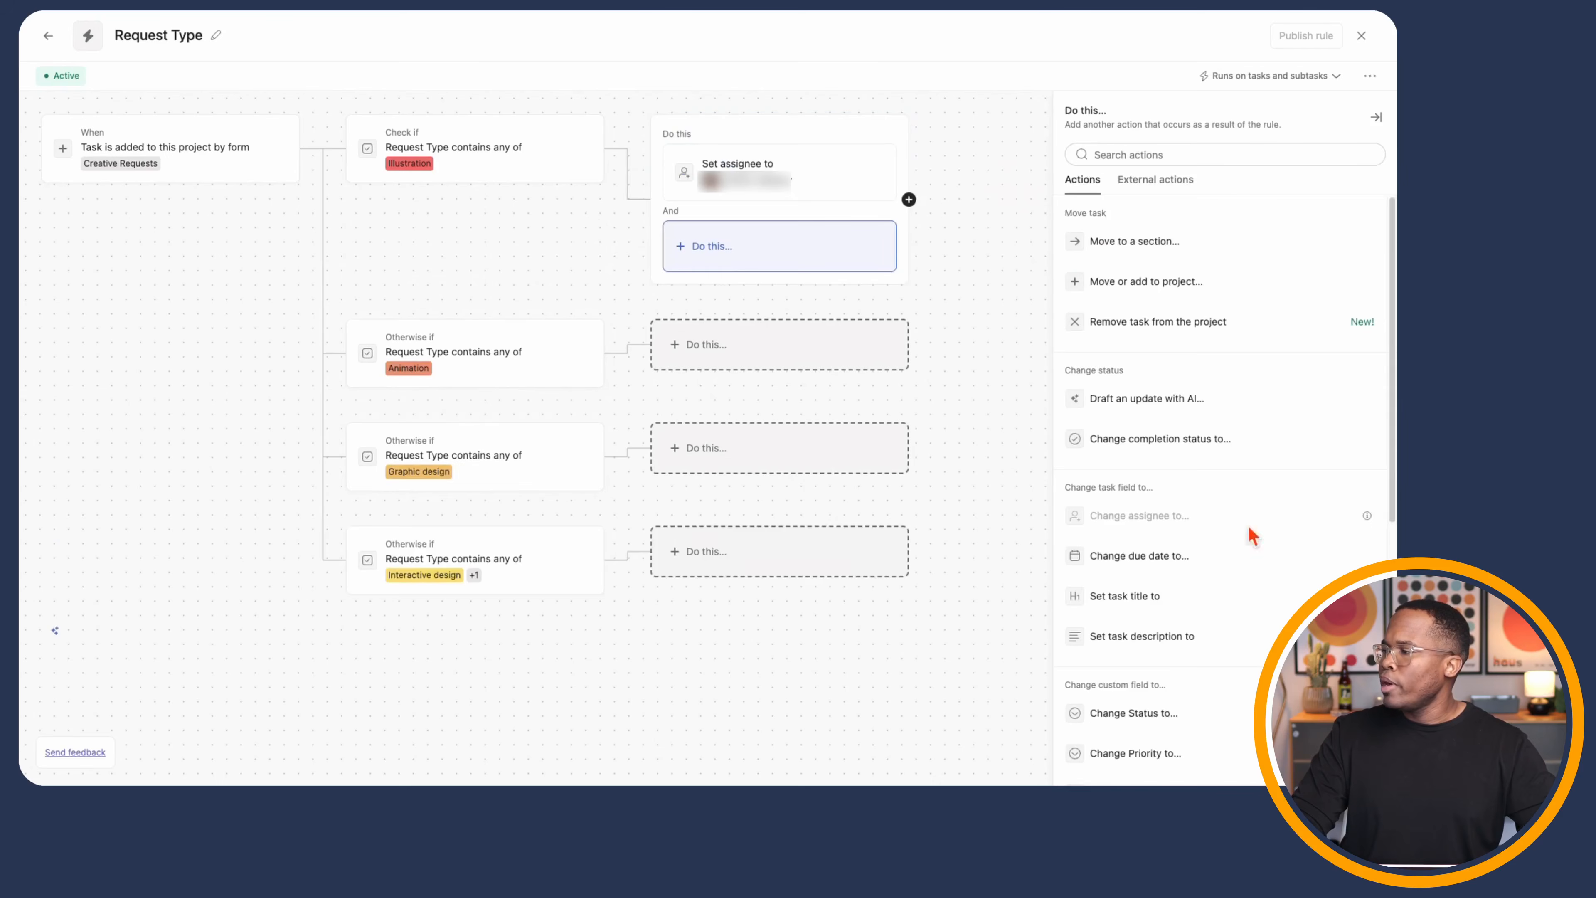
scroll(1247, 535, down, 5)
click(1135, 563)
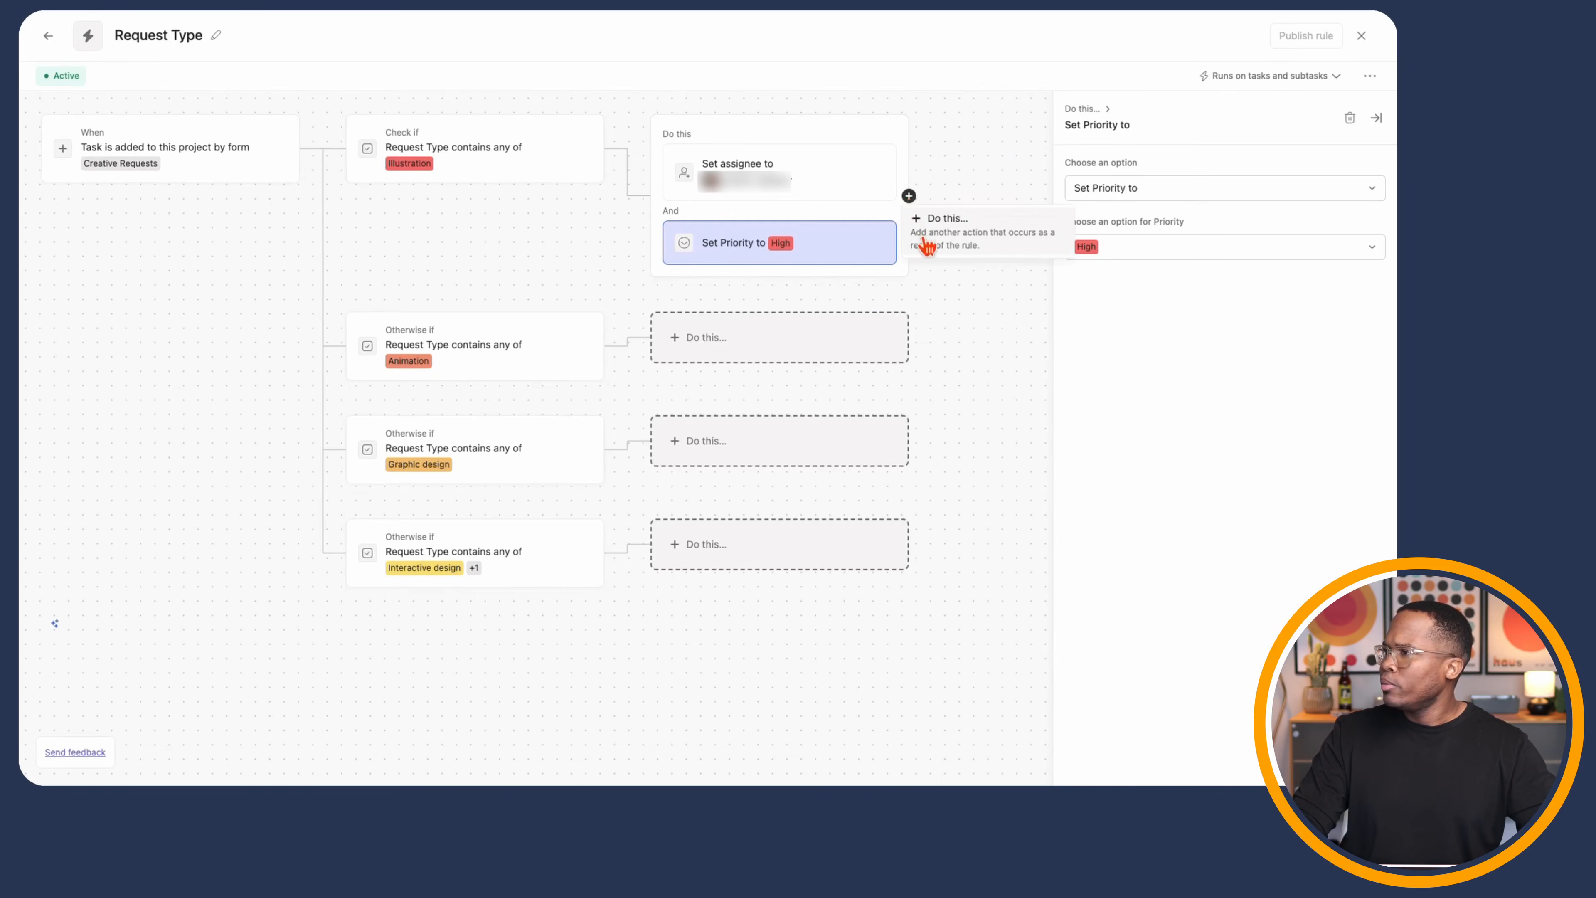
- Add an Illustration action moving the task to the Scoping section
click(942, 228)
scroll(1282, 592, down, 2)
scroll(1281, 598, up, 2)
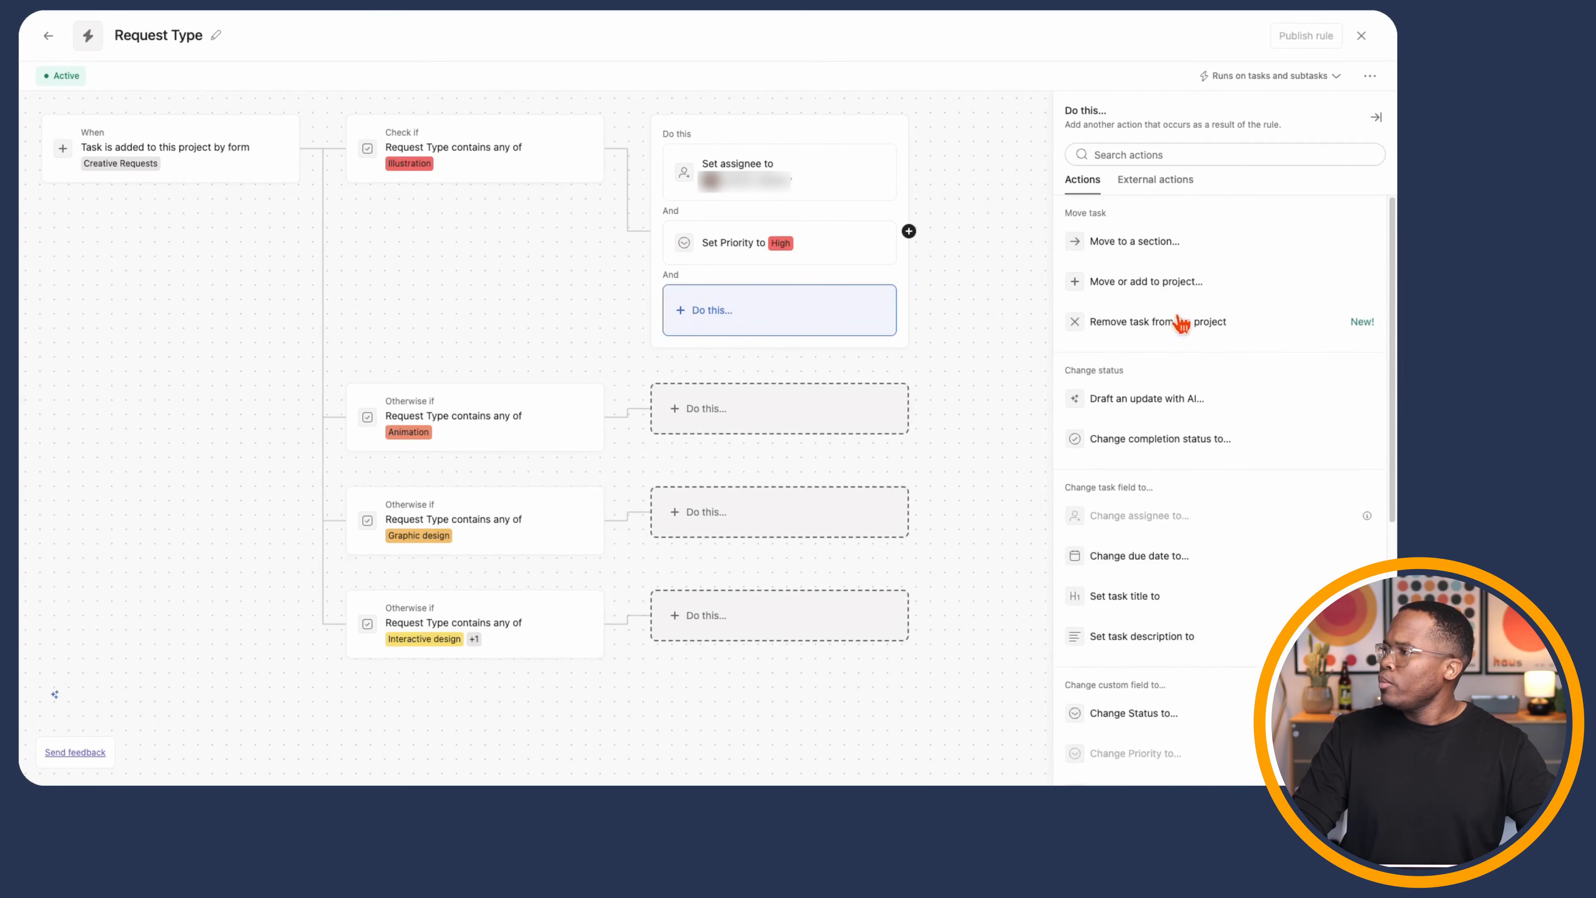
click(1135, 242)
click(1125, 197)
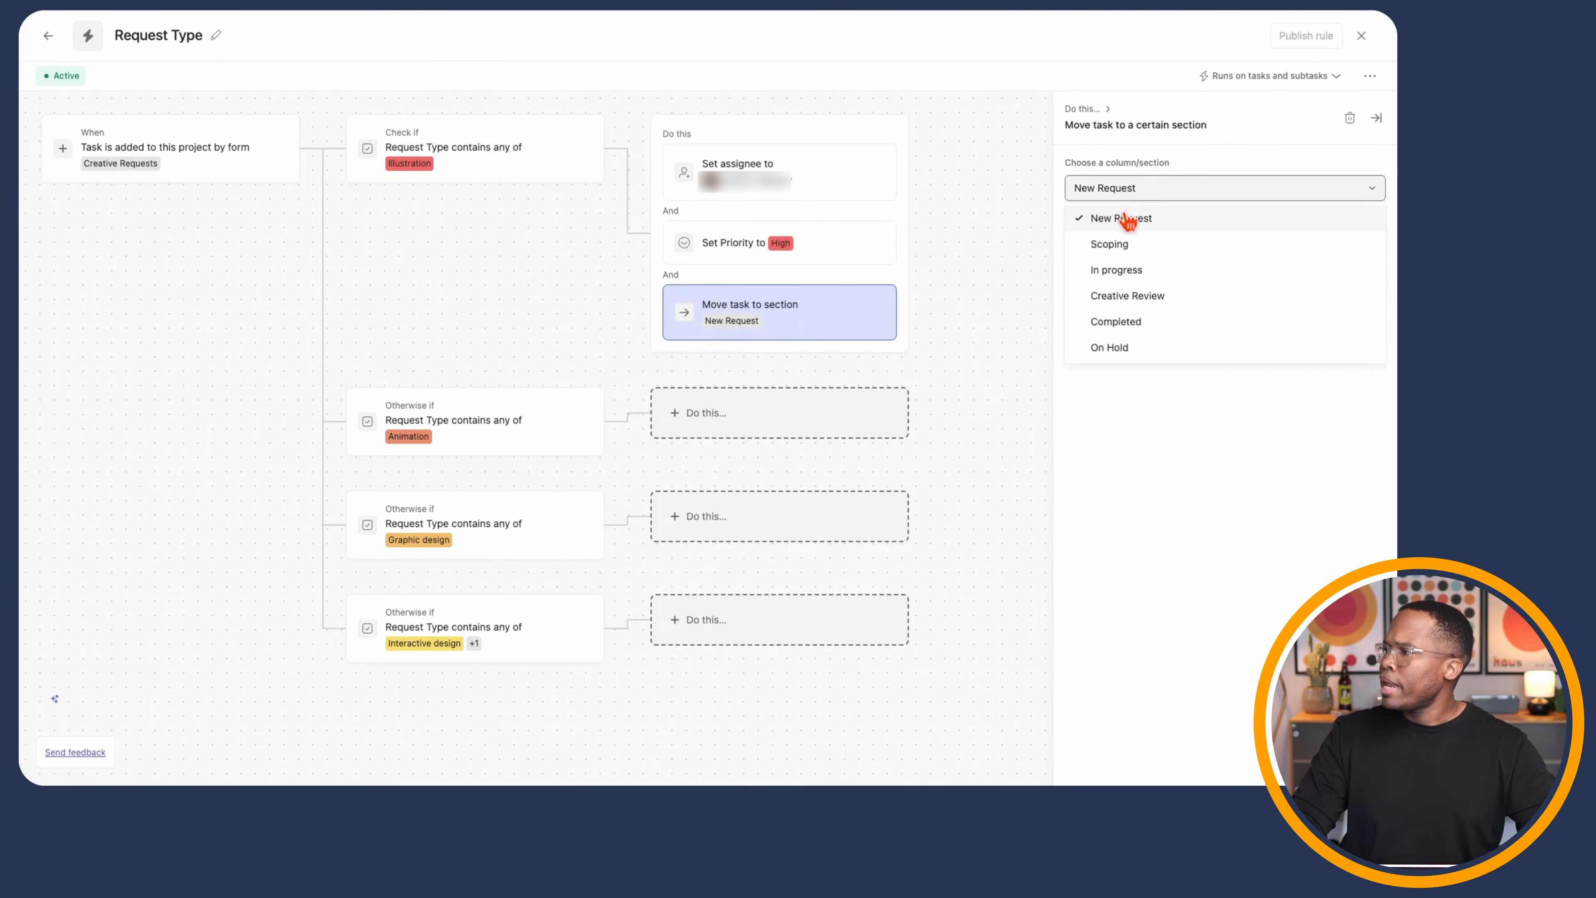
click(1122, 247)
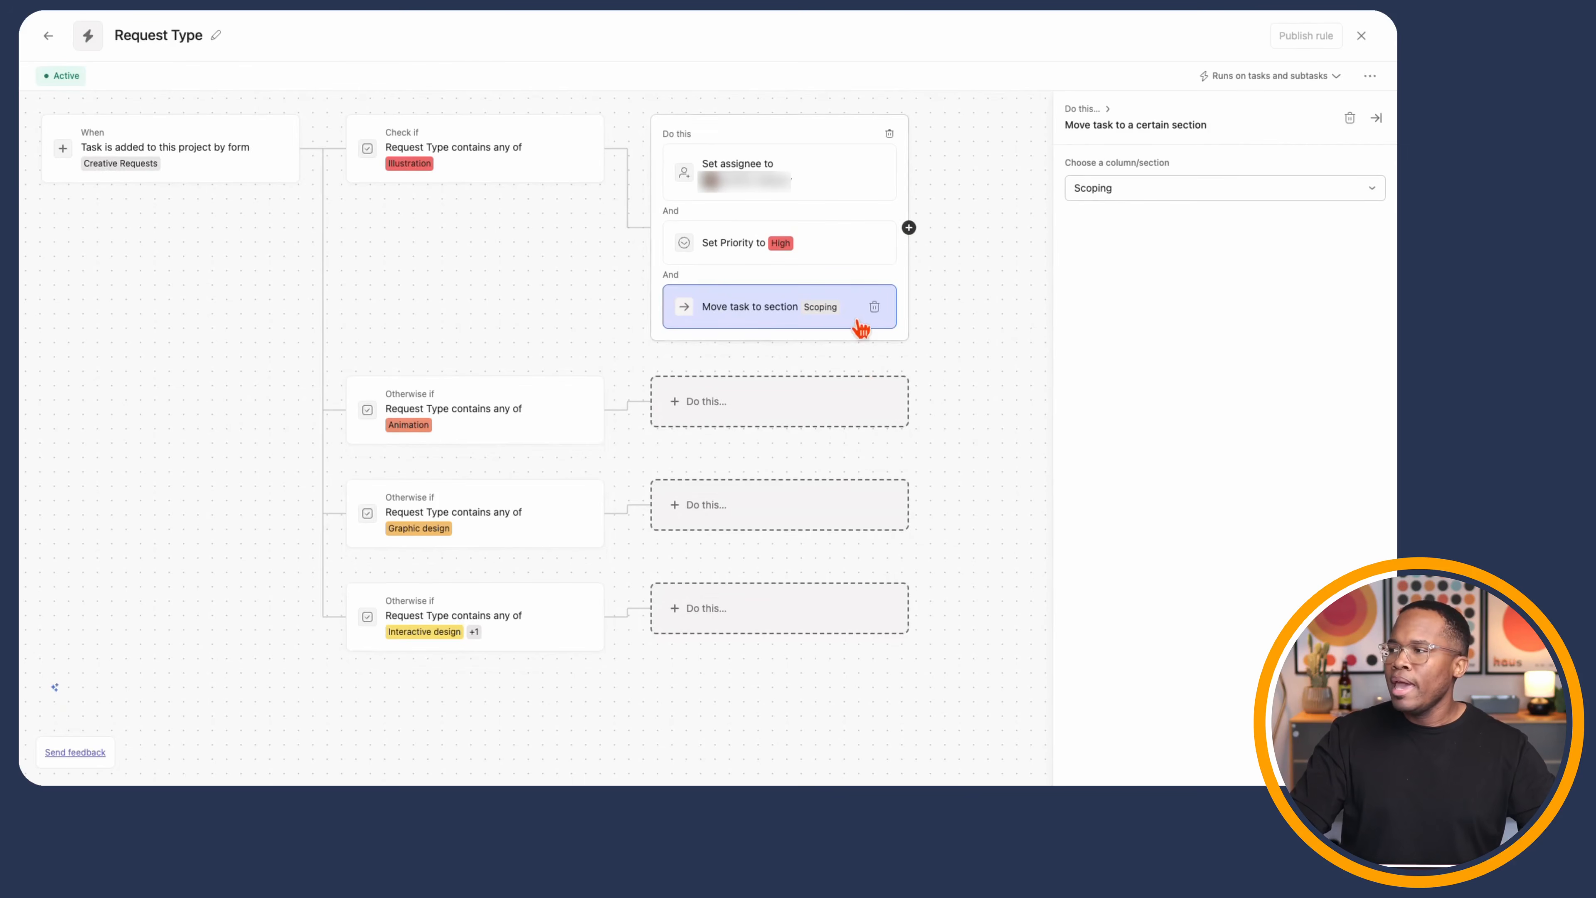
- Add a fourth, still-empty action to the Illustration branch
click(909, 229)
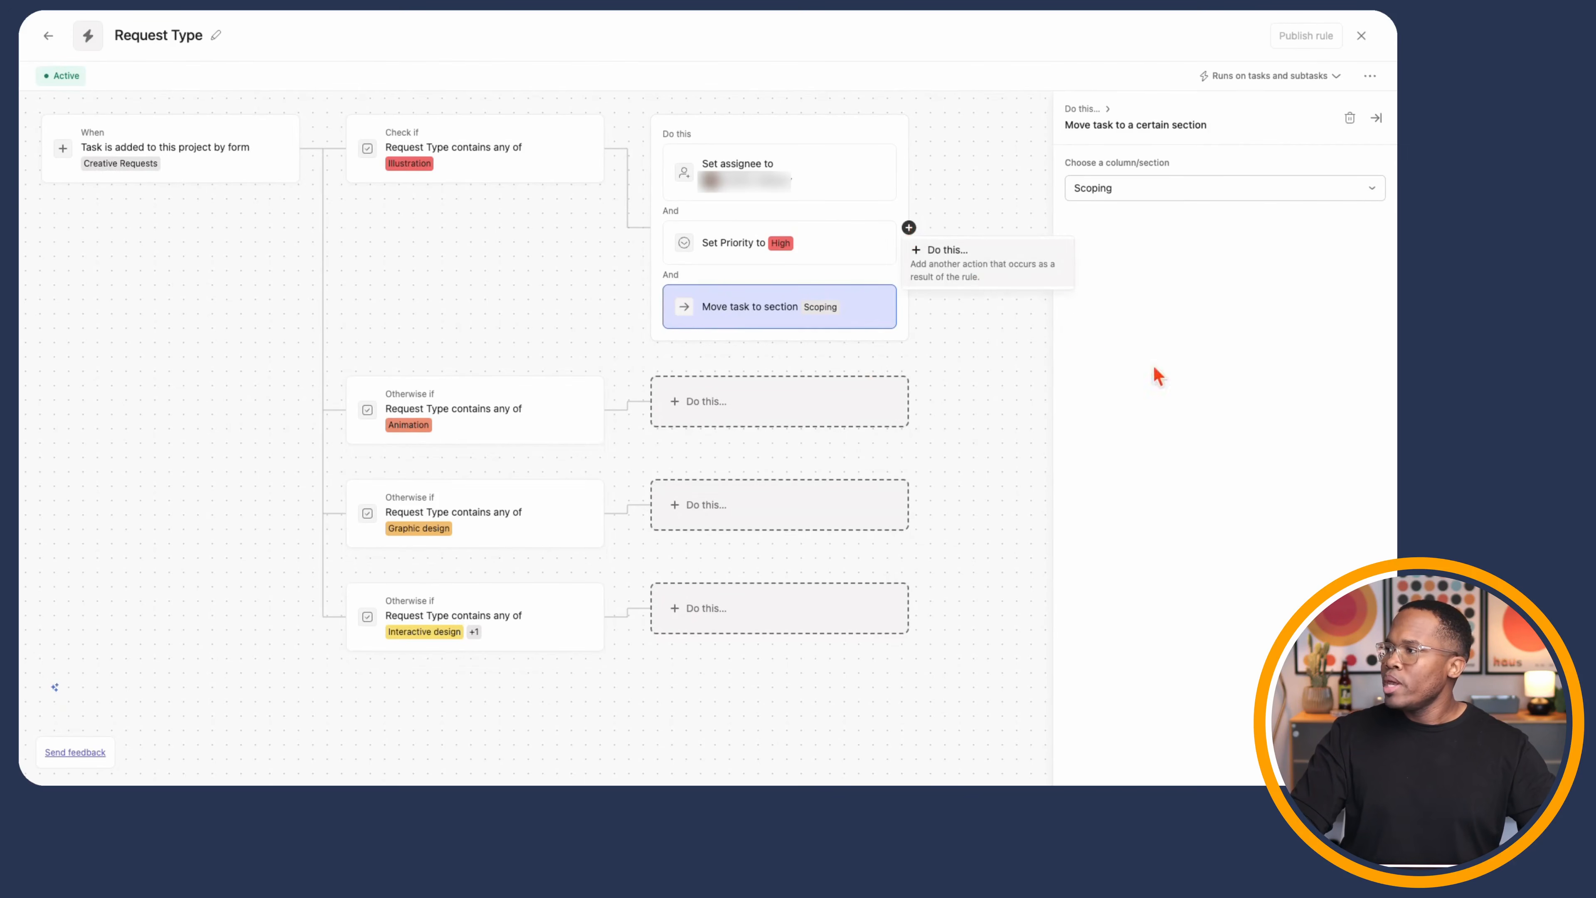
click(1033, 274)
scroll(1225, 453, down, 5)
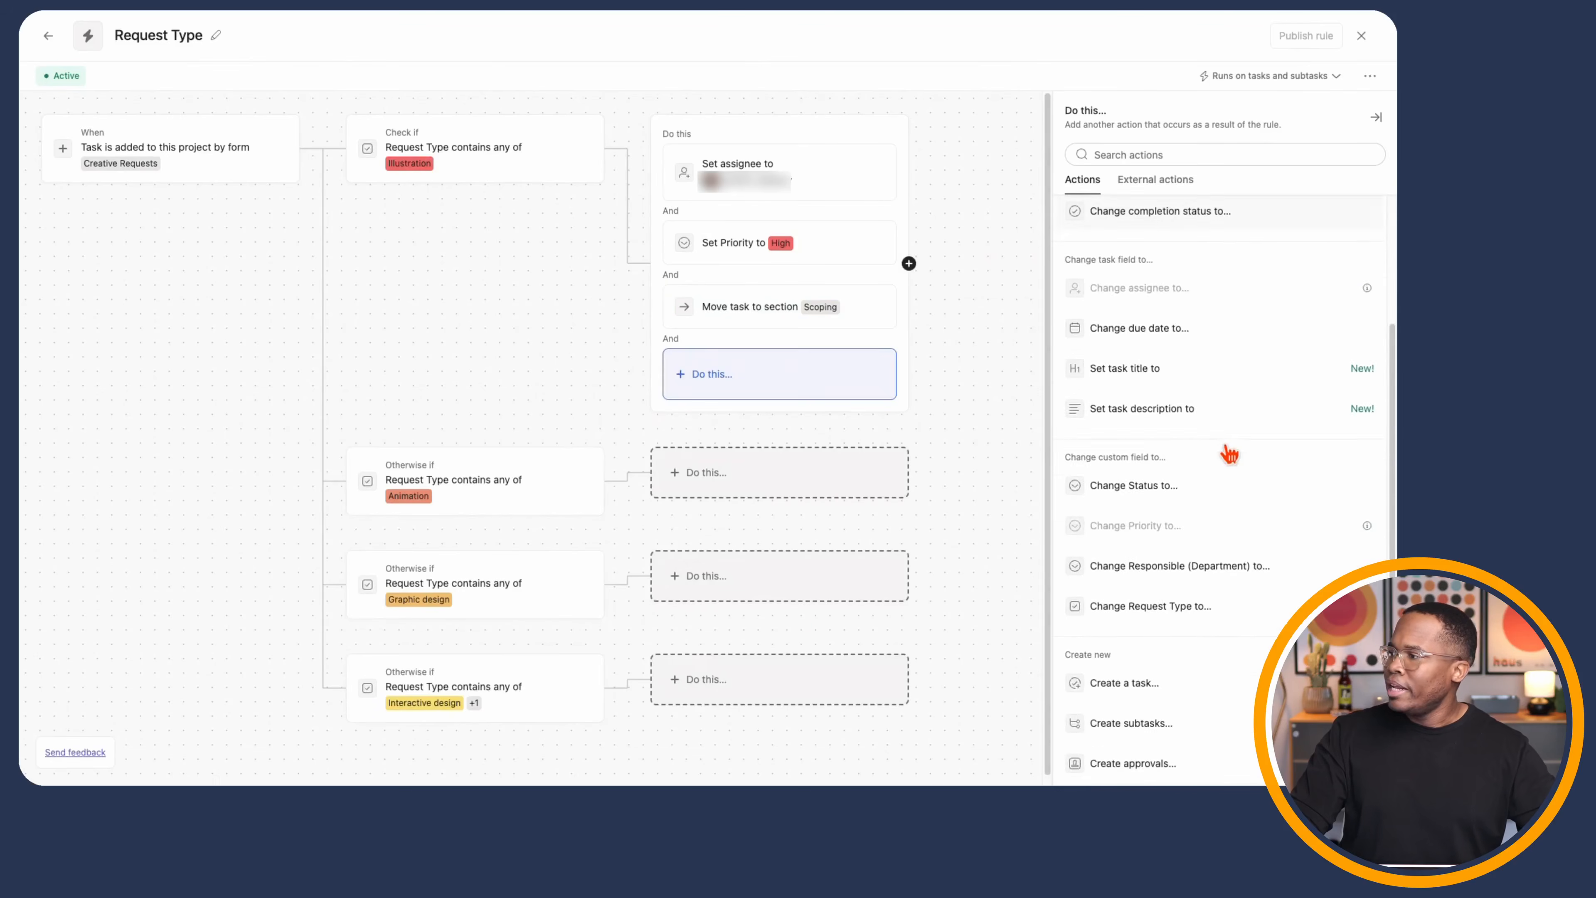
scroll(1228, 449, down, 1)
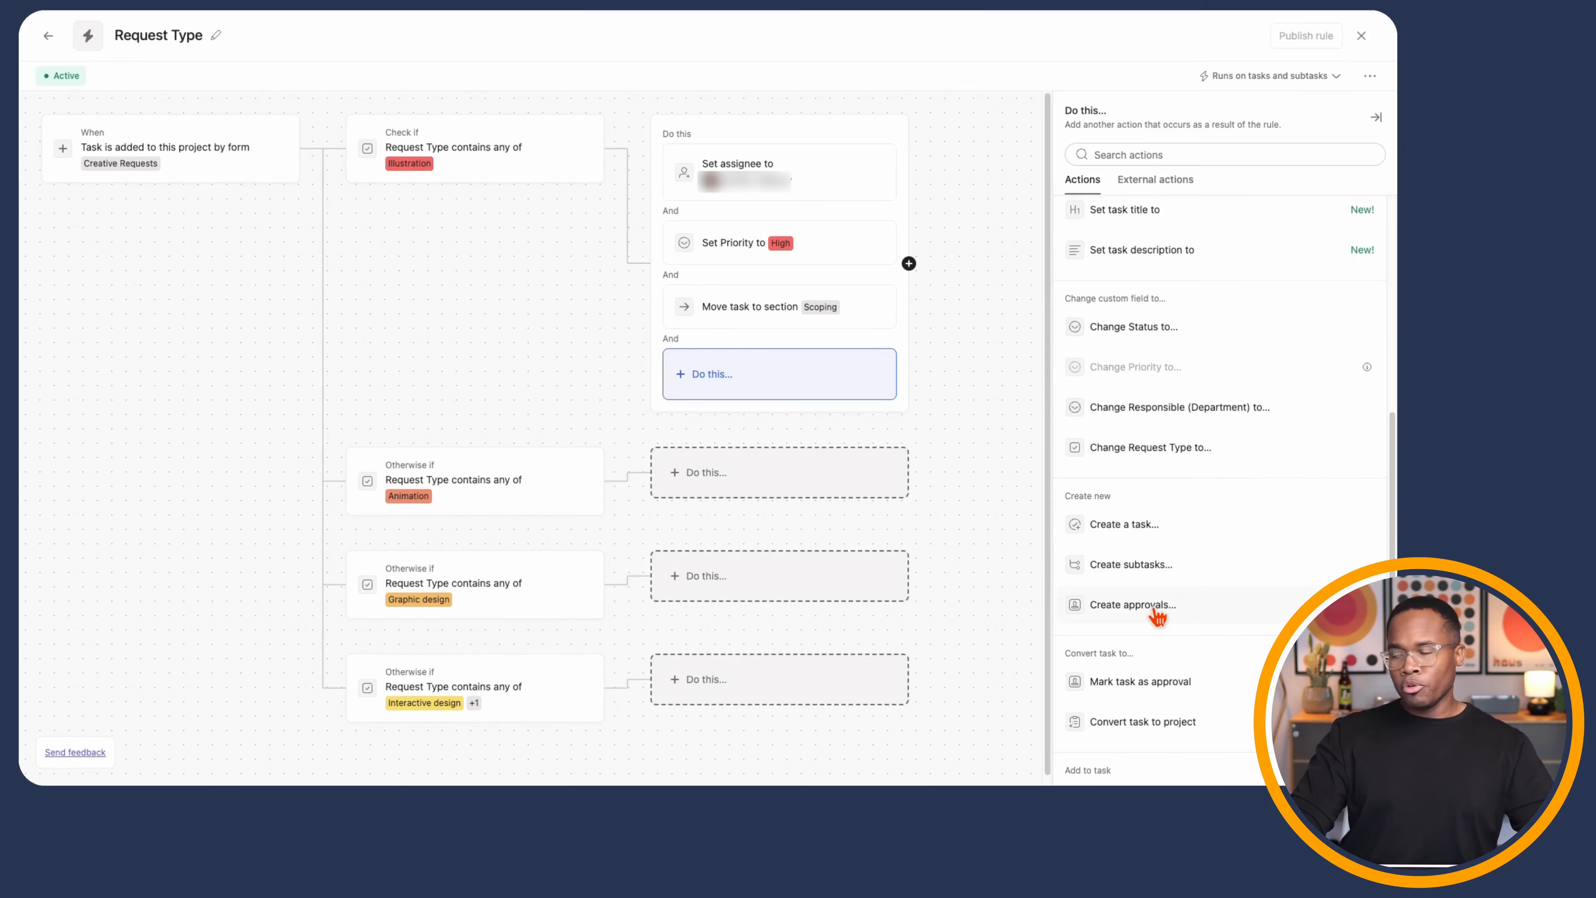
- Make the fourth action create an approval subtask with a teammate as approver
click(1131, 605)
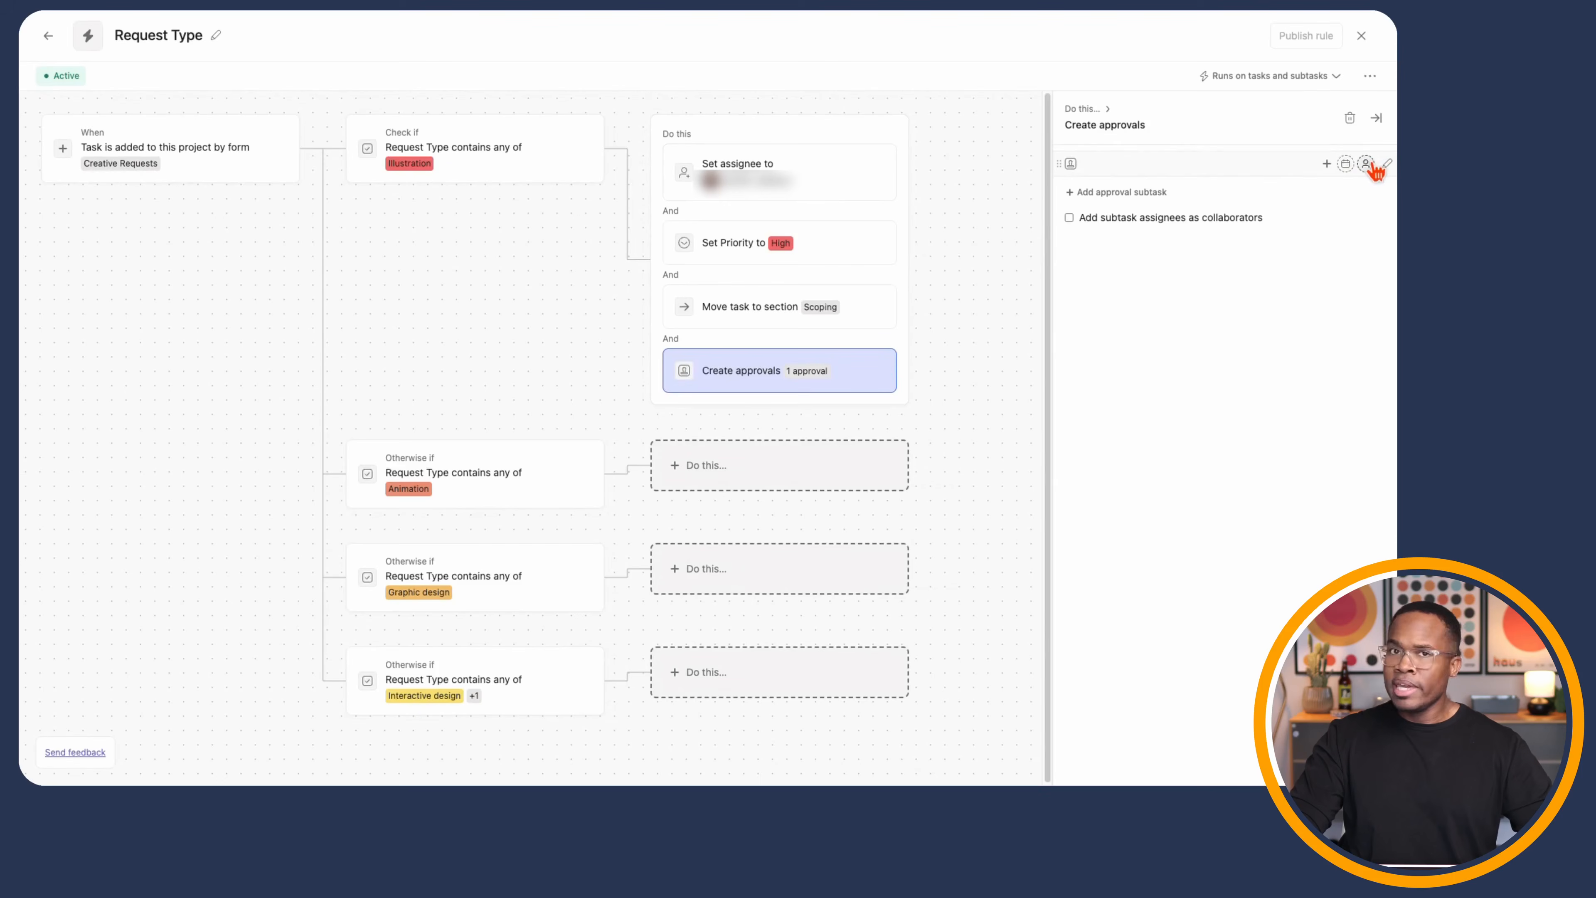
click(1366, 164)
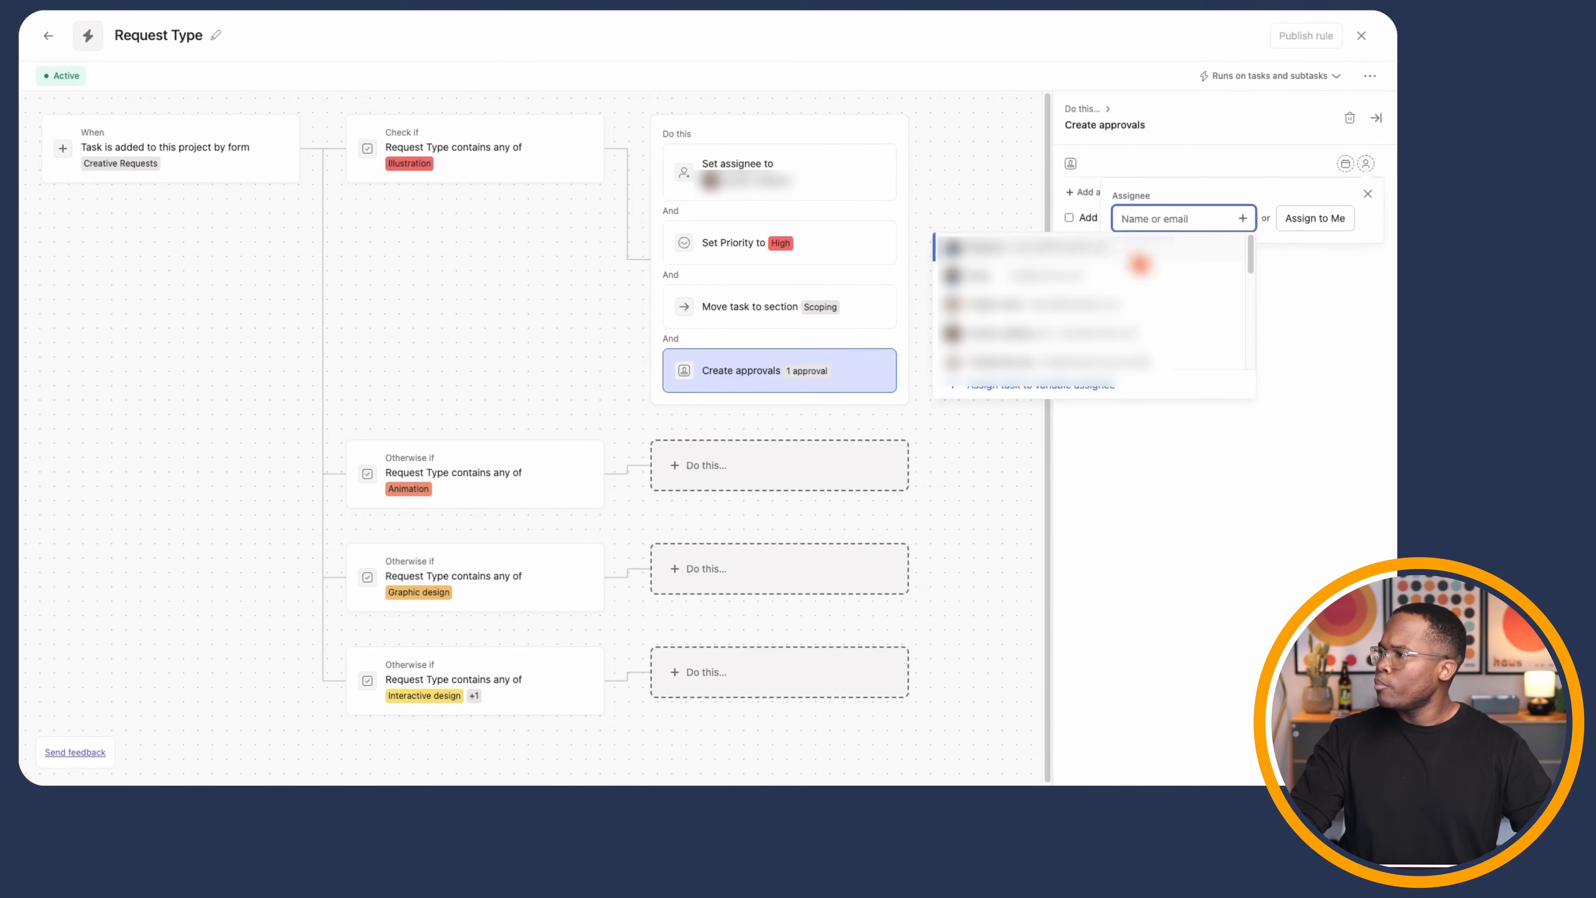
click(1053, 317)
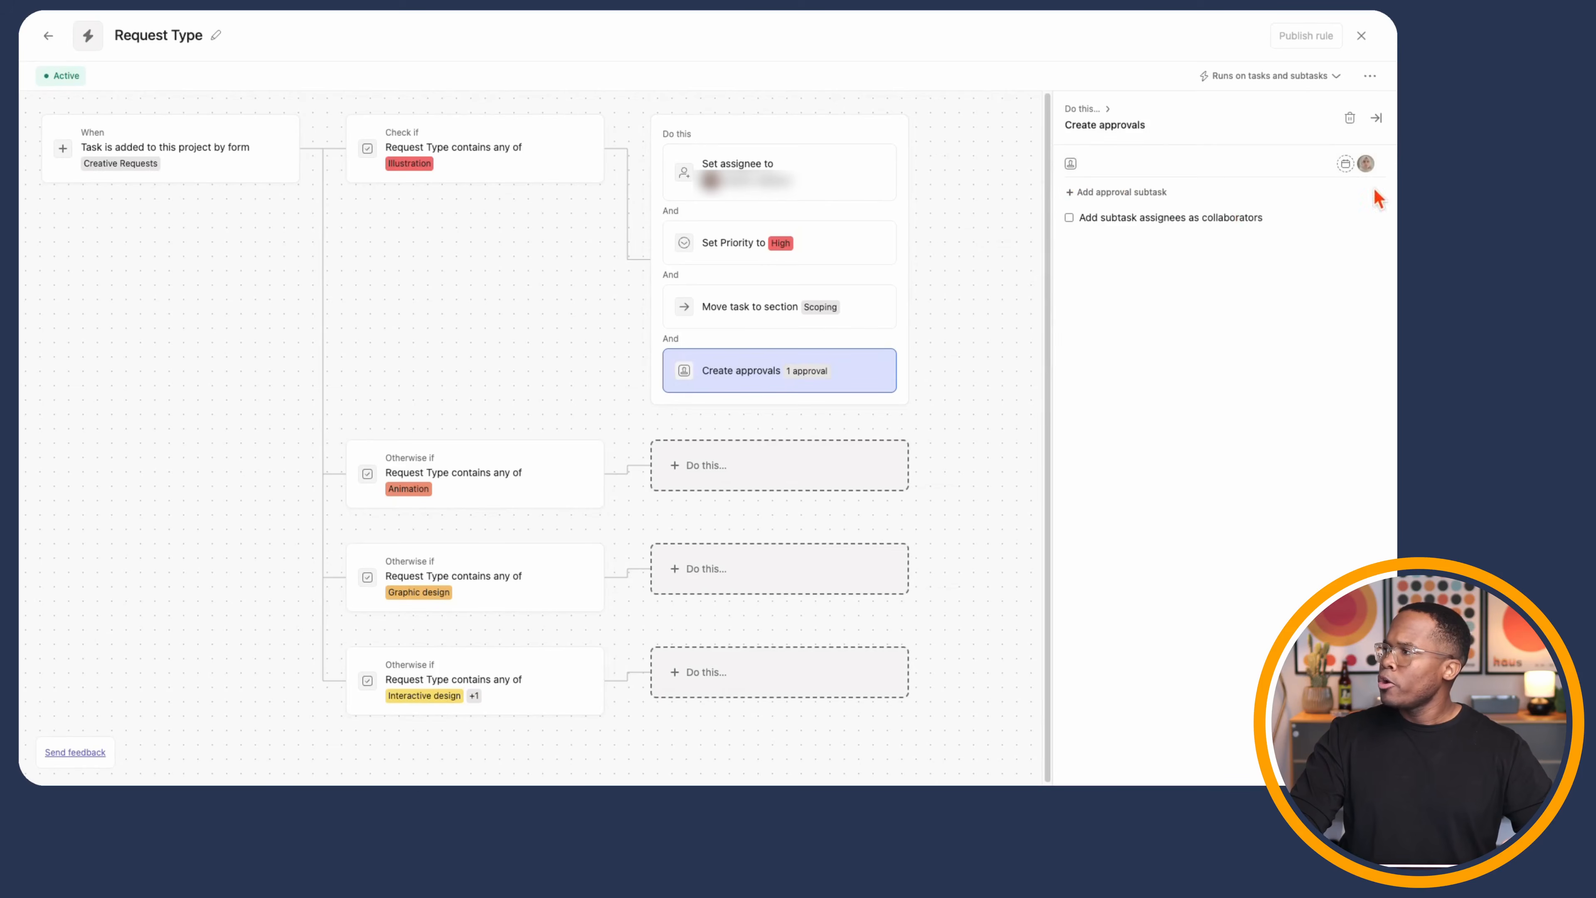
- Set the approval's due date to the rule's trigger date
click(1346, 164)
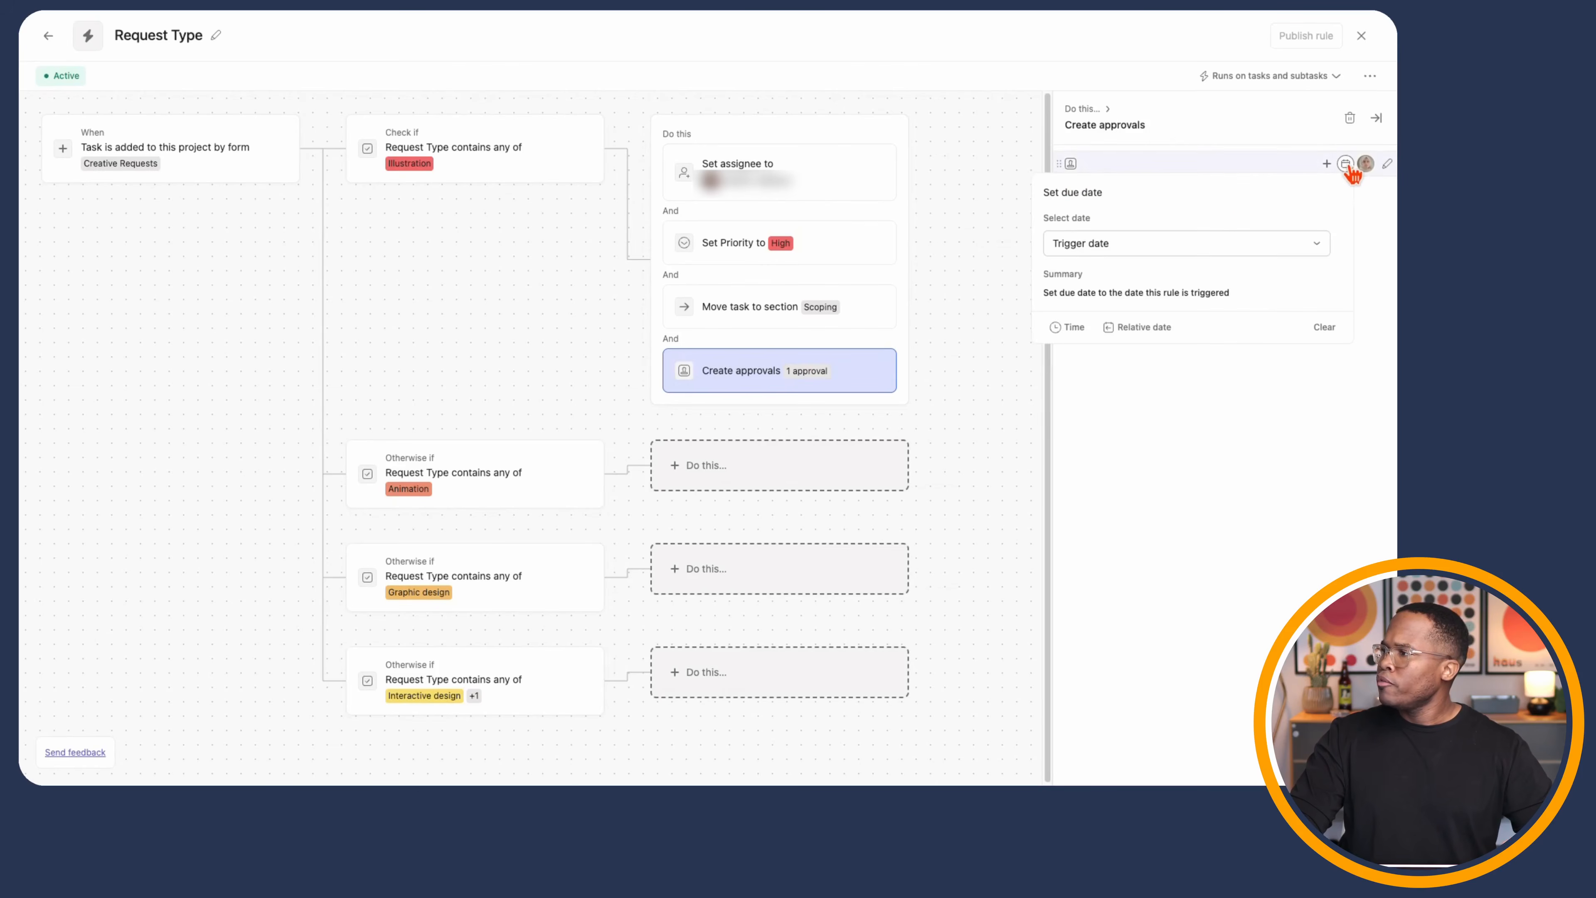
click(1129, 251)
click(1122, 324)
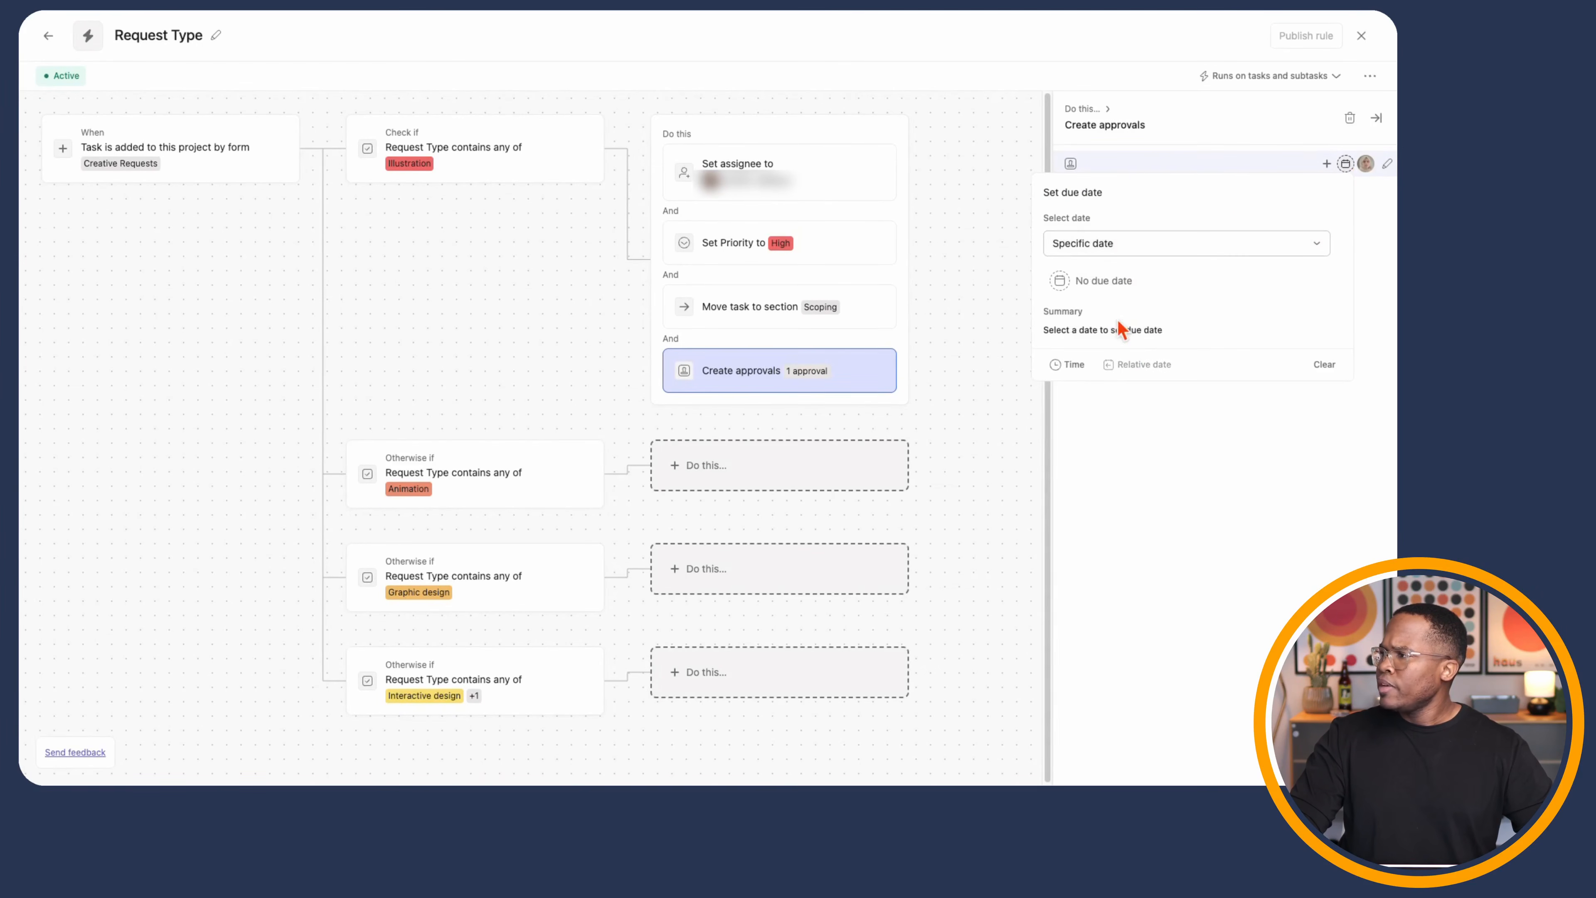
click(1105, 280)
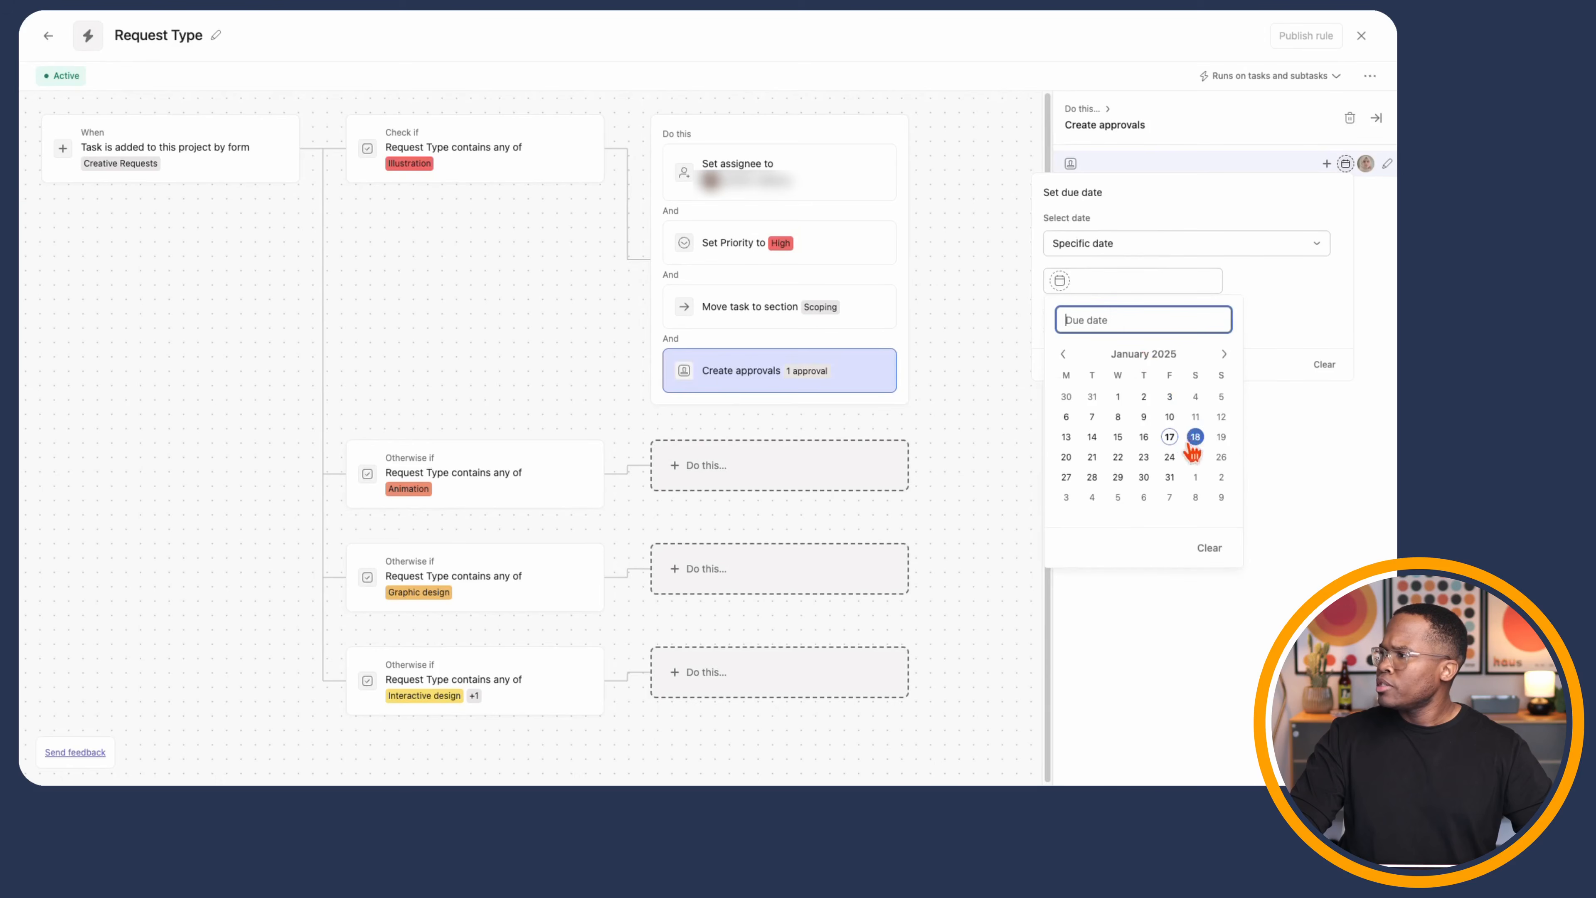
click(1093, 457)
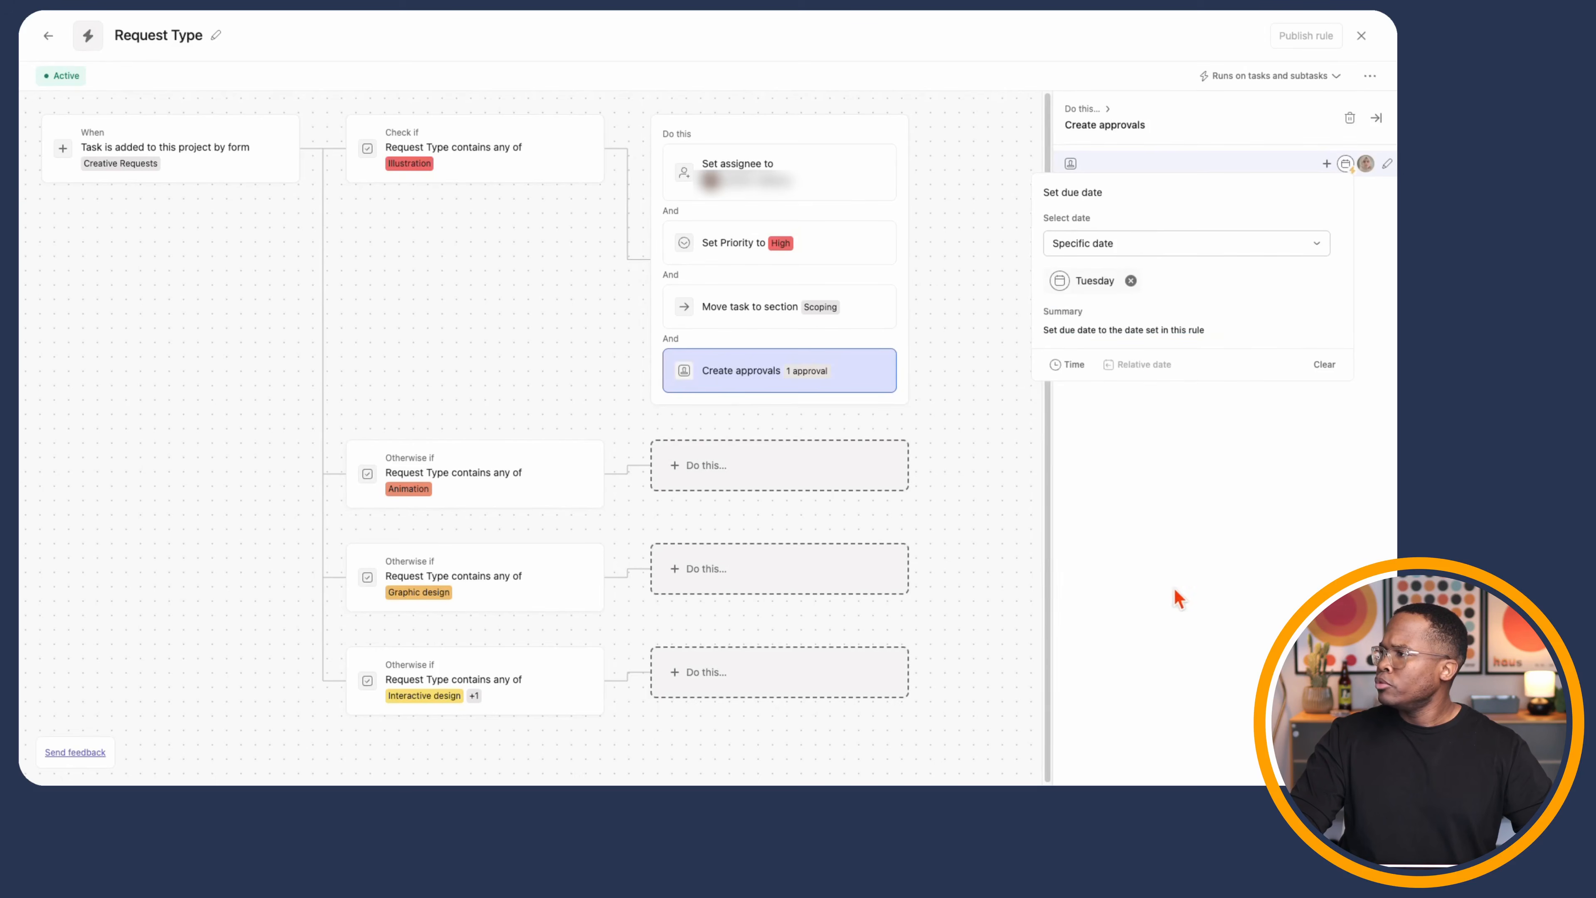
click(1169, 502)
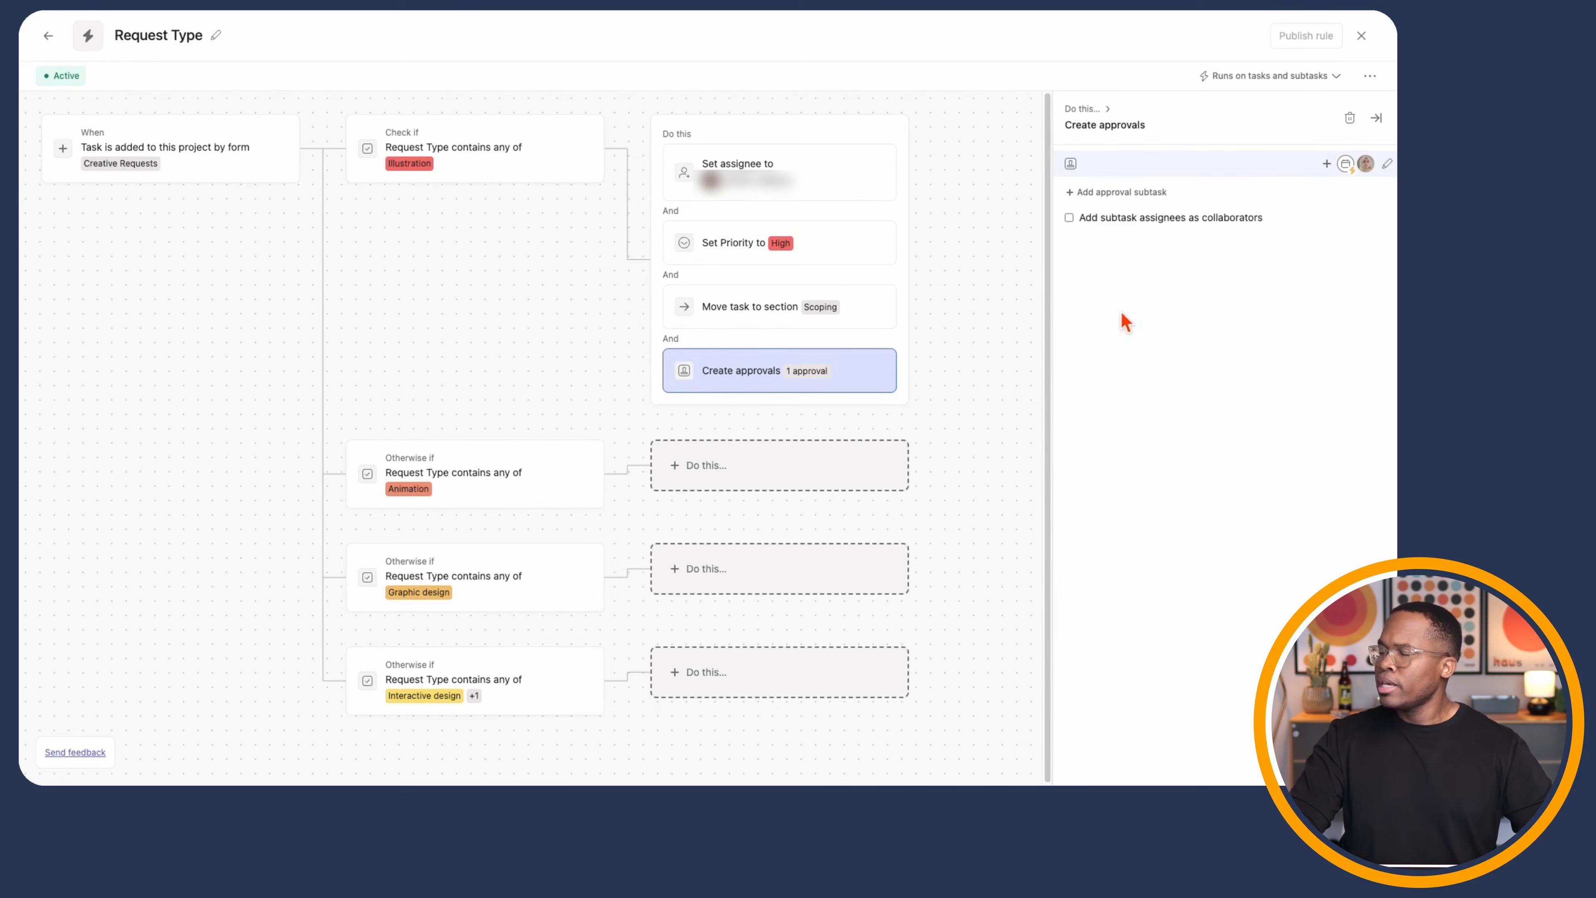
click(1347, 165)
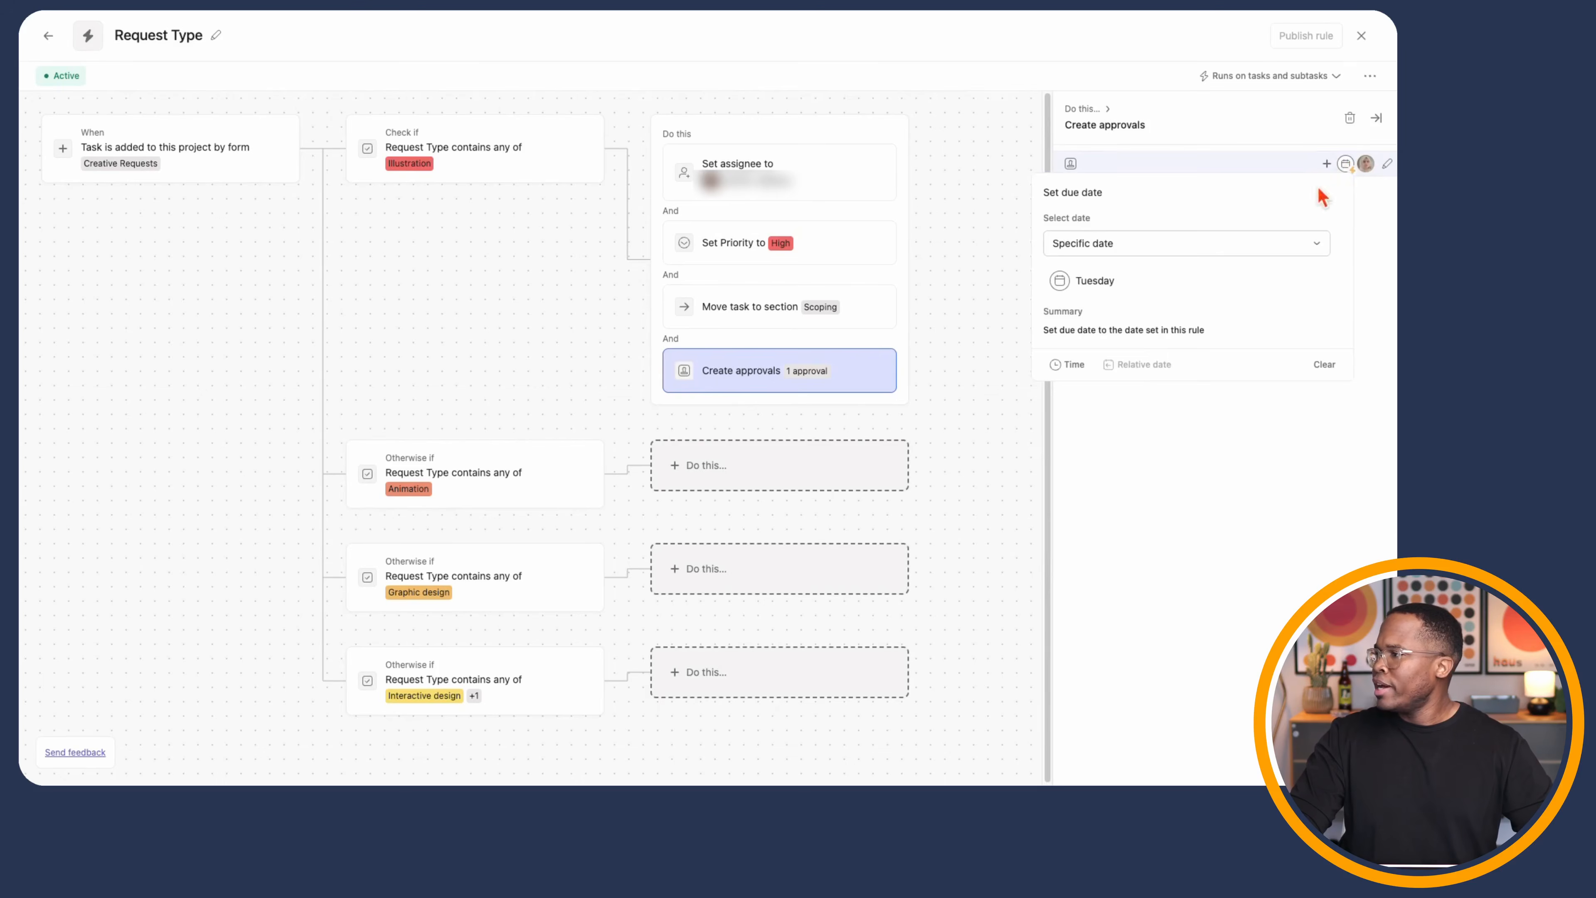
click(1116, 245)
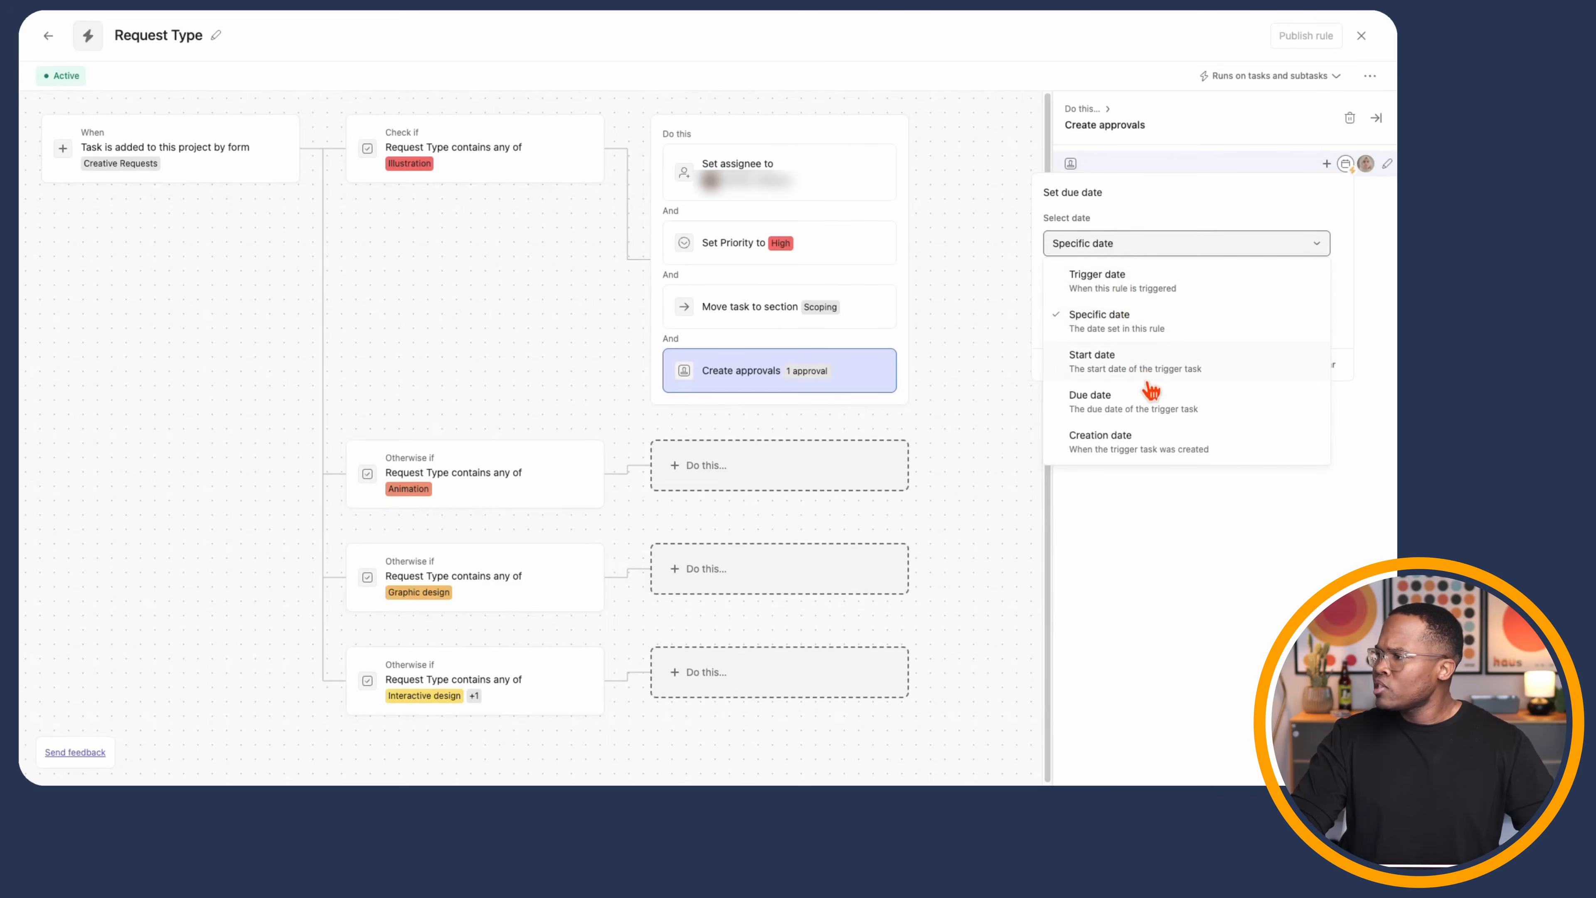
click(1138, 288)
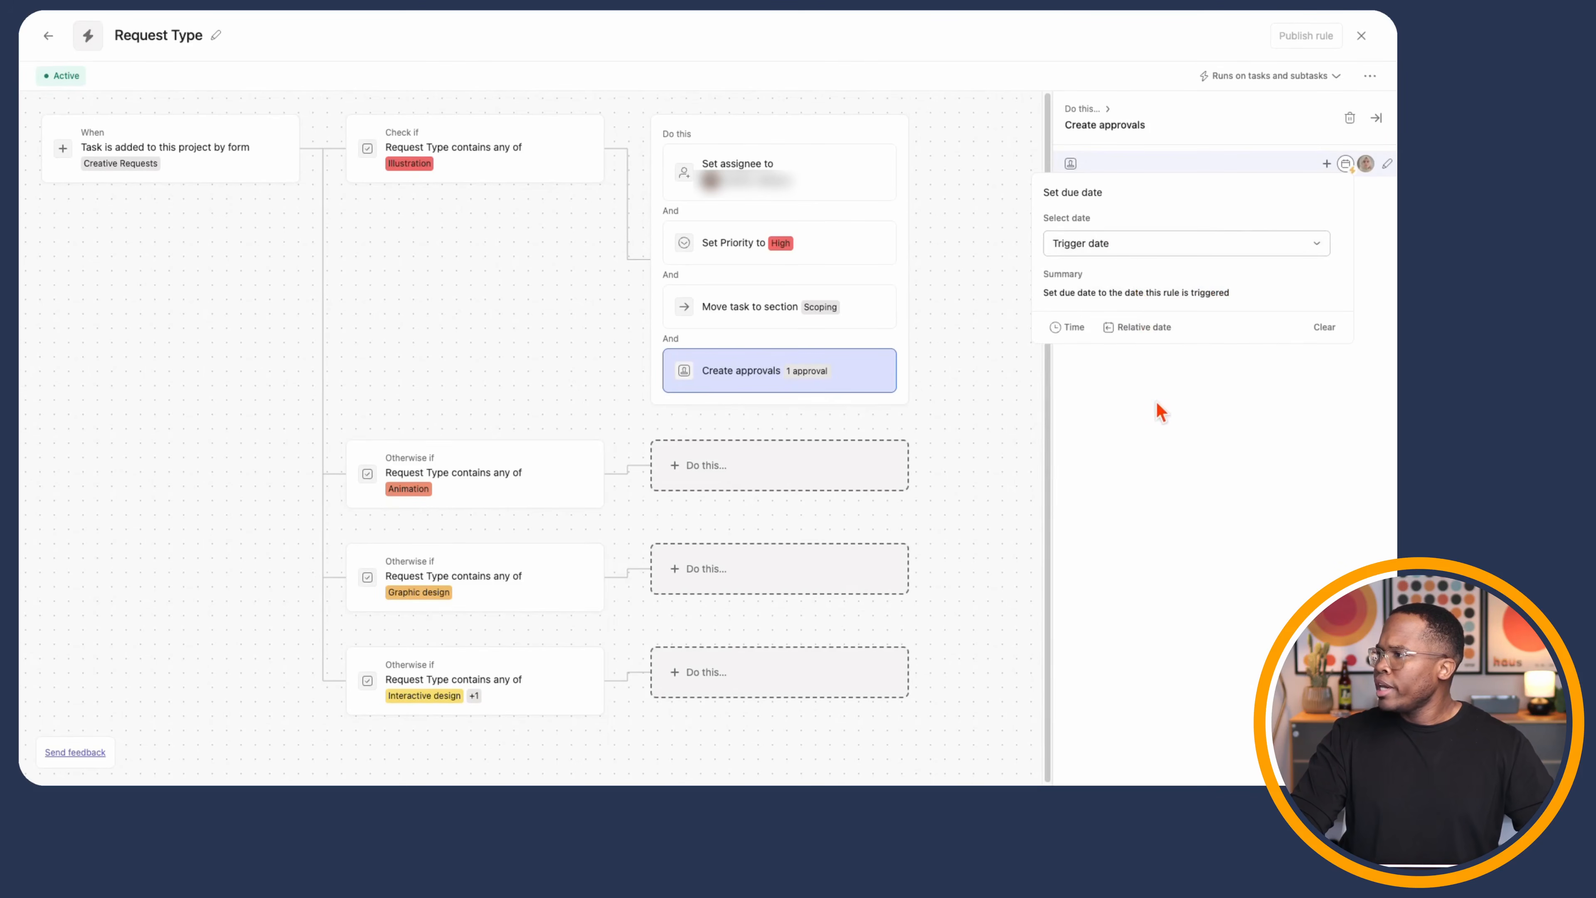
click(1094, 162)
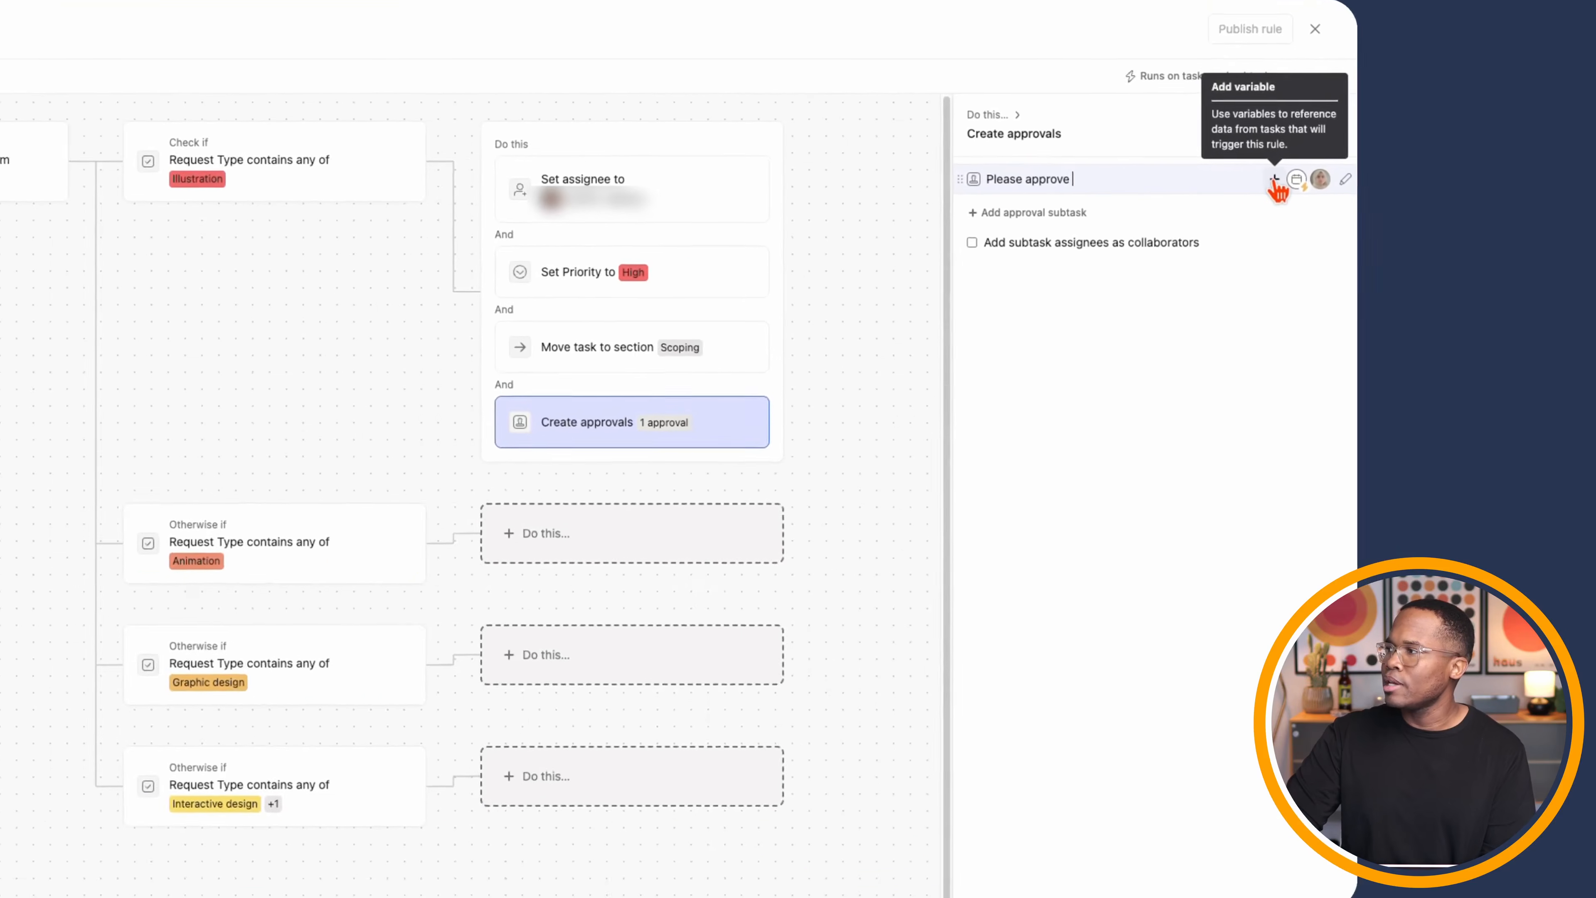
- Title the approval 'Please approve [Task name] In parent task' using the task-name variable
click(1244, 189)
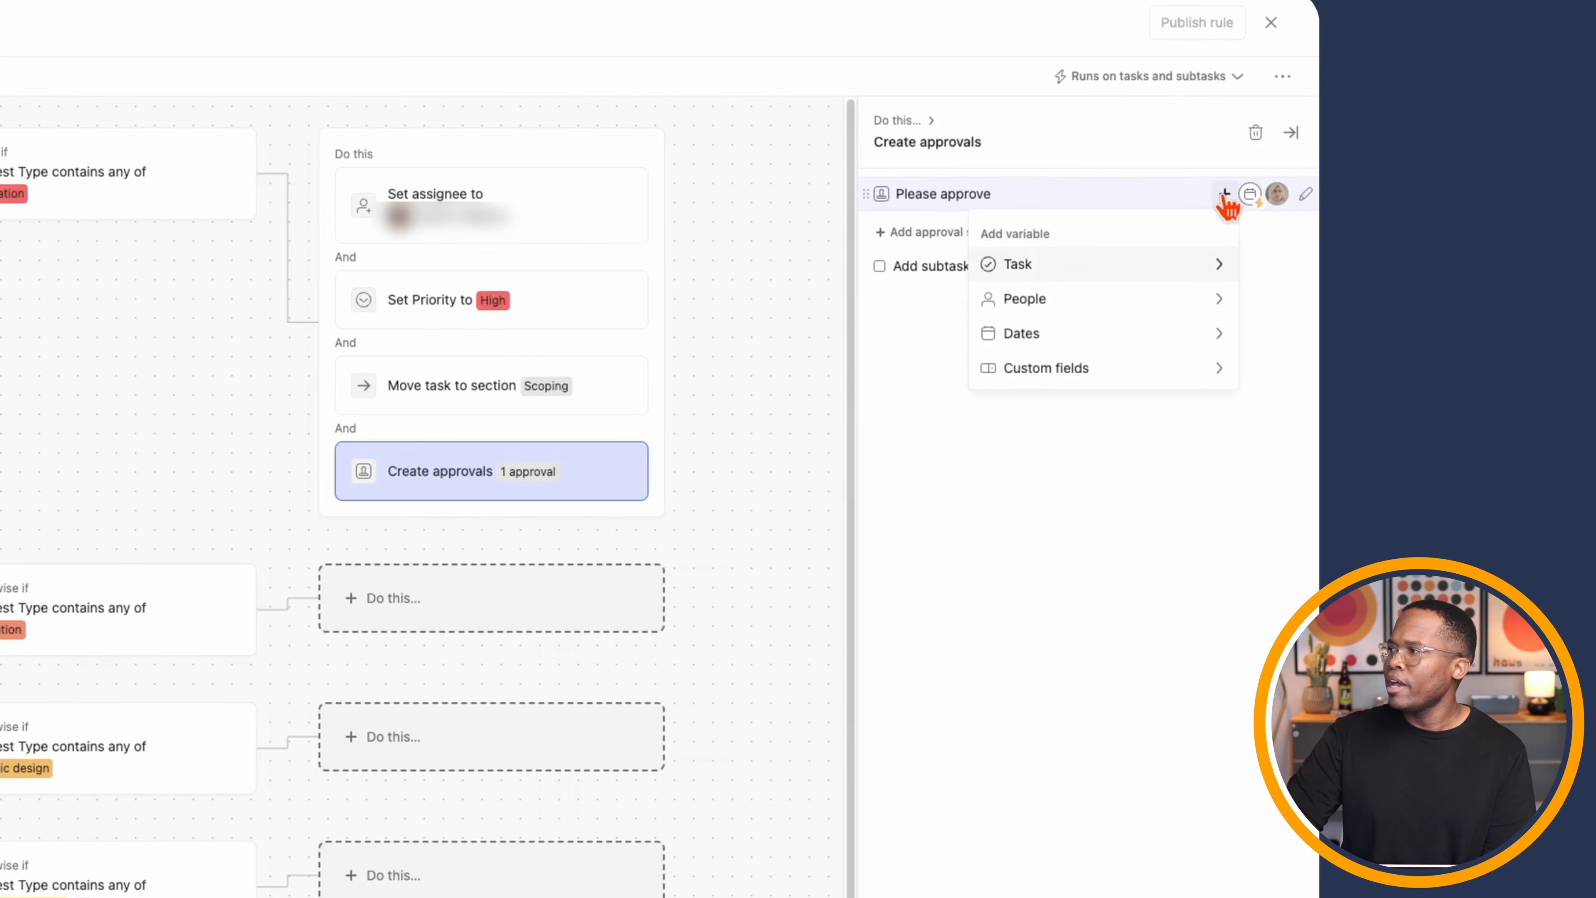
click(1200, 277)
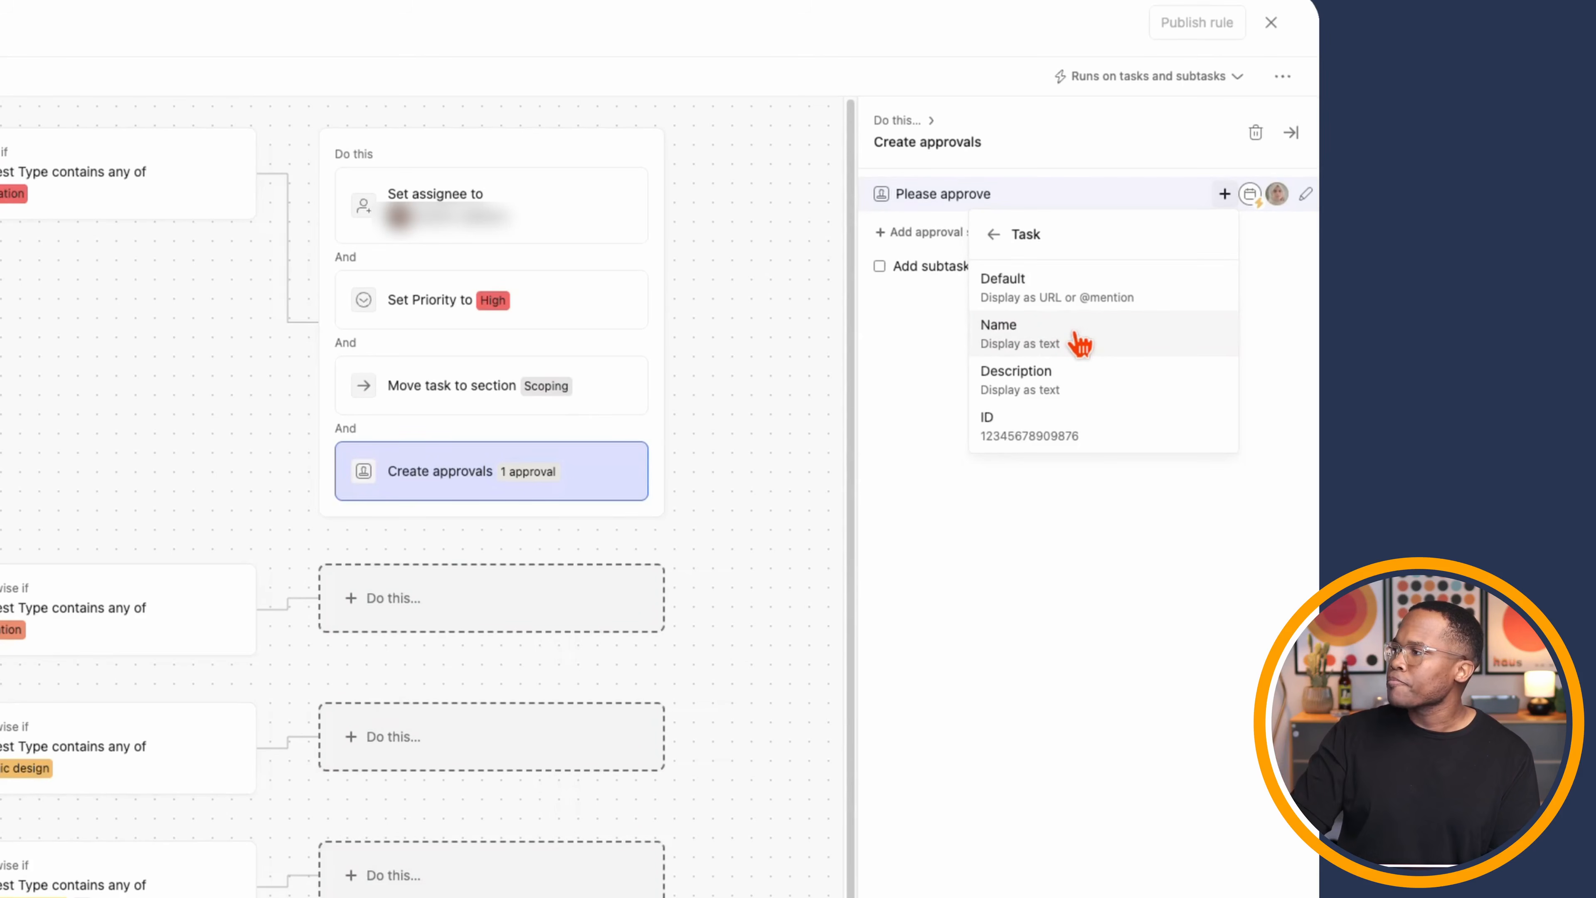
click(1080, 343)
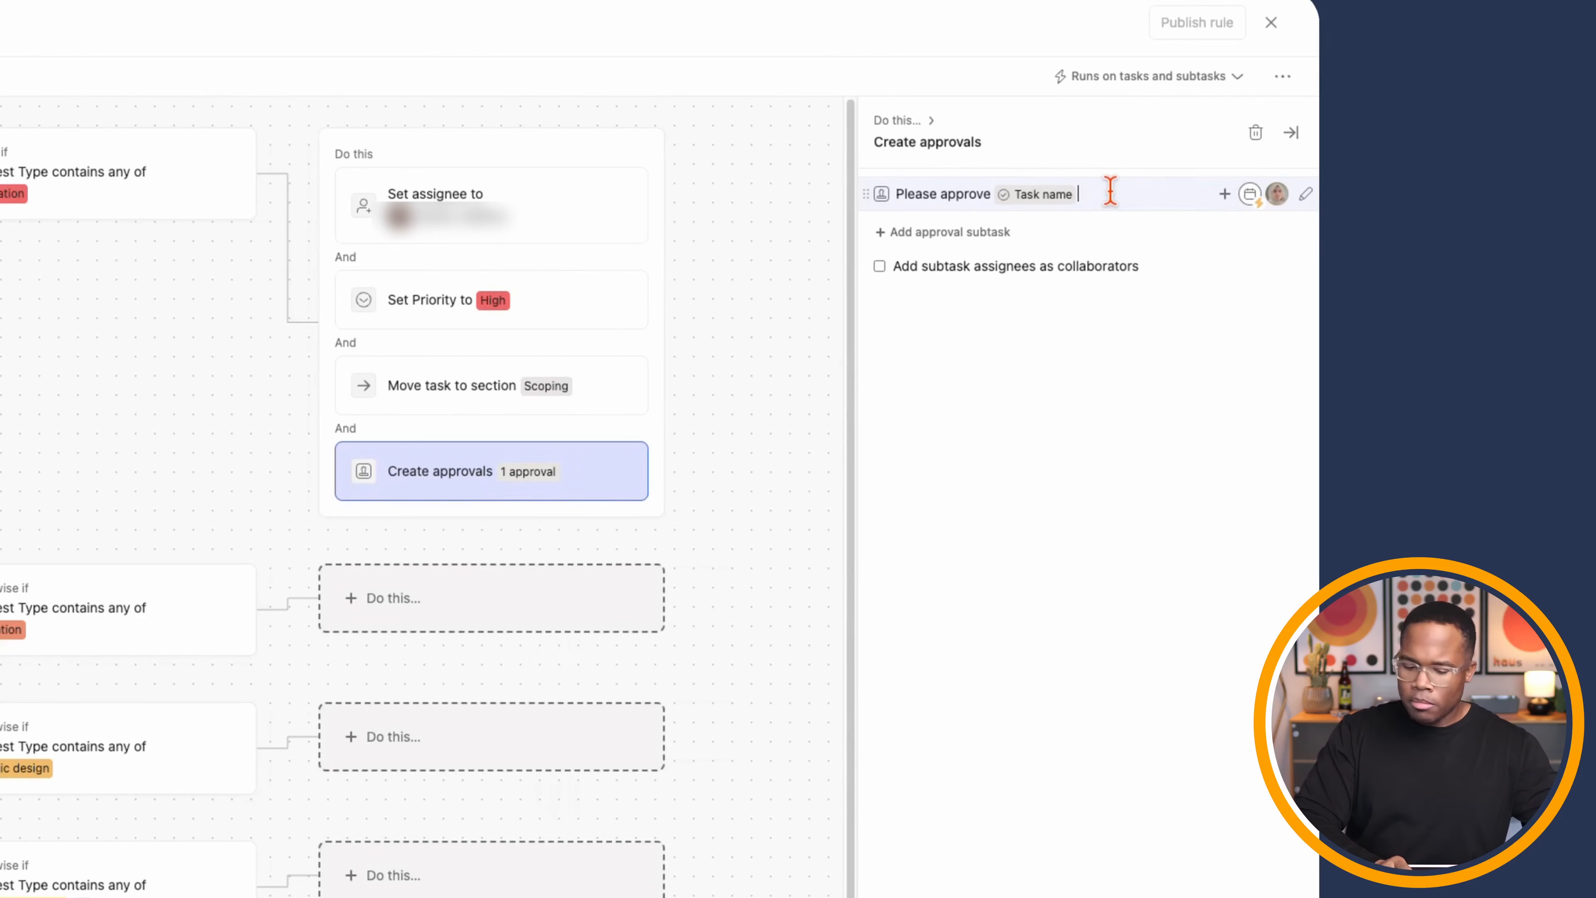
text(In parent task)
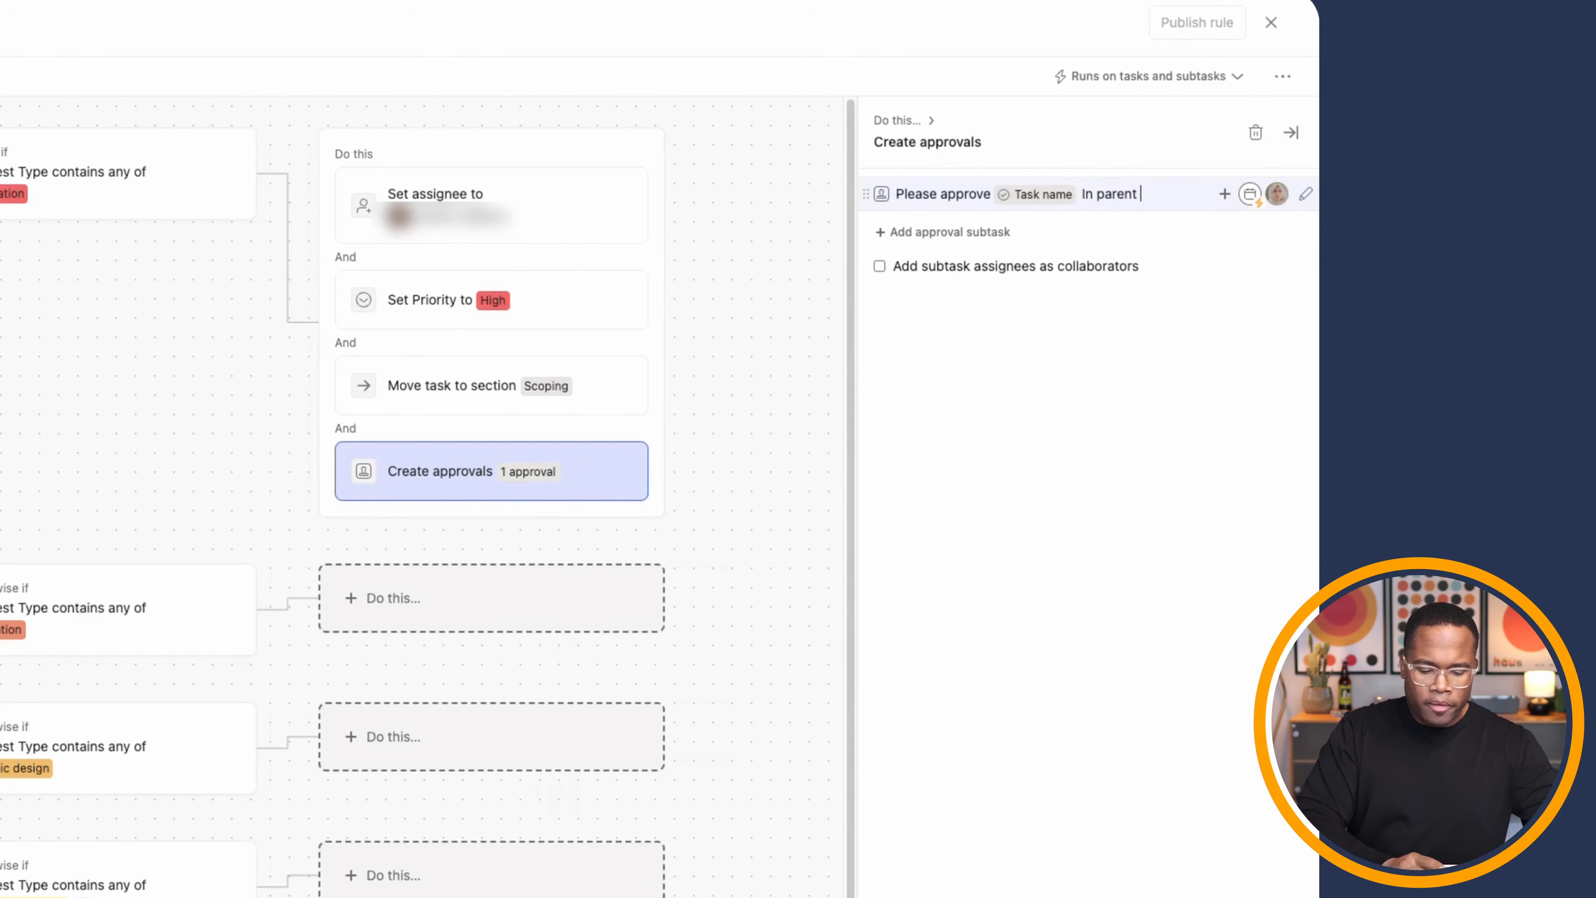
- Give the approval subtask the description 'See parent task for info'
click(1307, 195)
click(943, 728)
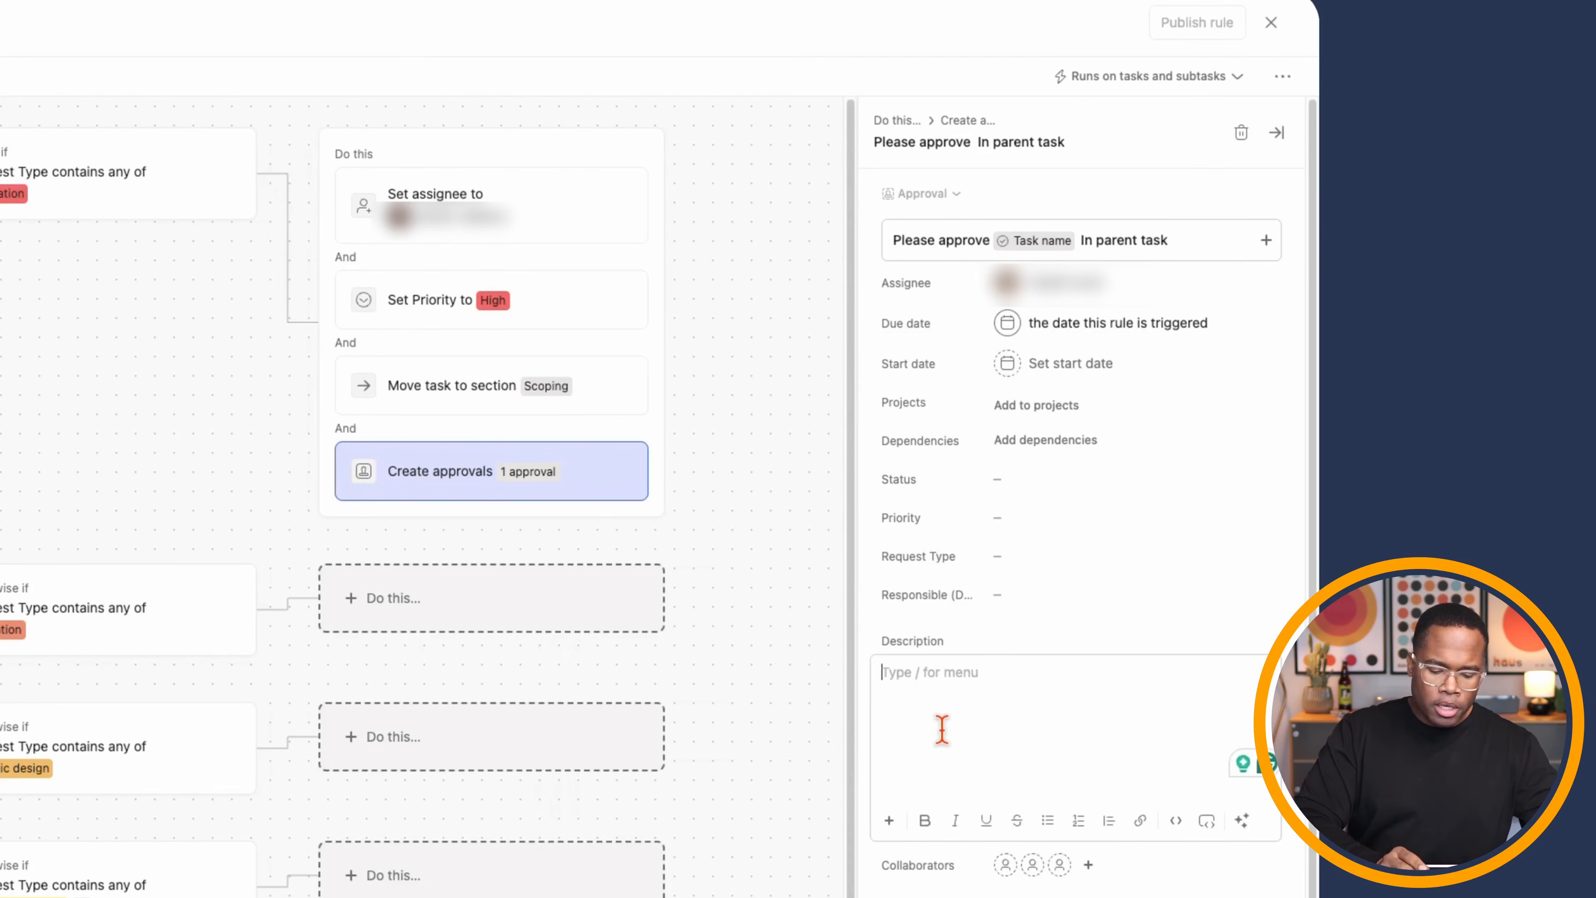
text(See parent task for info)
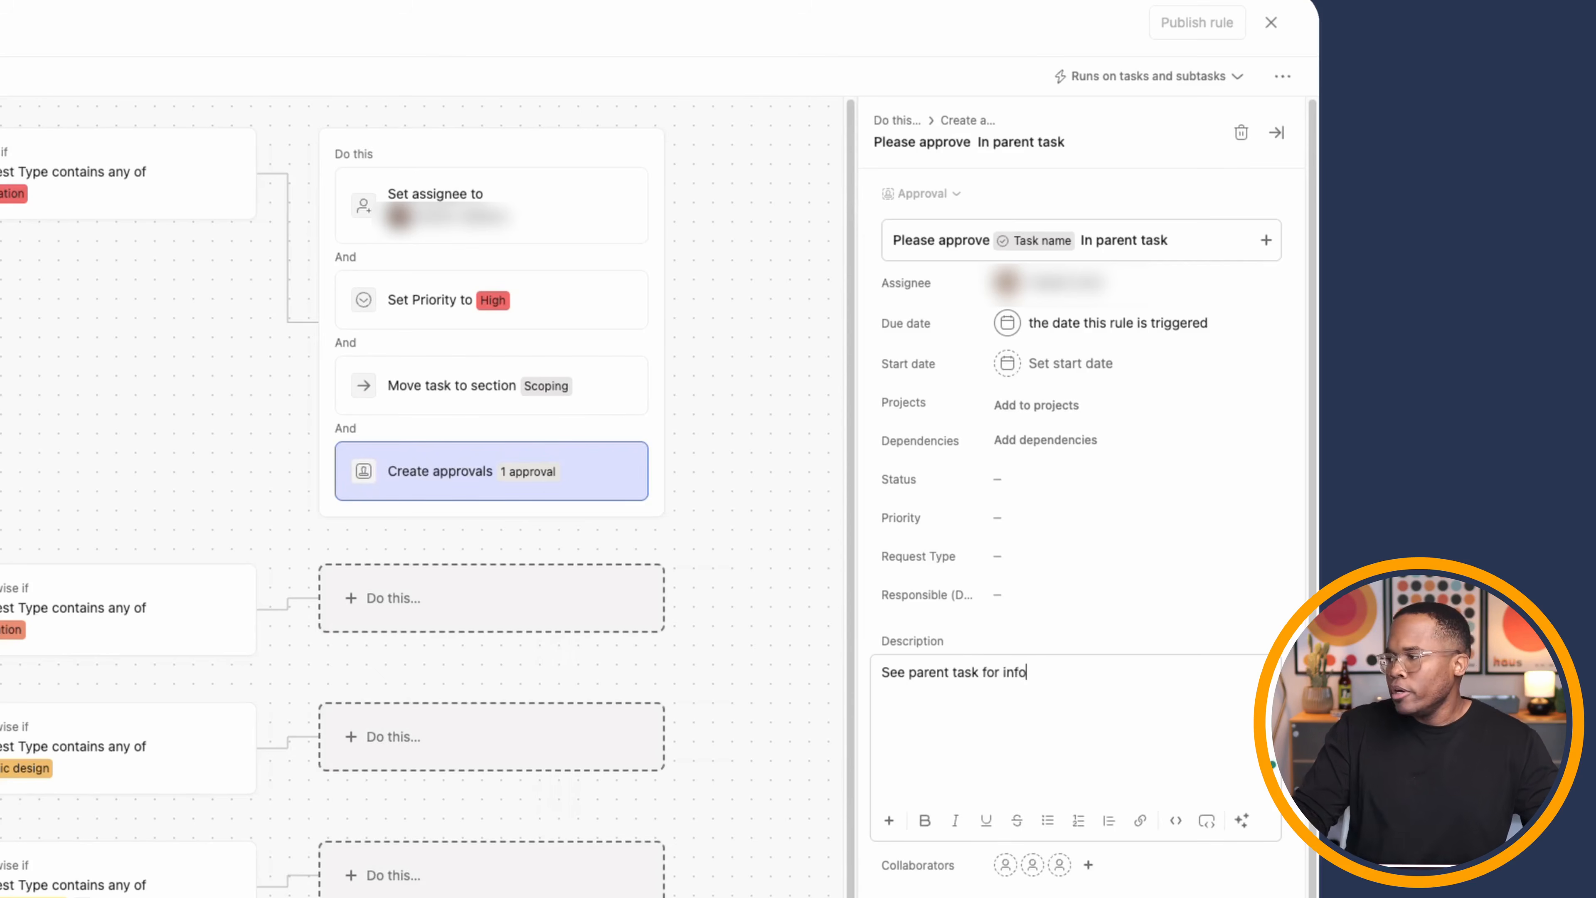
click(1281, 142)
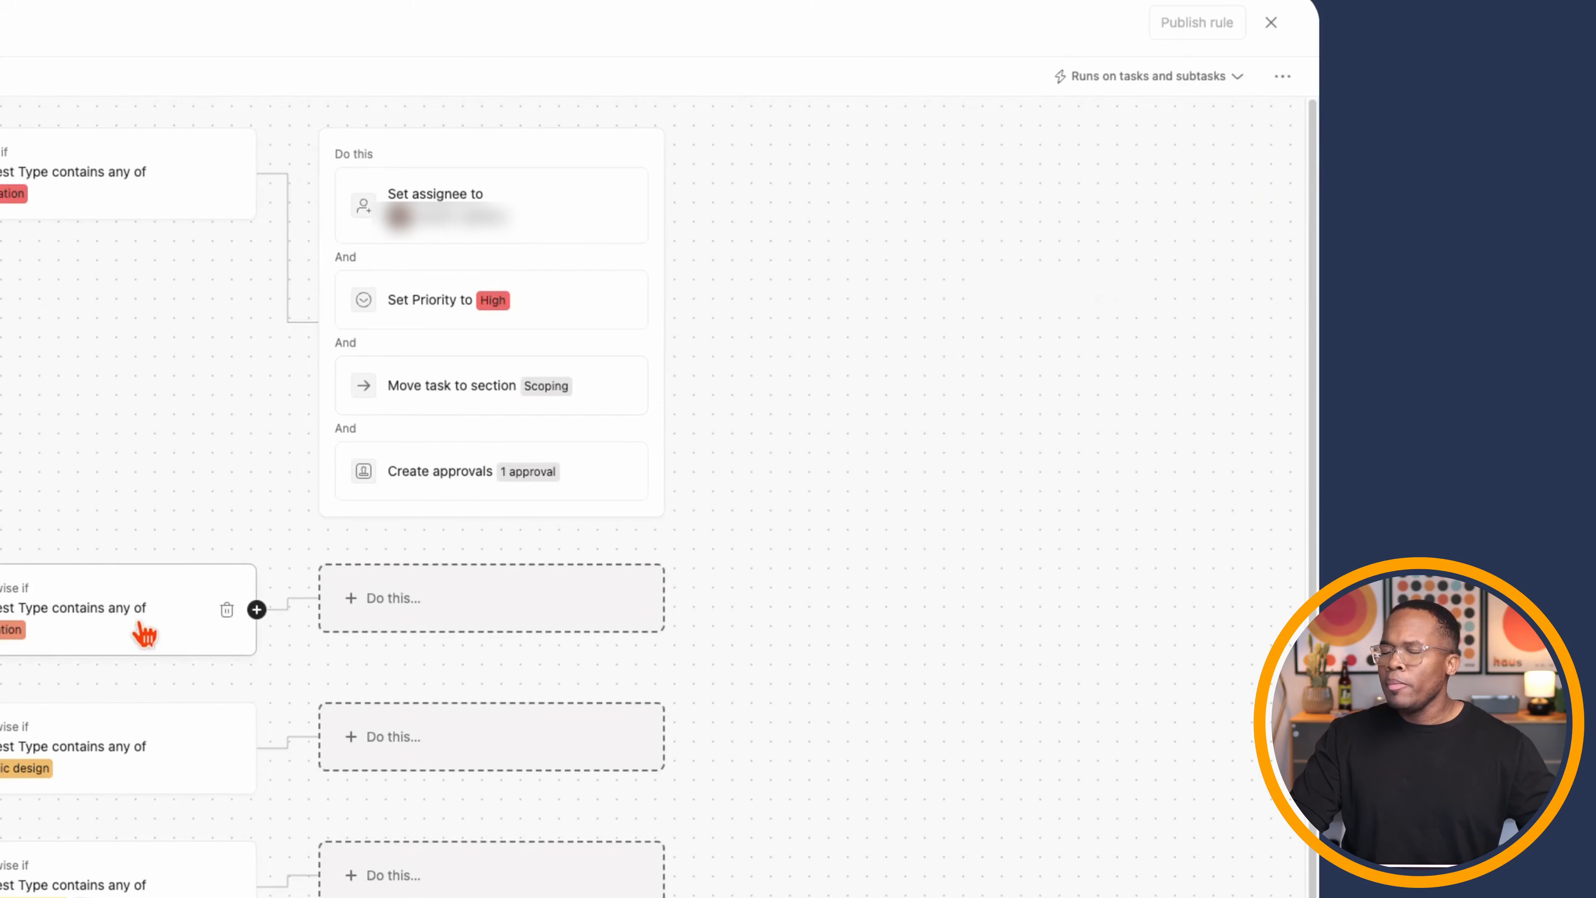
- Make the Animation branch assign the task to a teammate
click(517, 599)
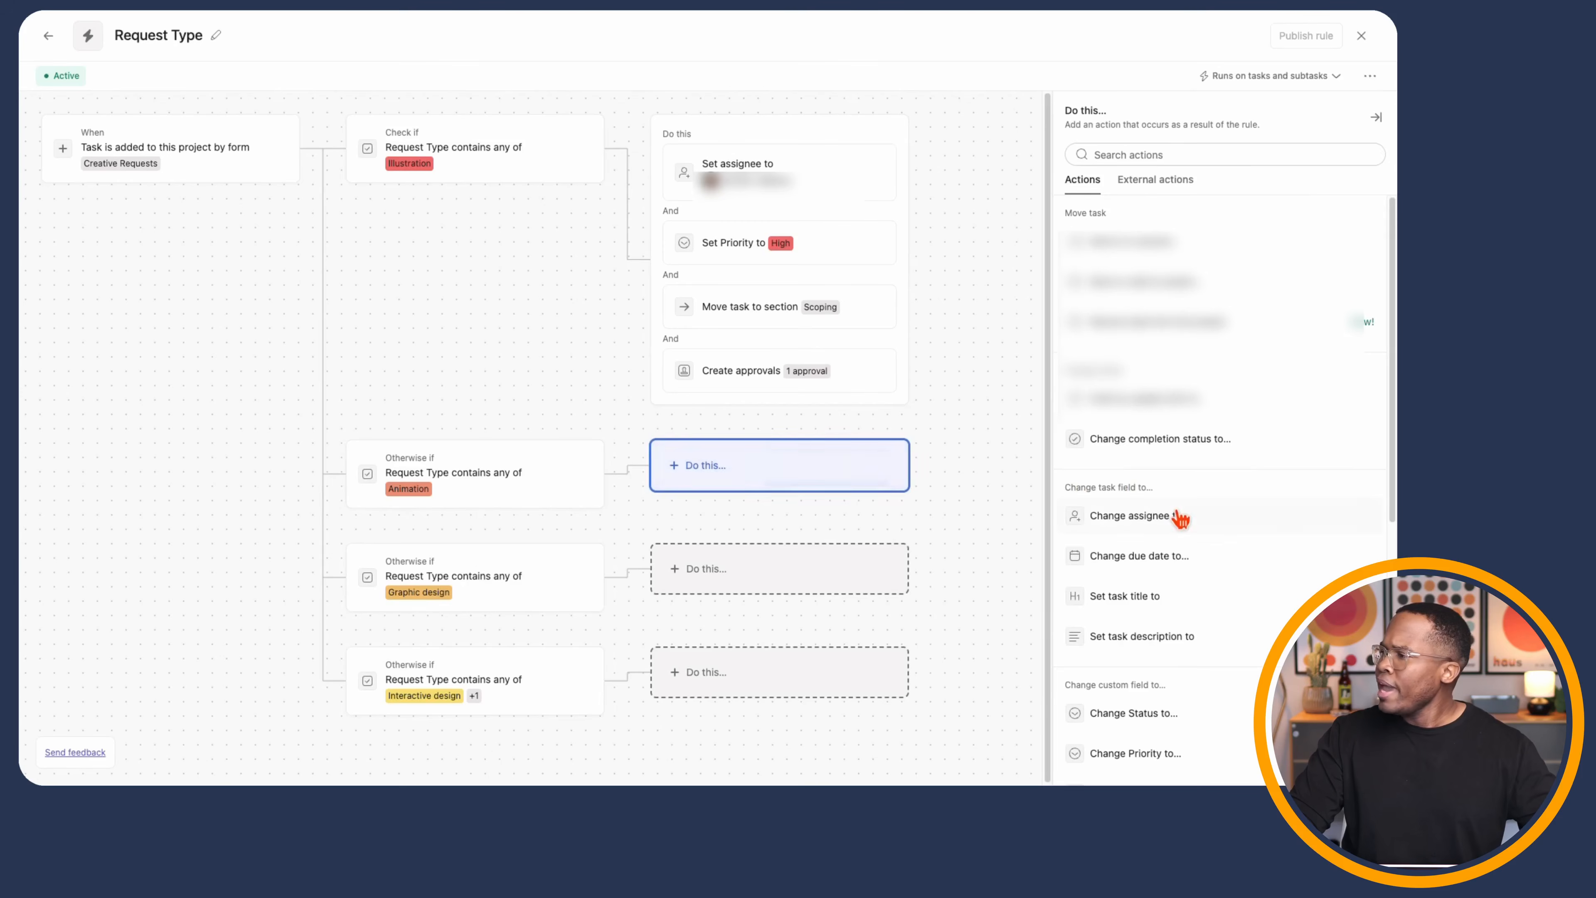
click(1180, 517)
click(1125, 248)
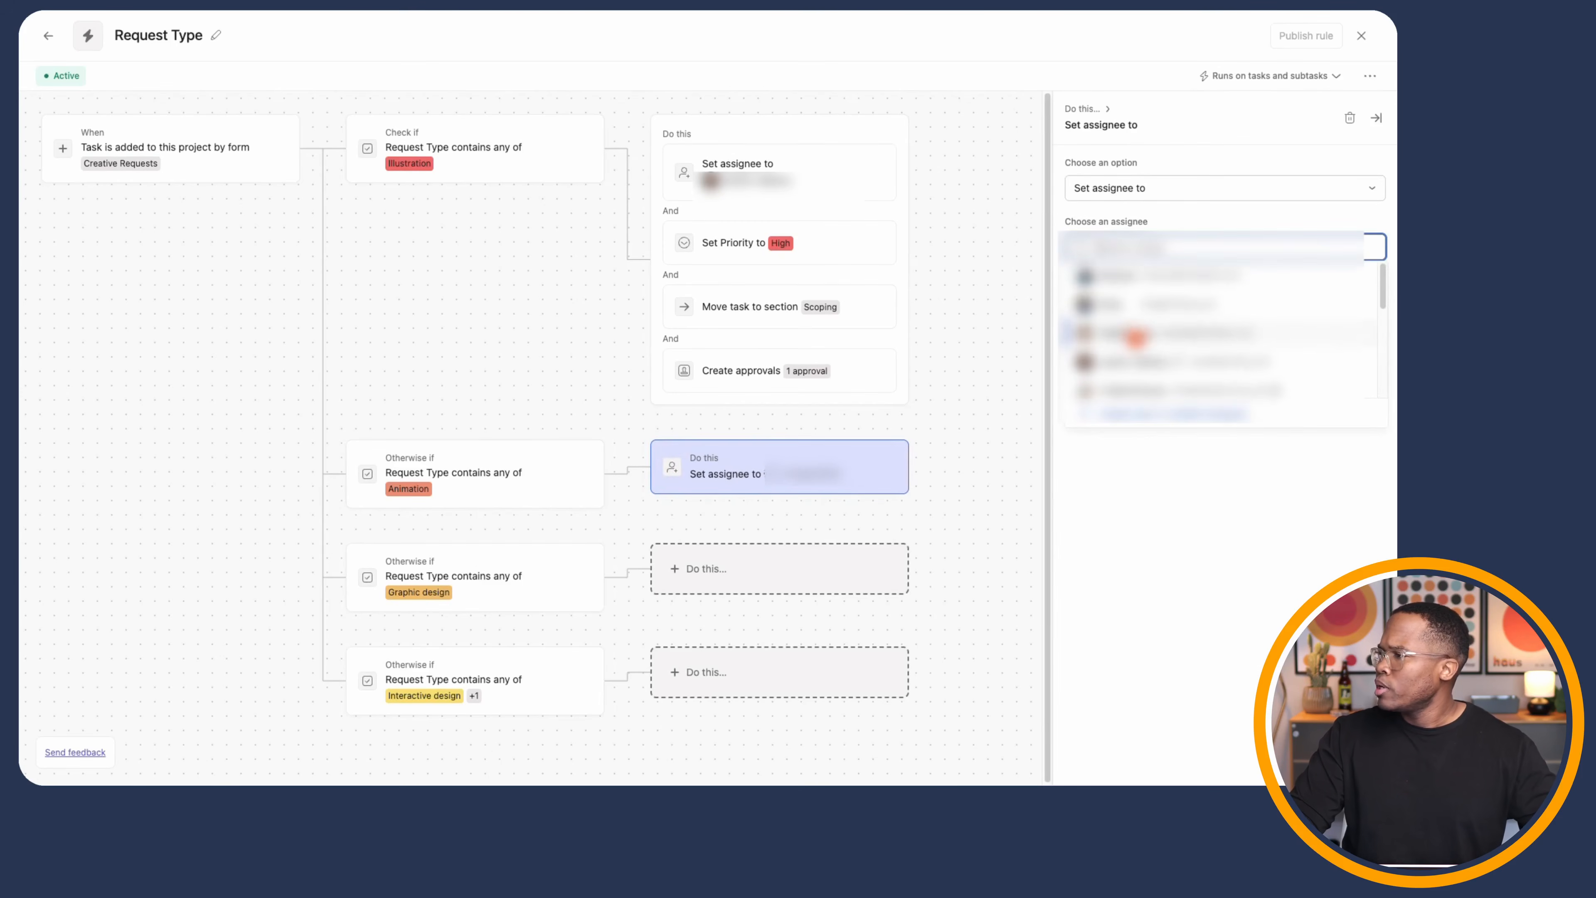
click(1129, 341)
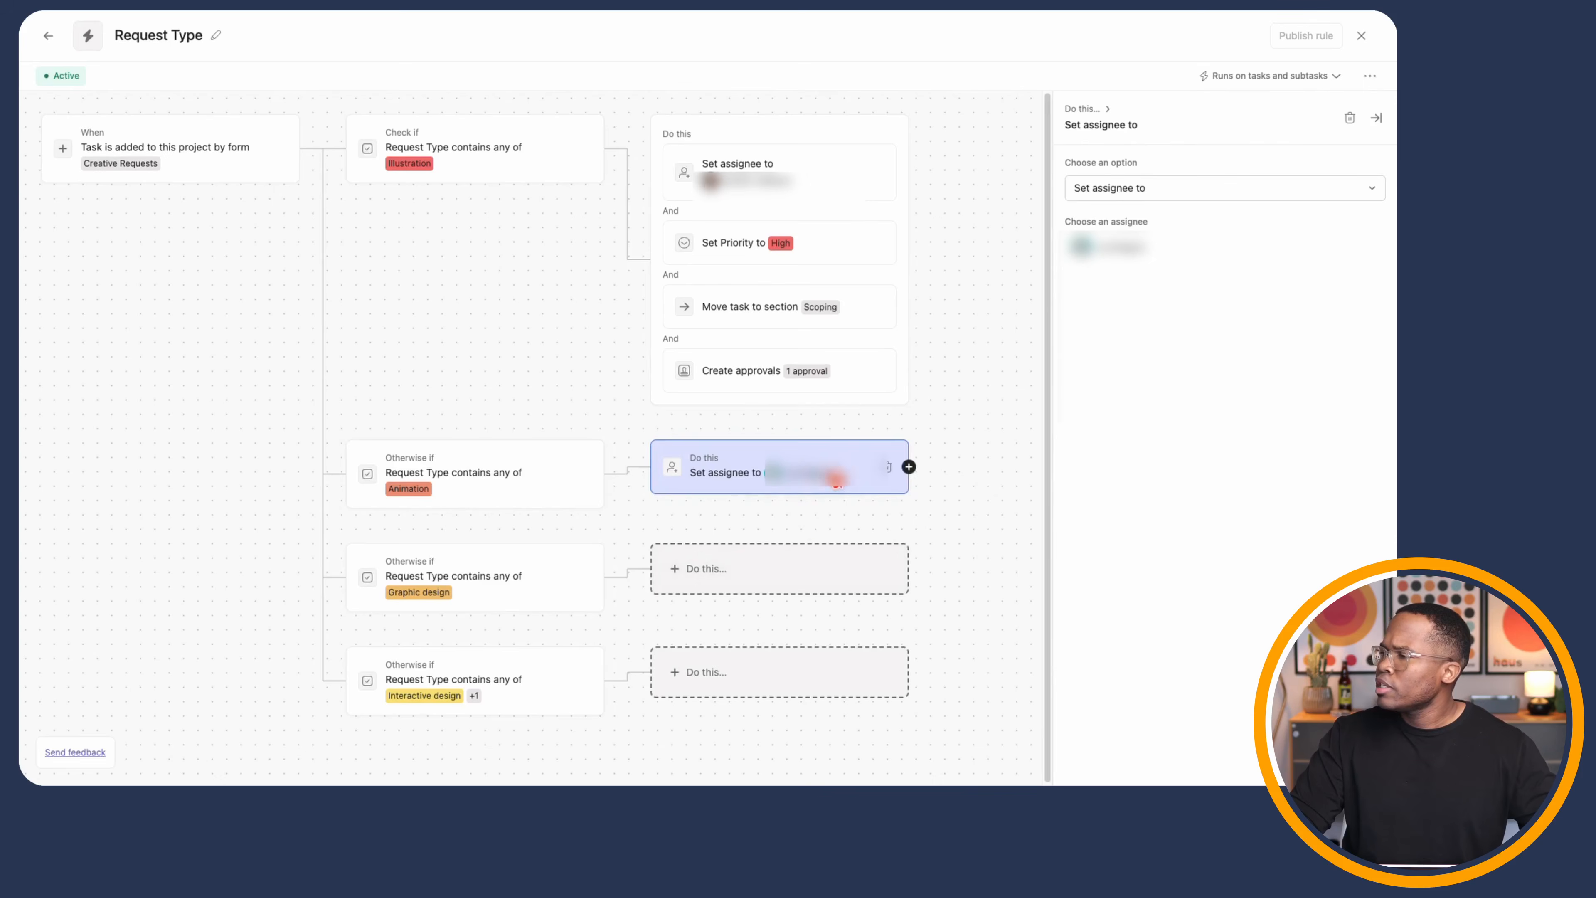
- Also add Animation tasks to the To Do section of 'Jira - Cirface Demo'
click(910, 468)
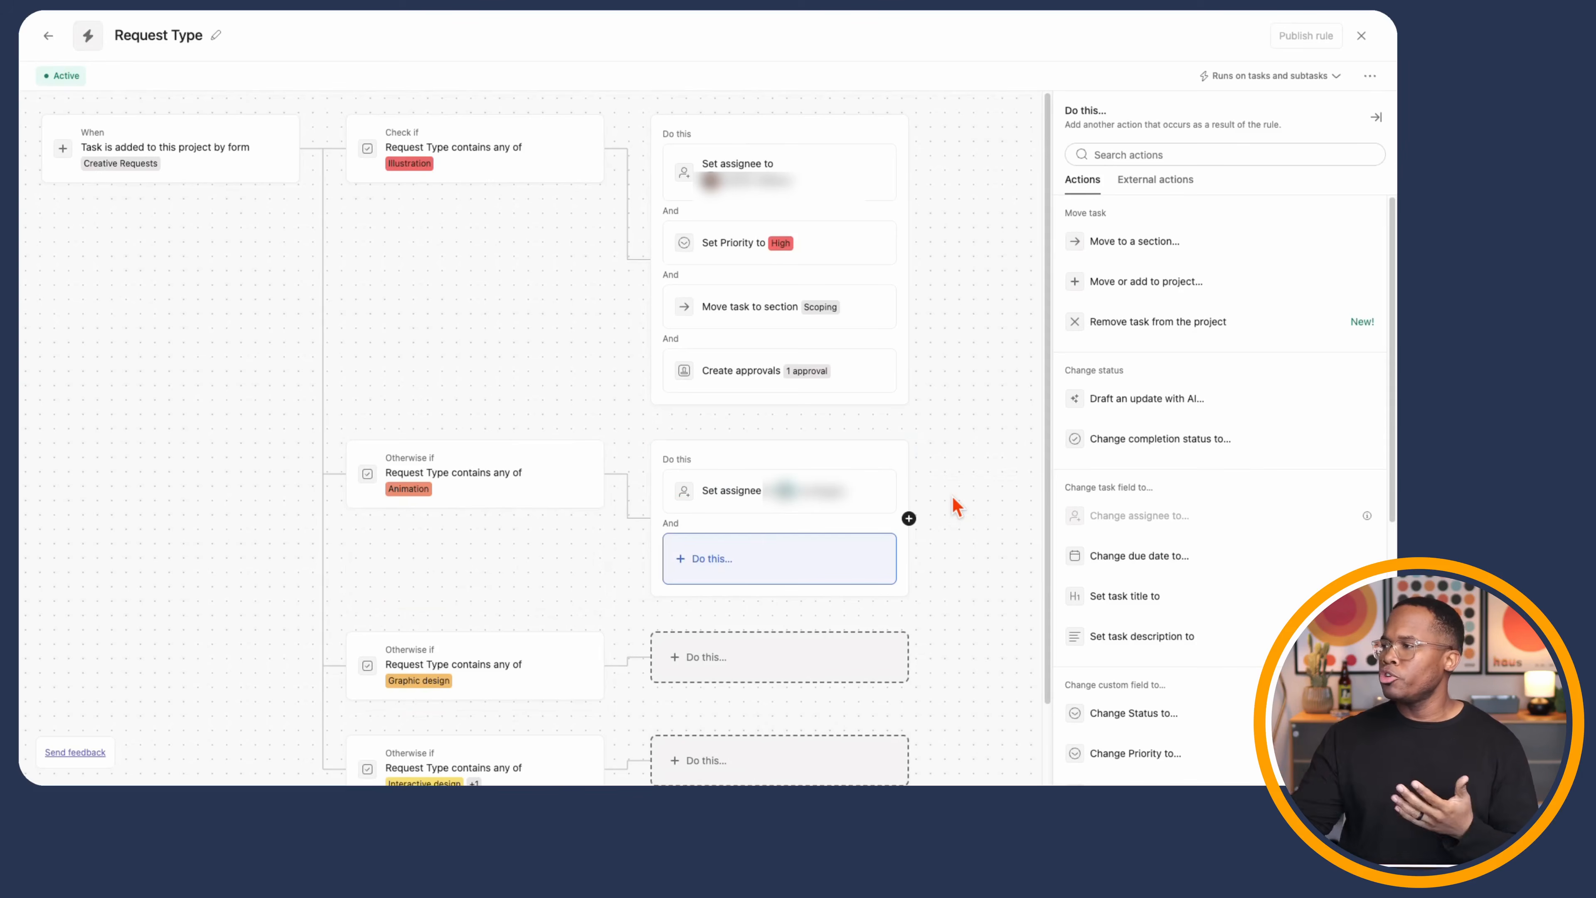
click(1157, 283)
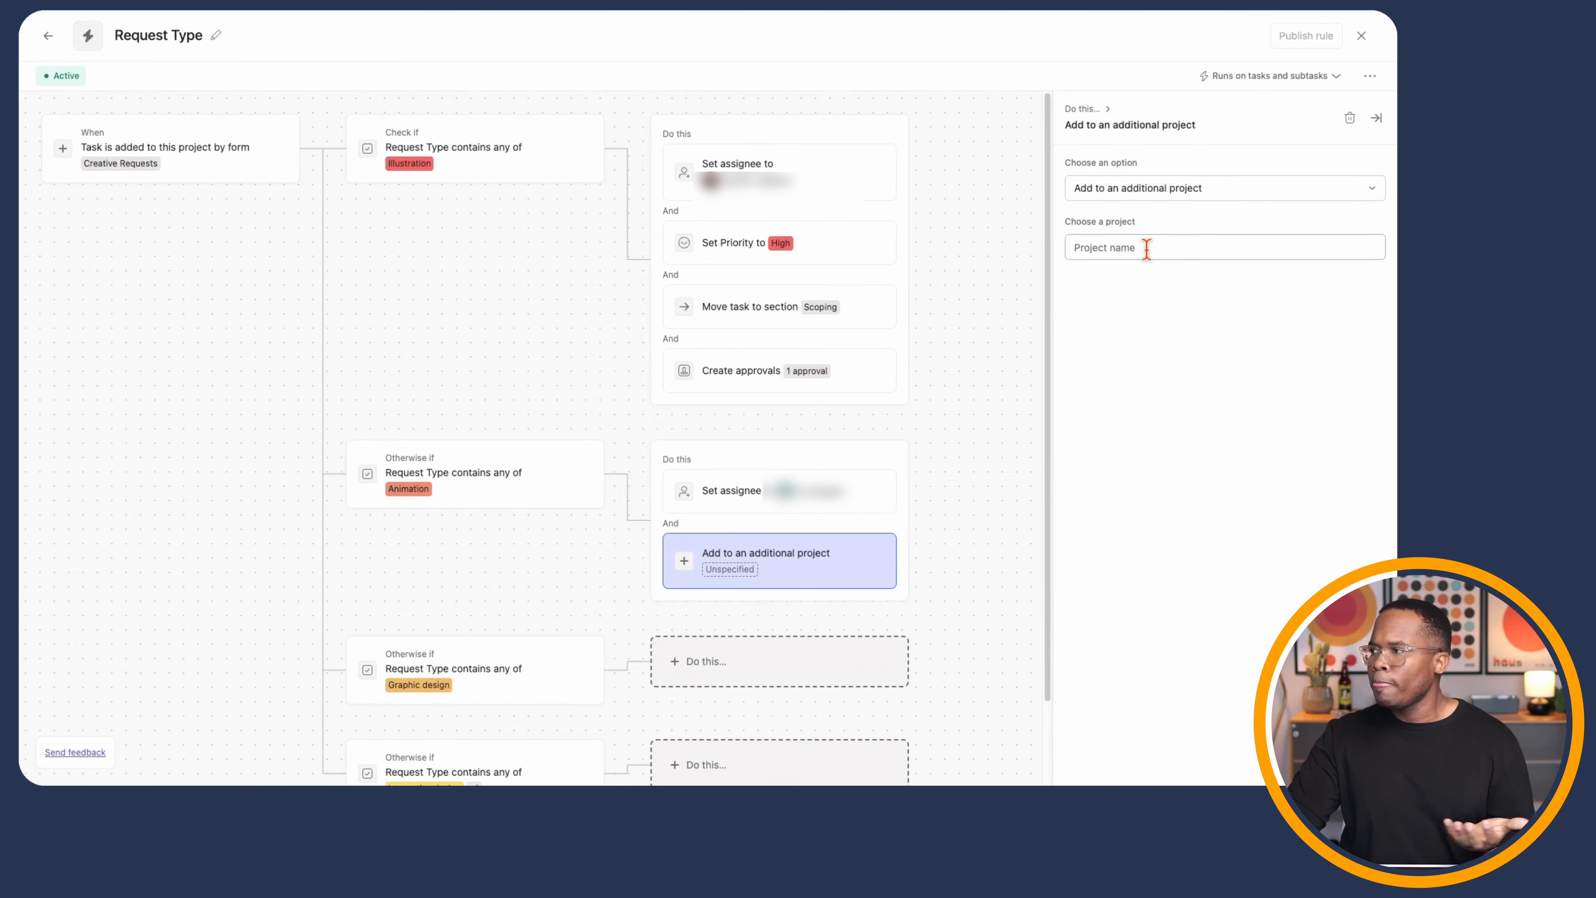
click(1147, 249)
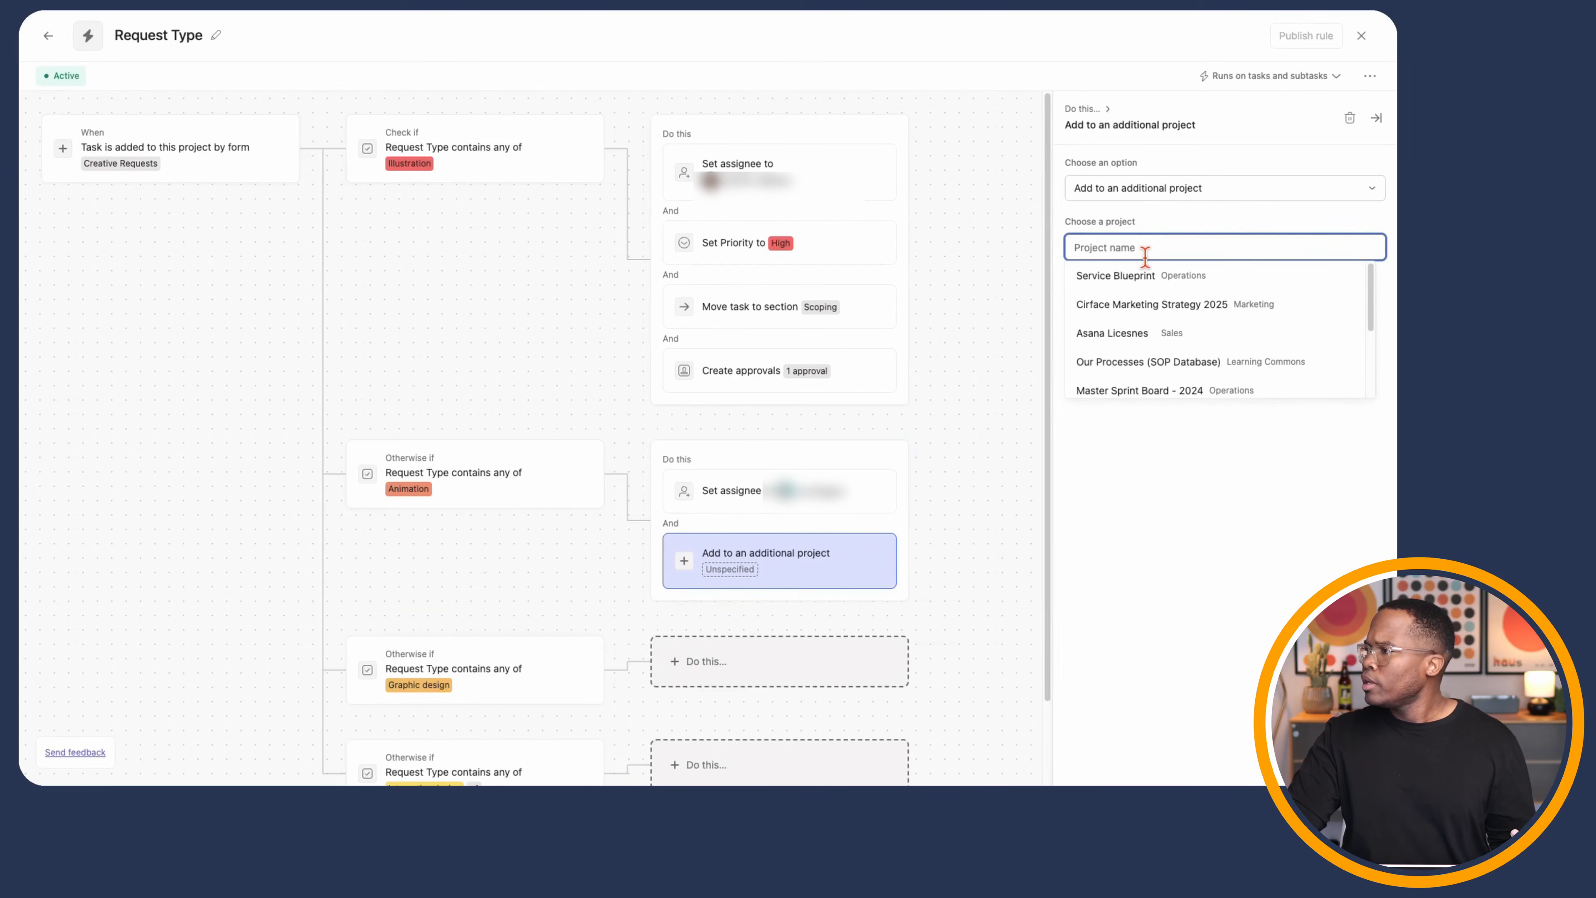
scroll(1156, 289, down, 4)
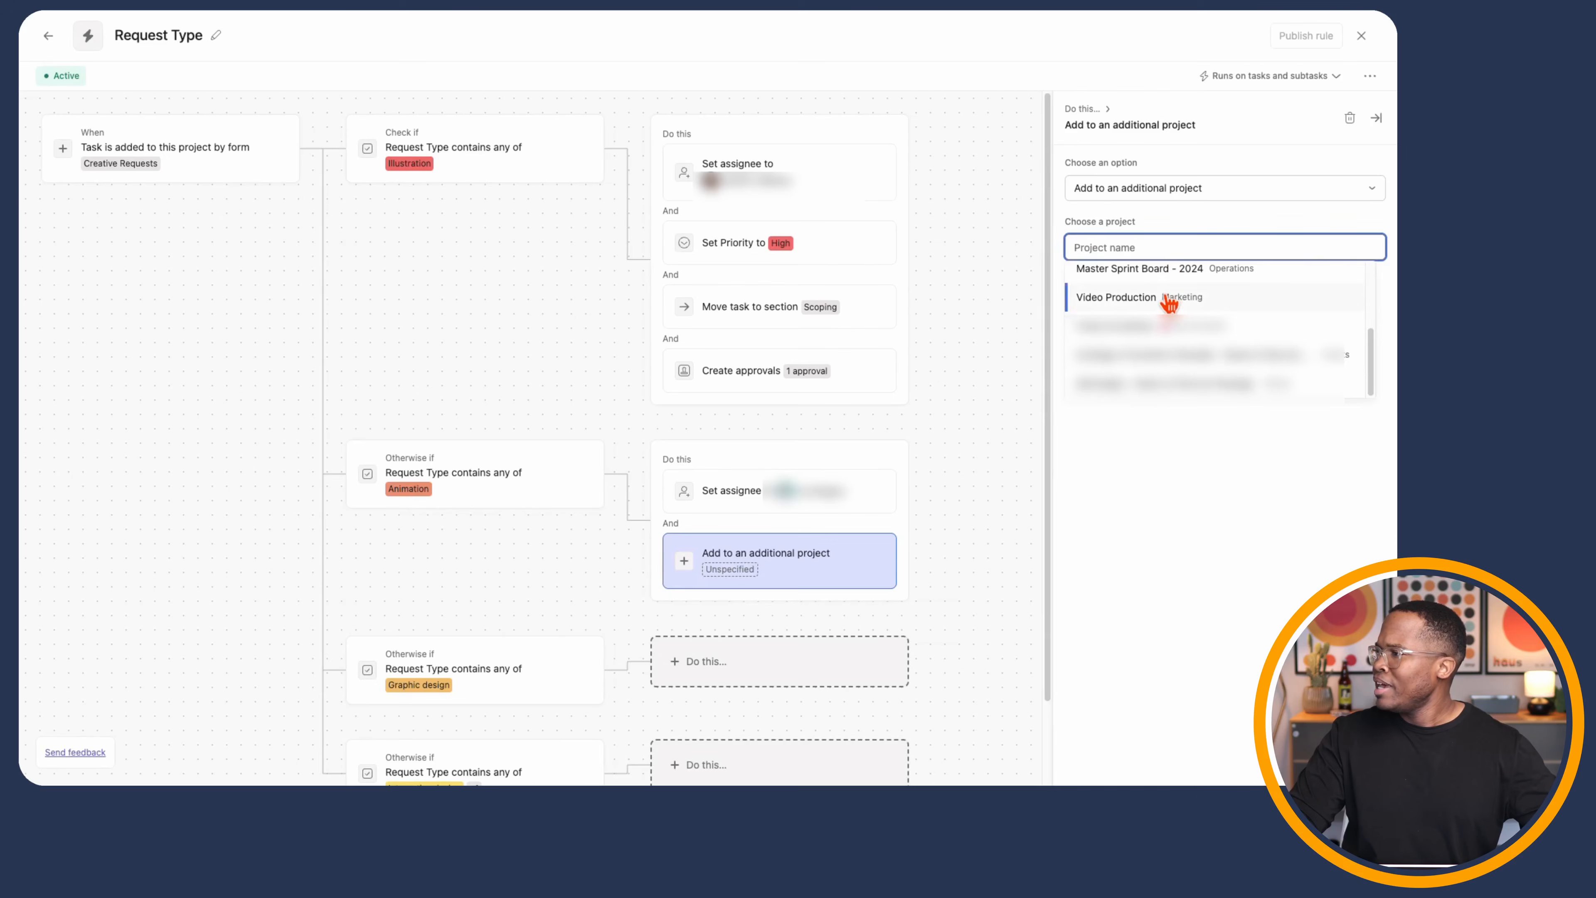
text(jir)
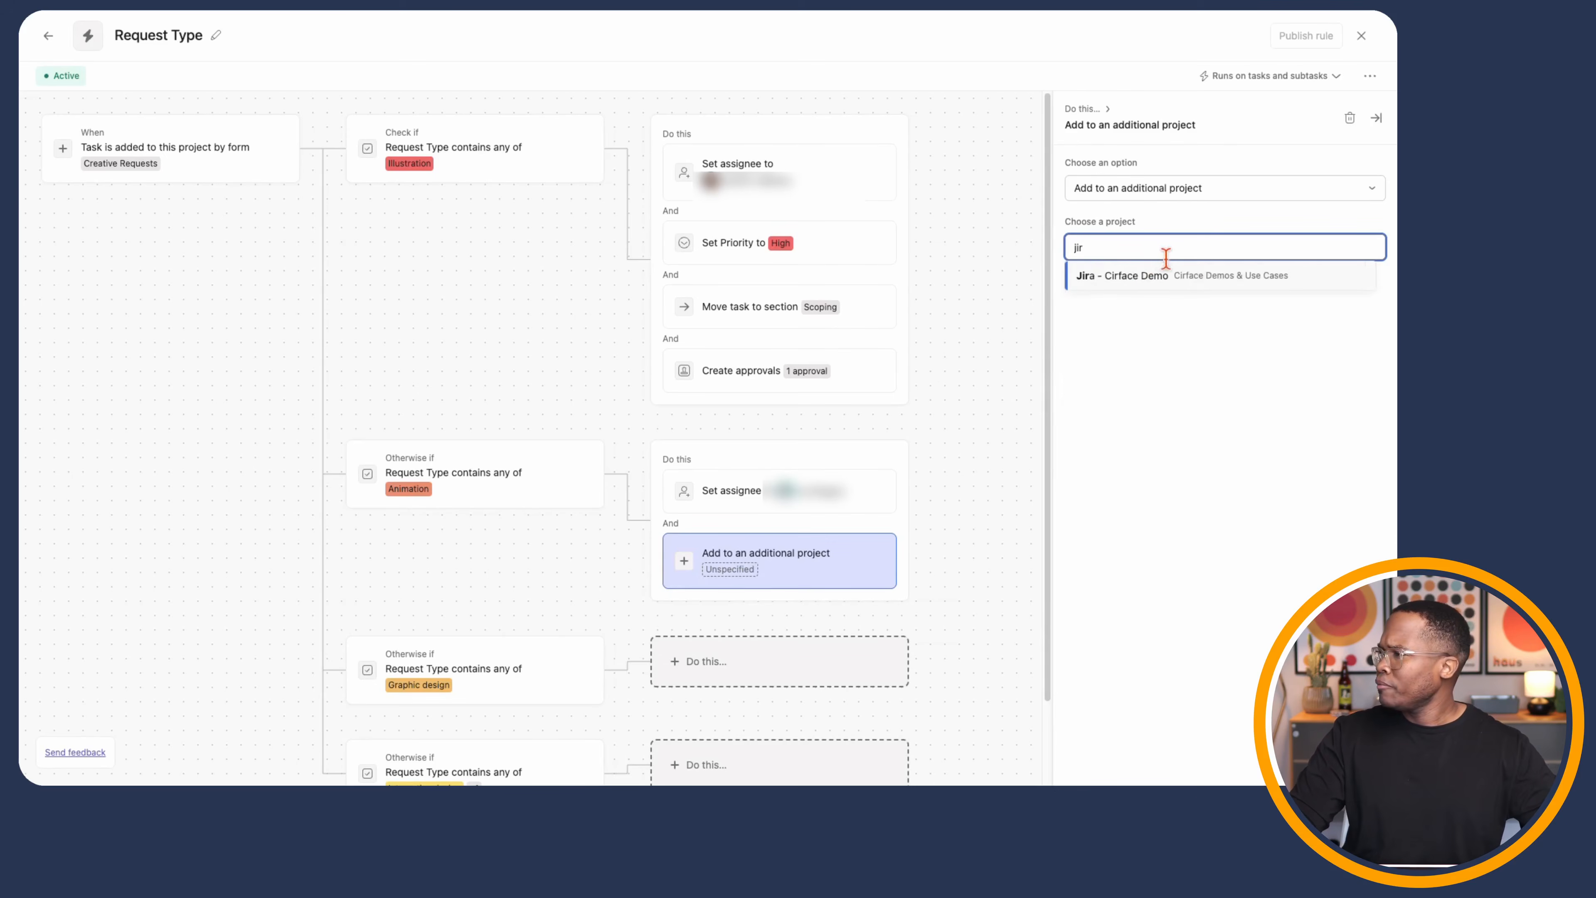
click(1162, 276)
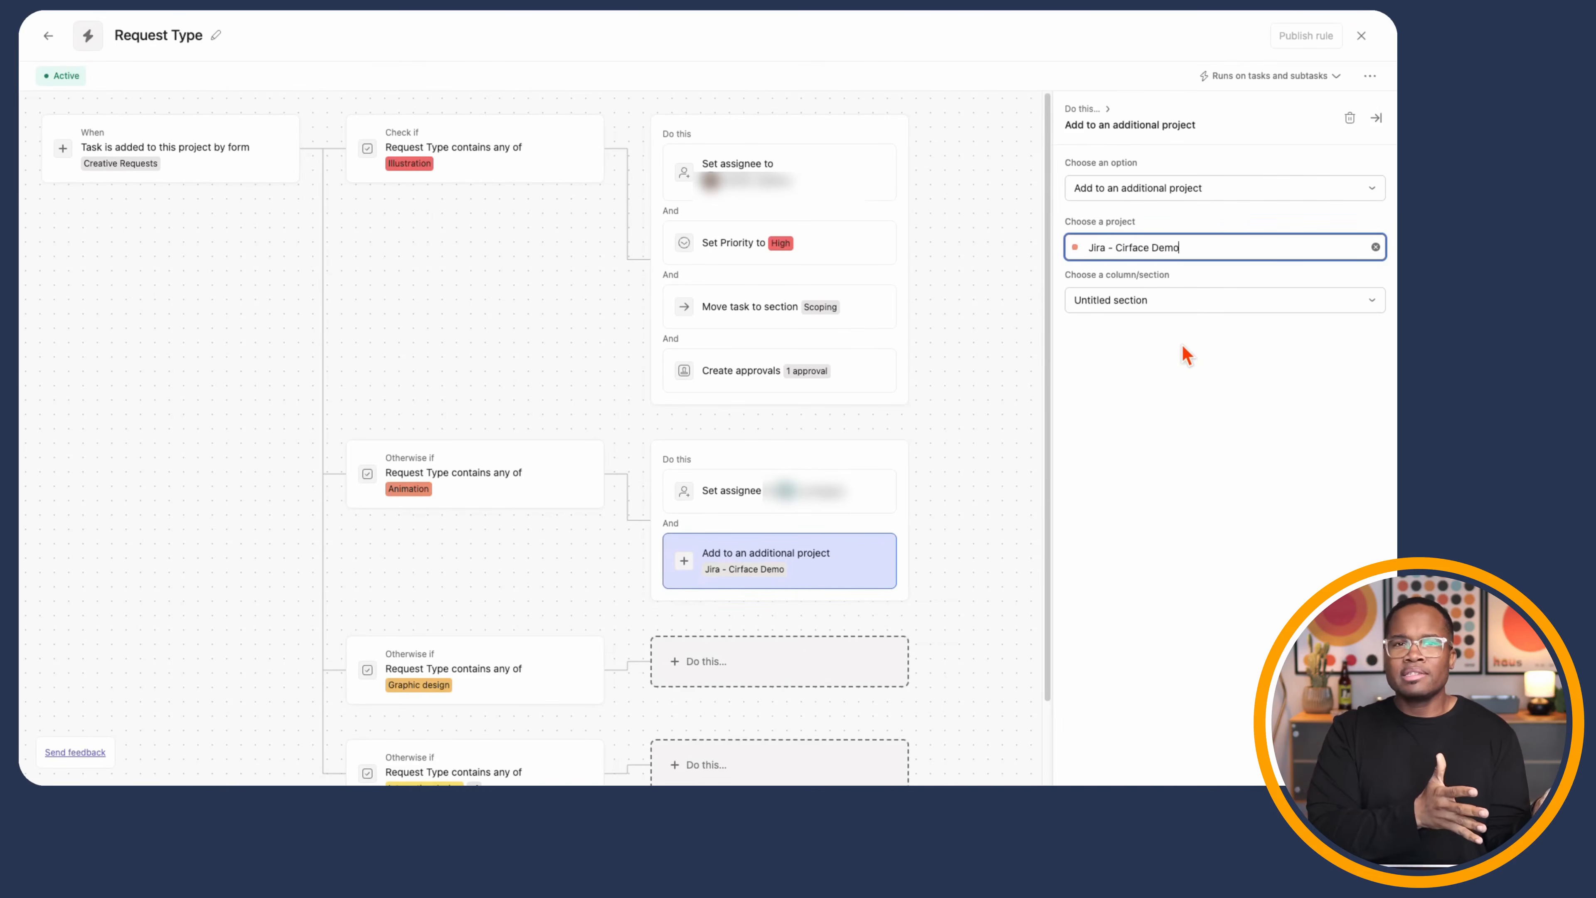
click(1193, 304)
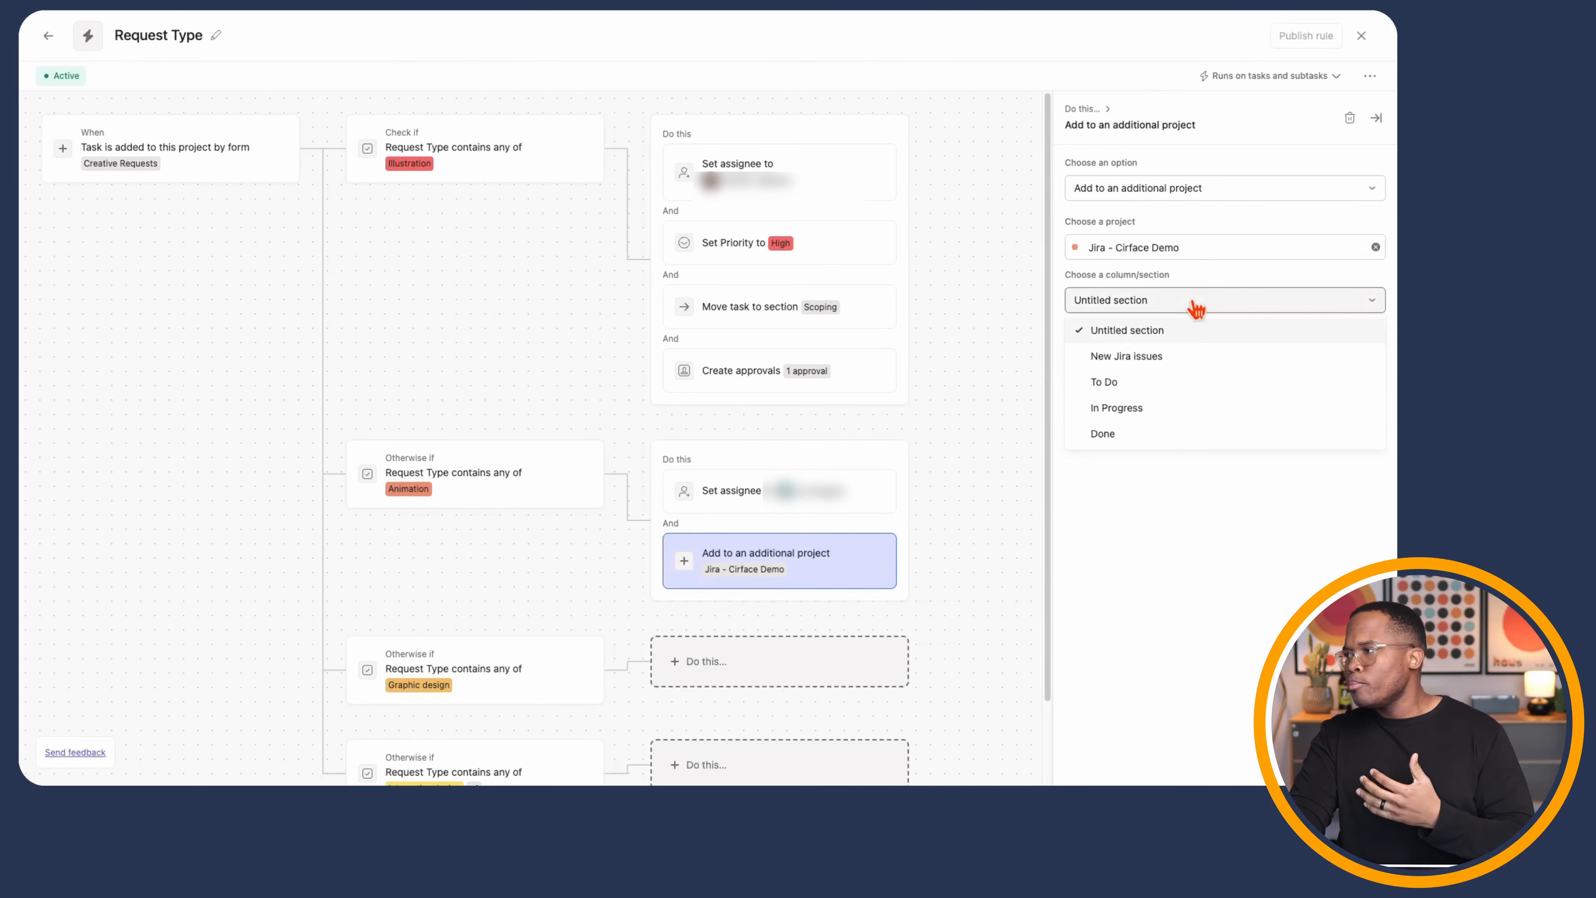
click(1163, 384)
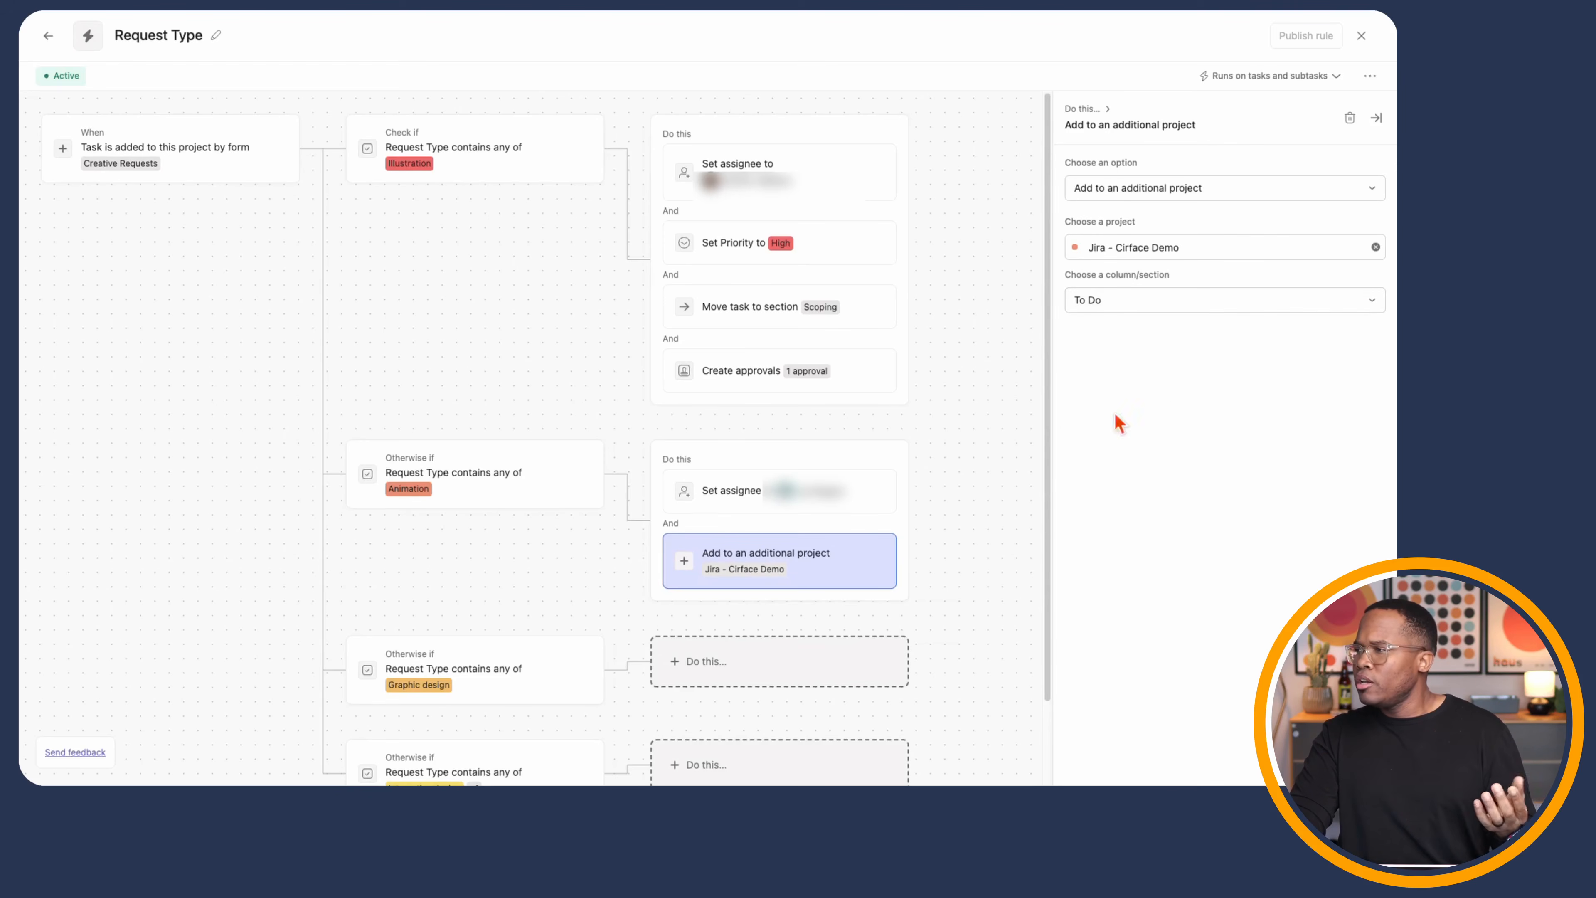
- Add a comment action to the Animation branch that mentions the assignee
click(908, 520)
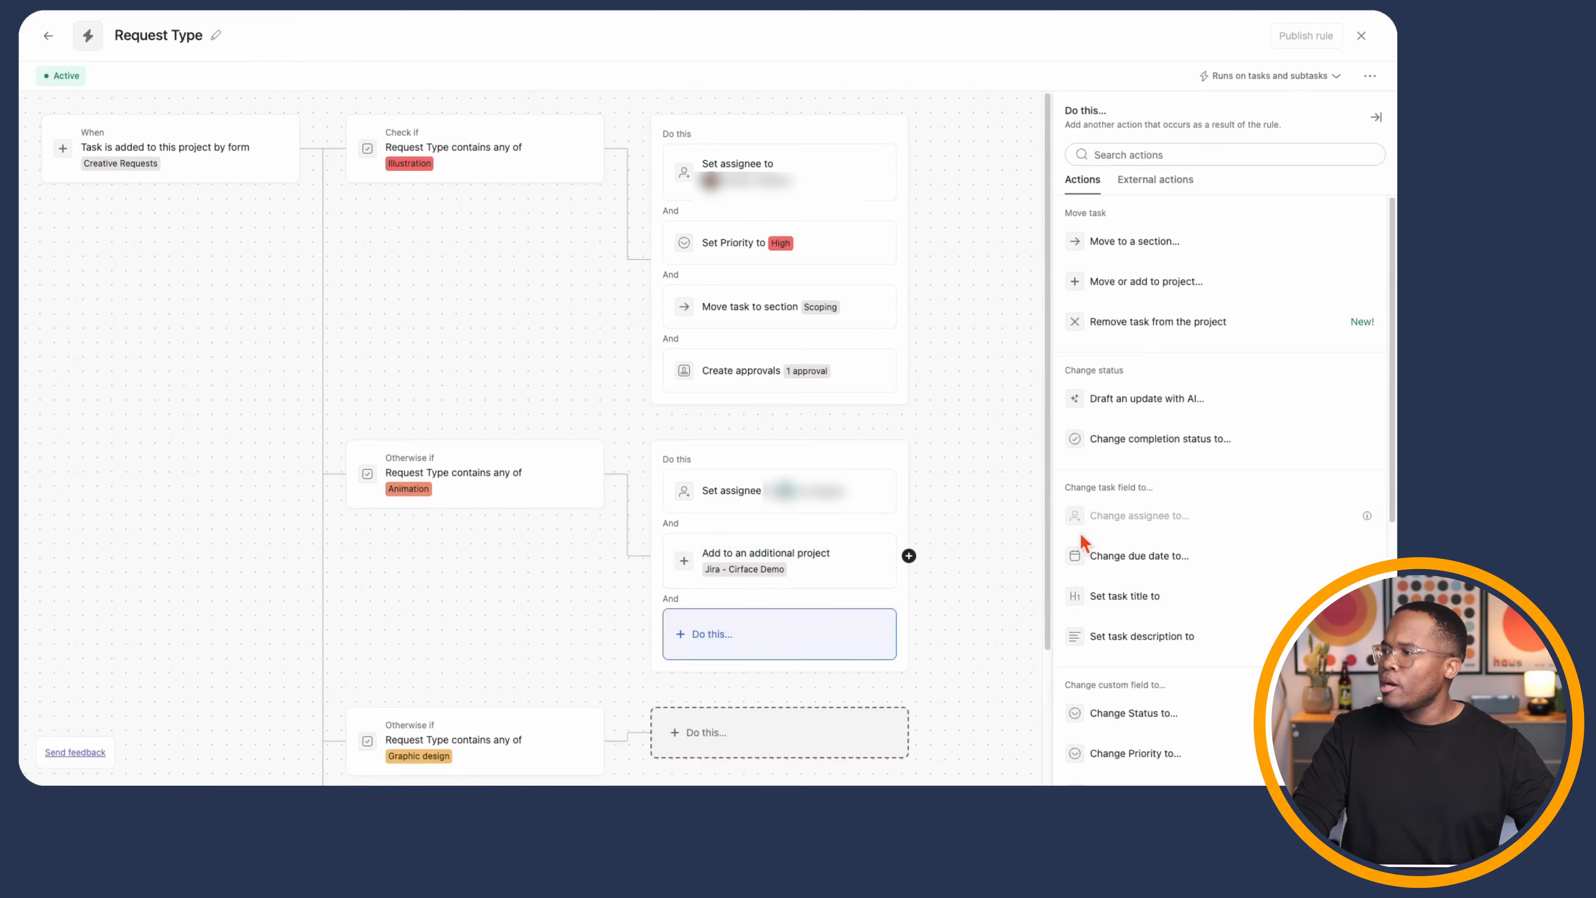
scroll(1169, 591, down, 4)
click(1158, 716)
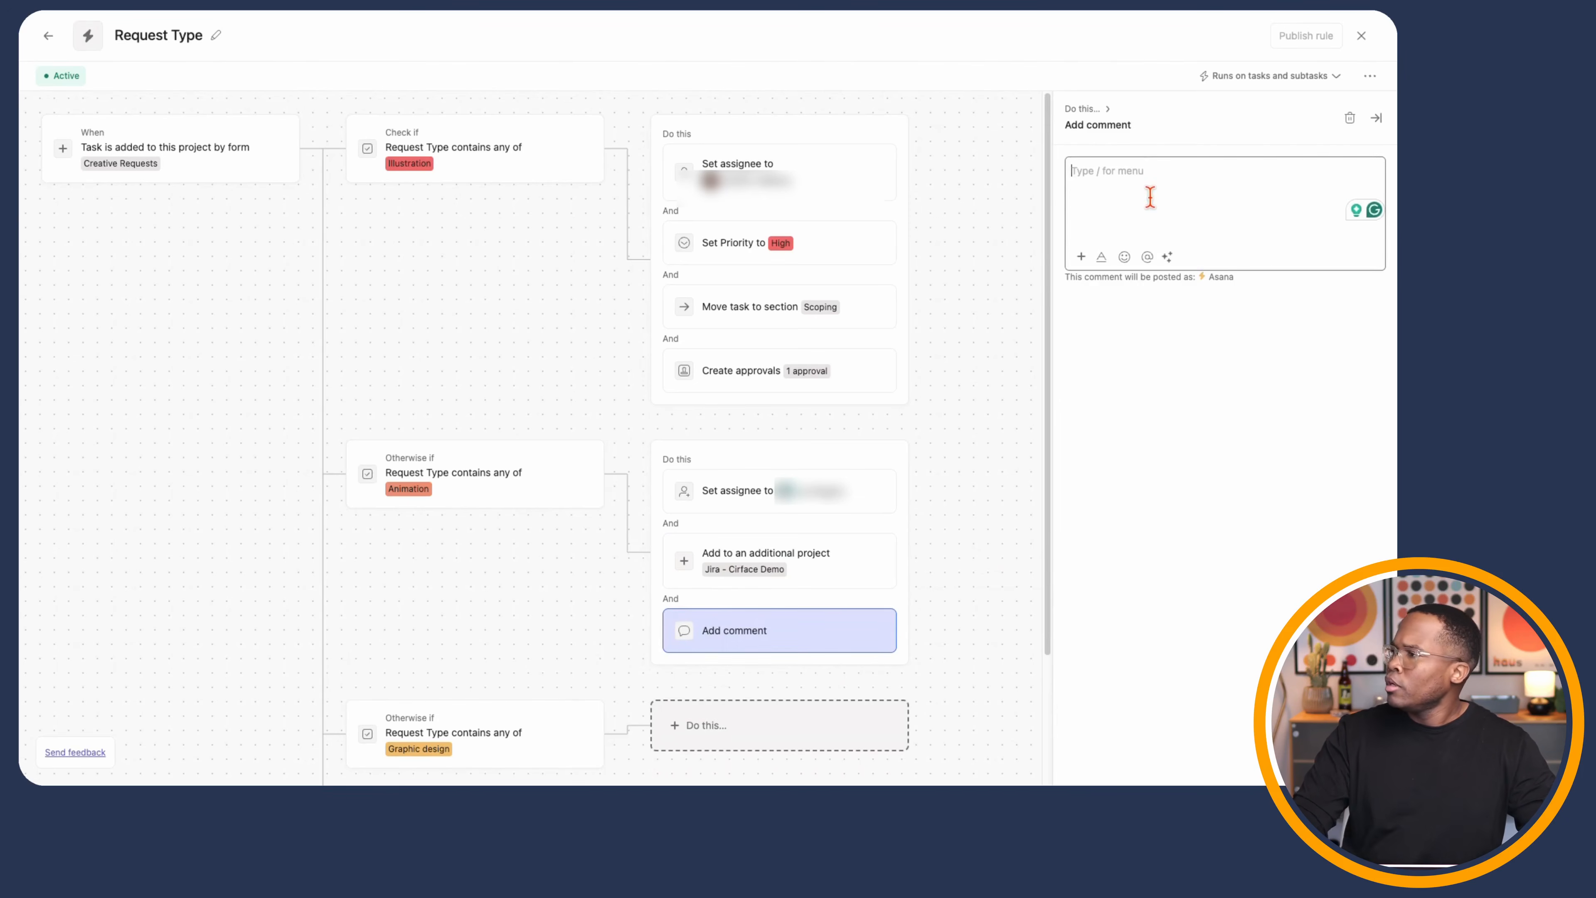
click(1082, 257)
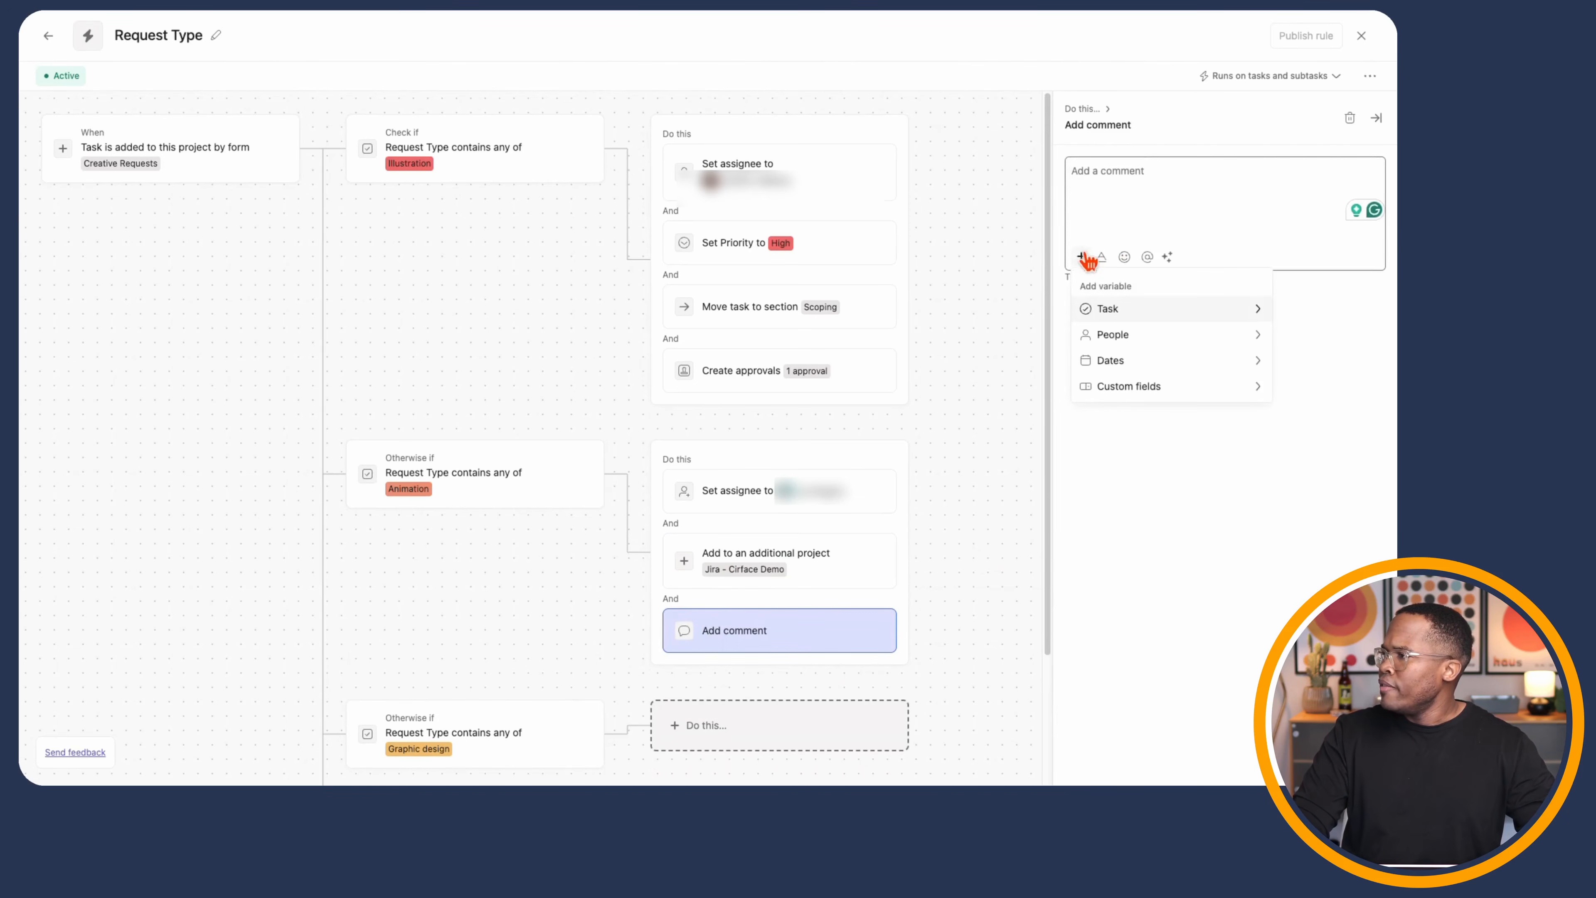
click(1125, 335)
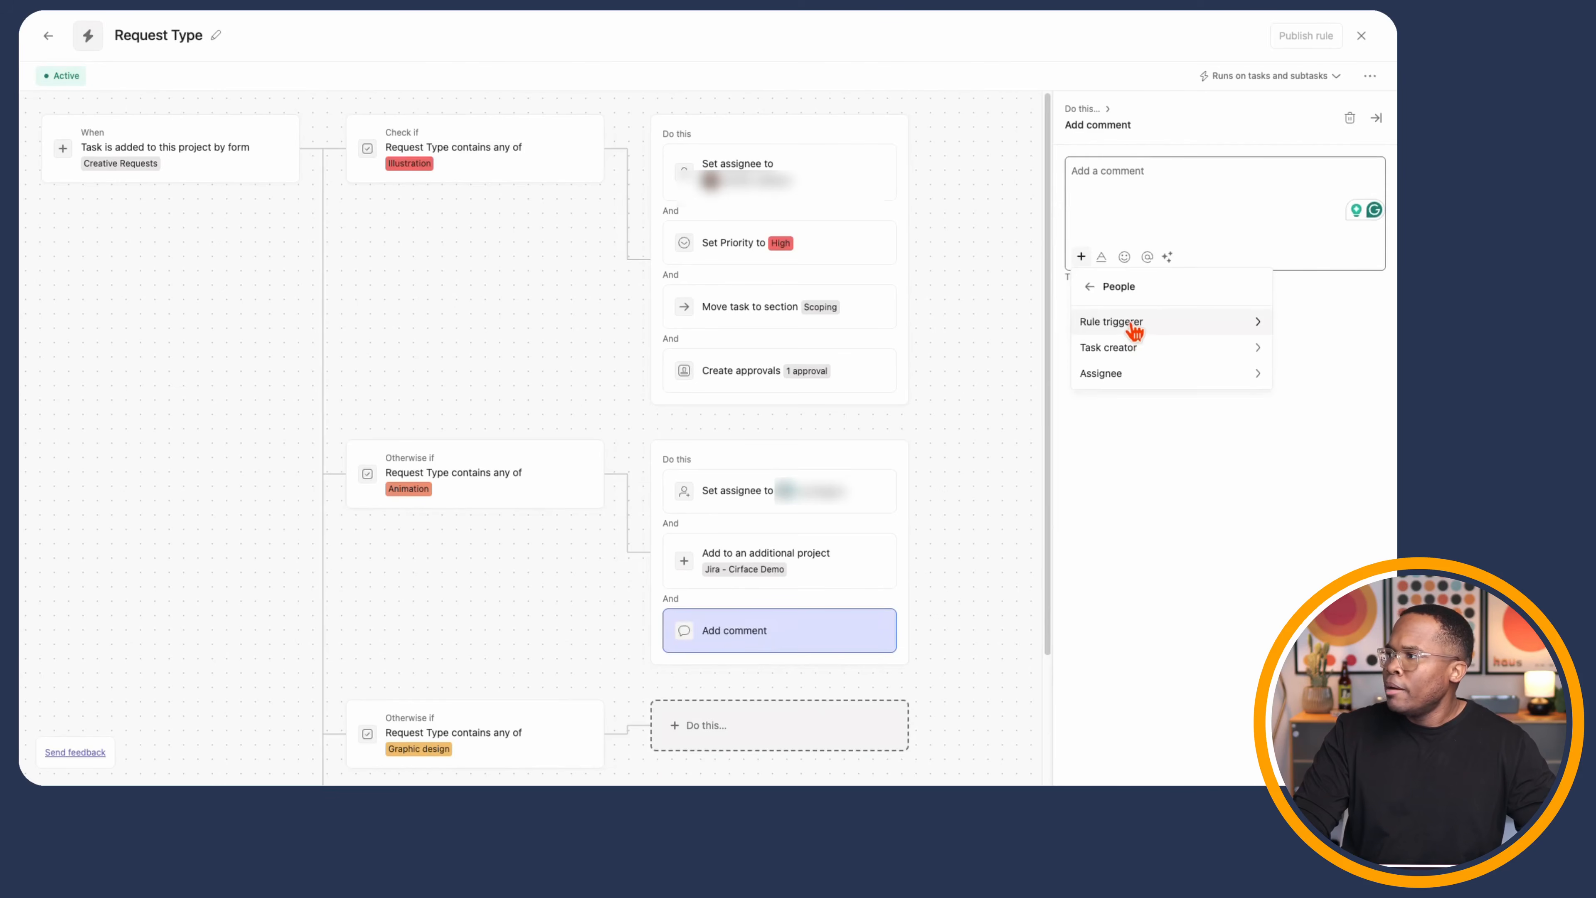
click(1133, 324)
click(1091, 287)
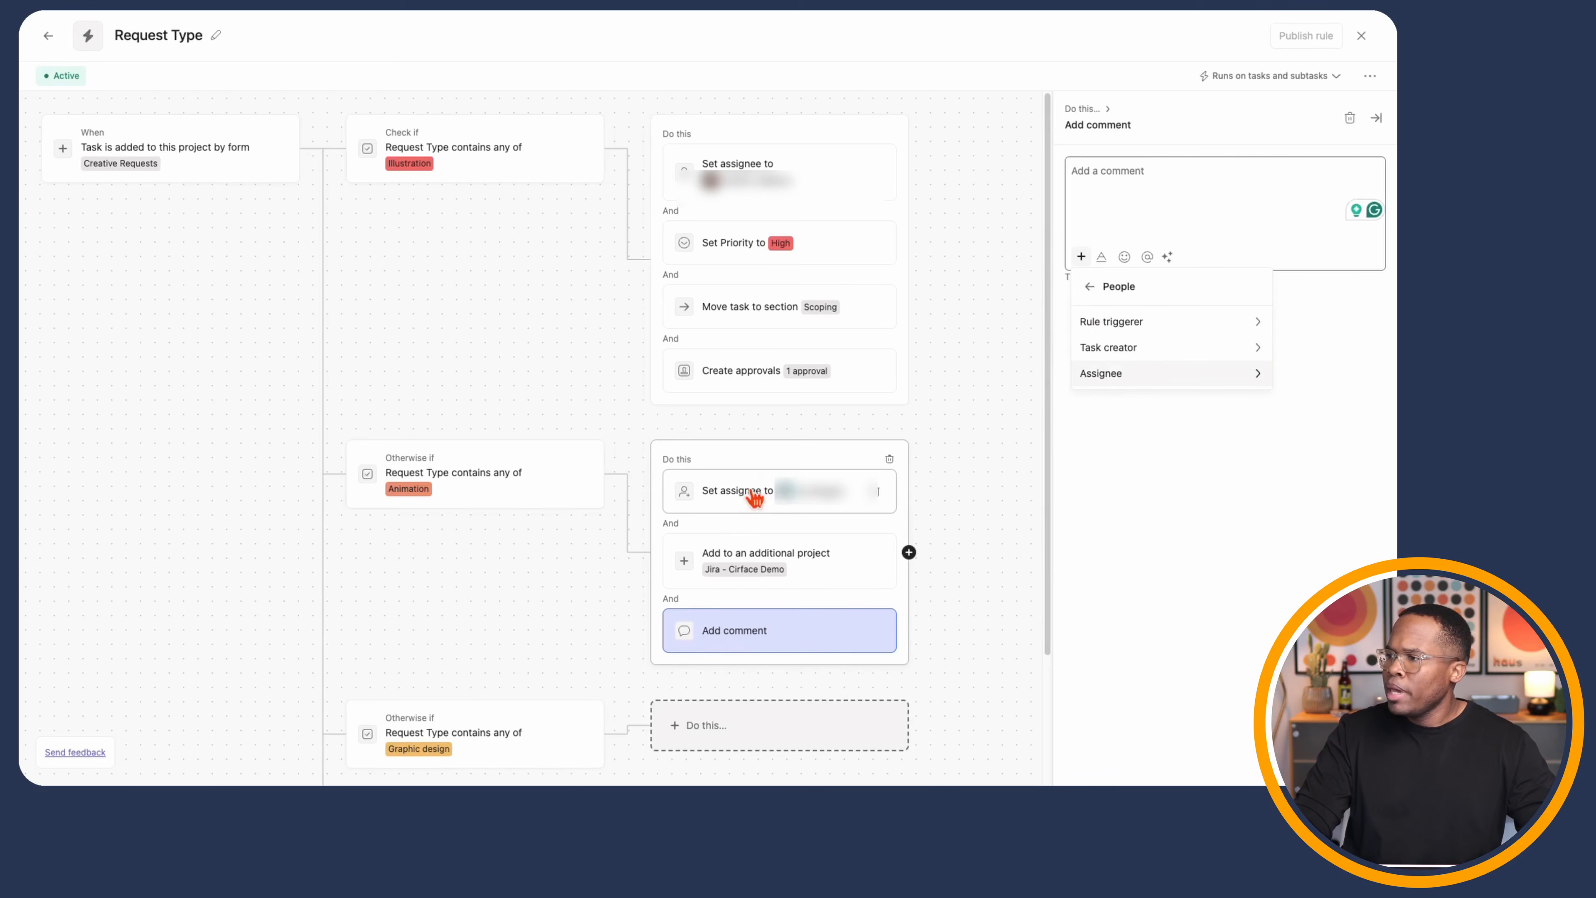
click(1182, 375)
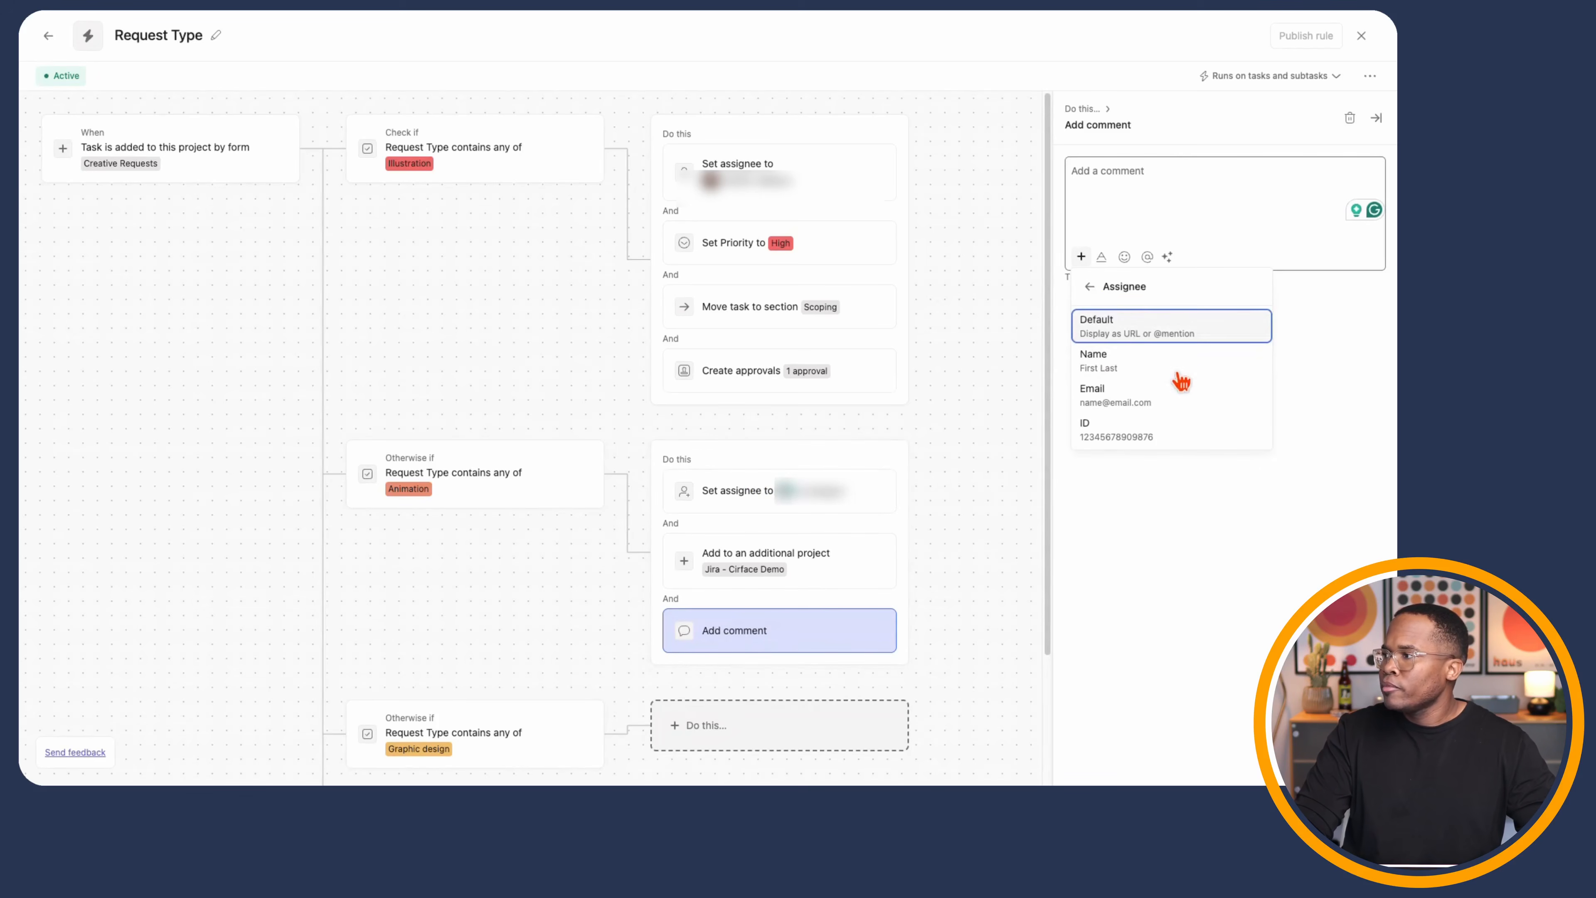
click(1133, 339)
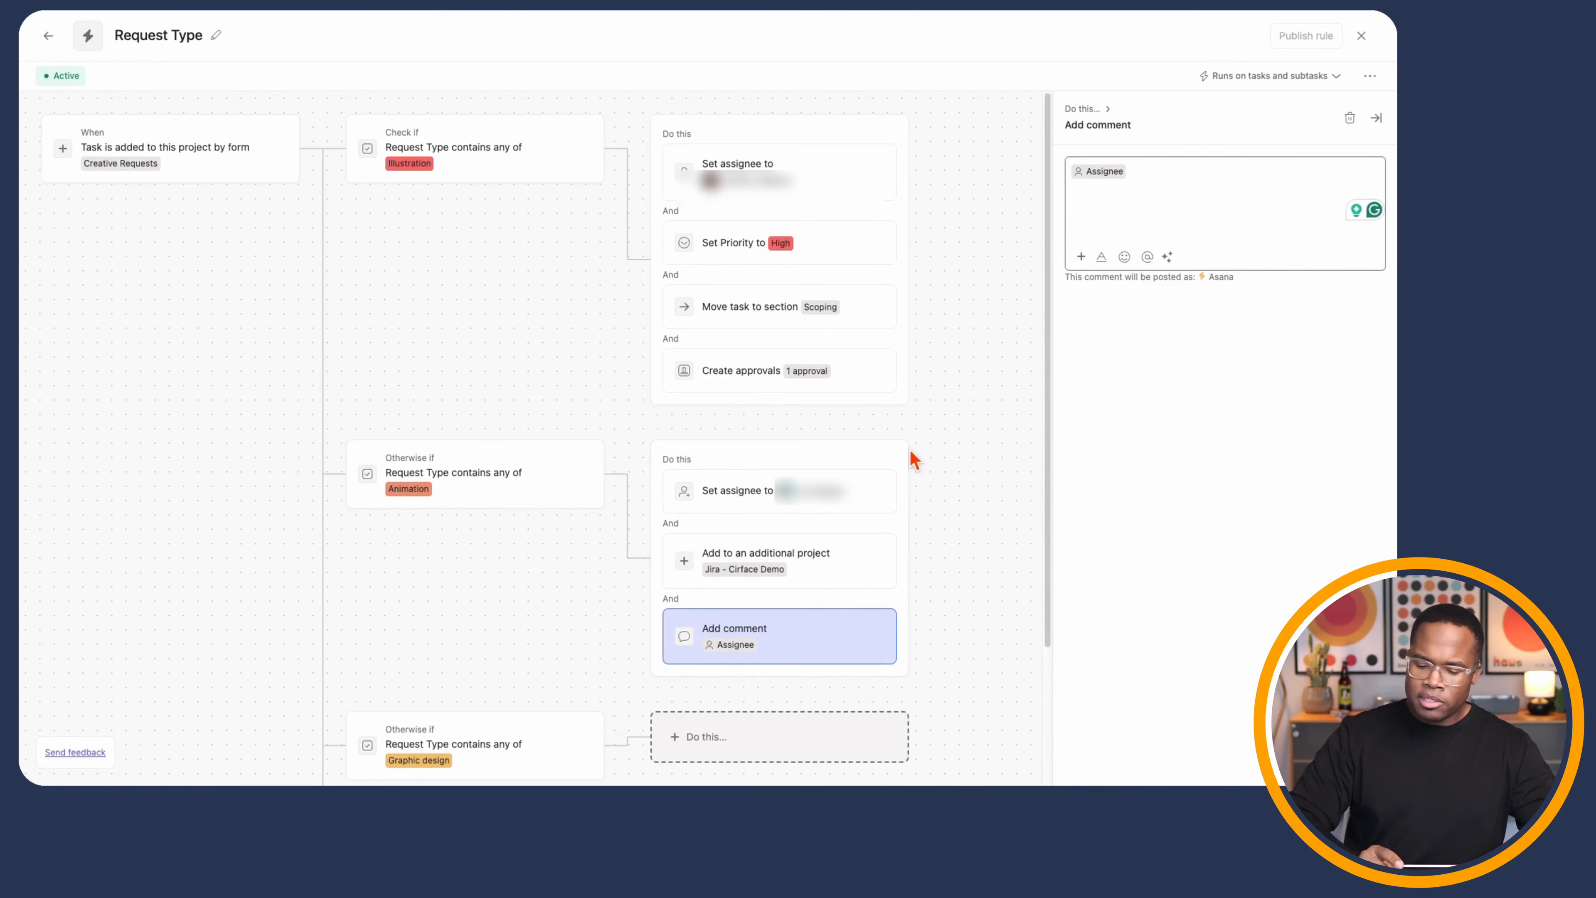
- Write the comment 'A new task has been submitted to your board. Be sure to review it in detail.'
text(, please look at this new task)
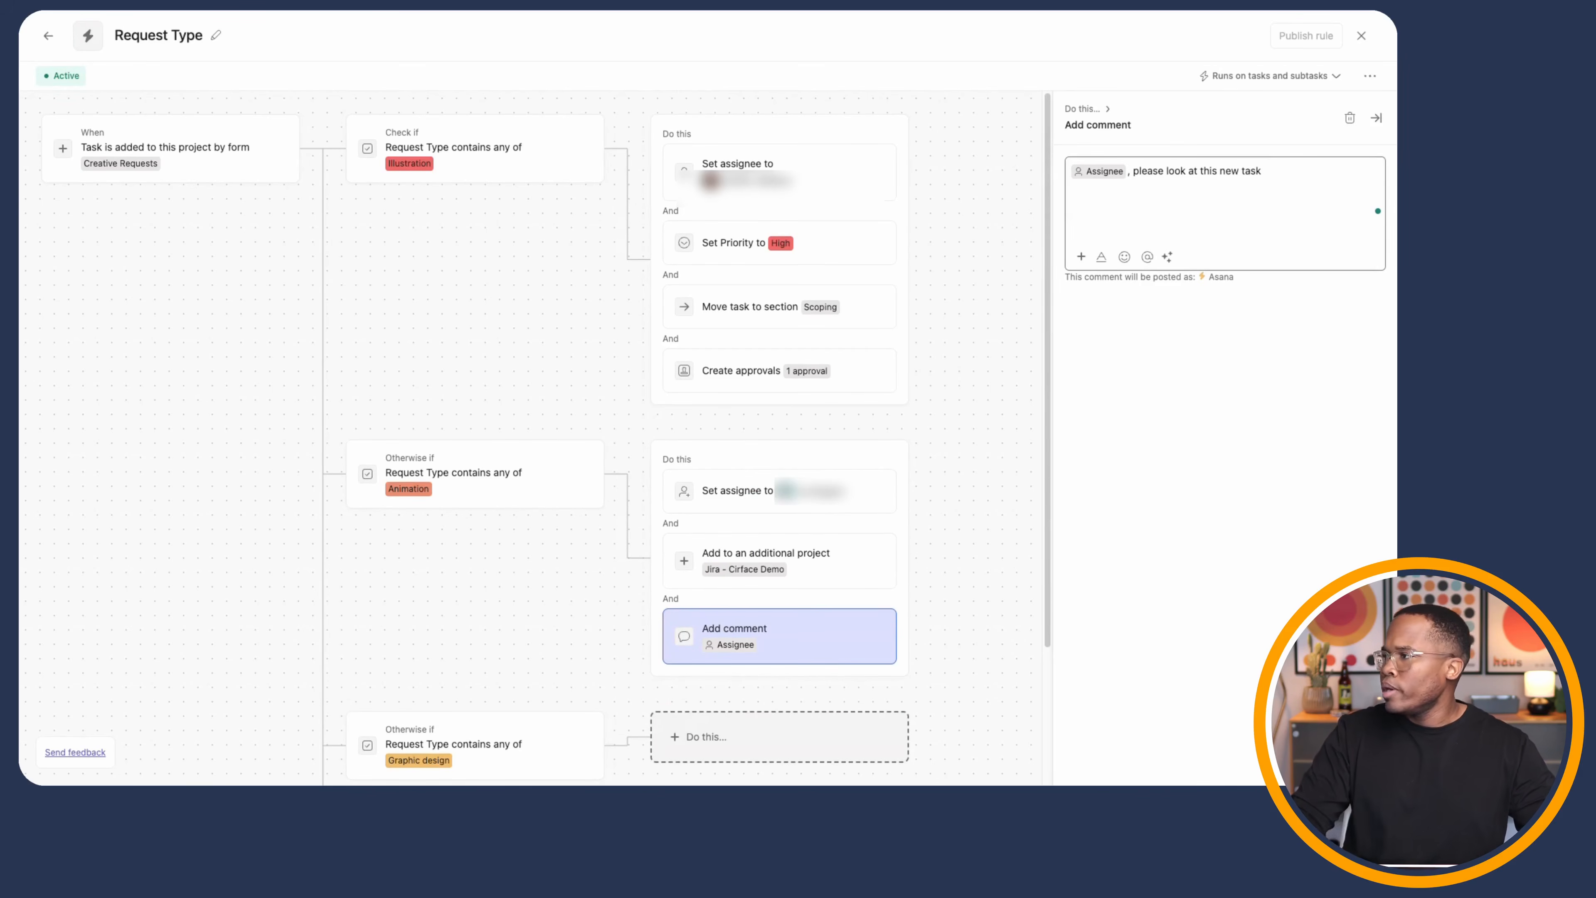
drag(1133, 171, 1262, 171)
key(BackSpace)
text(An)
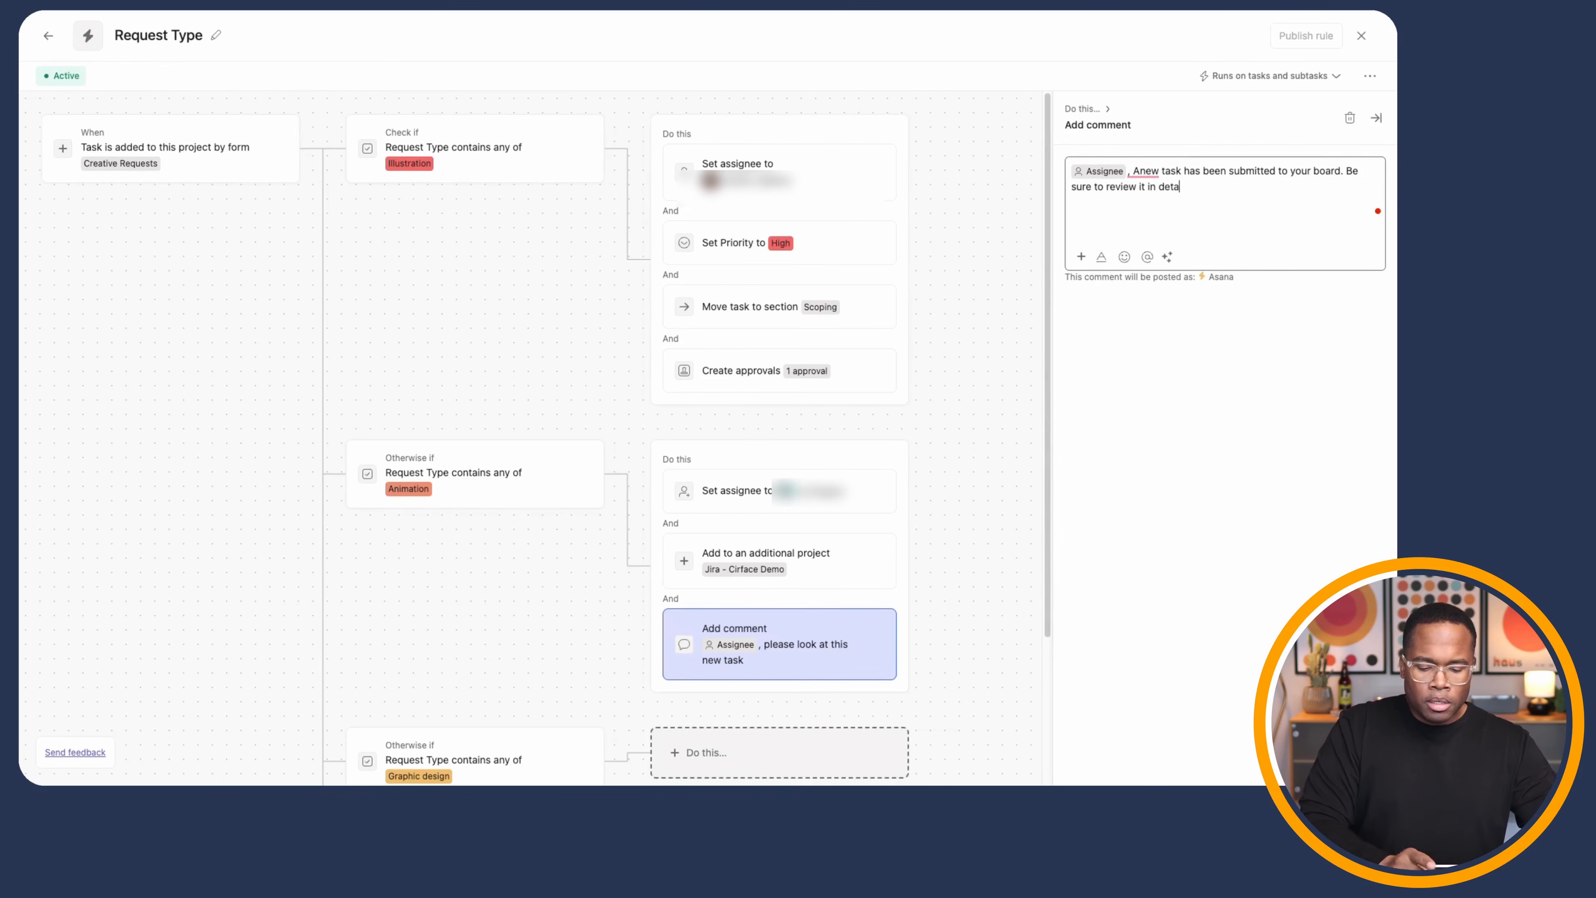
text(i)
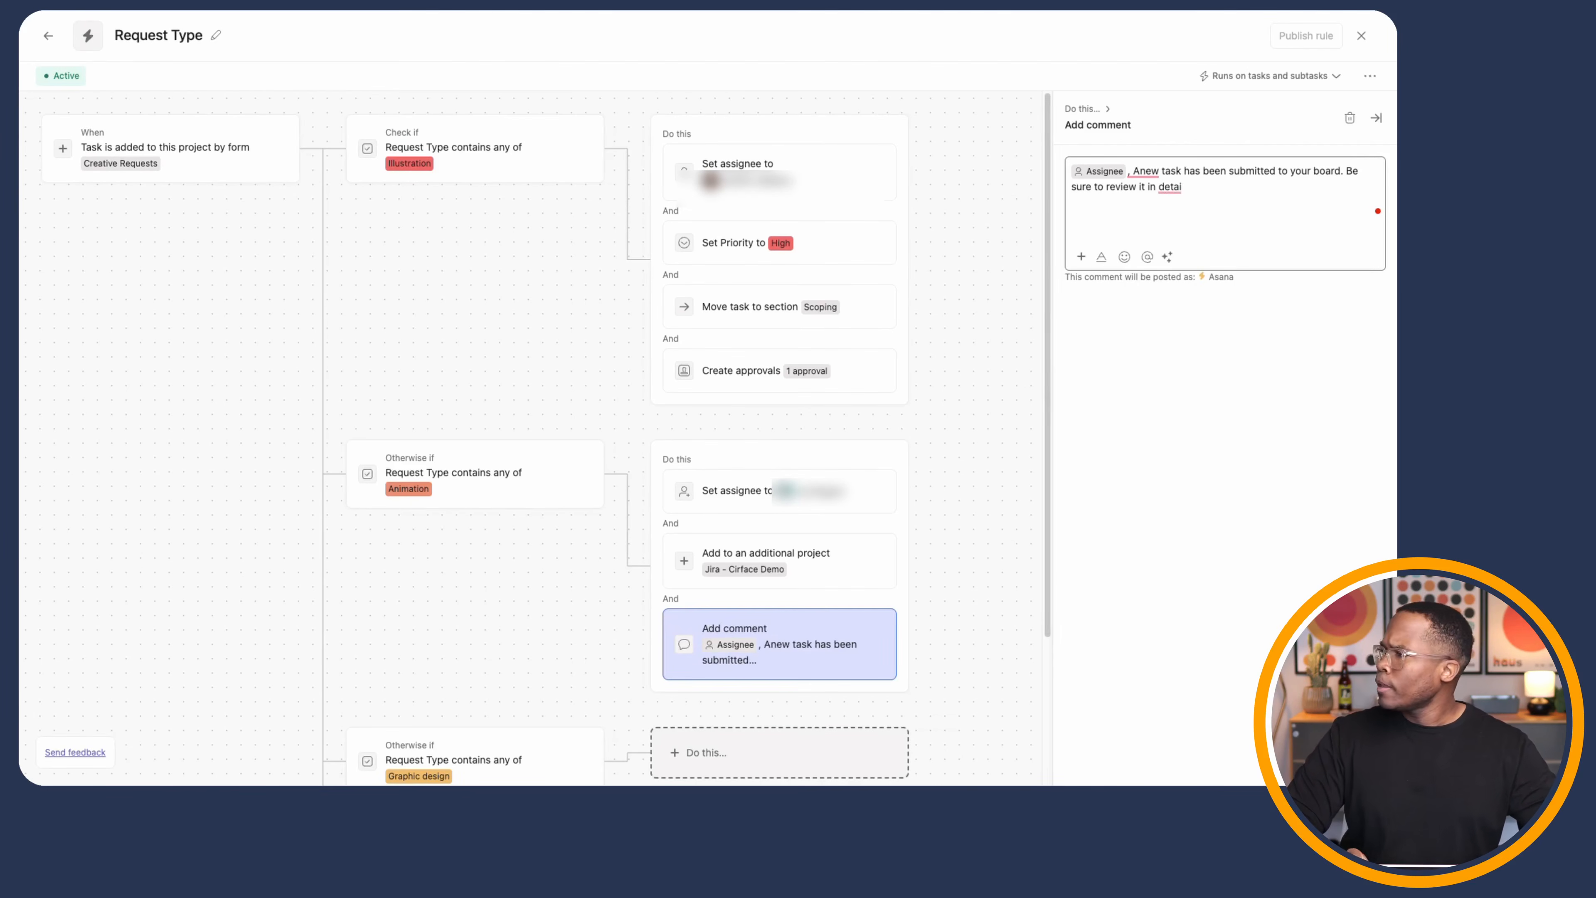
text(l.)
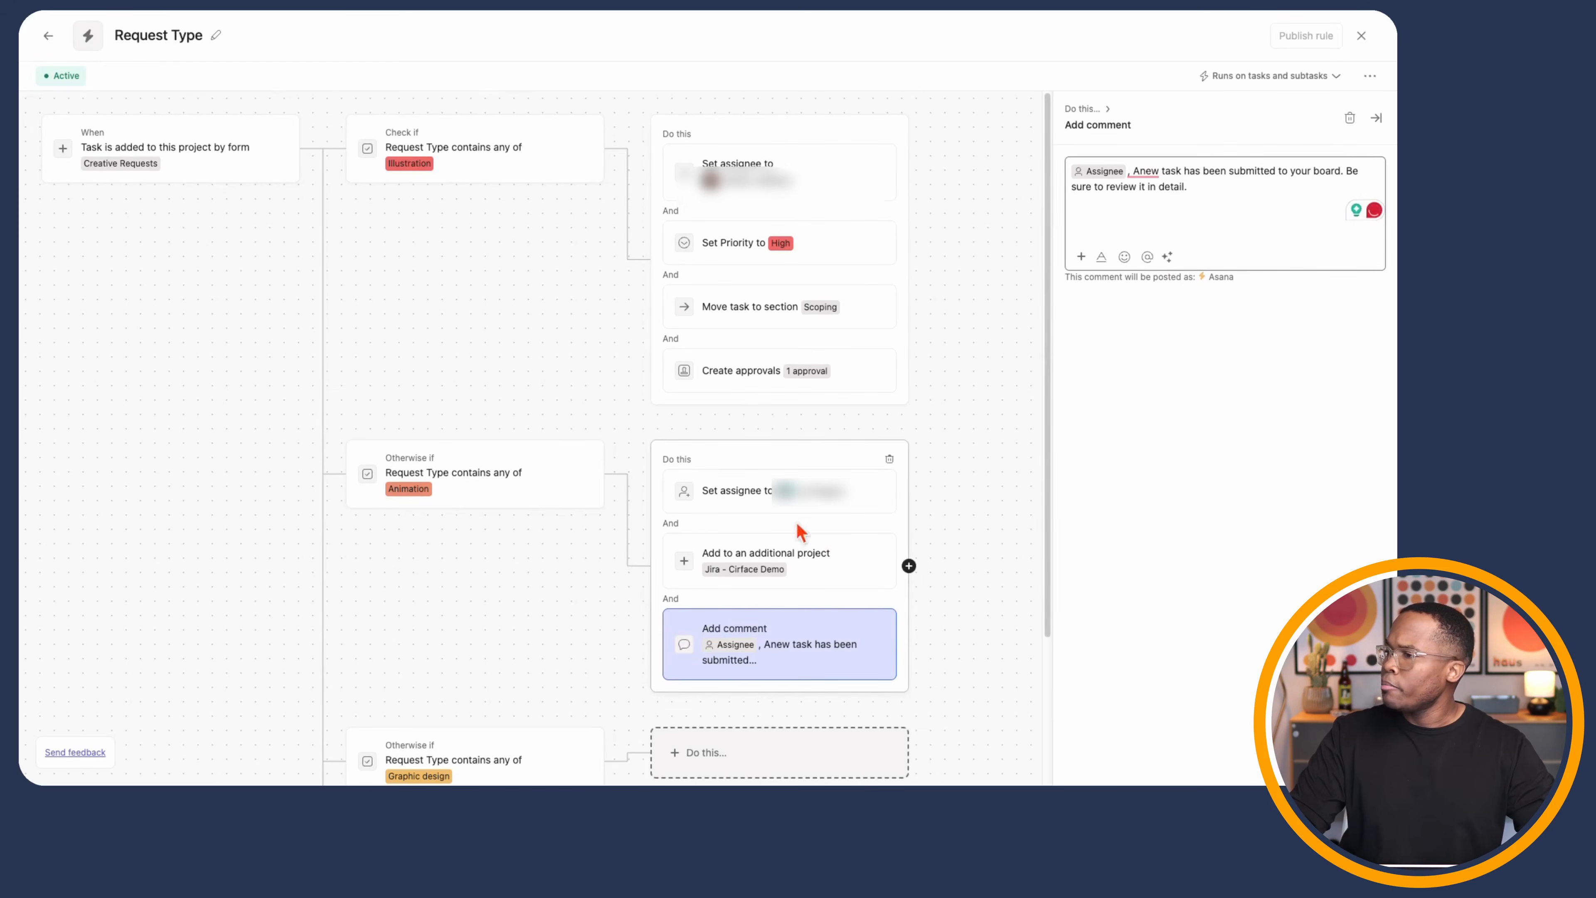
scroll(754, 516, down, 3)
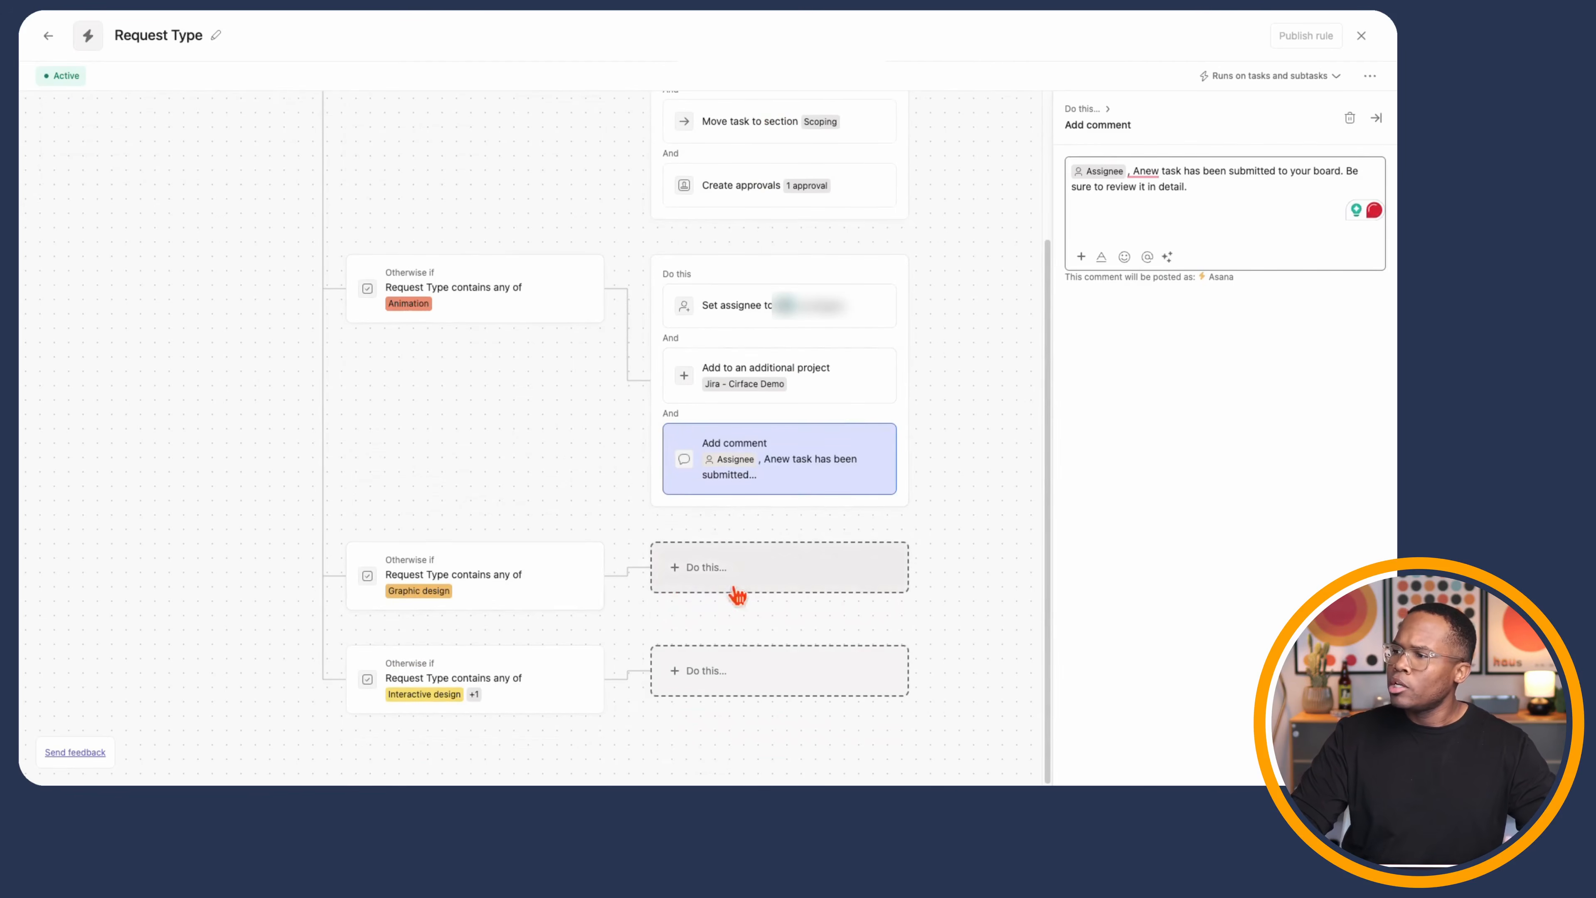
- Make the Graphic design branch set the task description to 'Test'
scroll(962, 289, up, 3)
scroll(985, 514, down, 3)
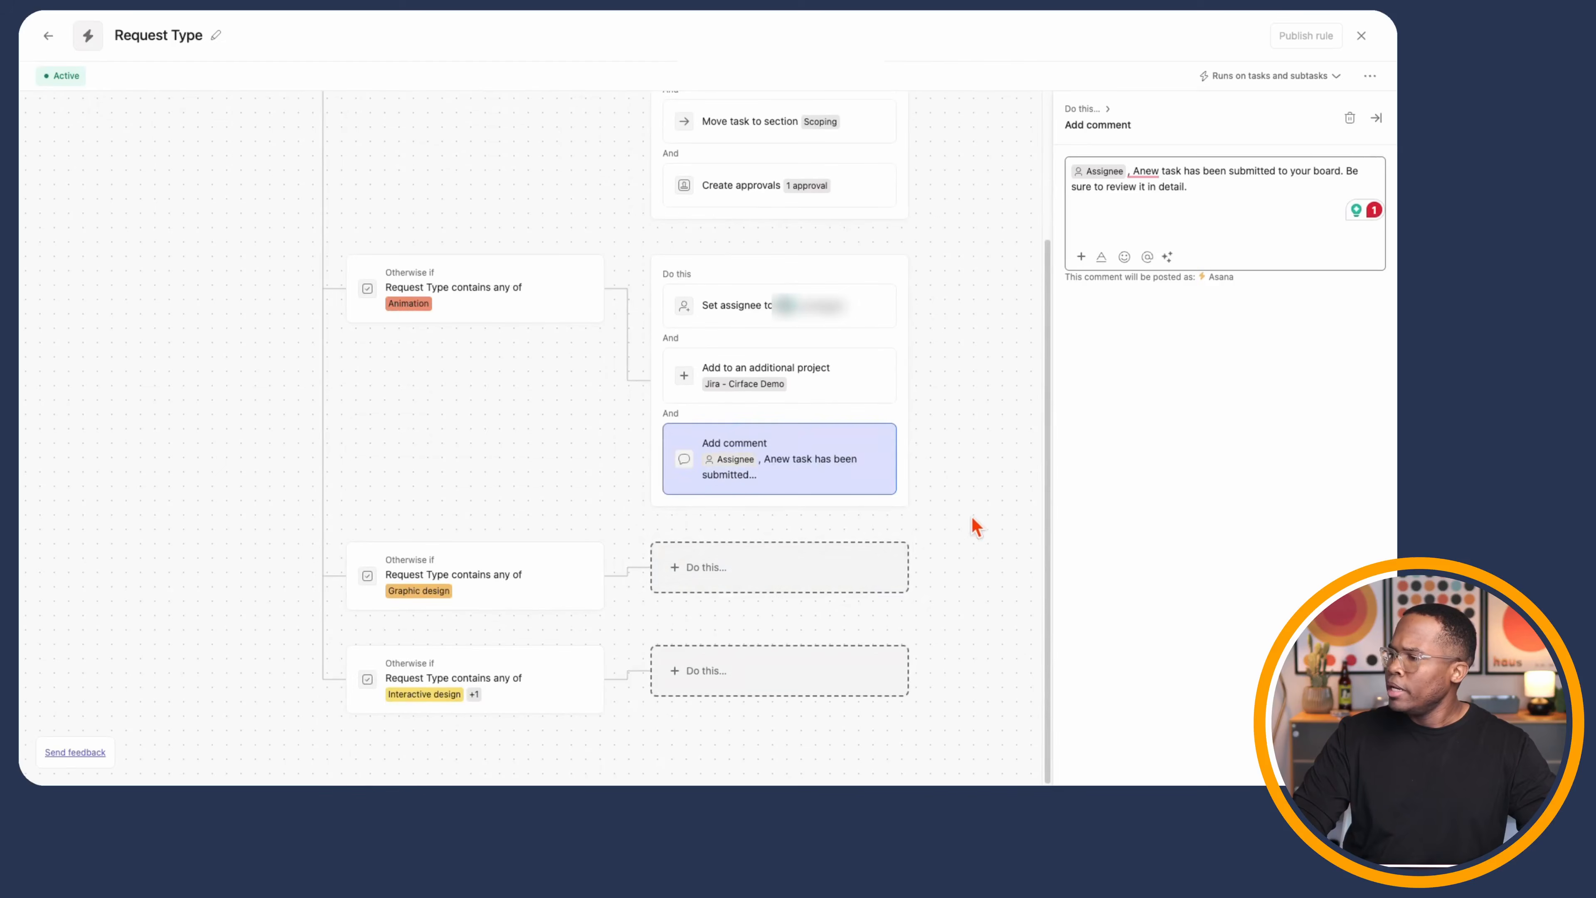
click(854, 575)
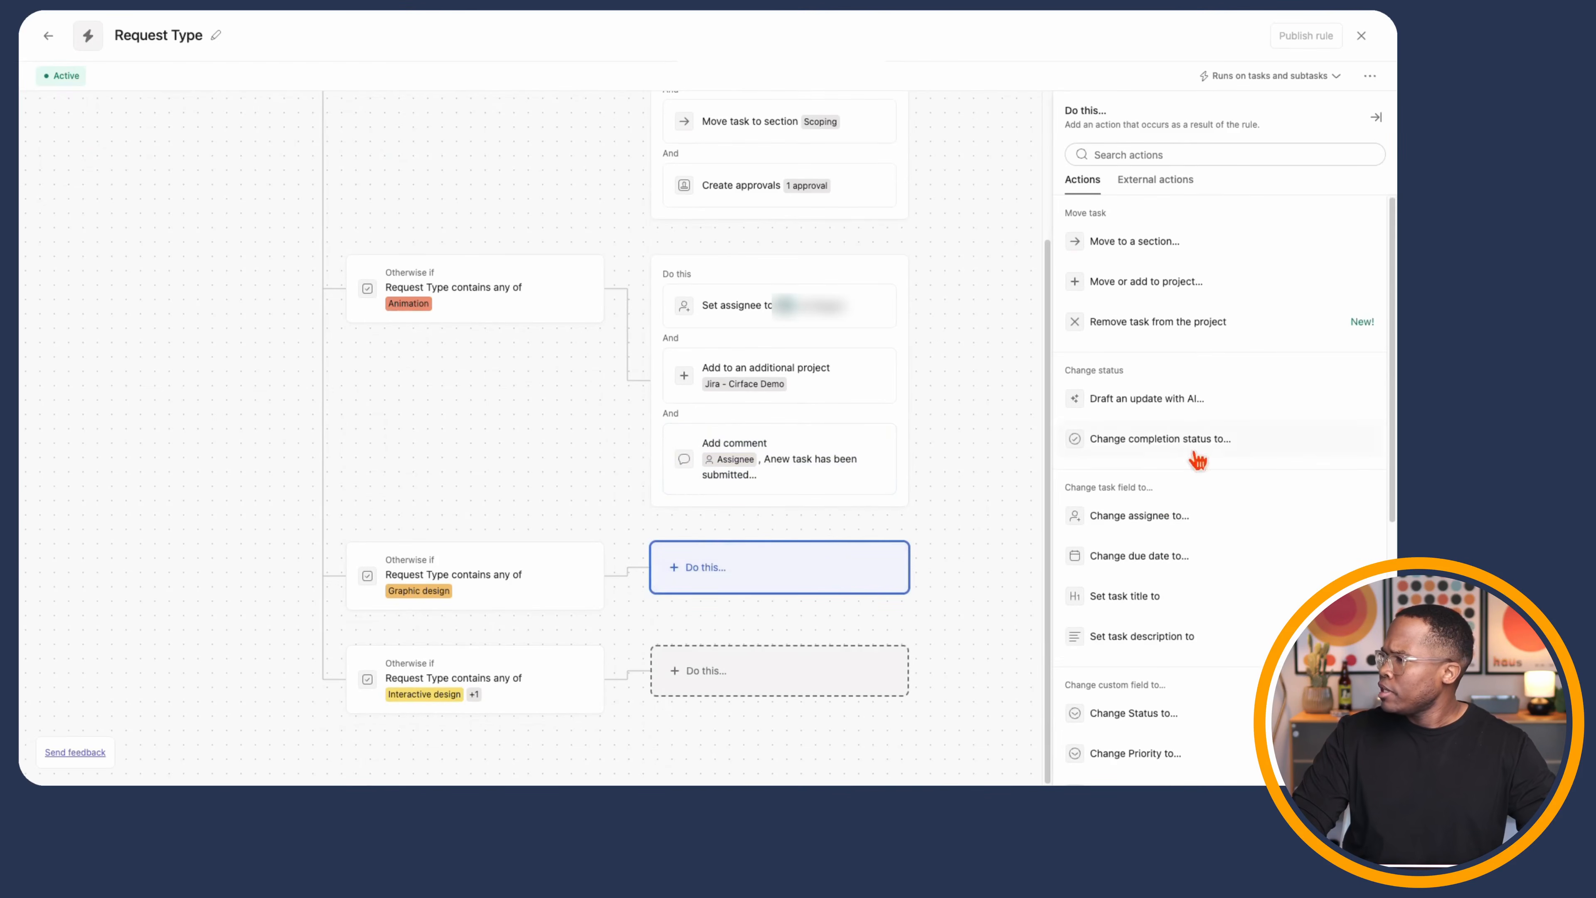
scroll(1197, 462, down, 1)
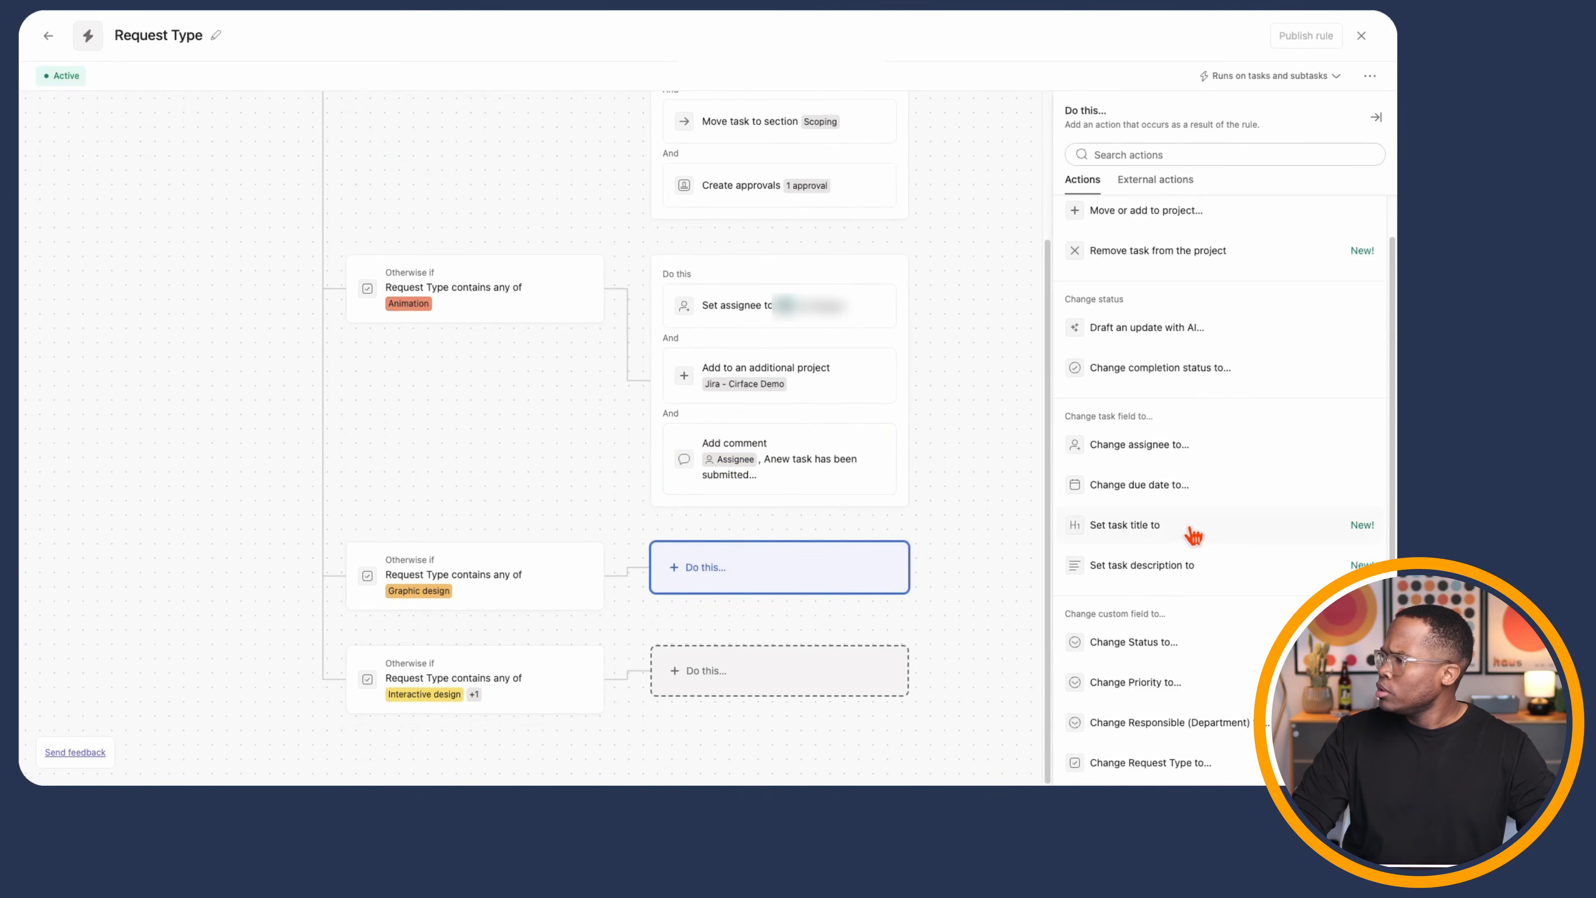
click(1191, 569)
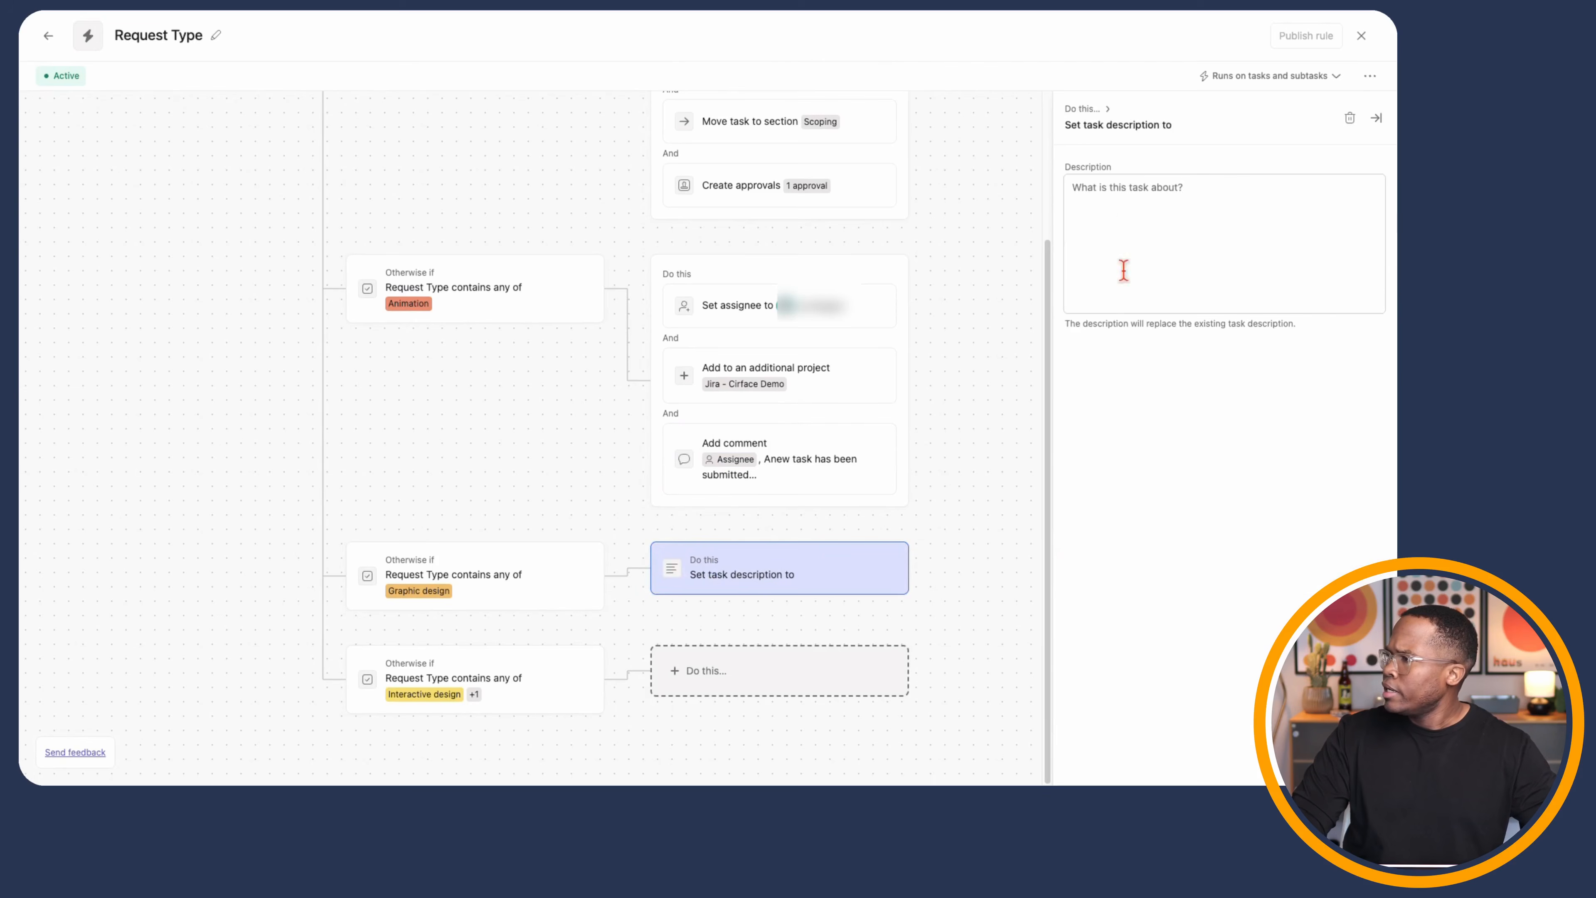
click(1125, 202)
text(Test)
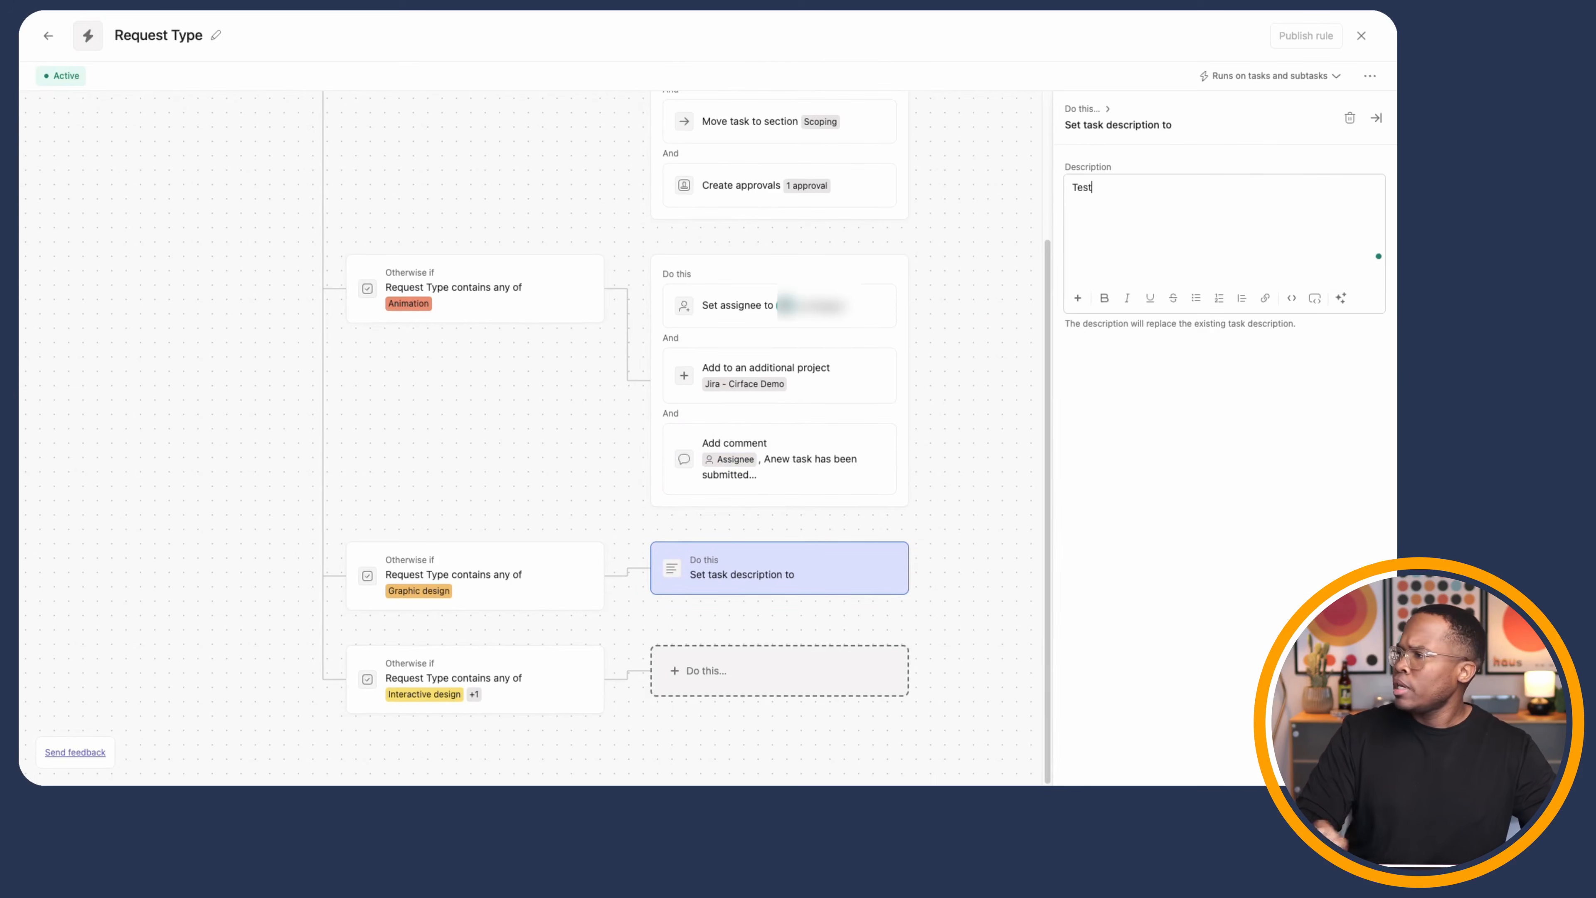
- Make the Interactive design branch set the description to 'Test 2', then publish the rule
click(821, 690)
scroll(1153, 553, down, 5)
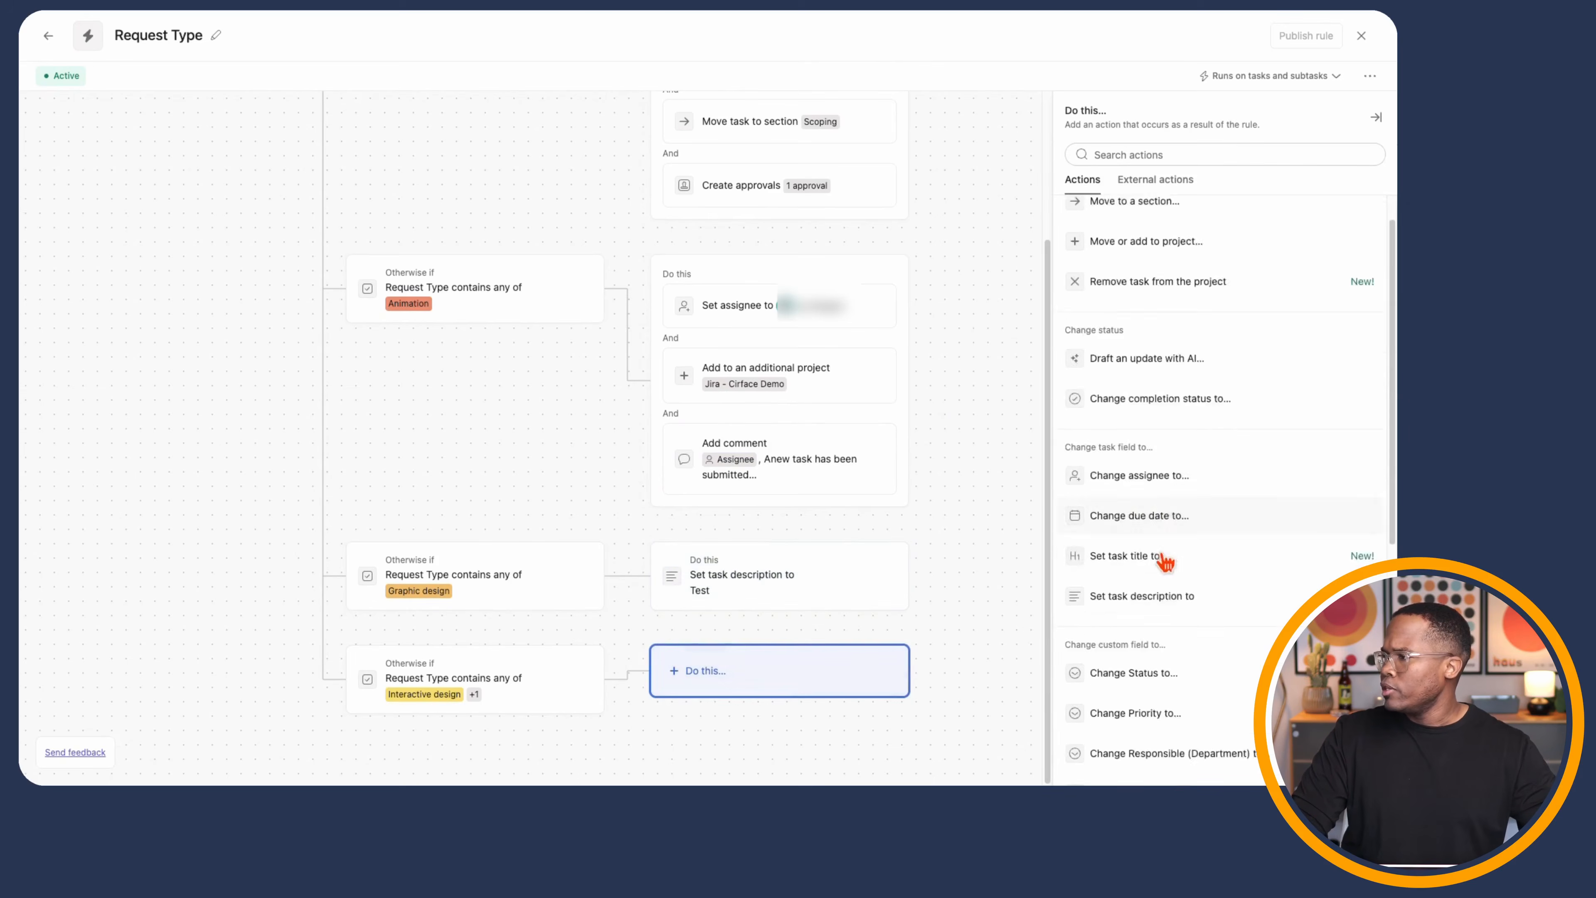
click(1160, 374)
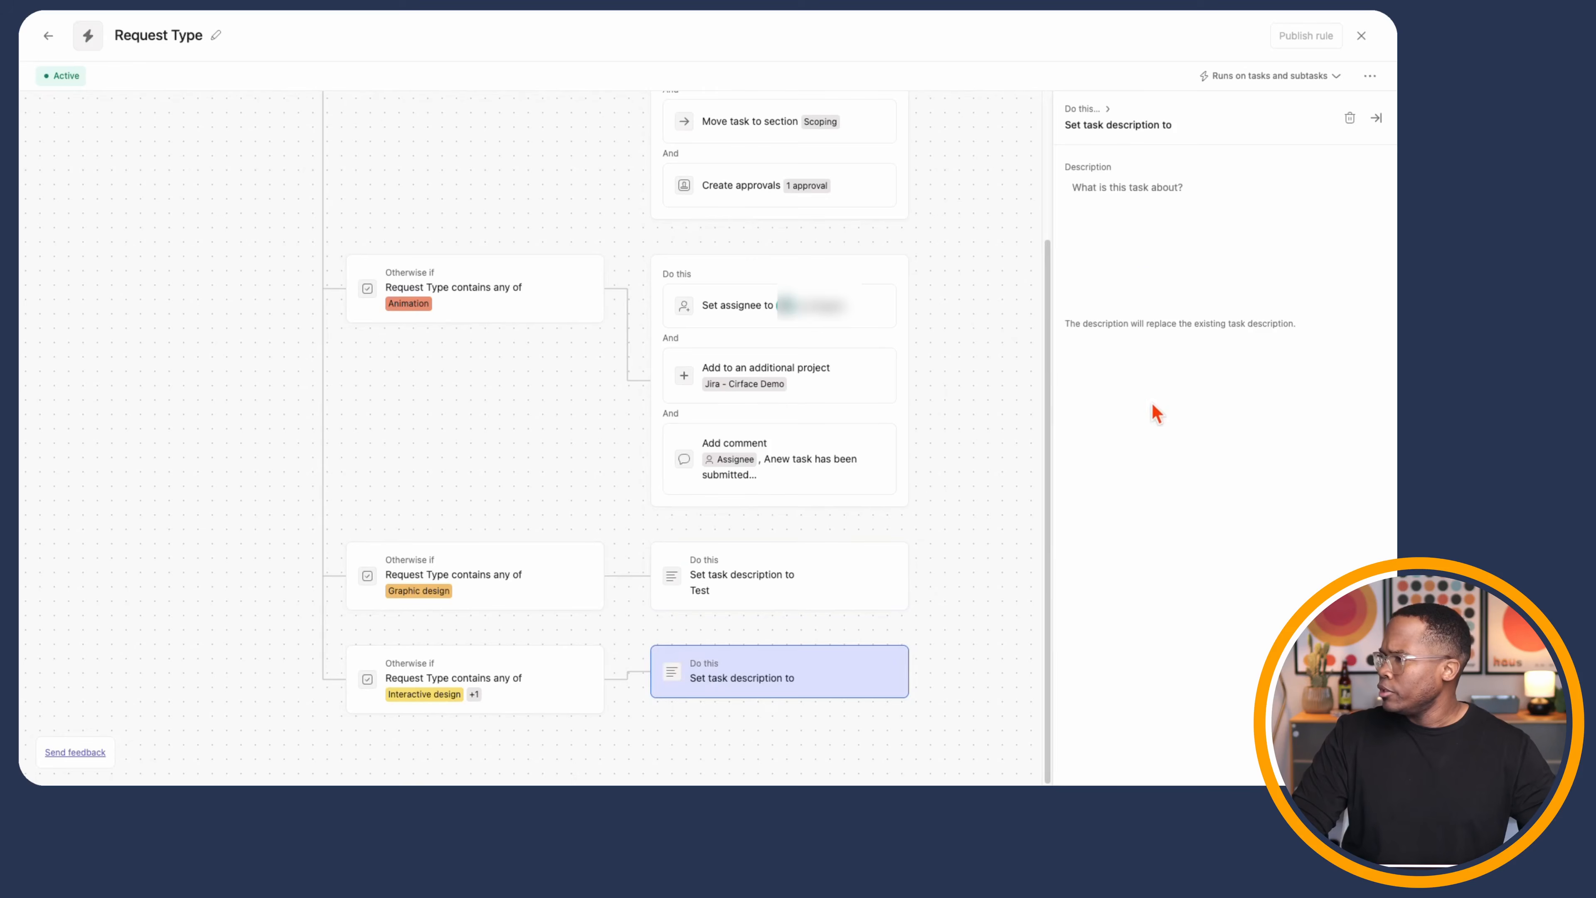
click(1140, 235)
text(Test 2)
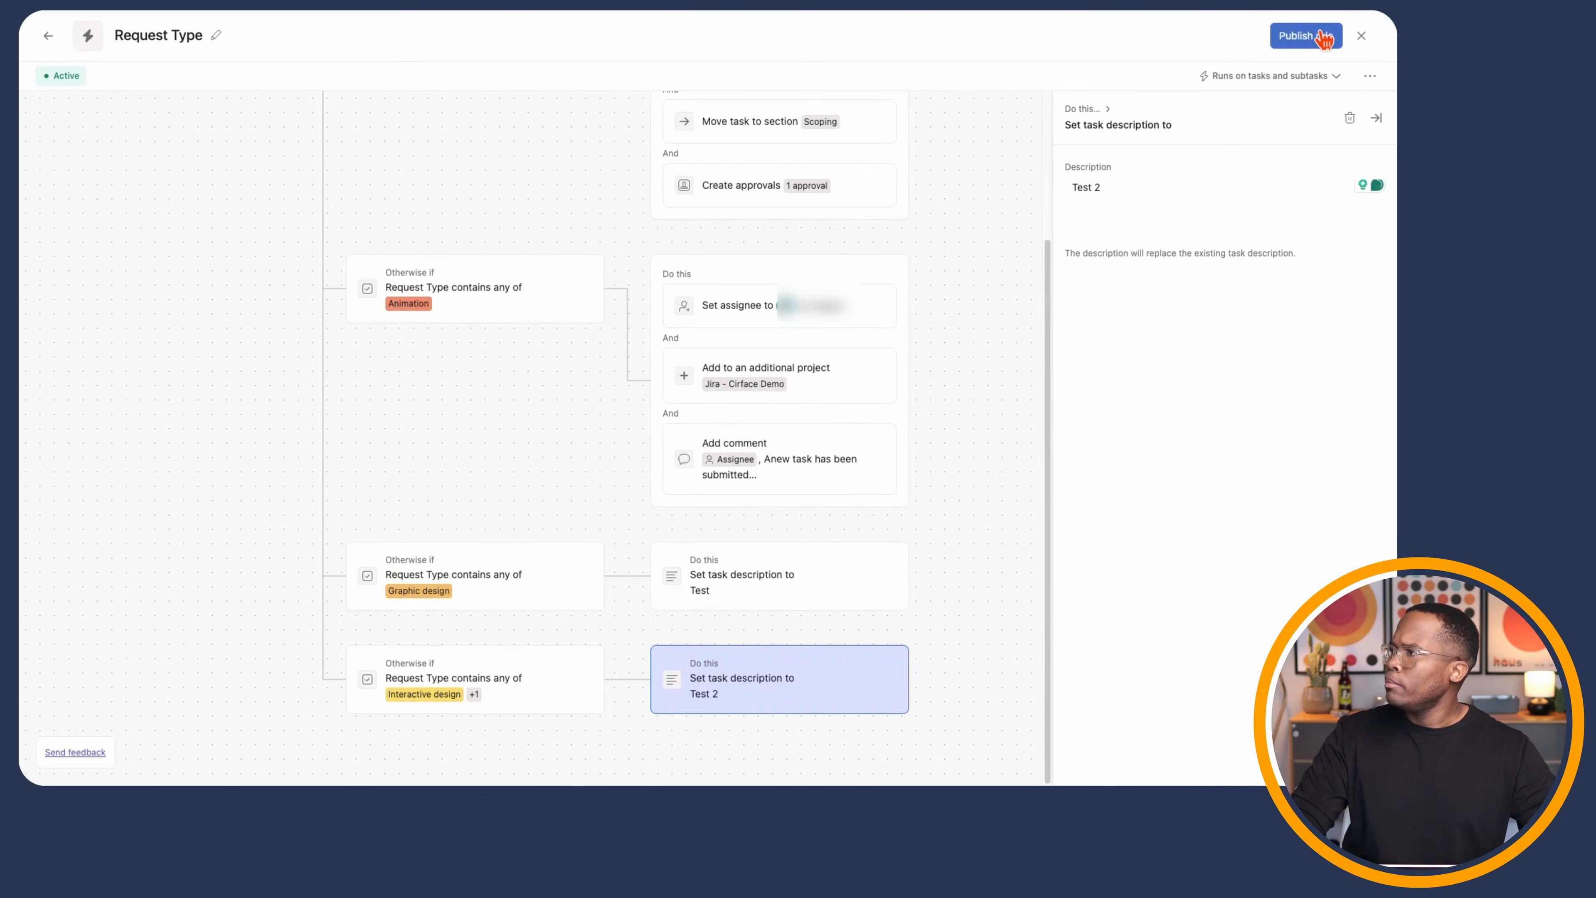
click(1323, 36)
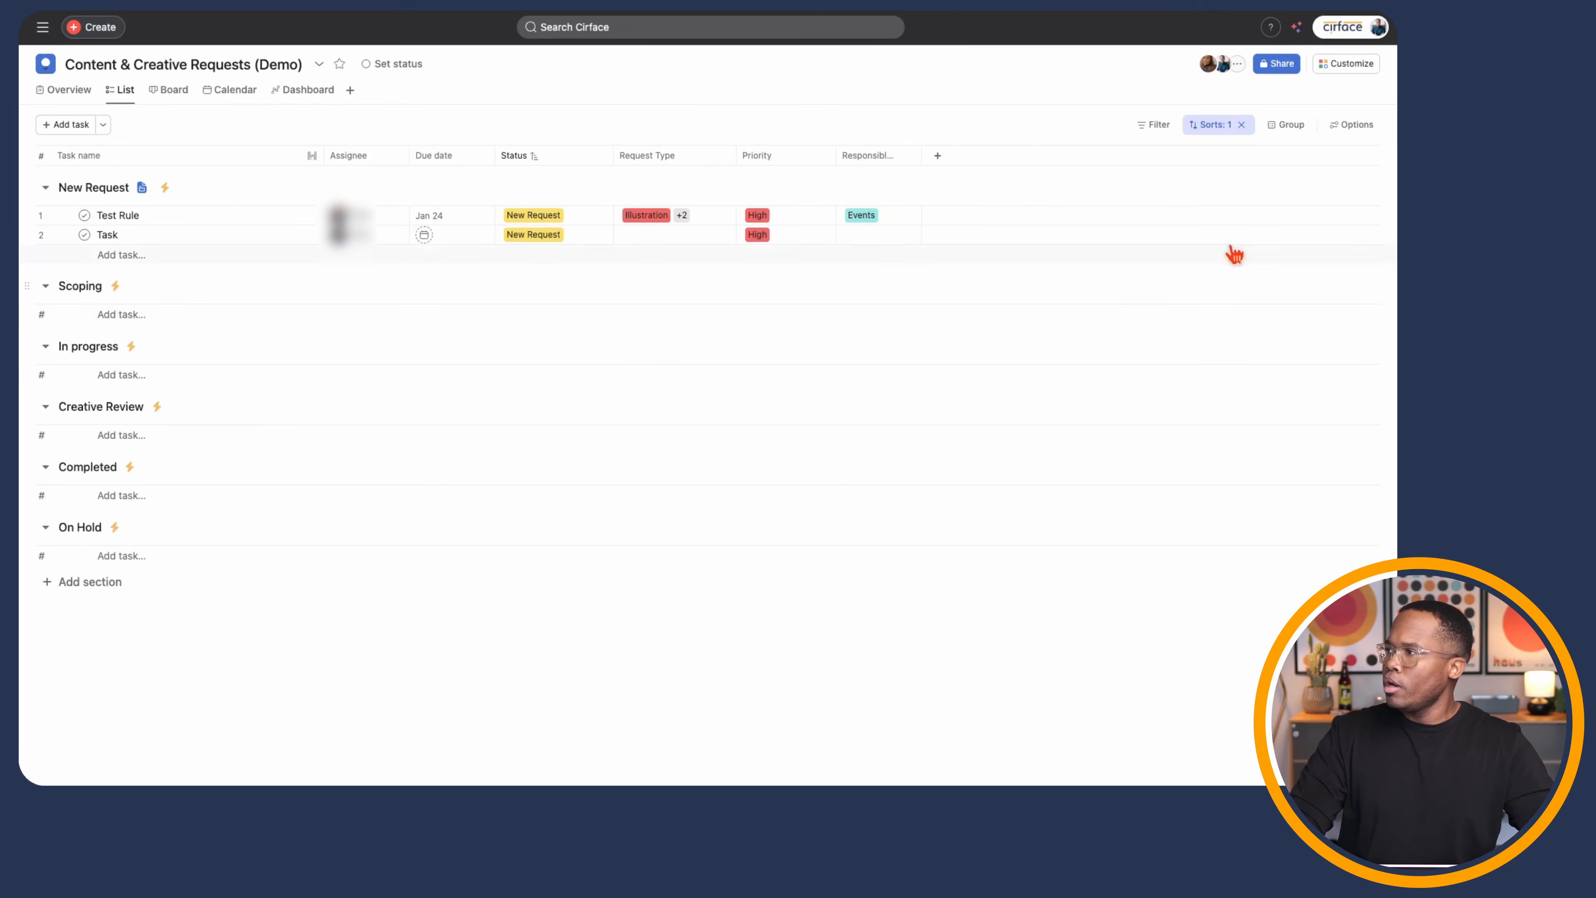
- Preview the Creative Requests form from the project's Customize forms list
click(1352, 65)
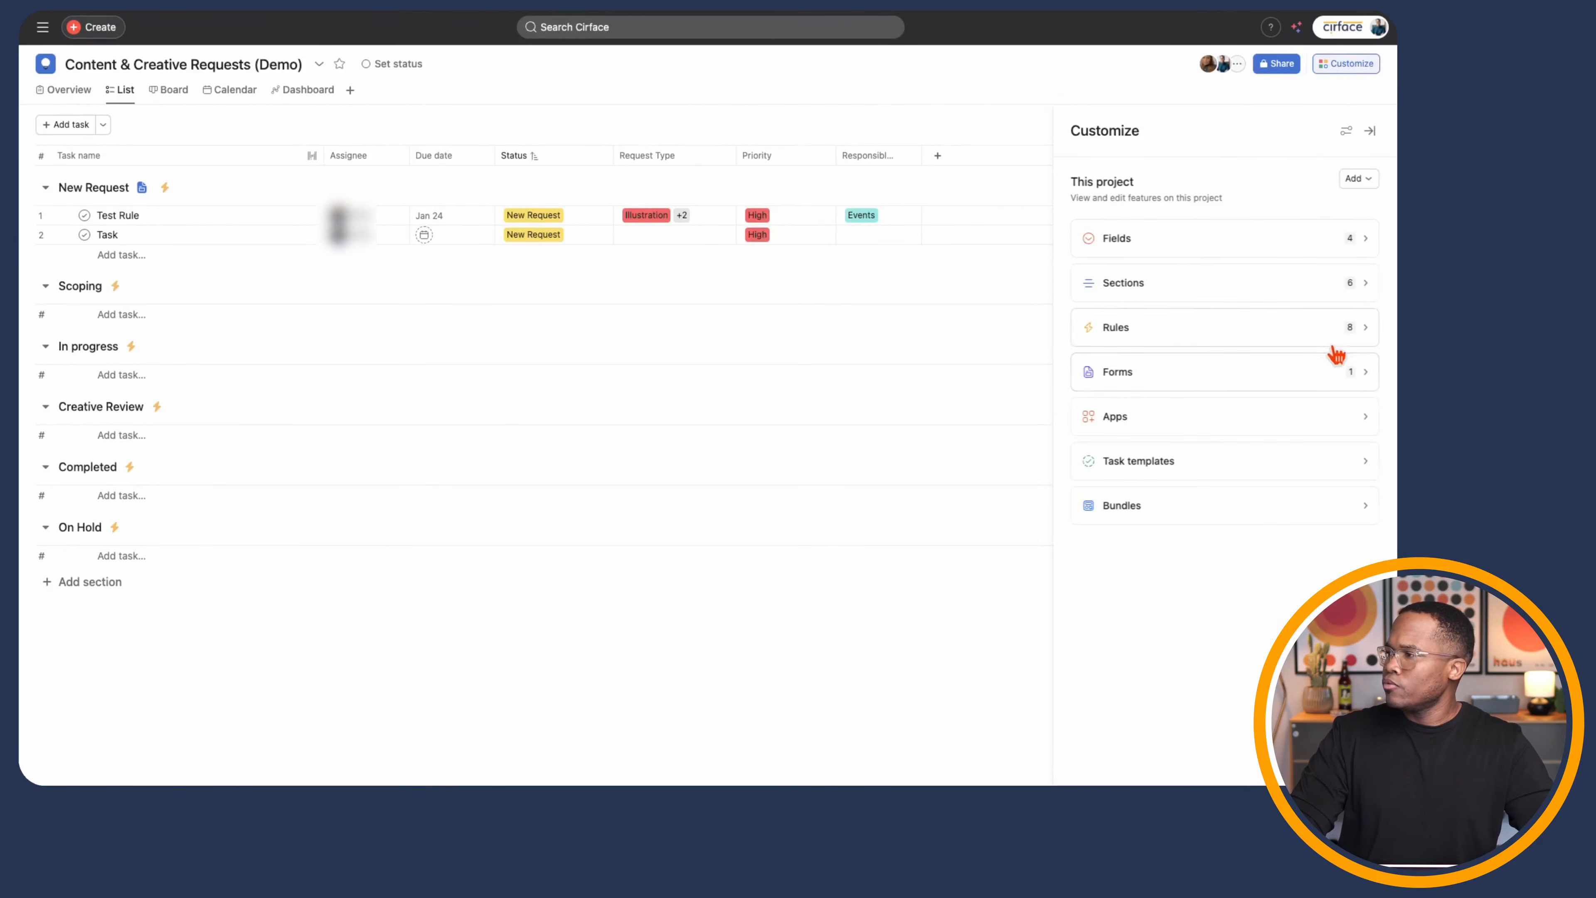
click(1322, 377)
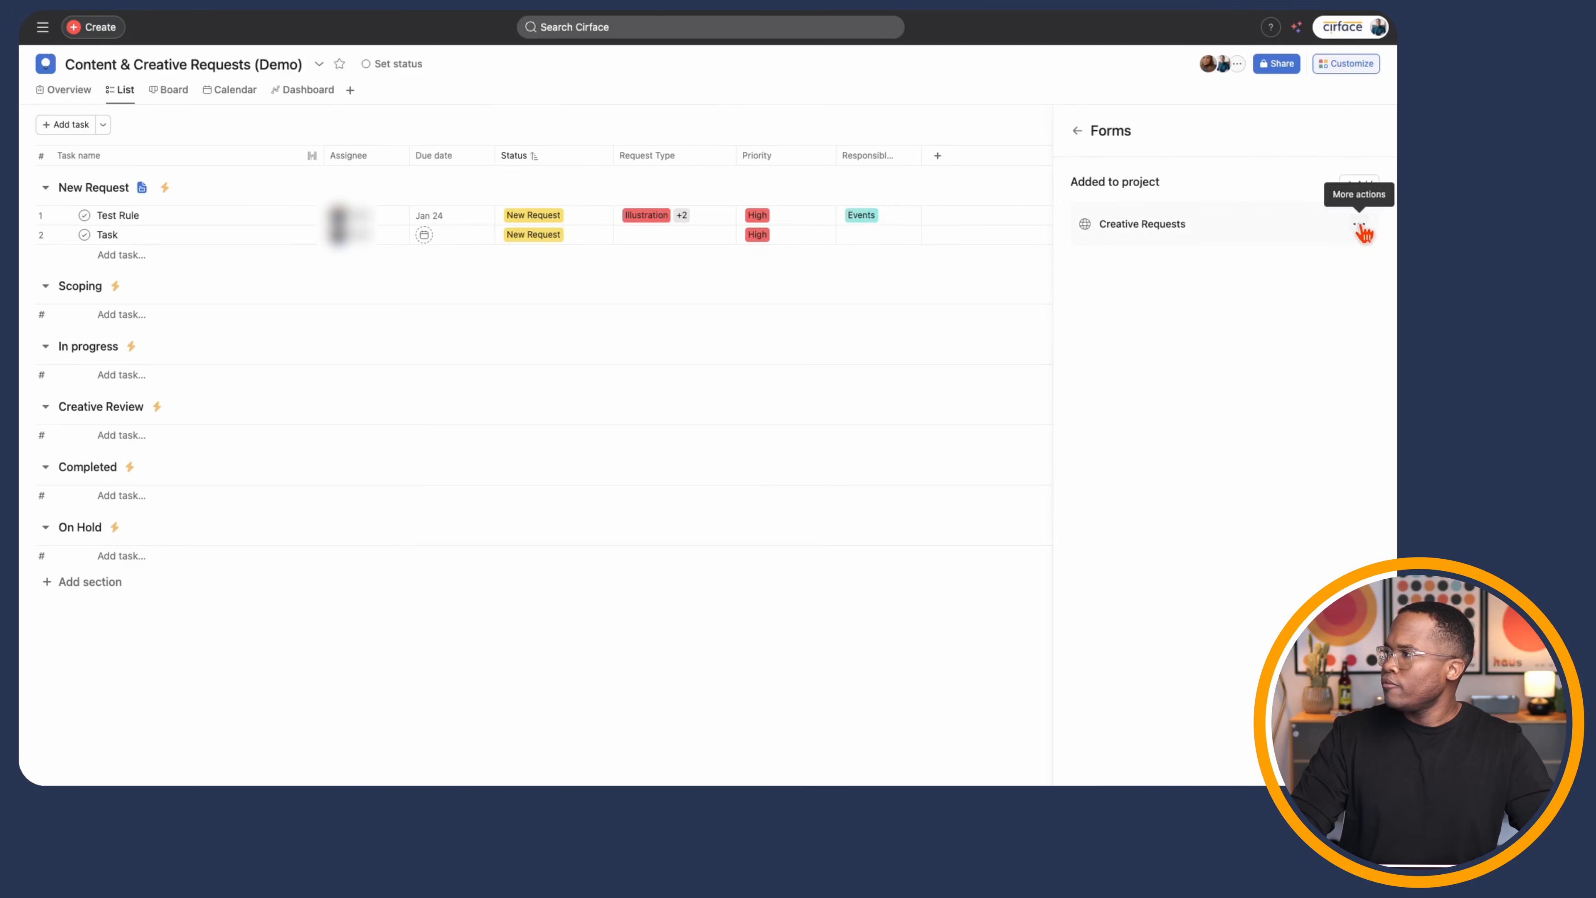
click(1359, 224)
click(1309, 281)
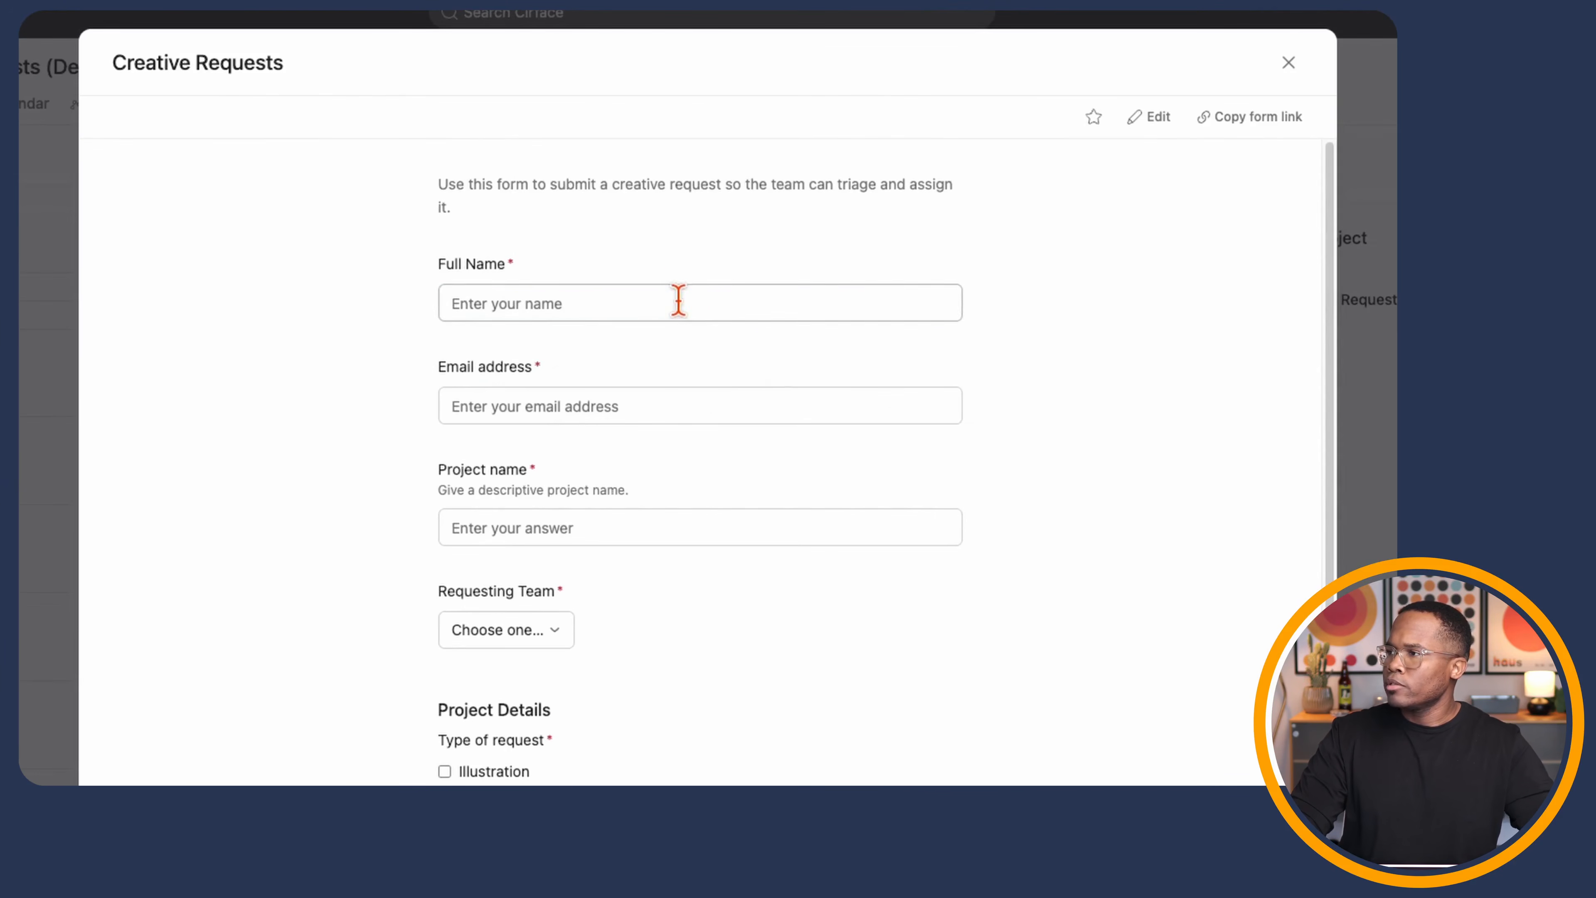
- Fill in the requester's full name and e-mail, project name 'Test', and team Events
click(688, 306)
text(Marquis)
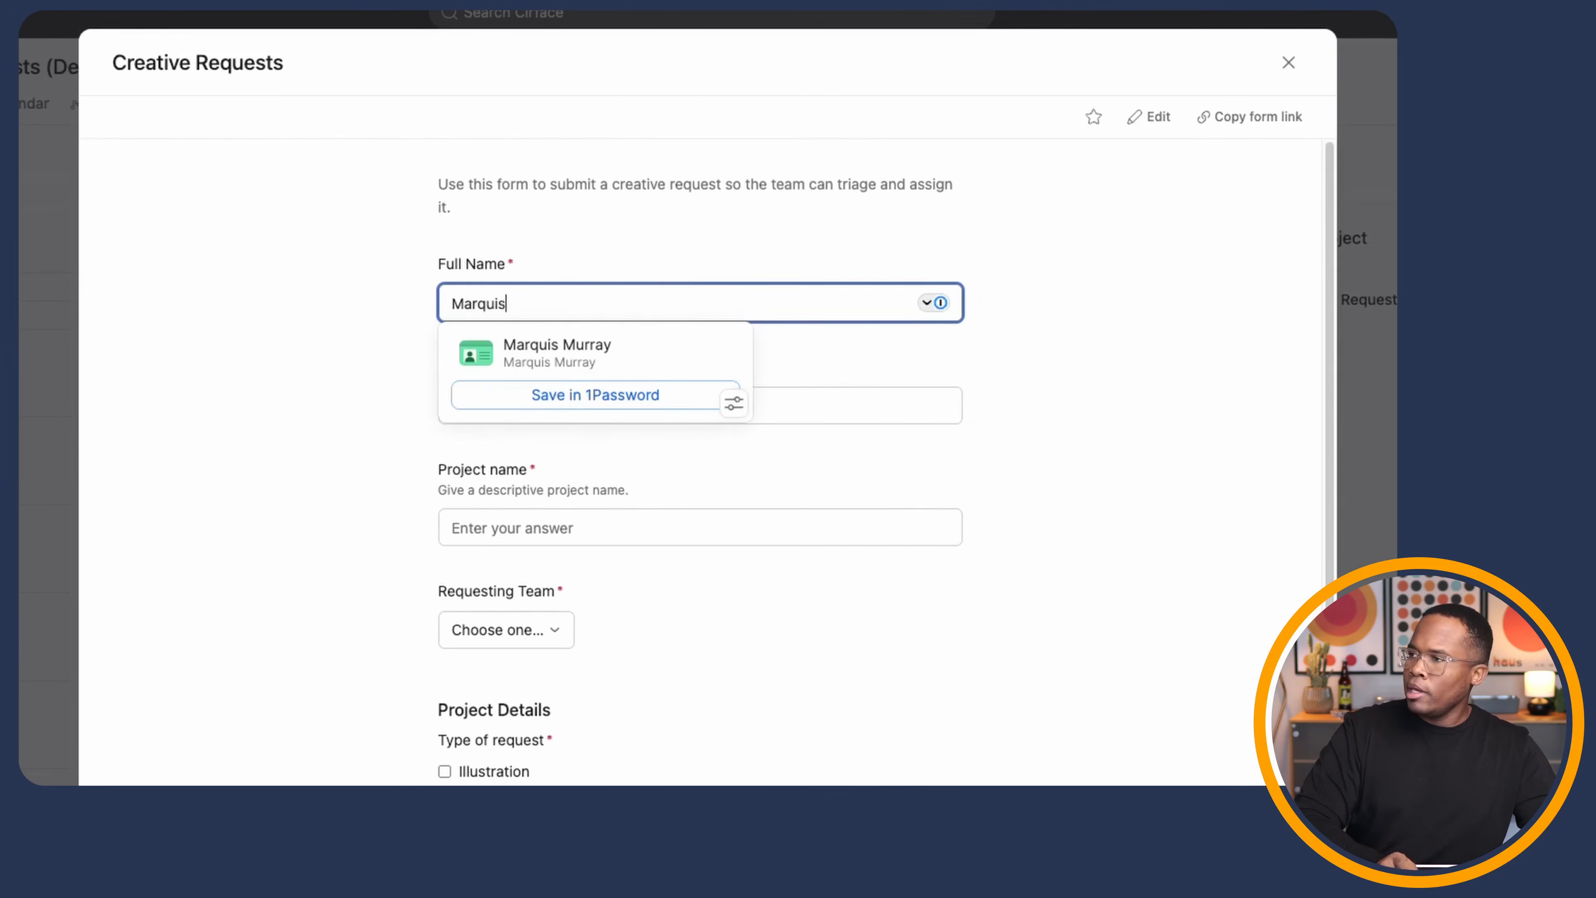
click(777, 354)
click(722, 393)
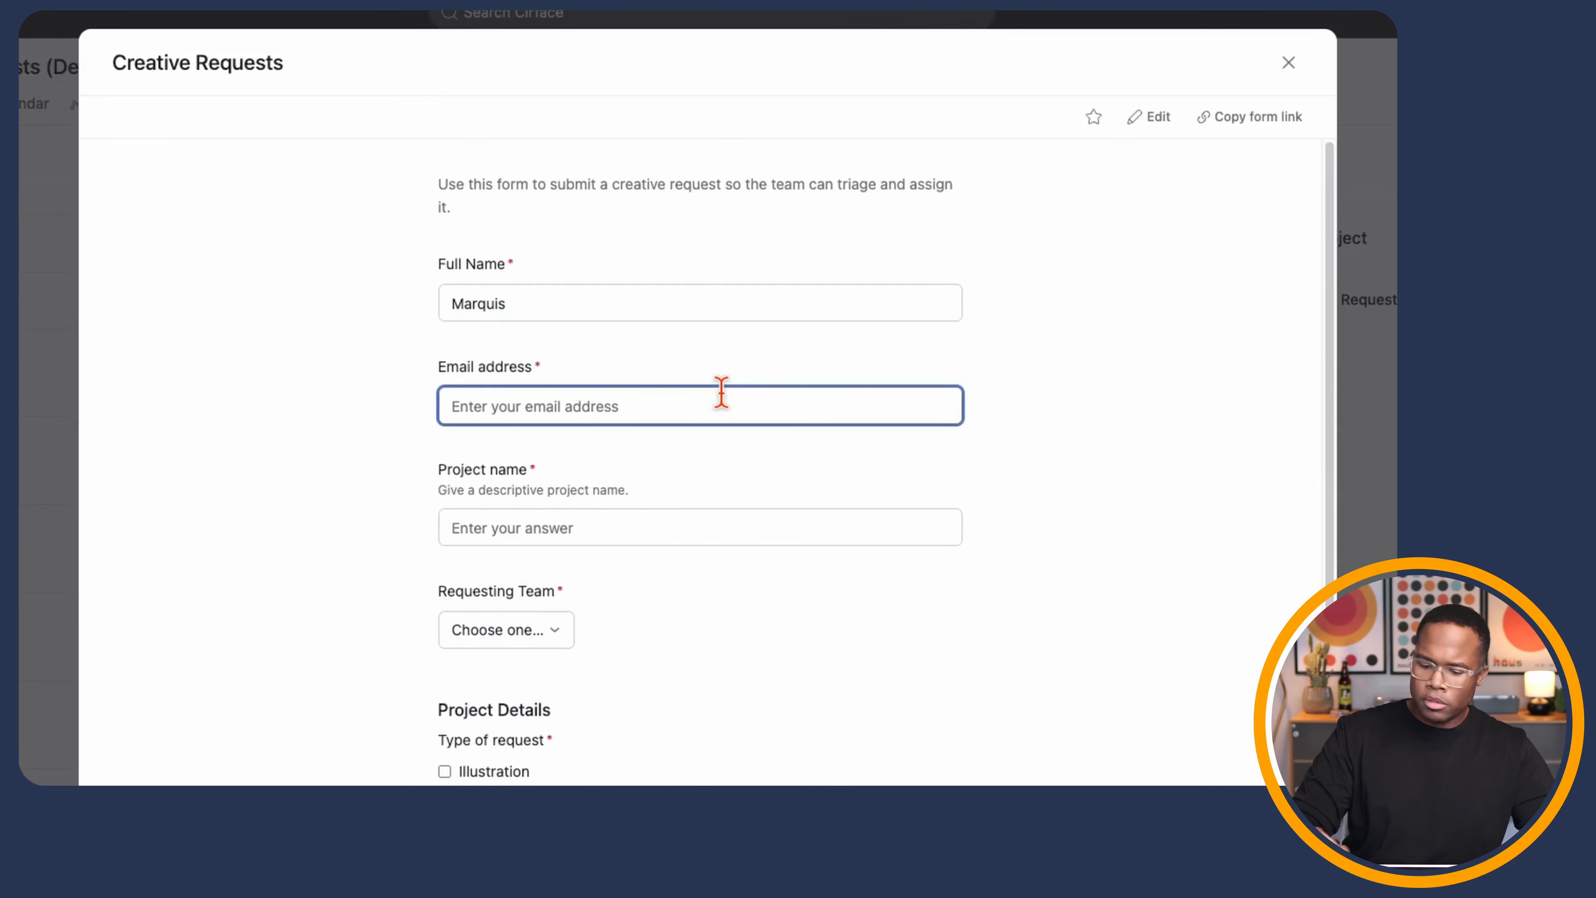
click(566, 528)
text(Test)
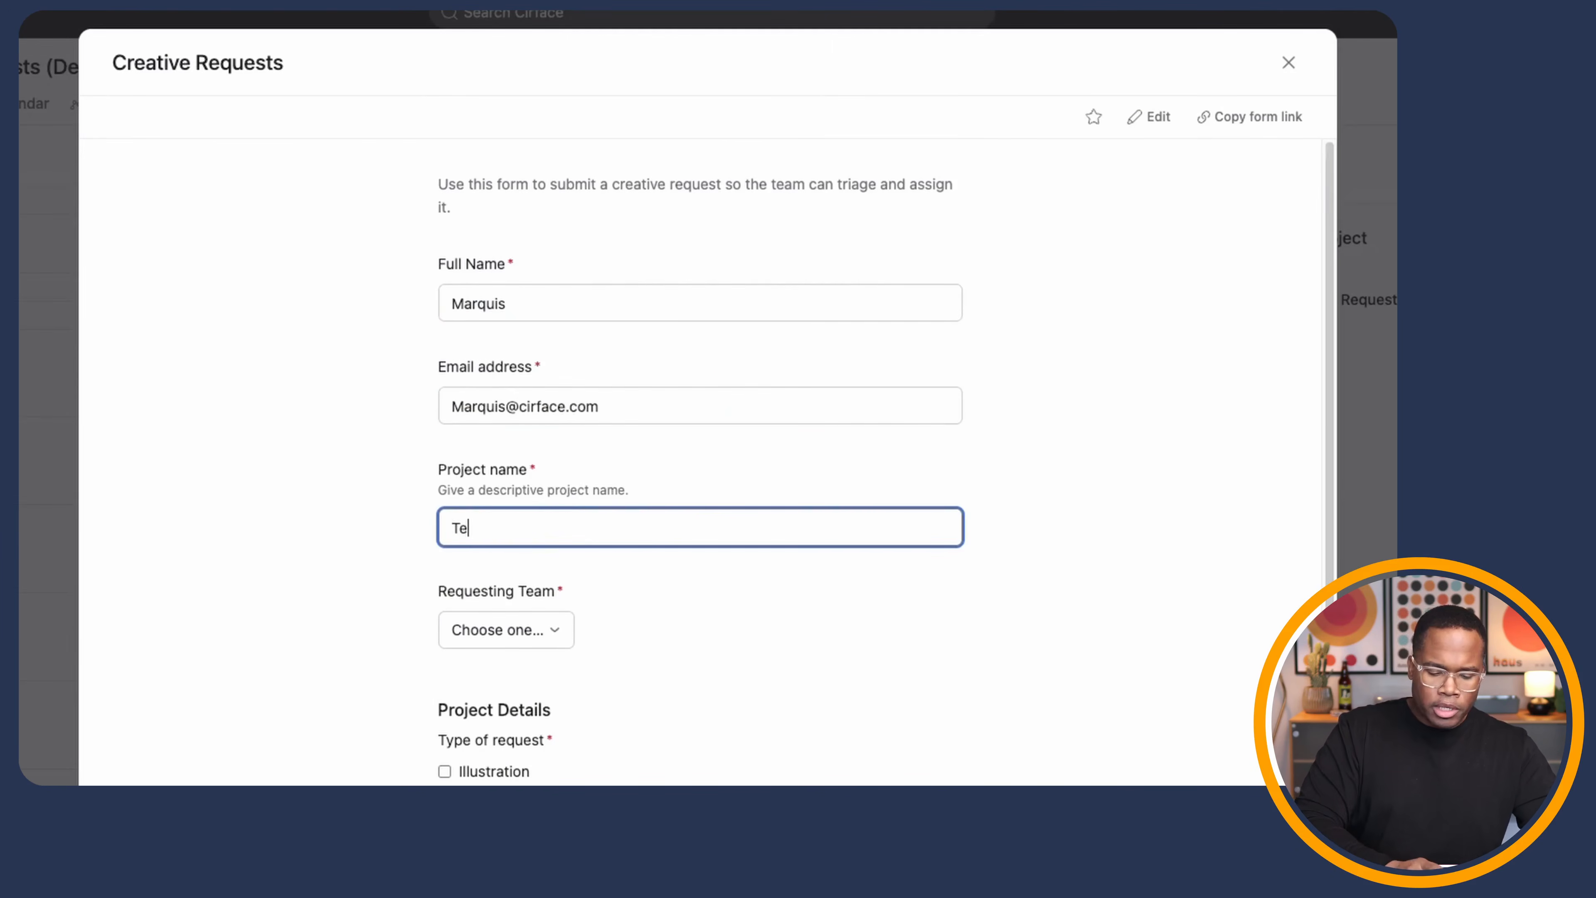
click(527, 644)
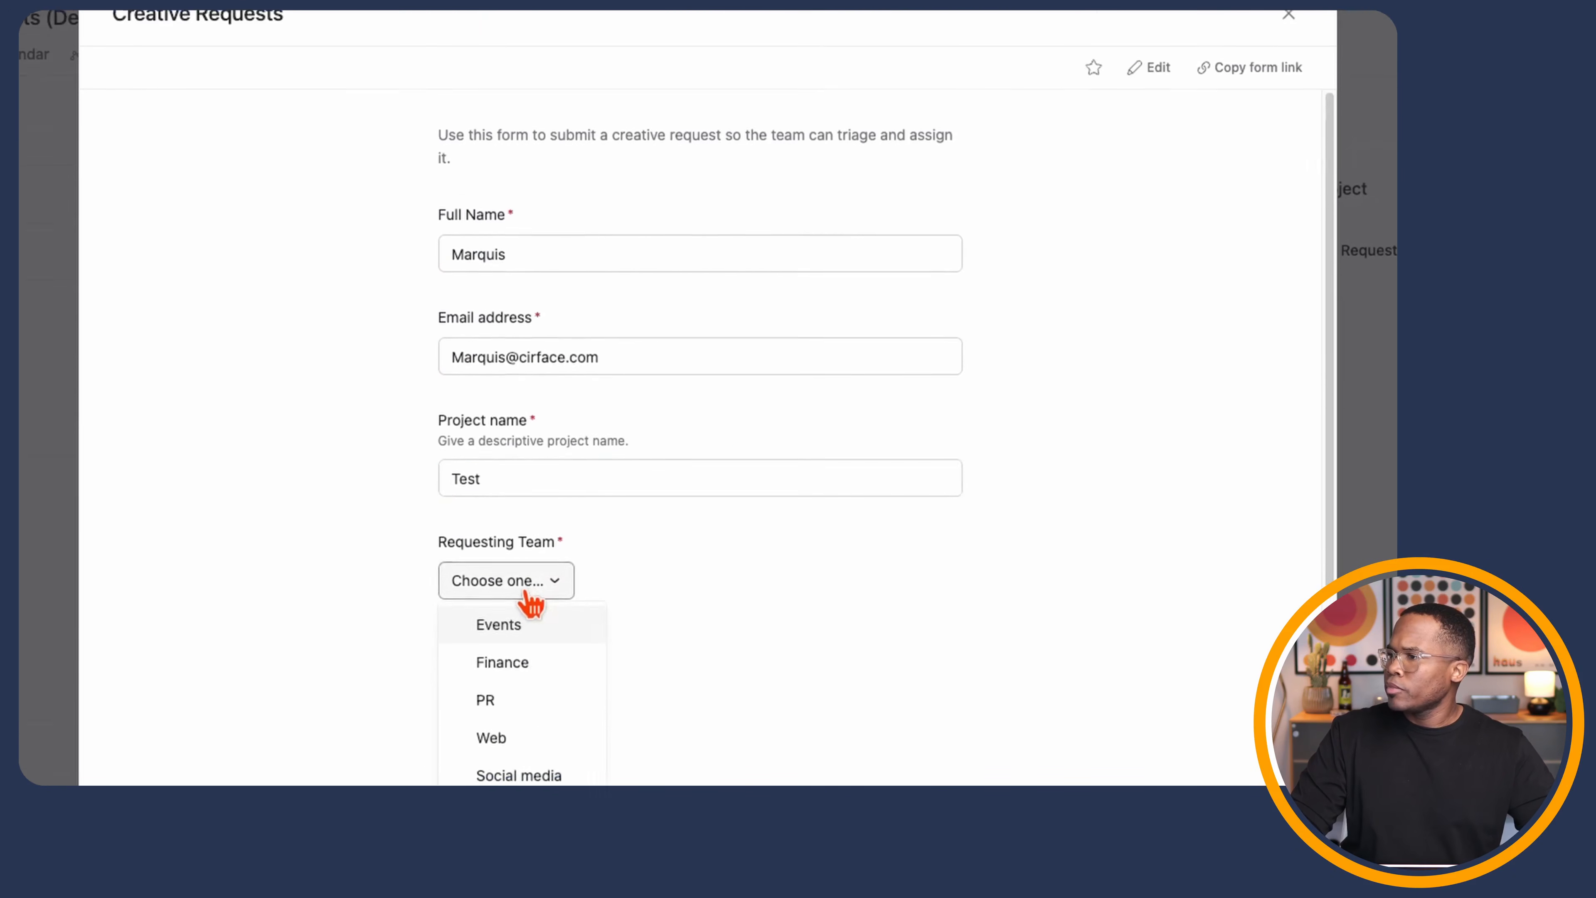
scroll(534, 578, down, 5)
click(560, 415)
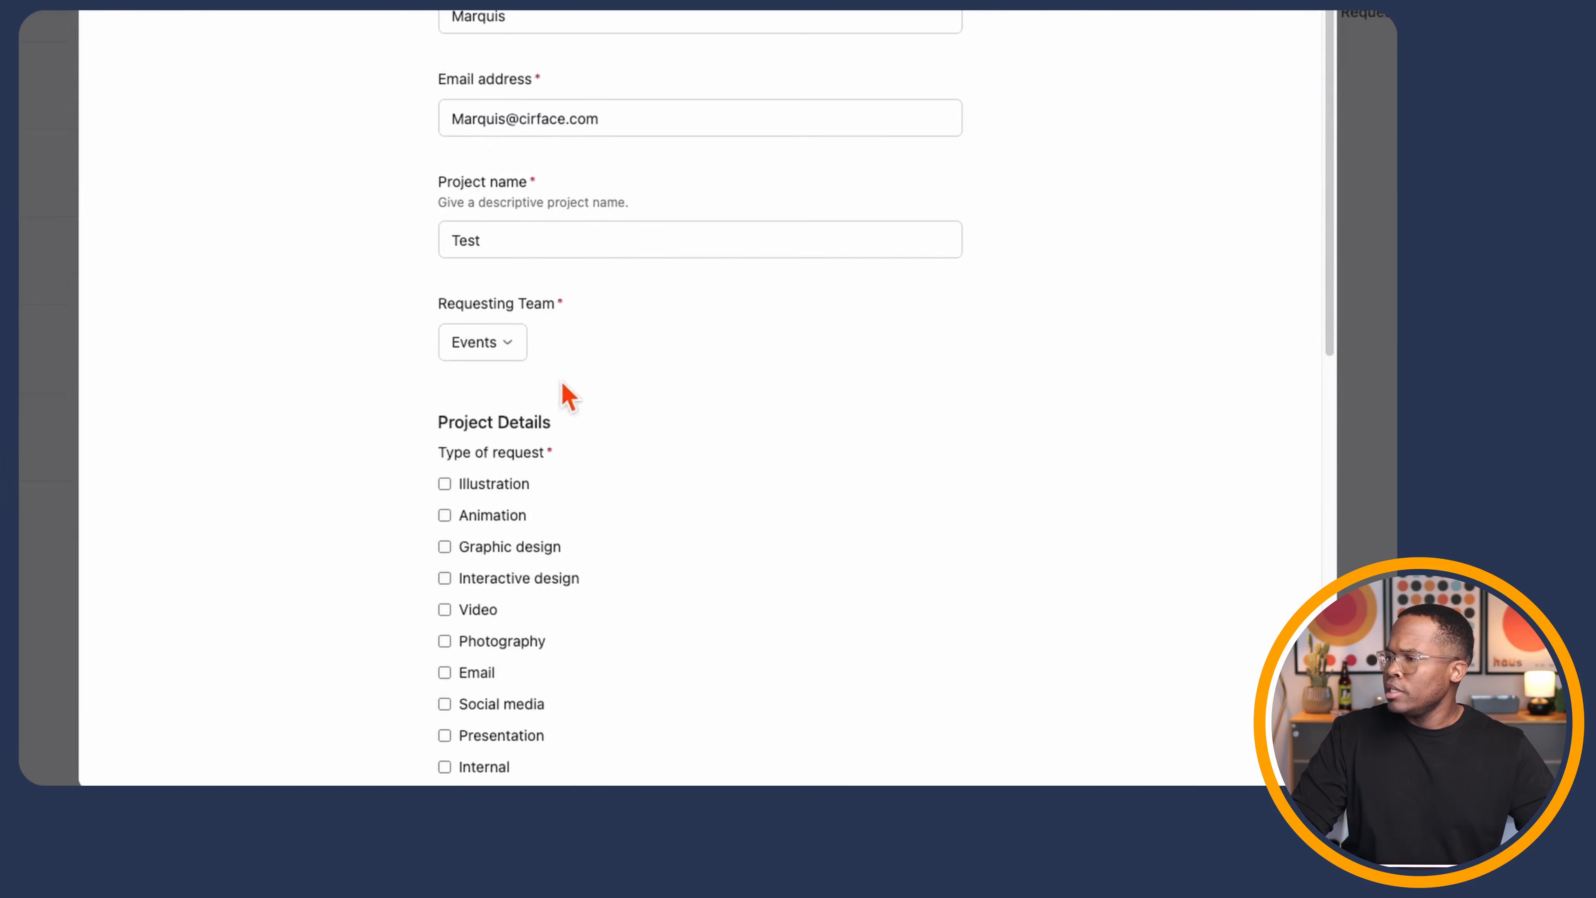
- Request Illustration with Medium priority, due January 30, details 'Test dat', and submit the form
click(500, 486)
scroll(280, 521, down, 3)
scroll(288, 531, down, 2)
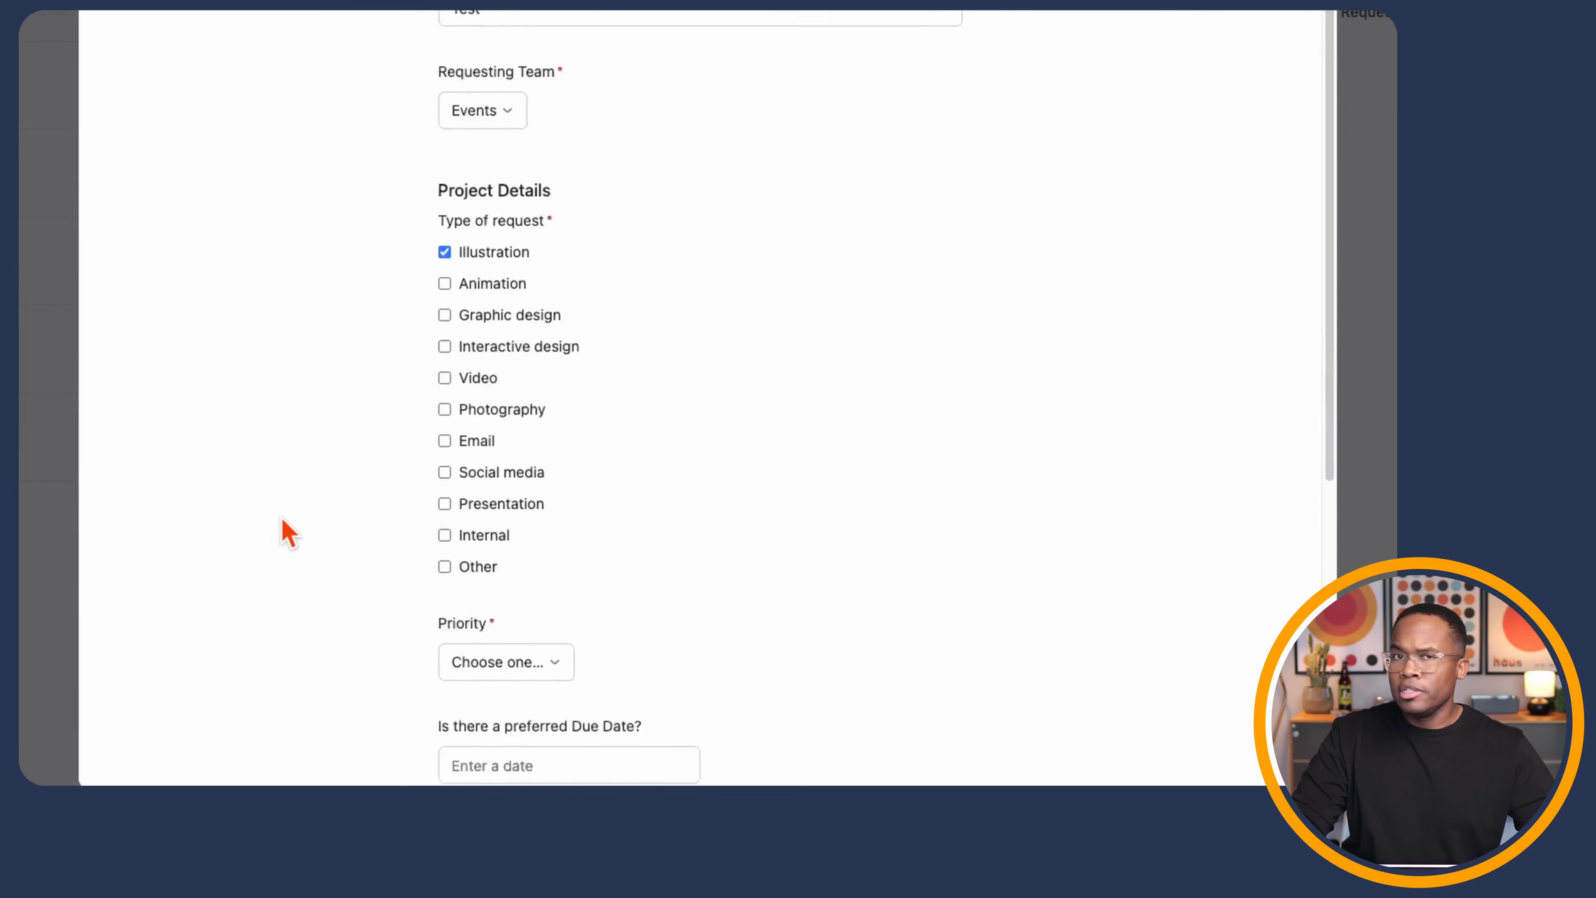
scroll(384, 403, down, 5)
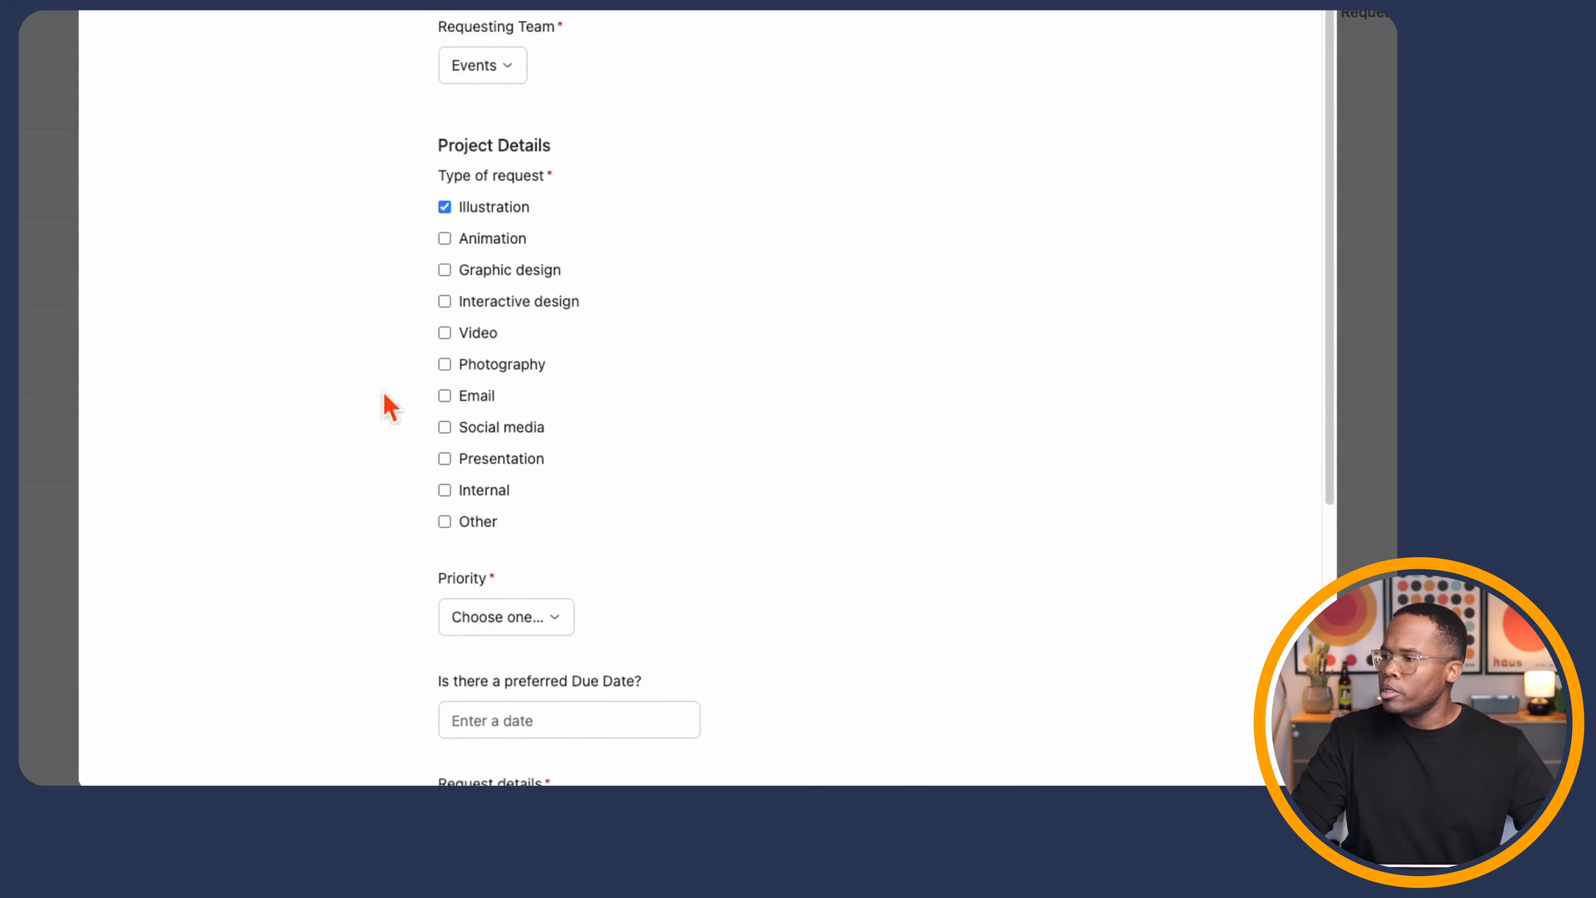
click(556, 363)
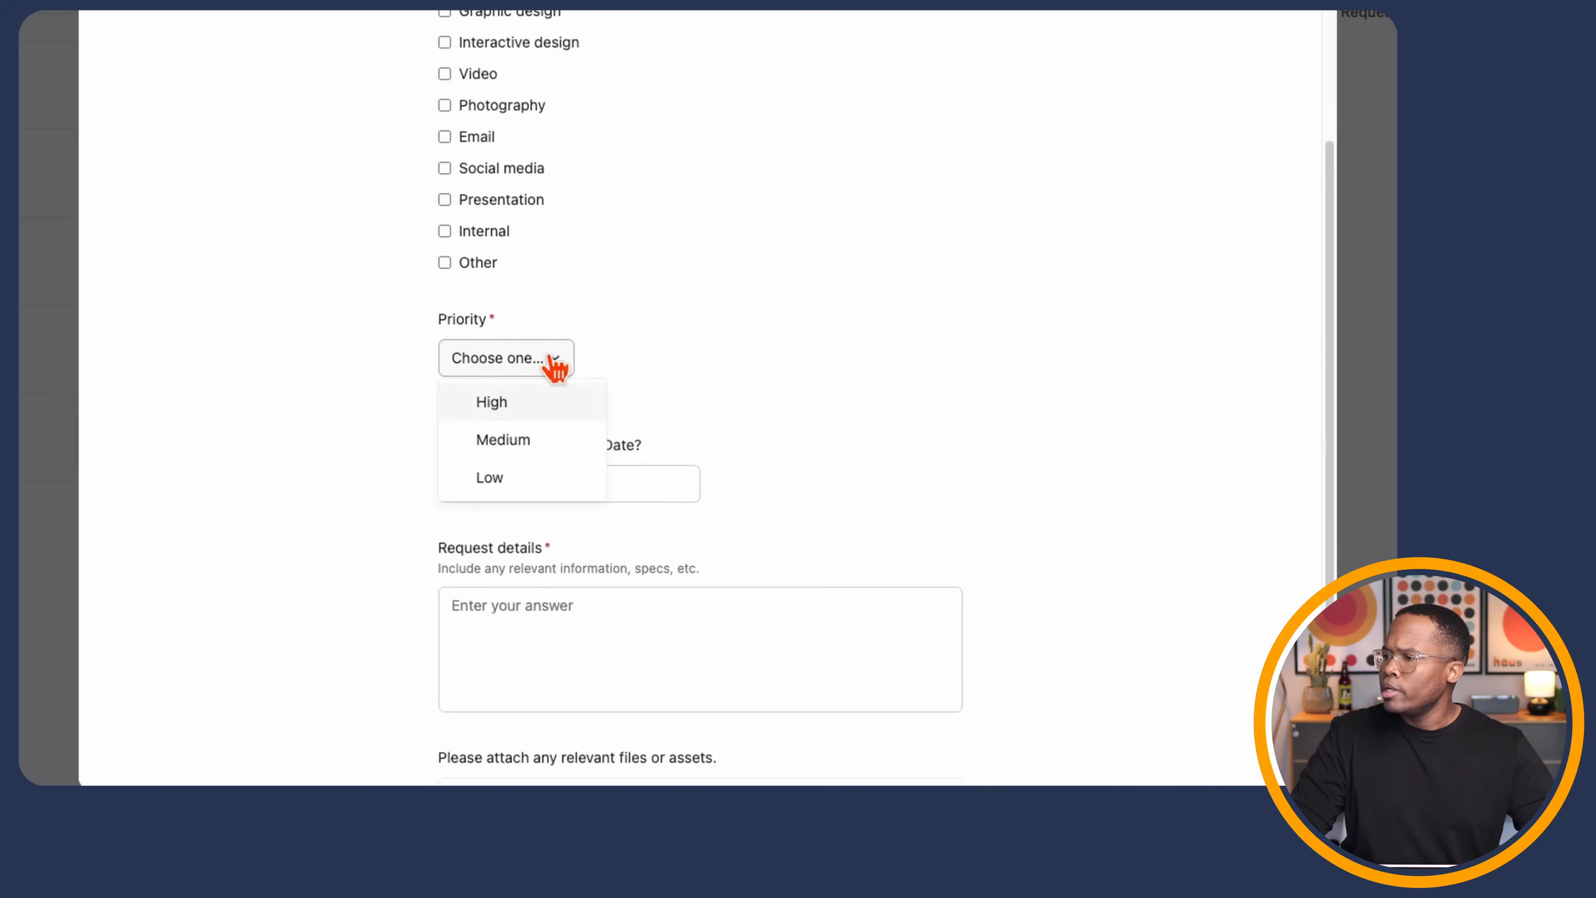
click(541, 445)
scroll(756, 347, down, 4)
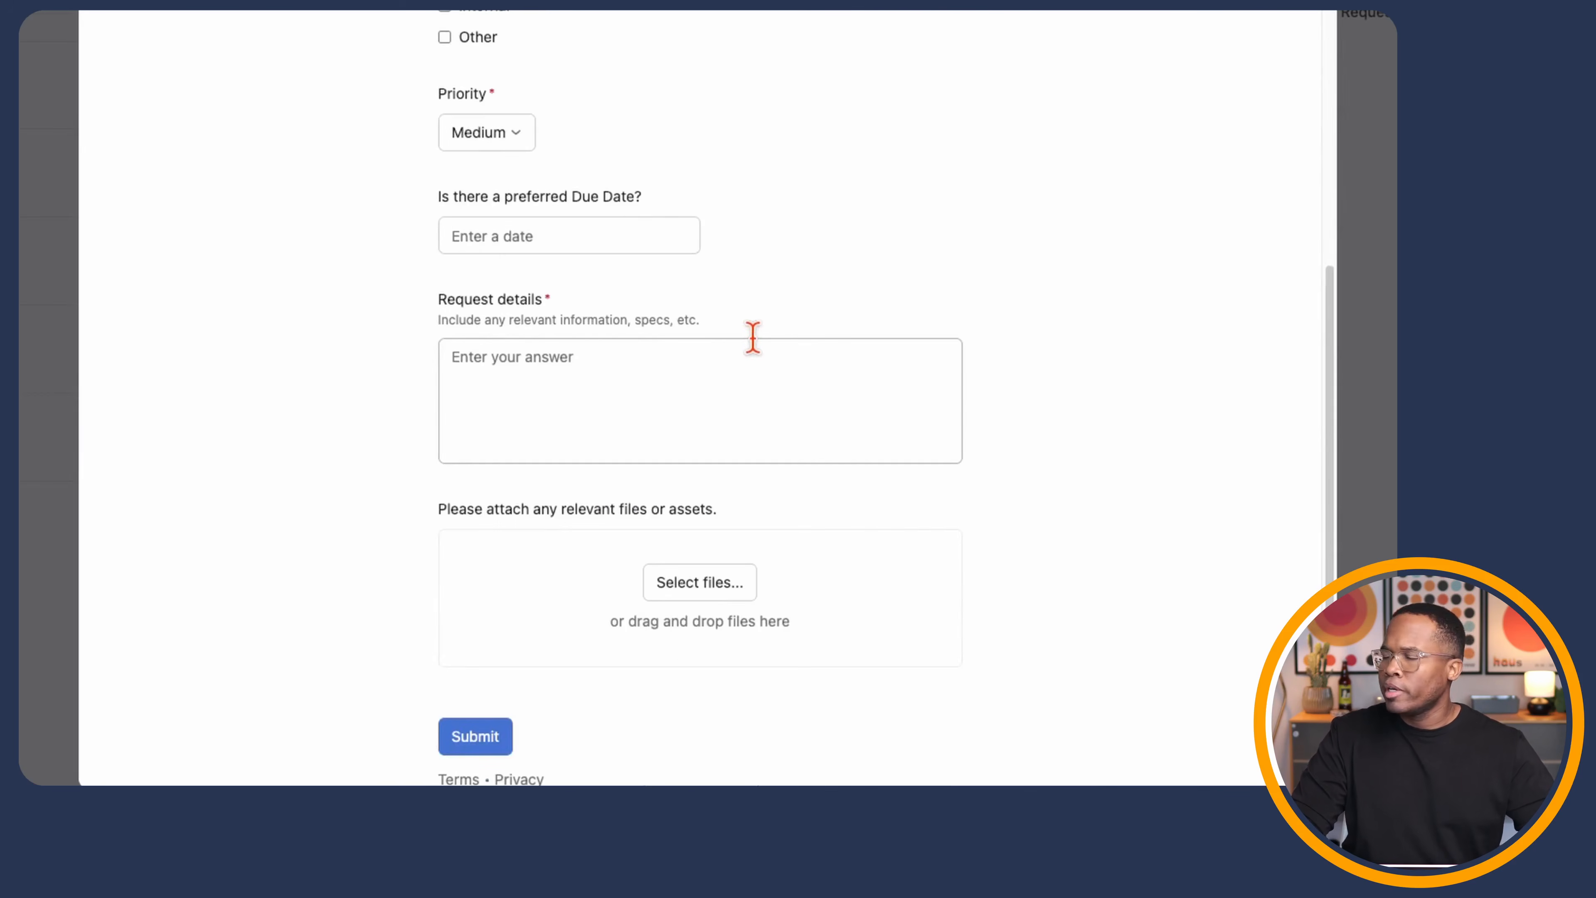
click(615, 239)
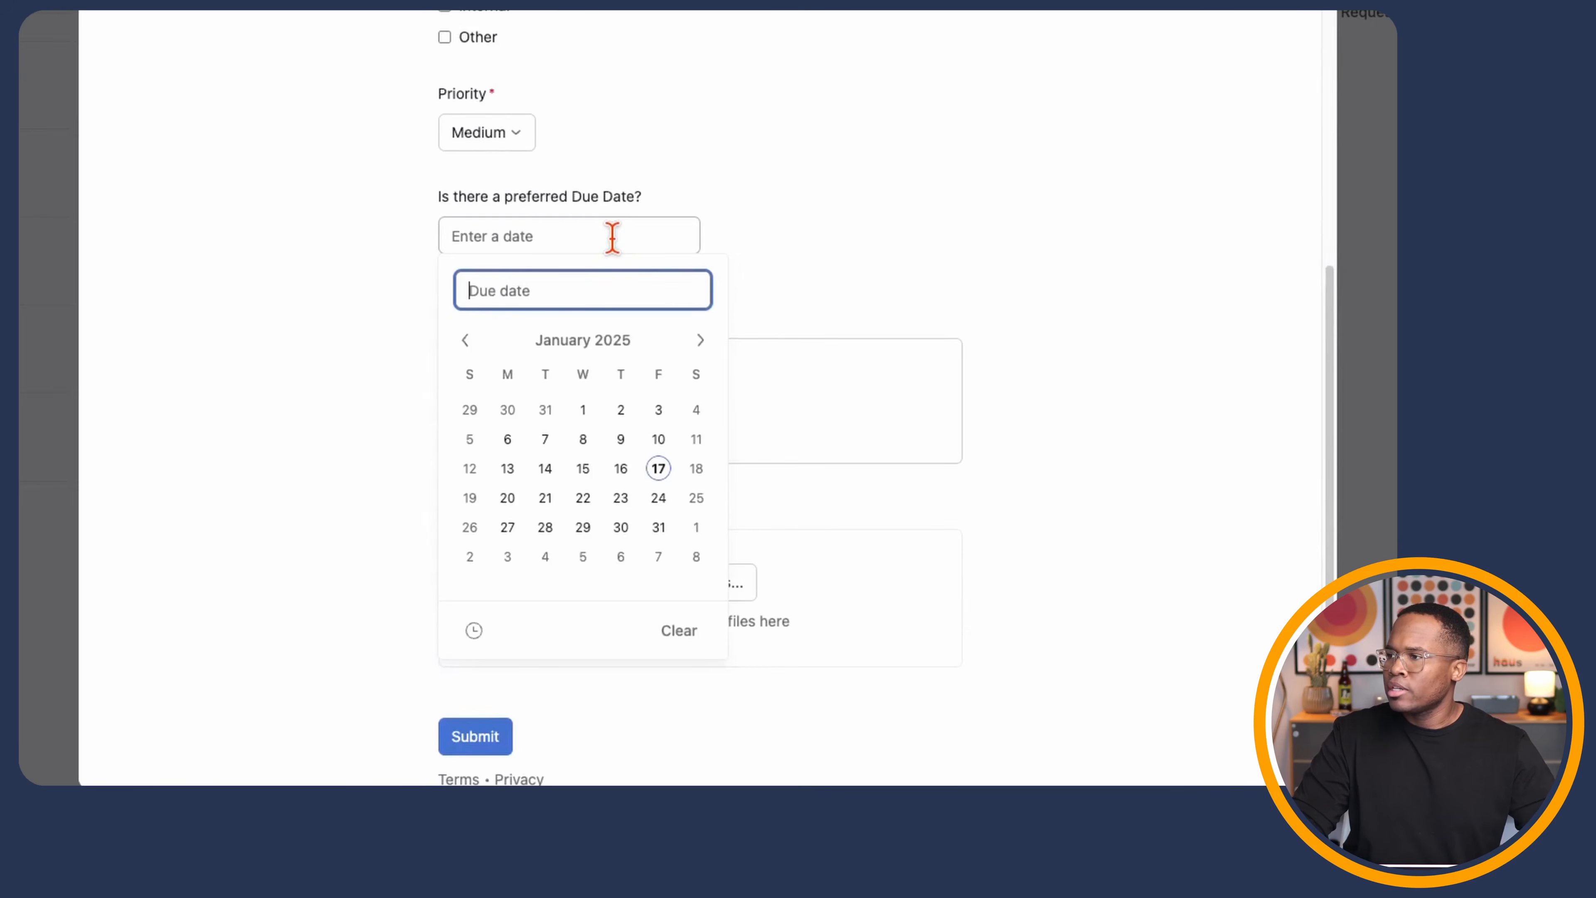
click(622, 527)
click(873, 221)
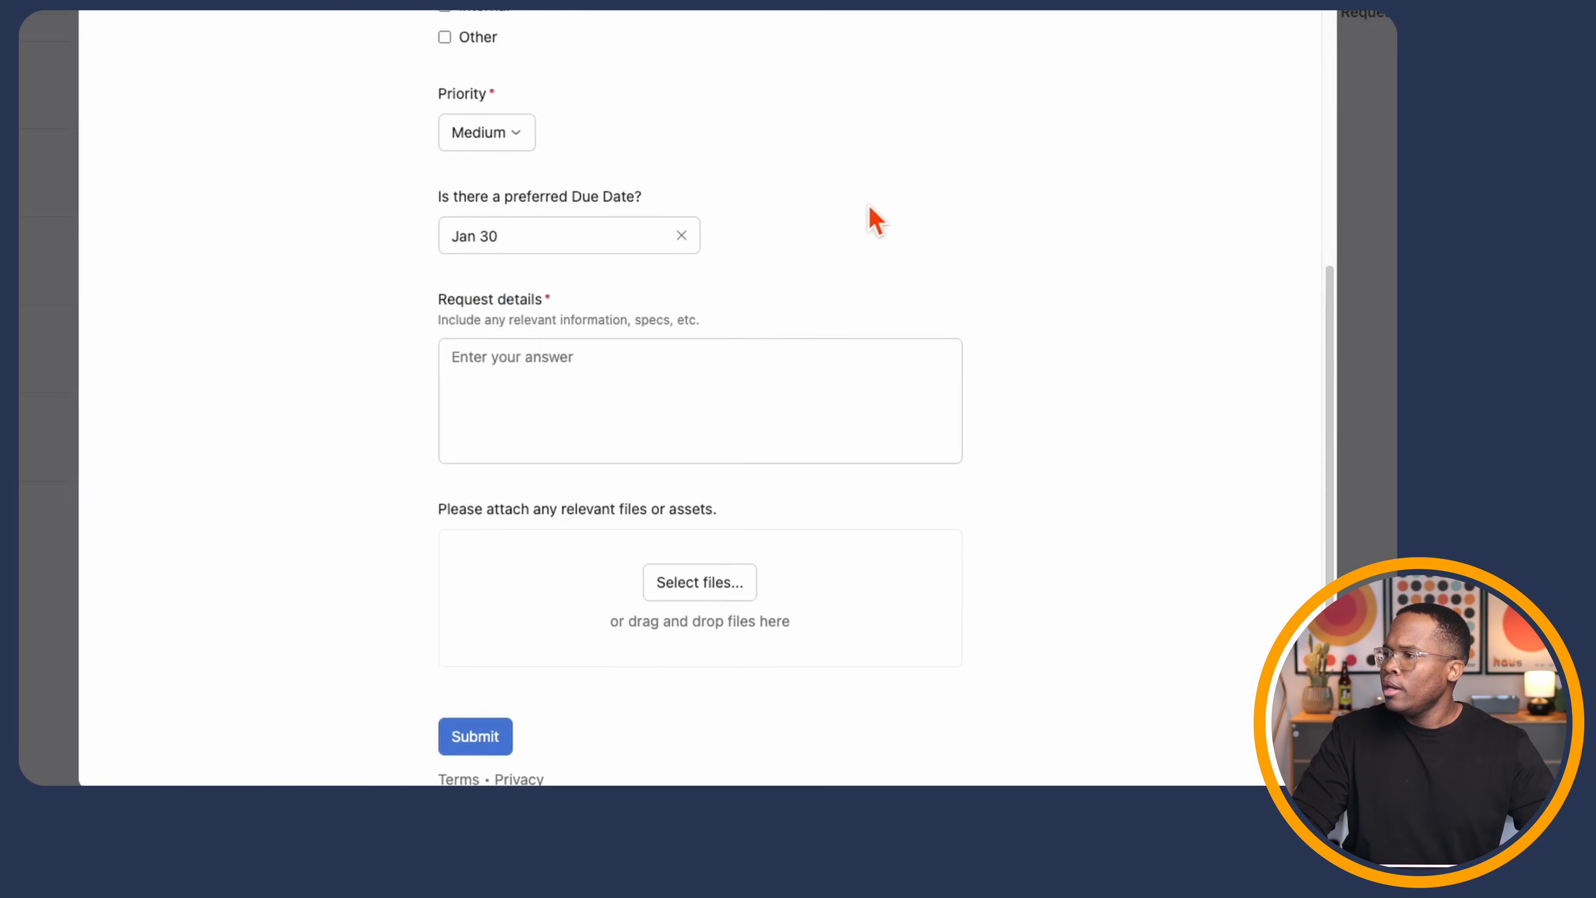
click(607, 385)
text(Test data)
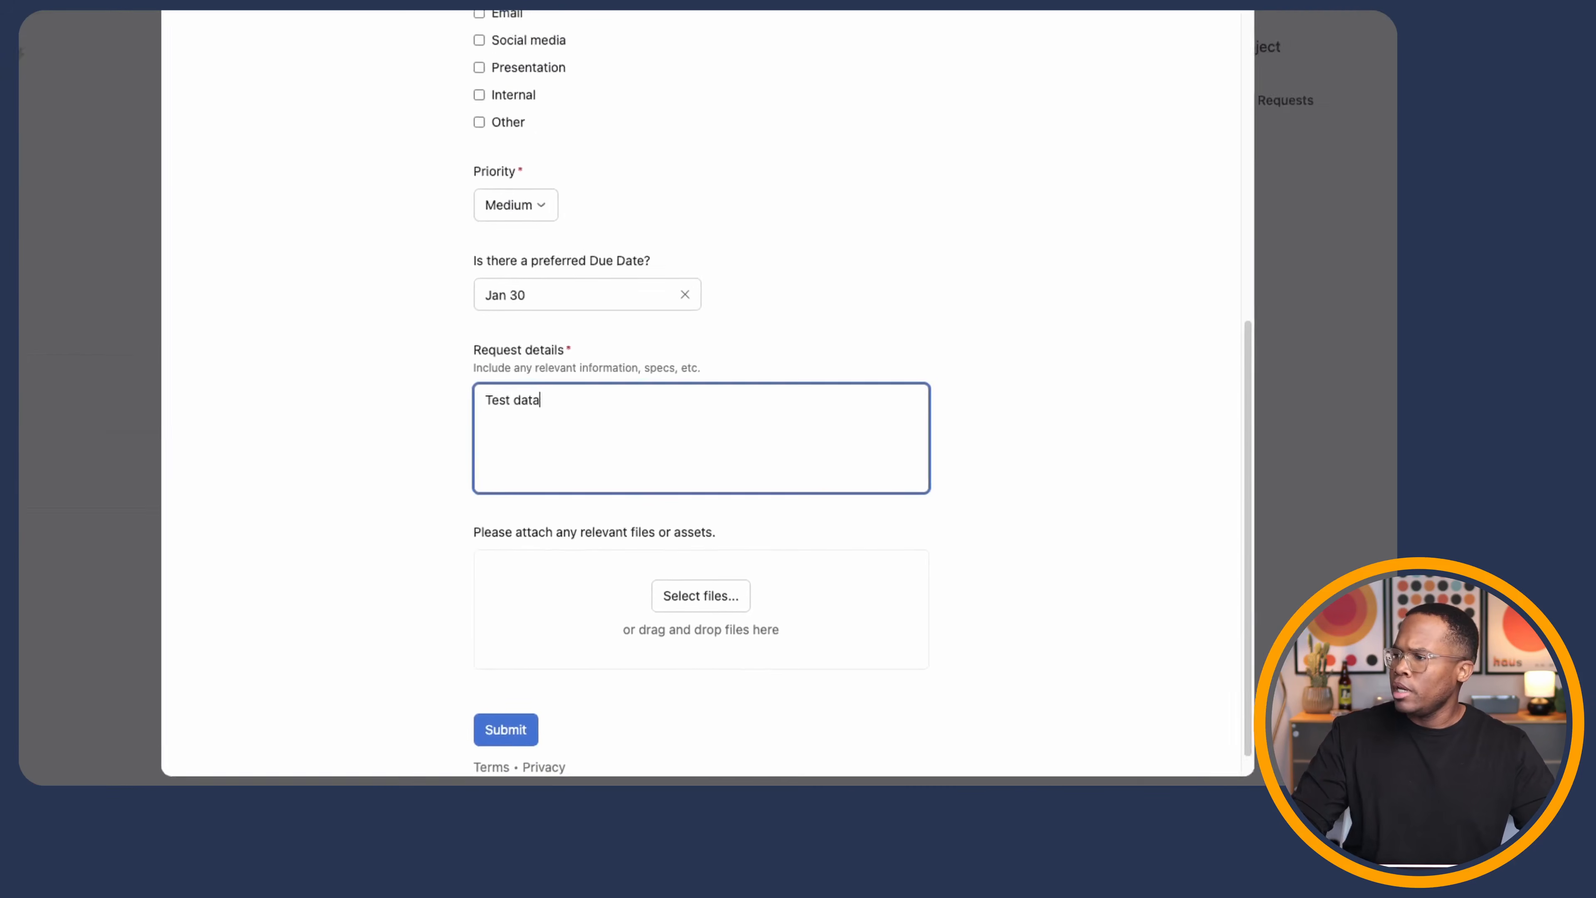
click(504, 732)
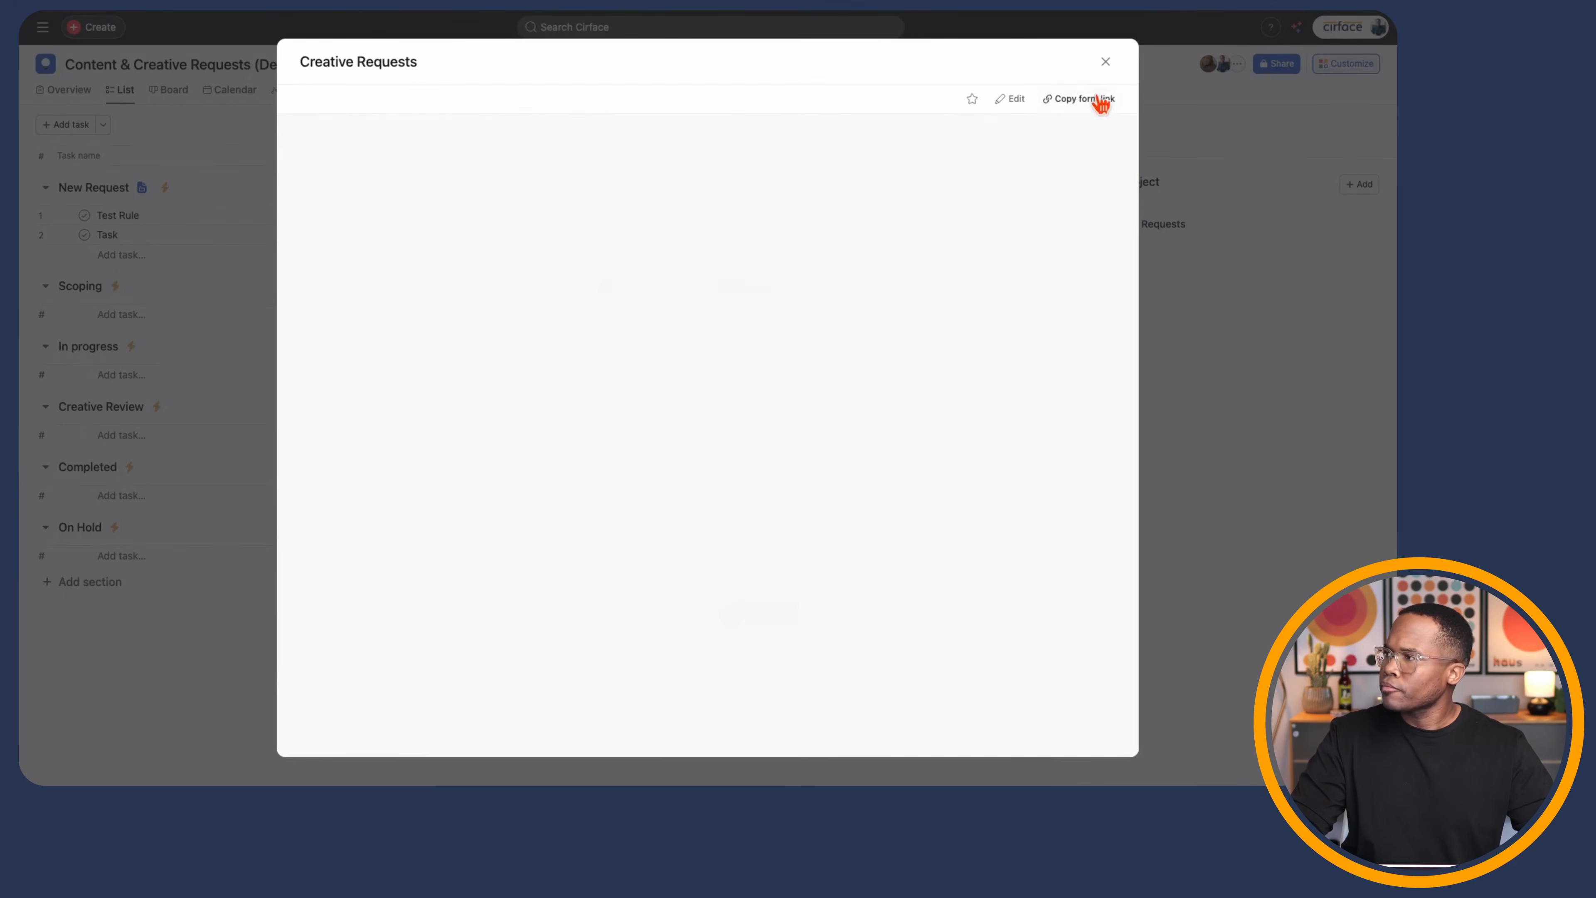
- Close the form and expand the new Test task to reveal its approval subtask
click(1106, 62)
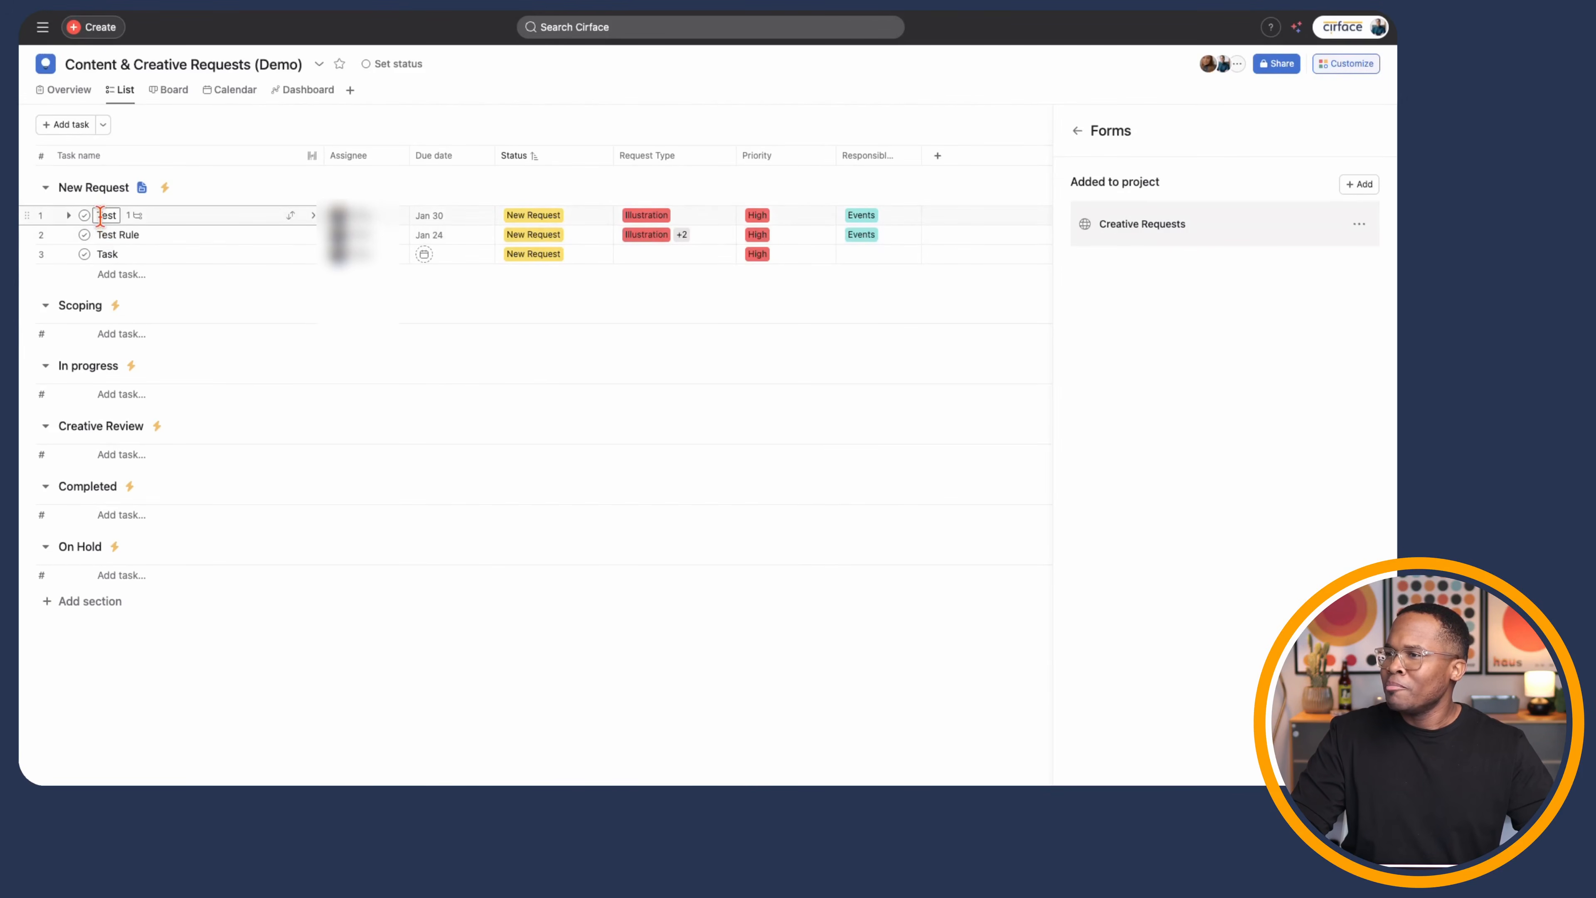
mouse_move(359, 221)
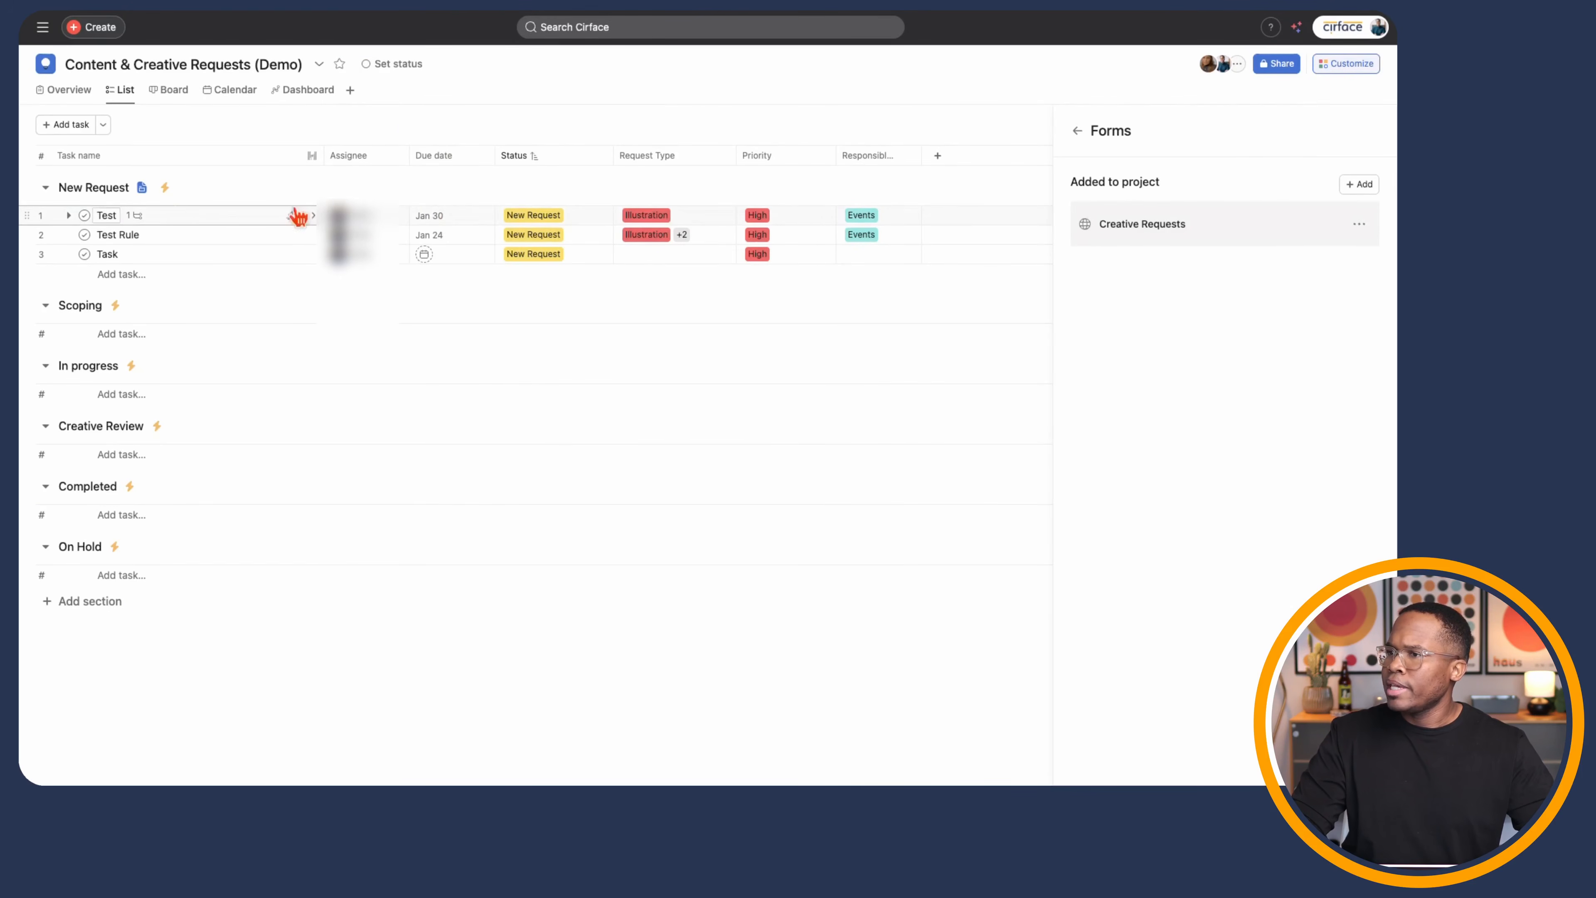
click(69, 215)
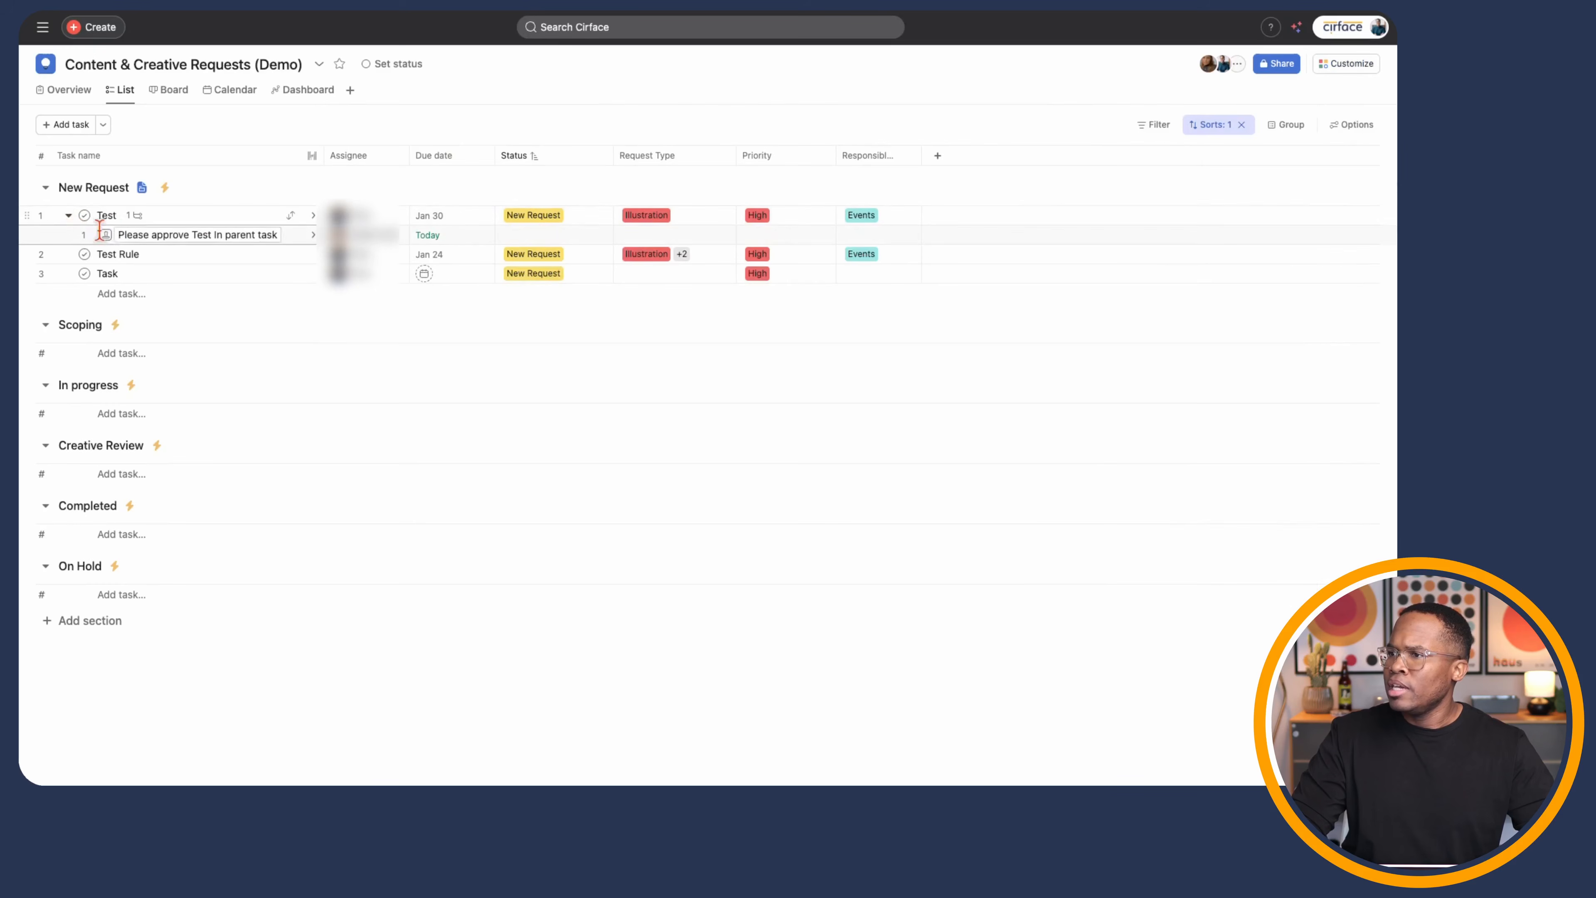
click(202, 236)
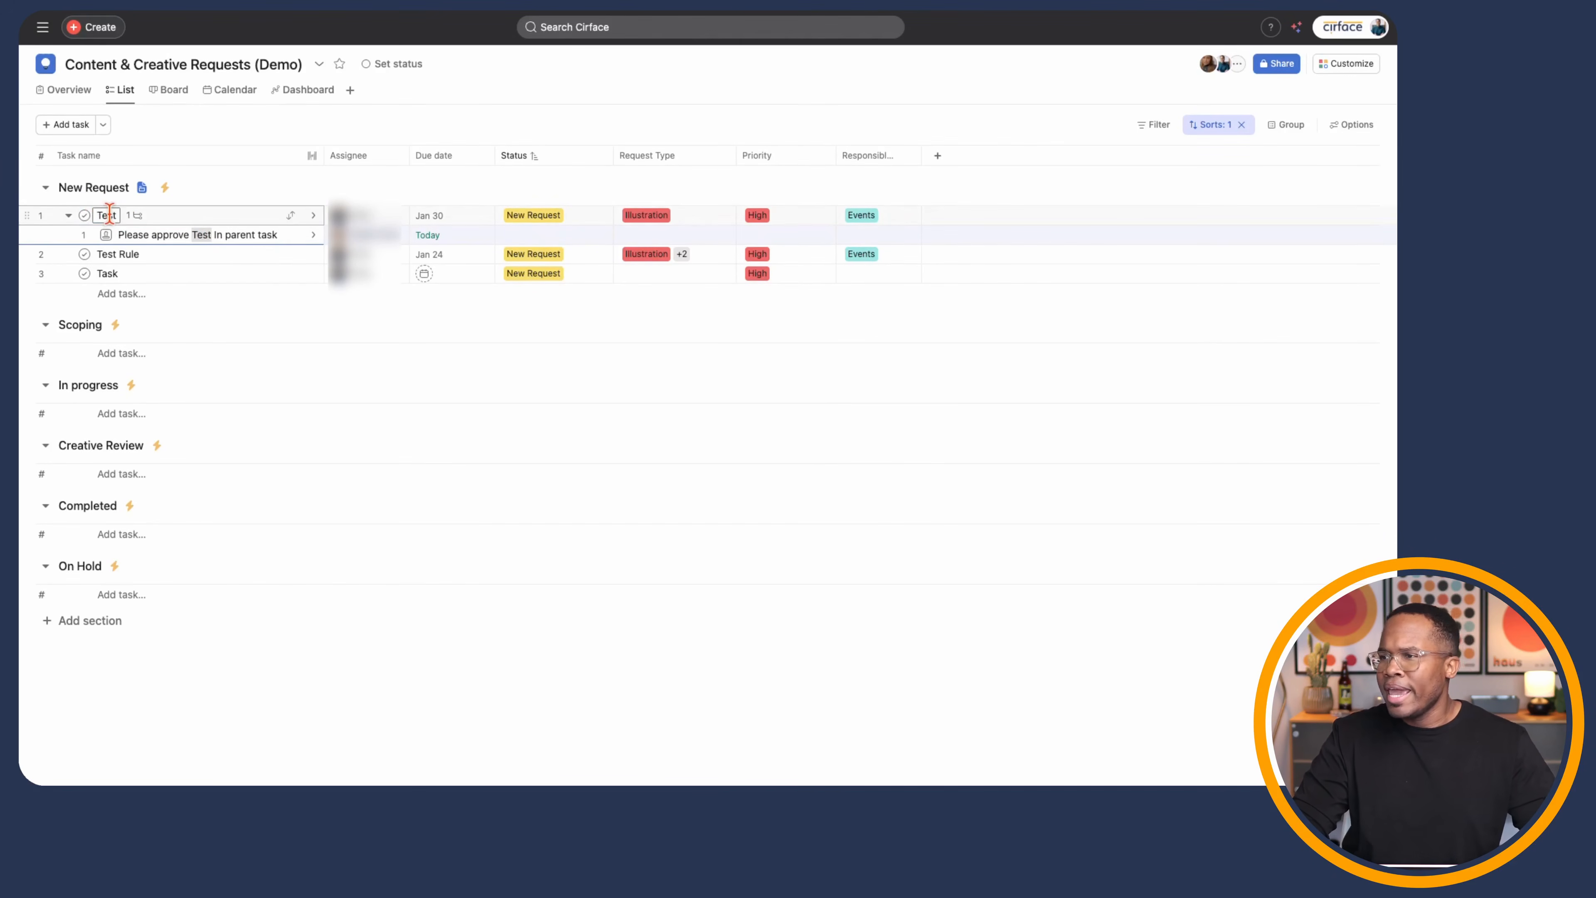
mouse_move(358, 246)
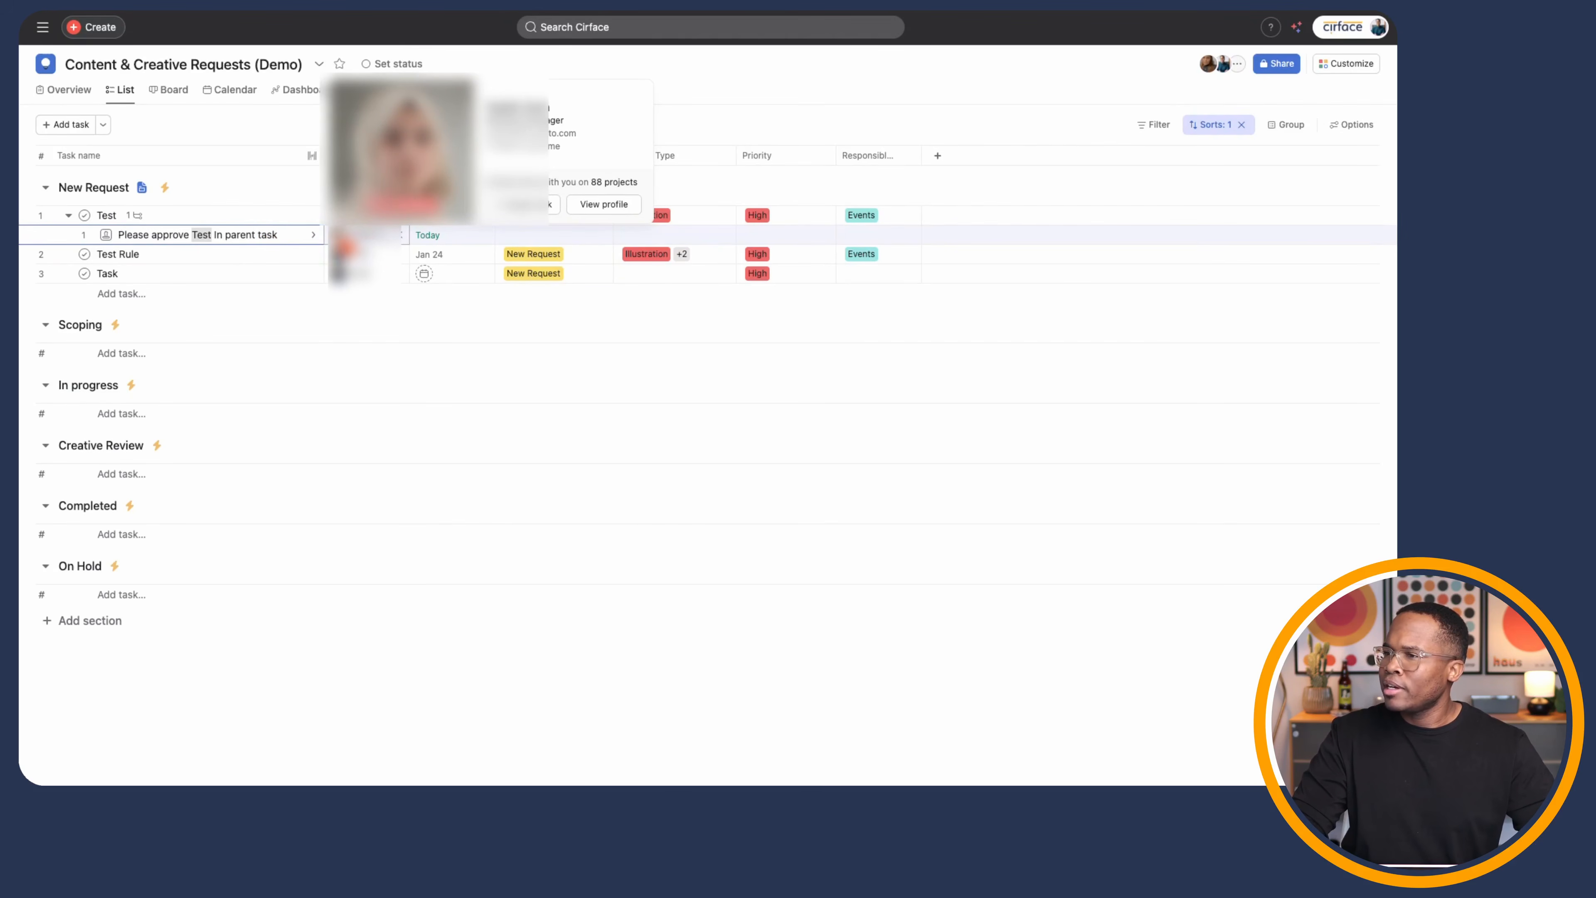
click(314, 237)
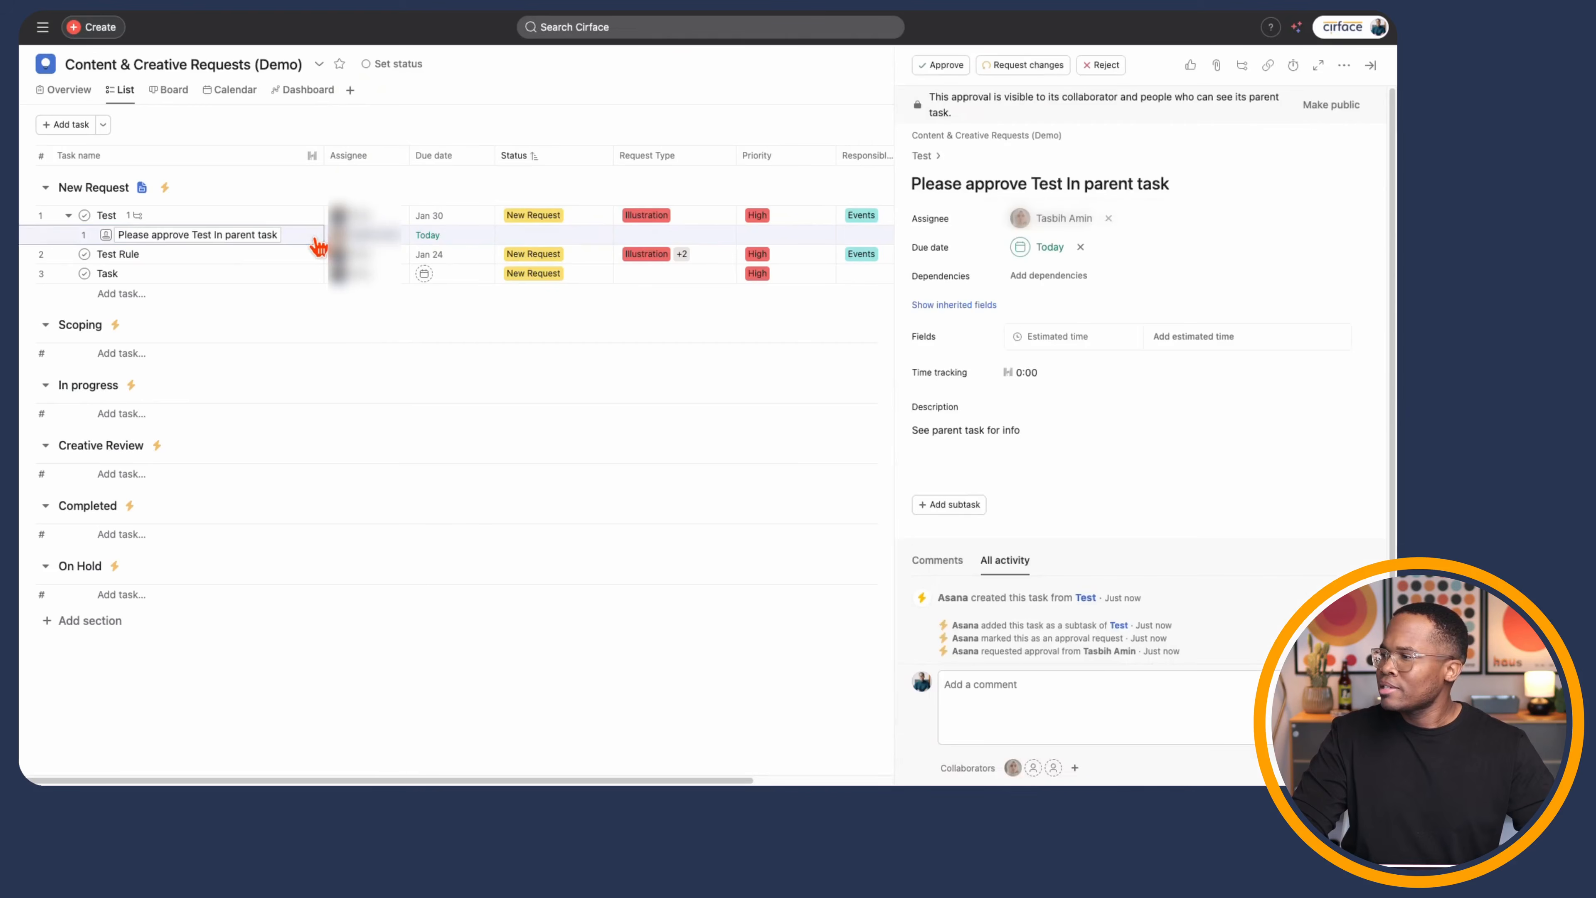
click(1055, 433)
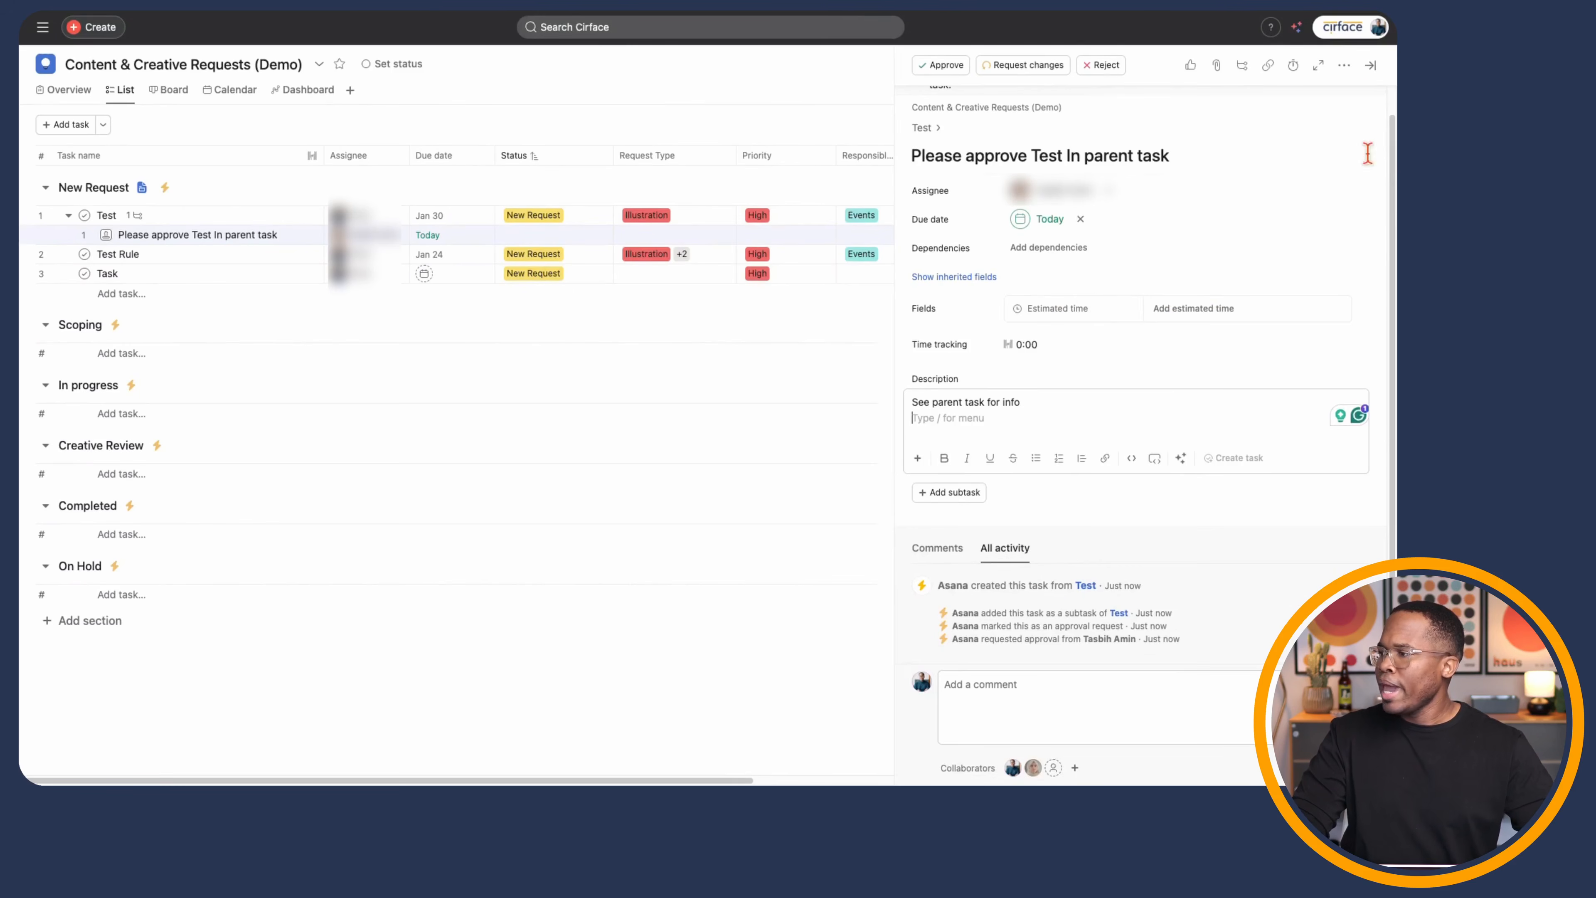
click(1372, 66)
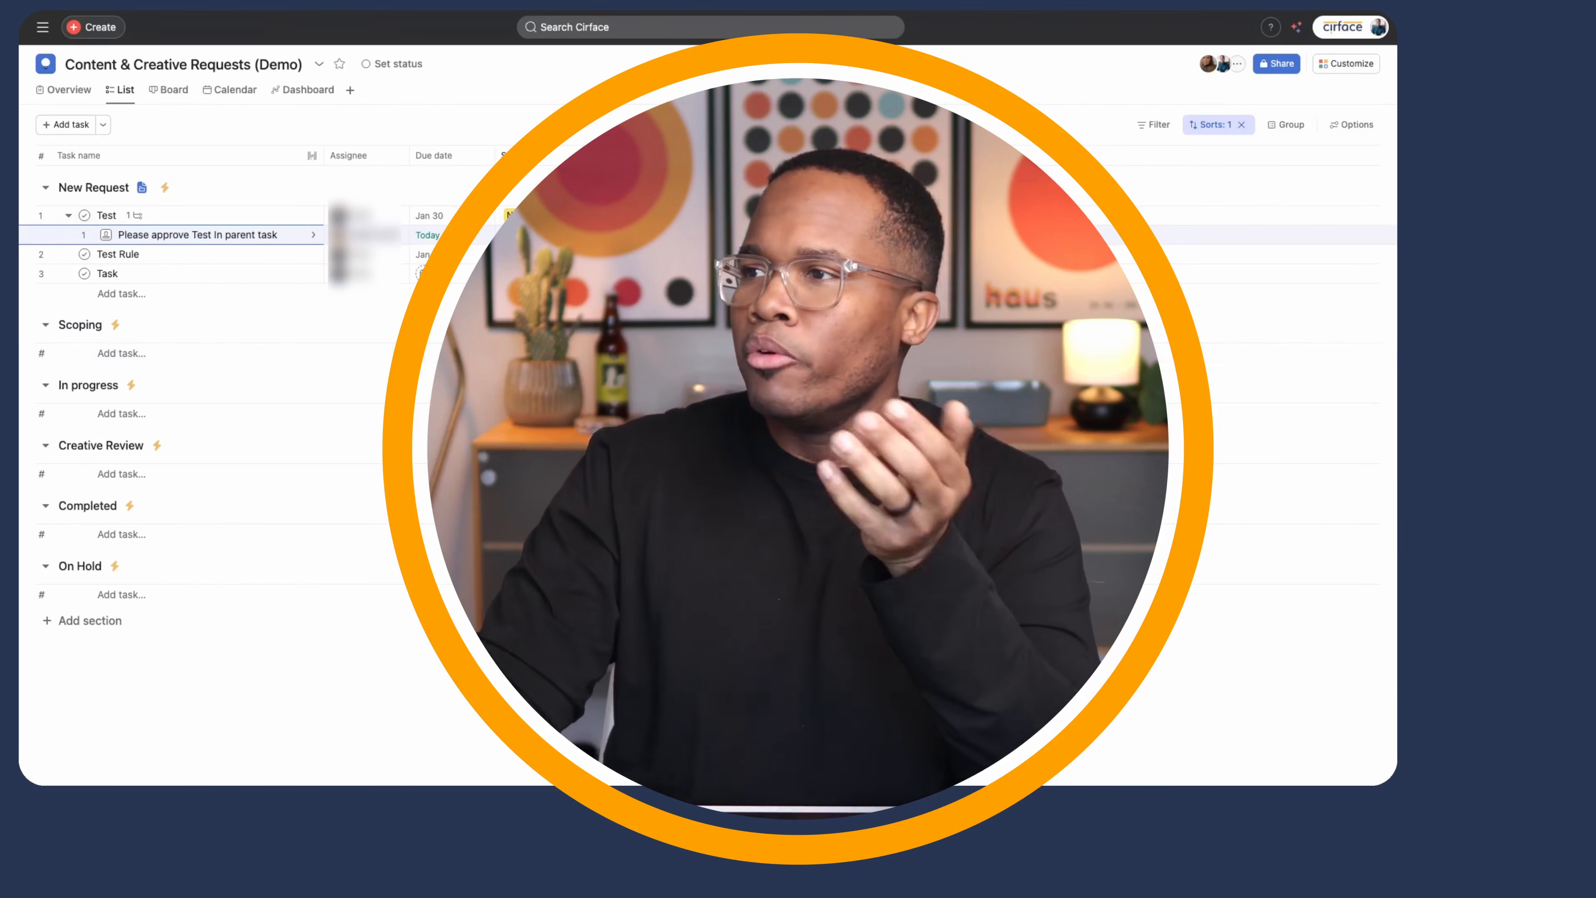
- Add a Workflow view to the project and check its available intake source types
click(1352, 64)
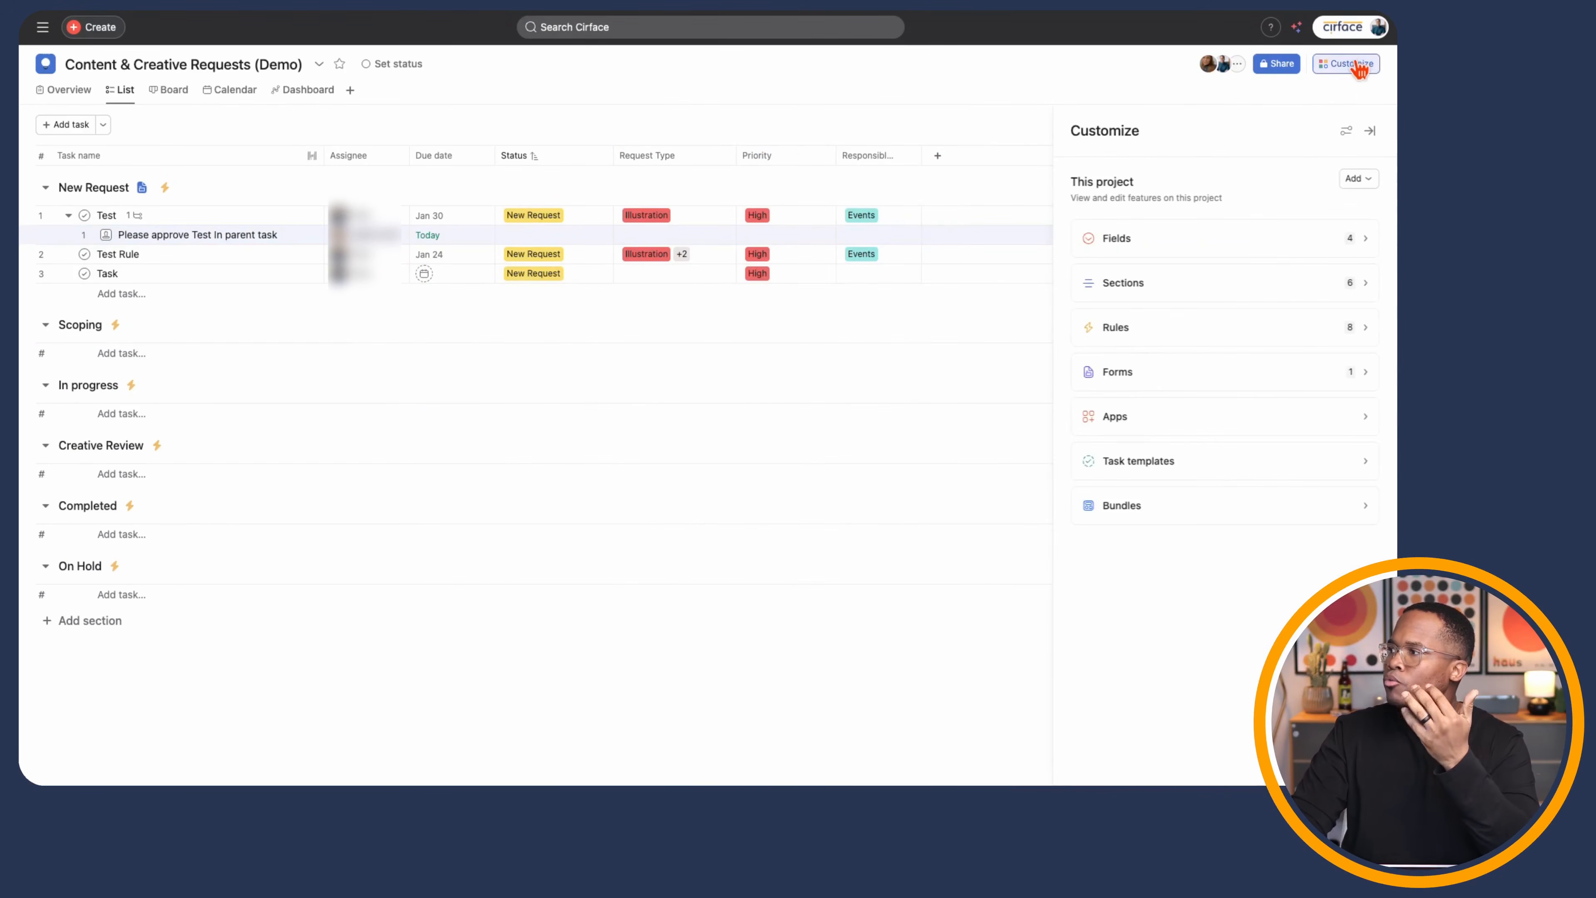
click(350, 90)
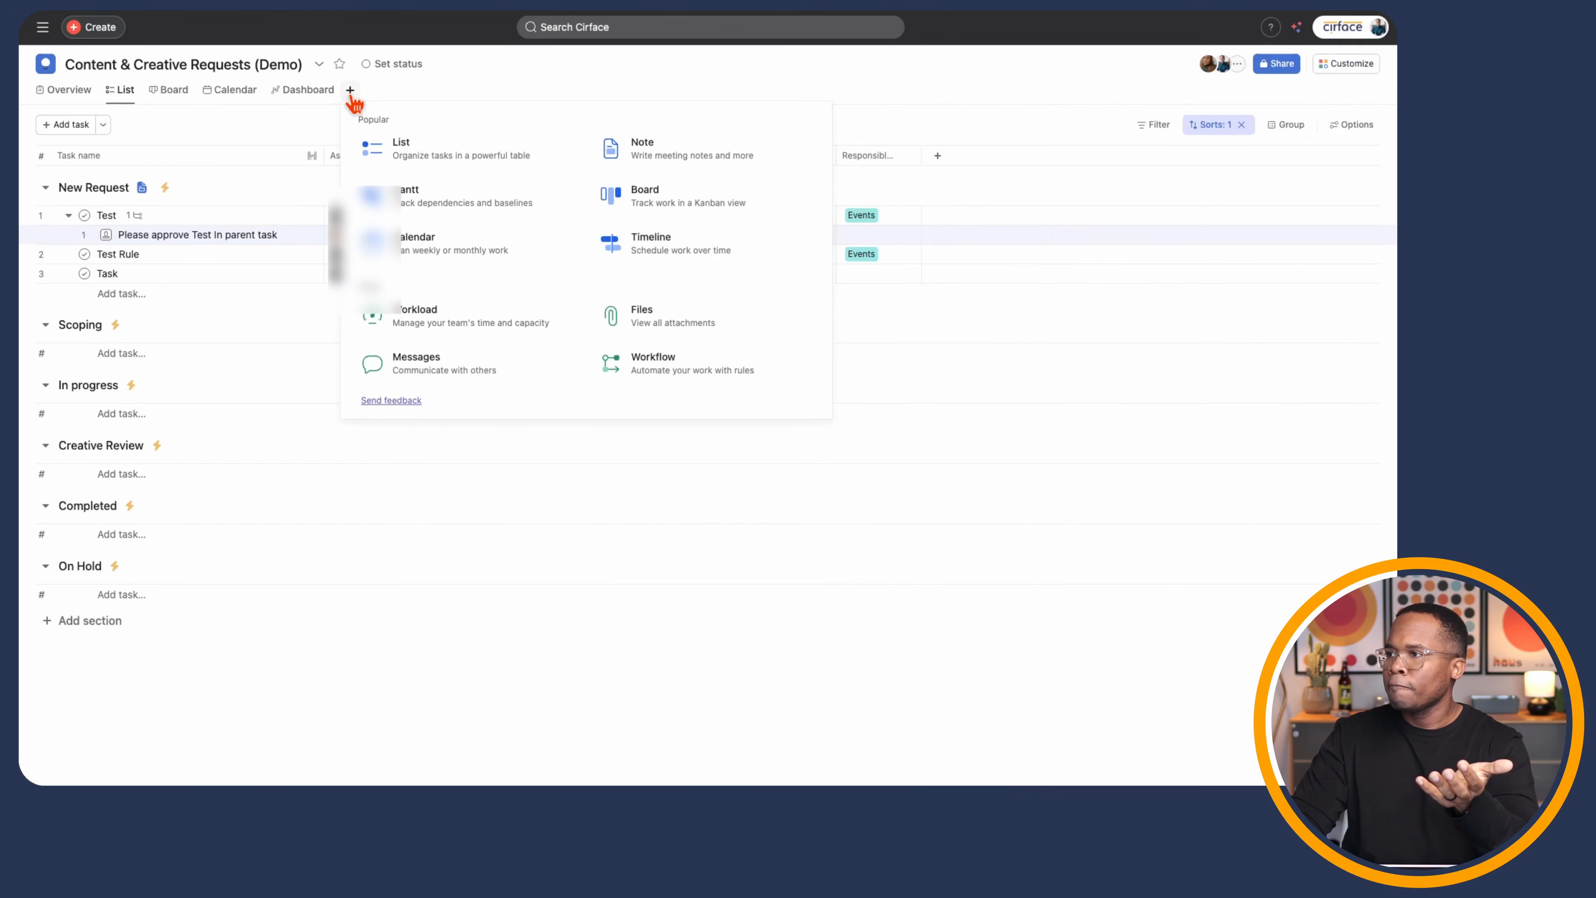
click(646, 377)
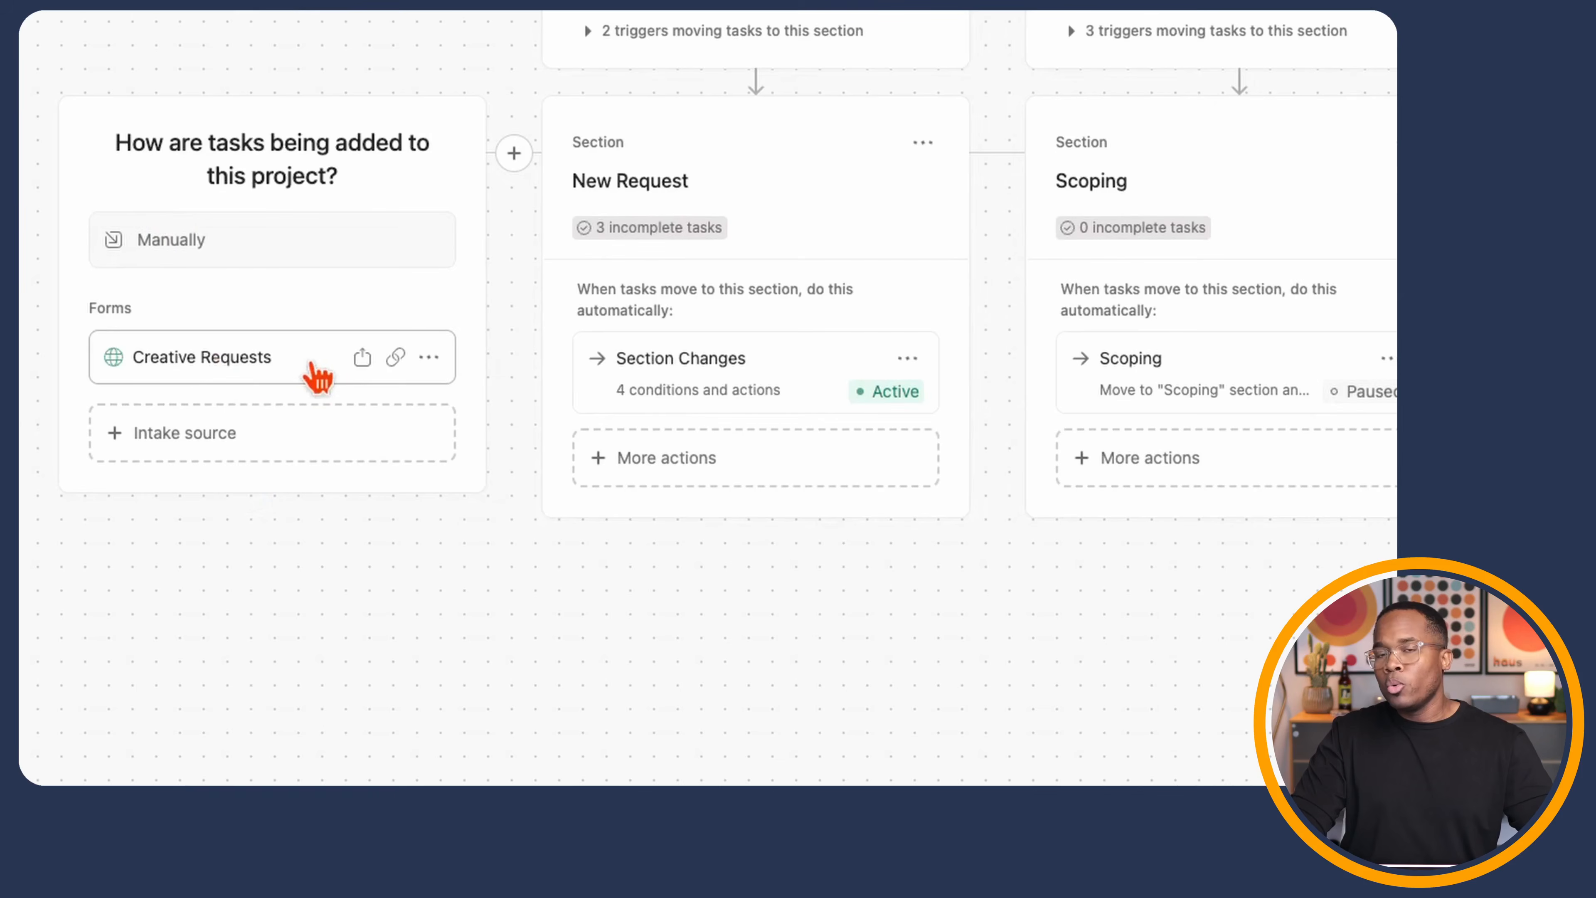
click(211, 441)
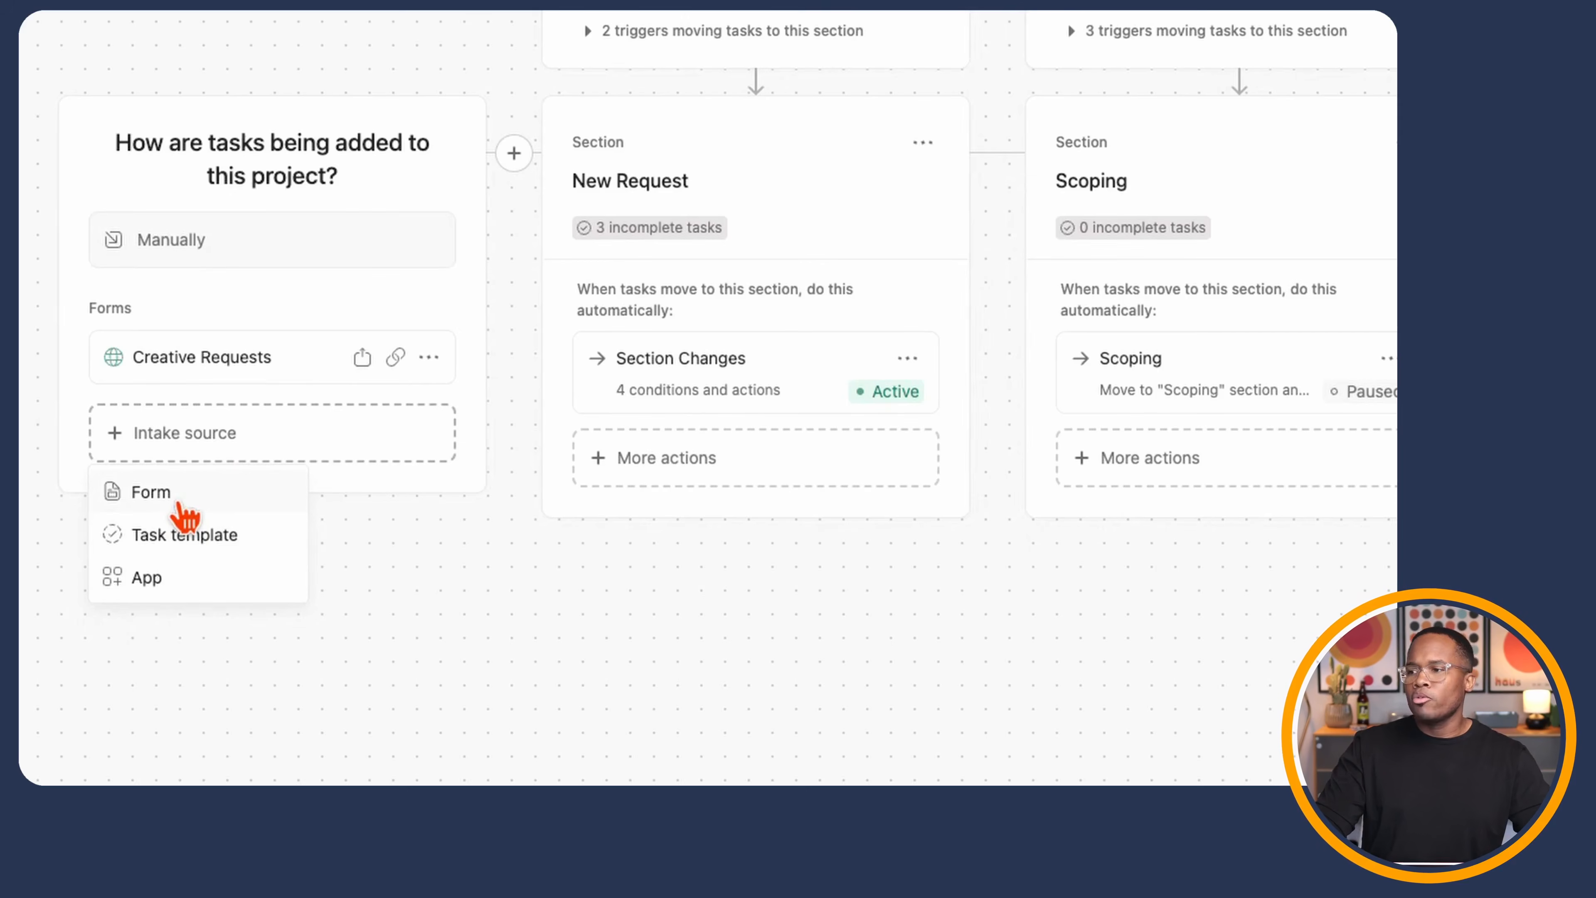
click(249, 300)
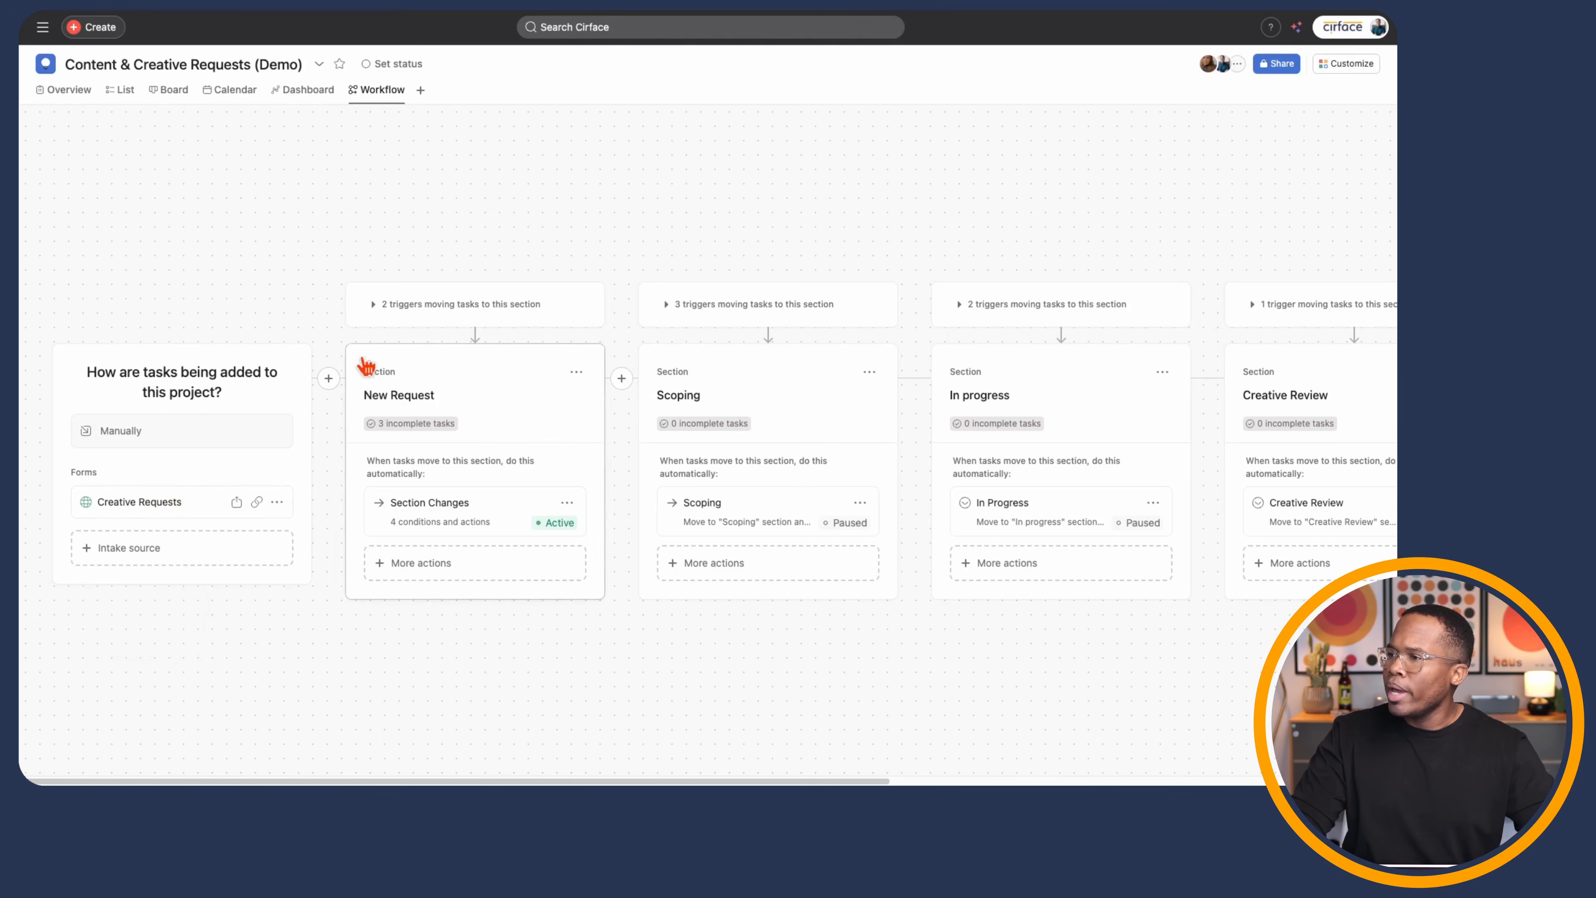
- Expand the 2 triggers into New Request and browse the Section Changes rule and addable triggers
click(374, 308)
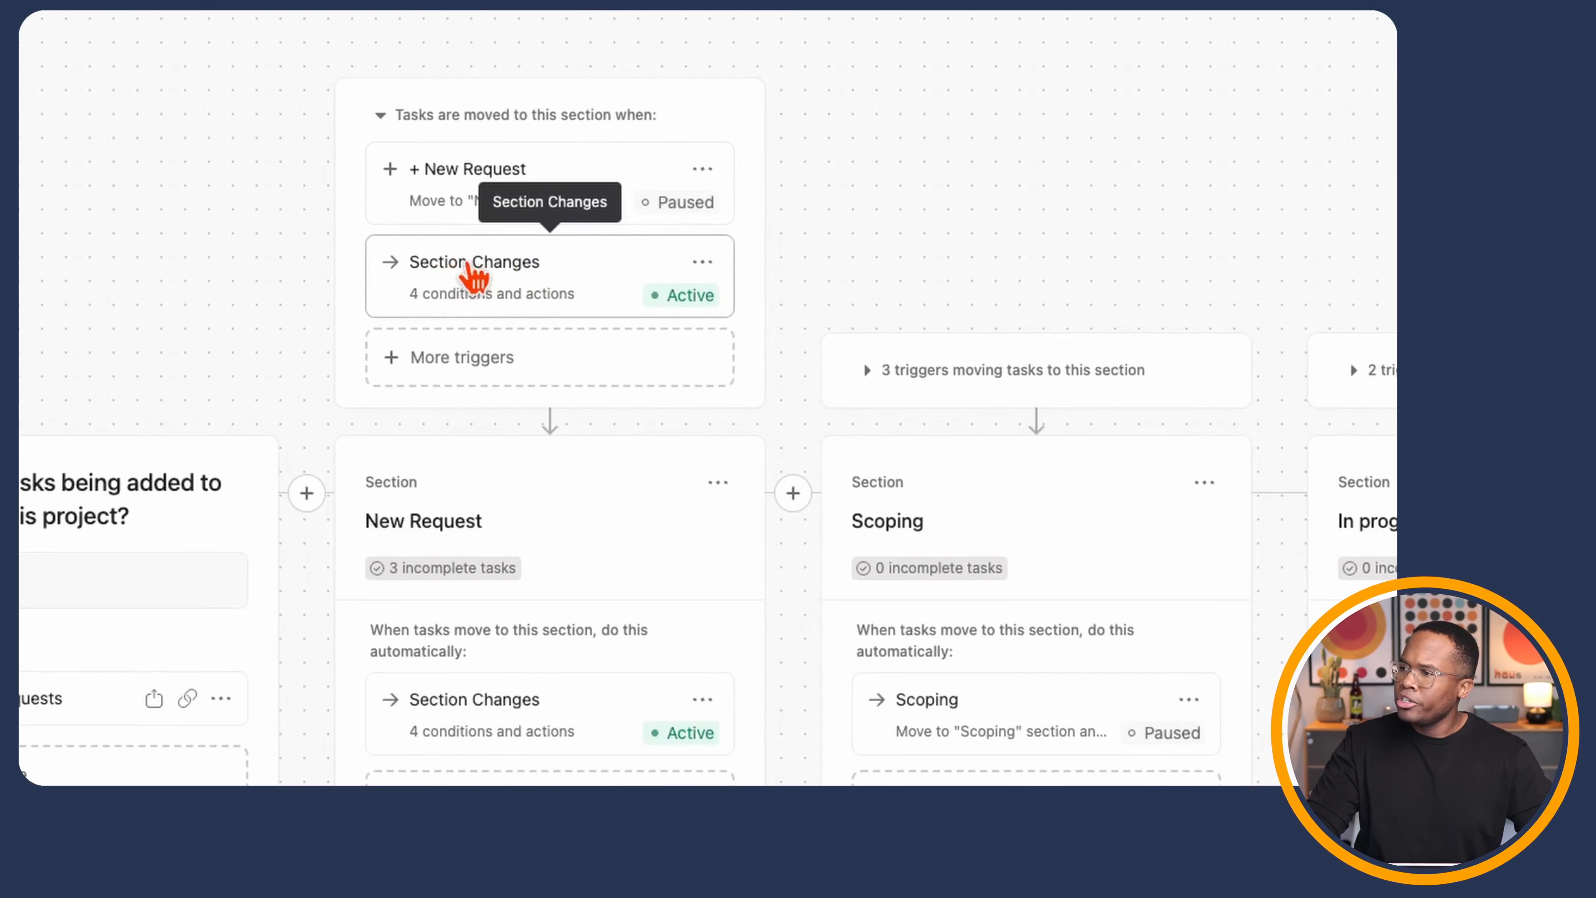
click(465, 368)
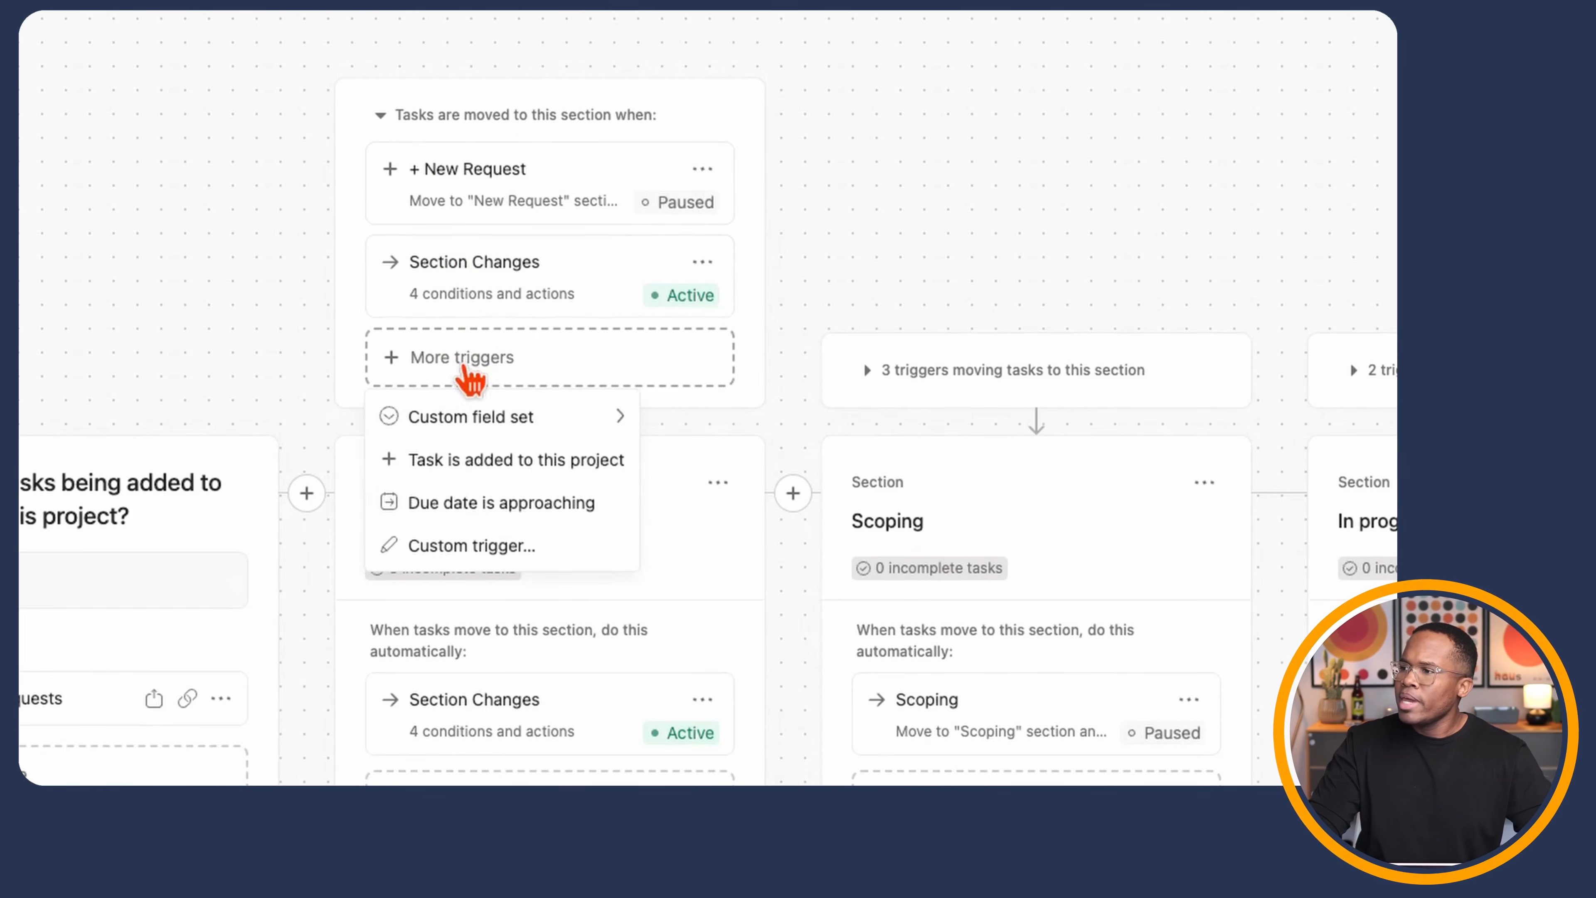
click(702, 262)
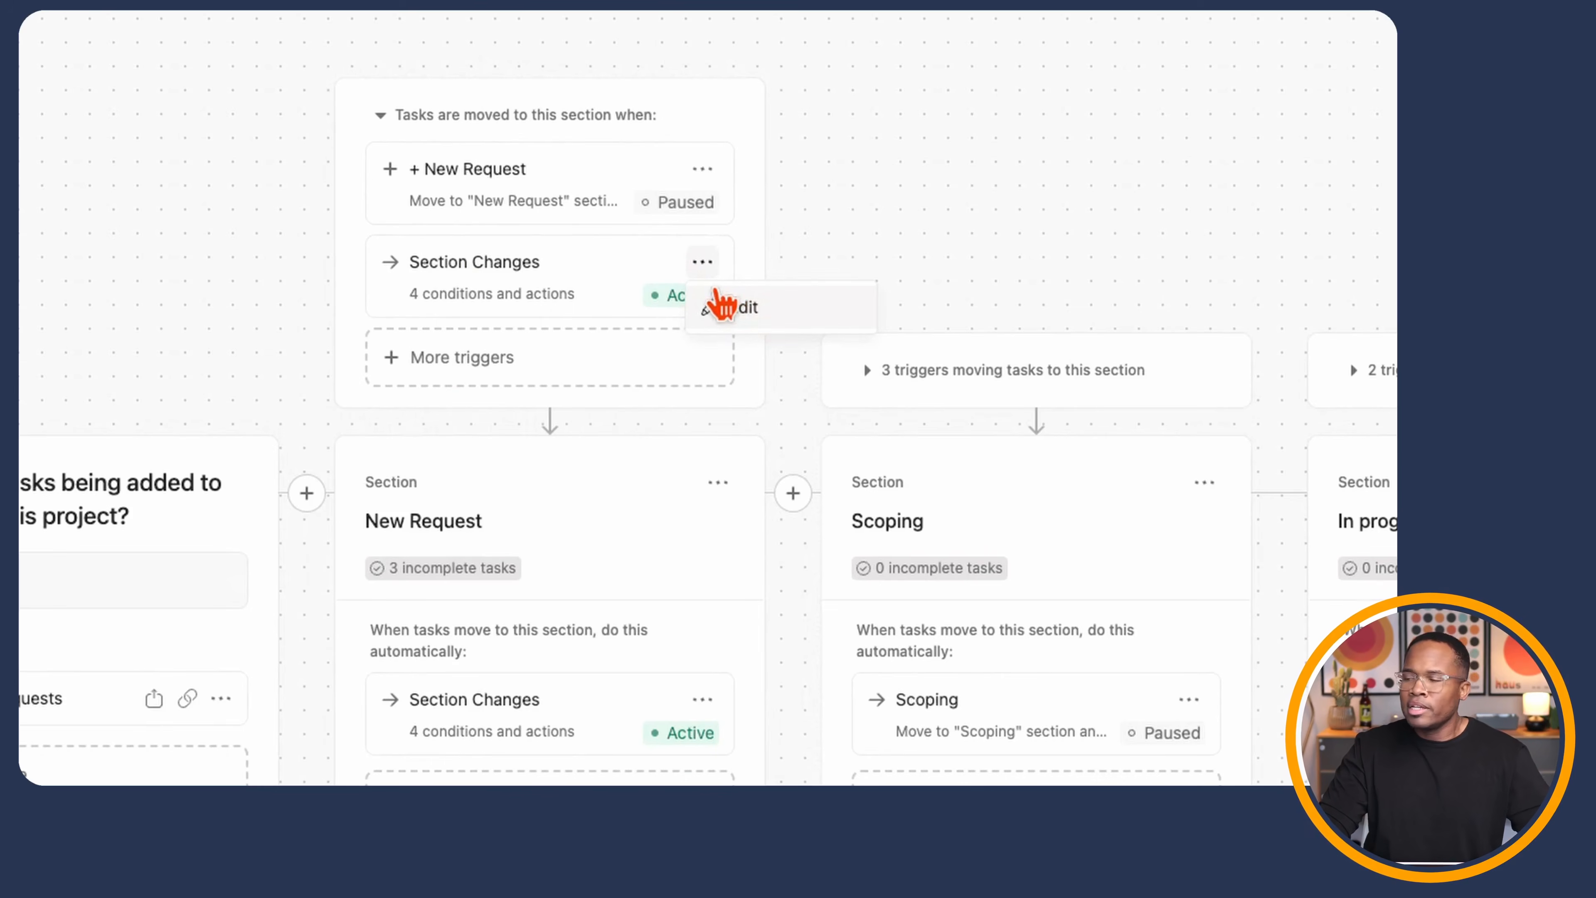
click(492, 364)
click(498, 371)
mouse_move(495, 425)
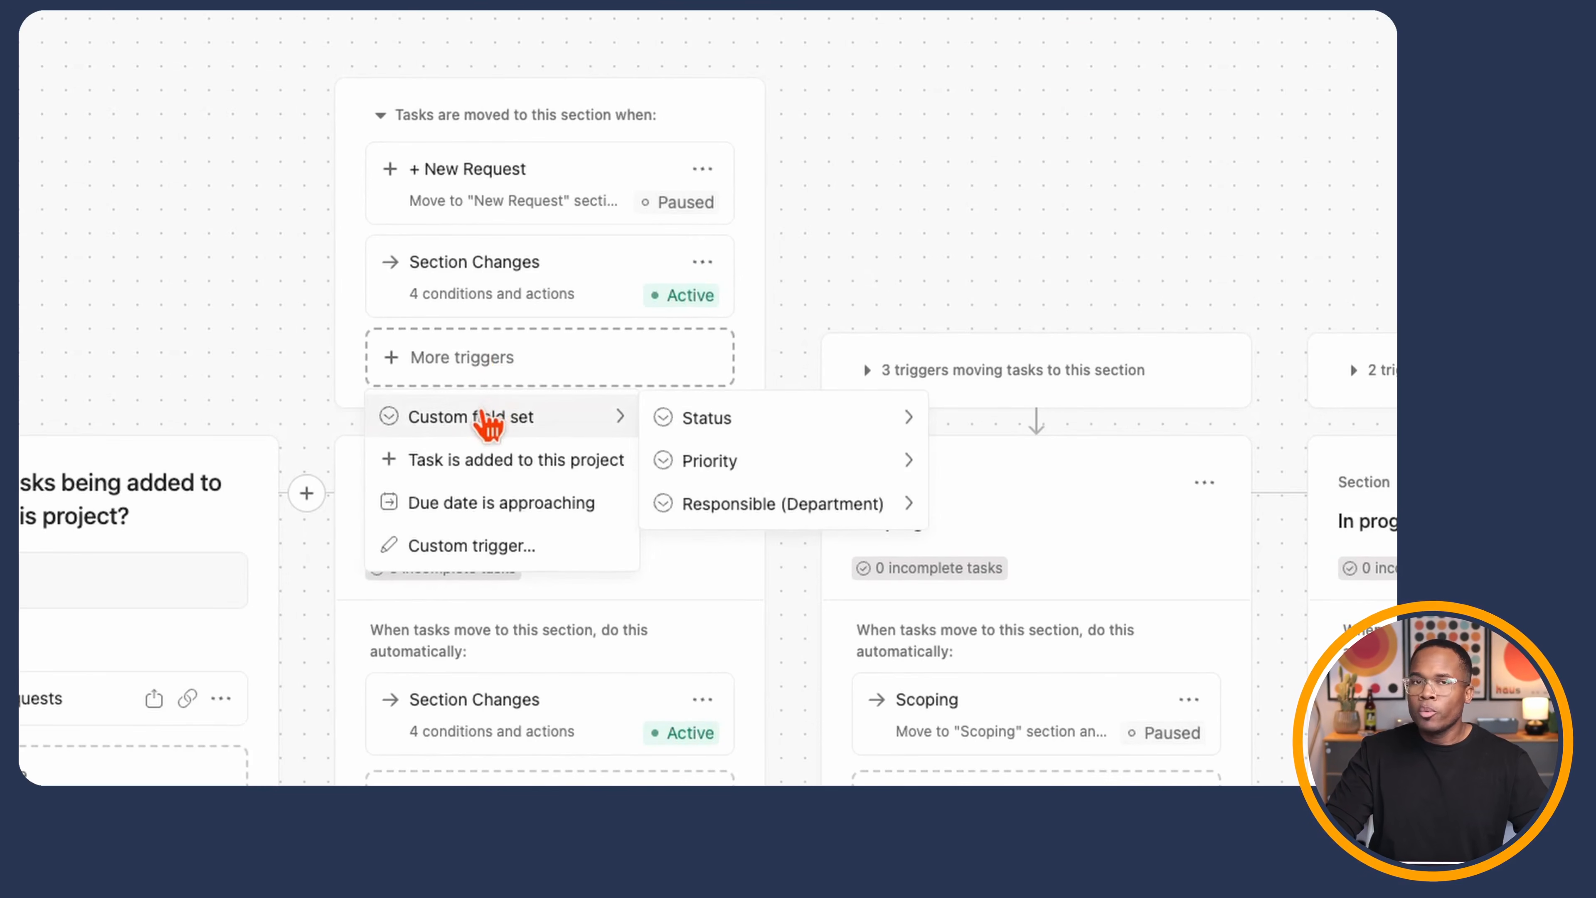
mouse_move(808, 417)
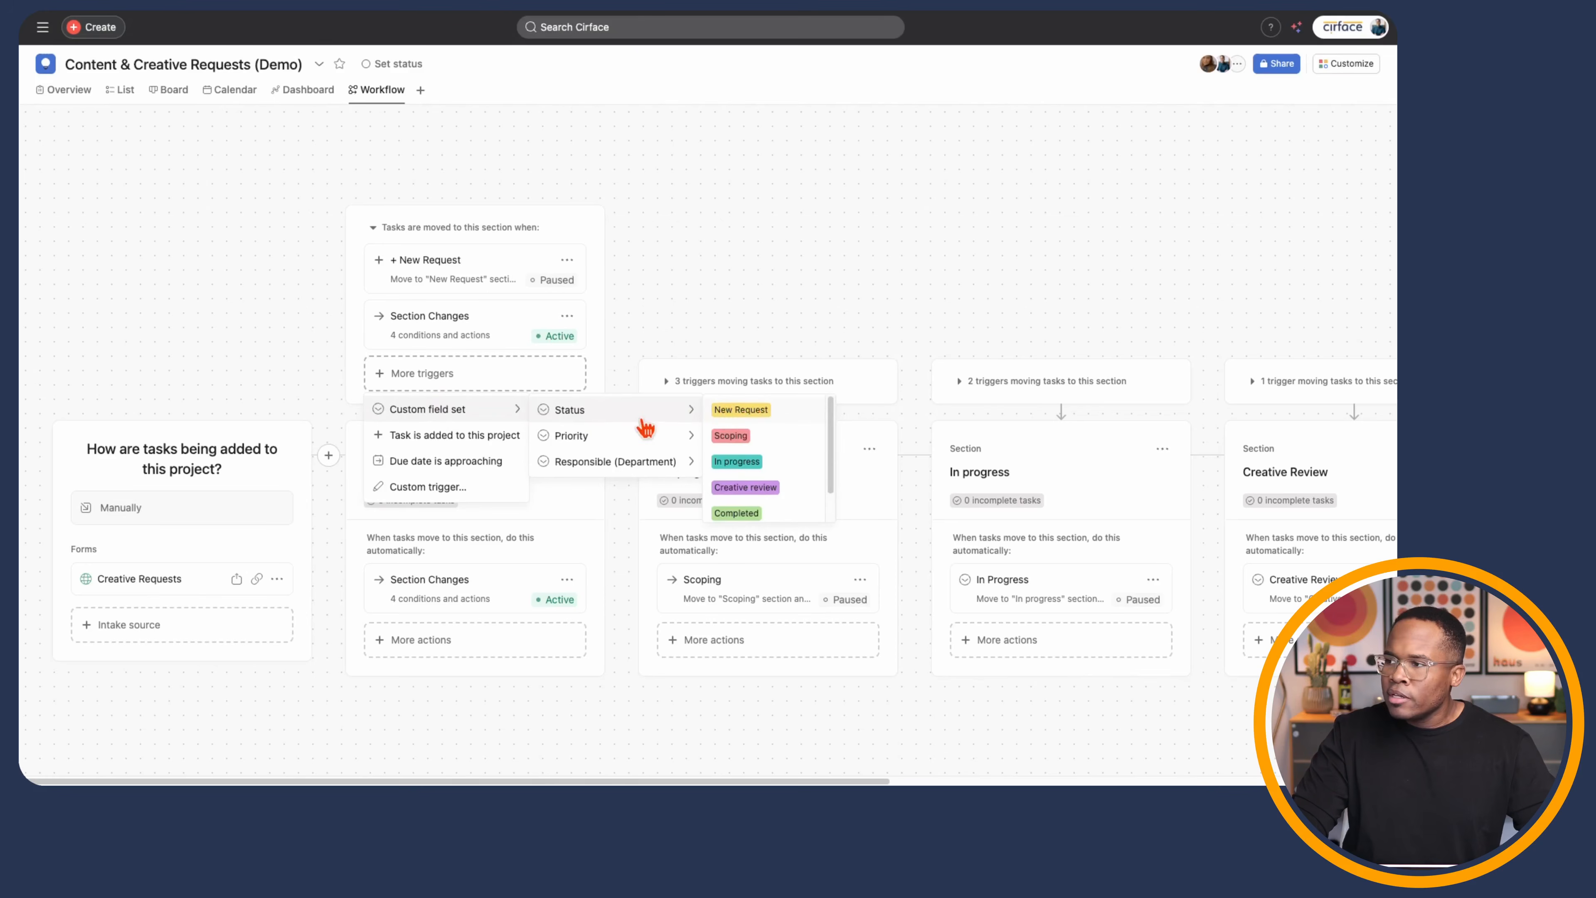
mouse_move(652, 441)
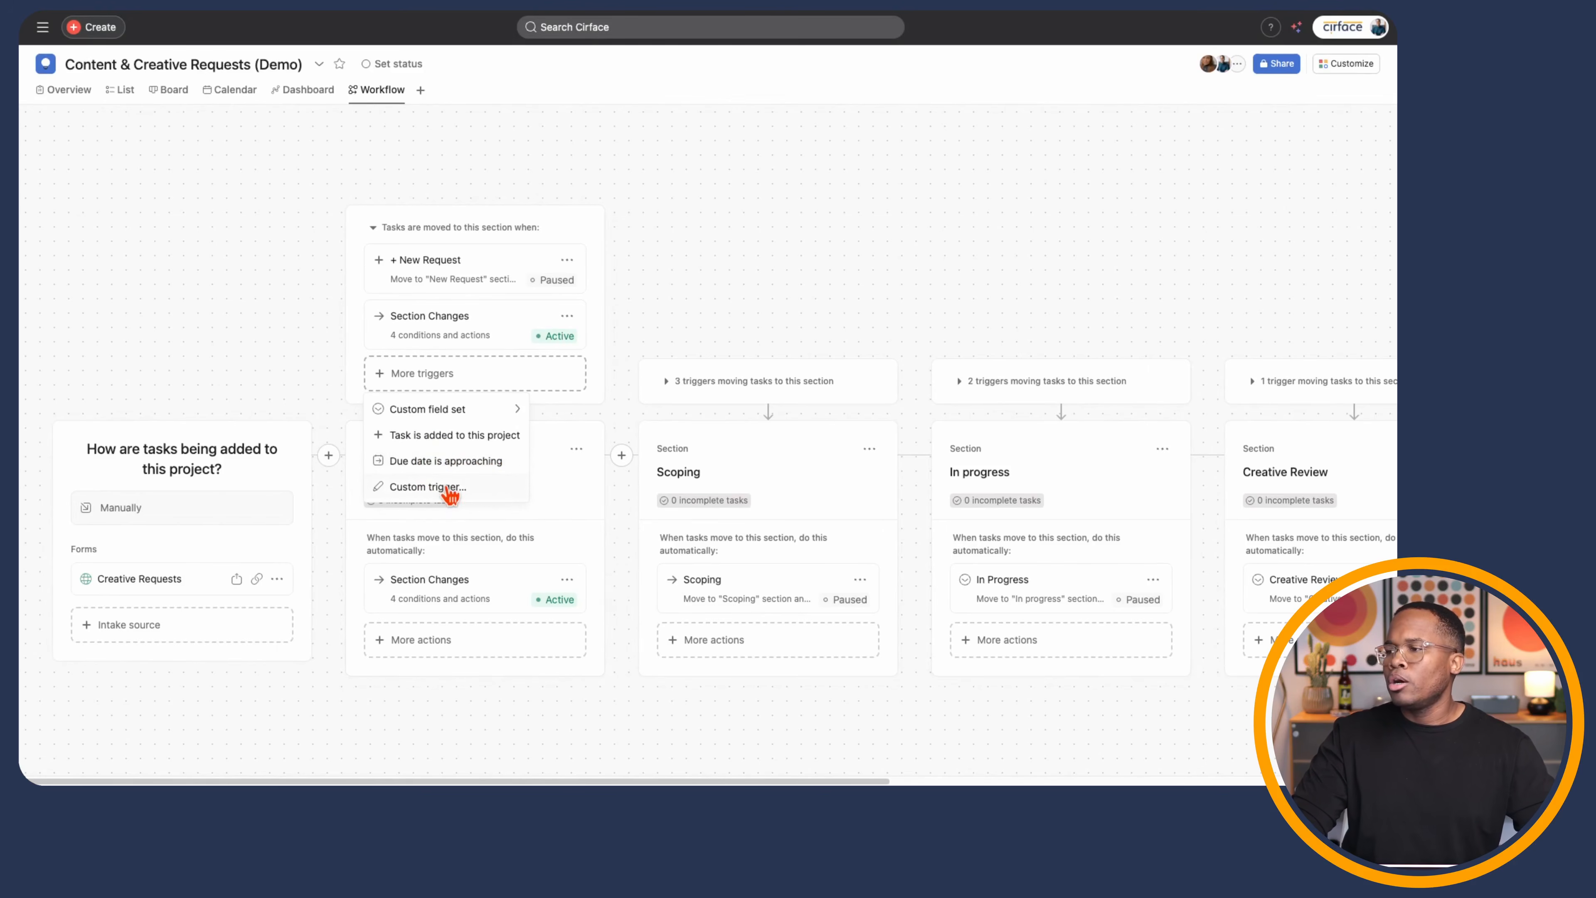
click(618, 535)
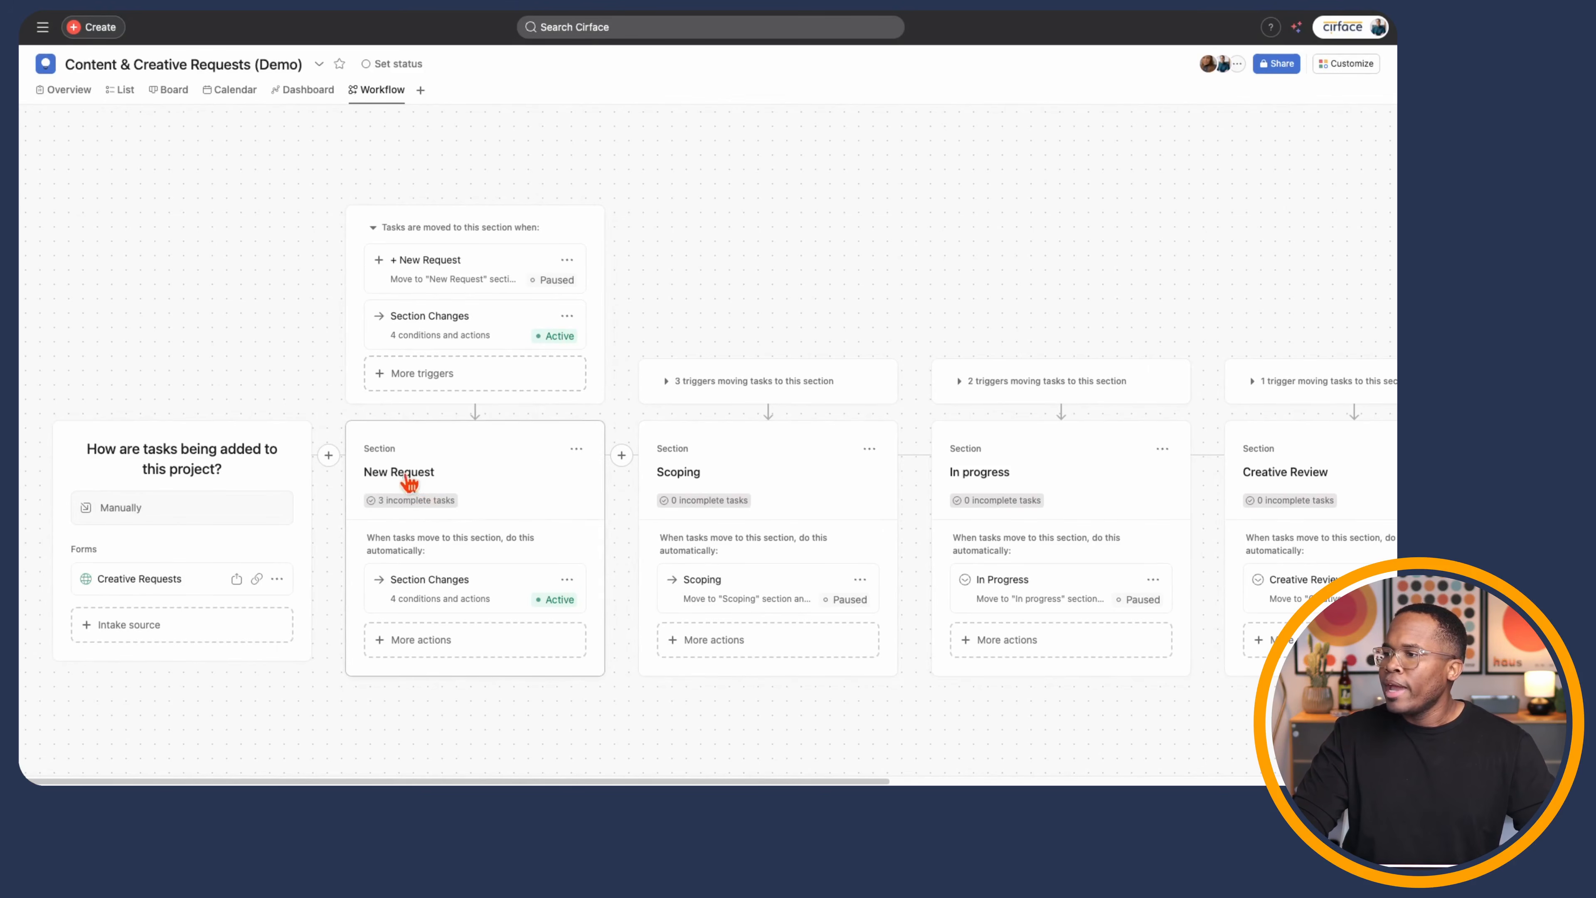
- Browse the actions available for New Request, scroll across the sections, and expand the sidebar
click(440, 645)
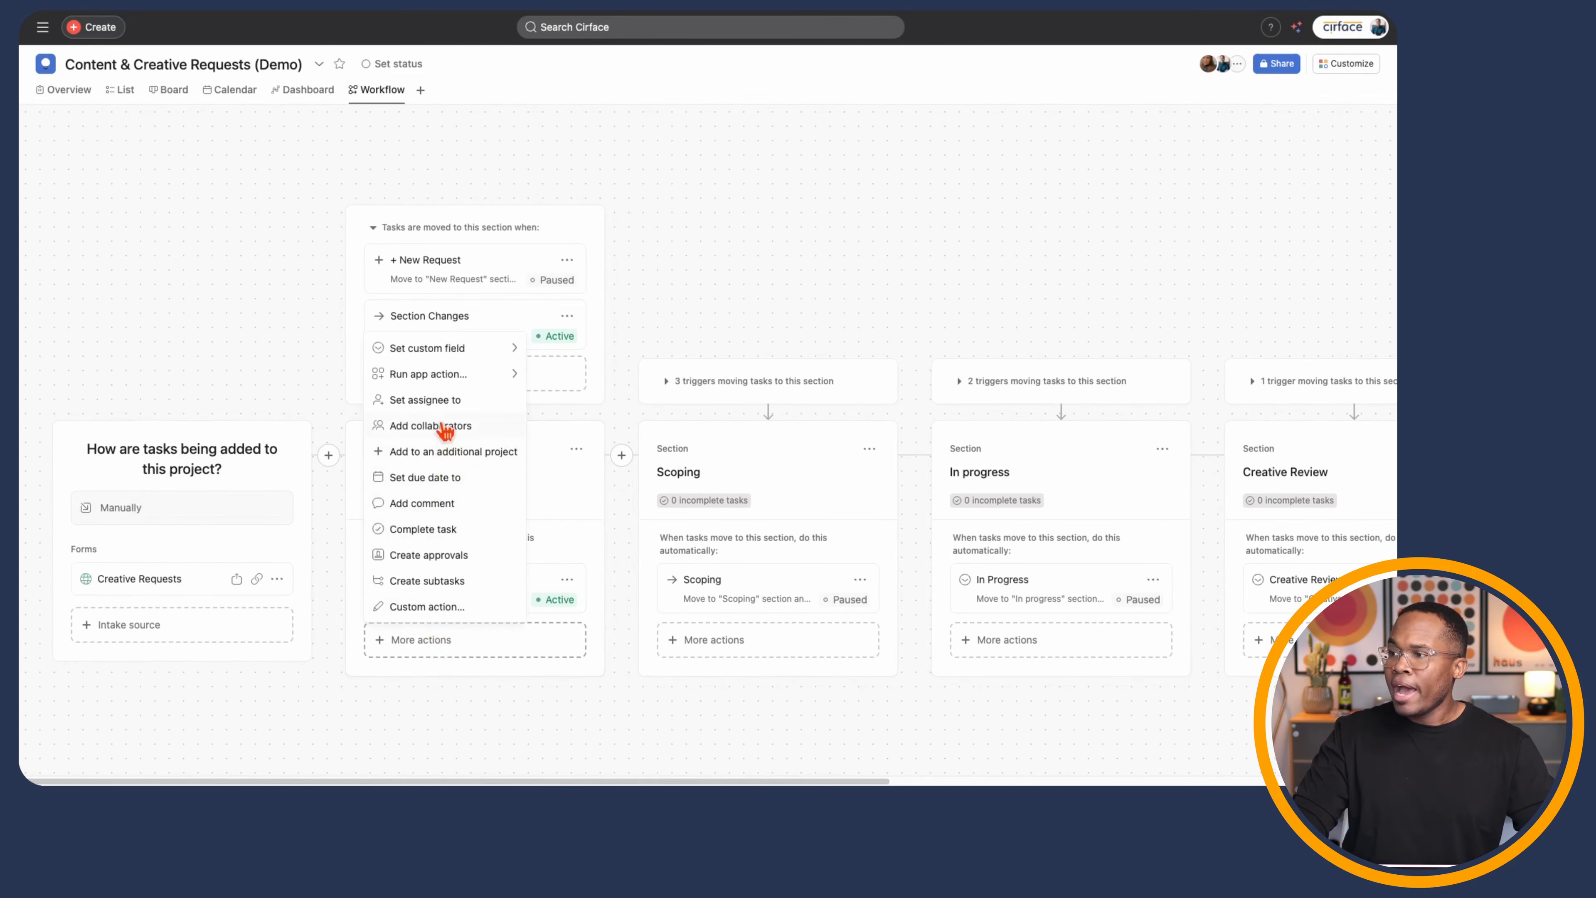
click(482, 731)
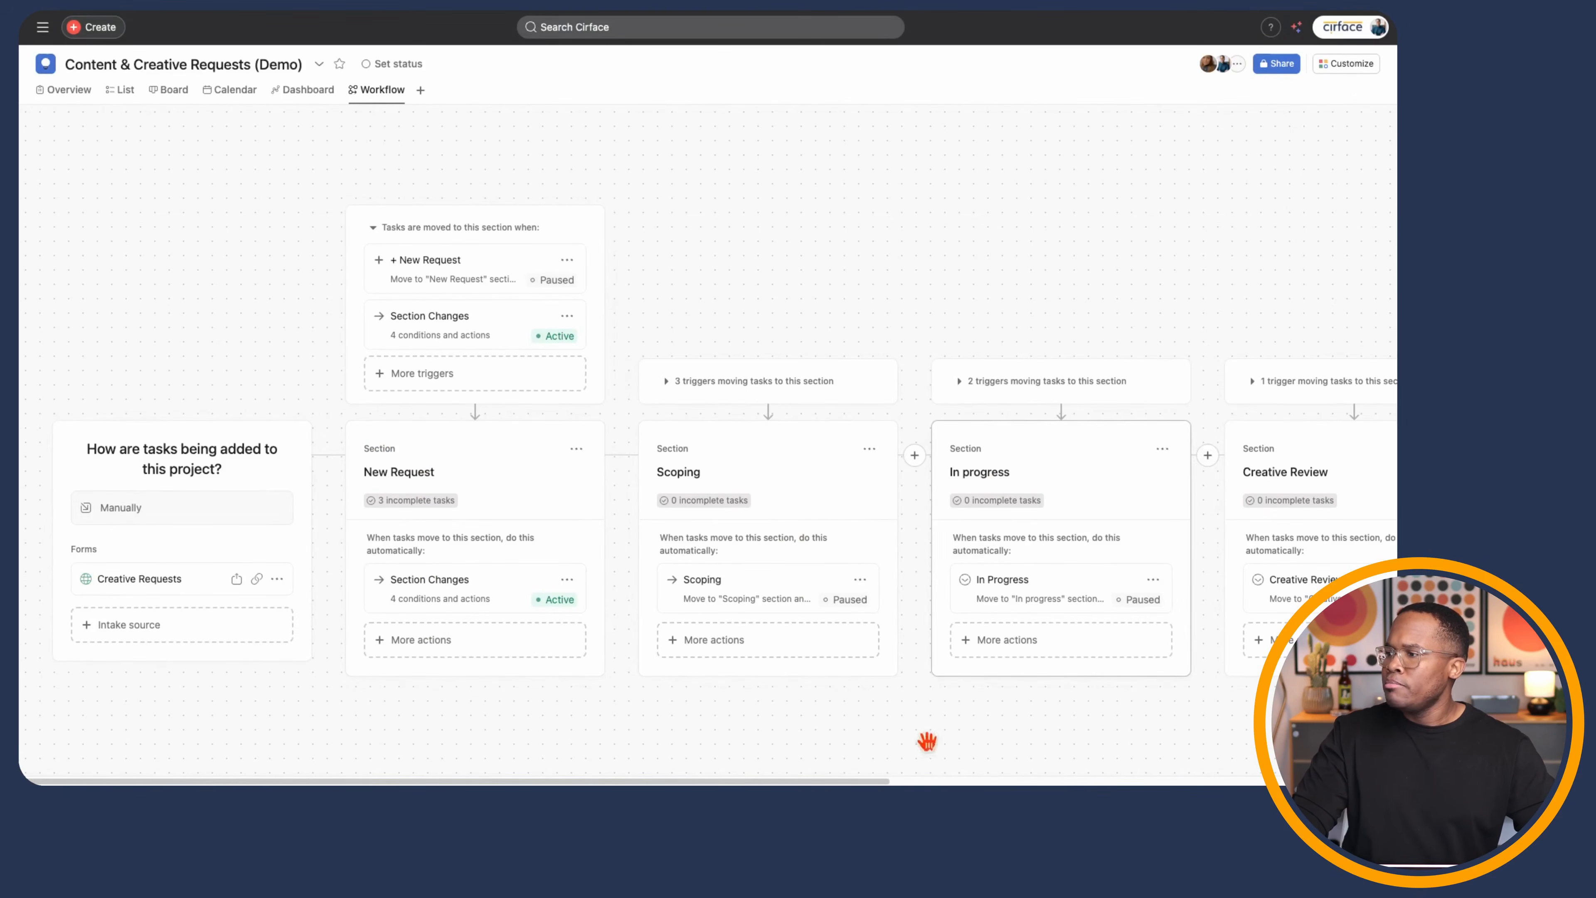
scroll(927, 741, right, 10)
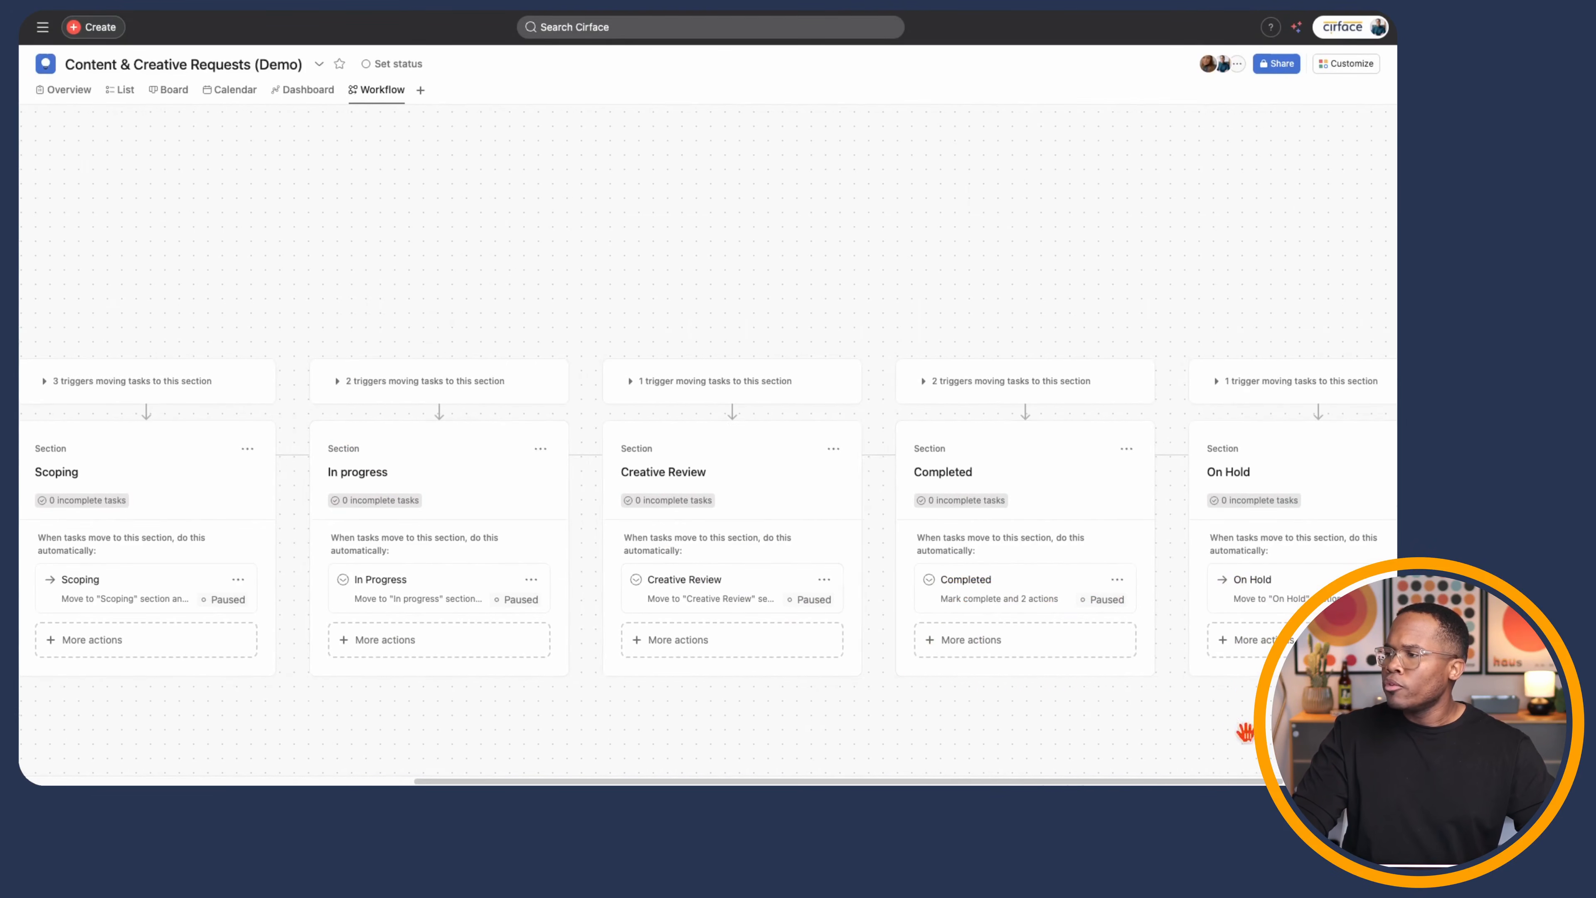
mouse_move(942, 783)
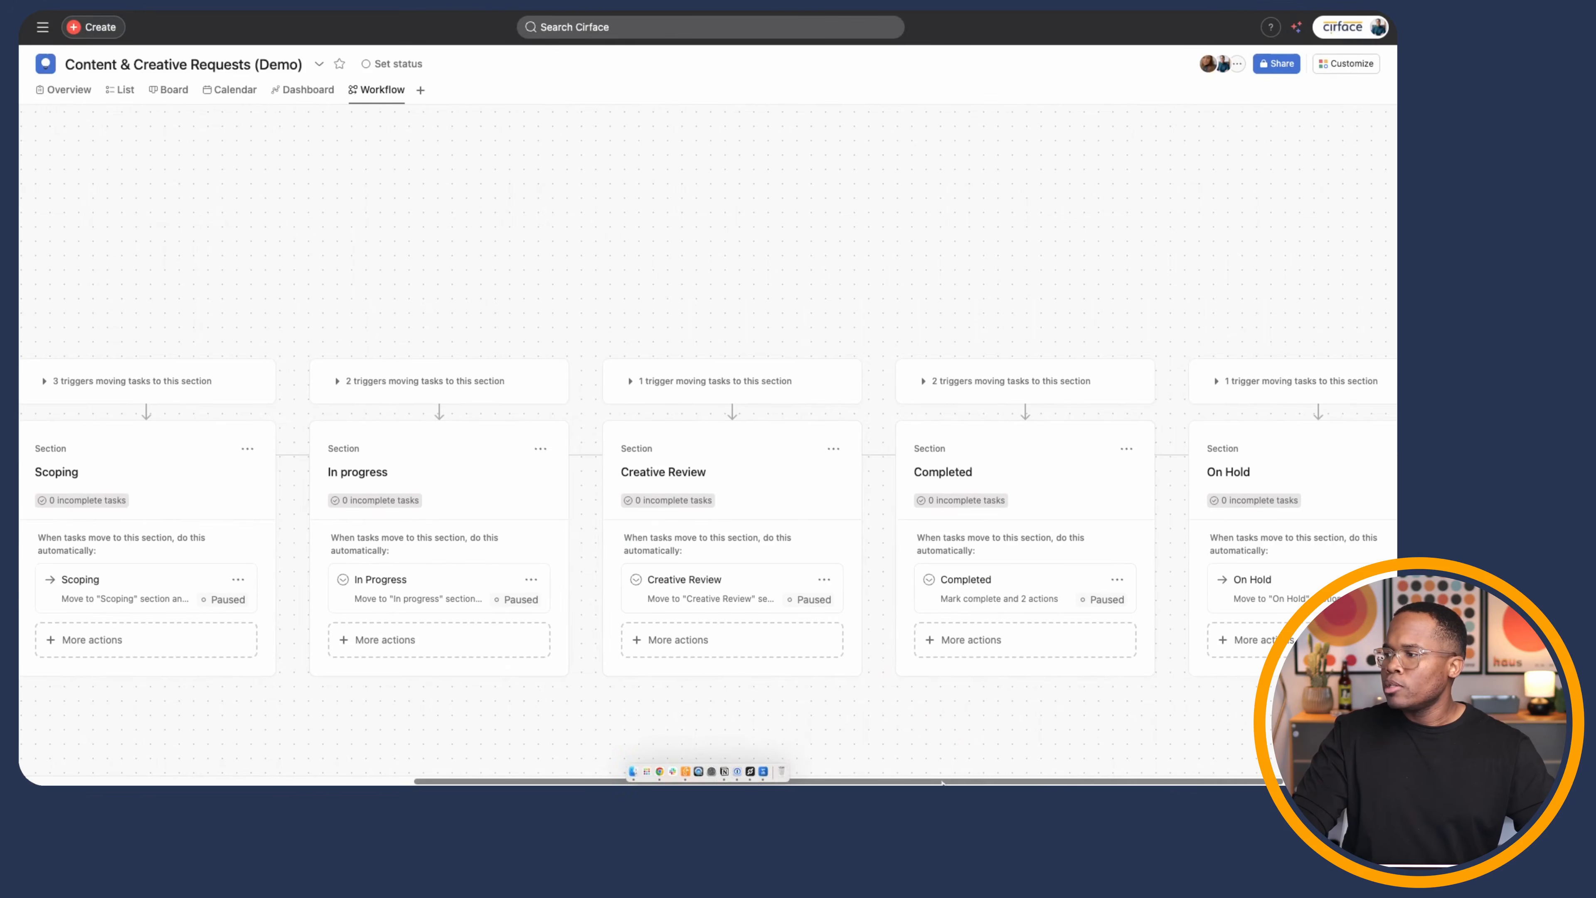
drag(942, 783, 534, 777)
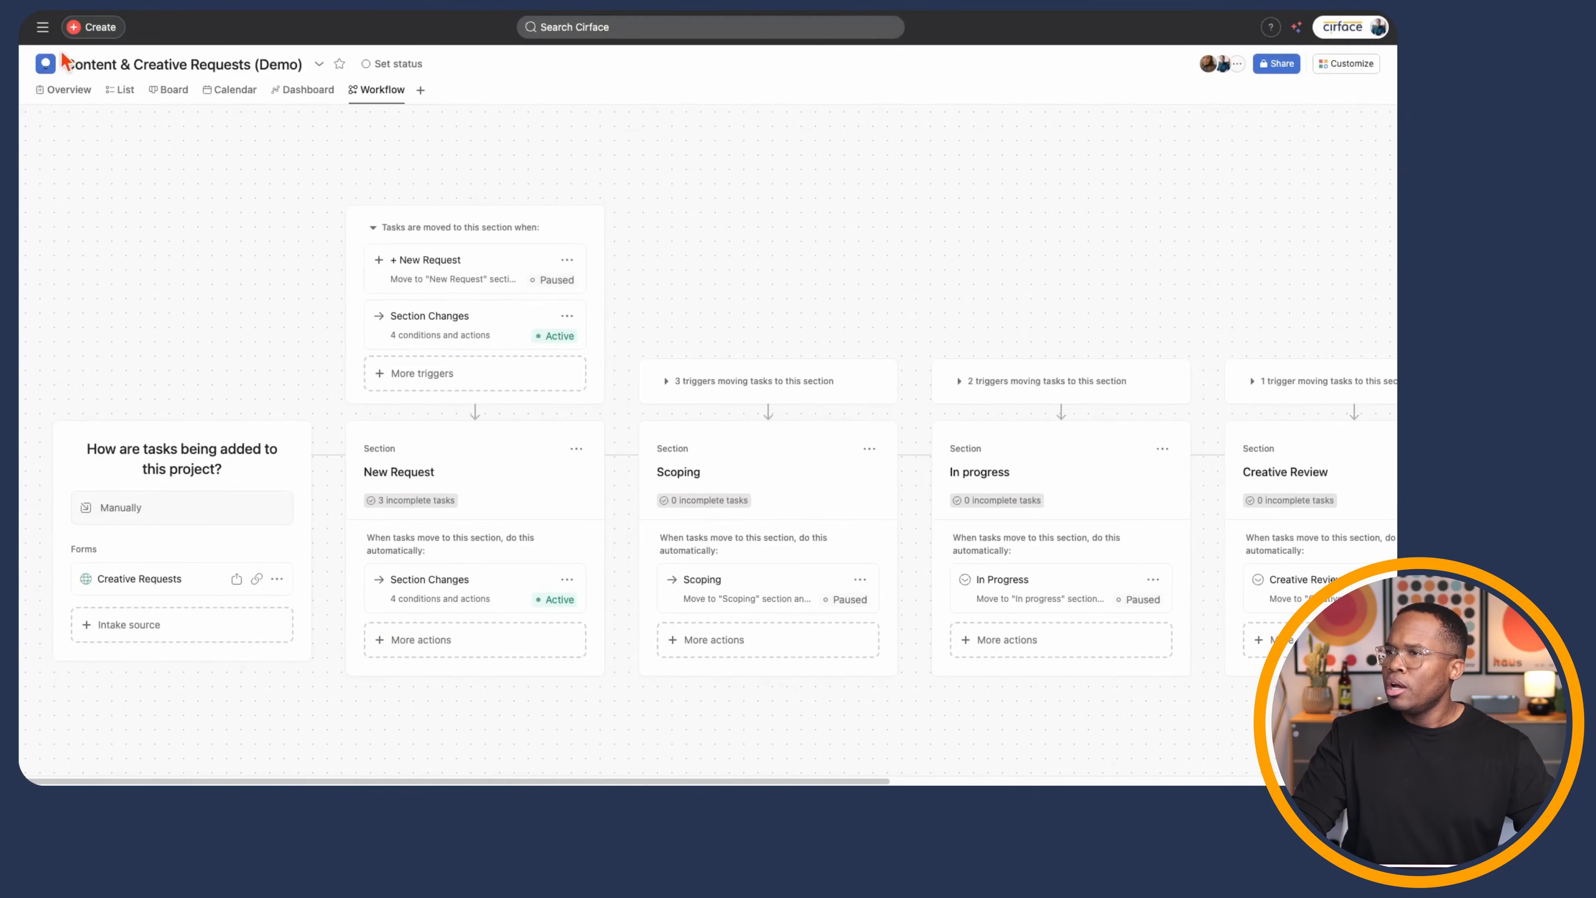
click(43, 29)
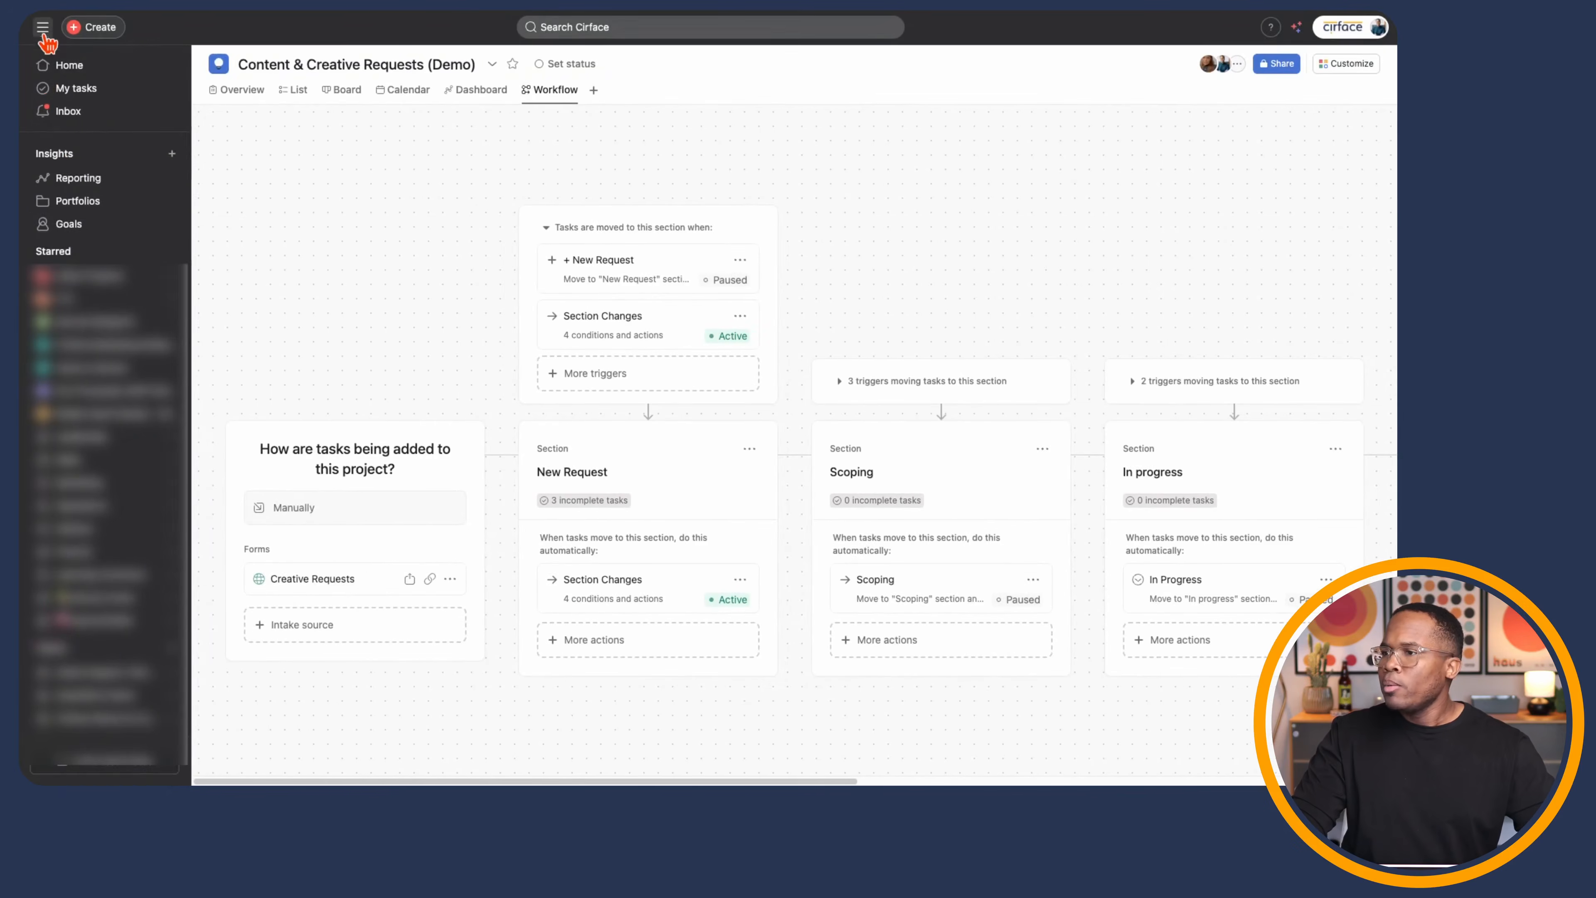
- Create a new portfolio named 'Test' from the Portfolios page
click(89, 209)
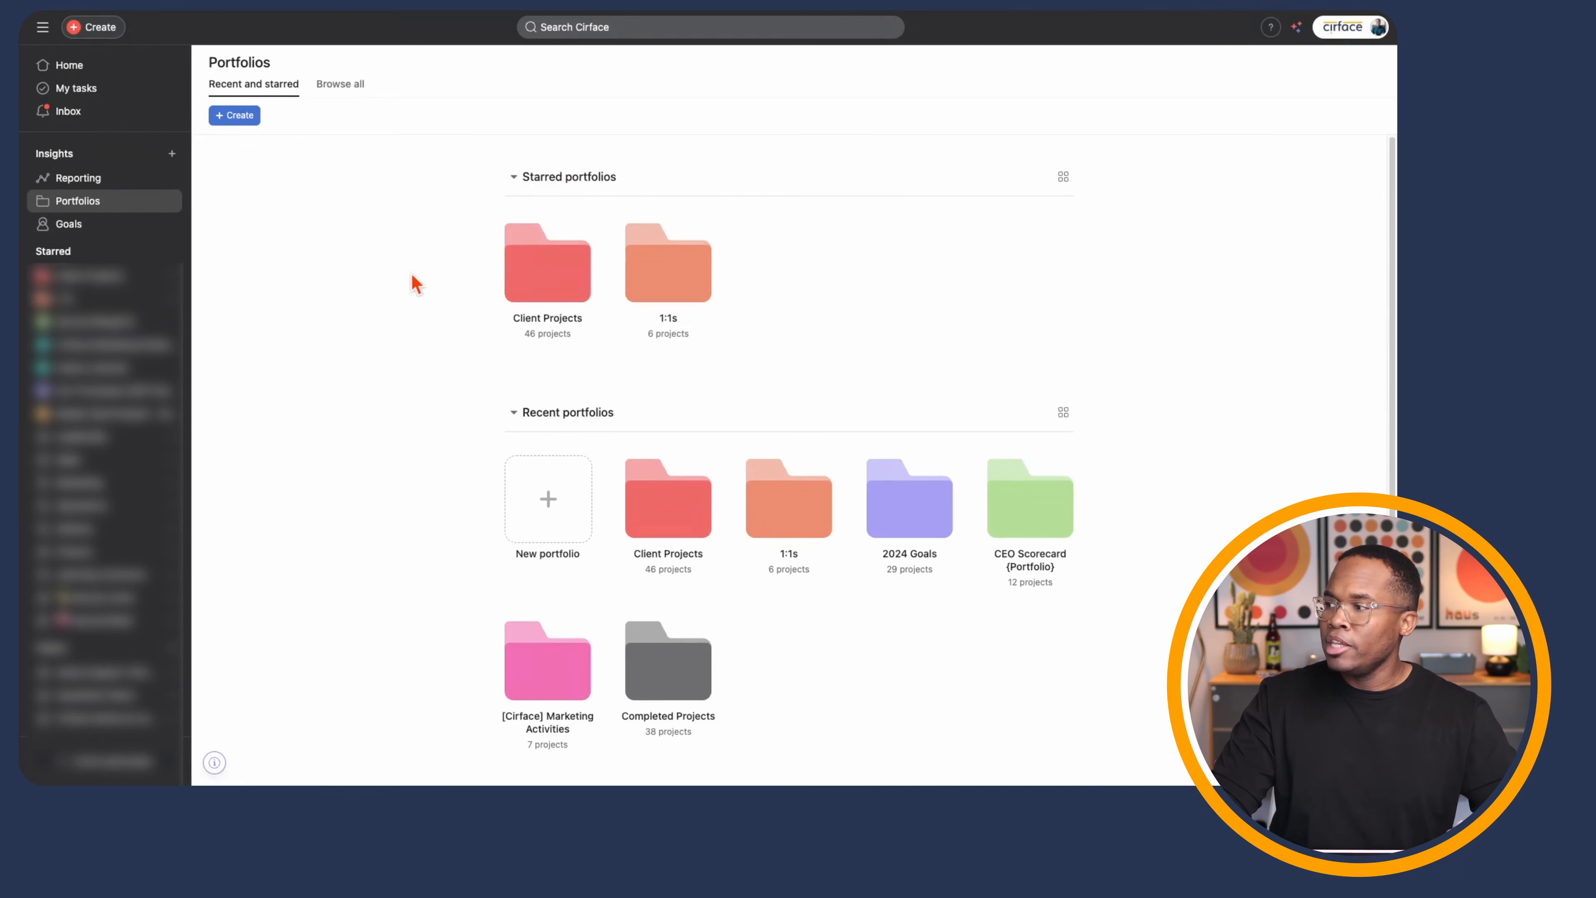
click(542, 503)
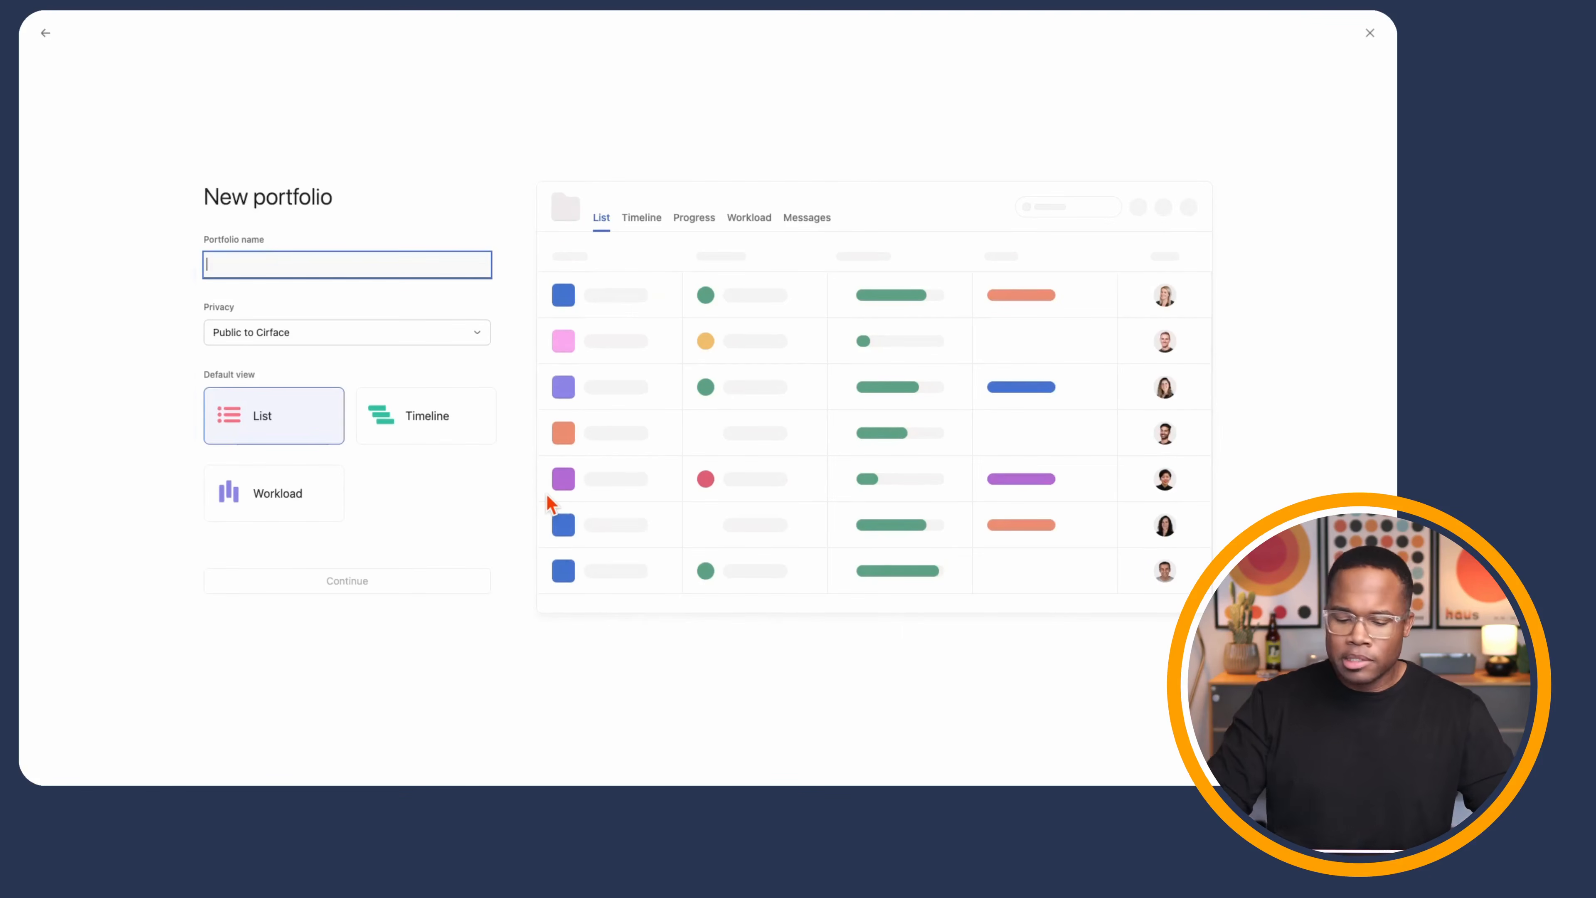
text(Test)
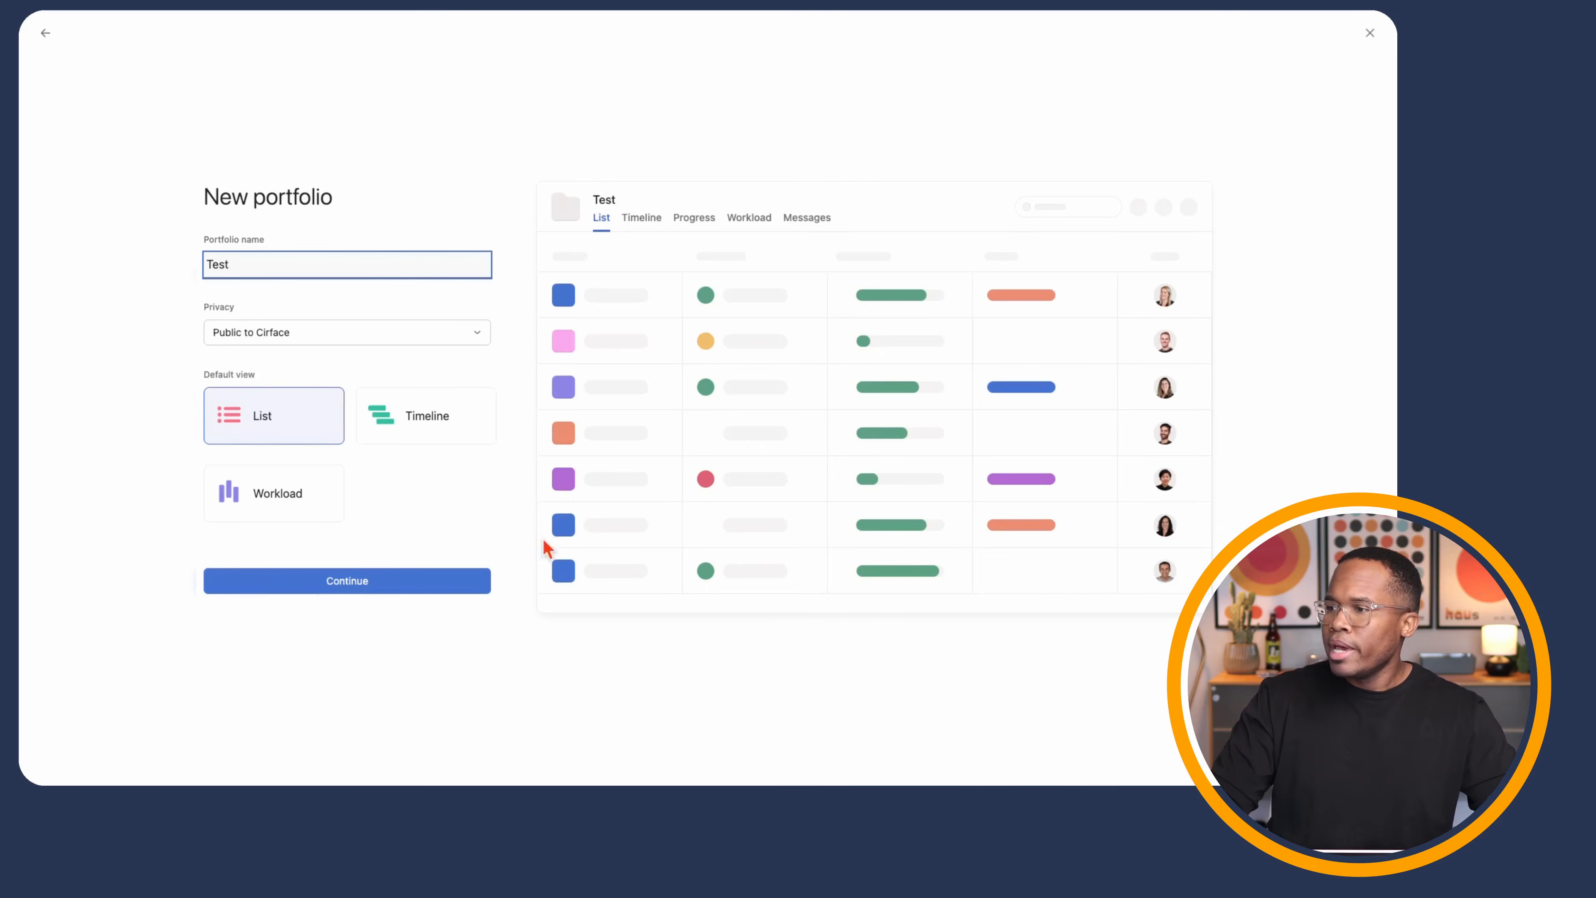
click(419, 583)
- Add the Content & Creative Requests (Demo) project to the Test portfolio
click(348, 408)
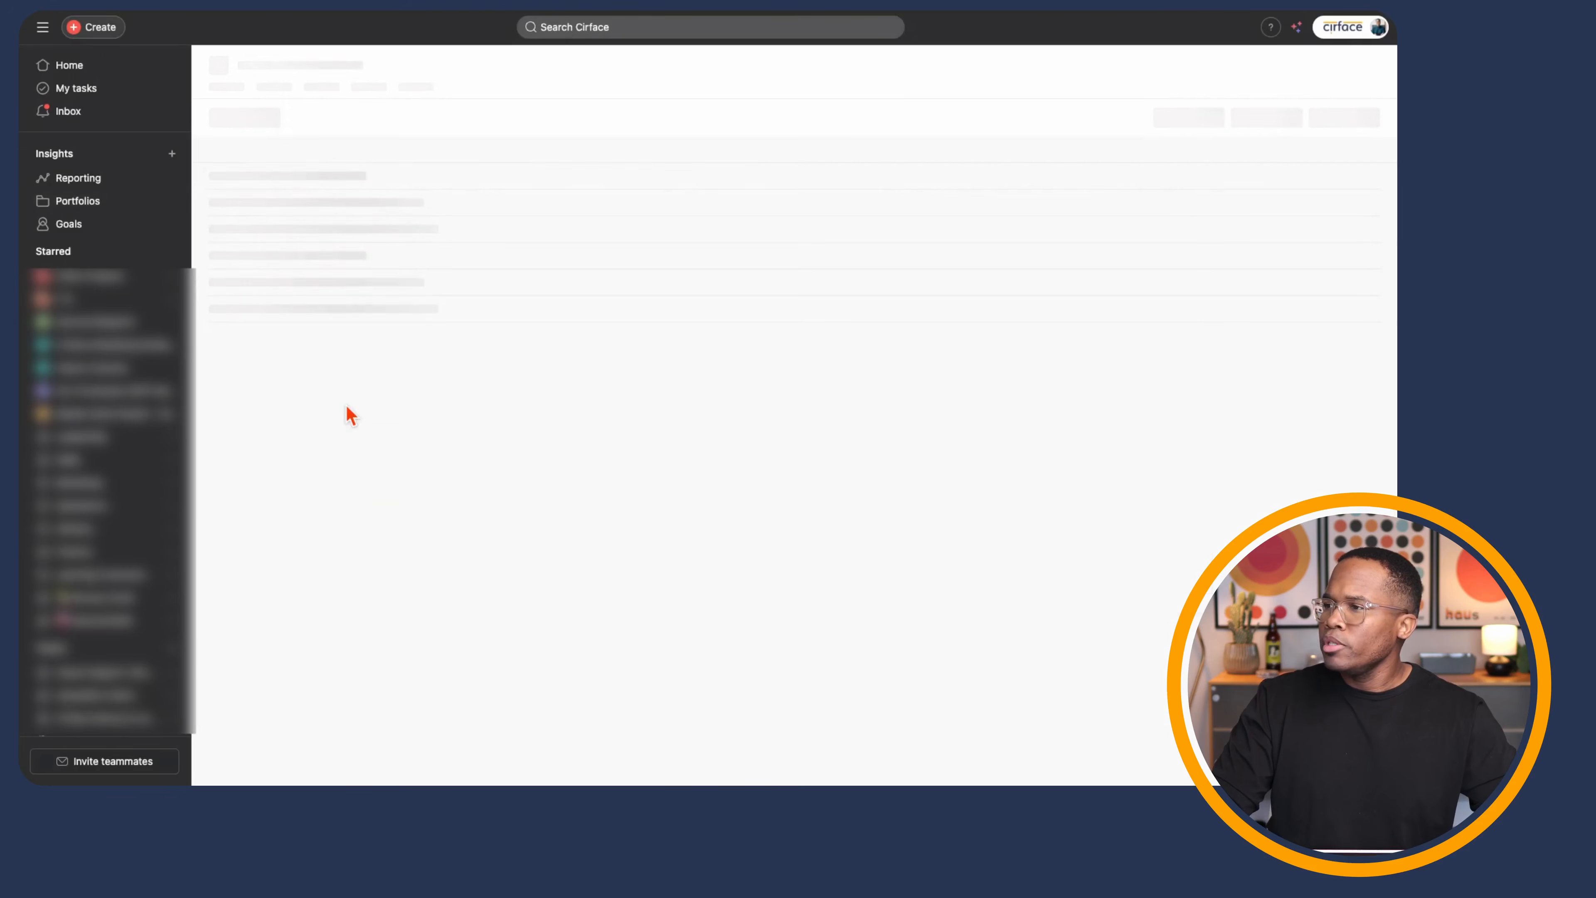
click(245, 126)
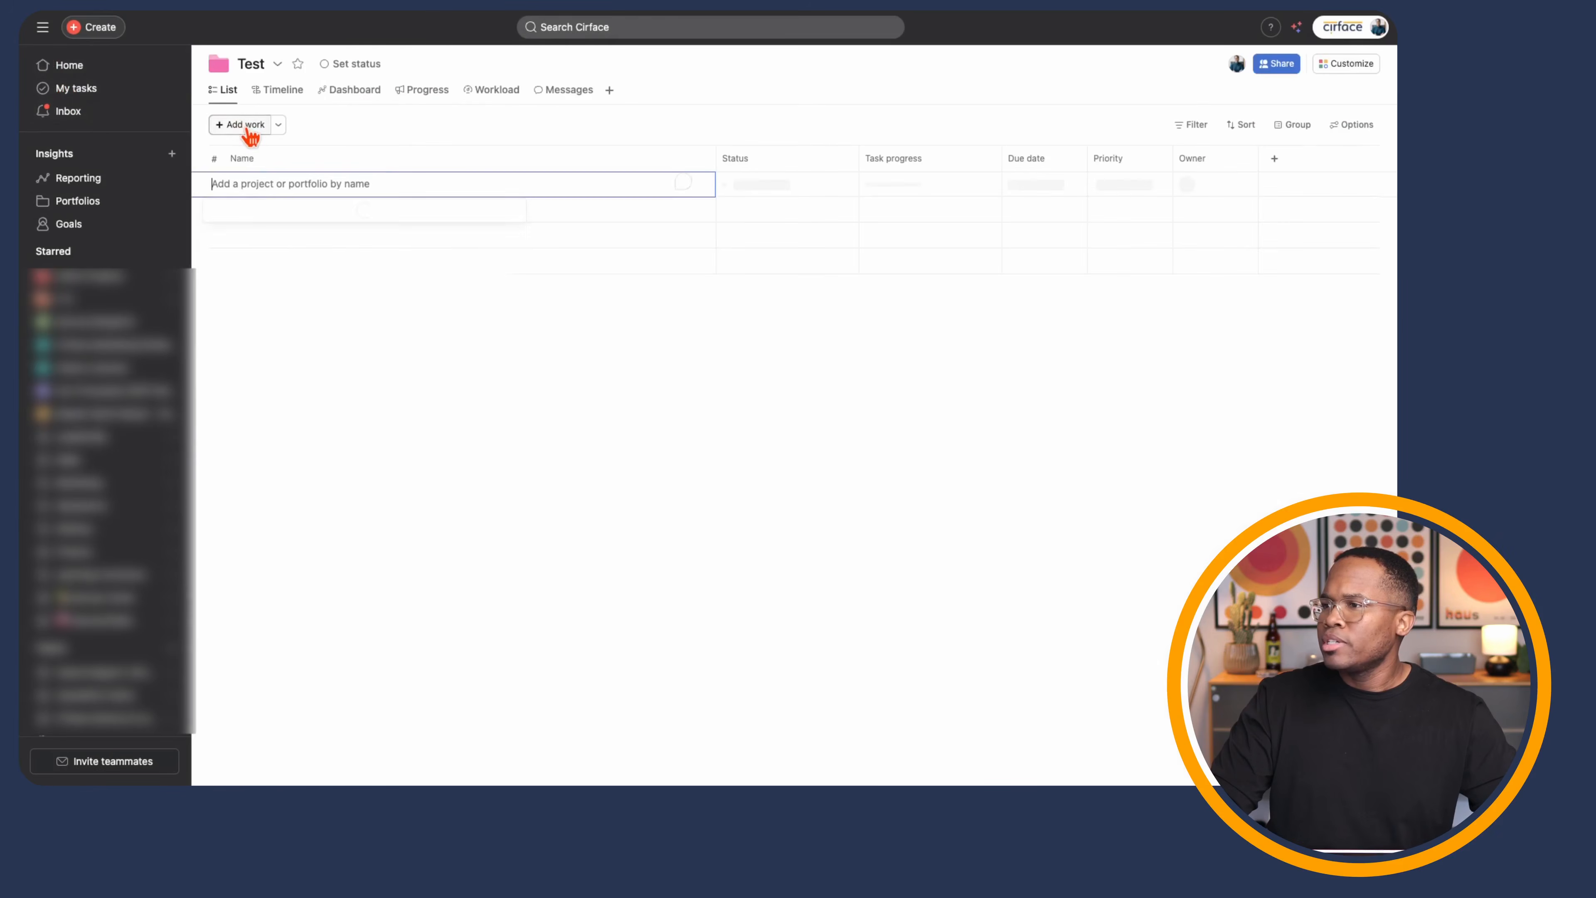
text(creat)
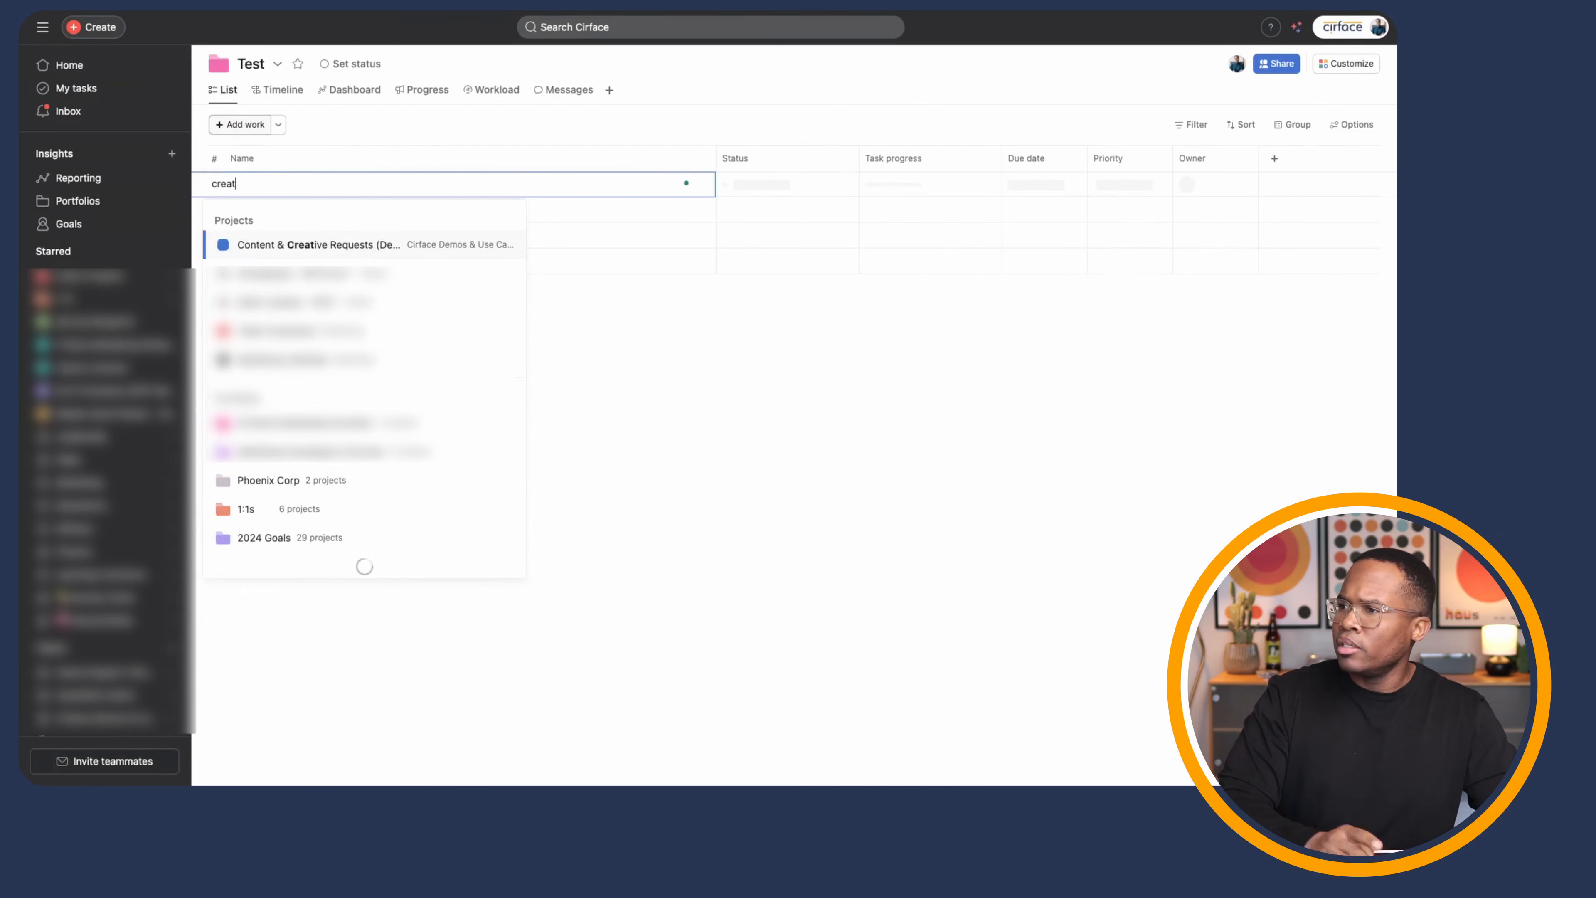
click(303, 246)
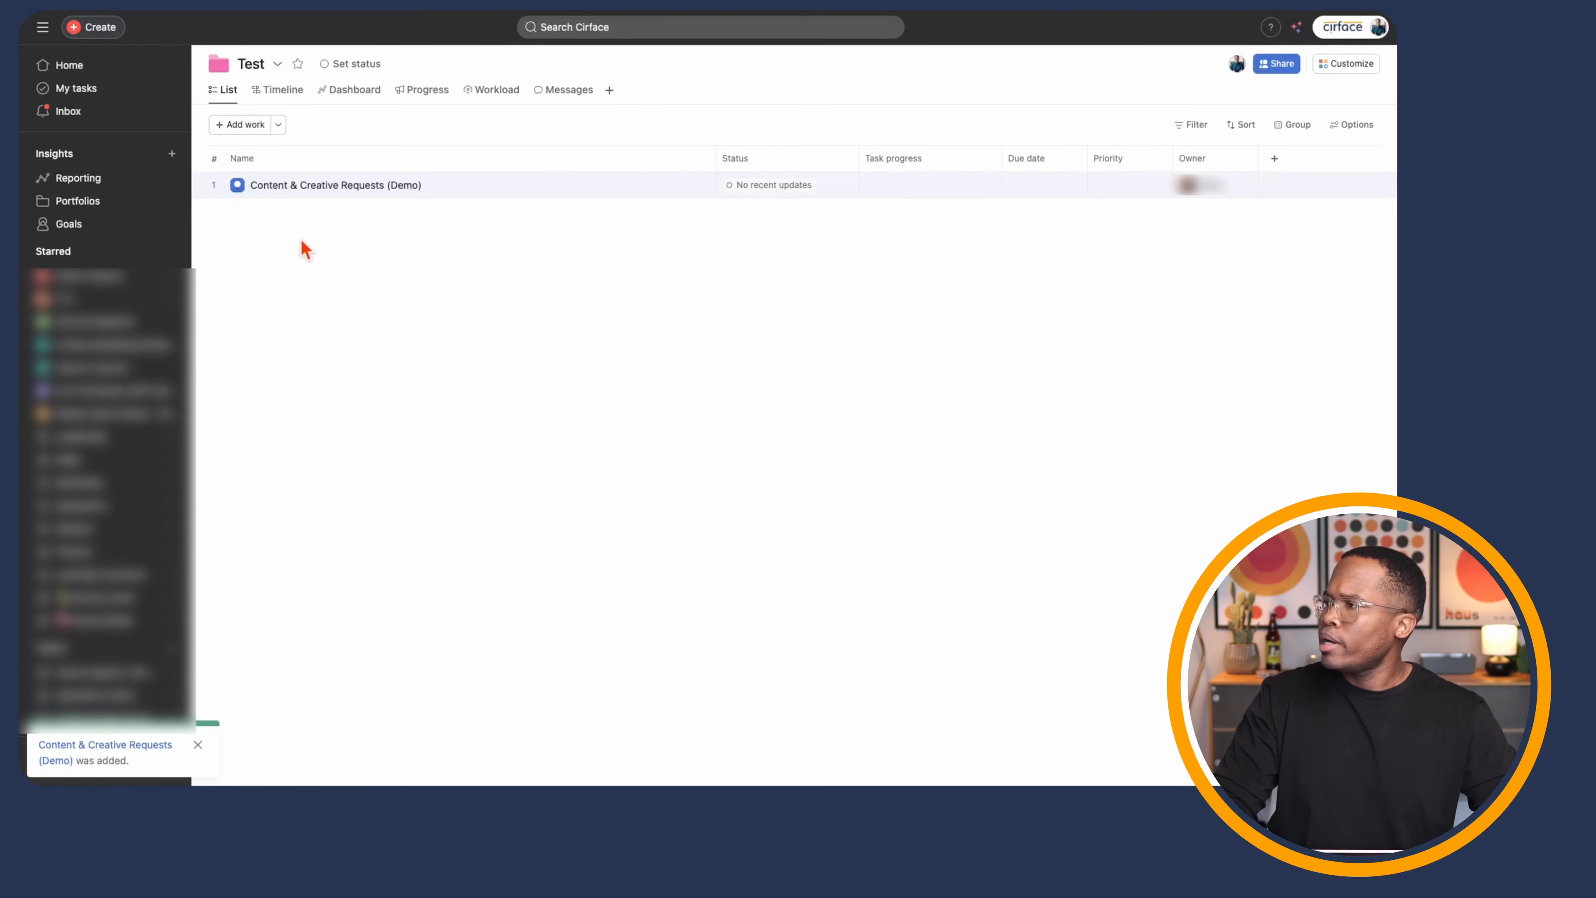
click(1355, 64)
- Open the Test portfolio's Rules, start a new rule, then close the builder unsaved
click(1241, 285)
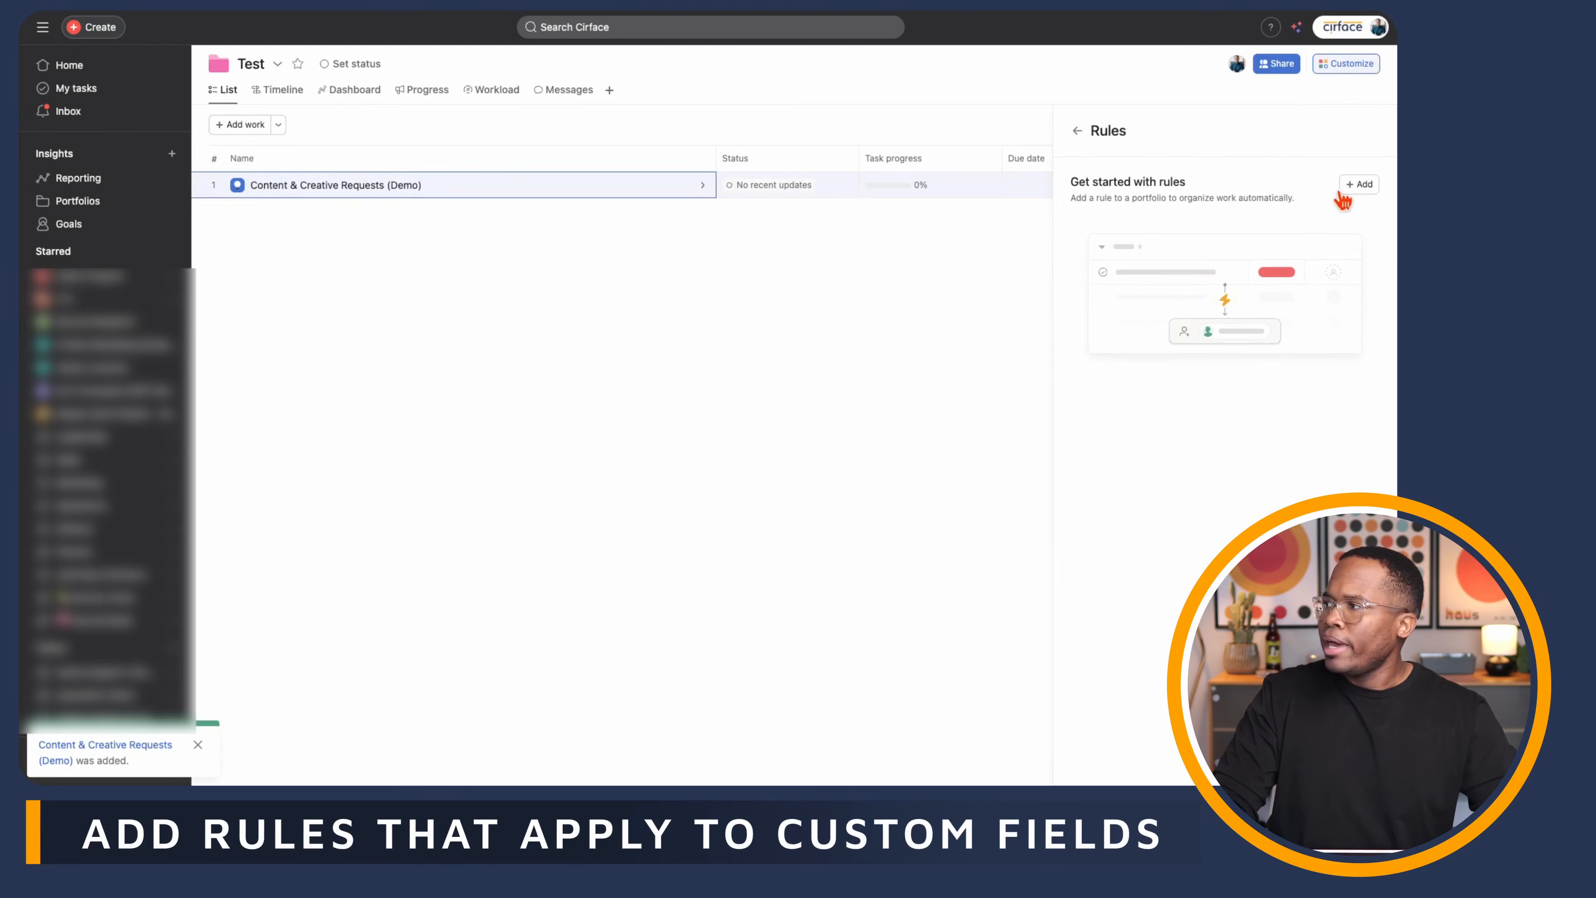
click(1358, 185)
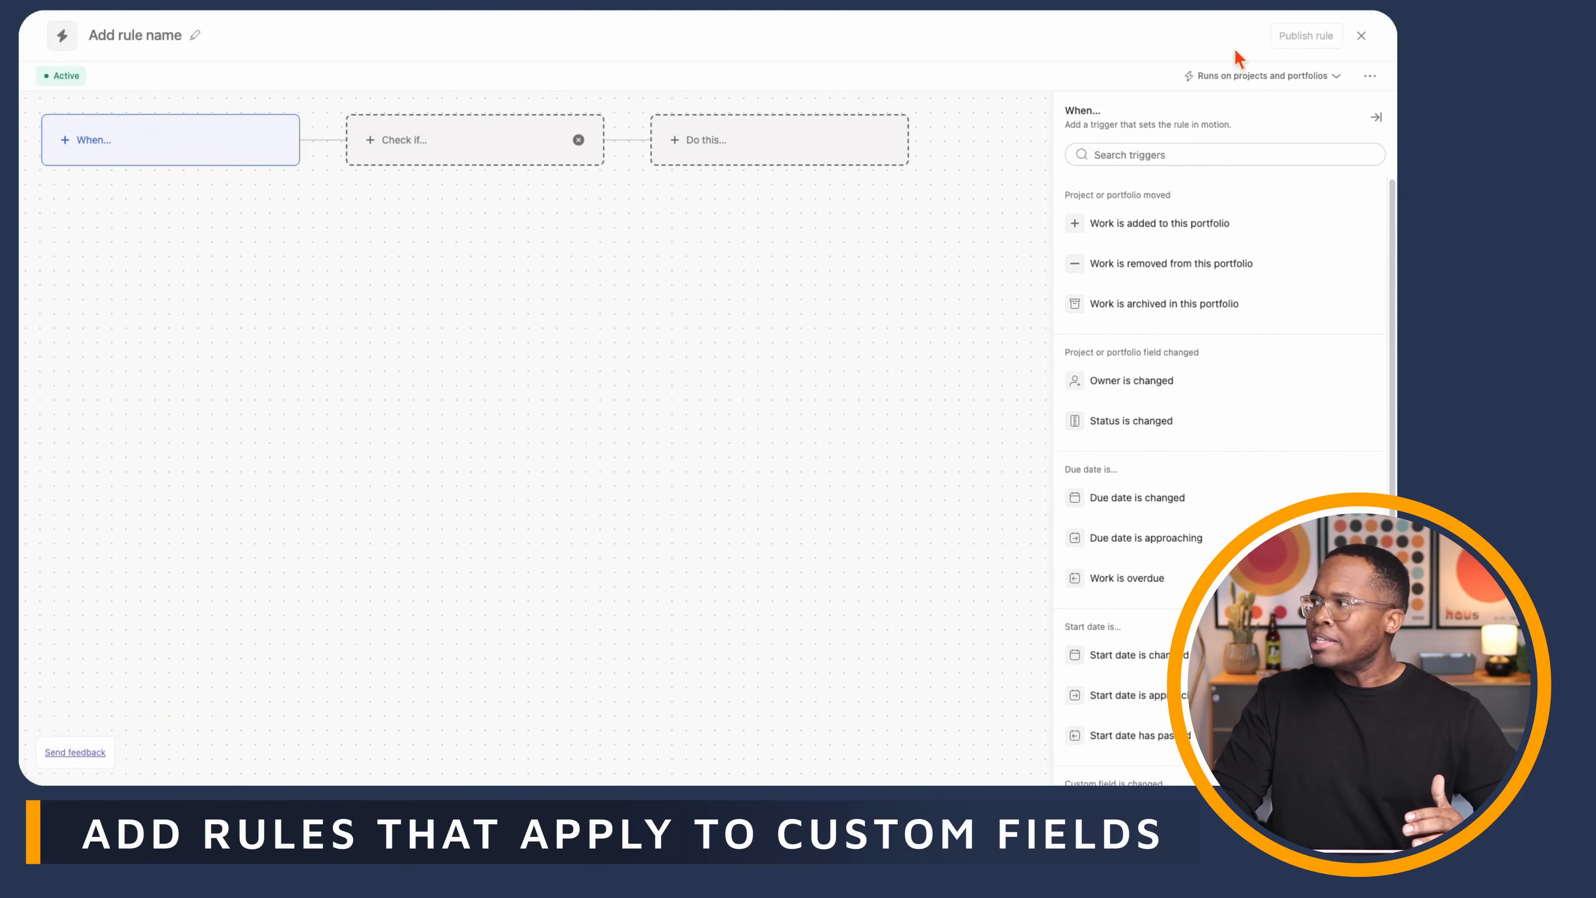
click(1361, 36)
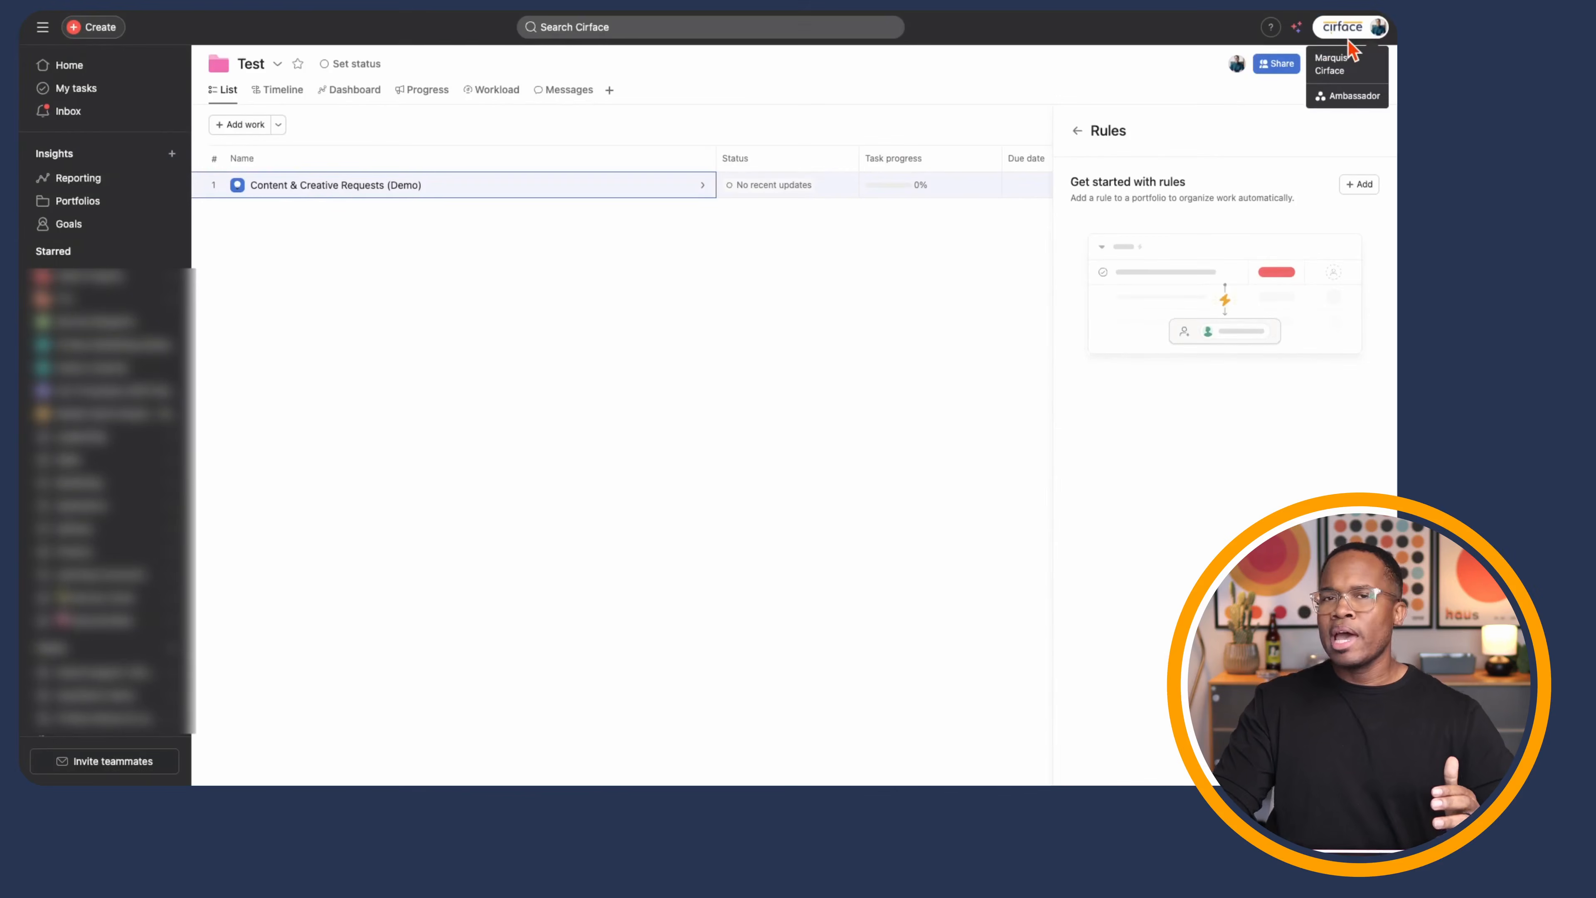